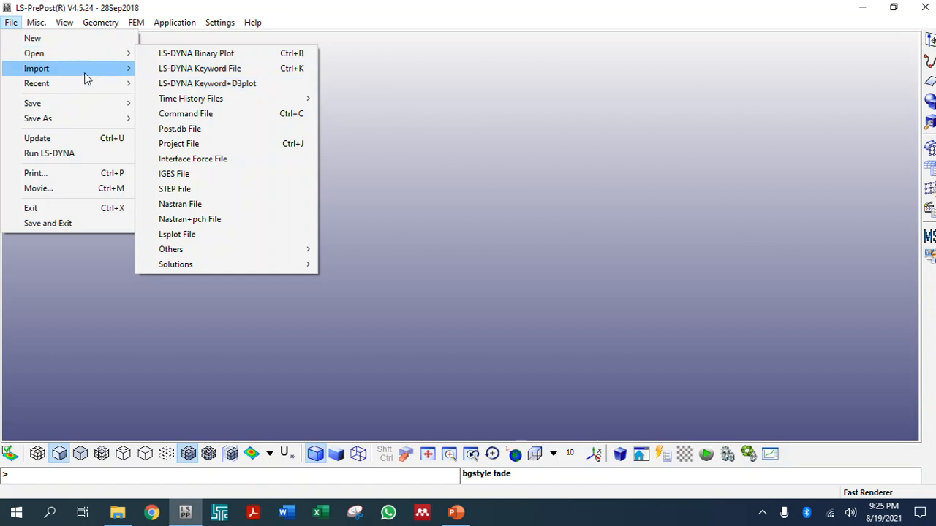
Step: Import the IGES file Assembly_Block and Ring.IGS from the Geometry_Solidworks folder, with the unit specified as mm
{"action": "mouse_move", "coordinate": [85, 70]}
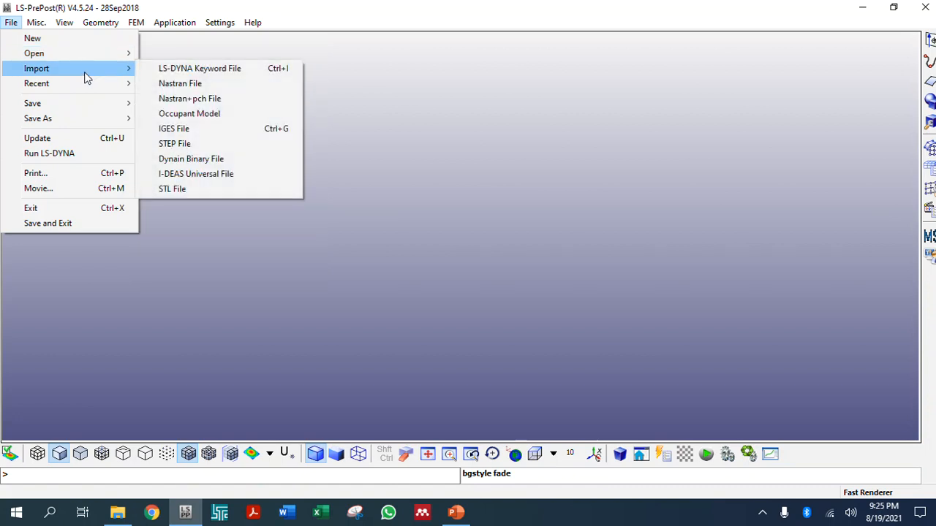
{"action": "left_click", "coordinate": [185, 133]}
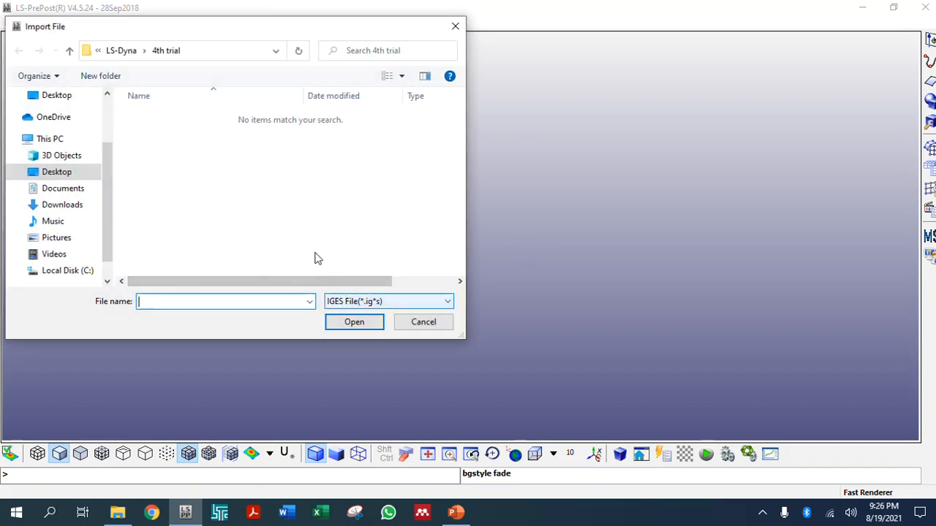
{"action": "left_click", "coordinate": [123, 50]}
{"action": "left_click", "coordinate": [124, 51]}
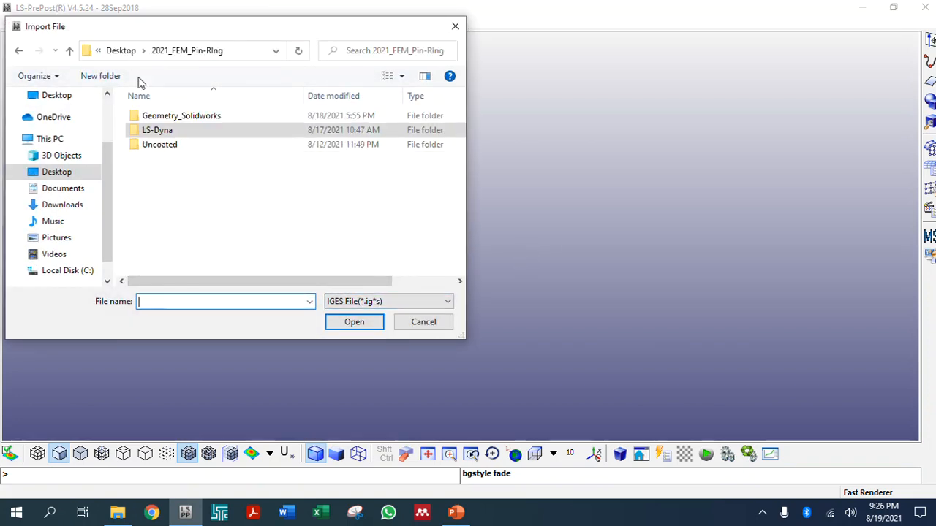
{"action": "double_click", "coordinate": [166, 117]}
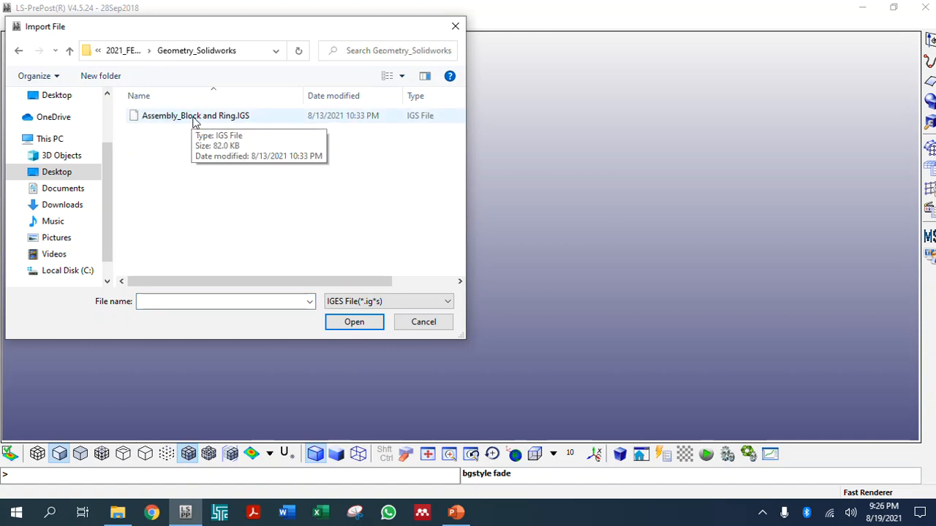
{"action": "left_click", "coordinate": [196, 119]}
{"action": "left_click", "coordinate": [355, 322]}
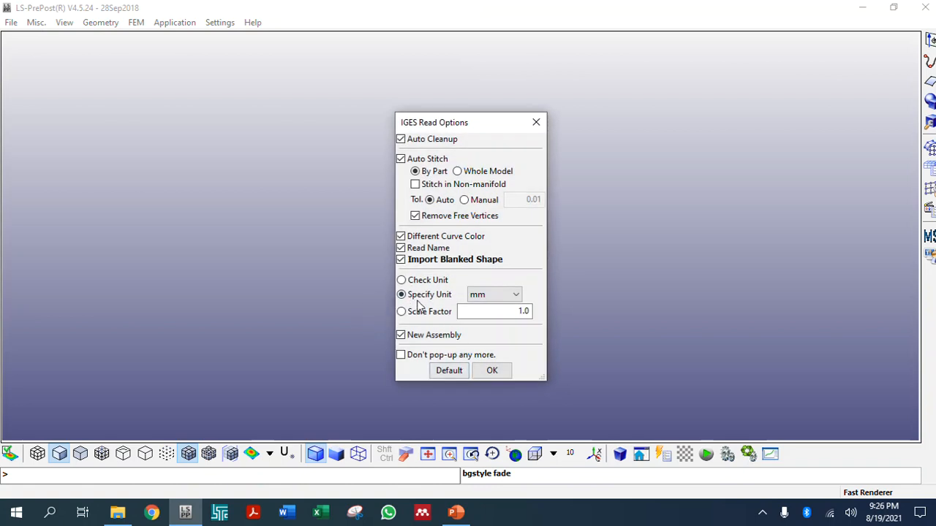
{"action": "left_click", "coordinate": [489, 372]}
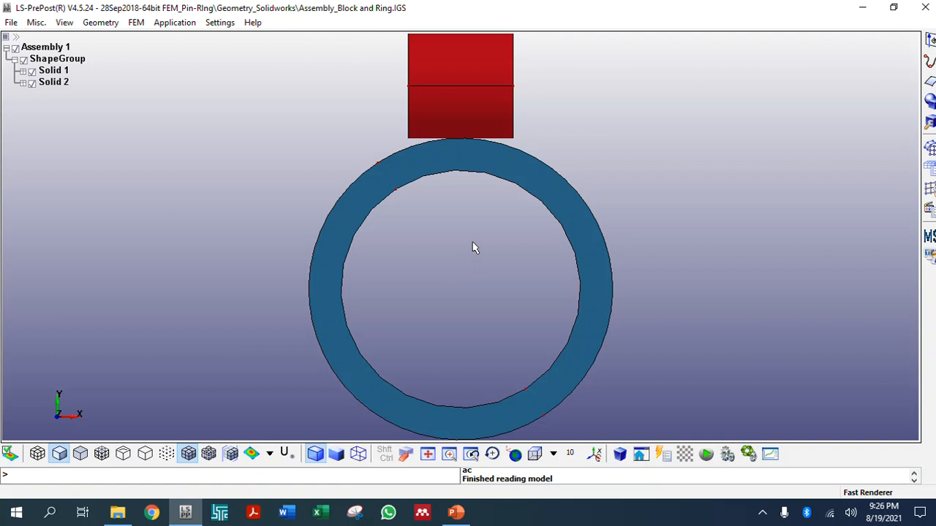
Step: Rename Solid 1, the cylinder above the ring, as Pin
{"action": "left_click_drag", "start_coordinate": [478, 242], "coordinate": [745, 199], "text": "ctrl"}
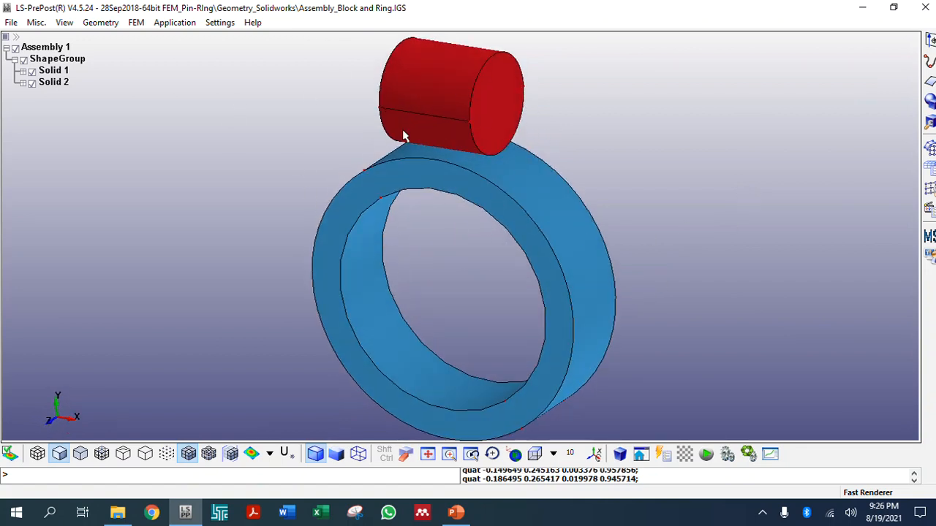
{"action": "left_click", "coordinate": [50, 76]}
{"action": "right_click", "coordinate": [50, 75]}
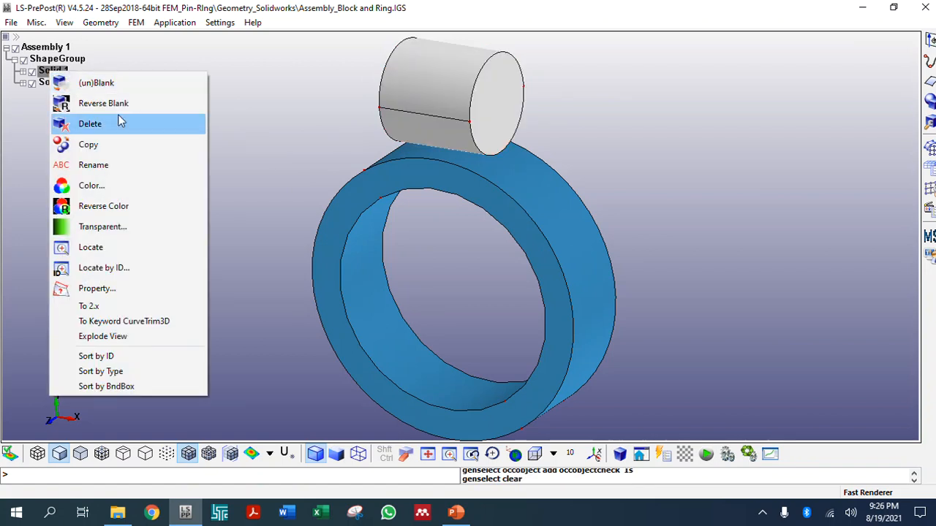
{"action": "left_click", "coordinate": [112, 165]}
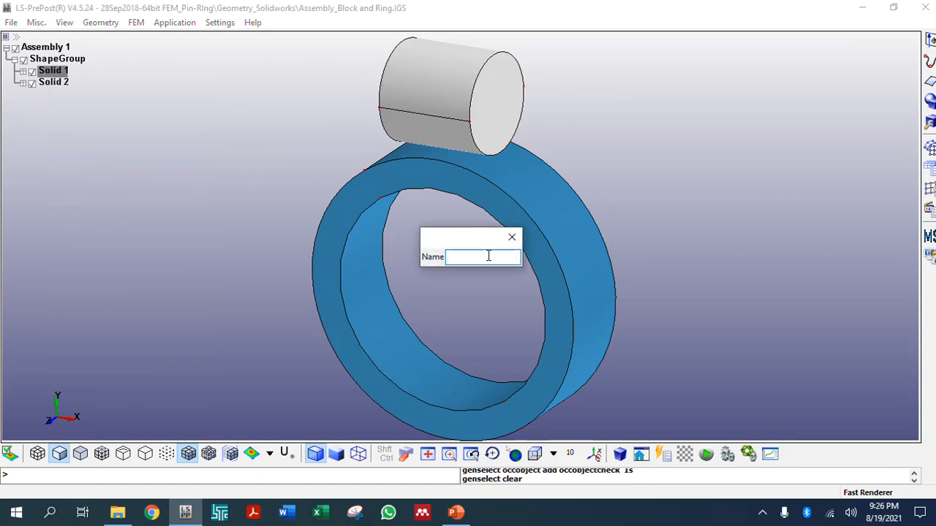
{"action": "type", "text": "Pin"}
{"action": "key", "text": "Return"}
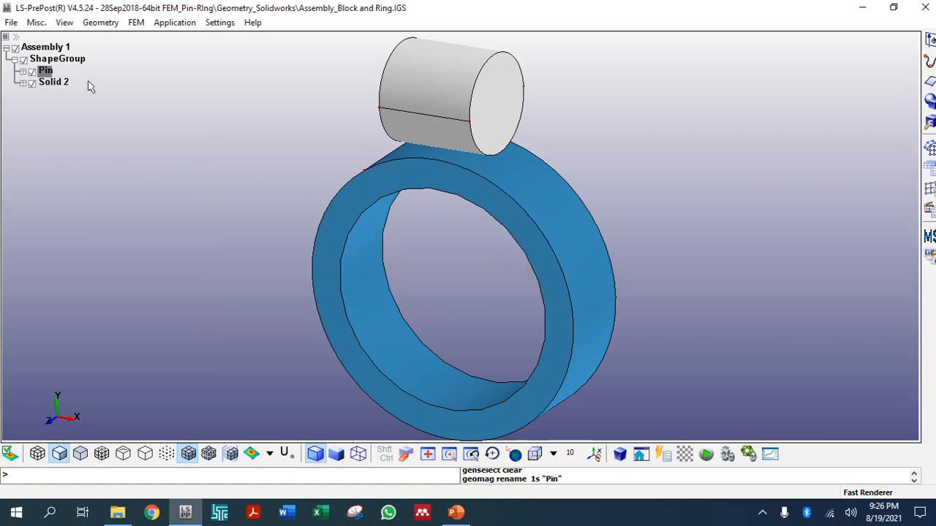
{"action": "left_click", "coordinate": [59, 86]}
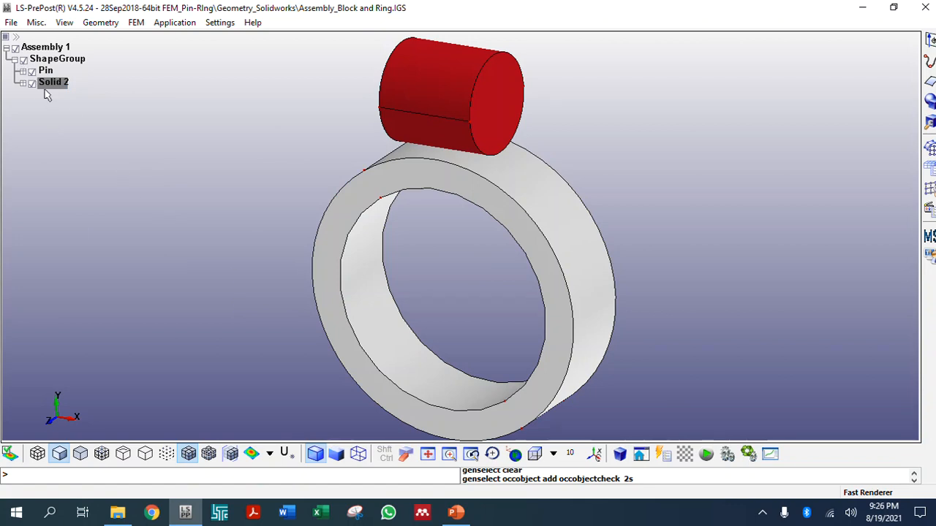
{"action": "right_click", "coordinate": [54, 82]}
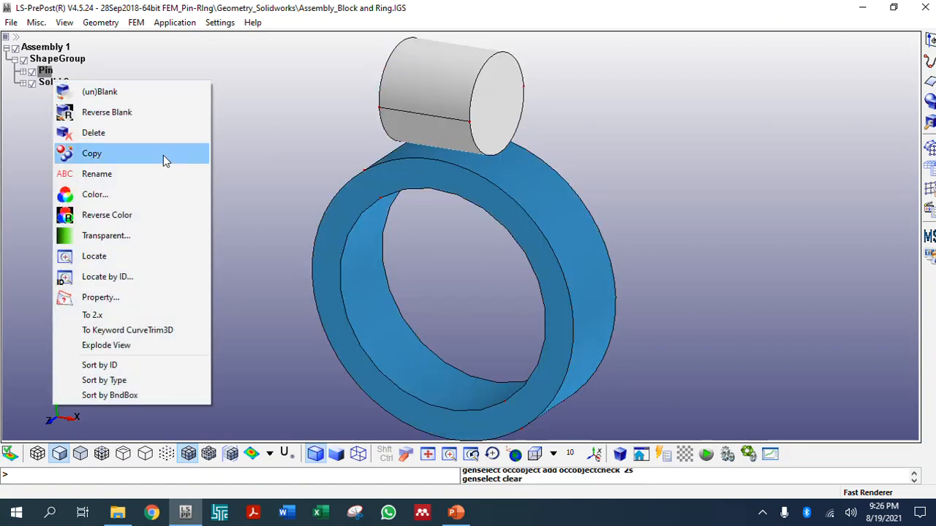
{"action": "left_click", "coordinate": [107, 175]}
{"action": "left_click", "coordinate": [512, 237]}
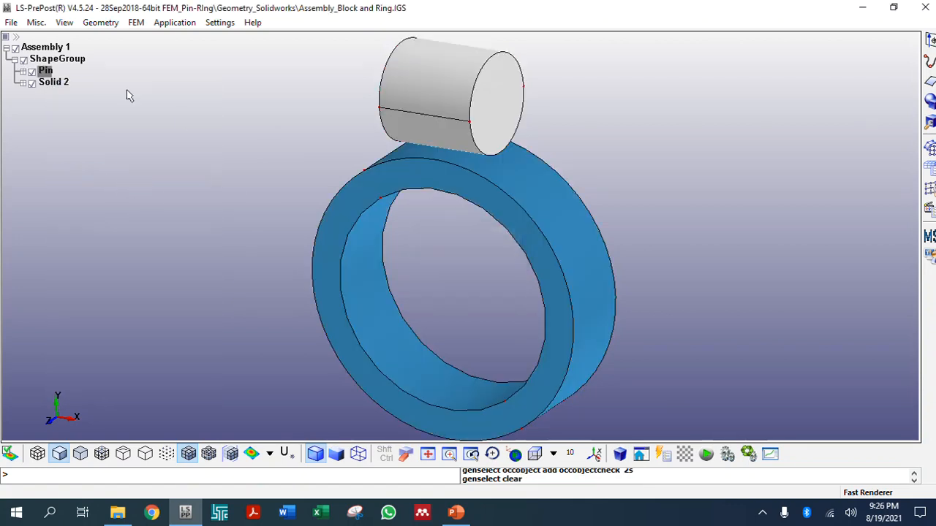
Step: Rename Solid 2 as Ring and clear its selection
{"action": "left_click", "coordinate": [51, 85]}
{"action": "right_click", "coordinate": [49, 87]}
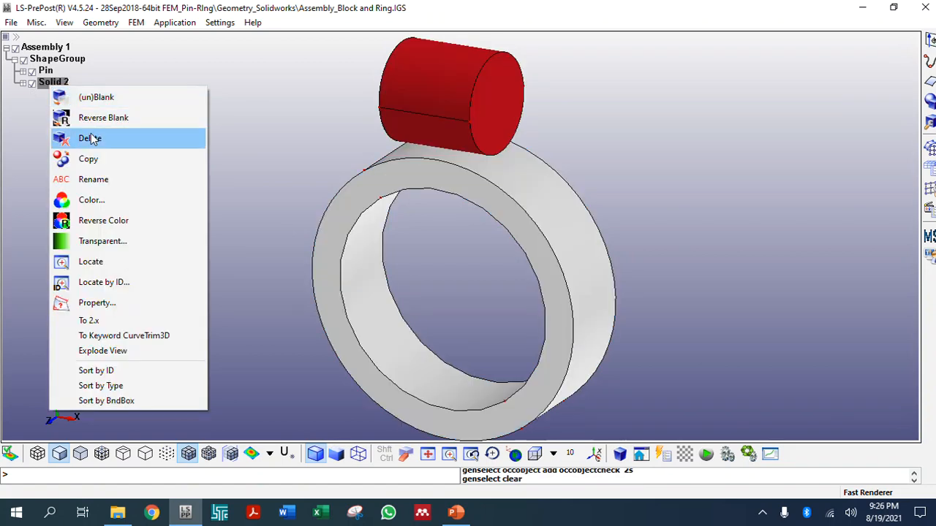
{"action": "left_click", "coordinate": [107, 179]}
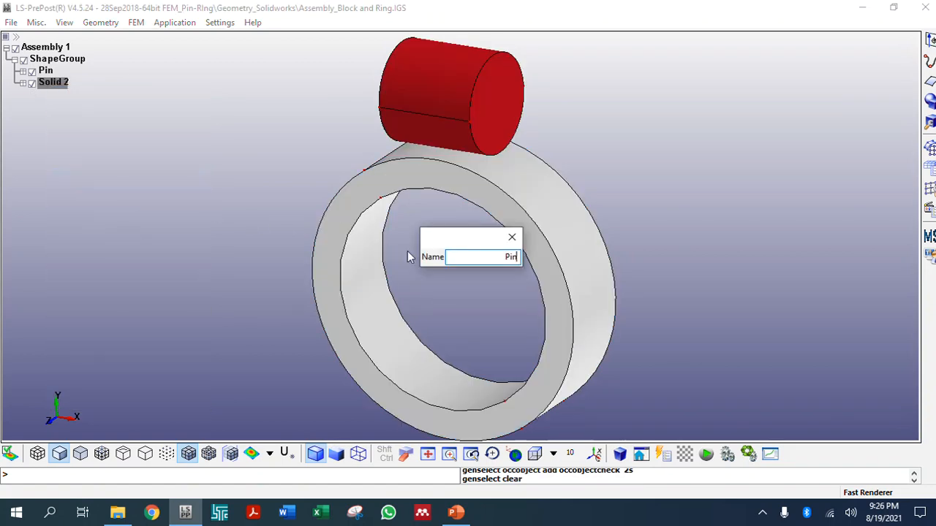
{"action": "type", "text": "Ring"}
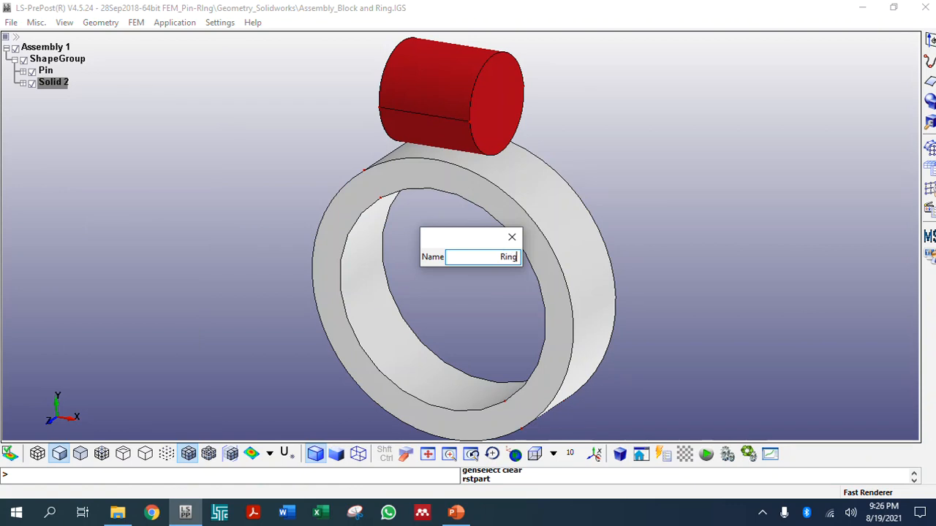
{"action": "key", "text": "Return"}
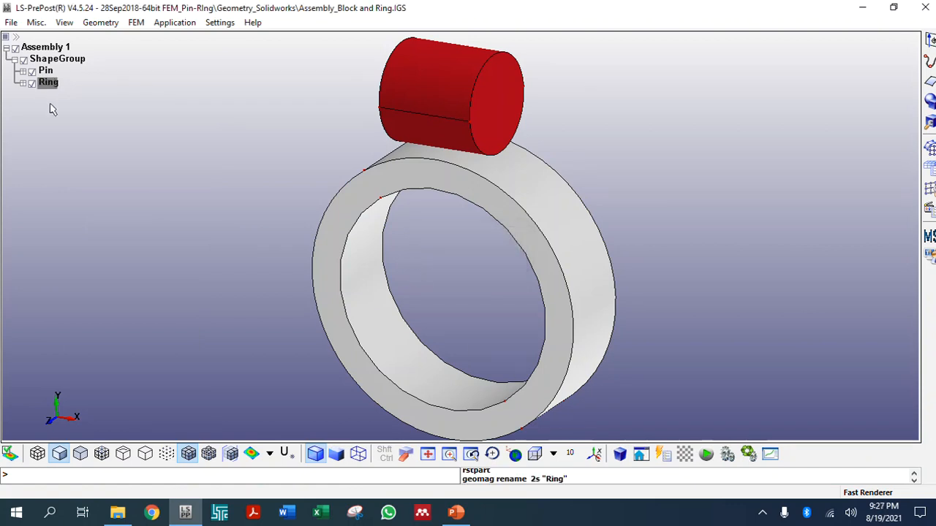
{"action": "left_click", "coordinate": [50, 80]}
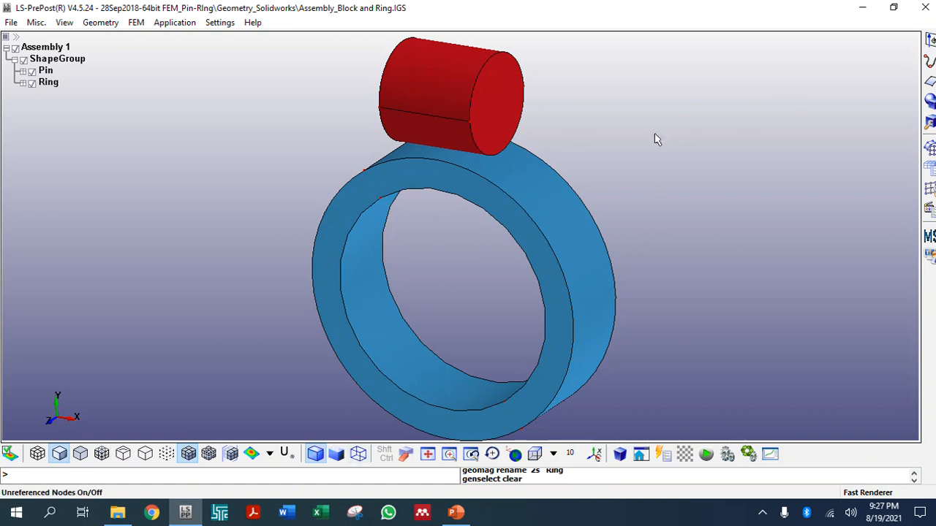
Step: Try automatic meshing of both solids in the Solid Mesher with an element size of 0.8, and reject the mesh
{"action": "left_click", "coordinate": [931, 150]}
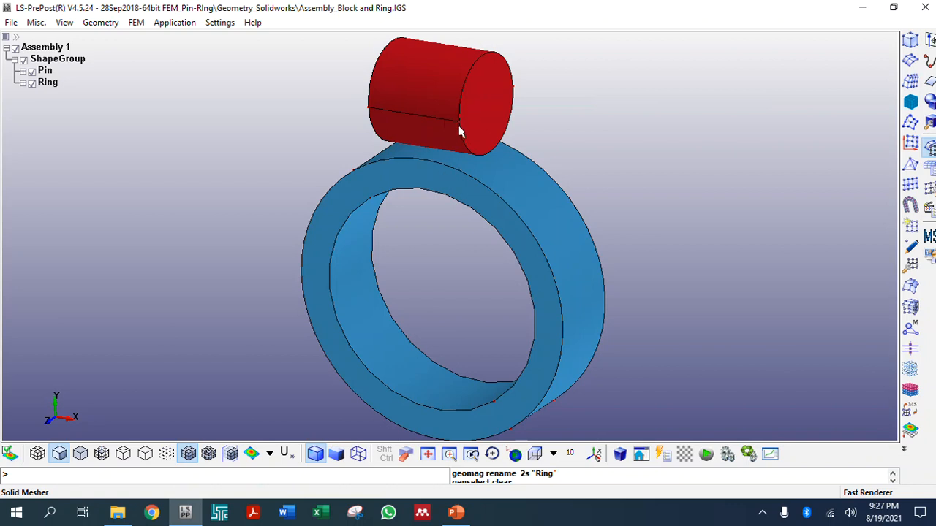
{"action": "left_click", "coordinate": [911, 82]}
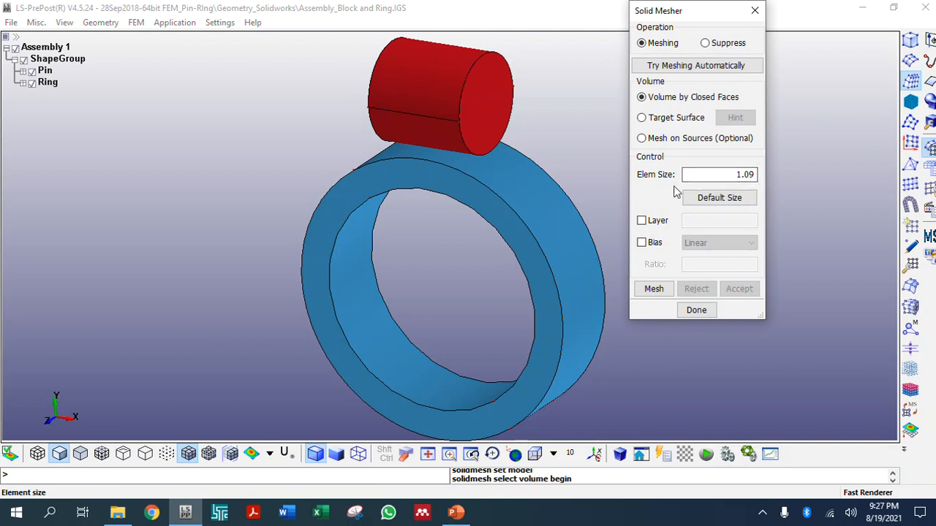
{"action": "left_click", "coordinate": [731, 175]}
{"action": "left_click_drag", "start_coordinate": [730, 175], "coordinate": [761, 175]}
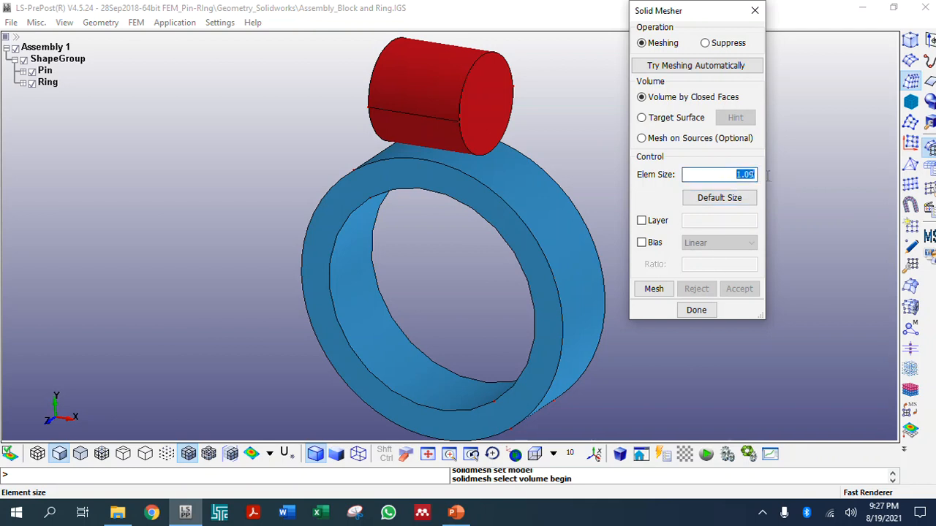
{"action": "type", "text": "0.8"}
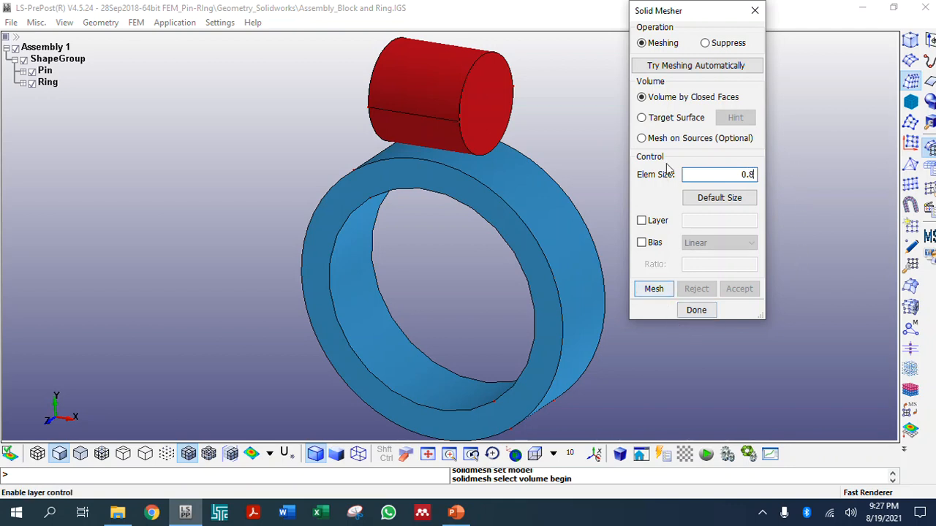
{"action": "left_click", "coordinate": [677, 68]}
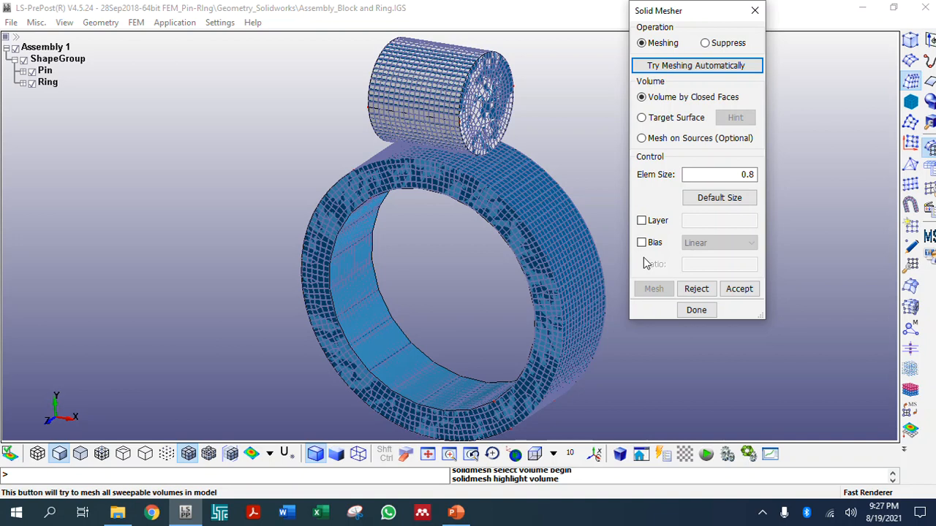
{"action": "left_click", "coordinate": [694, 290]}
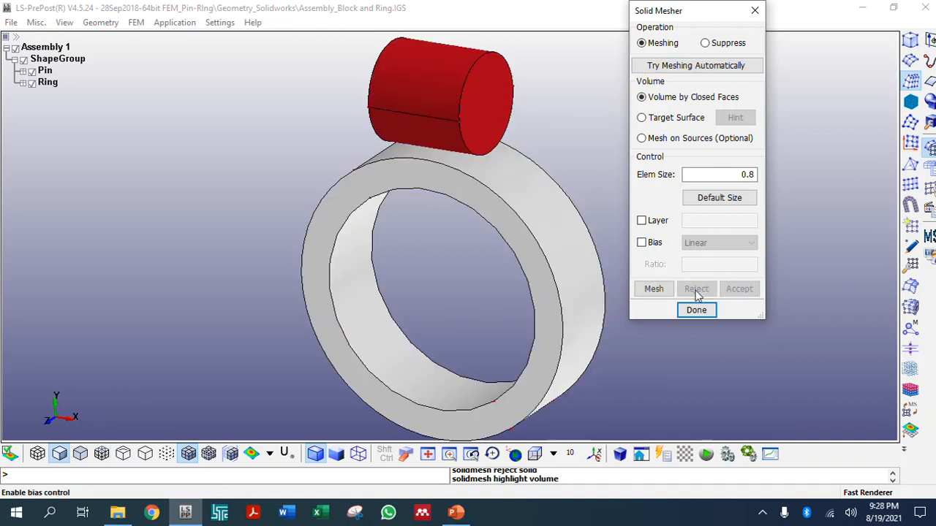
Step: Mesh both solids automatically with an element size of 0.7 and accept the mesh
{"action": "left_click_drag", "start_coordinate": [746, 174], "coordinate": [762, 178]}
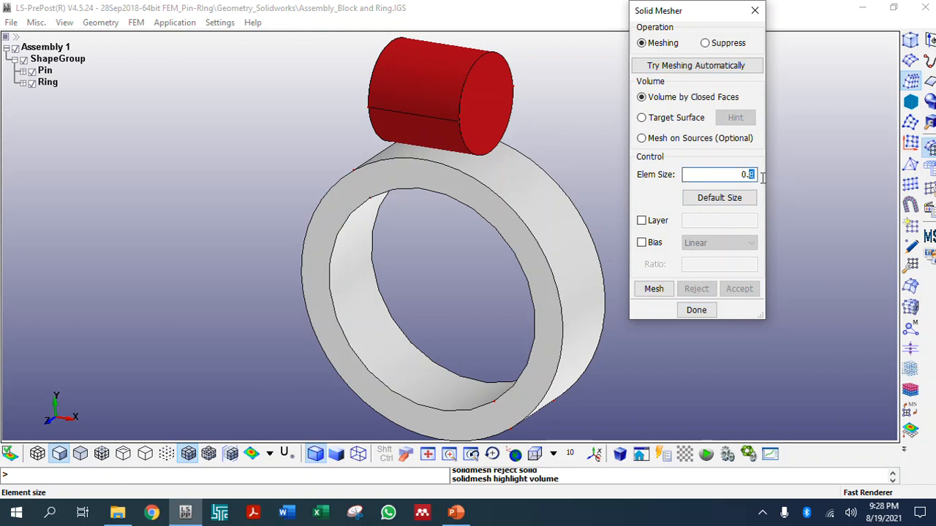
{"action": "type", "text": "7"}
{"action": "left_click", "coordinate": [673, 66]}
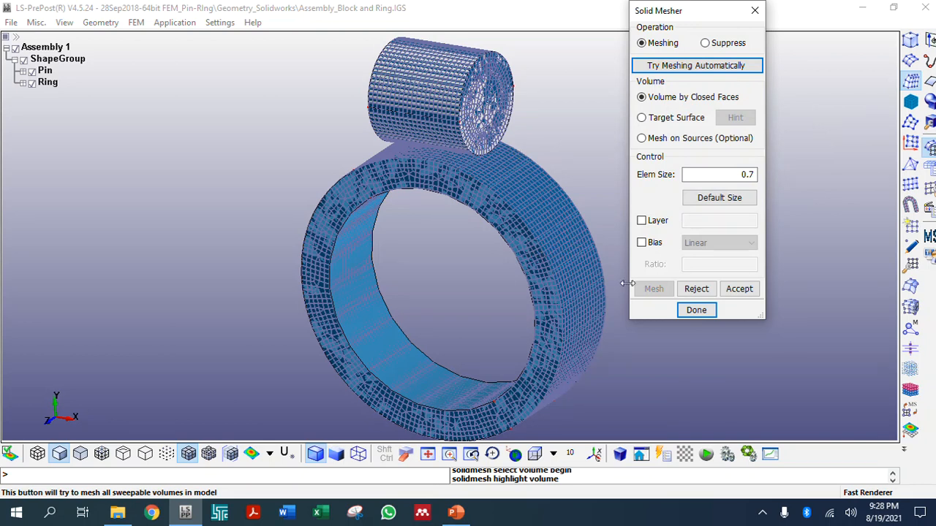
{"action": "left_click", "coordinate": [737, 290]}
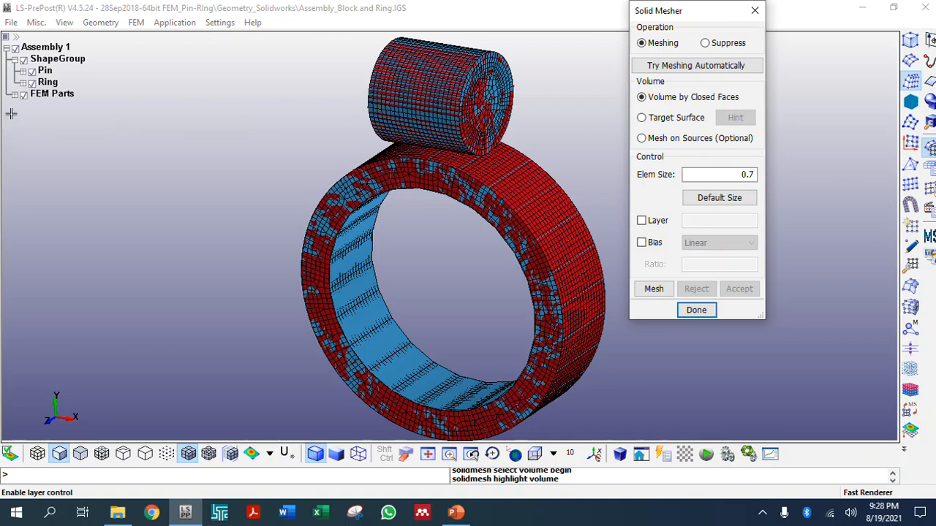
Step: Toggle the visibility of the Ring and Pin geometry to examine the solid mesh underneath
{"action": "left_click", "coordinate": [32, 82]}
{"action": "left_click", "coordinate": [31, 72]}
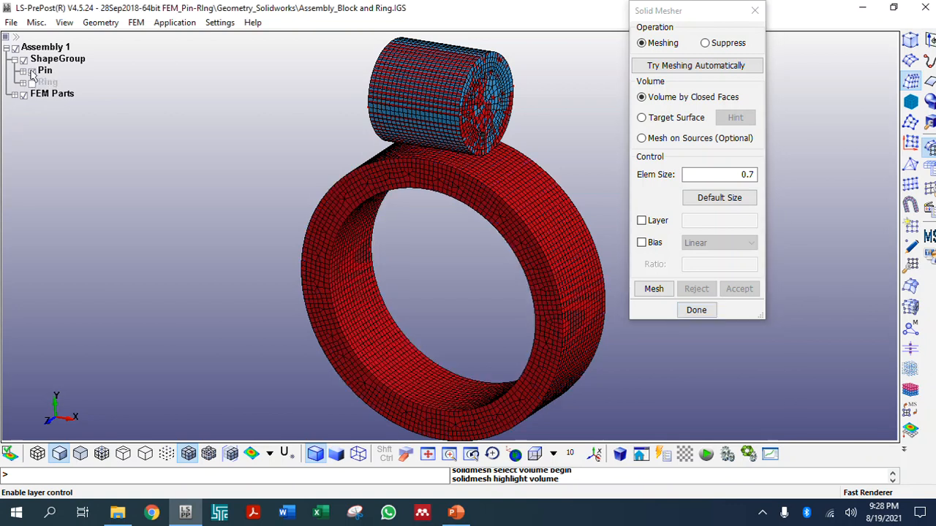
{"action": "left_click", "coordinate": [32, 72]}
{"action": "left_click", "coordinate": [32, 83]}
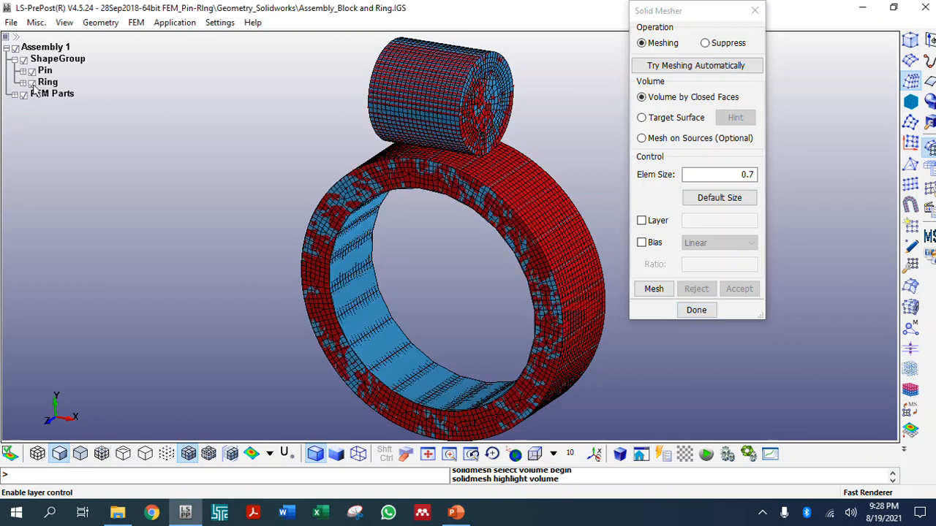
Step: Open the Assembly and Select Part list, then expand FEM Parts in the model tree and select part 1
{"action": "left_click", "coordinate": [749, 454]}
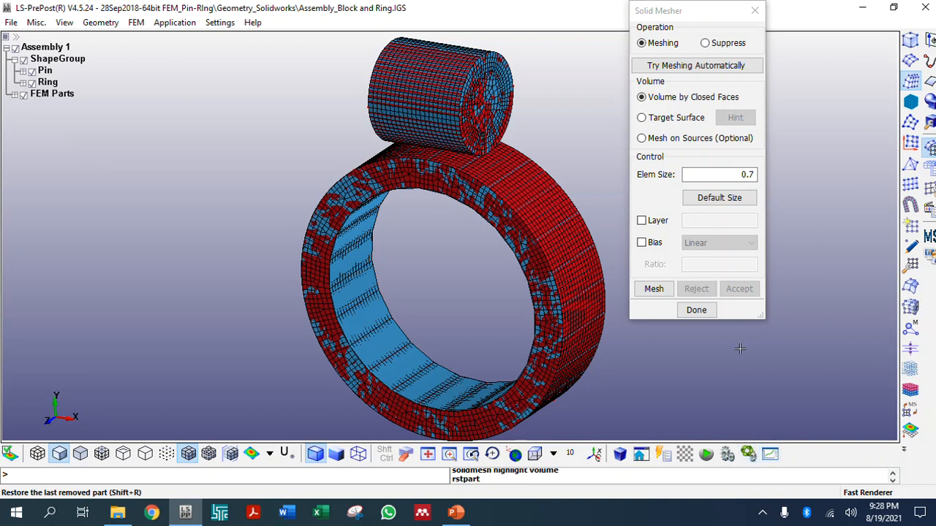
{"action": "left_click", "coordinate": [727, 454]}
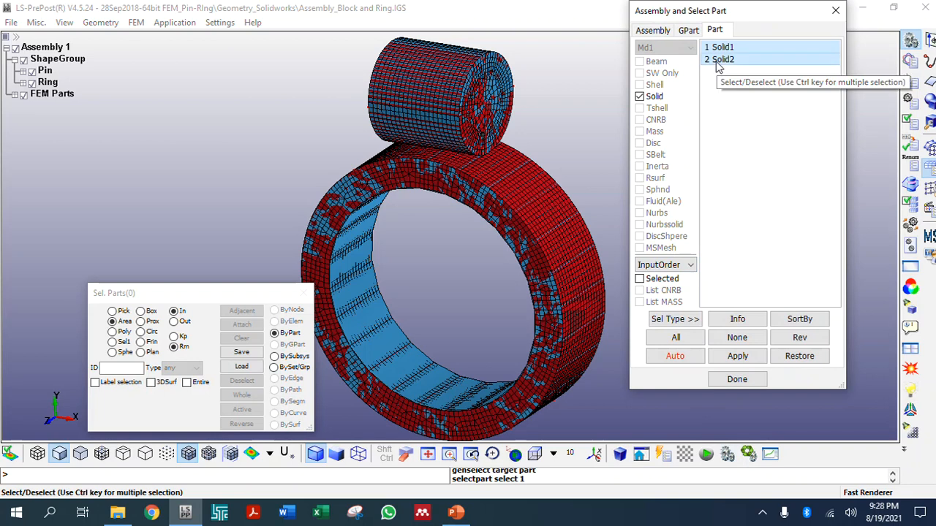
{"action": "left_click", "coordinate": [14, 95]}
{"action": "left_click", "coordinate": [38, 106]}
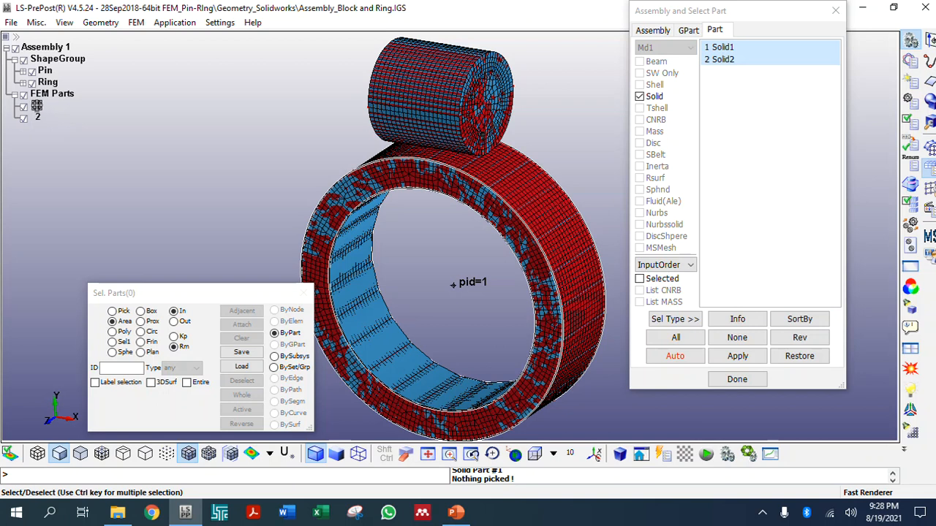
{"action": "right_click", "coordinate": [38, 106]}
{"action": "left_click", "coordinate": [10, 144]}
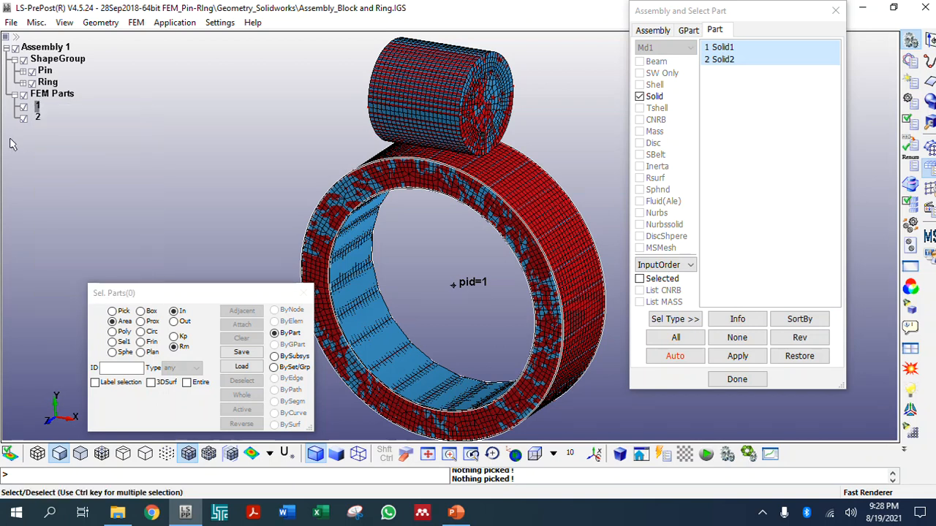
Step: Rename FEM part 2 as Ring
{"action": "left_click", "coordinate": [37, 118]}
{"action": "right_click", "coordinate": [37, 118]}
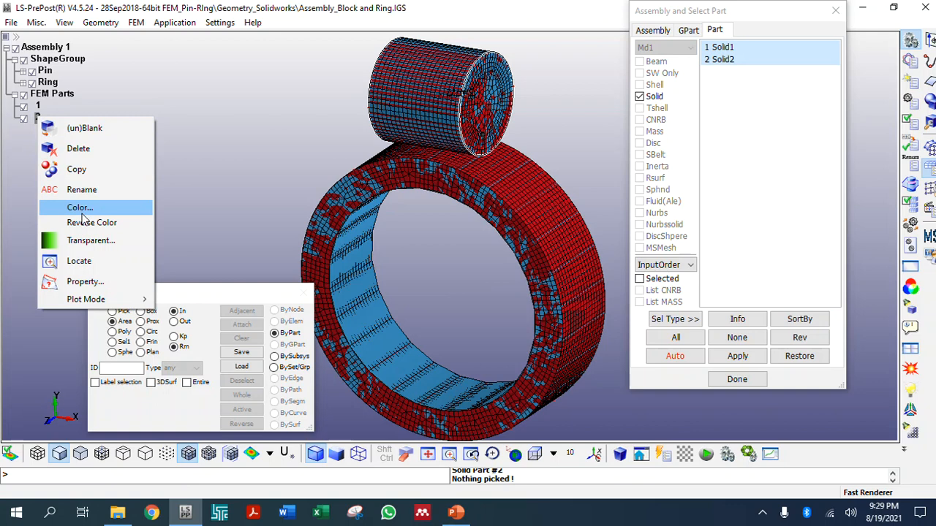
{"action": "left_click", "coordinate": [81, 189]}
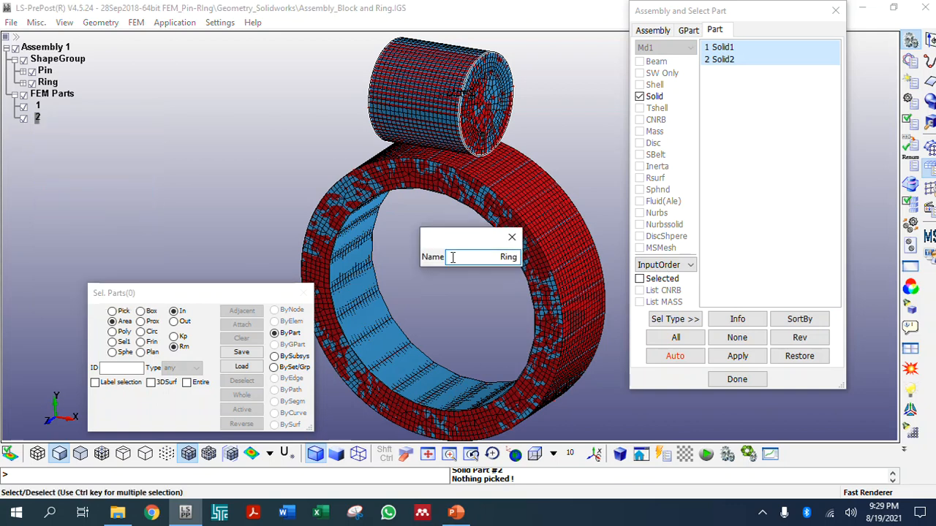
{"action": "key", "text": "Return"}
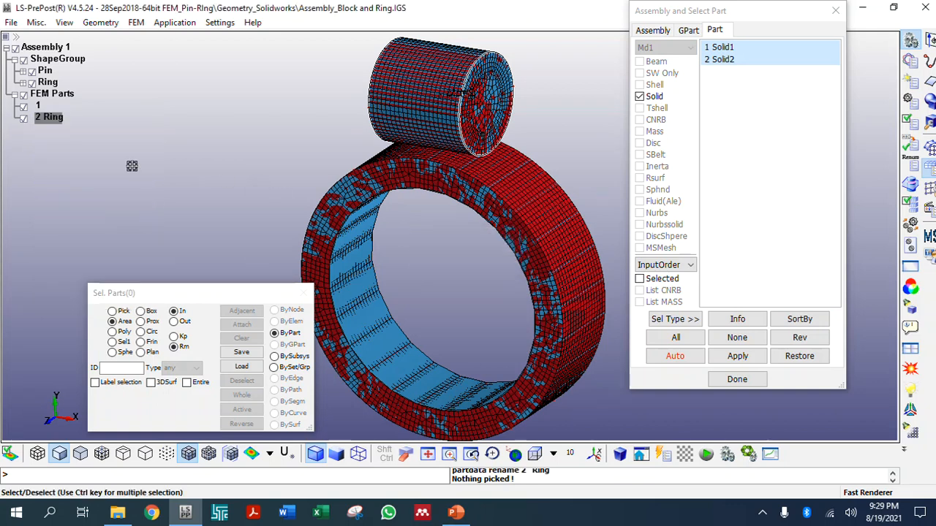
Step: Rename FEM part 1 as Pin
{"action": "left_click", "coordinate": [38, 107]}
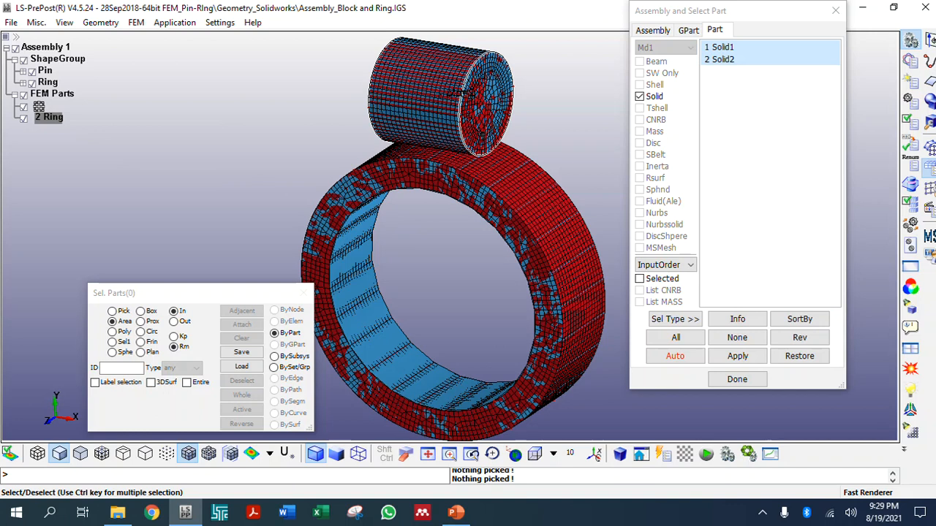
{"action": "right_click", "coordinate": [38, 107]}
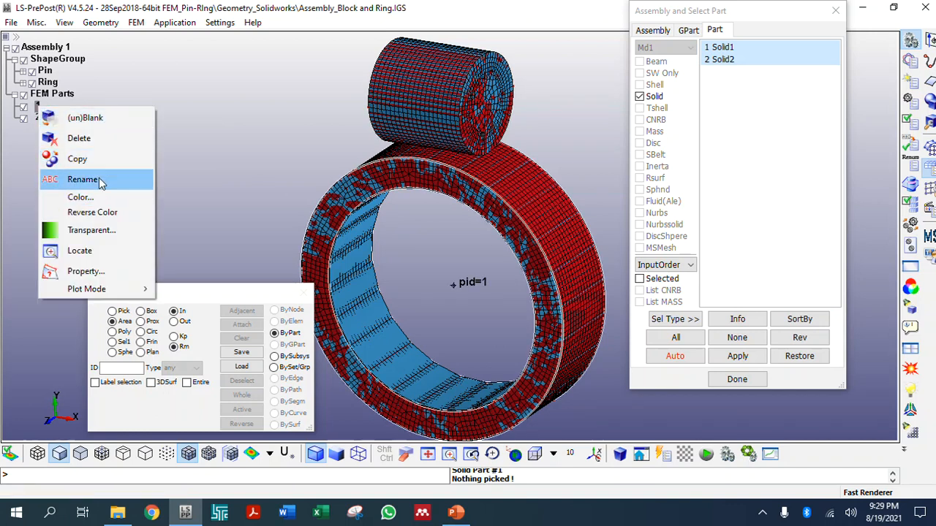
{"action": "left_click", "coordinate": [94, 178]}
{"action": "double_click", "coordinate": [508, 256]}
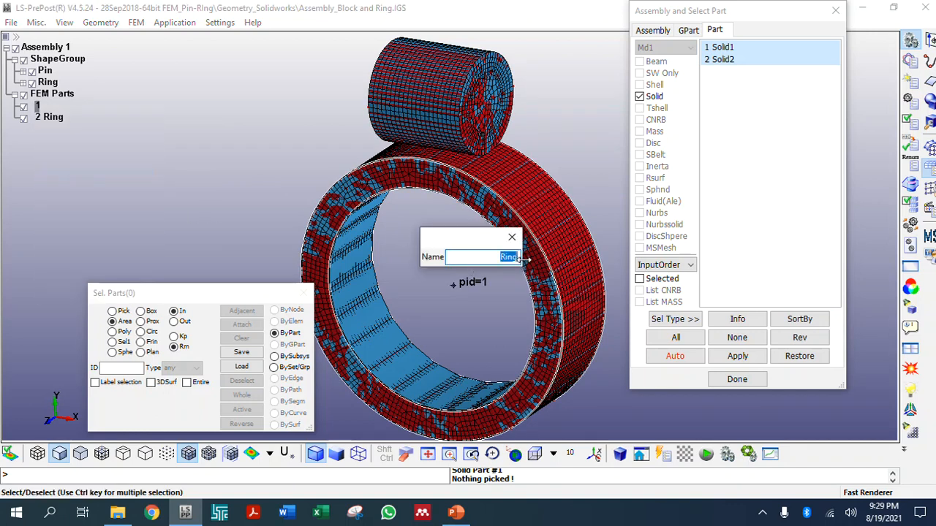
{"action": "type", "text": "Pin"}
{"action": "key", "text": "Return"}
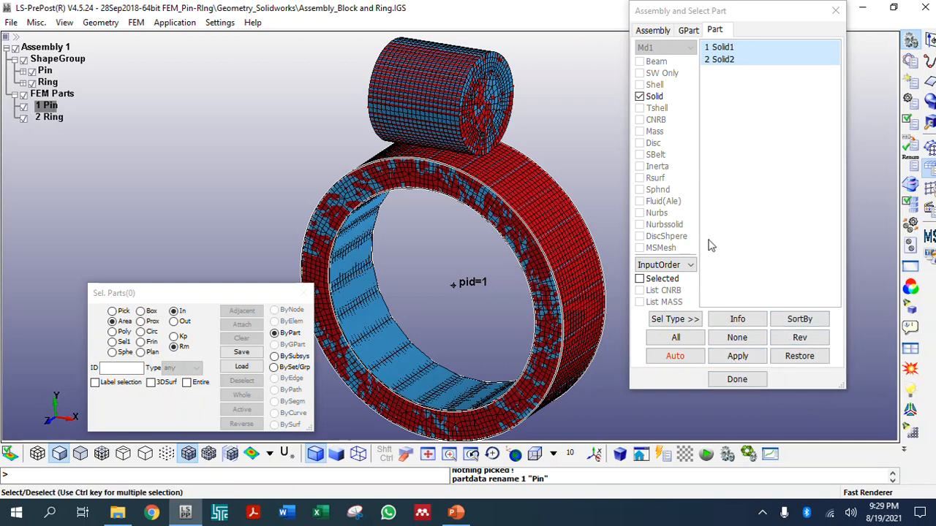
Step: Hide geometry Solid 1 and Solid 2 in the assembly list, close the open dialogs and clear the part highlight
{"action": "left_click", "coordinate": [644, 30]}
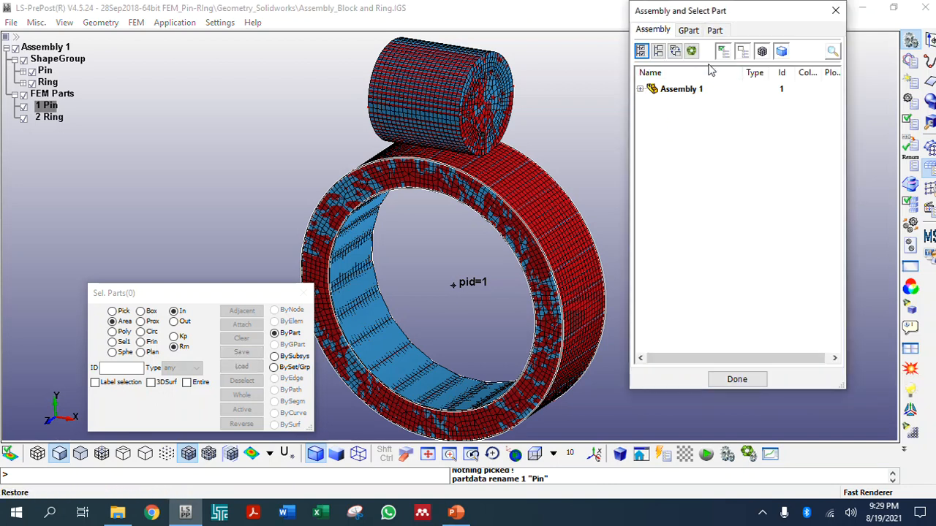
{"action": "left_click", "coordinate": [640, 88]}
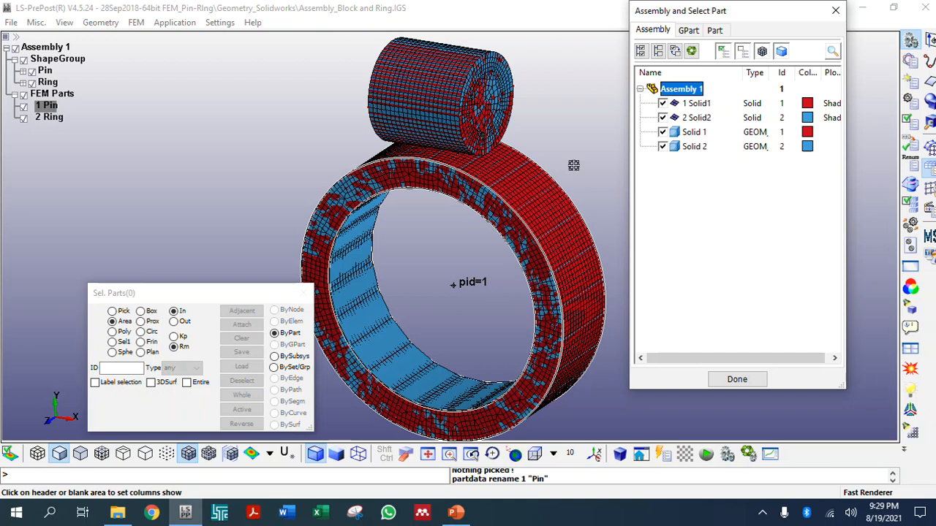
{"action": "left_click", "coordinate": [663, 146]}
{"action": "left_click", "coordinate": [663, 132]}
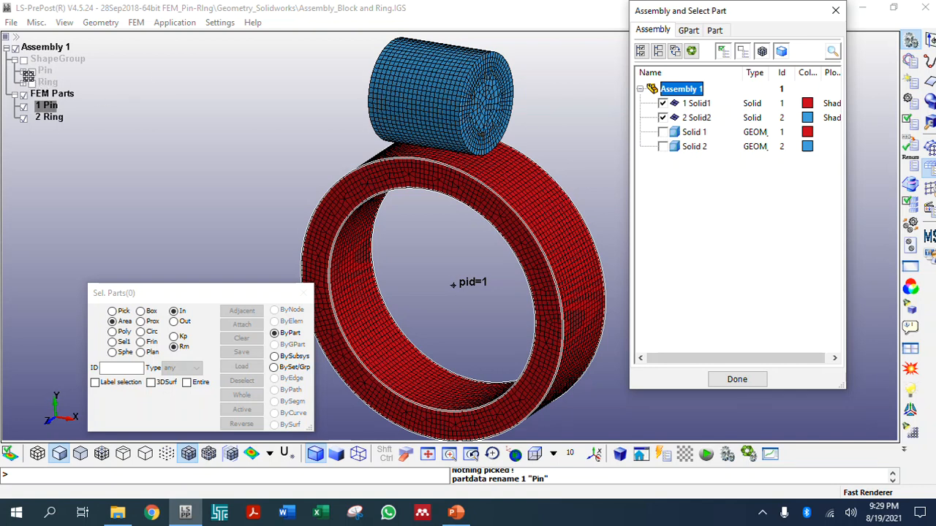
{"action": "left_click", "coordinate": [737, 380]}
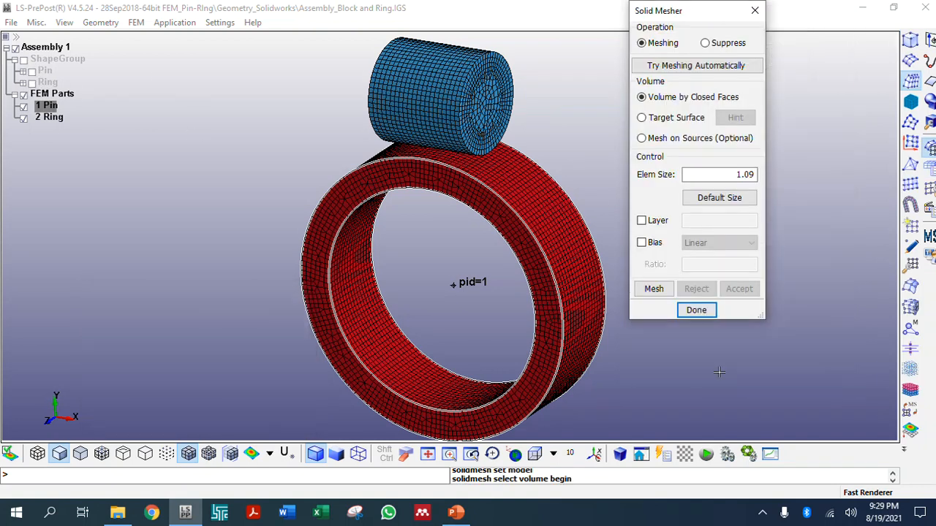
{"action": "left_click", "coordinate": [696, 310]}
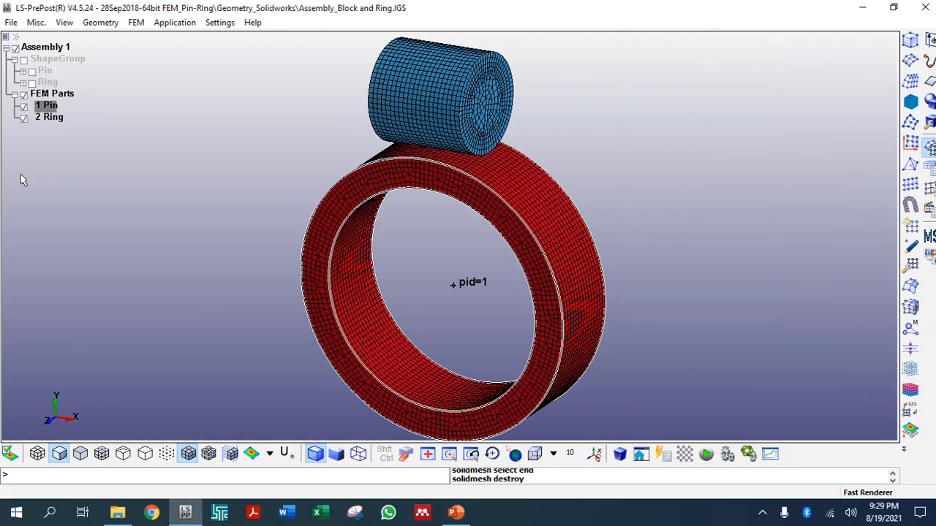
{"action": "left_click", "coordinate": [52, 106]}
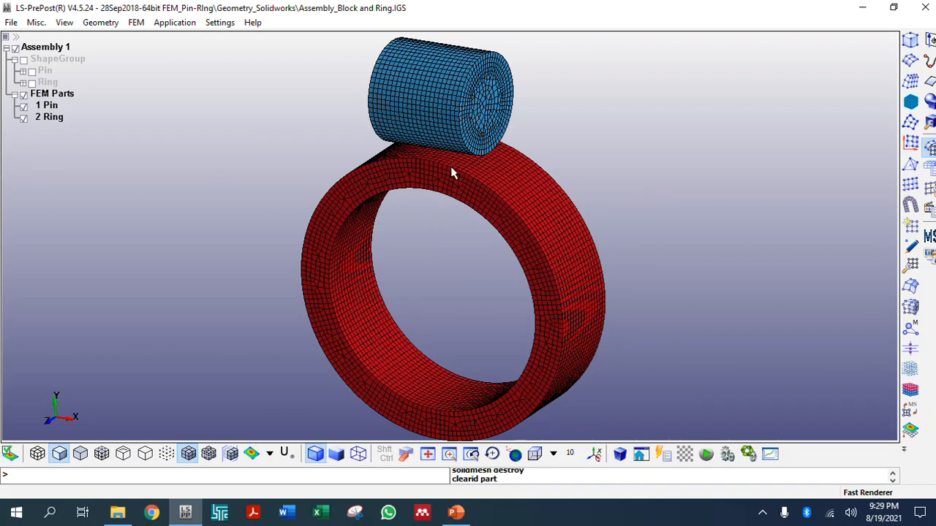
Step: Inspect the contact between the pin and ring meshes, then open the Transform tool from the Element Tools
{"action": "left_click", "coordinate": [539, 456]}
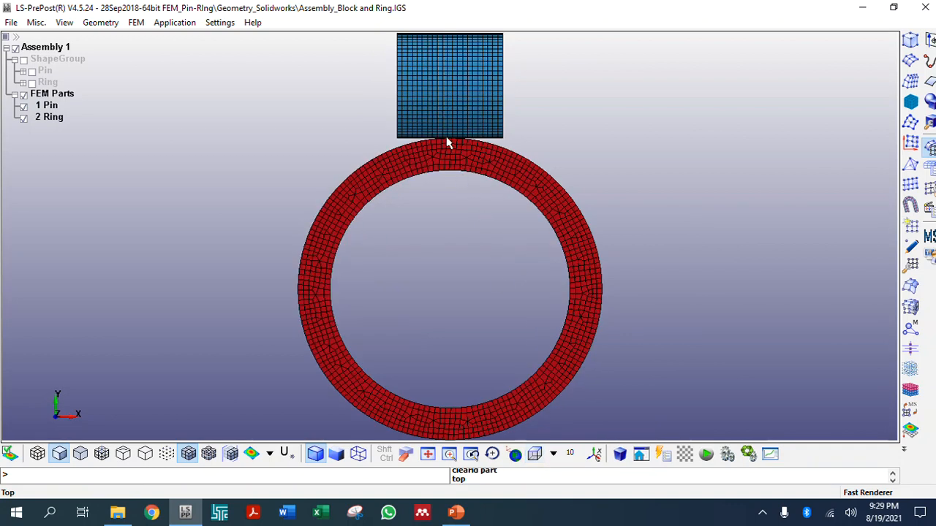
{"action": "scroll", "coordinate": [446, 137], "scroll_direction": "up", "scroll_amount": 5}
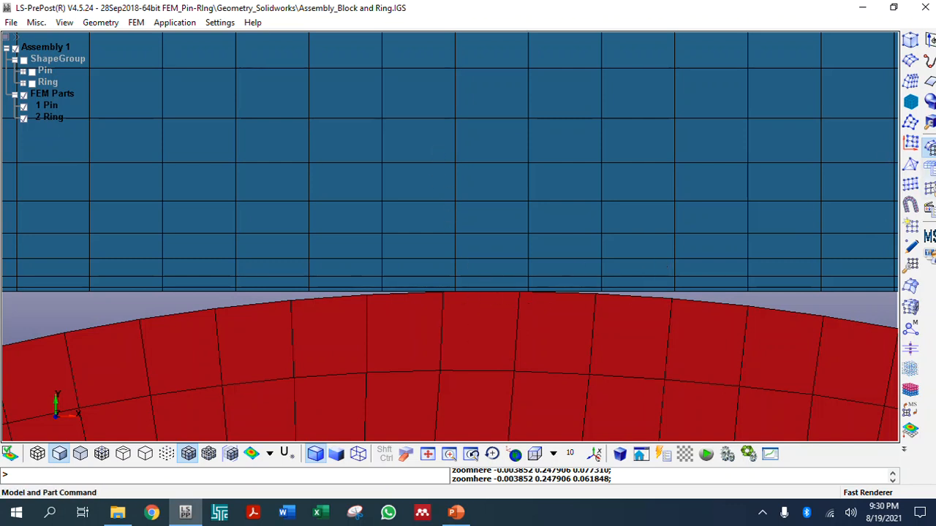
{"action": "left_click", "coordinate": [930, 189]}
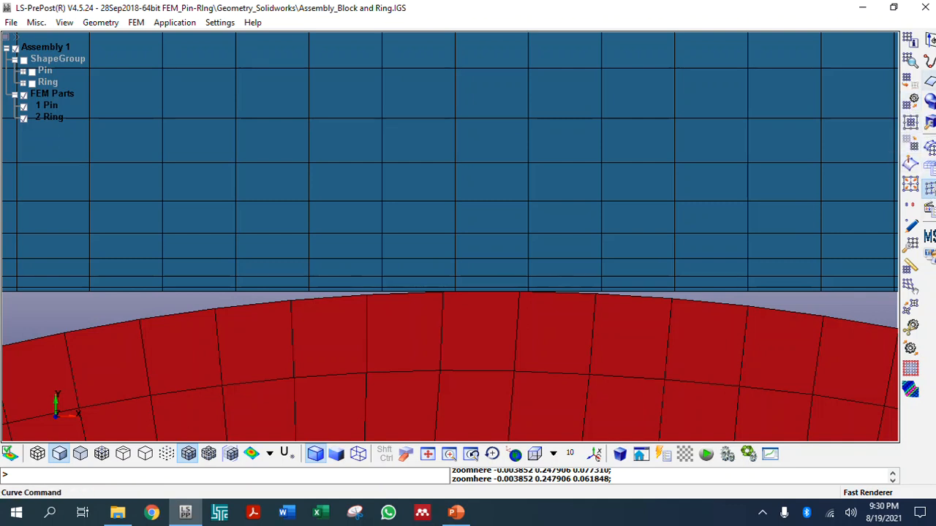
{"action": "left_click", "coordinate": [107, 25]}
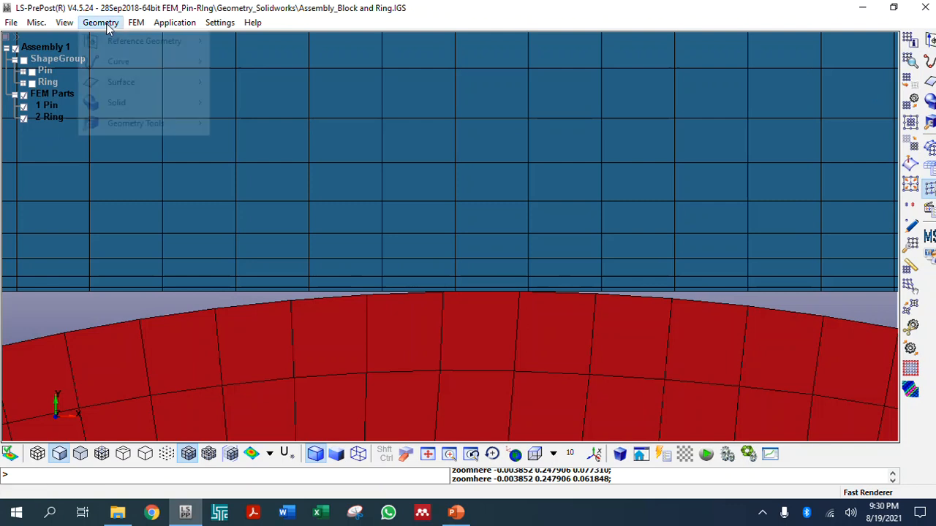
{"action": "mouse_move", "coordinate": [132, 26]}
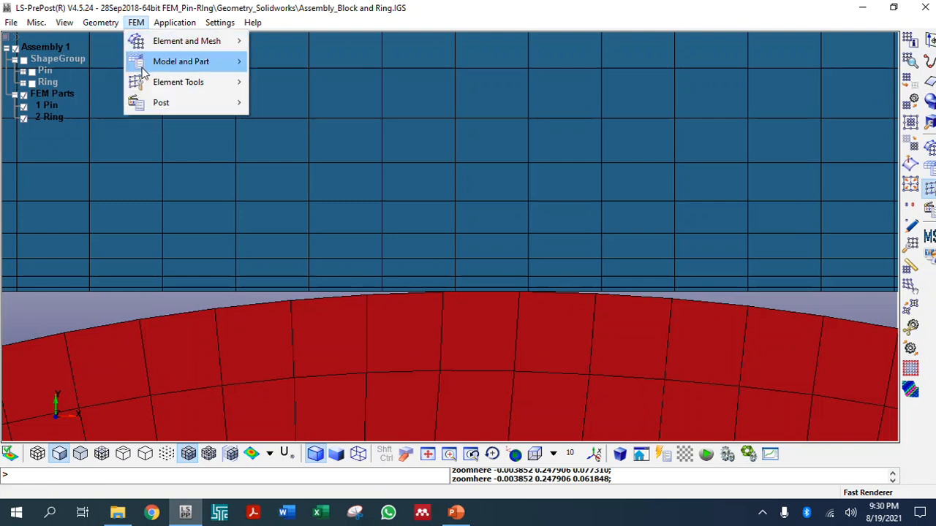
{"action": "mouse_move", "coordinate": [150, 81]}
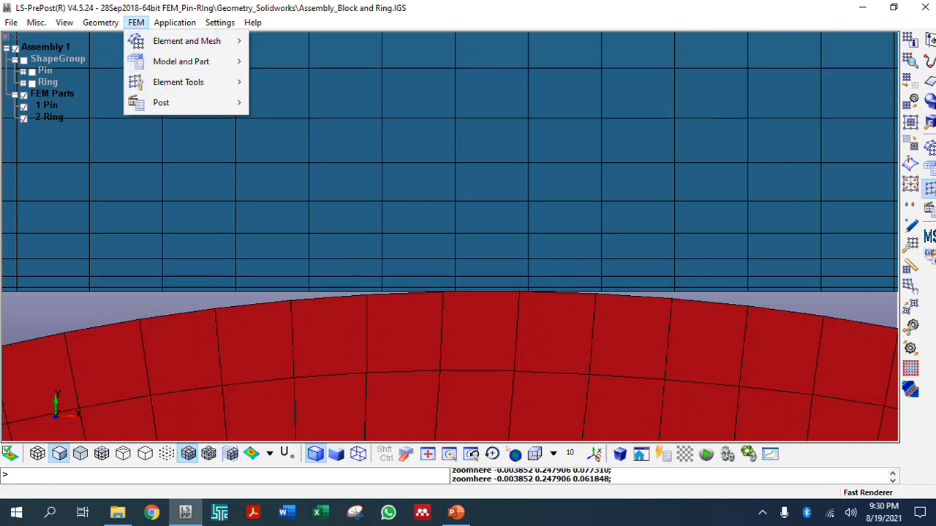
{"action": "key", "text": "Escape"}
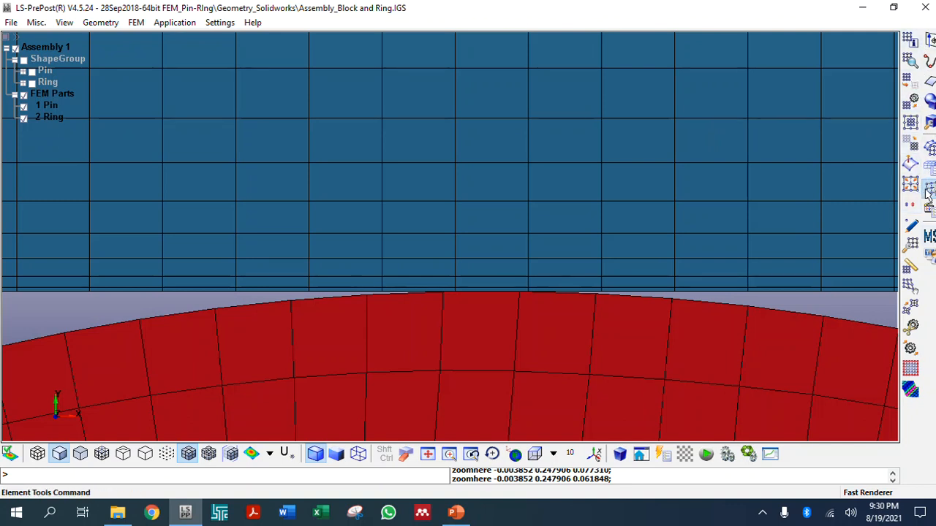
{"action": "left_click", "coordinate": [910, 142]}
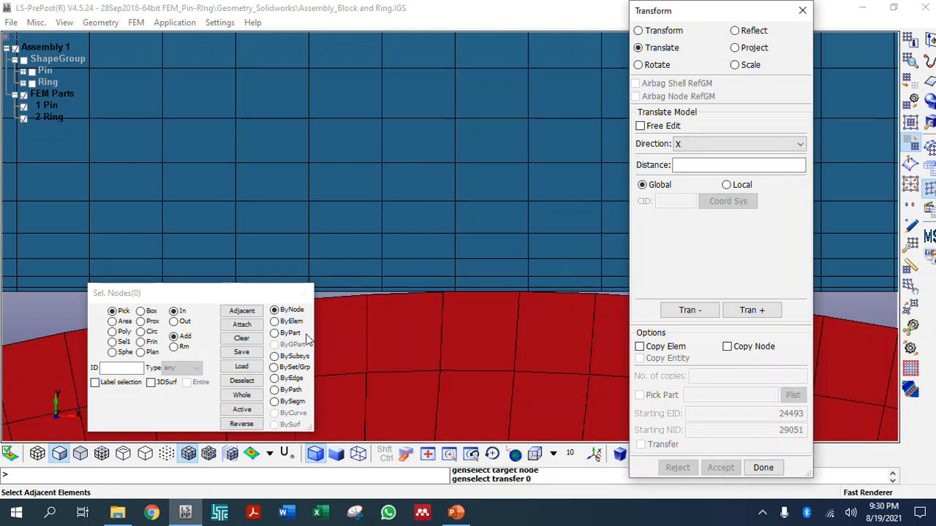
Step: Select all nodes of the meshed pin by part as the target of the translation
{"action": "left_click", "coordinate": [46, 342]}
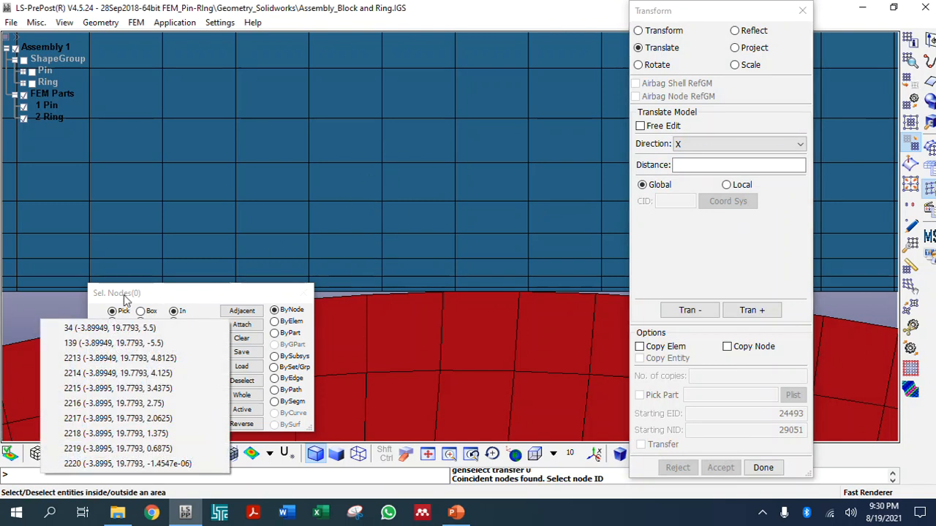
{"action": "left_click", "coordinate": [152, 301]}
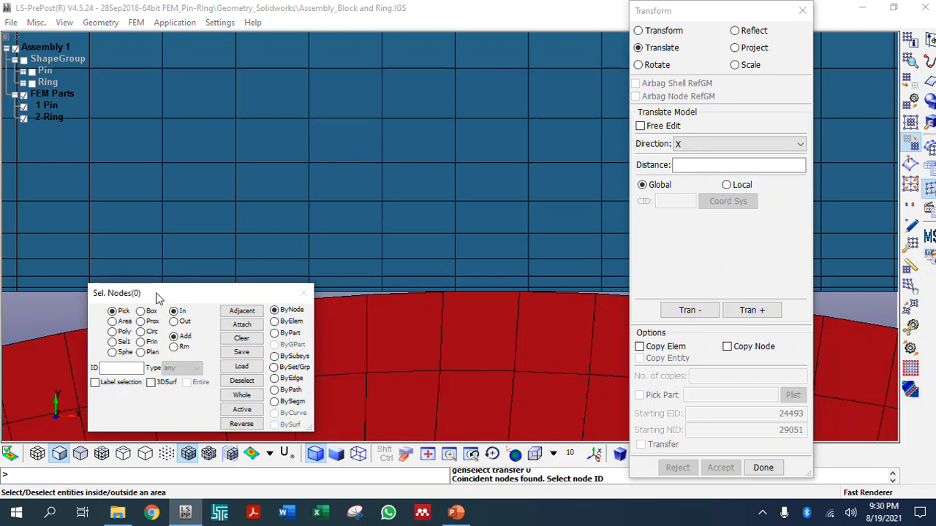
{"action": "scroll", "coordinate": [419, 304], "scroll_direction": "down", "scroll_amount": 6}
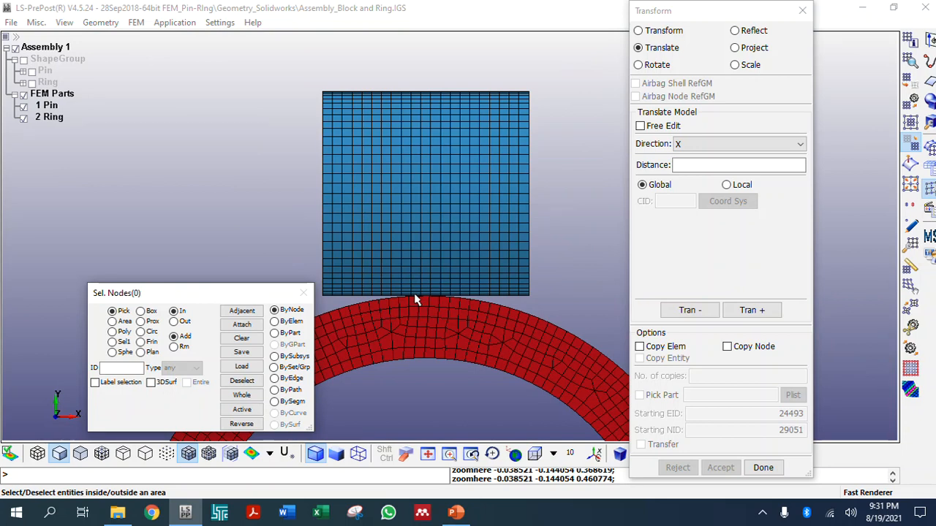
{"action": "left_click", "coordinate": [277, 335]}
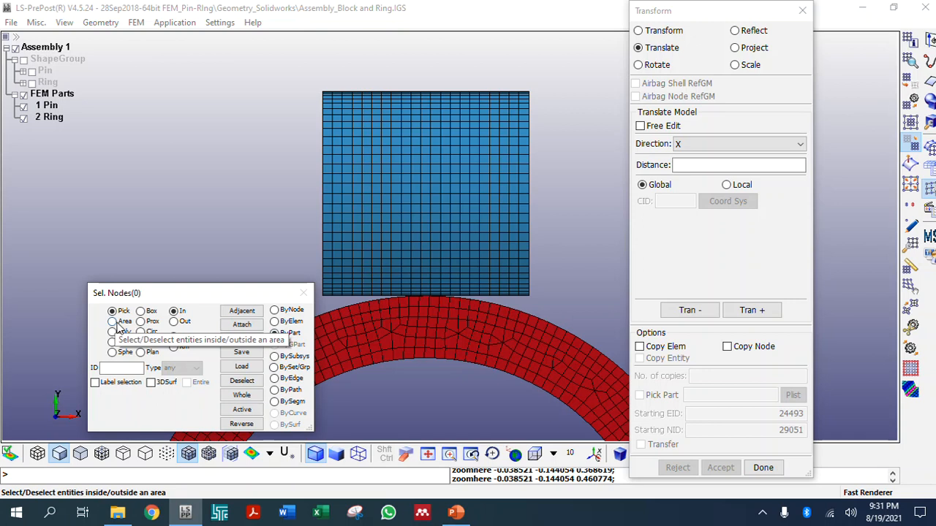
{"action": "left_click", "coordinate": [376, 196]}
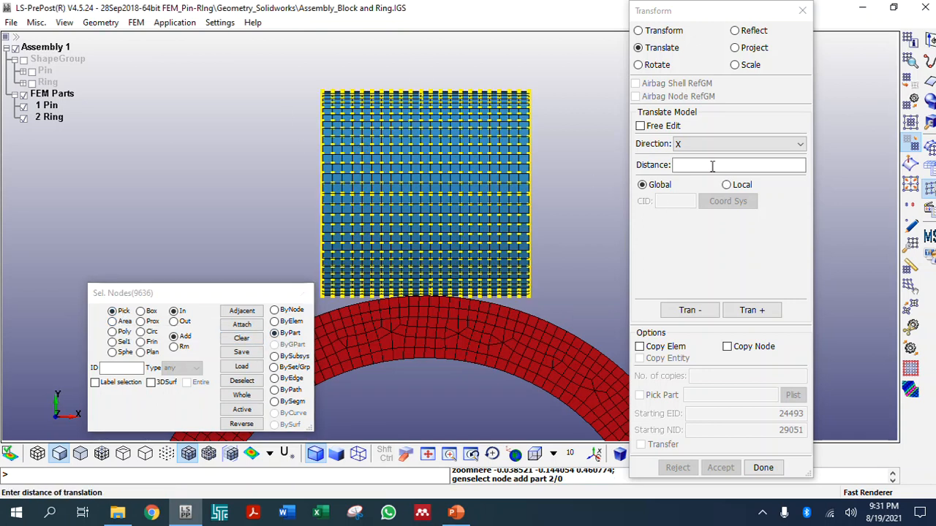
Step: Translate the selected pin nodes by a distance of 0.1 in the positive Y direction
{"action": "left_click", "coordinate": [710, 144]}
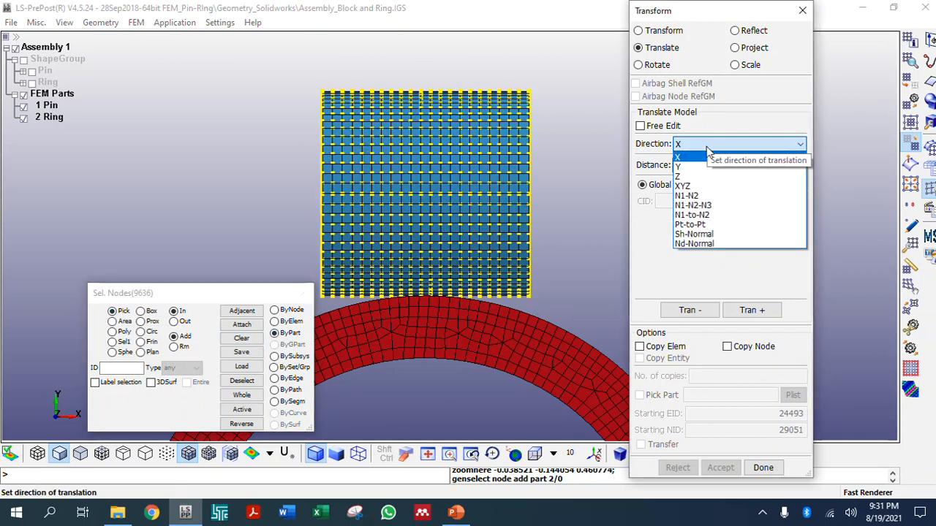
{"action": "left_click", "coordinate": [695, 167]}
{"action": "left_click", "coordinate": [696, 167]}
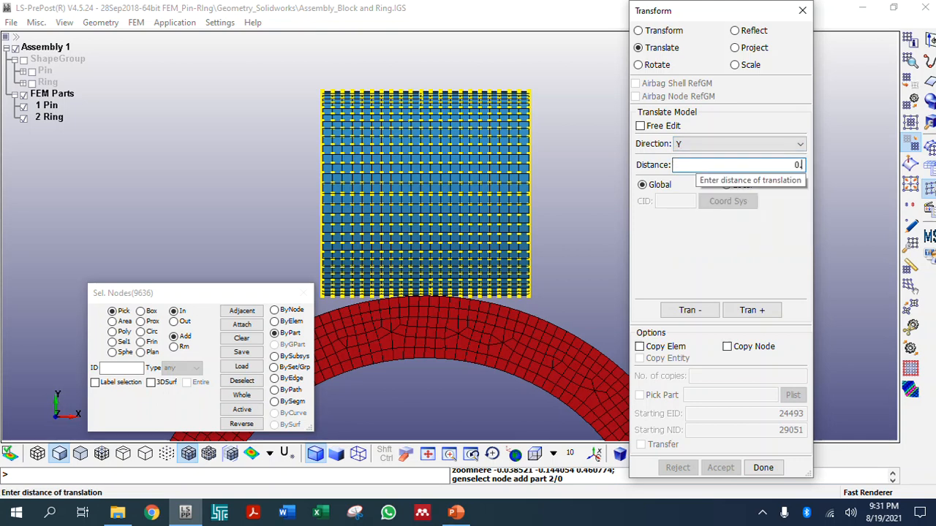
{"action": "left_click", "coordinate": [752, 310]}
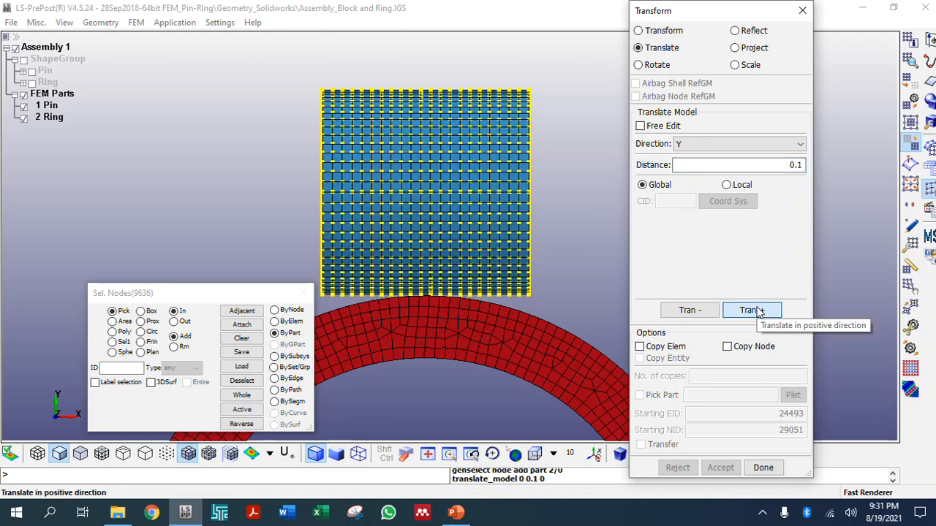
Step: Try moving the pin back and forth along Y in 0.1 increments to compare its clearance from the ring
{"action": "scroll", "coordinate": [431, 311], "scroll_direction": "up", "scroll_amount": 5}
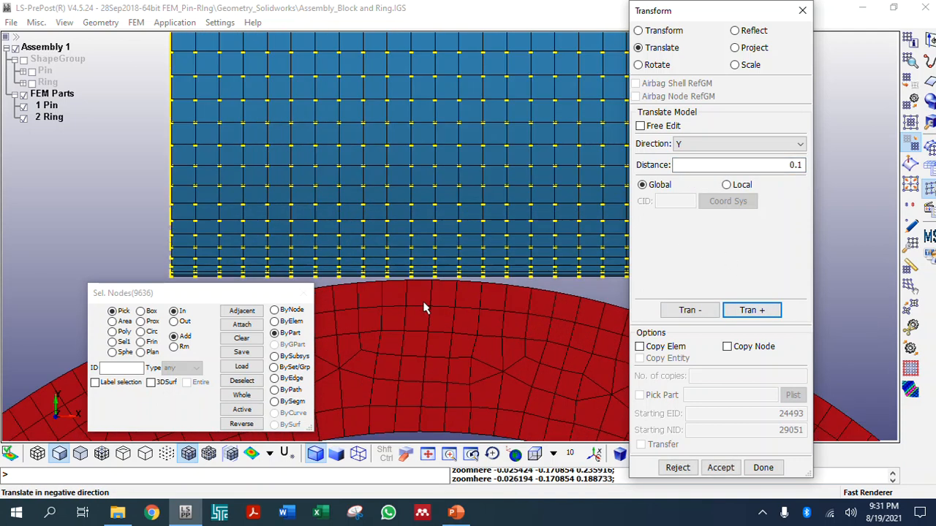
{"action": "scroll", "coordinate": [414, 263], "scroll_direction": "up", "scroll_amount": 2}
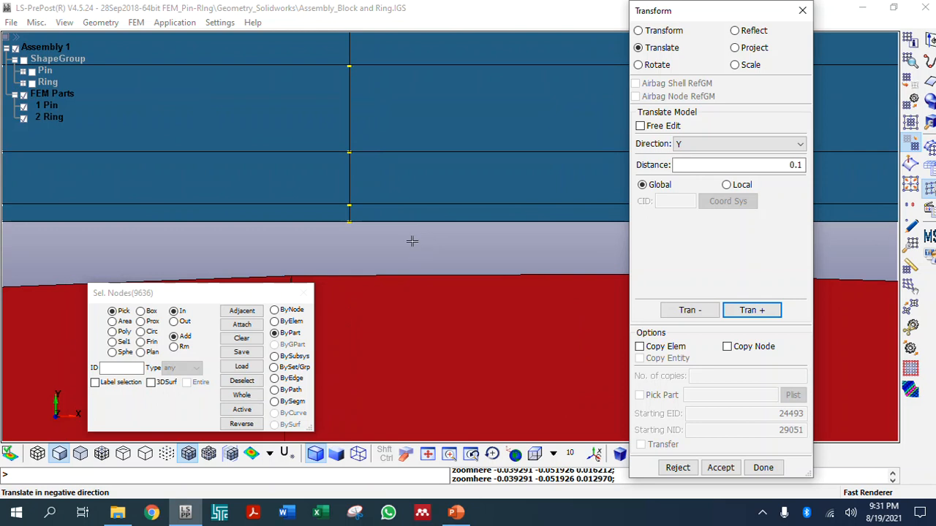
{"action": "left_click", "coordinate": [747, 313]}
{"action": "left_click", "coordinate": [686, 311]}
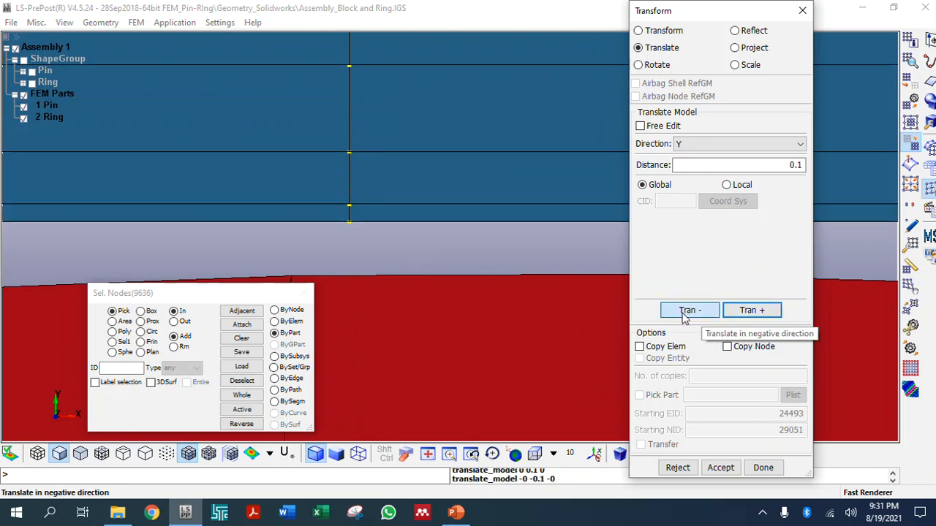
{"action": "left_click", "coordinate": [685, 311]}
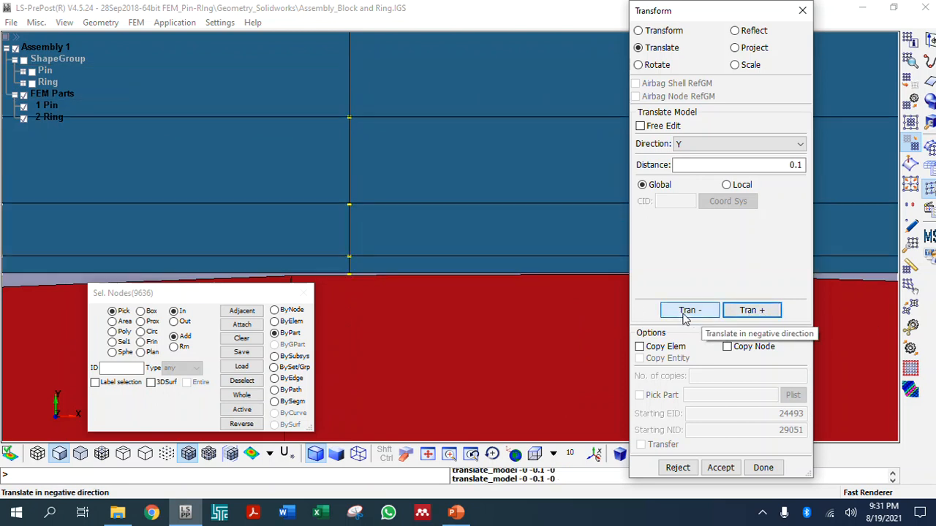
{"action": "left_click", "coordinate": [753, 313]}
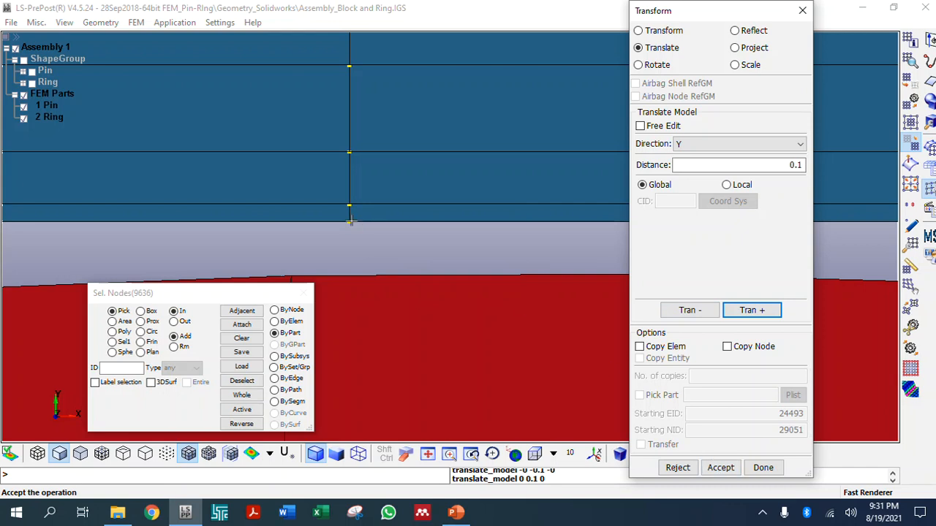
Step: Accept the pin's translation and close the Transform tool
{"action": "left_click", "coordinate": [720, 468]}
{"action": "left_click", "coordinate": [763, 468]}
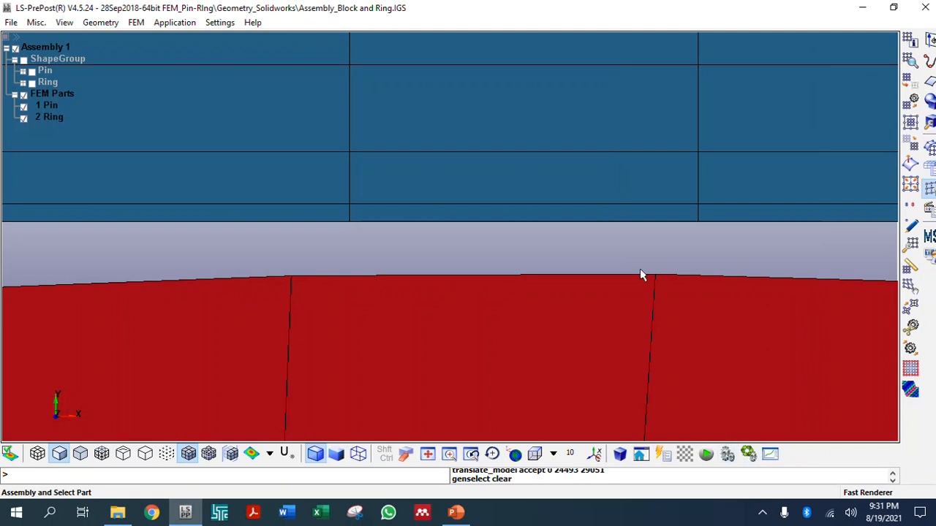
Step: Start creating a boundary SPC constraint defined on a node set in the Create Entity tool
{"action": "scroll", "coordinate": [633, 265], "scroll_direction": "down", "scroll_amount": 6}
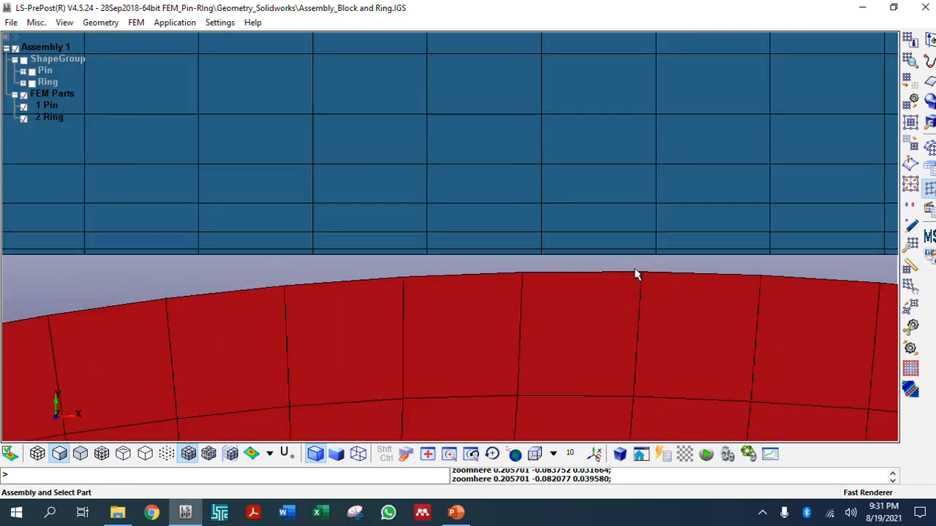
{"action": "scroll", "coordinate": [627, 273], "scroll_direction": "down", "scroll_amount": 6}
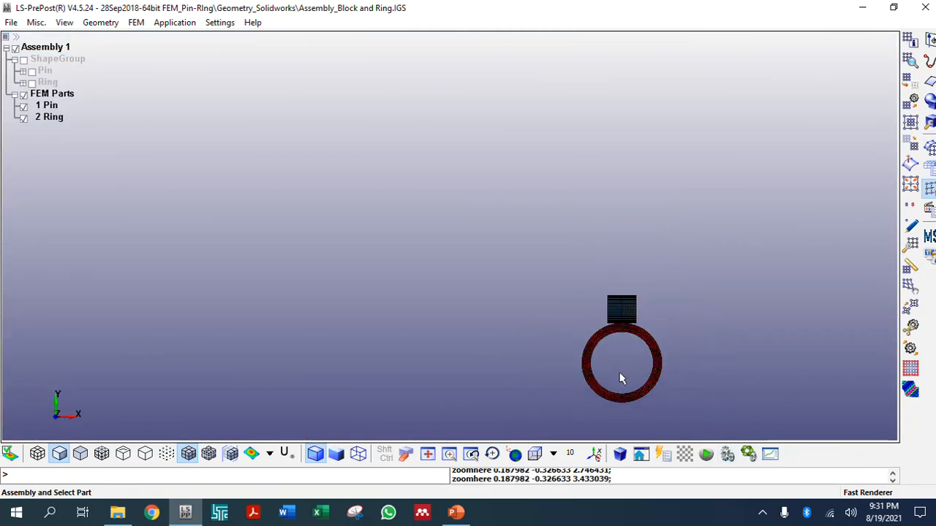
{"action": "scroll", "coordinate": [667, 341], "scroll_direction": "up", "scroll_amount": 3}
{"action": "scroll", "coordinate": [443, 211], "scroll_direction": "down", "scroll_amount": 4}
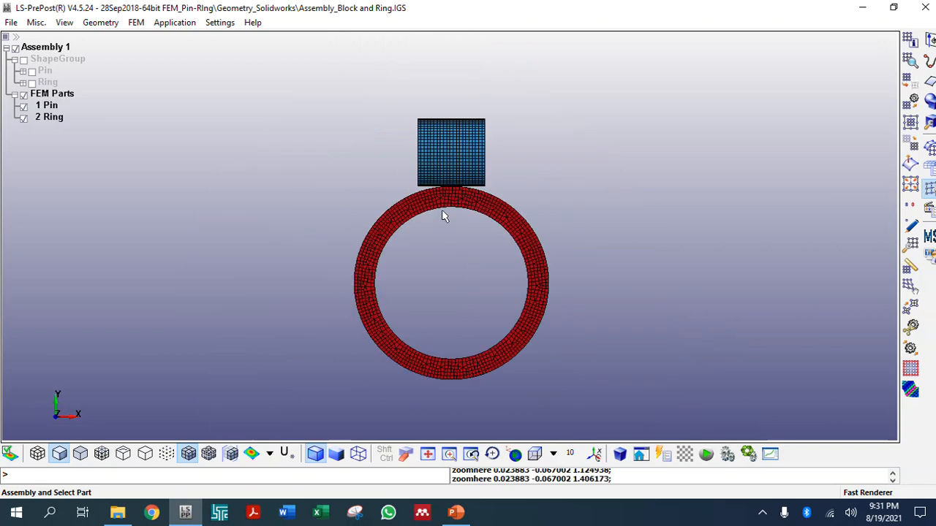
{"action": "scroll", "coordinate": [446, 215], "scroll_direction": "up", "scroll_amount": 2}
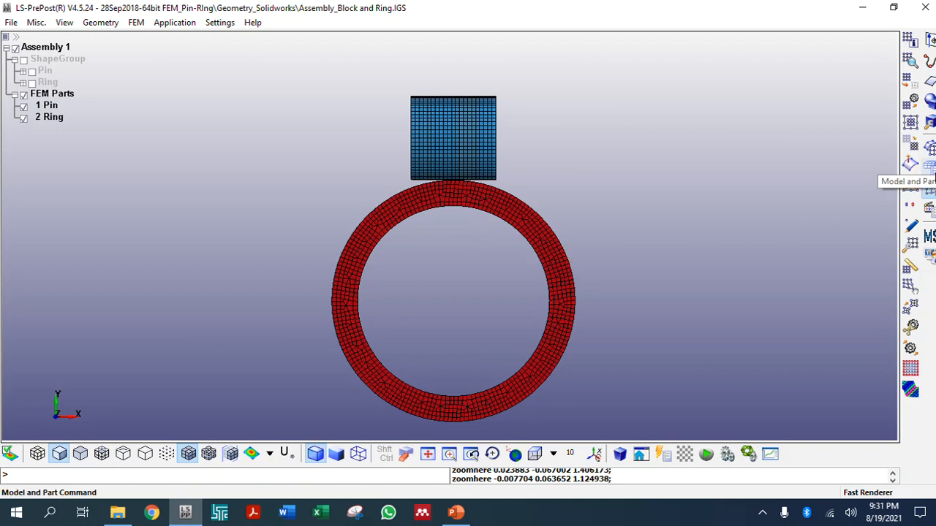
{"action": "left_click", "coordinate": [929, 167]}
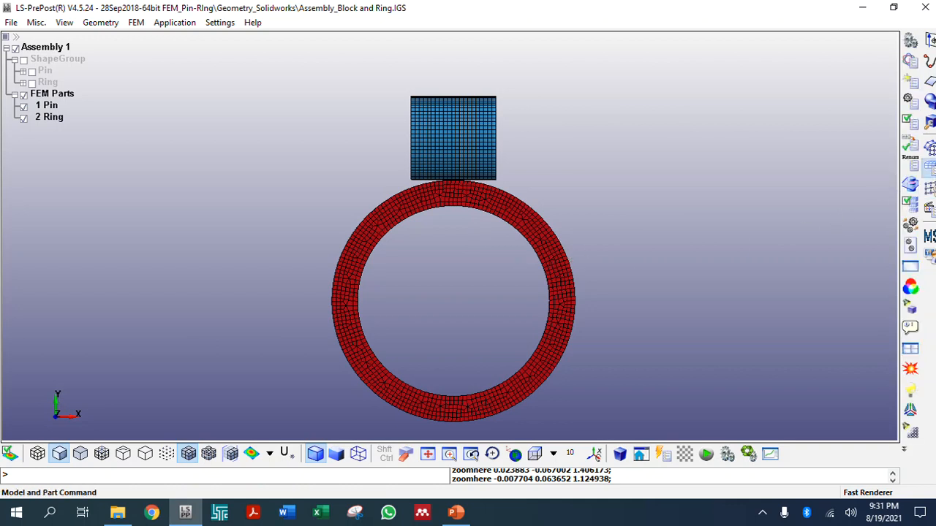
{"action": "left_click", "coordinate": [911, 89]}
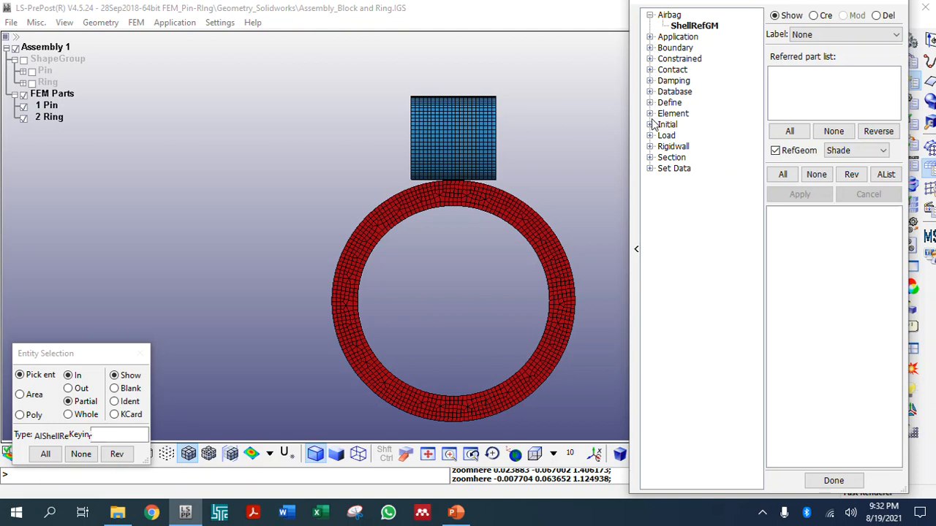
{"action": "left_click", "coordinate": [651, 47]}
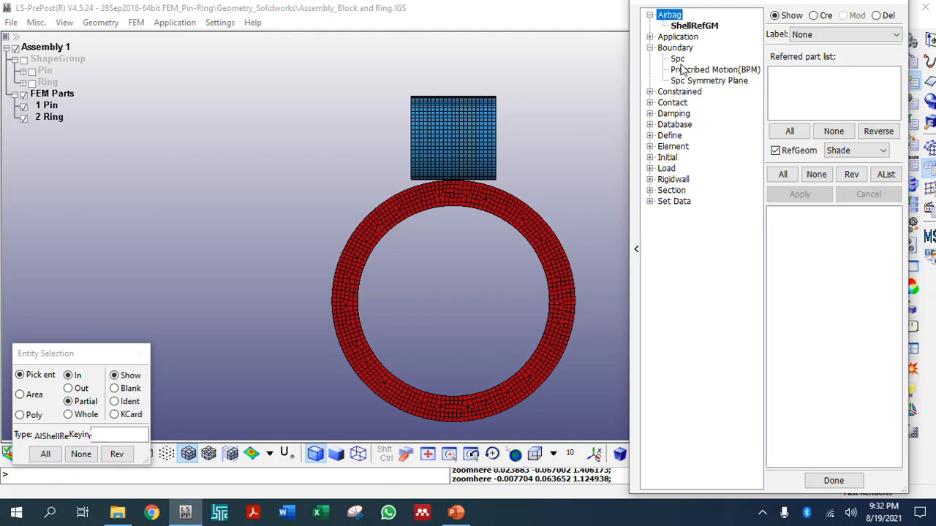
{"action": "left_click", "coordinate": [678, 59]}
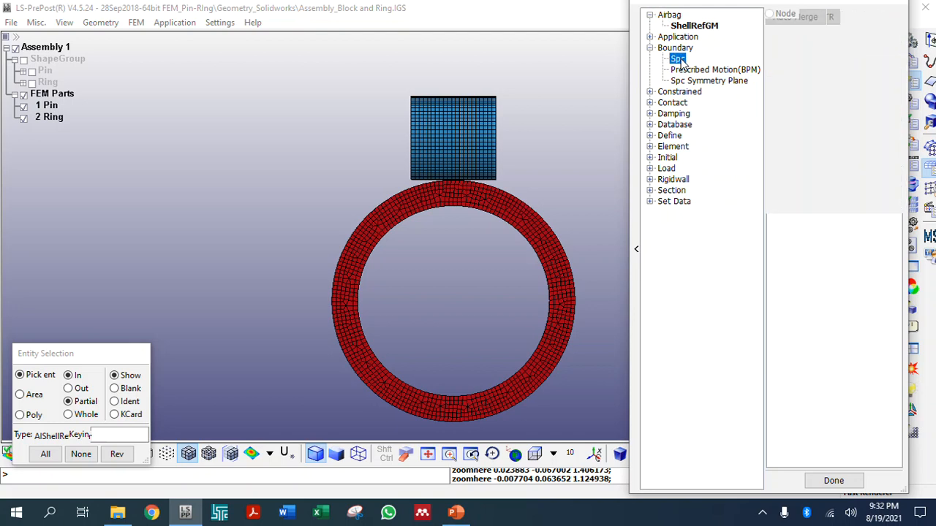
{"action": "left_click", "coordinate": [813, 15]}
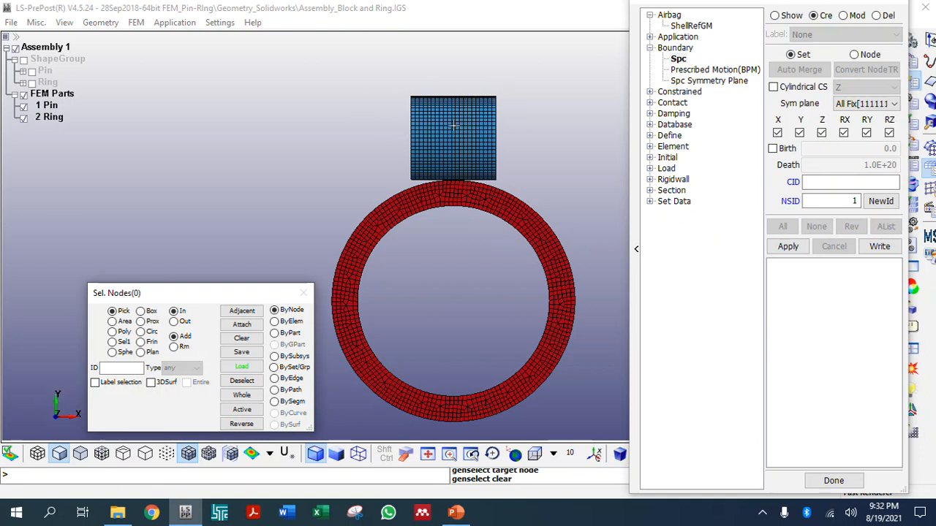
Step: Switch to PowerPoint, examine the FE Model slide showing the pin and ring loading conditions, and return to LS-PrePost
{"action": "left_click", "coordinate": [456, 513]}
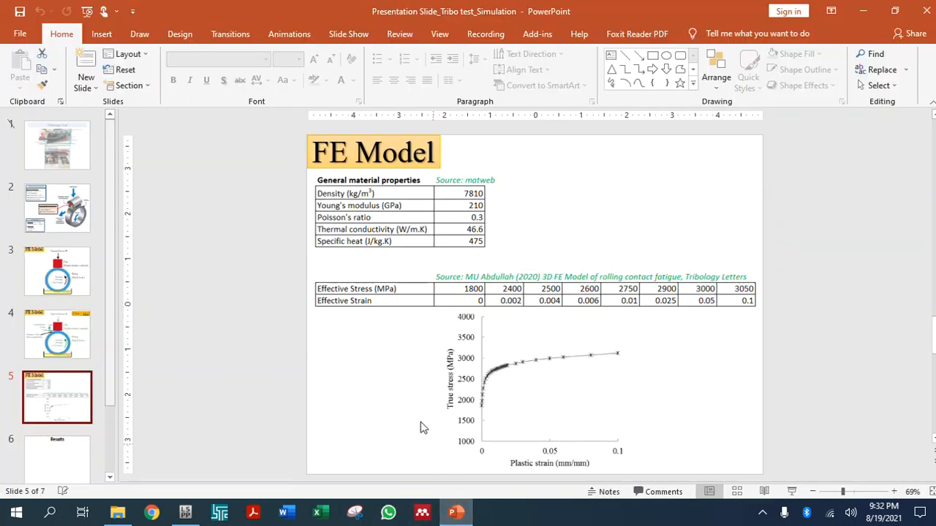
{"action": "left_click", "coordinate": [29, 343]}
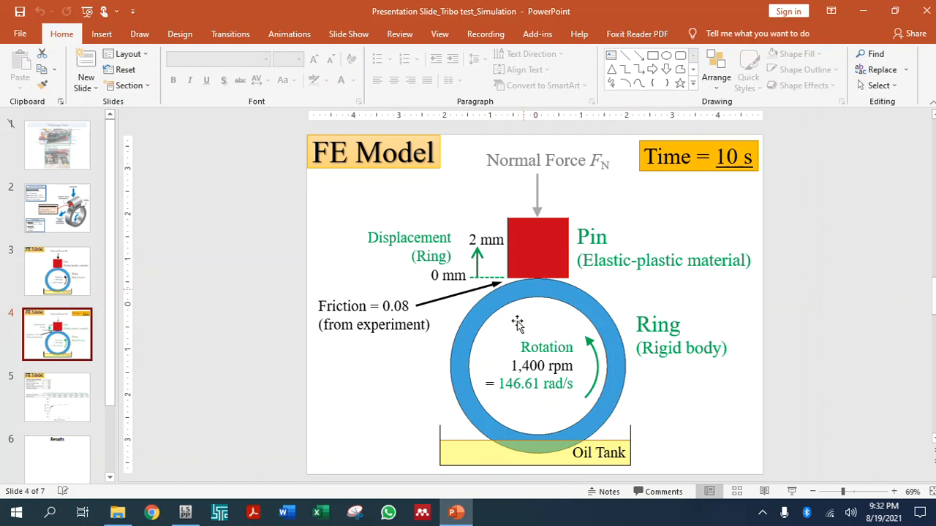
{"action": "left_click", "coordinate": [185, 512]}
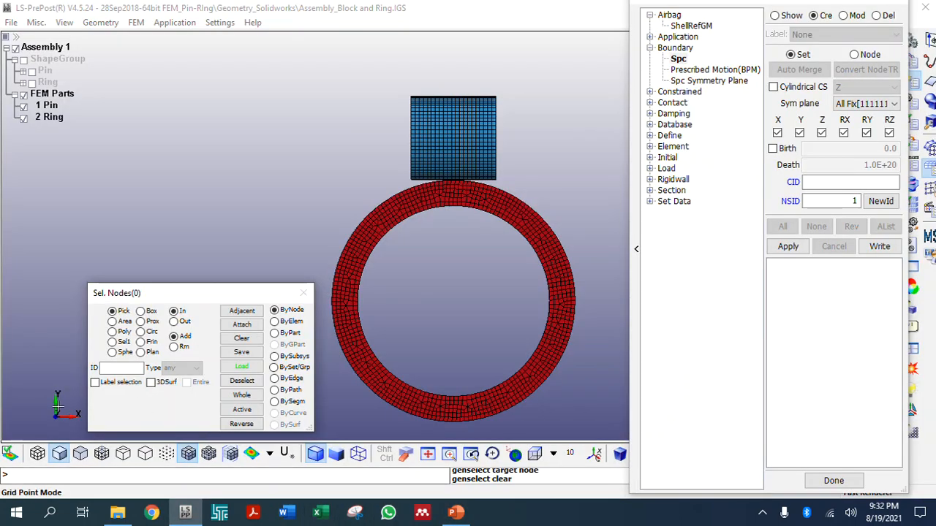
{"action": "left_click", "coordinate": [287, 335]}
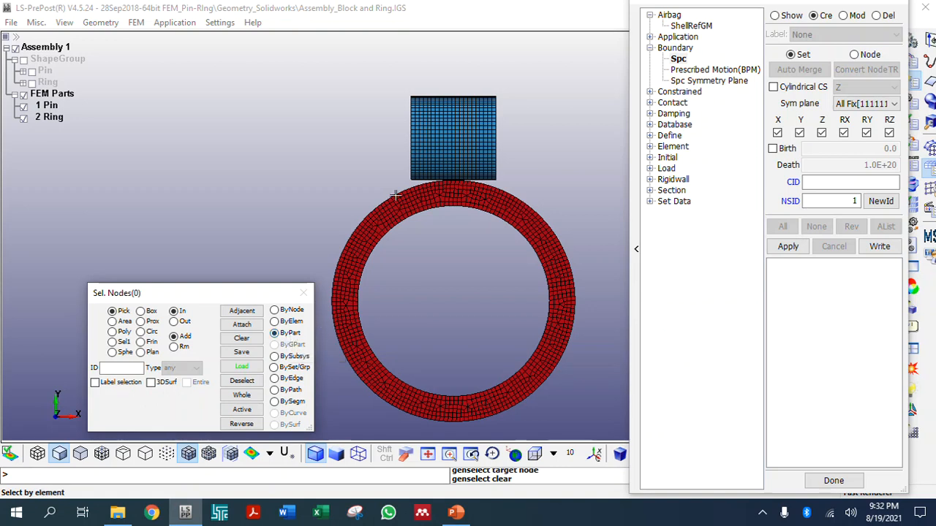
{"action": "left_click", "coordinate": [457, 110]}
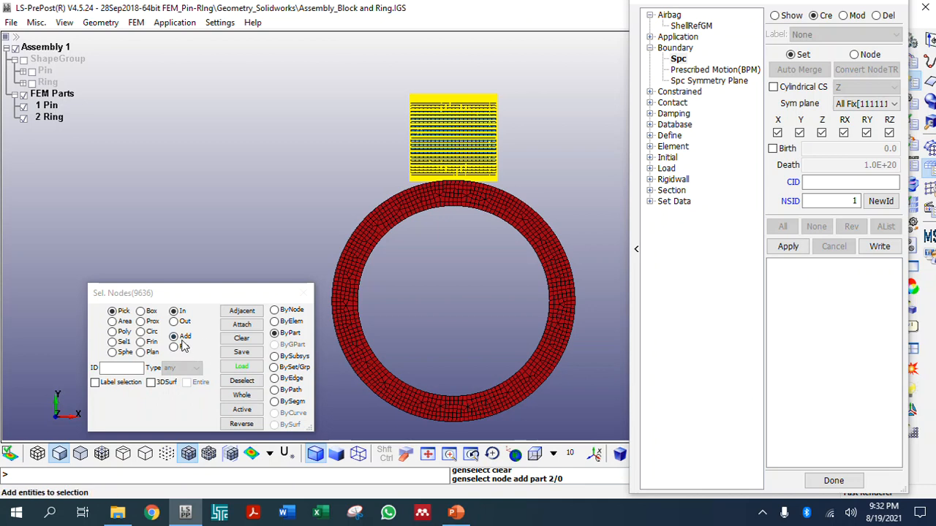
{"action": "left_click", "coordinate": [248, 339]}
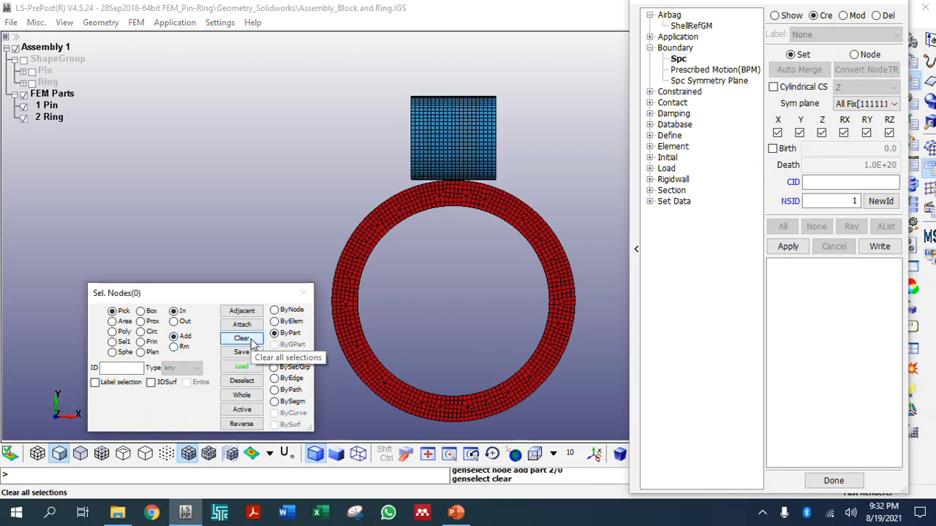
Step: In the front view, area-select individual nodes along the upper quarter of the pin's outer surface facing away from the ring
{"action": "scroll", "coordinate": [446, 343], "scroll_direction": "down", "scroll_amount": 2}
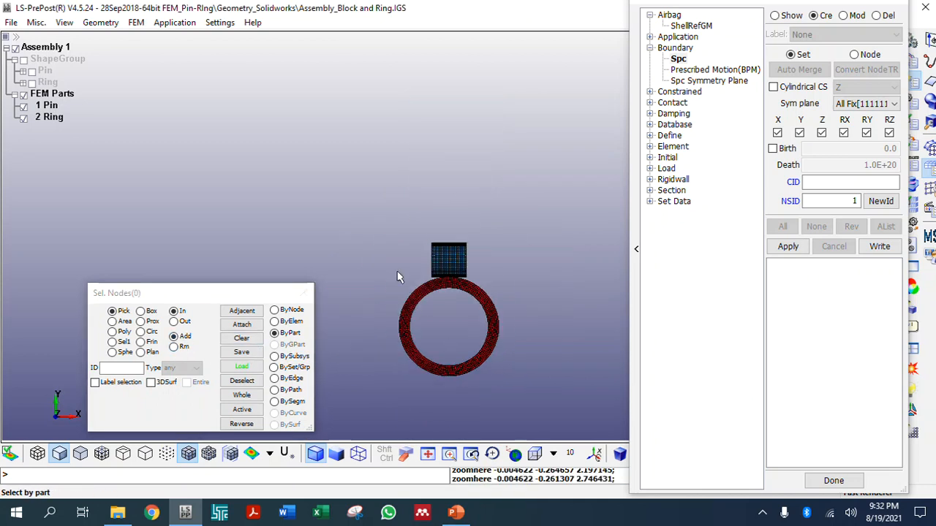
{"action": "left_click", "coordinate": [554, 454]}
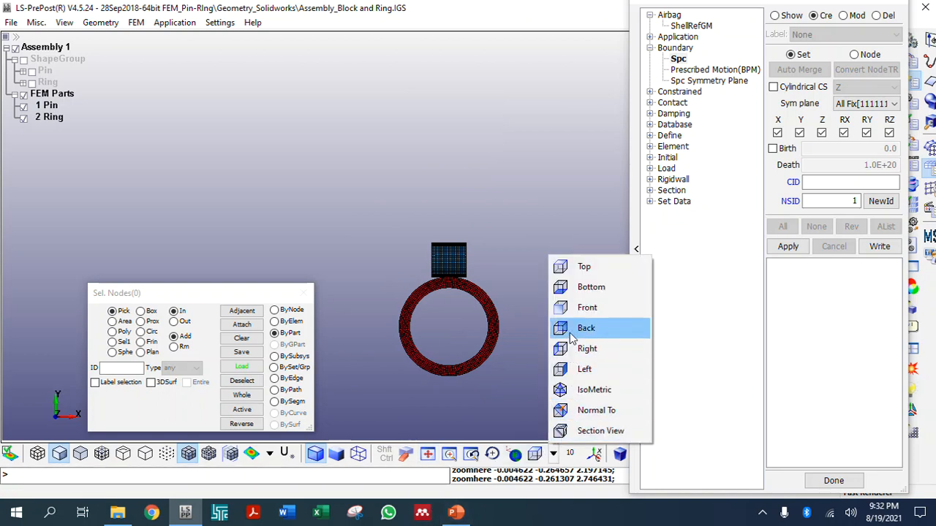
{"action": "left_click", "coordinate": [578, 308]}
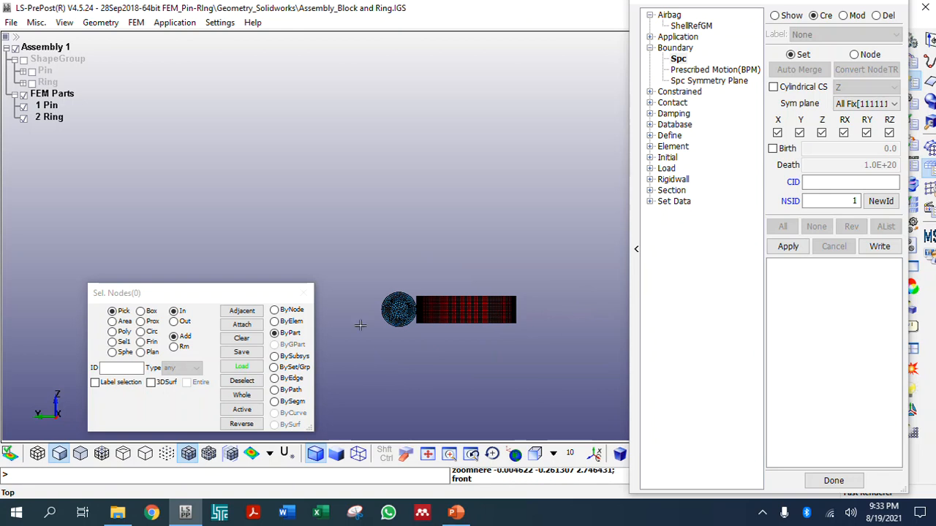
{"action": "scroll", "coordinate": [428, 291], "scroll_direction": "up", "scroll_amount": 2}
{"action": "scroll", "coordinate": [431, 307], "scroll_direction": "up", "scroll_amount": 2}
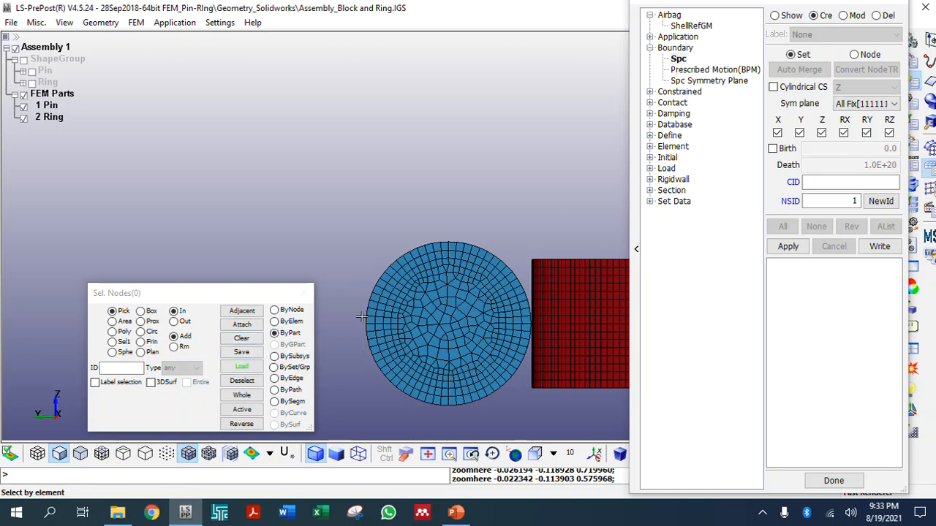
{"action": "left_click", "coordinate": [290, 313]}
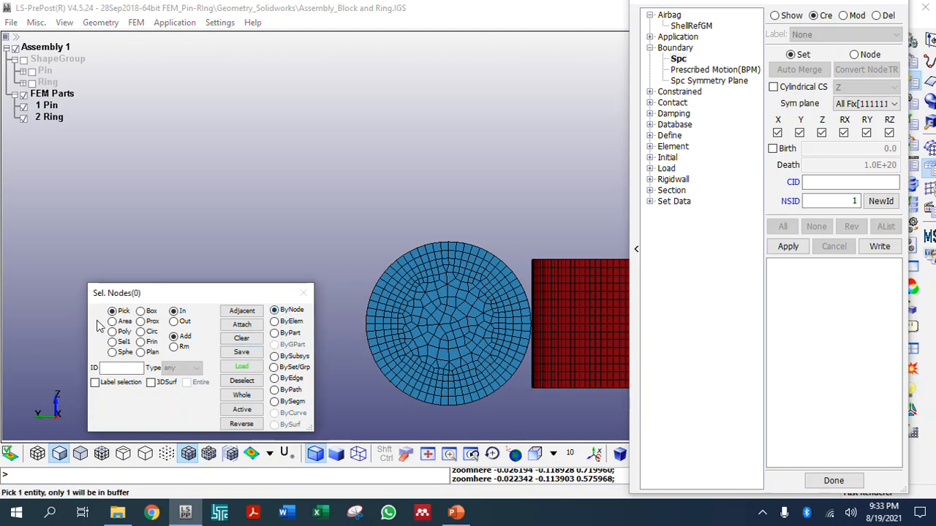
{"action": "left_click", "coordinate": [111, 322]}
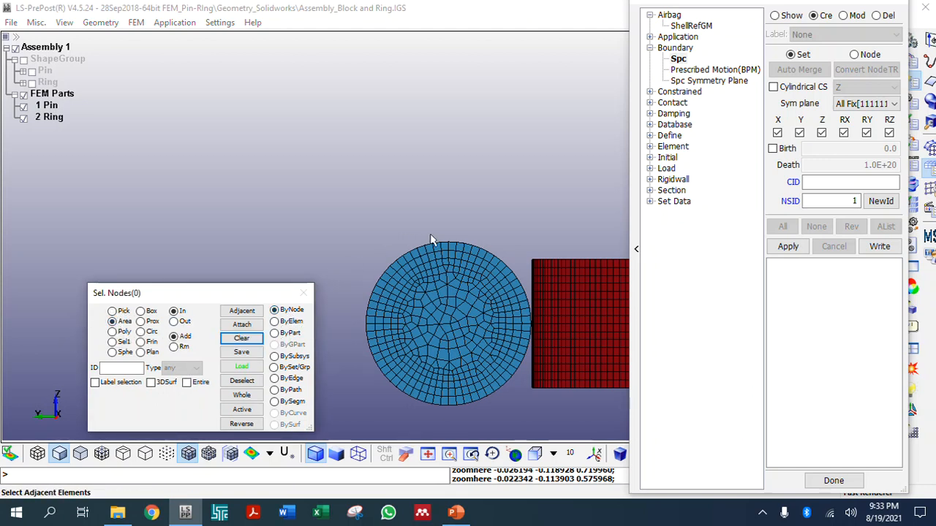
{"action": "scroll", "coordinate": [450, 251], "scroll_direction": "up", "scroll_amount": 2}
{"action": "left_click_drag", "start_coordinate": [446, 251], "coordinate": [415, 275]}
{"action": "left_click_drag", "start_coordinate": [353, 252], "coordinate": [355, 323]}
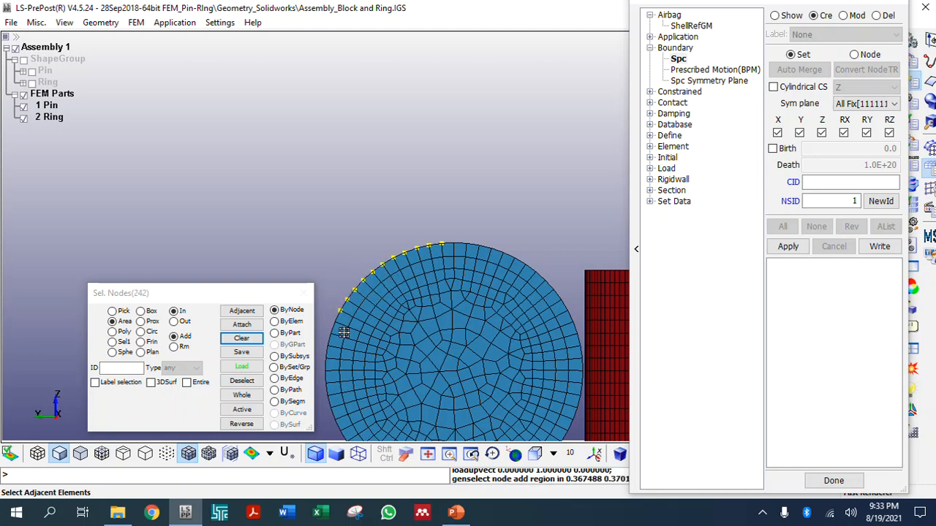
Step: Extend the area selection down the rest of the pin's half circumference facing away from the ring
{"action": "scroll", "coordinate": [351, 220], "scroll_direction": "down", "scroll_amount": 3}
{"action": "scroll", "coordinate": [351, 219], "scroll_direction": "up", "scroll_amount": 3}
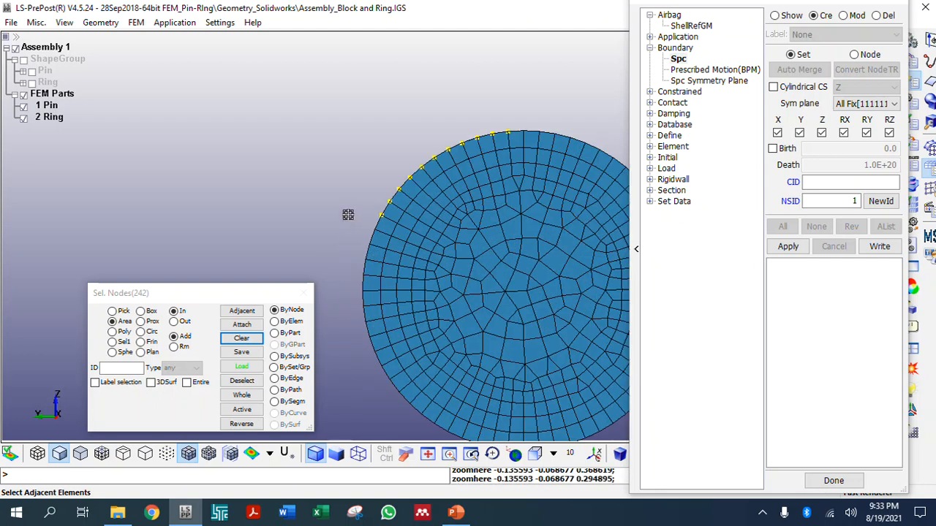
{"action": "mouse_move", "coordinate": [327, 240]}
{"action": "left_mouse_down"}
{"action": "mouse_move", "coordinate": [366, 306]}
{"action": "mouse_move", "coordinate": [373, 360]}
{"action": "mouse_move", "coordinate": [361, 344]}
{"action": "mouse_move", "coordinate": [375, 362]}
{"action": "mouse_move", "coordinate": [383, 356]}
{"action": "mouse_move", "coordinate": [412, 426]}
{"action": "left_mouse_up"}
{"action": "left_click", "coordinate": [536, 455]}
{"action": "scroll", "coordinate": [343, 314], "scroll_direction": "down", "scroll_amount": 2}
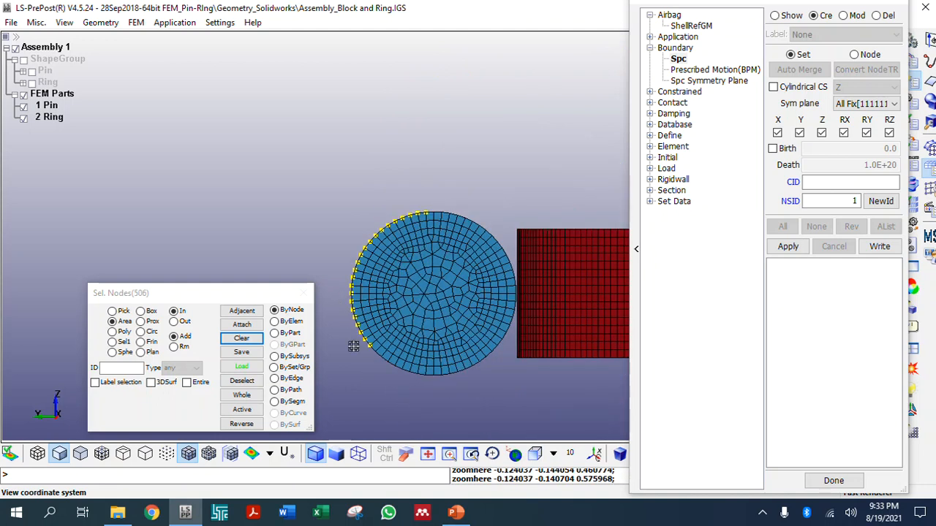
{"action": "scroll", "coordinate": [371, 351], "scroll_direction": "up", "scroll_amount": 3}
{"action": "left_click_drag", "start_coordinate": [371, 337], "coordinate": [411, 385]}
{"action": "left_click_drag", "start_coordinate": [446, 410], "coordinate": [541, 424]}
{"action": "scroll", "coordinate": [554, 432], "scroll_direction": "down", "scroll_amount": 2}
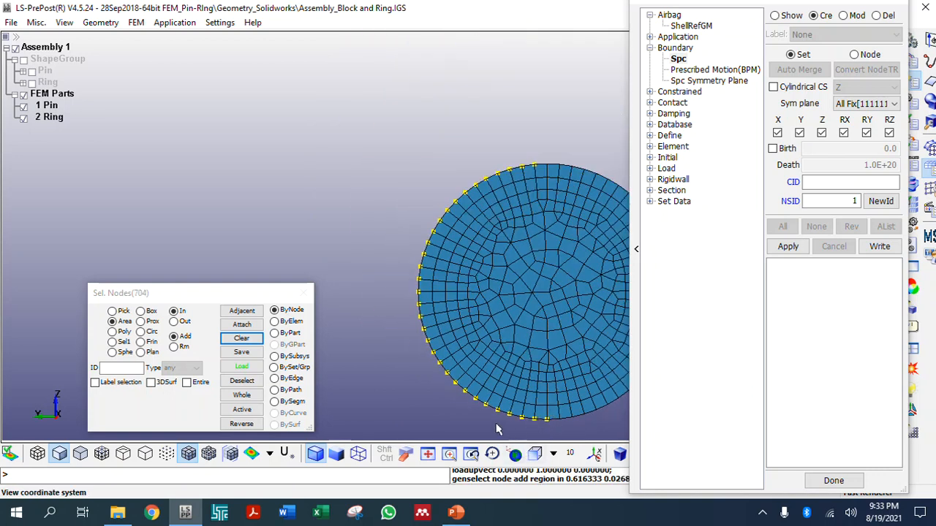
Step: Inspect the selected pin surface nodes in 3D and apply the SPC as node set 1 with all translations and rotations fixed
{"action": "scroll", "coordinate": [479, 422], "scroll_direction": "down", "scroll_amount": 2}
{"action": "scroll", "coordinate": [524, 418], "scroll_direction": "down", "scroll_amount": 2}
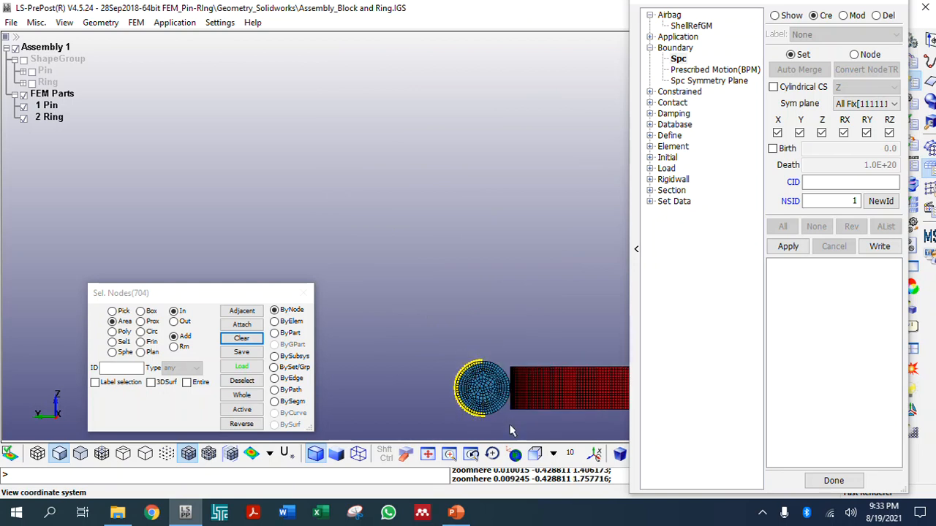
{"action": "scroll", "coordinate": [510, 430], "scroll_direction": "up", "scroll_amount": 3}
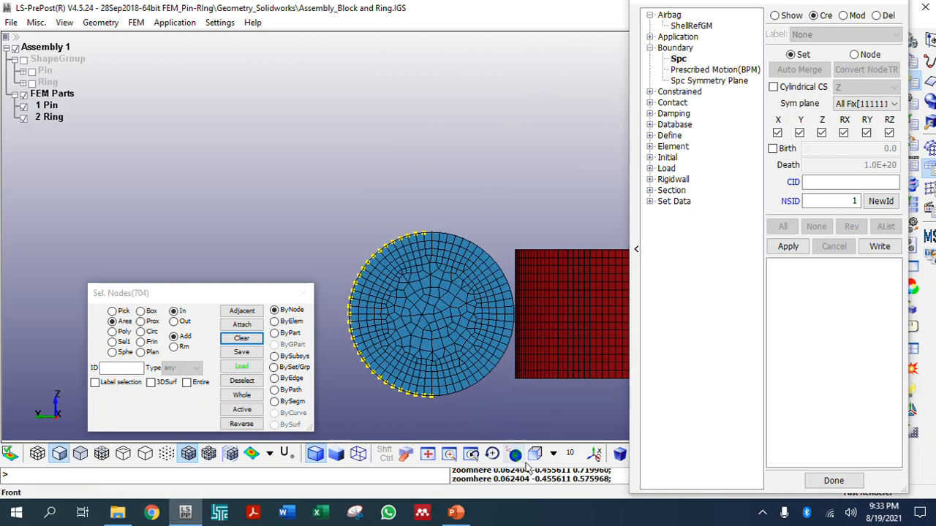
{"action": "left_click", "coordinate": [553, 455]}
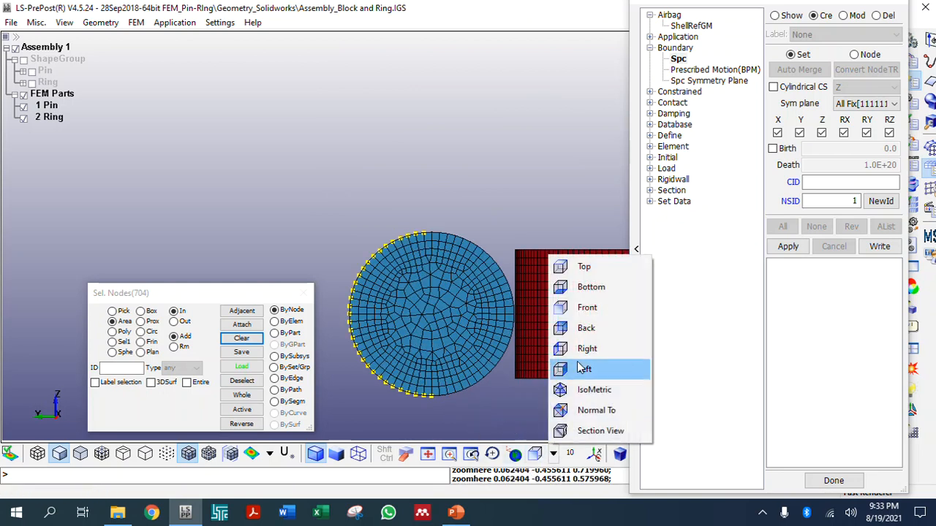
{"action": "left_click", "coordinate": [585, 391]}
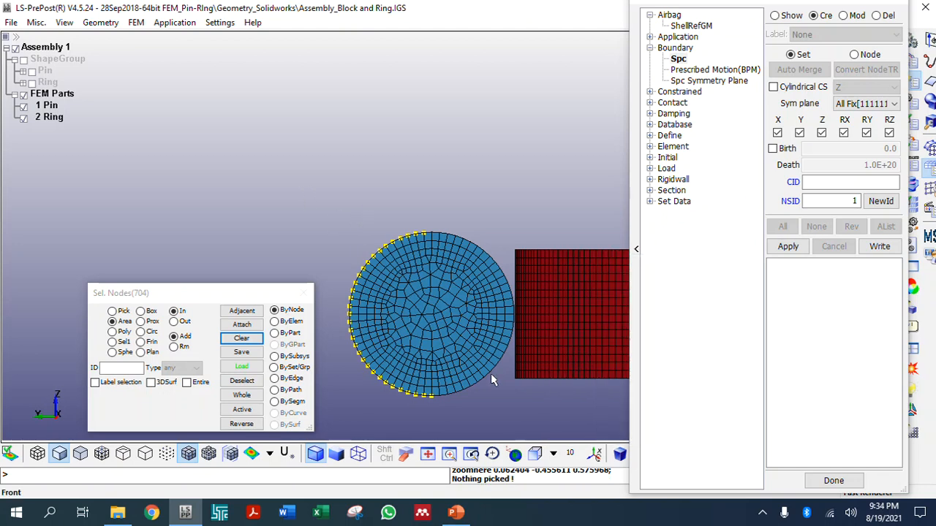
{"action": "left_click_drag", "start_coordinate": [554, 209], "coordinate": [511, 395], "text": "ctrl"}
{"action": "scroll", "coordinate": [512, 395], "scroll_direction": "down", "scroll_amount": 3}
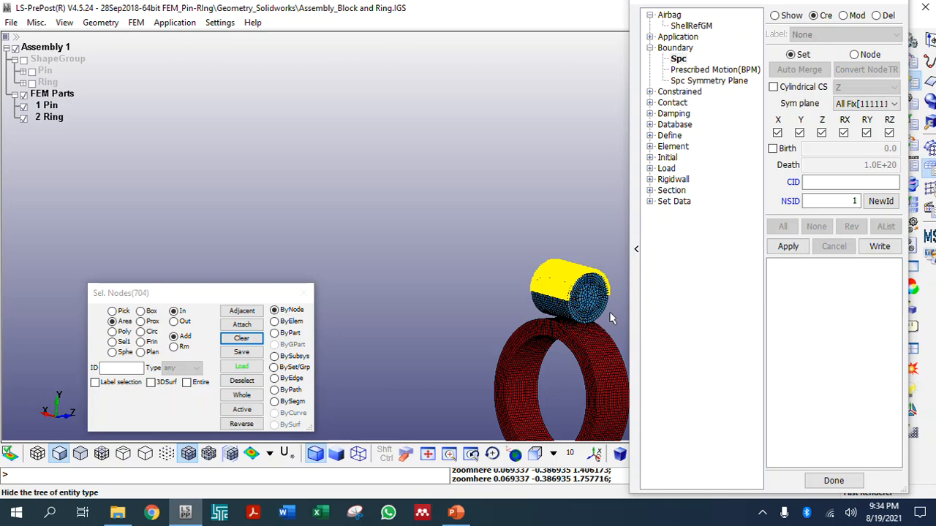
{"action": "scroll", "coordinate": [453, 322], "scroll_direction": "up", "scroll_amount": 8}
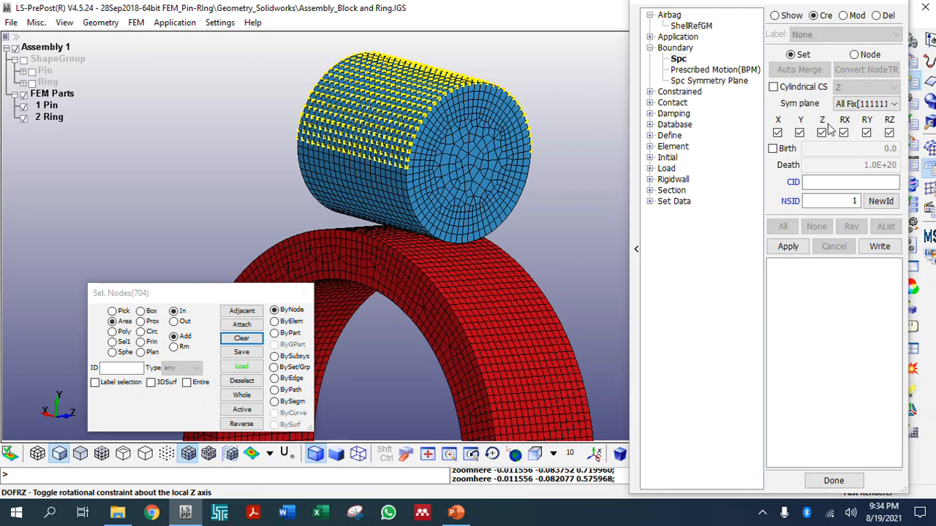
{"action": "left_click", "coordinate": [787, 247]}
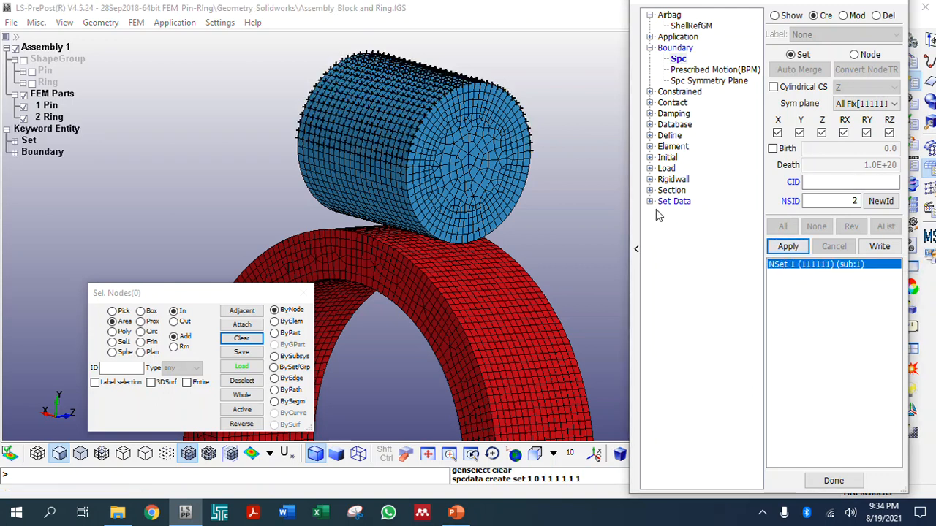
Step: Create an SPC as node set 2 on the whole ring, leaving Y translation and Z rotation free, and hide all SPC markers
{"action": "scroll", "coordinate": [596, 235], "scroll_direction": "down", "scroll_amount": 3}
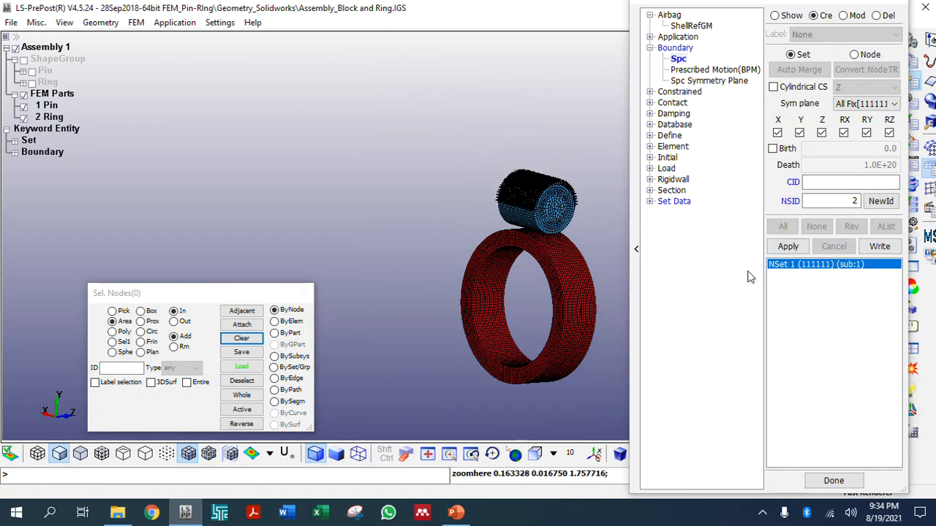
{"action": "scroll", "coordinate": [591, 344], "scroll_direction": "up", "scroll_amount": 2}
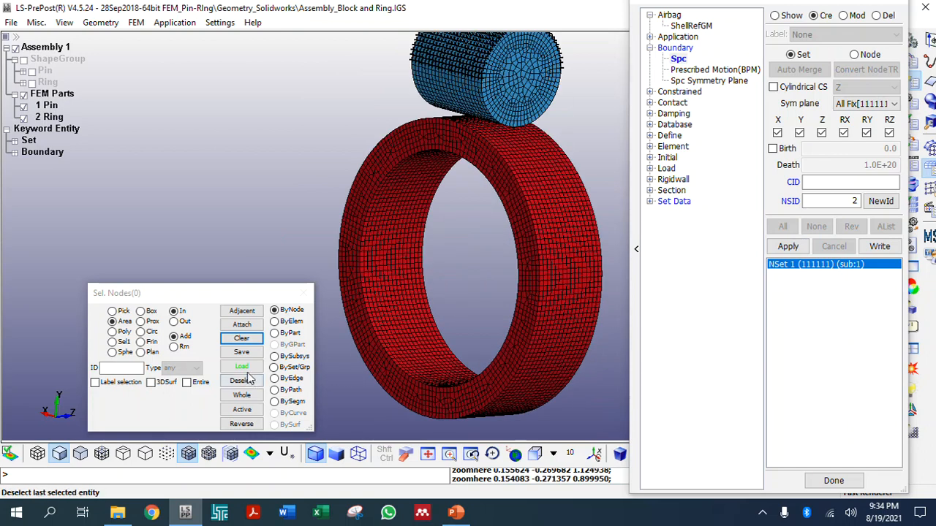
{"action": "left_click", "coordinate": [116, 311]}
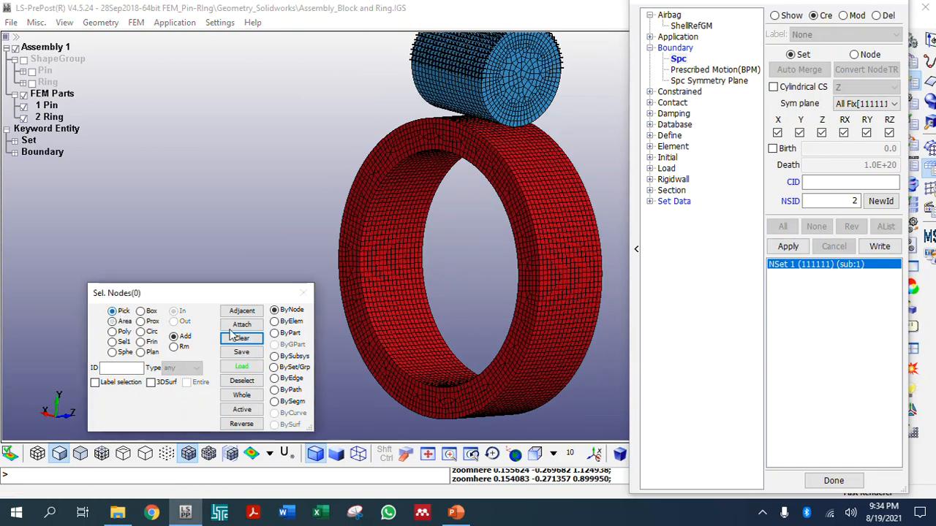
{"action": "left_click", "coordinate": [275, 333]}
{"action": "left_click", "coordinate": [412, 322]}
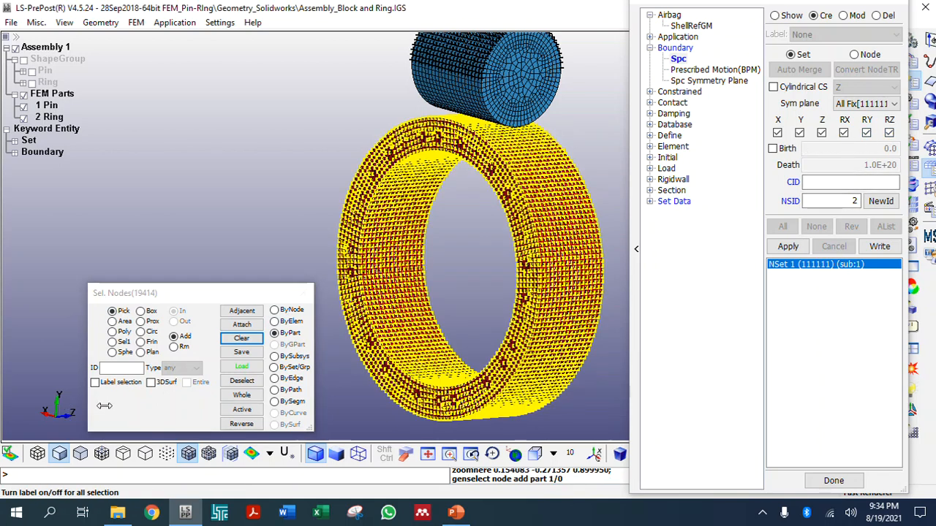
{"action": "left_click", "coordinate": [890, 133]}
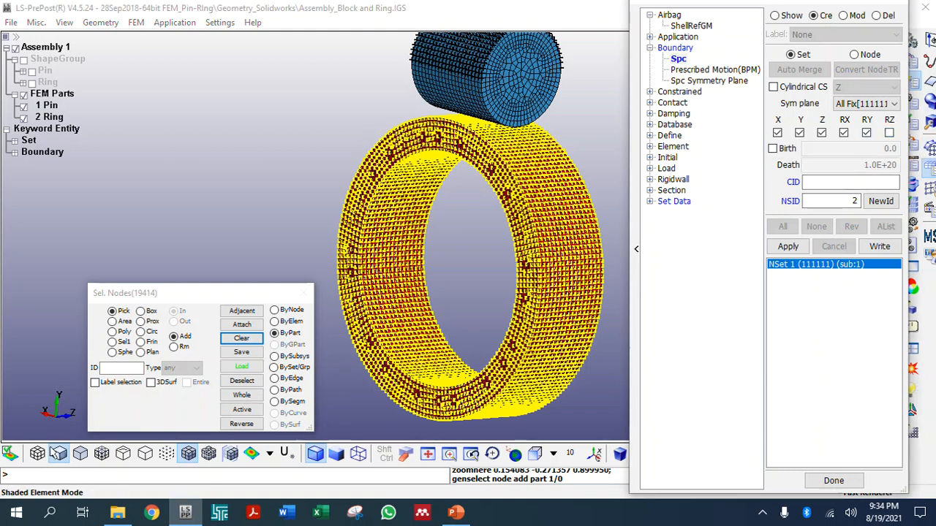
{"action": "left_click", "coordinate": [800, 133]}
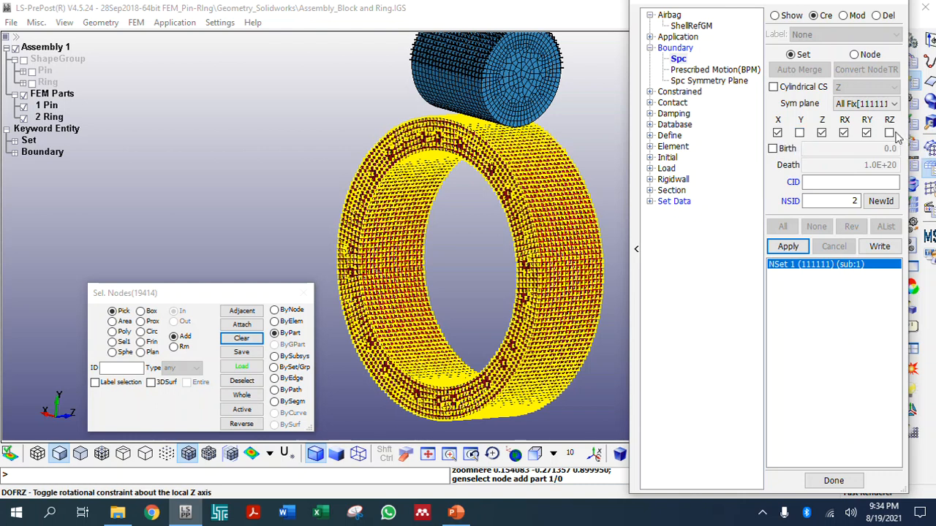
{"action": "left_click", "coordinate": [788, 247]}
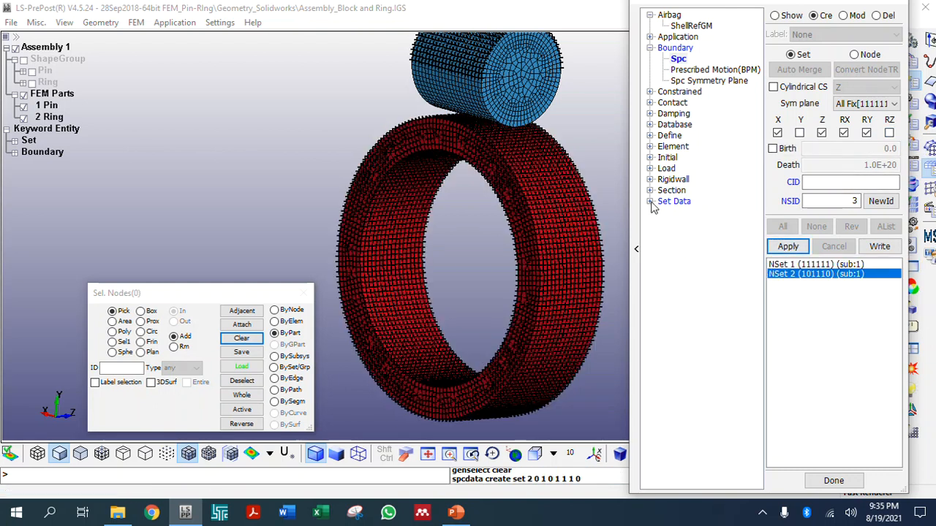
{"action": "left_click", "coordinate": [774, 16]}
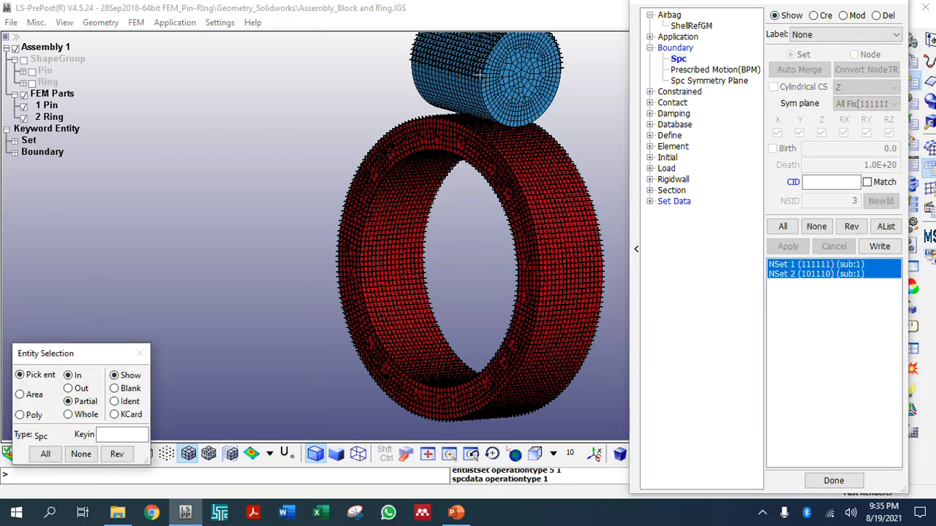
{"action": "left_click", "coordinate": [816, 227]}
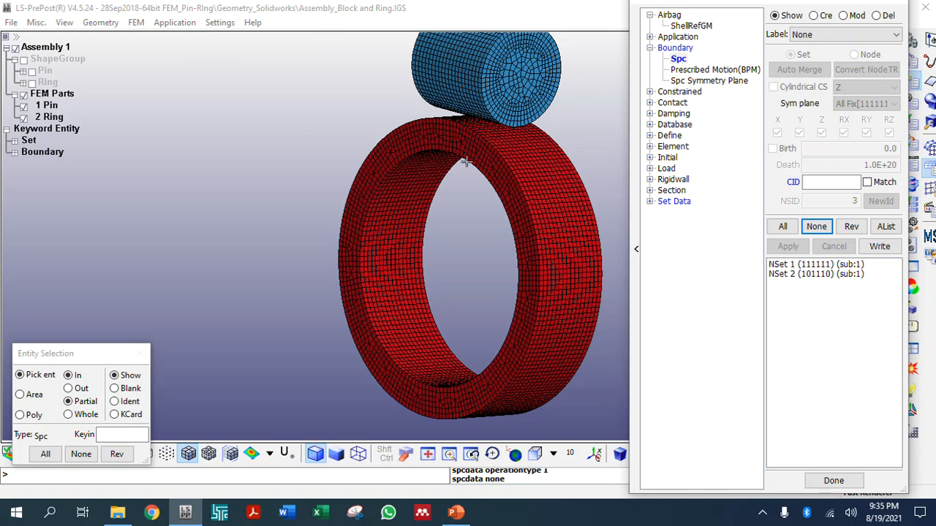
Step: Display both SPC node sets and retitle node set 1 as NODESET(SPC) Pin
{"action": "left_click", "coordinate": [650, 202]}
{"action": "left_click", "coordinate": [696, 213]}
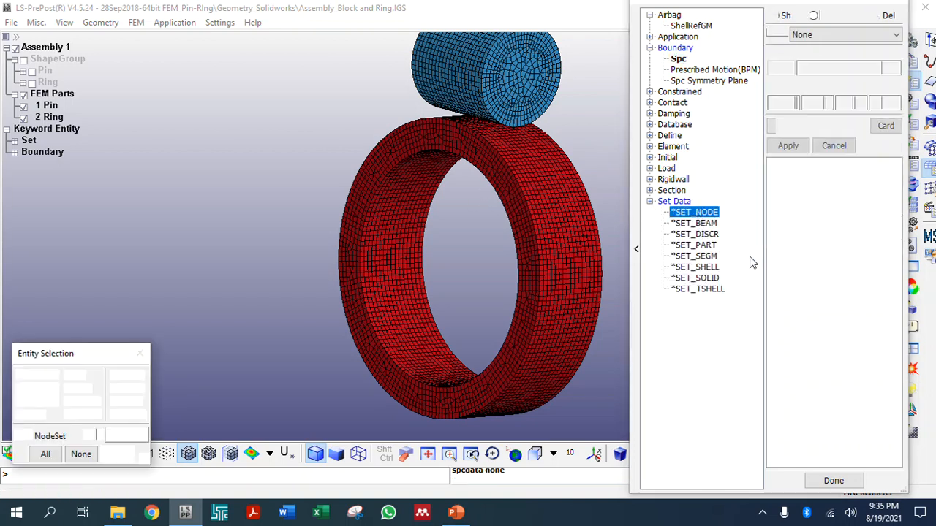
{"action": "left_click", "coordinate": [791, 164]}
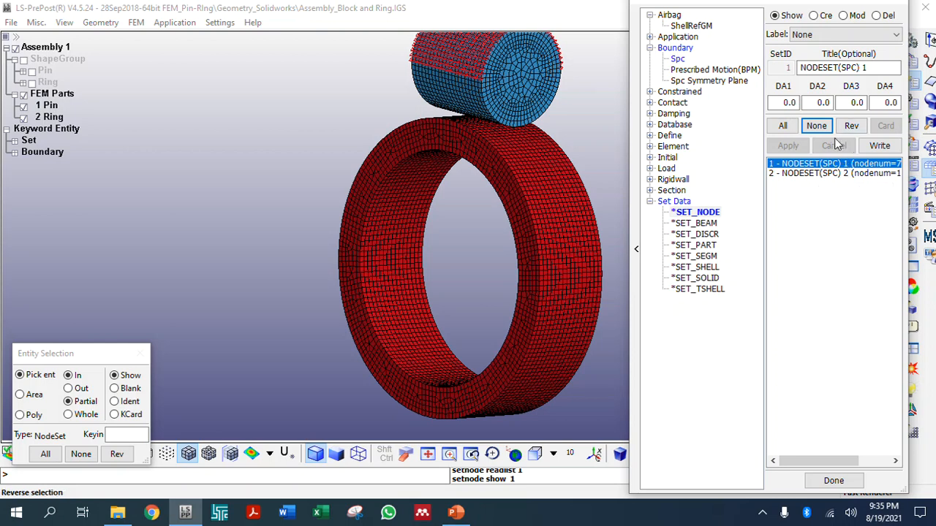
{"action": "left_click", "coordinate": [830, 173], "text": "ctrl"}
{"action": "left_click", "coordinate": [843, 16]}
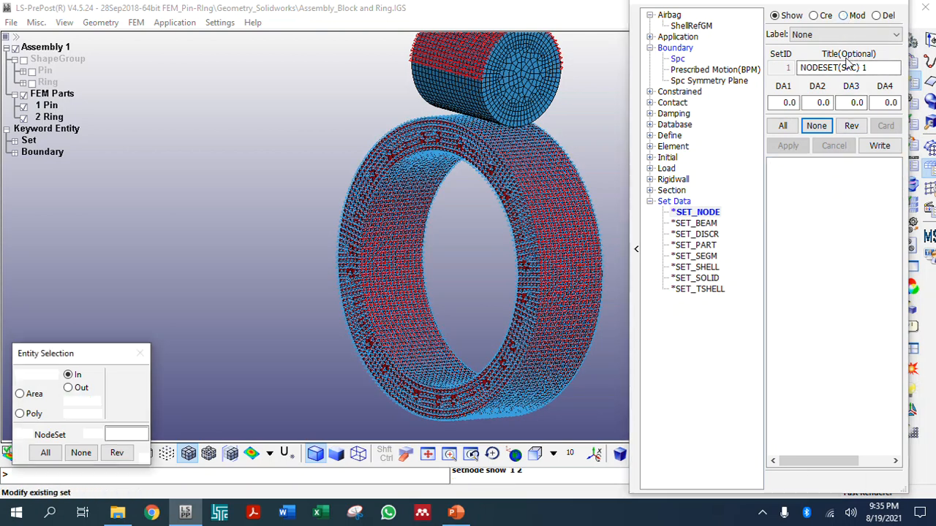
{"action": "left_click", "coordinate": [827, 165]}
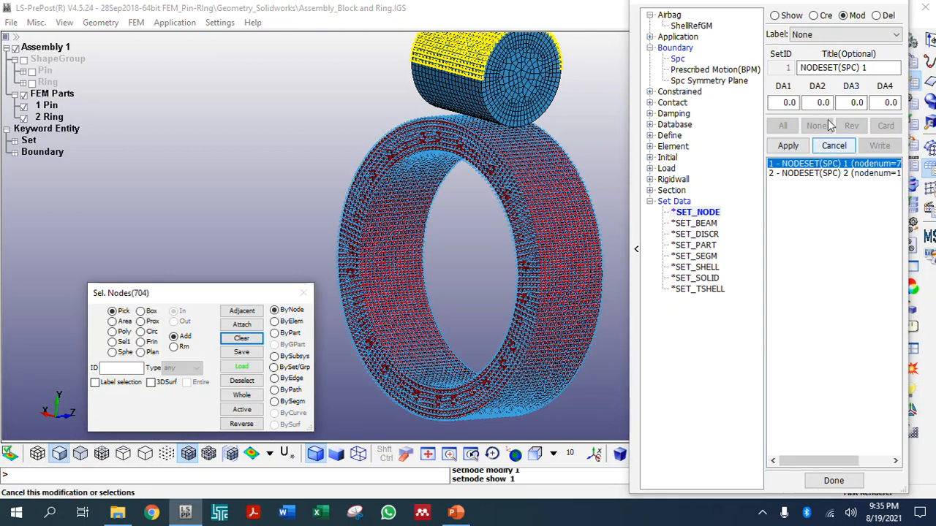
{"action": "left_click_drag", "start_coordinate": [864, 68], "coordinate": [893, 71]}
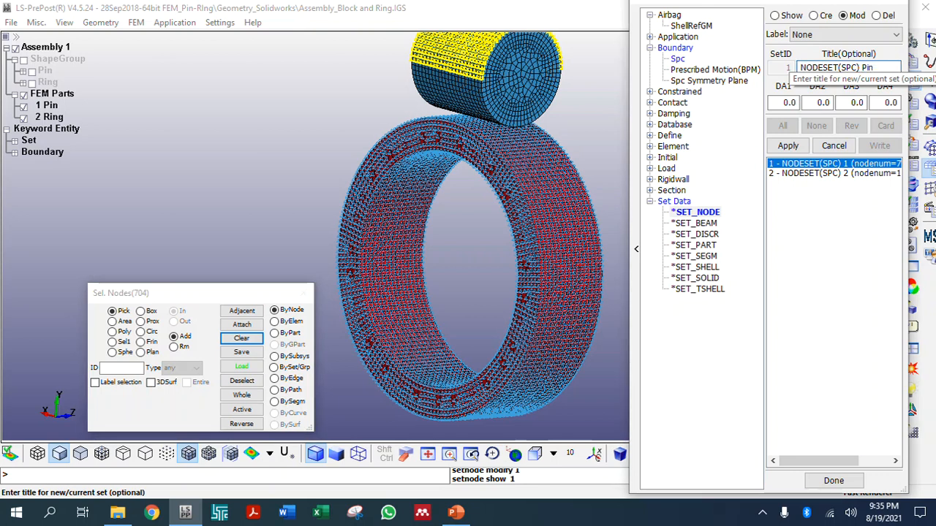
{"action": "type", "text": "Pin"}
{"action": "left_click", "coordinate": [789, 146]}
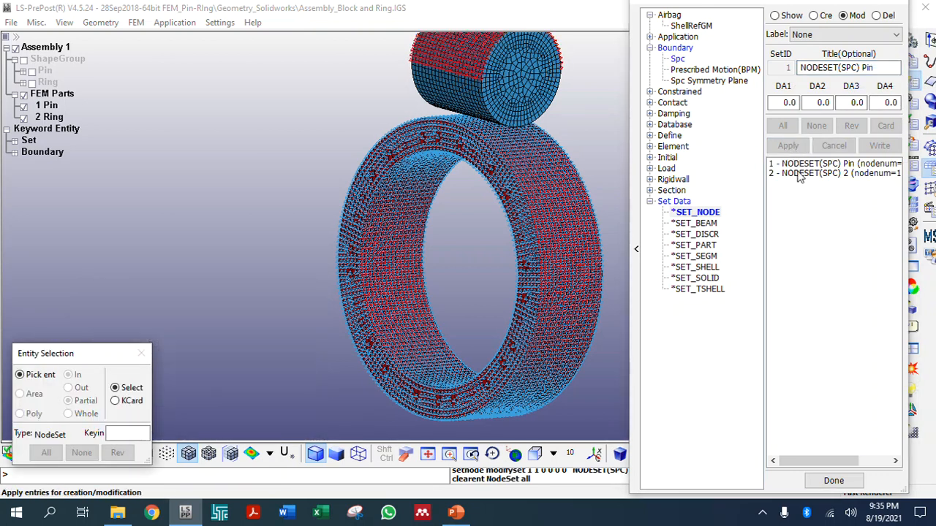
Step: Retitle node set 2 as NODESET(SPC) Ring and hide all node sets
{"action": "left_click", "coordinate": [805, 174]}
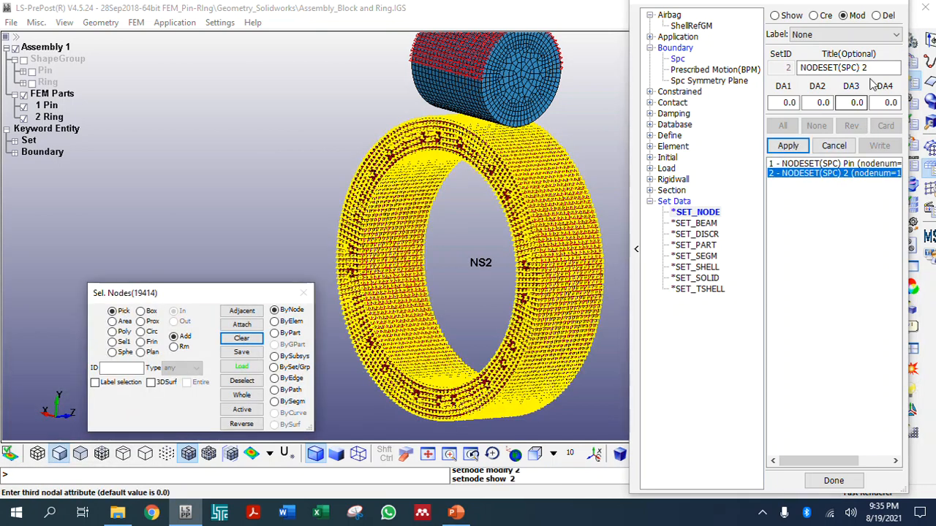
{"action": "left_click_drag", "start_coordinate": [863, 67], "coordinate": [880, 68]}
{"action": "type", "text": "Ring"}
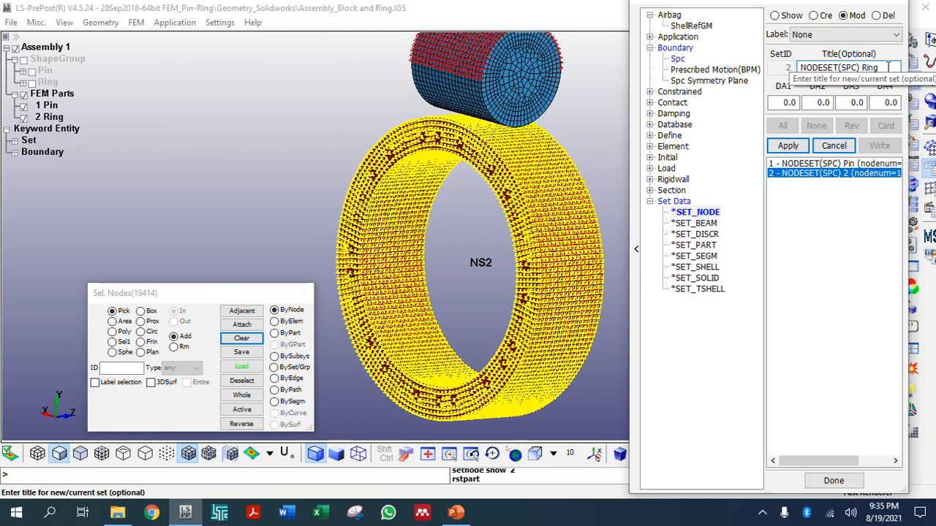
{"action": "left_click", "coordinate": [788, 146]}
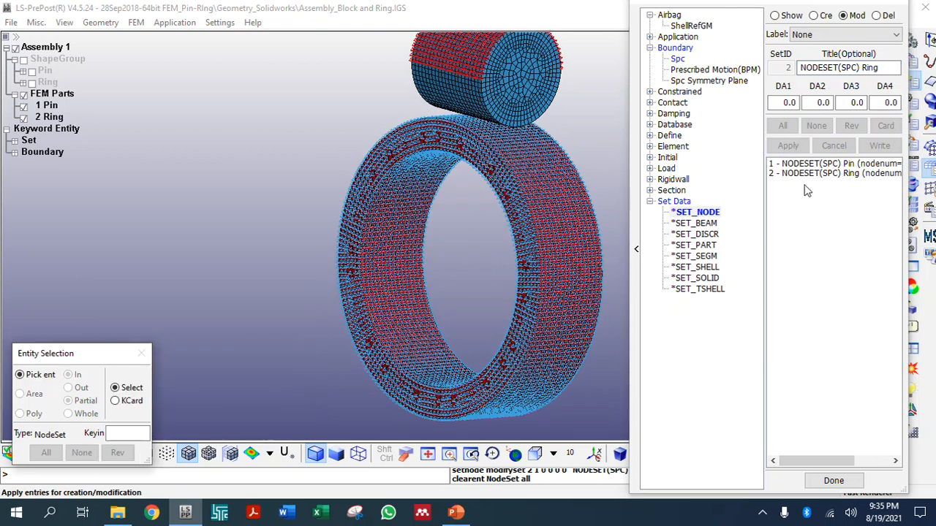
{"action": "left_click", "coordinate": [774, 16]}
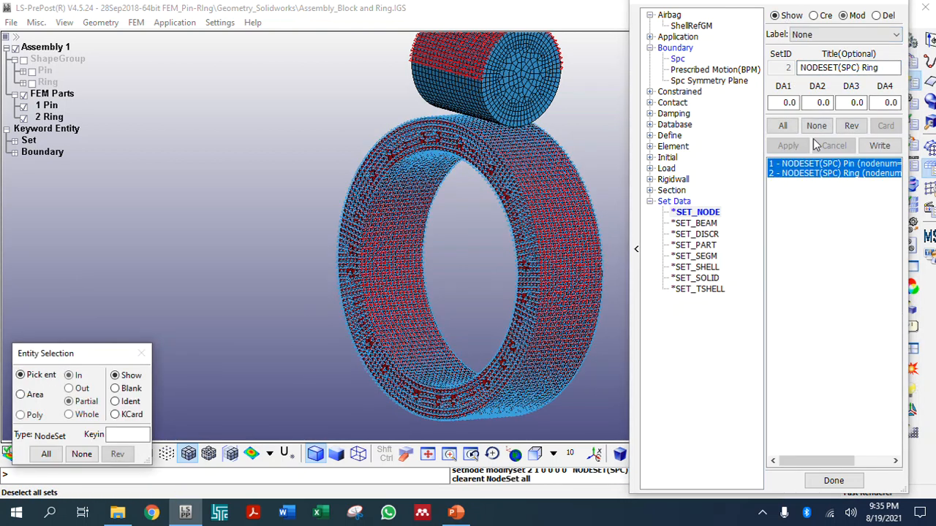
{"action": "left_click", "coordinate": [816, 126]}
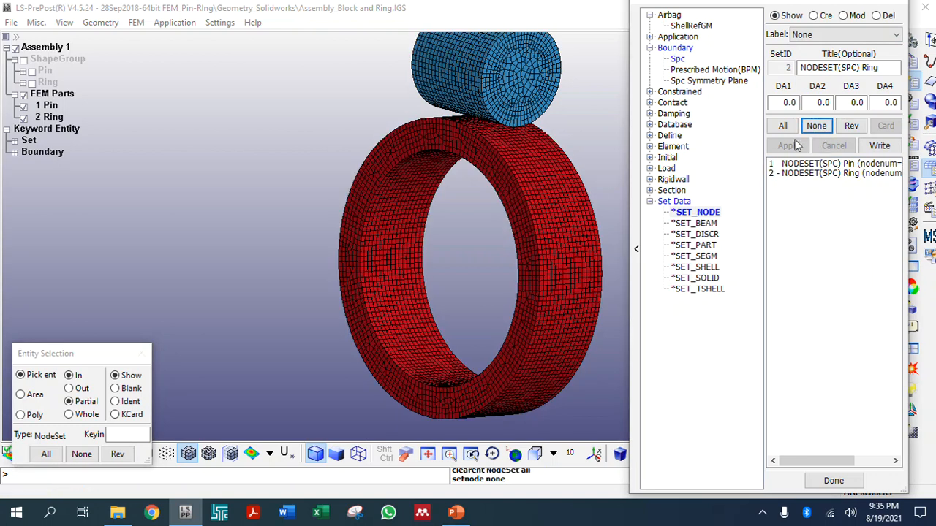
Step: Create part set 1 from the pin with the title Pin
{"action": "left_click", "coordinate": [701, 246]}
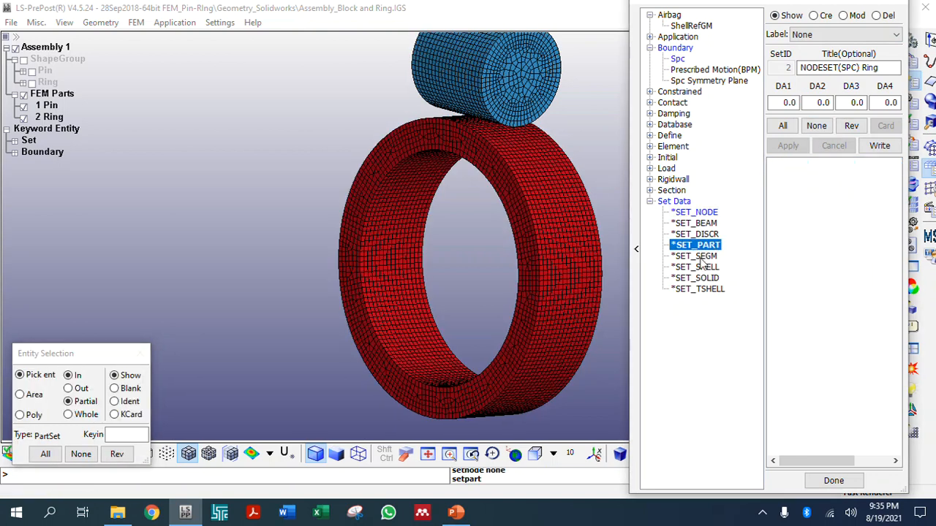
{"action": "left_click", "coordinate": [814, 15]}
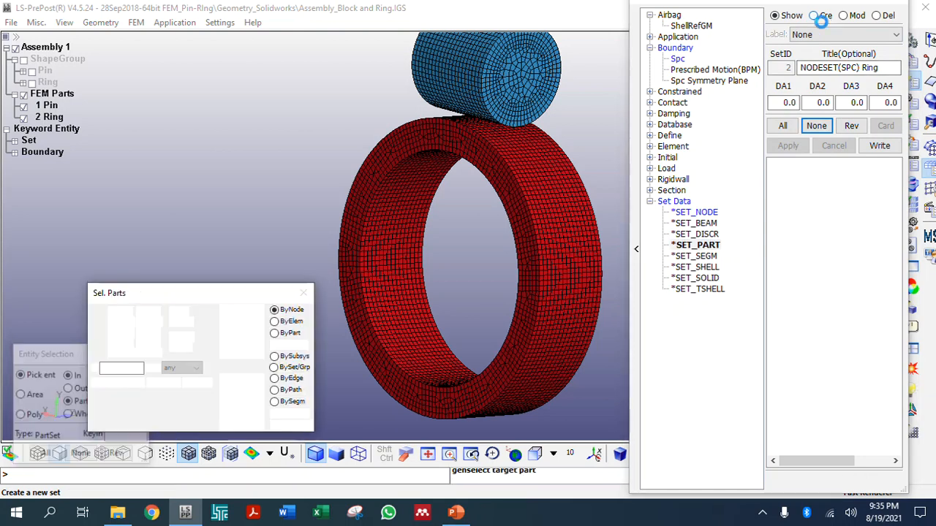
{"action": "left_click", "coordinate": [506, 70]}
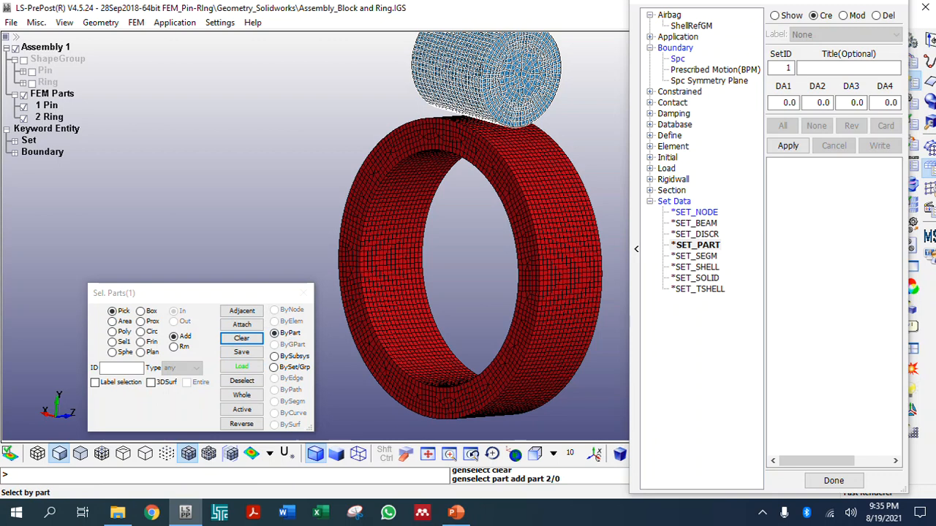
{"action": "left_click", "coordinate": [833, 68]}
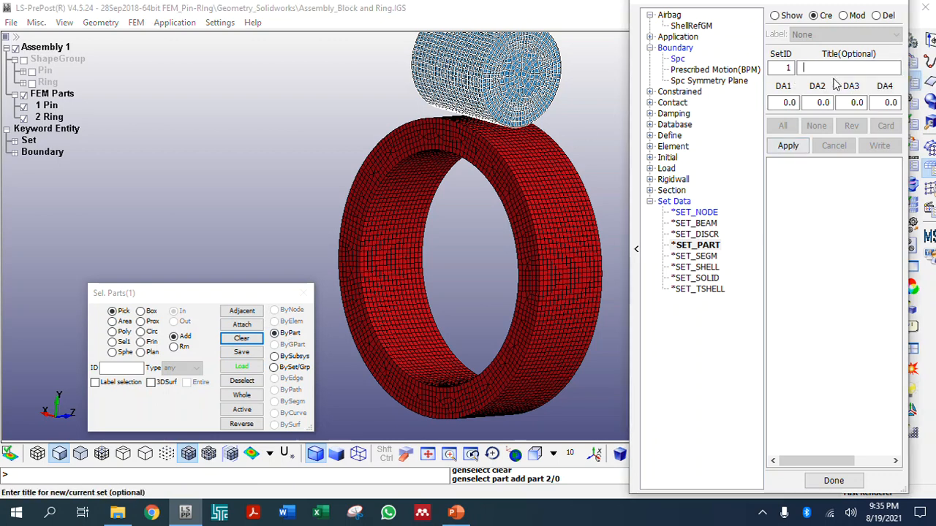
{"action": "type", "text": "Pin"}
{"action": "left_click", "coordinate": [789, 146]}
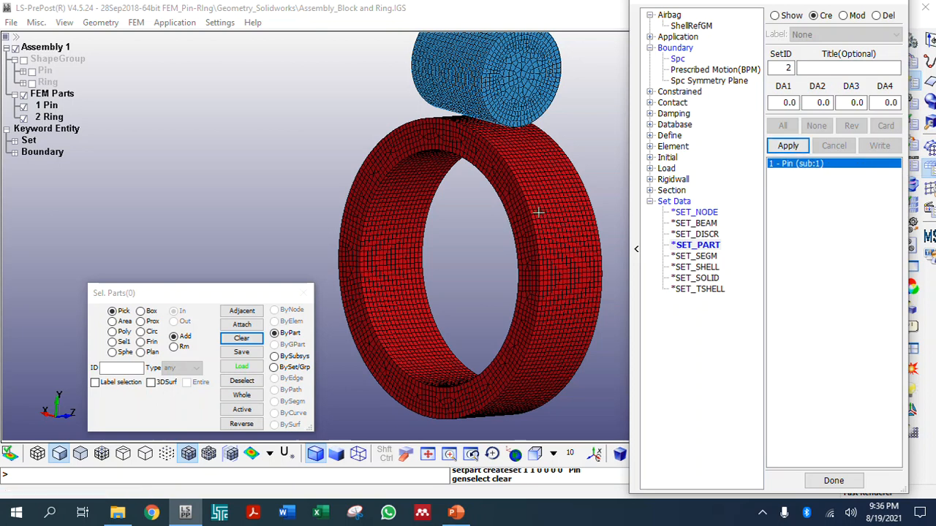
Step: Create part set 2 from the ring with the title Ring, clear the part set display and close the open dialogs
{"action": "left_click", "coordinate": [385, 216]}
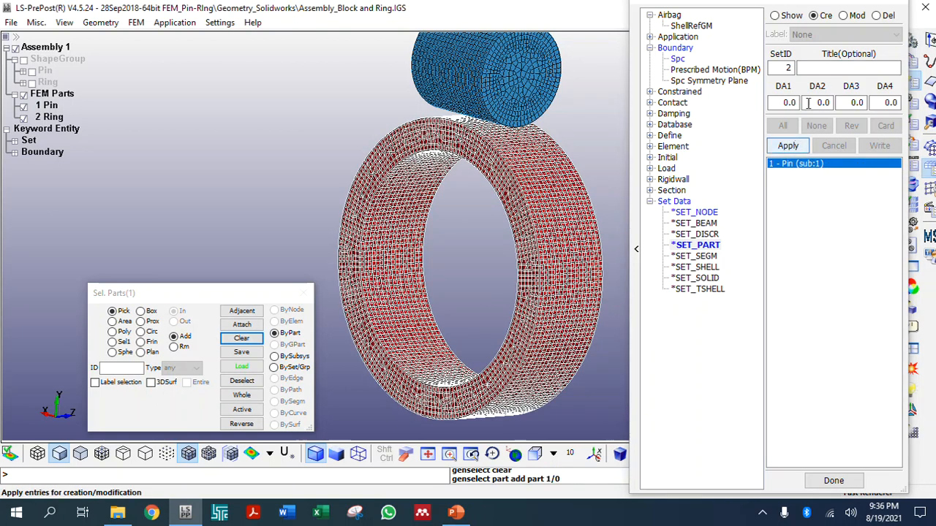
{"action": "left_click", "coordinate": [849, 67]}
{"action": "type", "text": "Ring"}
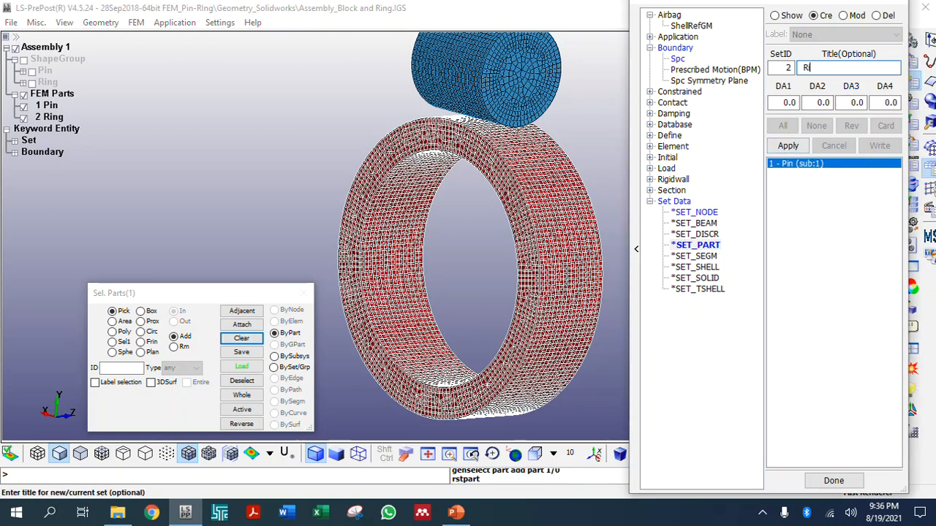
{"action": "left_click", "coordinate": [787, 145]}
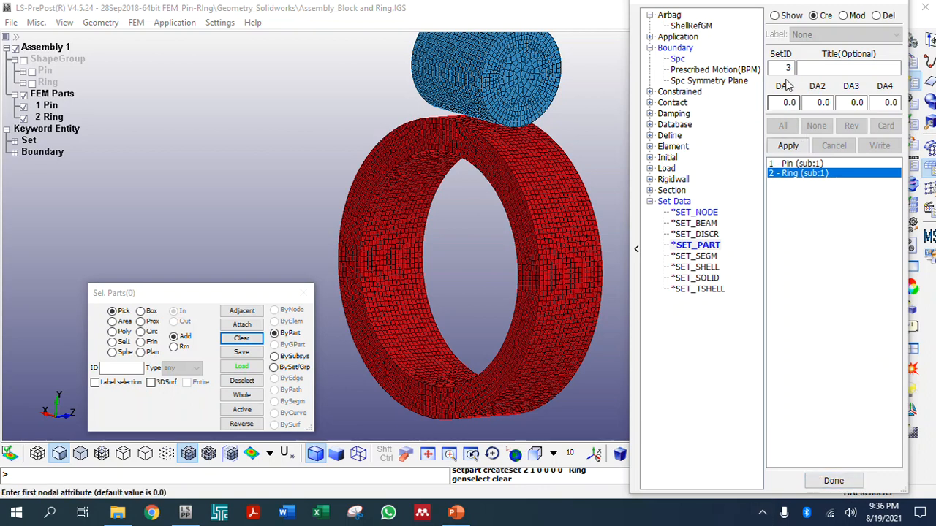
{"action": "left_click", "coordinate": [775, 15]}
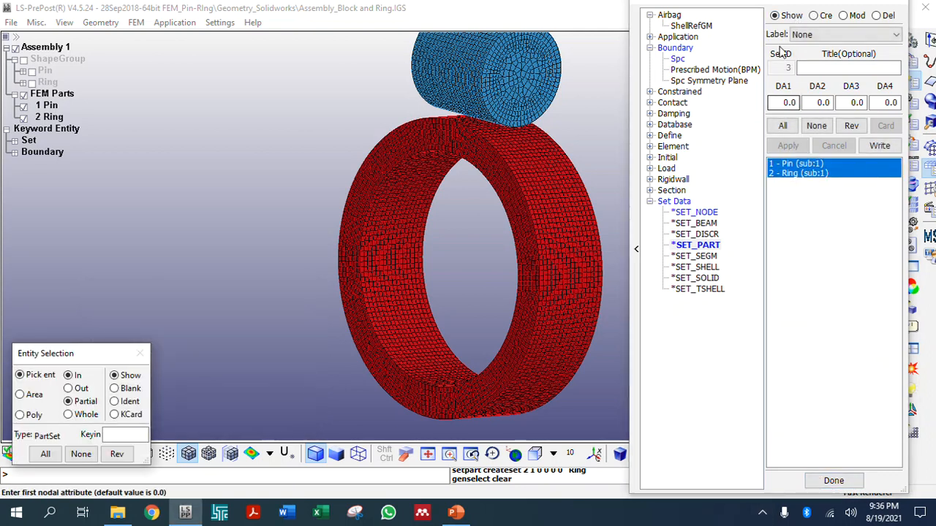
{"action": "left_click", "coordinate": [818, 128]}
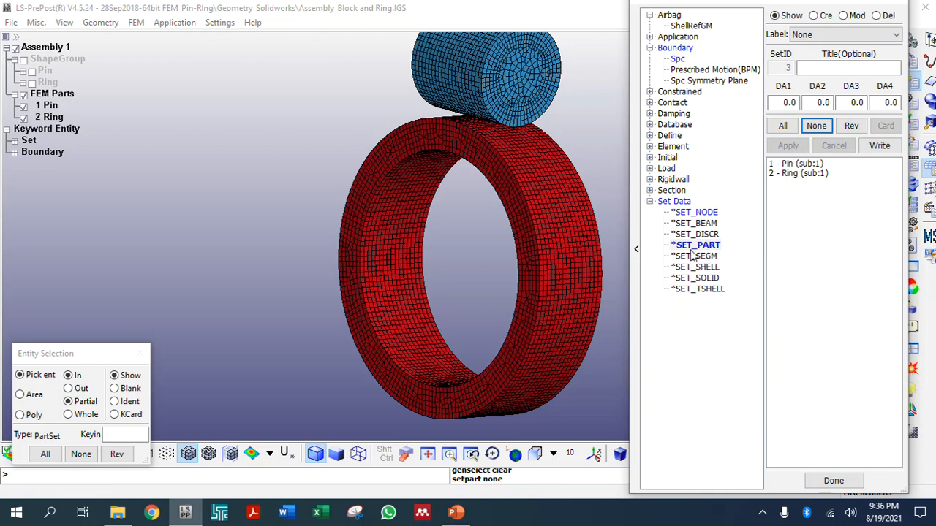
{"action": "left_click", "coordinate": [834, 480]}
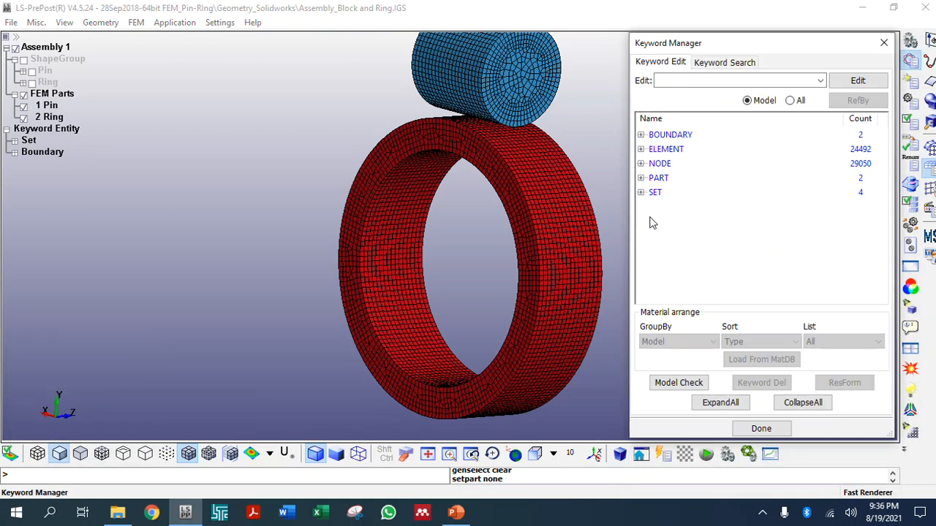
{"action": "left_click", "coordinate": [884, 42]}
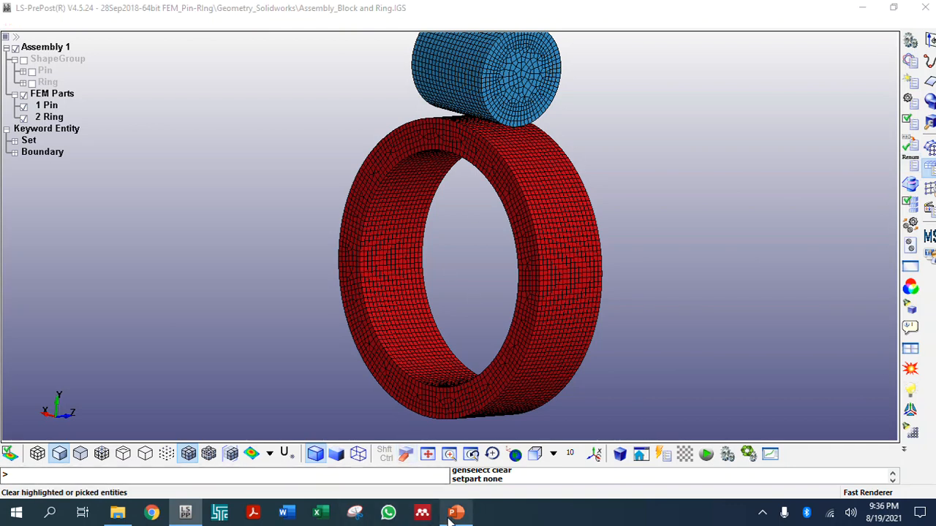
Step: Switch to PowerPoint, examine the ring's rotation speed and displacement on the FE Model slide, and return to LS-PrePost
{"action": "key", "text": "alt+Tab"}
{"action": "left_click_drag", "start_coordinate": [503, 388], "coordinate": [573, 386]}
{"action": "left_click", "coordinate": [755, 435]}
{"action": "left_click", "coordinate": [472, 239]}
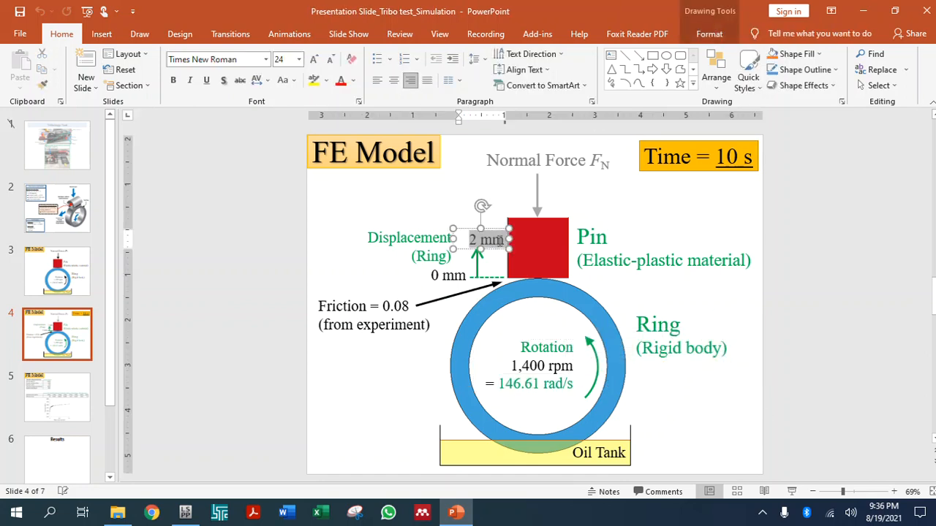
{"action": "left_click", "coordinate": [767, 395]}
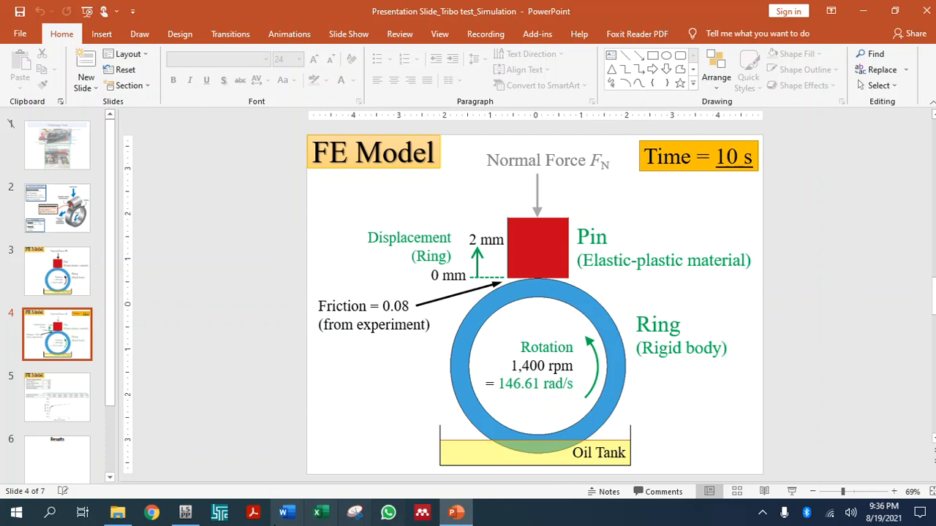
{"action": "left_click", "coordinate": [187, 518]}
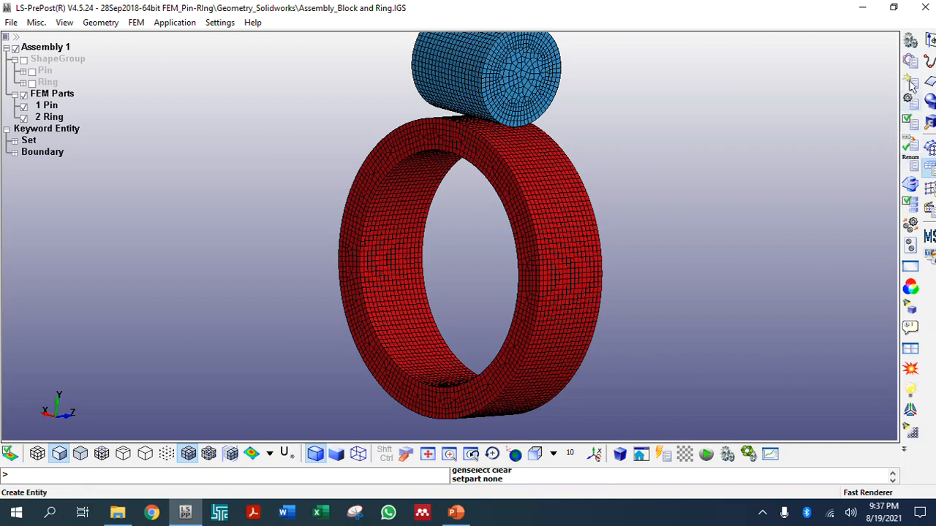
Step: Open the Keyword Manager and list all available keywords with the groups collapsed
{"action": "left_click", "coordinate": [909, 61]}
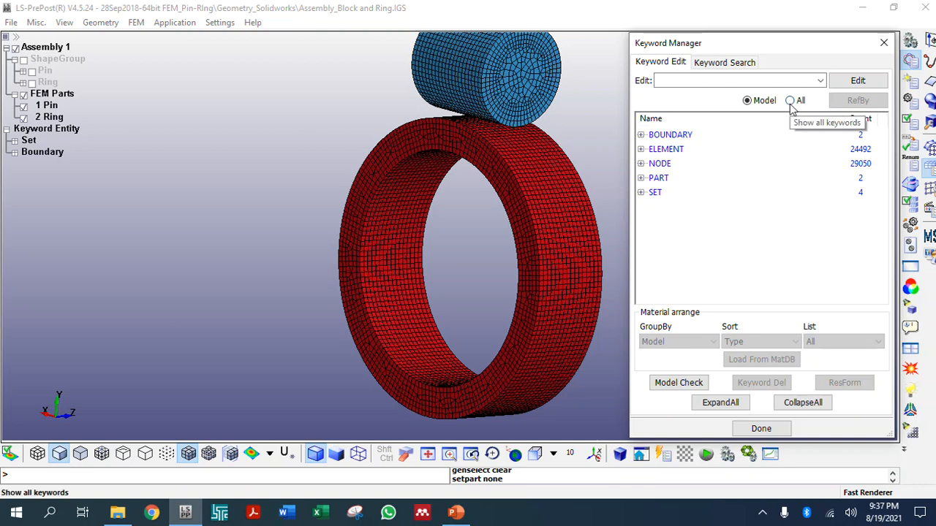
{"action": "double_click", "coordinate": [648, 139]}
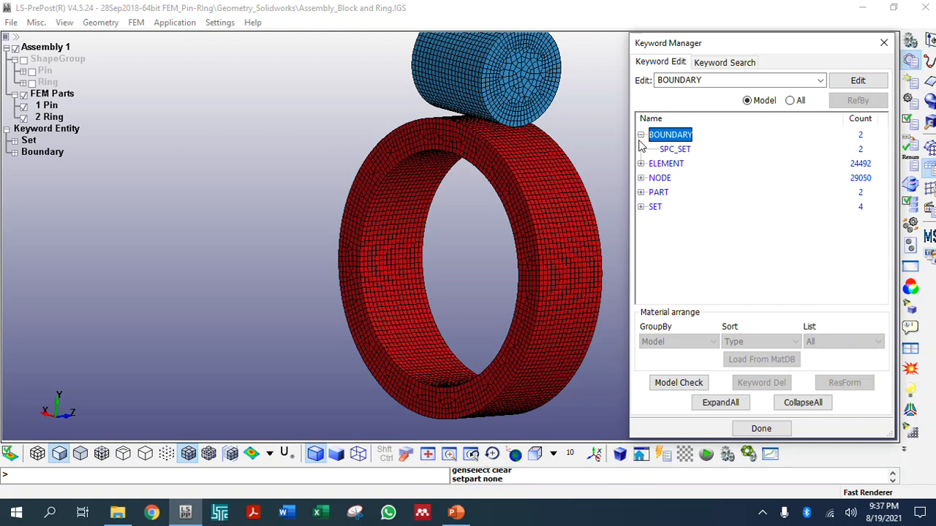
{"action": "left_click", "coordinate": [640, 135]}
{"action": "left_click", "coordinate": [643, 151]}
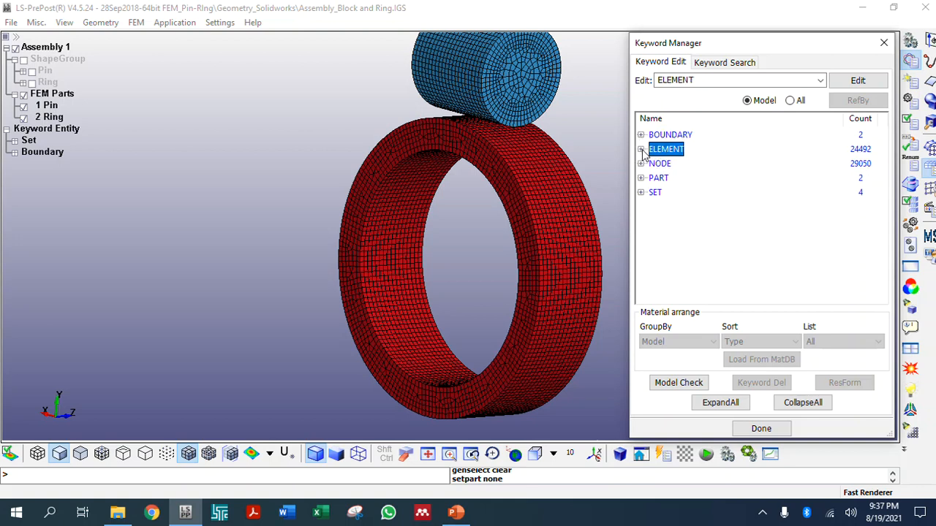
{"action": "left_click", "coordinate": [791, 101]}
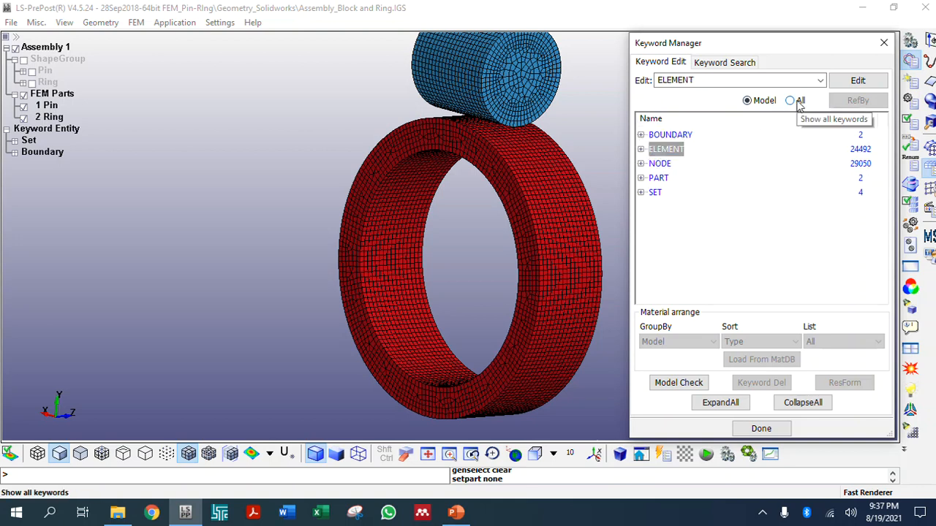
{"action": "left_click", "coordinate": [797, 402]}
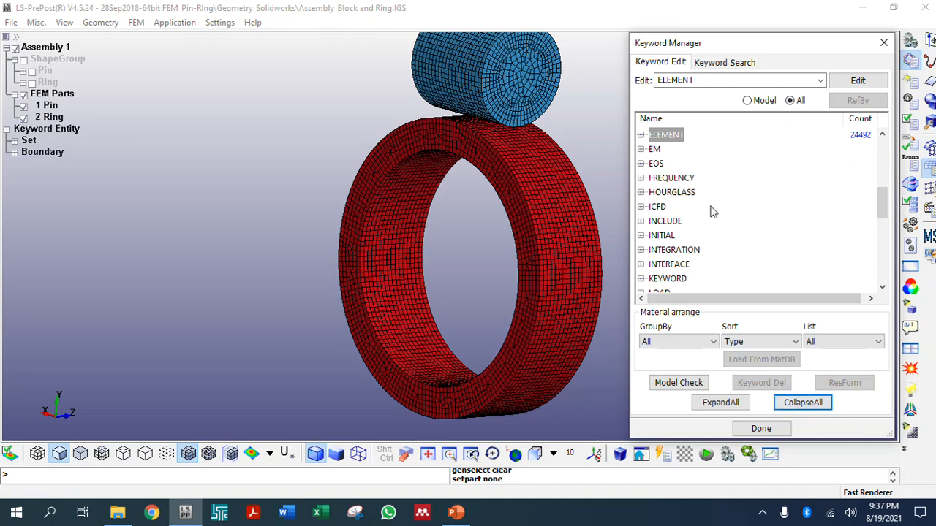
Step: Find the CURVE keyword in the DEFINE group and open its input form
{"action": "scroll", "coordinate": [713, 209], "scroll_direction": "up", "scroll_amount": 5}
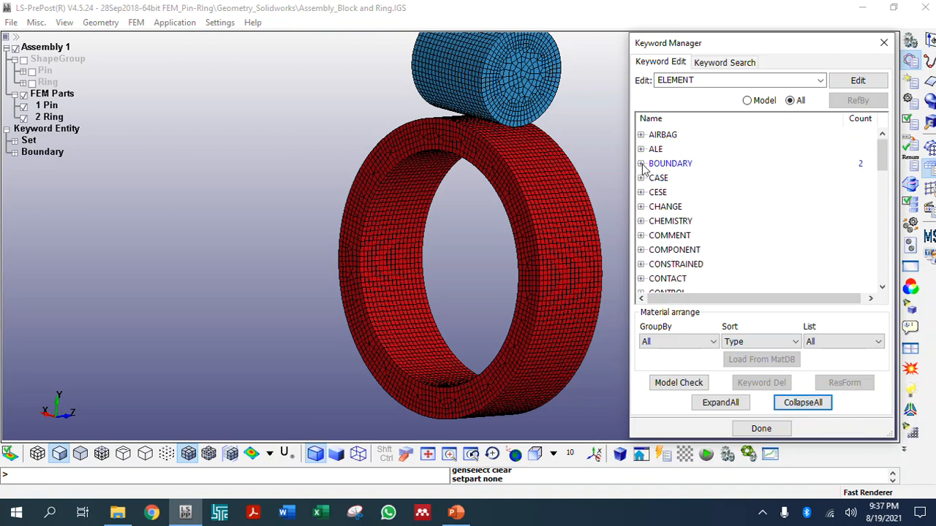
{"action": "scroll", "coordinate": [659, 228], "scroll_direction": "down", "scroll_amount": 1}
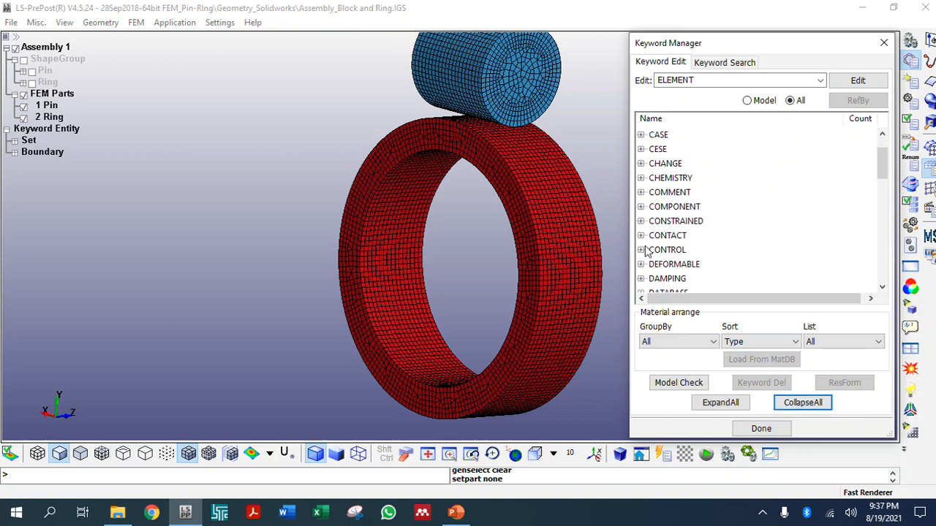
{"action": "scroll", "coordinate": [651, 249], "scroll_direction": "down", "scroll_amount": 1}
{"action": "left_click", "coordinate": [641, 264]}
{"action": "scroll", "coordinate": [682, 282], "scroll_direction": "down", "scroll_amount": 8}
{"action": "scroll", "coordinate": [682, 282], "scroll_direction": "down", "scroll_amount": 2}
{"action": "double_click", "coordinate": [673, 250]}
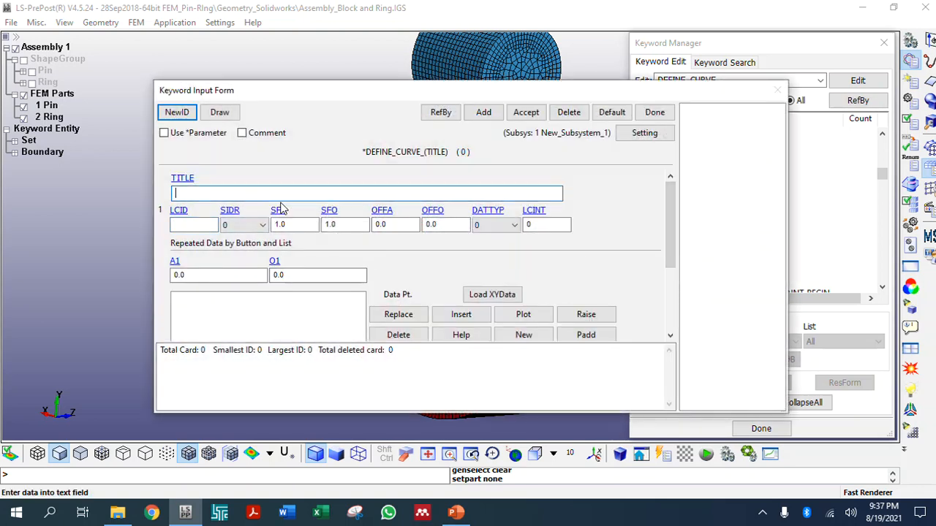
Step: Title the new curve Ring Rotate and assign it load curve ID 1
{"action": "left_click", "coordinate": [177, 193]}
{"action": "type", "text": "Ring"}
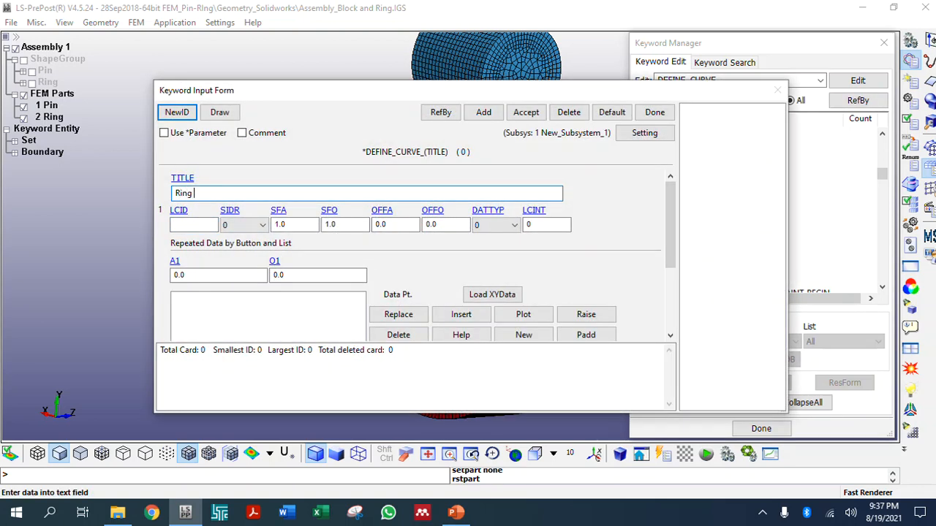
{"action": "type", "text": " Rotate"}
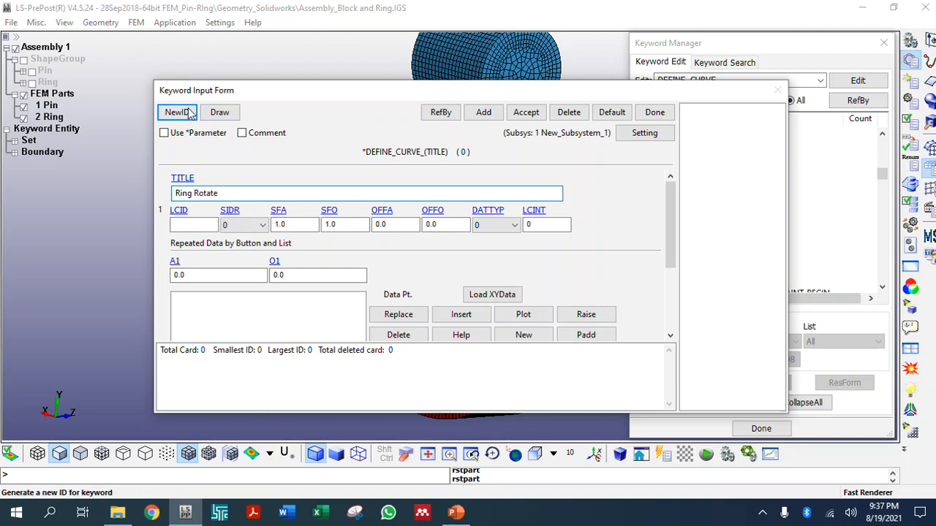
{"action": "left_click", "coordinate": [175, 112]}
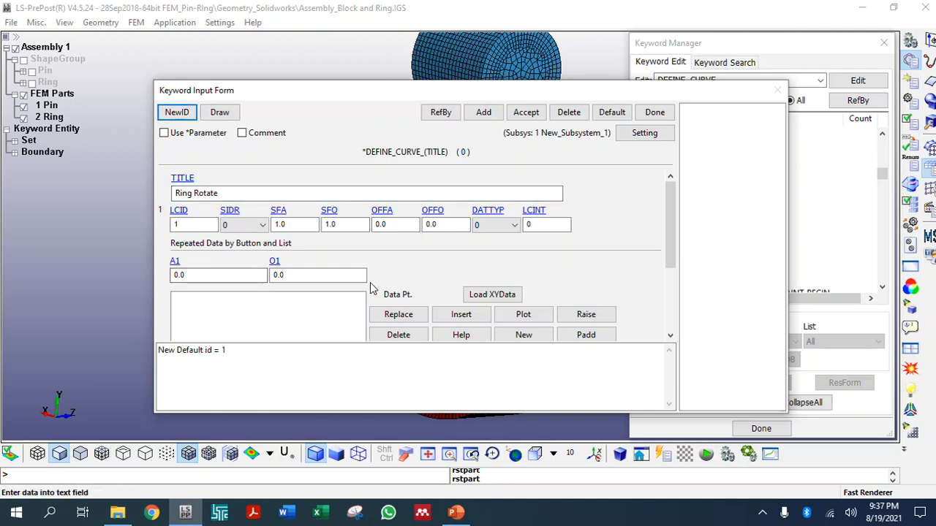
Step: Insert the curve's first data point, A1 0.0 and O1 146.61, checking the rotation speed on the PowerPoint slide
{"action": "left_click", "coordinate": [285, 278]}
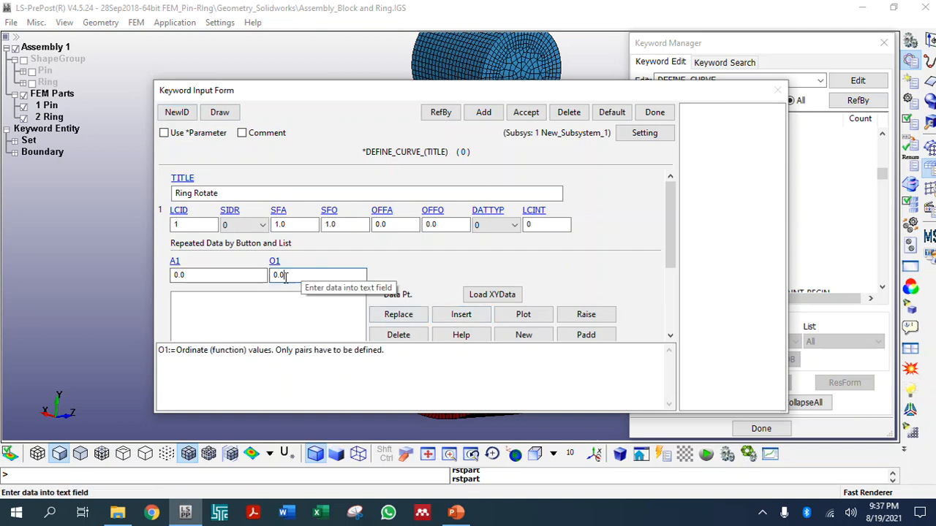
{"action": "type", "text": "146.61"}
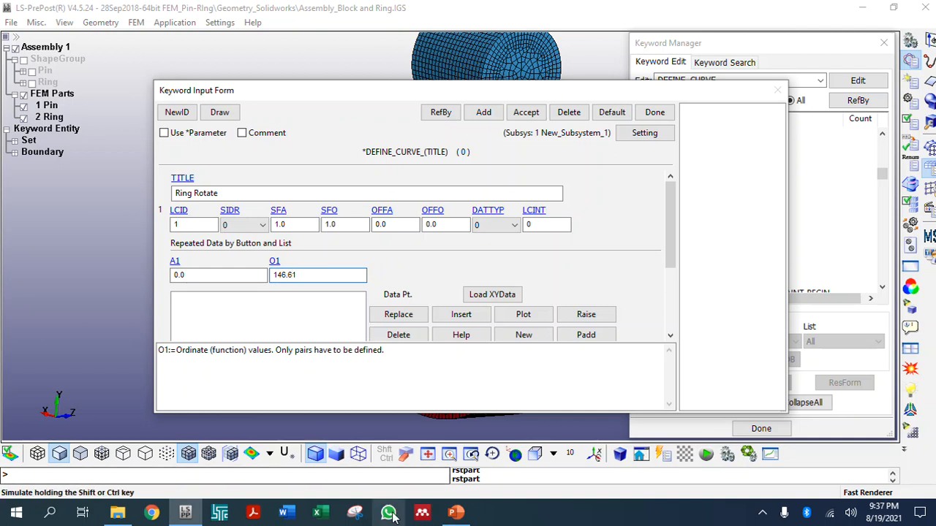
{"action": "left_click", "coordinate": [456, 512]}
{"action": "left_click_drag", "start_coordinate": [498, 384], "coordinate": [574, 384]}
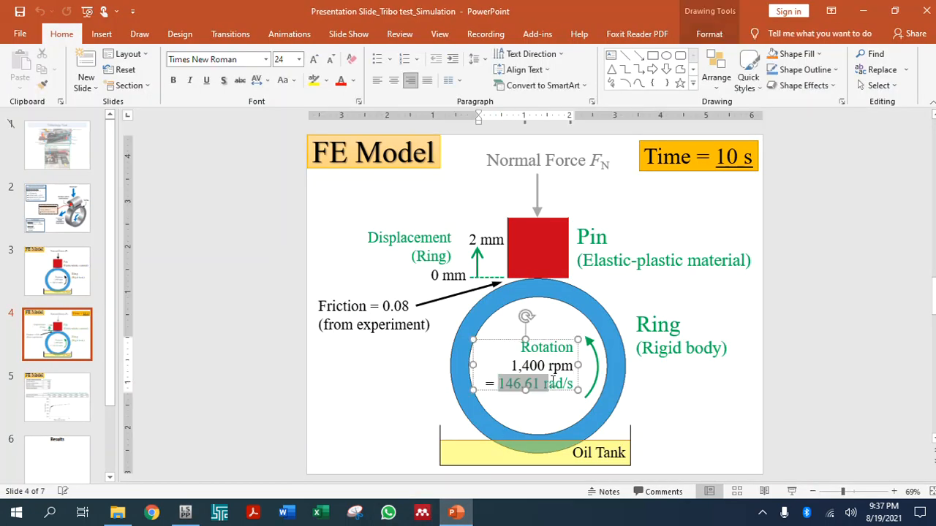
{"action": "left_click", "coordinate": [837, 395]}
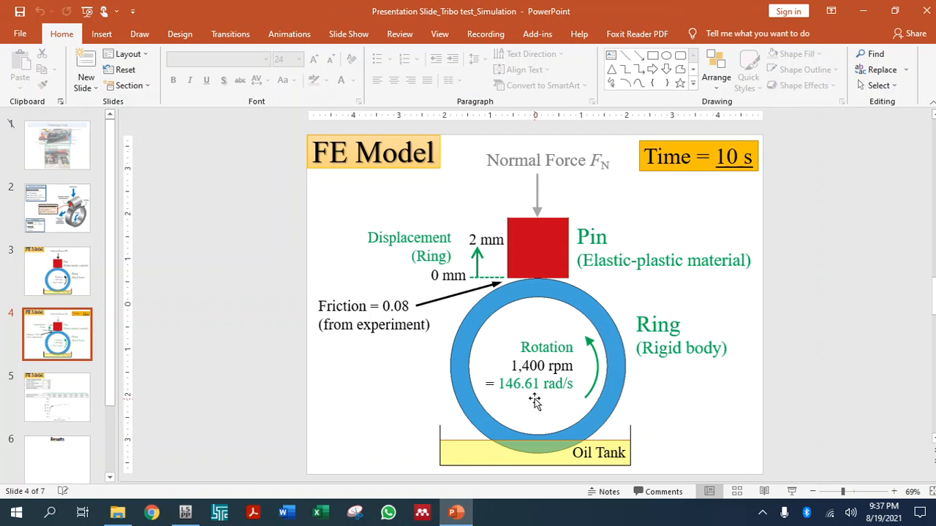
{"action": "left_click", "coordinate": [185, 512]}
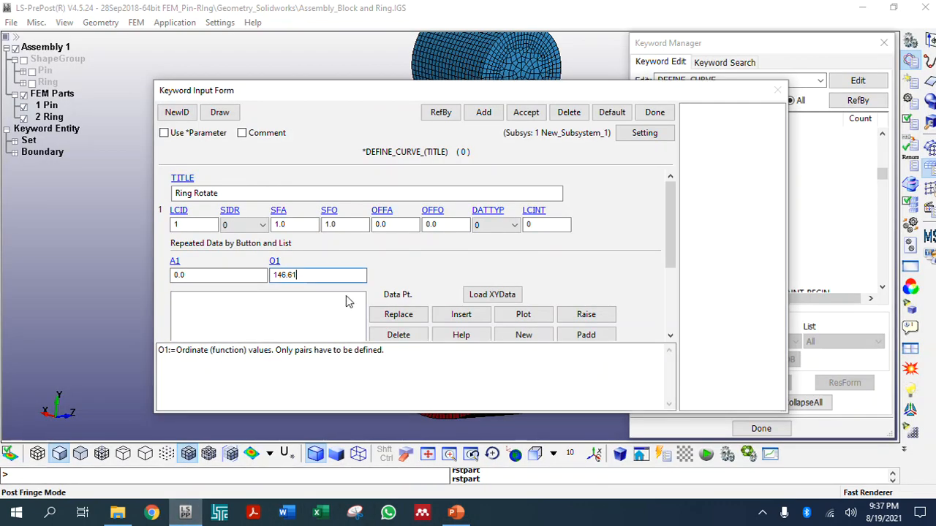
{"action": "left_click", "coordinate": [461, 316]}
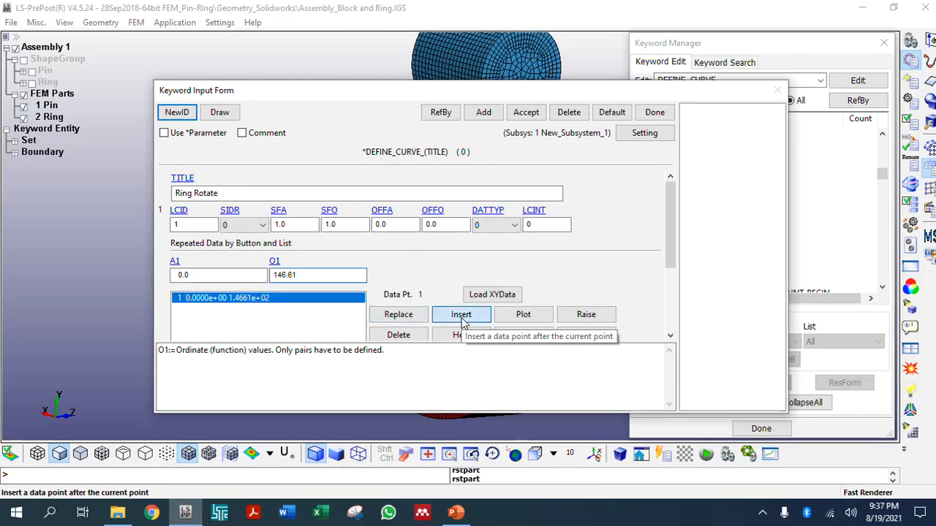
Step: Insert a second data point with A1 20.0 and O1 146.61, checking the test time on the PowerPoint slide
{"action": "left_click", "coordinate": [179, 275]}
{"action": "left_click_drag", "start_coordinate": [179, 275], "coordinate": [163, 275]}
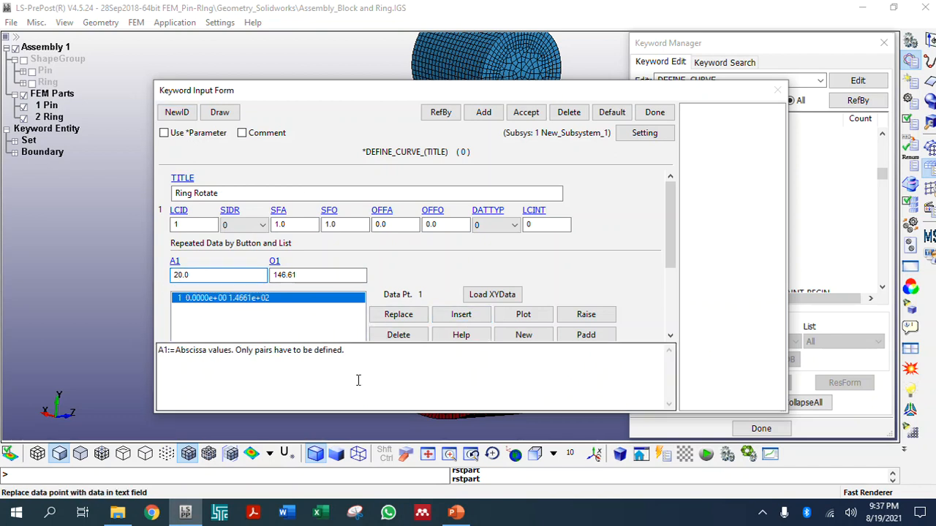
{"action": "left_click", "coordinate": [456, 512]}
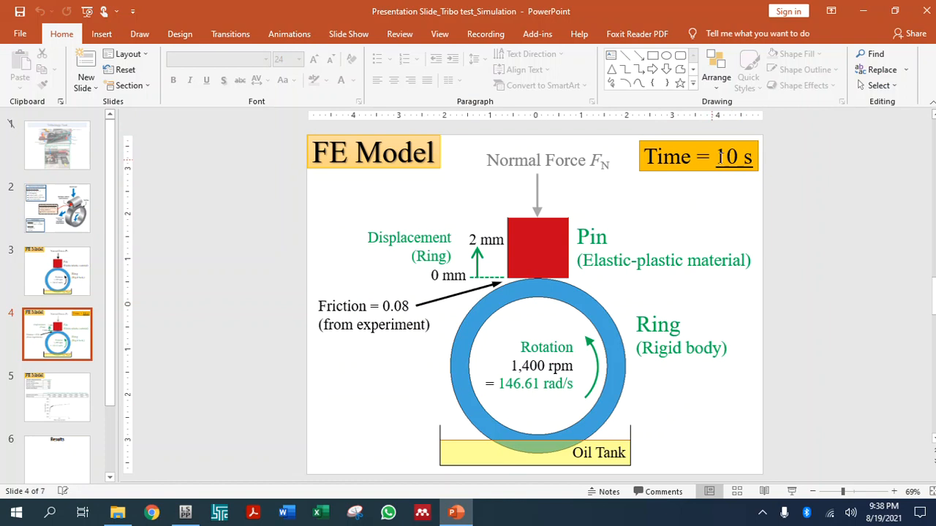
{"action": "left_click", "coordinate": [456, 513]}
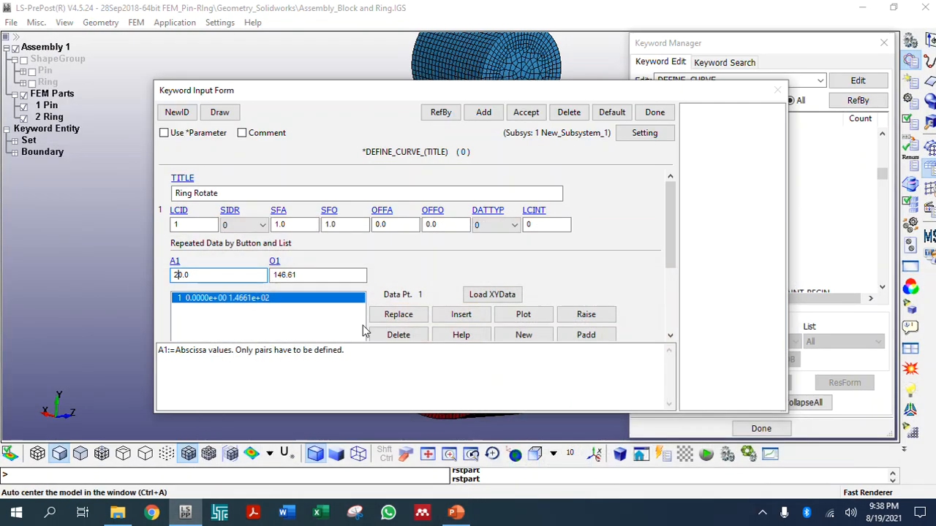
{"action": "left_click", "coordinate": [457, 316]}
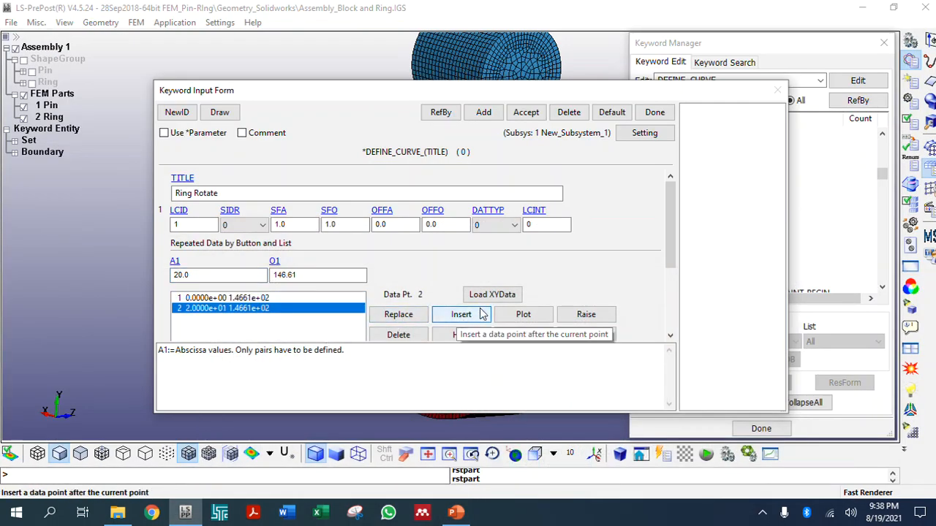
Step: Accept the Ring Rotate curve, plot it for review and close the plot window
{"action": "left_click", "coordinate": [526, 115]}
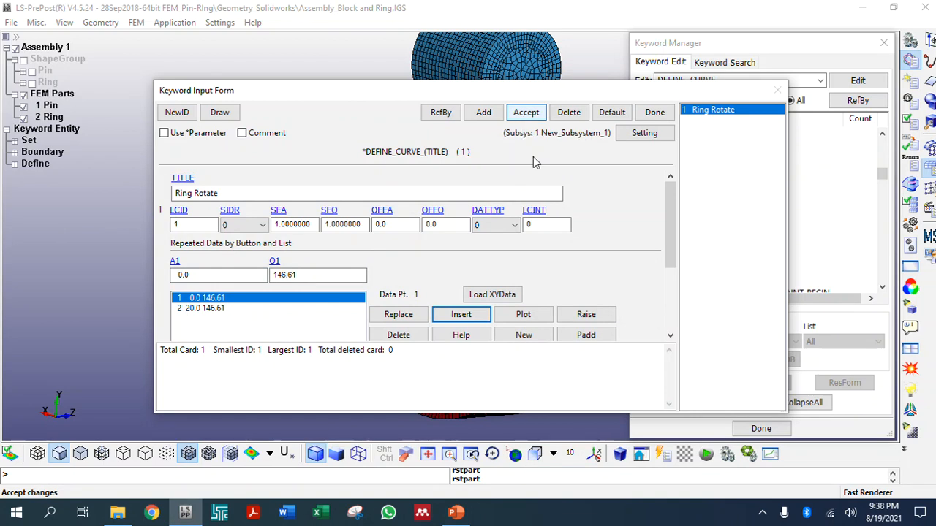
{"action": "left_click", "coordinate": [525, 314]}
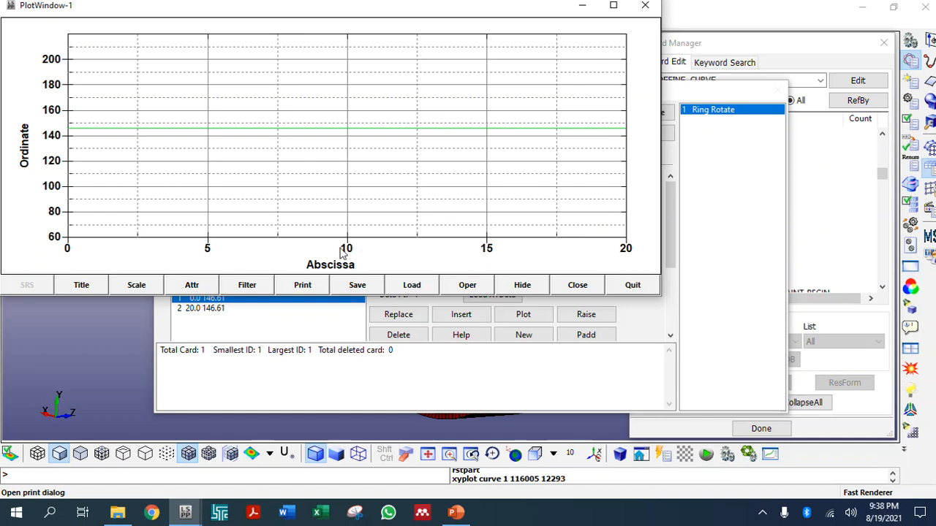
{"action": "left_click", "coordinate": [644, 6]}
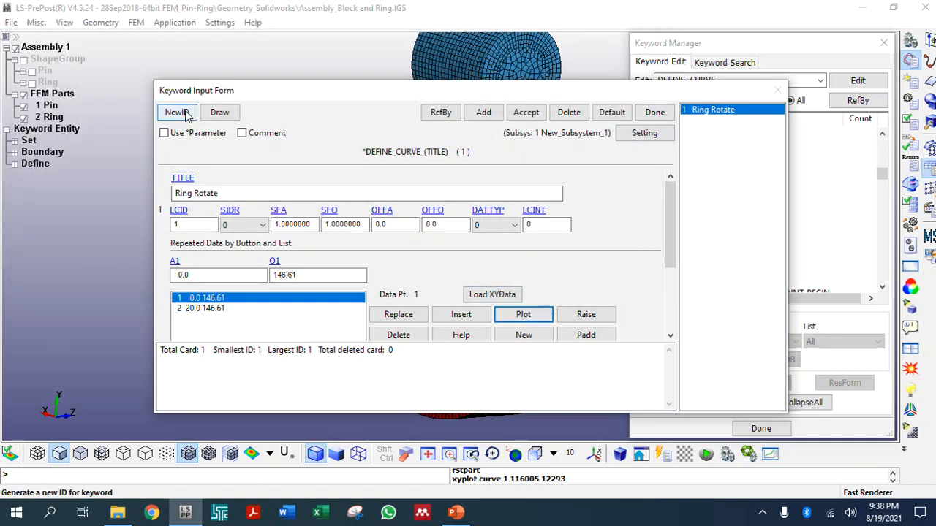
Step: Start load curve 2 with the title Ring Displacement Y and delete both data points carried over from Ring Rotate
{"action": "left_click", "coordinate": [176, 112]}
{"action": "double_click", "coordinate": [196, 193]}
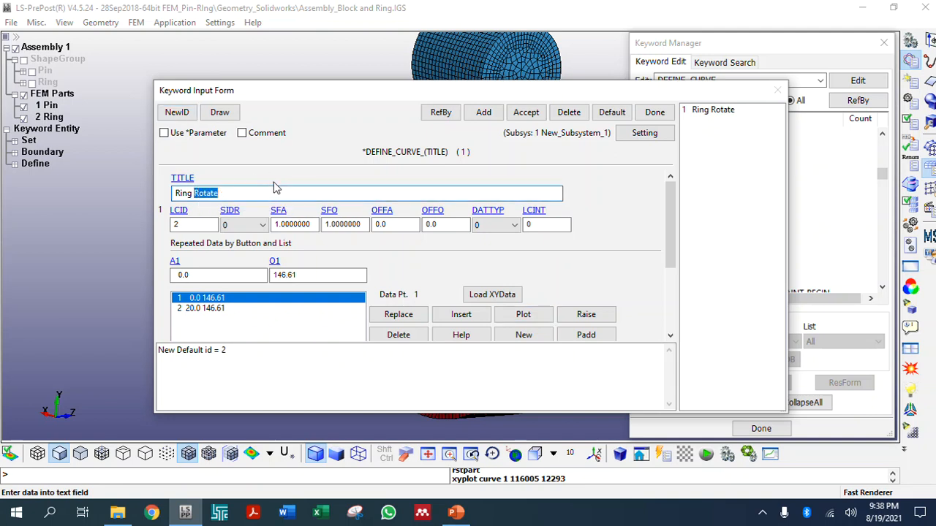
{"action": "type", "text": "Displacement Y"}
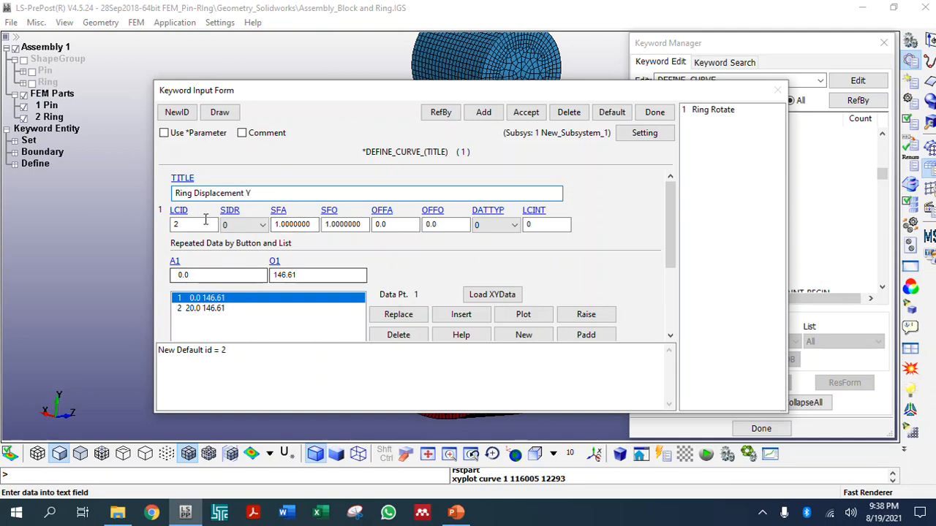
{"action": "left_click", "coordinate": [176, 117]}
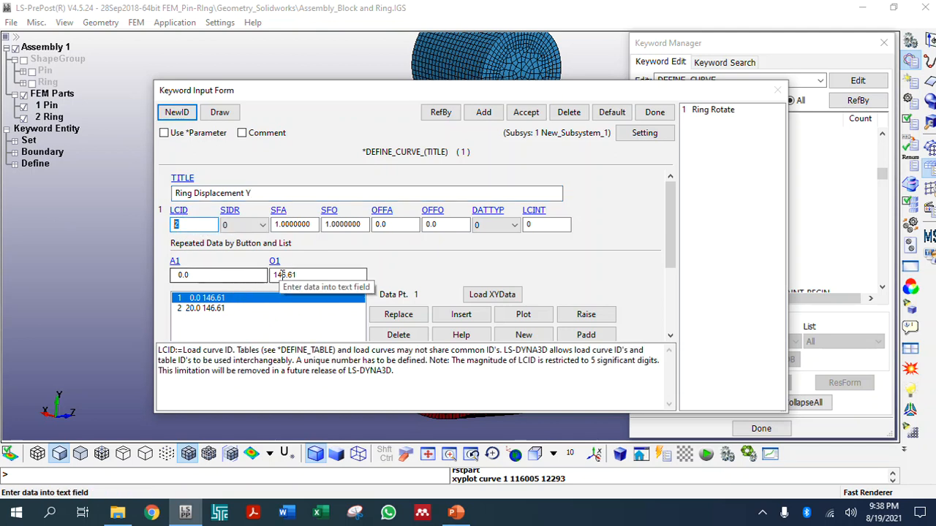
{"action": "left_click", "coordinate": [399, 334]}
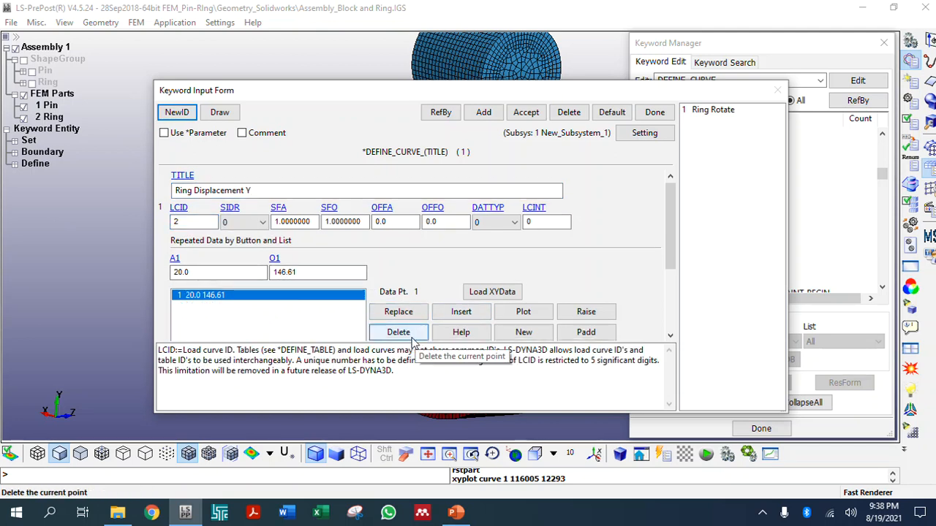
{"action": "left_click", "coordinate": [398, 332]}
Step: Insert the first data point of Ring Displacement Y with A1 0 and O1 0
{"action": "left_click", "coordinate": [206, 271]}
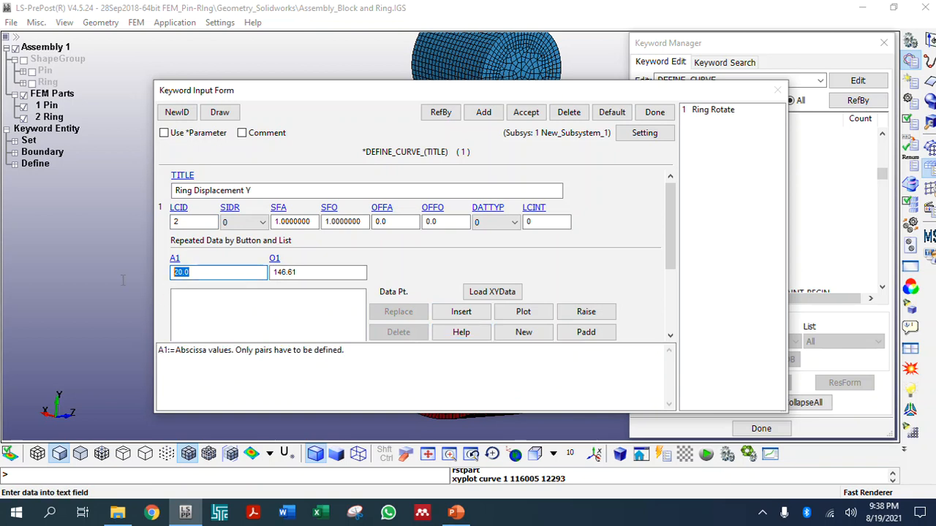
{"action": "type", "text": "0"}
{"action": "left_click", "coordinate": [310, 272]}
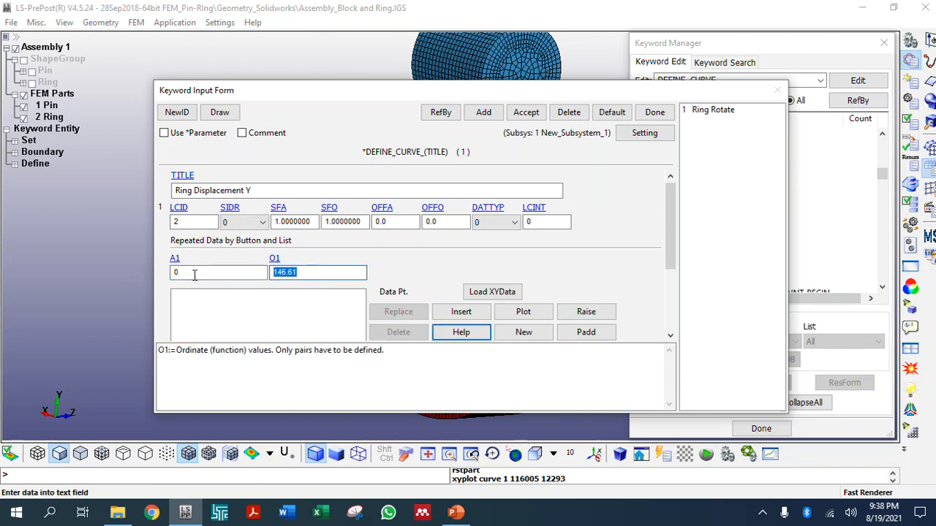
{"action": "type", "text": "0"}
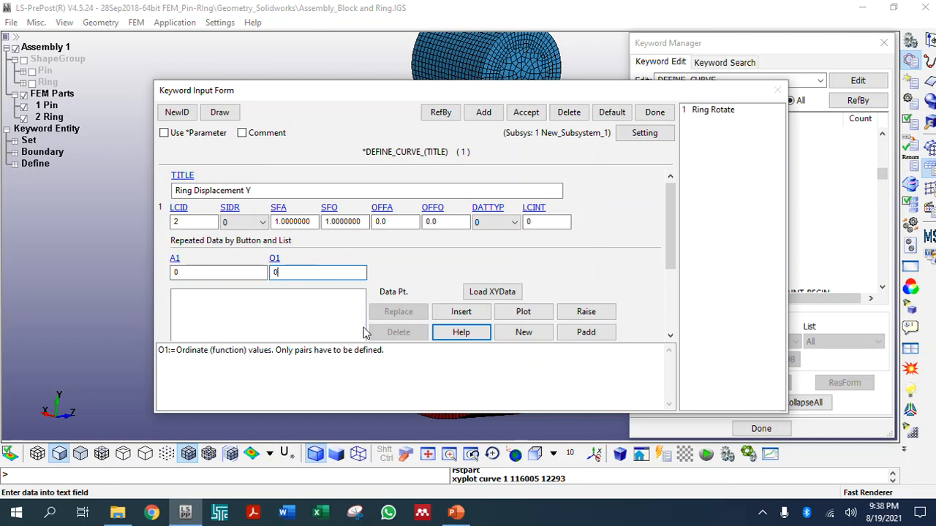
{"action": "left_click", "coordinate": [459, 313]}
Step: Insert a second data point with A1 20.0 and O1 2, and accept the Ring Displacement Y curve
{"action": "left_click", "coordinate": [190, 274]}
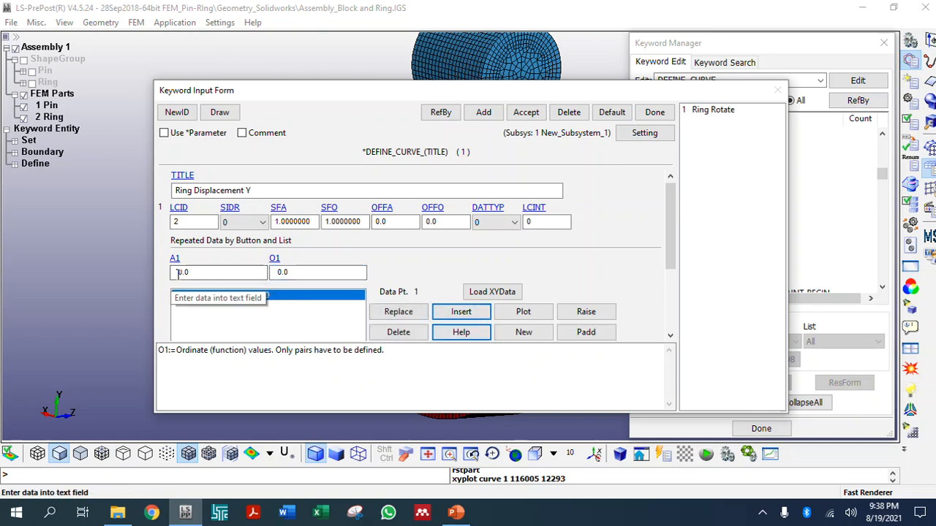
{"action": "left_click_drag", "start_coordinate": [180, 273], "coordinate": [158, 278]}
{"action": "type", "text": "2"}
{"action": "left_click", "coordinate": [292, 272]}
{"action": "left_click_drag", "start_coordinate": [295, 274], "coordinate": [230, 273]}
{"action": "type", "text": "2"}
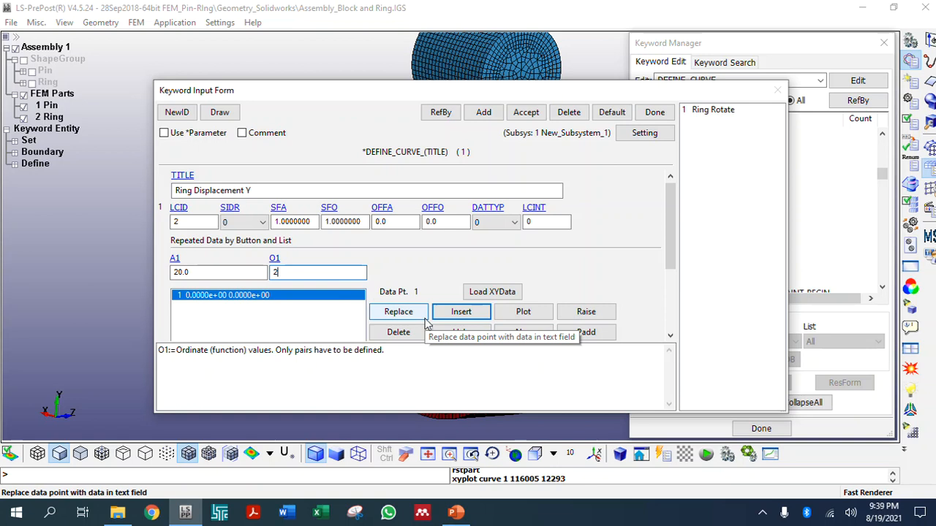
{"action": "left_click", "coordinate": [455, 320]}
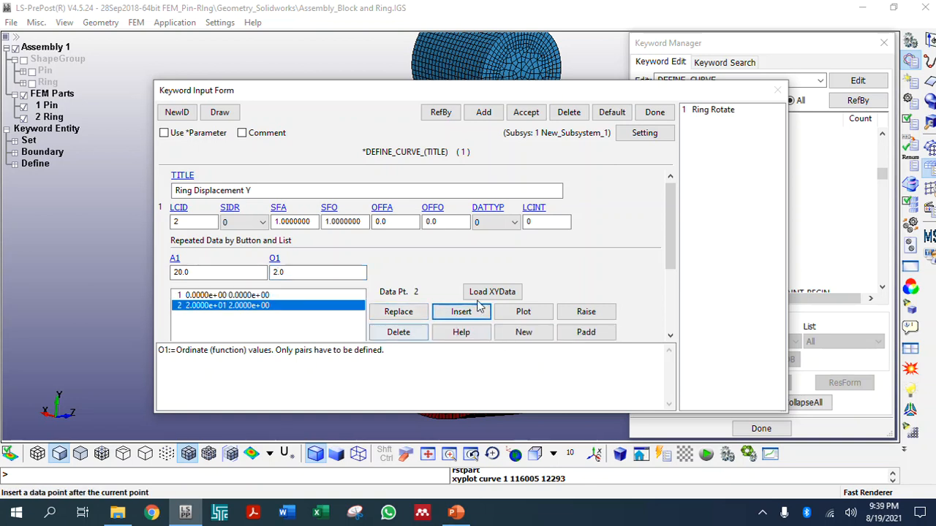
{"action": "left_click", "coordinate": [526, 112]}
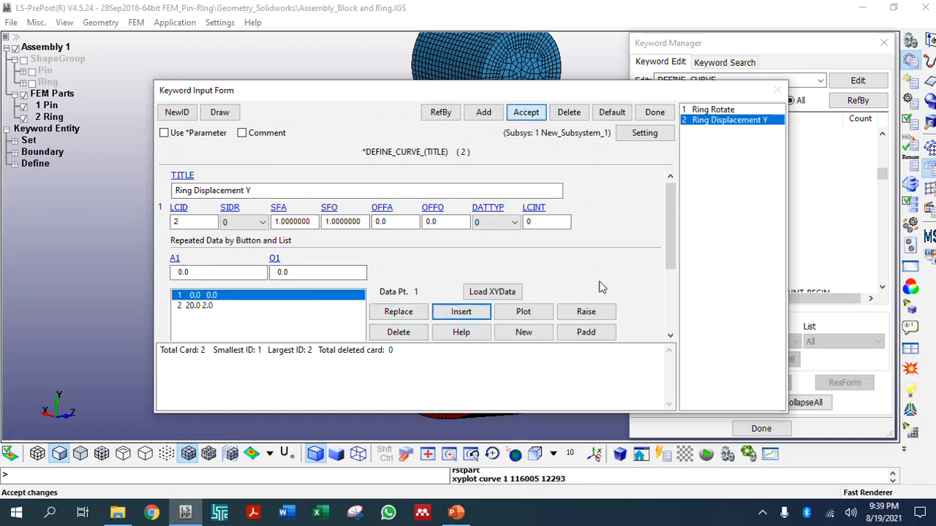
Step: Plot the Ring Displacement Y curve, compare it with the FE Model slide in PowerPoint, and close the plot and curve form
{"action": "left_click", "coordinate": [524, 313]}
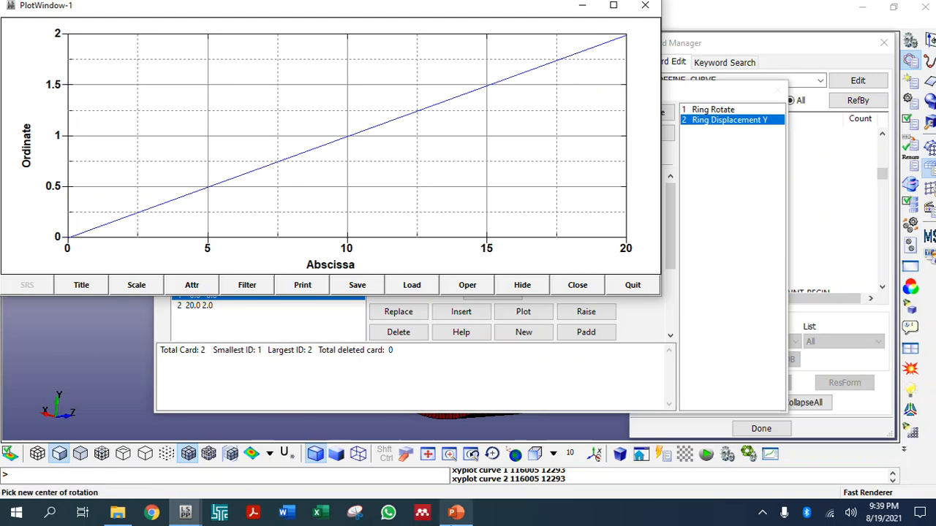
{"action": "left_click", "coordinate": [455, 512]}
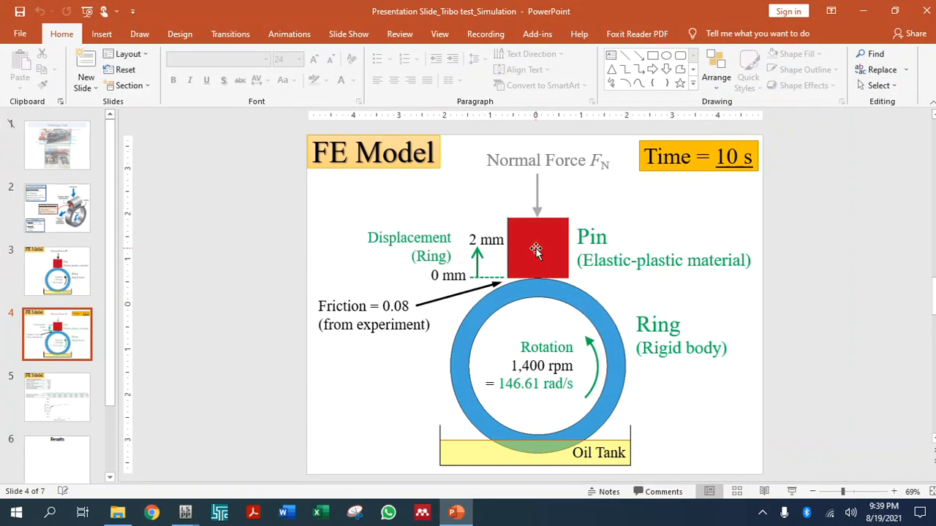
{"action": "mouse_move", "coordinate": [461, 514]}
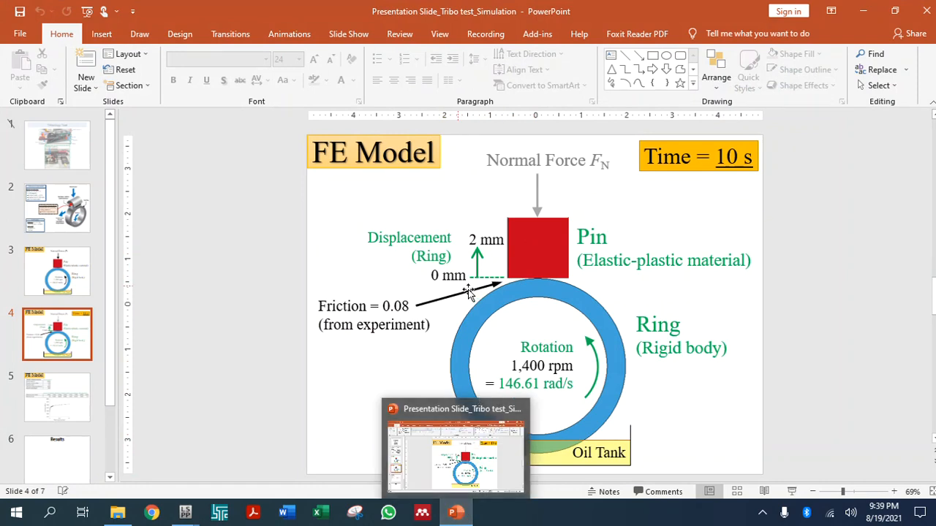
{"action": "left_click", "coordinate": [455, 513]}
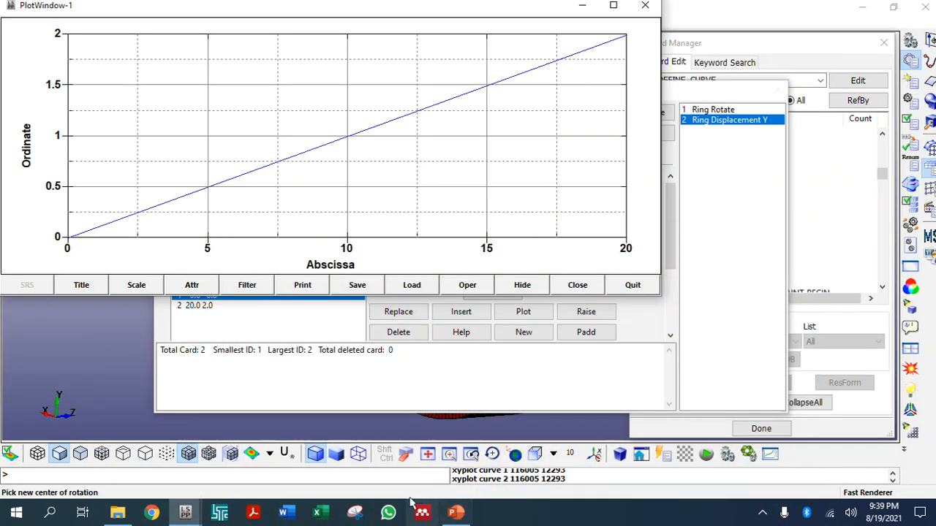
{"action": "left_click", "coordinate": [632, 289]}
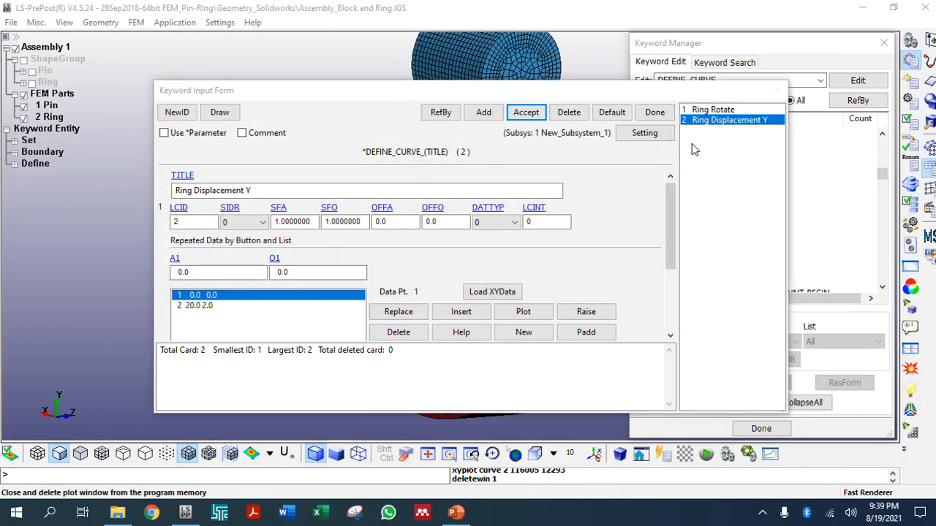
{"action": "left_click", "coordinate": [651, 112]}
Step: Reopen the defined curves and review the Ring Rotate plot against the rotation data on the FE Model slide in PowerPoint
{"action": "double_click", "coordinate": [670, 252]}
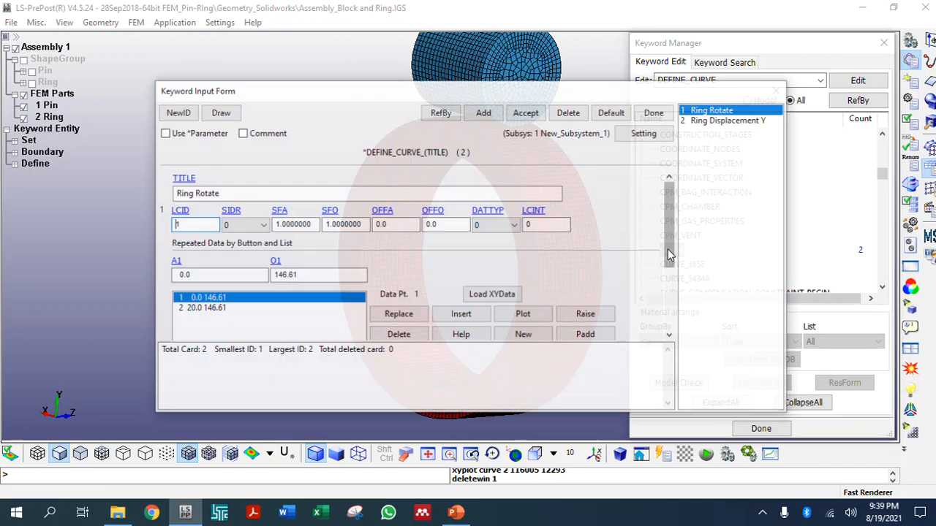
{"action": "left_click", "coordinate": [457, 514]}
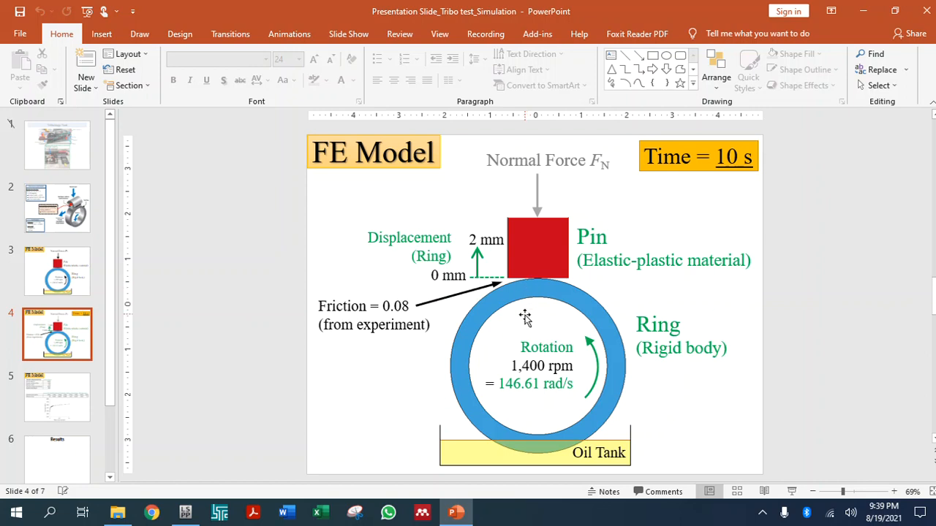
{"action": "left_click", "coordinate": [457, 514]}
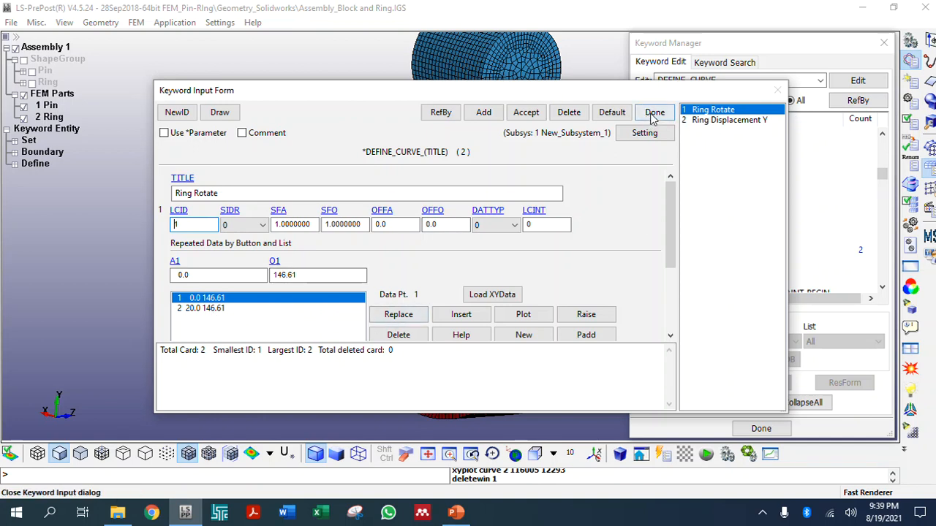
{"action": "left_click", "coordinate": [528, 315]}
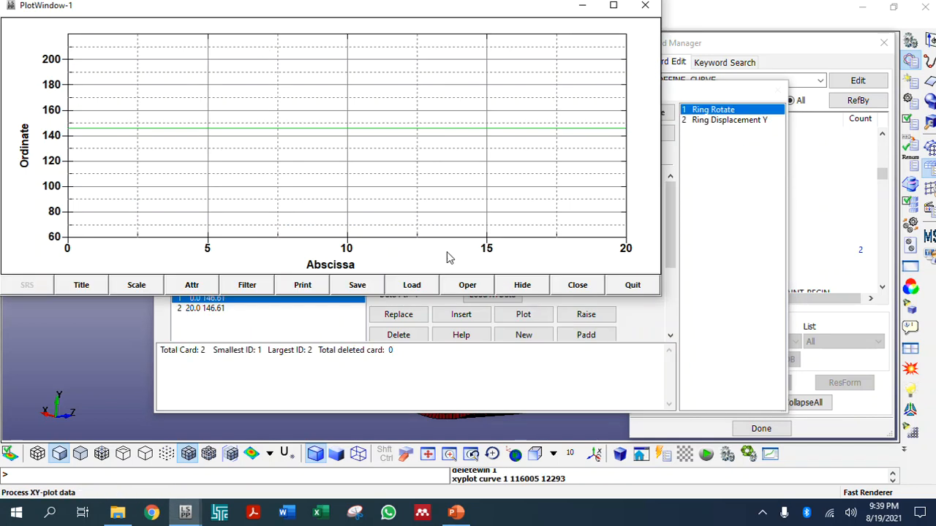
{"action": "left_click", "coordinate": [645, 5]}
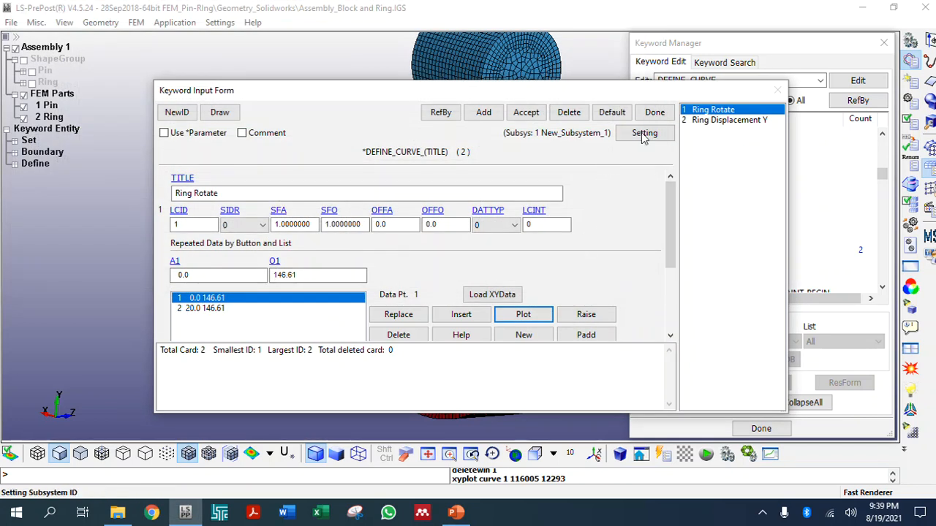
{"action": "left_click", "coordinate": [655, 112]}
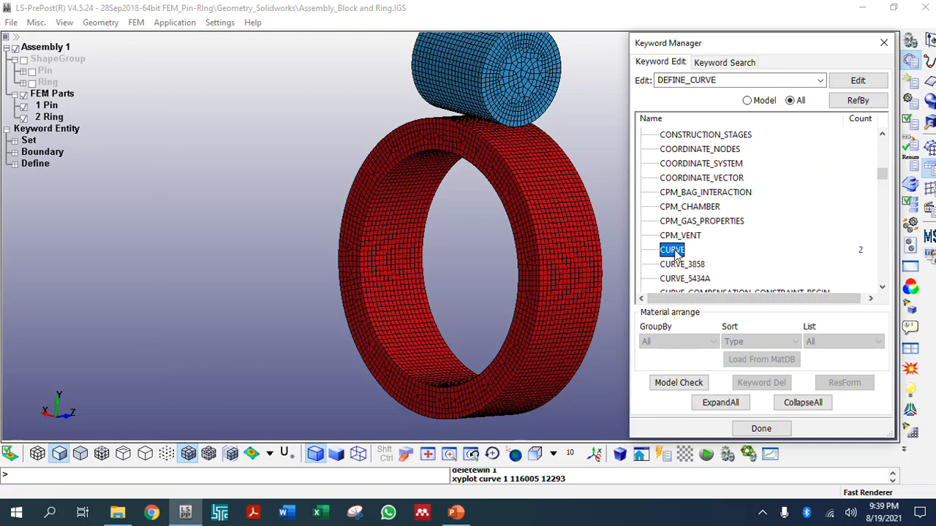
Step: Collapse the keyword list and open the BOUNDARY keyword PRESCRIBED_MOTION_RIGID for input
{"action": "left_click", "coordinate": [803, 402]}
{"action": "scroll", "coordinate": [713, 217], "scroll_direction": "up", "scroll_amount": 5}
{"action": "scroll", "coordinate": [714, 226], "scroll_direction": "up", "scroll_amount": 5}
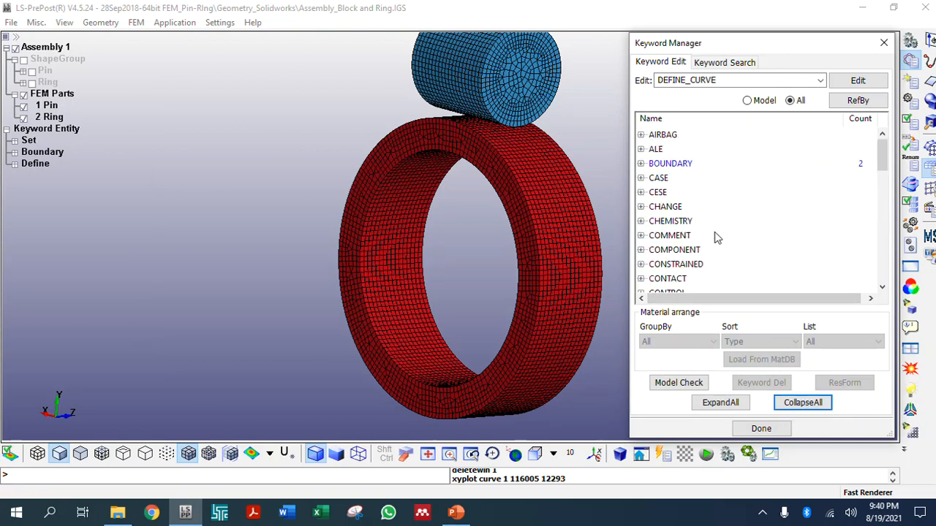
{"action": "left_click", "coordinate": [646, 167]}
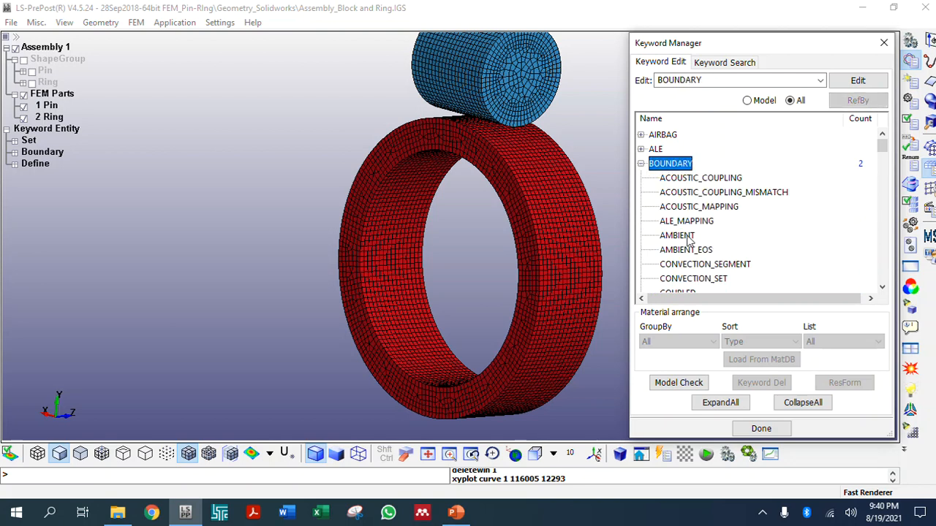
{"action": "scroll", "coordinate": [688, 241], "scroll_direction": "down", "scroll_amount": 10}
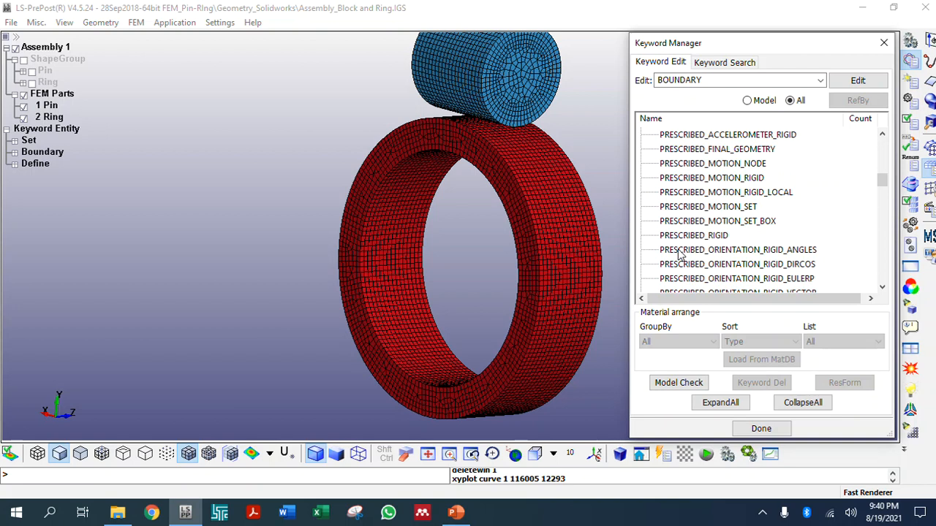
{"action": "scroll", "coordinate": [681, 252], "scroll_direction": "down", "scroll_amount": 3}
{"action": "scroll", "coordinate": [680, 252], "scroll_direction": "up", "scroll_amount": 5}
{"action": "scroll", "coordinate": [680, 253], "scroll_direction": "down", "scroll_amount": 2}
{"action": "left_click", "coordinate": [699, 179]}
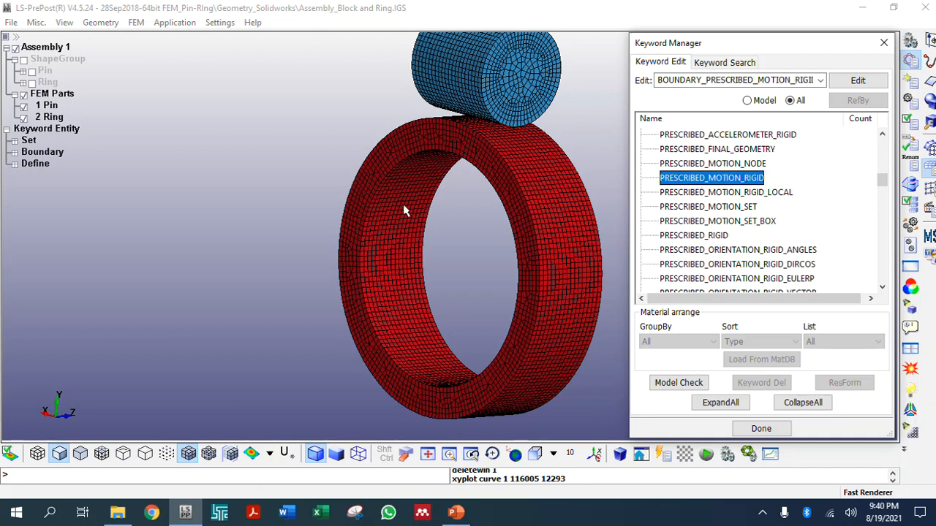
{"action": "left_click", "coordinate": [691, 208]}
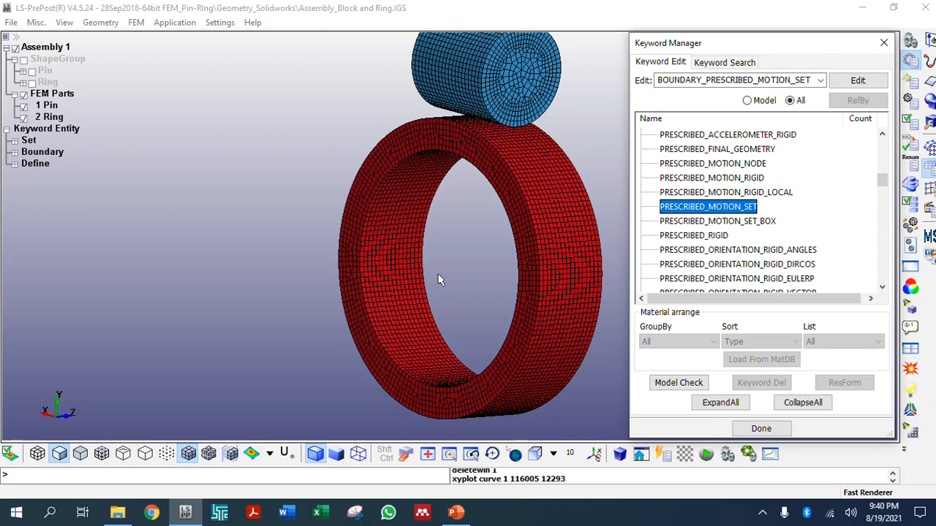
{"action": "double_click", "coordinate": [712, 179]}
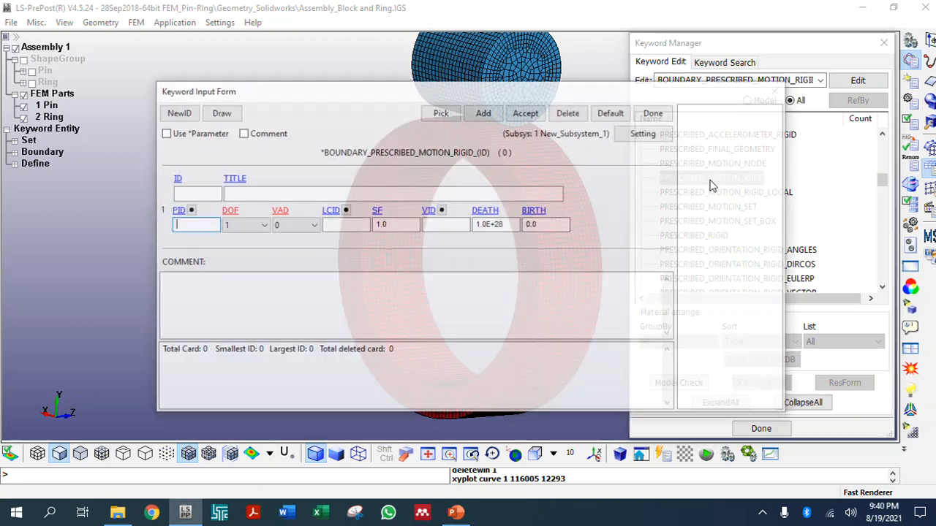
Step: Start prescribed rigid motion ID 1 with the title Ring Rotate and link its PID to part 2 Ring
{"action": "left_click", "coordinate": [179, 114]}
{"action": "left_click", "coordinate": [196, 192]}
{"action": "type", "text": "1"}
{"action": "left_click", "coordinate": [300, 194]}
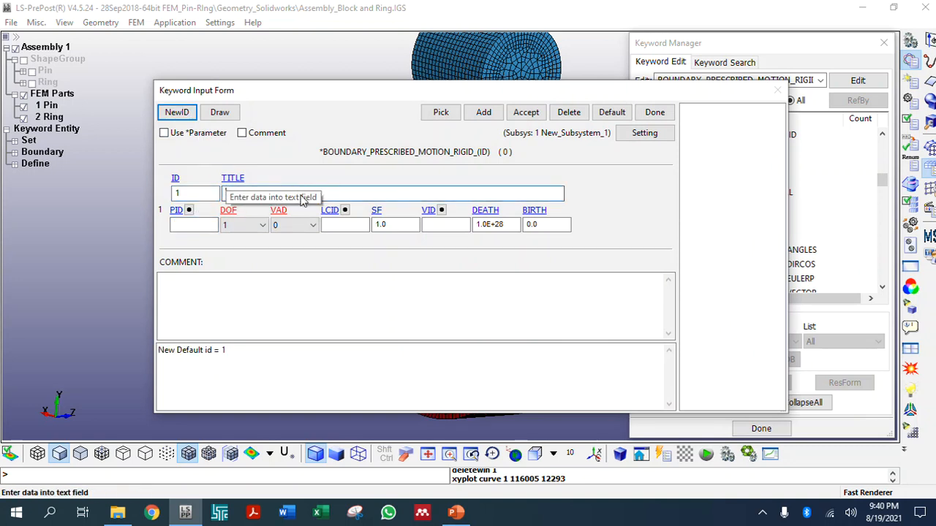
{"action": "type", "text": "Ring Rotate"}
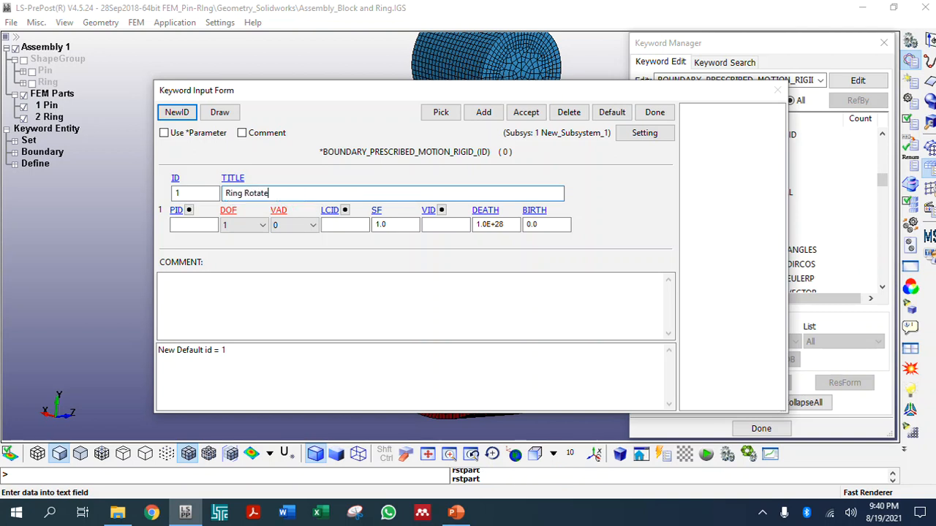
{"action": "left_click", "coordinate": [177, 209]}
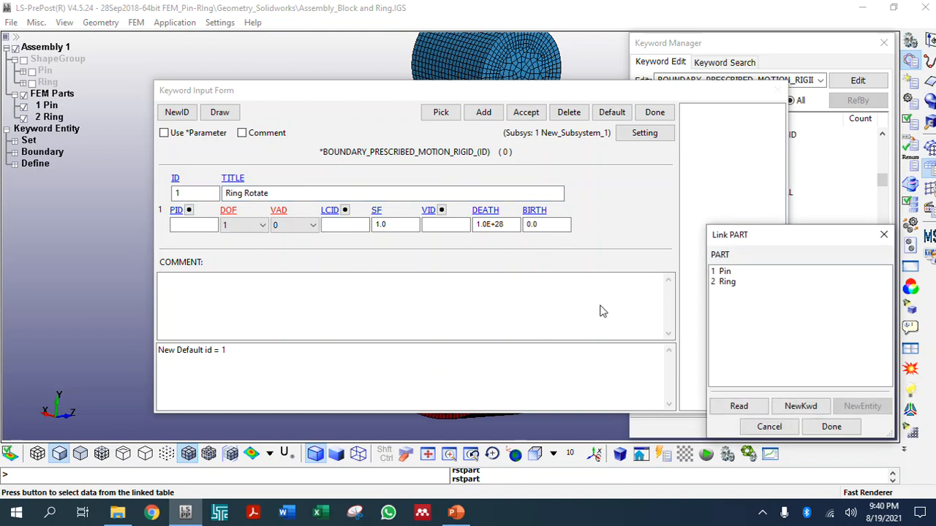
{"action": "left_click", "coordinate": [722, 283]}
{"action": "left_click", "coordinate": [831, 427]}
Step: Set the DOF of the Ring Rotate motion to 7, z-rotational, checking the option against the DOF descriptions
{"action": "left_click", "coordinate": [245, 226]}
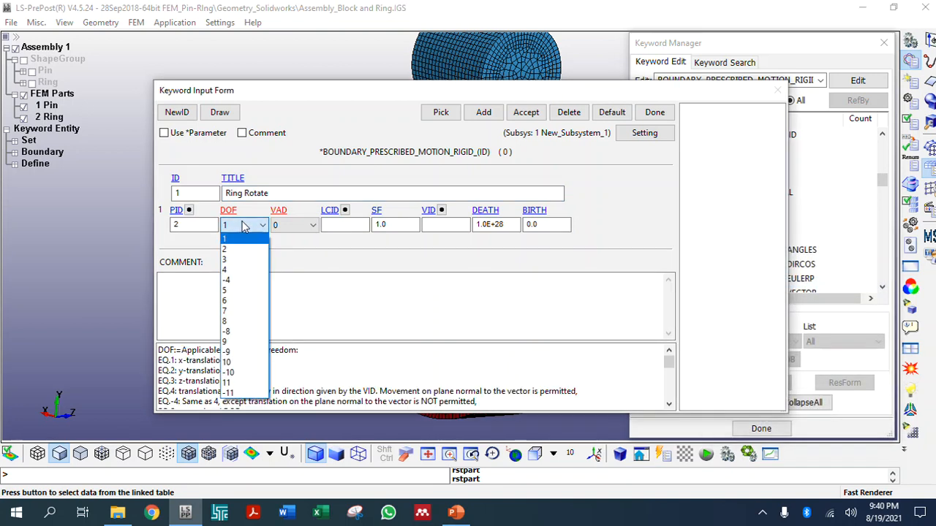
{"action": "left_click", "coordinate": [244, 239]}
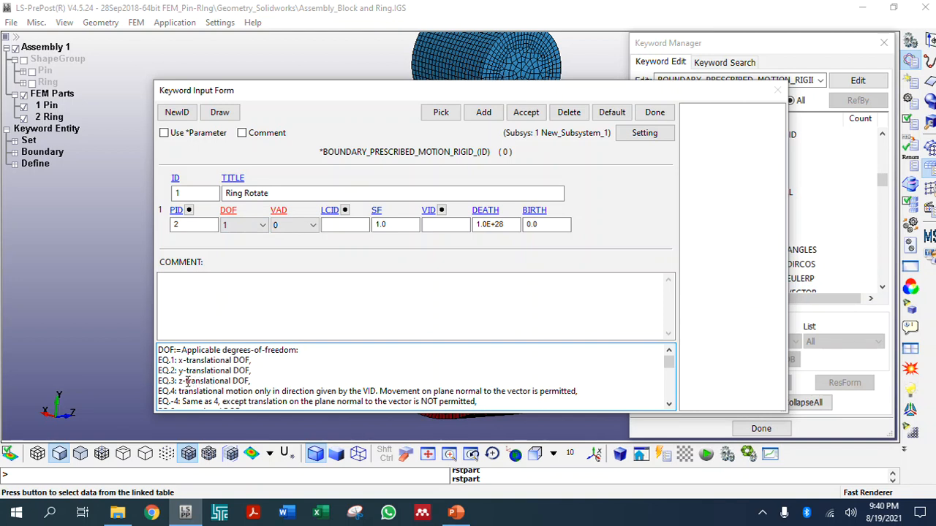
{"action": "scroll", "coordinate": [187, 382], "scroll_direction": "down", "scroll_amount": 2}
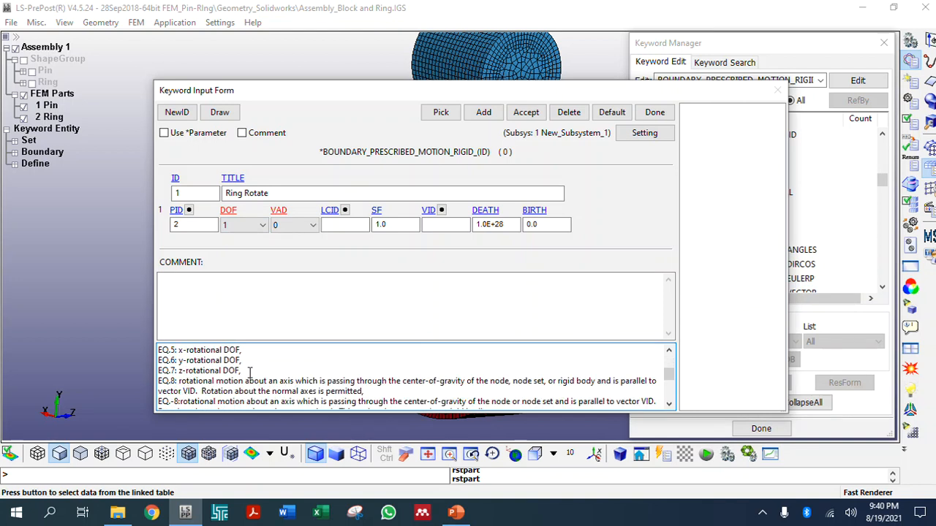
{"action": "left_click_drag", "start_coordinate": [252, 371], "coordinate": [155, 371]}
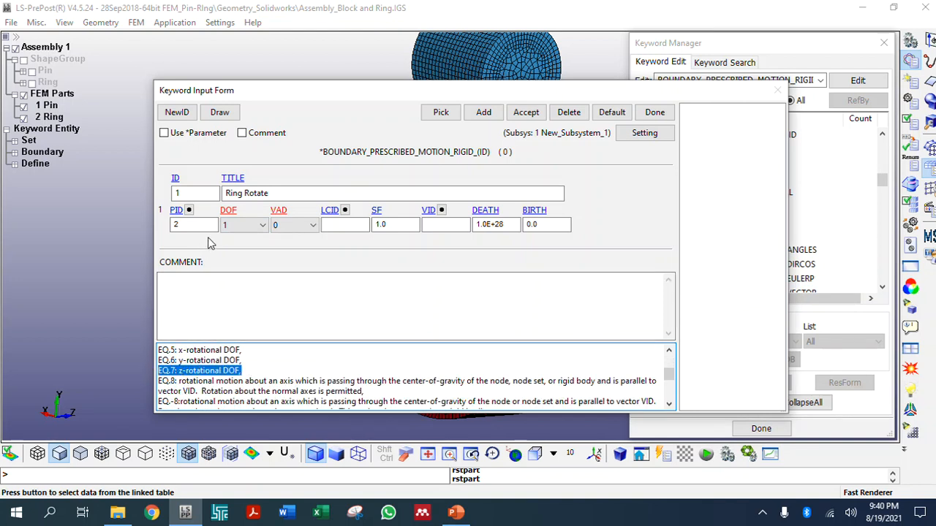
{"action": "left_click", "coordinate": [252, 226]}
{"action": "scroll", "coordinate": [251, 242], "scroll_direction": "up", "scroll_amount": 2}
{"action": "left_click", "coordinate": [241, 310]}
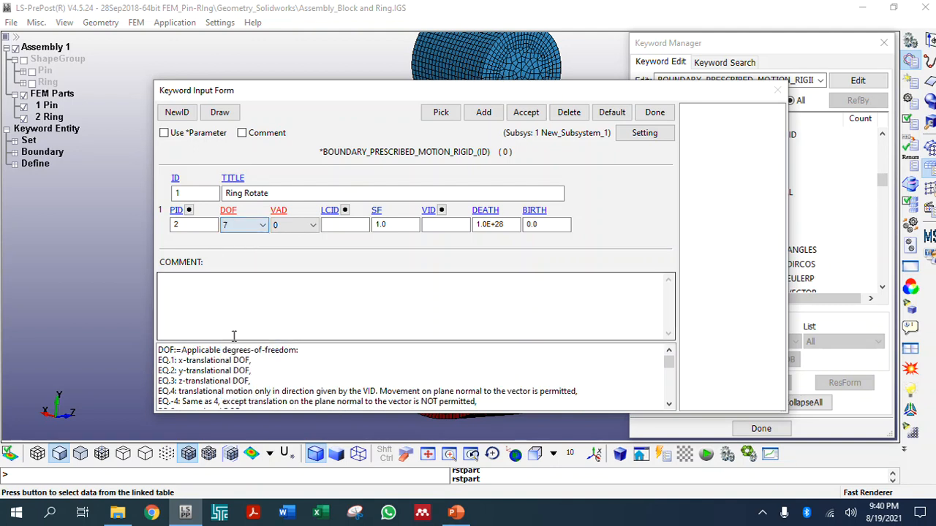
{"action": "scroll", "coordinate": [219, 374], "scroll_direction": "down", "scroll_amount": 1}
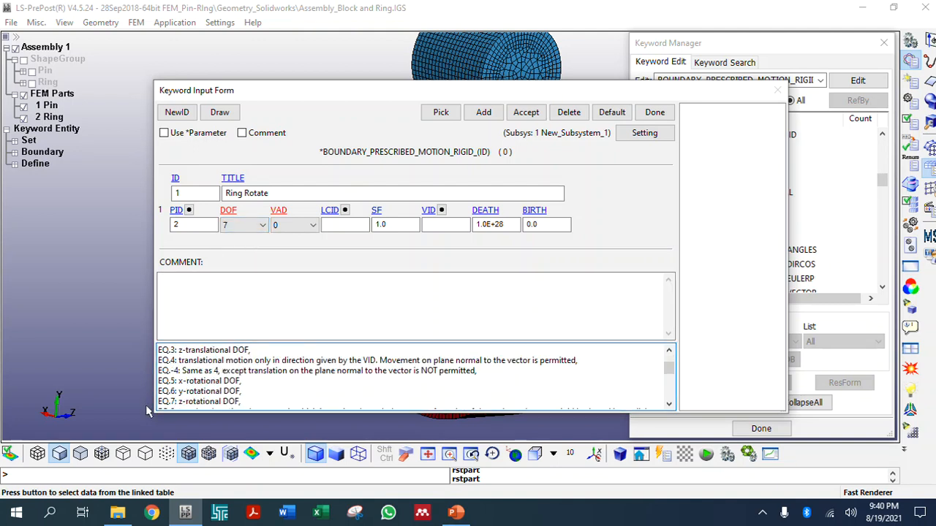
{"action": "left_click_drag", "start_coordinate": [164, 402], "coordinate": [240, 403]}
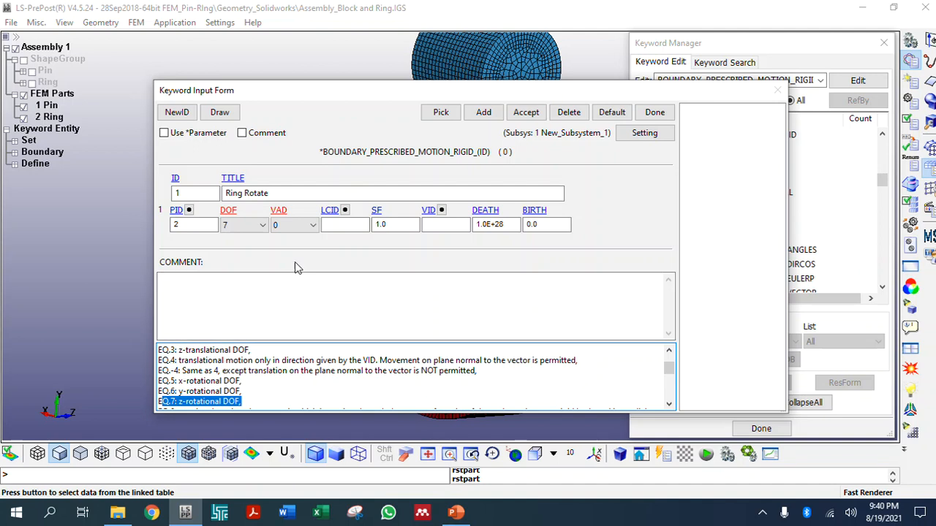
Step: Set VAD to 0 for velocity and link the LCID to load curve 1 Ring Rotate
{"action": "left_click", "coordinate": [294, 226]}
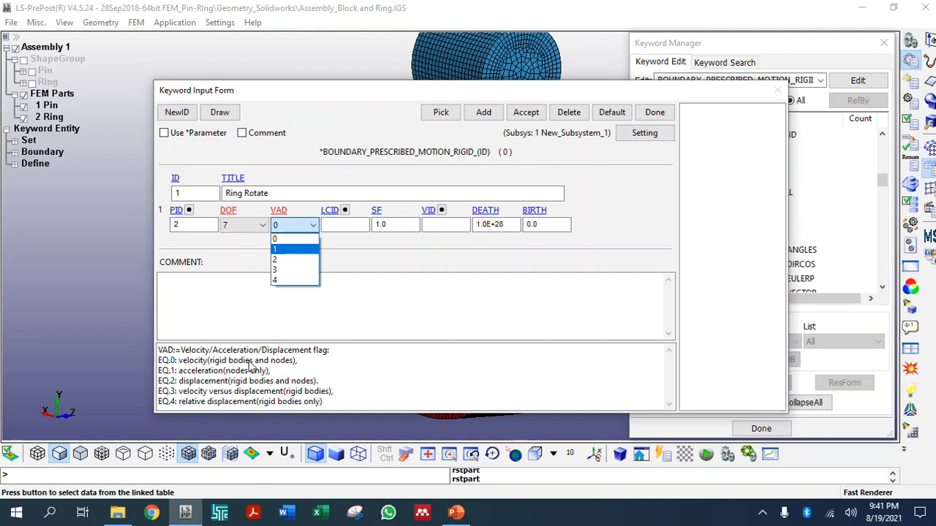
{"action": "left_click", "coordinate": [289, 242]}
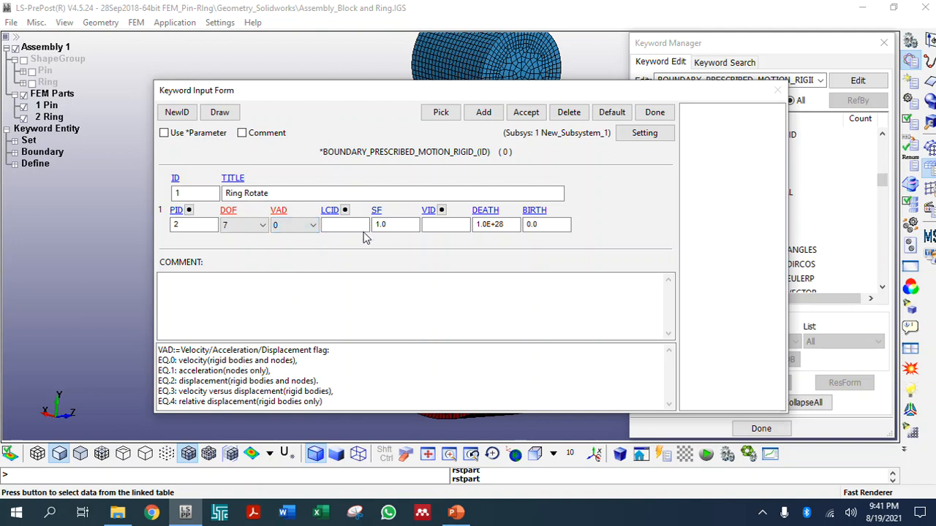
{"action": "left_click", "coordinate": [344, 210]}
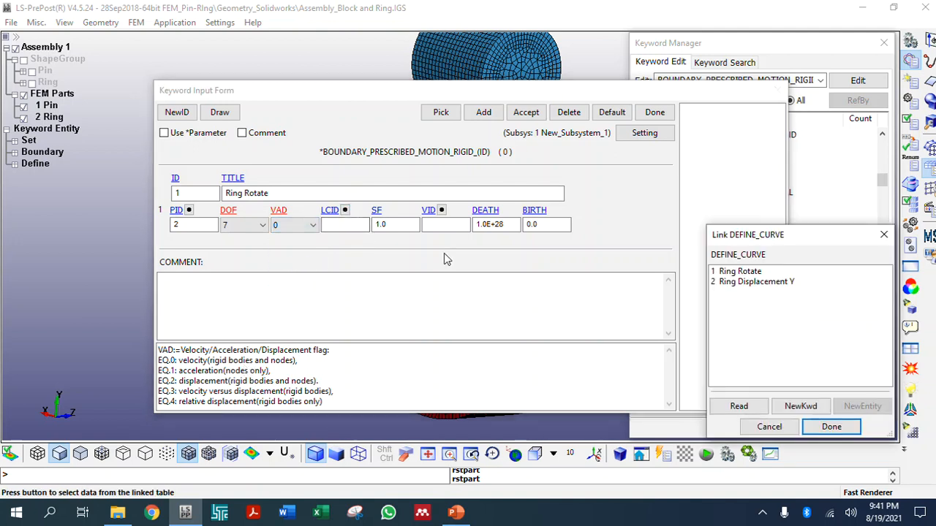
{"action": "left_click", "coordinate": [744, 273]}
{"action": "left_click", "coordinate": [832, 428]}
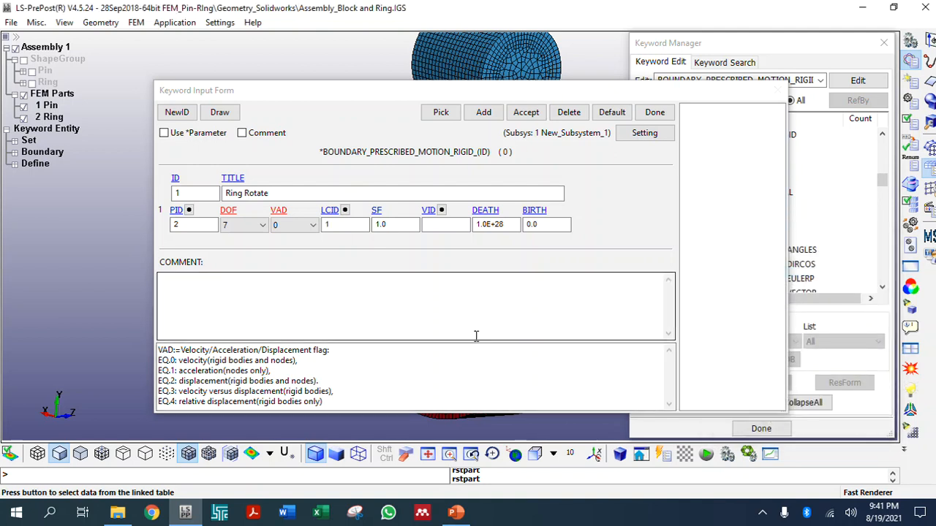
Step: Keep the load curve scale factor SF at 1.0 and accept the Ring Rotate motion
{"action": "double_click", "coordinate": [393, 226]}
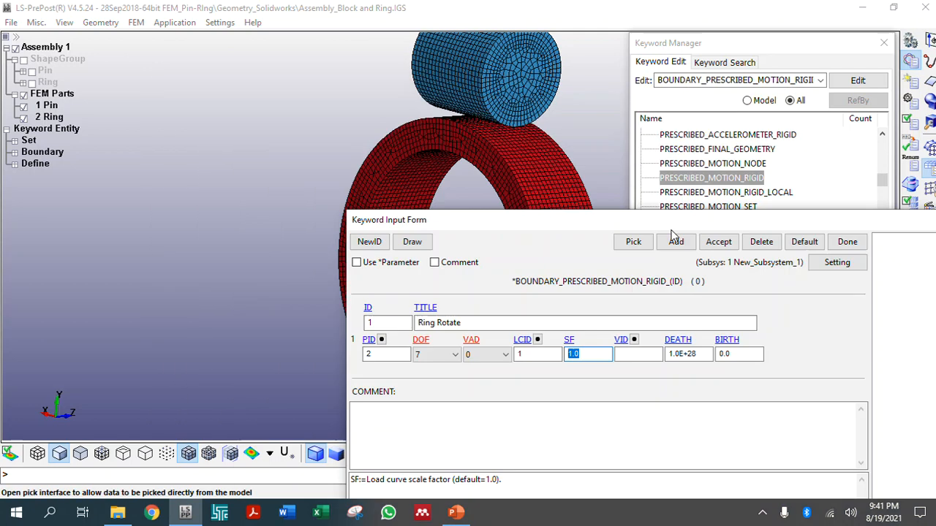
{"action": "left_click_drag", "start_coordinate": [671, 230], "coordinate": [883, 277]}
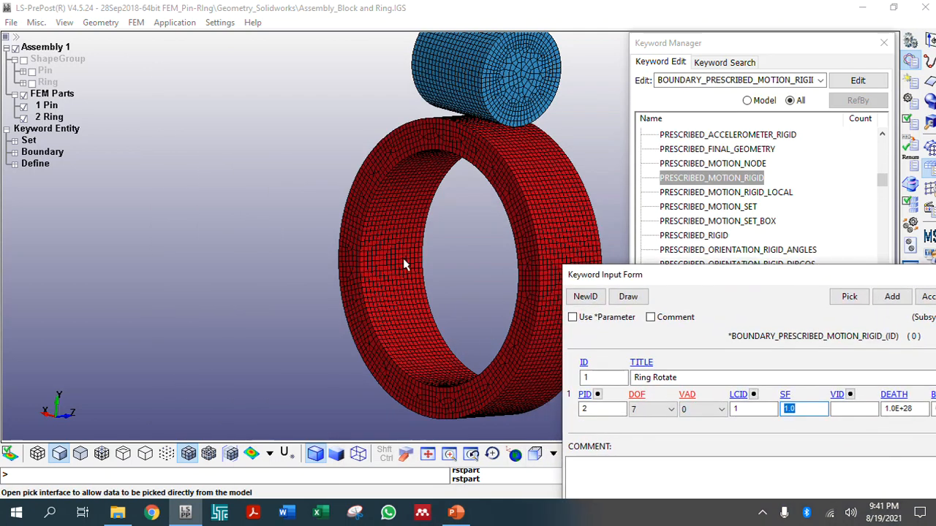
{"action": "left_click", "coordinate": [799, 410]}
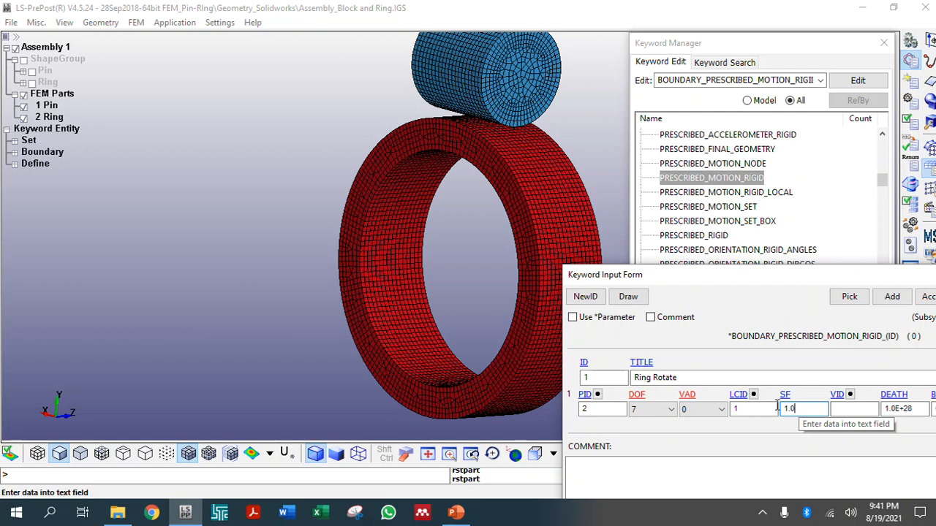
{"action": "double_click", "coordinate": [800, 409]}
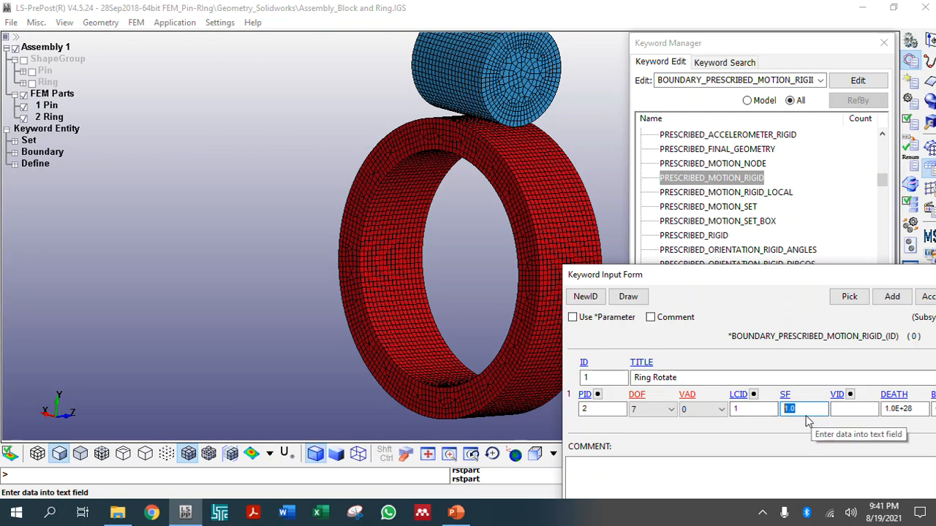
{"action": "left_click", "coordinate": [791, 410]}
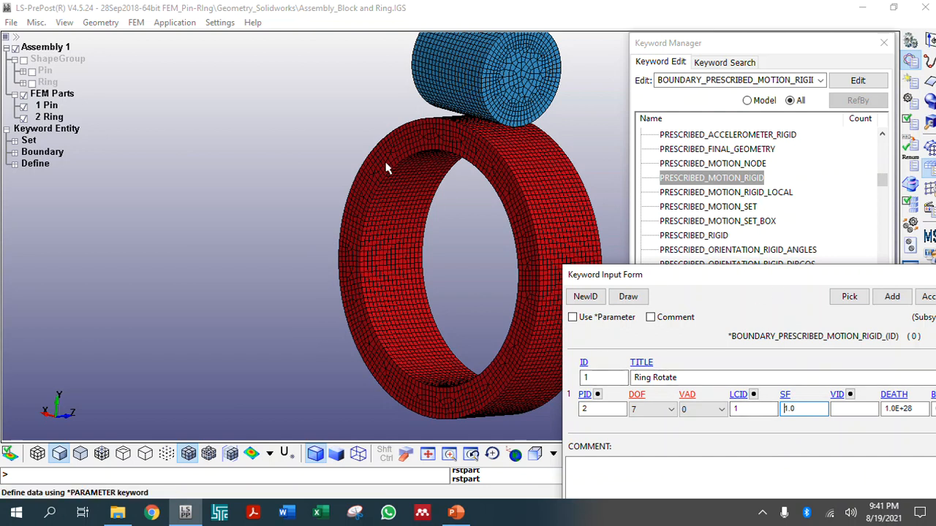
{"action": "left_click_drag", "start_coordinate": [720, 283], "coordinate": [373, 214]}
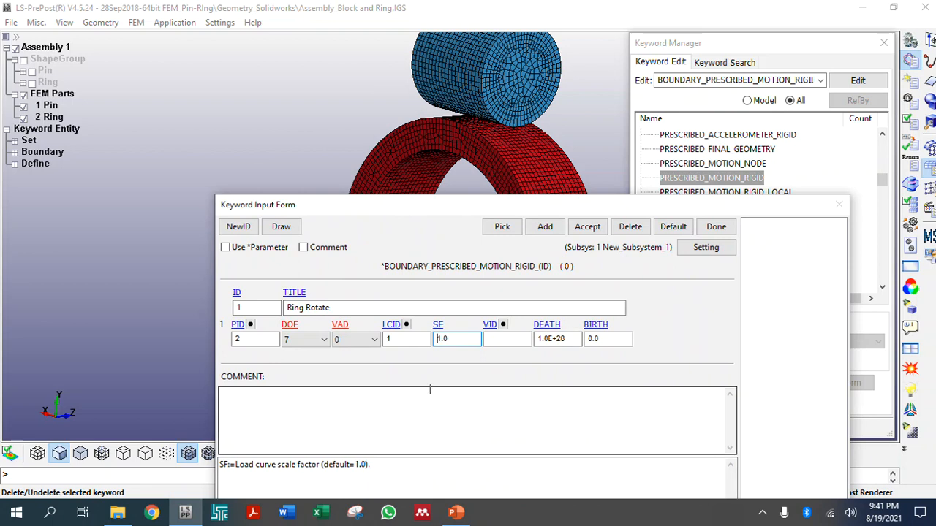
{"action": "left_click", "coordinate": [438, 340]}
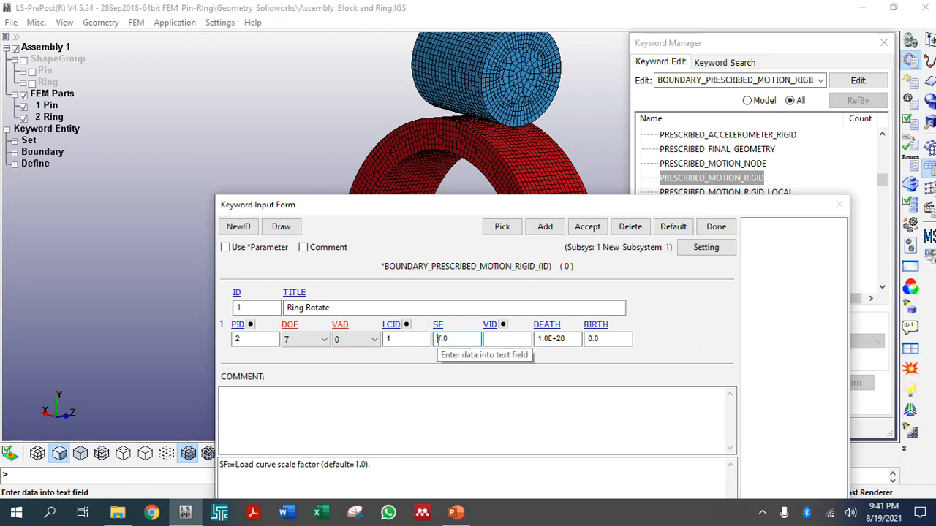
{"action": "left_click", "coordinate": [588, 227]}
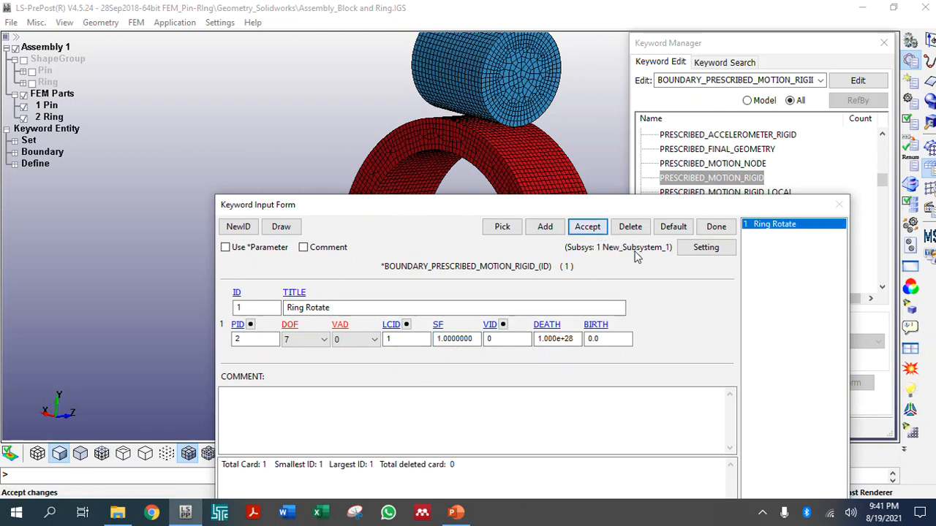
Step: Start prescribed rigid motion ID 2 with the title Ring Displacement Y and link its PID to part 2 Ring
{"action": "left_click", "coordinate": [232, 227]}
{"action": "left_click_drag", "start_coordinate": [256, 309], "coordinate": [222, 307]}
{"action": "type", "text": "2"}
{"action": "key", "text": "Tab"}
{"action": "left_click_drag", "start_coordinate": [305, 308], "coordinate": [356, 308]}
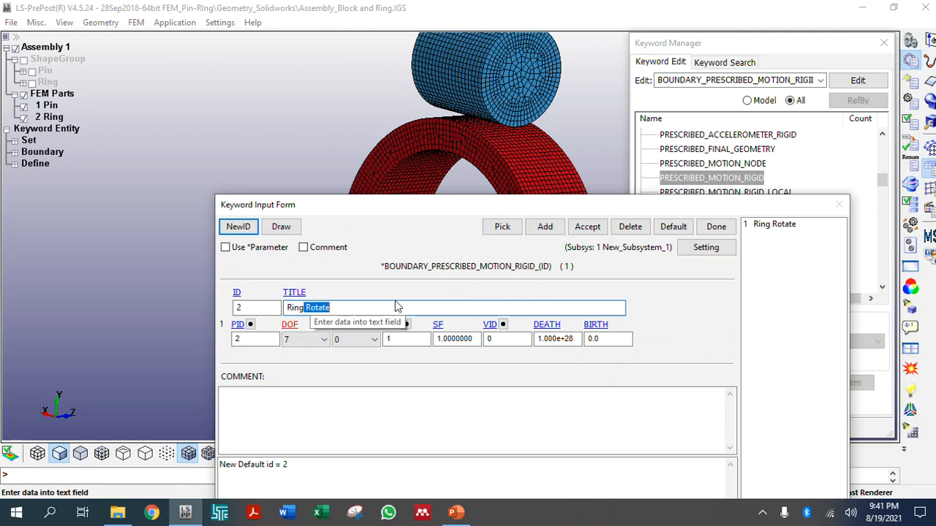
{"action": "key", "text": "BackSpace"}
{"action": "type", "text": "Displacemen"}
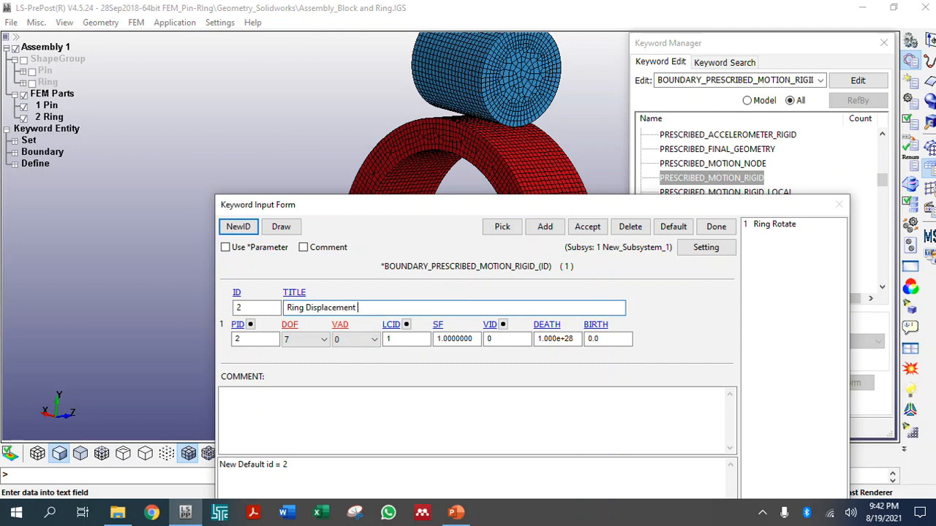
{"action": "type", "text": "t Y"}
{"action": "left_click", "coordinate": [238, 325]}
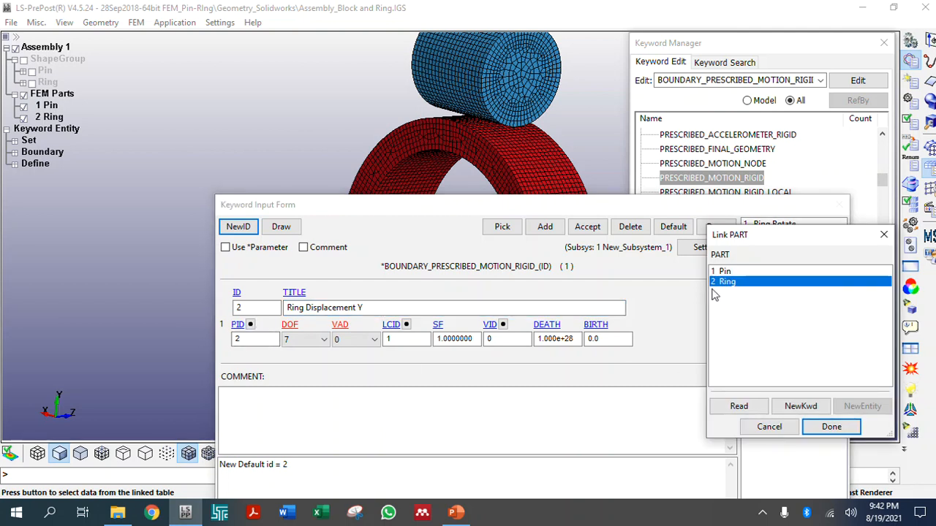
{"action": "left_click", "coordinate": [832, 427]}
Step: Set the DOF of the Ring Displacement Y motion to 2, y-translational
{"action": "left_click", "coordinate": [317, 340]}
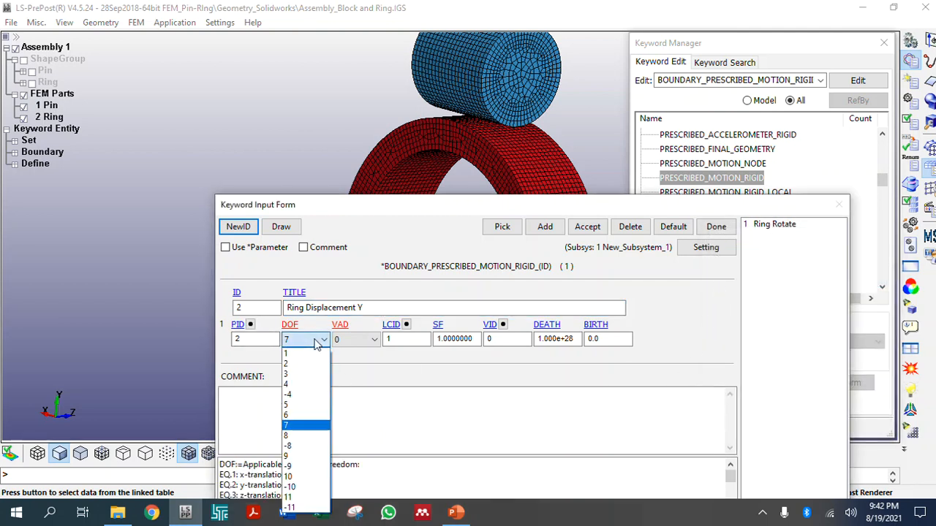
{"action": "left_click", "coordinate": [303, 425]}
{"action": "left_click_drag", "start_coordinate": [333, 208], "coordinate": [274, 86]}
{"action": "left_click", "coordinate": [248, 216]}
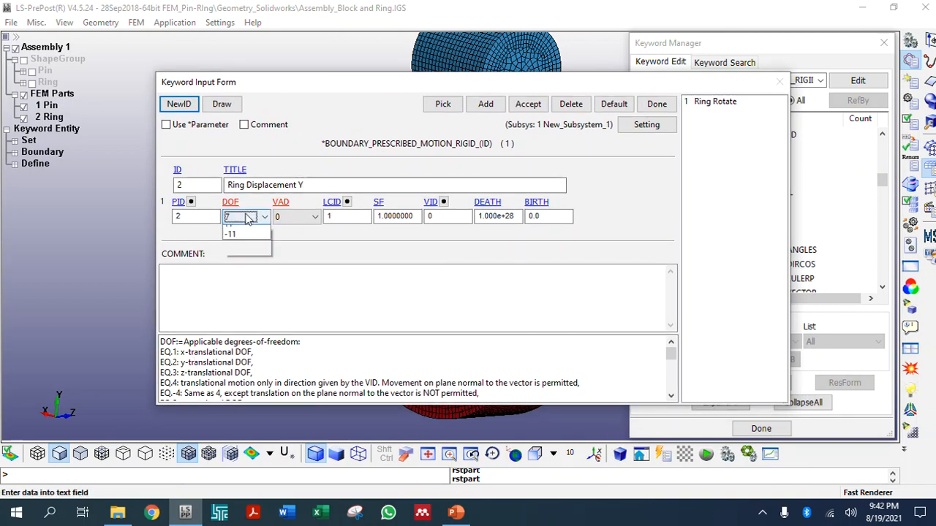
{"action": "left_click", "coordinate": [240, 242]}
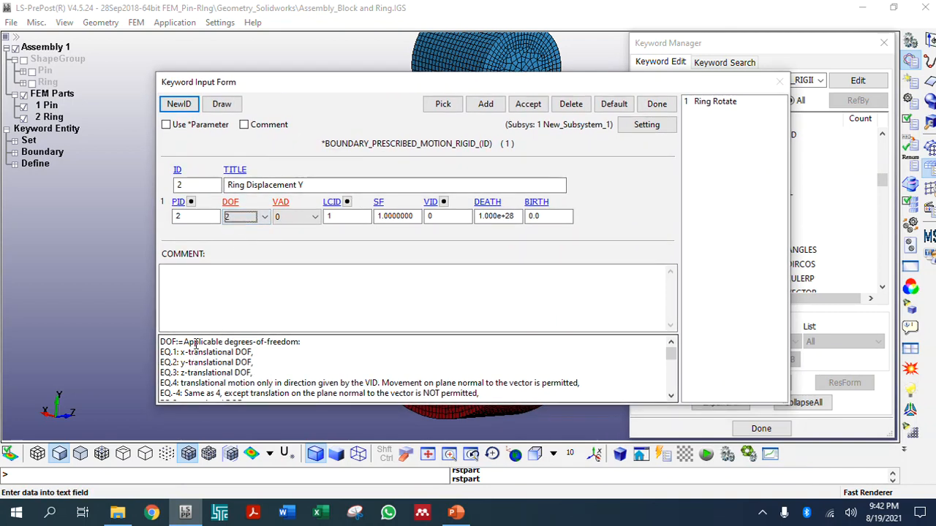
Step: Set VAD to 2 for displacement and link the LCID to load curve 2 Ring Displacement Y
{"action": "left_click", "coordinate": [292, 218]}
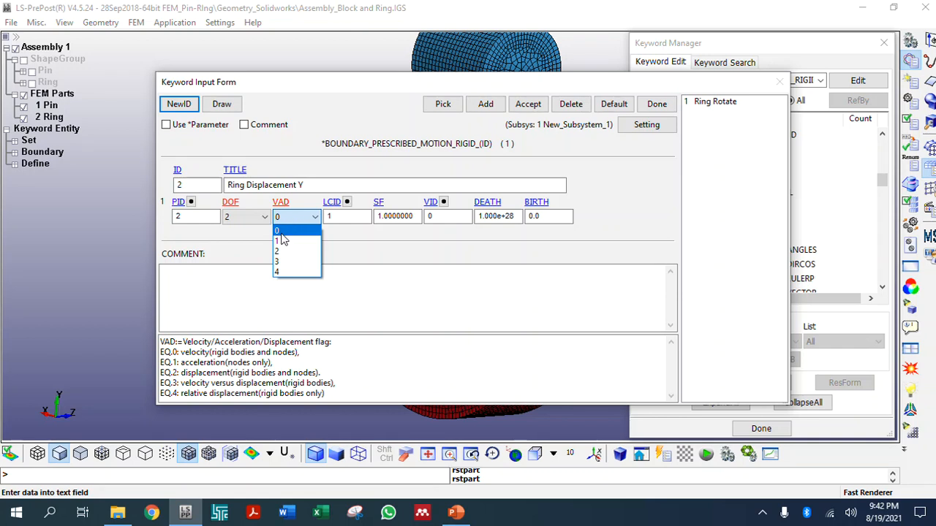
{"action": "left_click", "coordinate": [278, 252]}
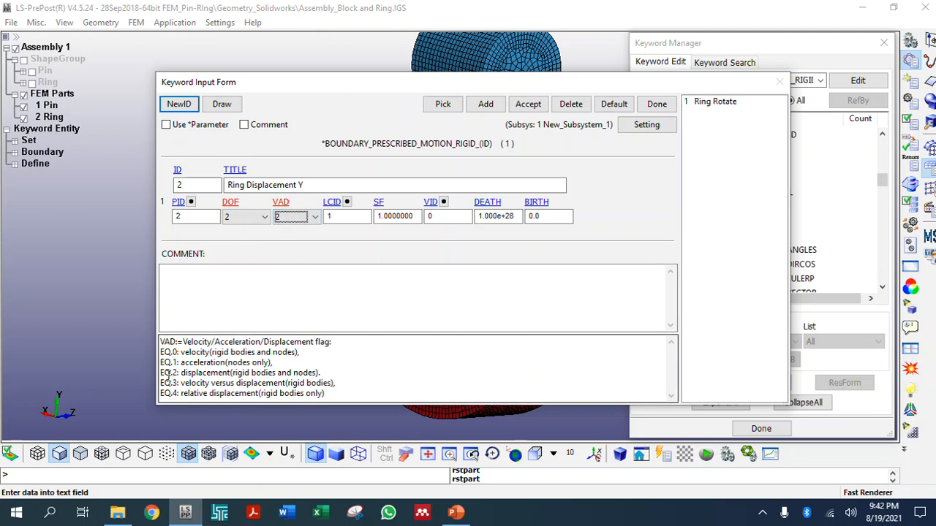
{"action": "left_click_drag", "start_coordinate": [166, 373], "coordinate": [320, 373]}
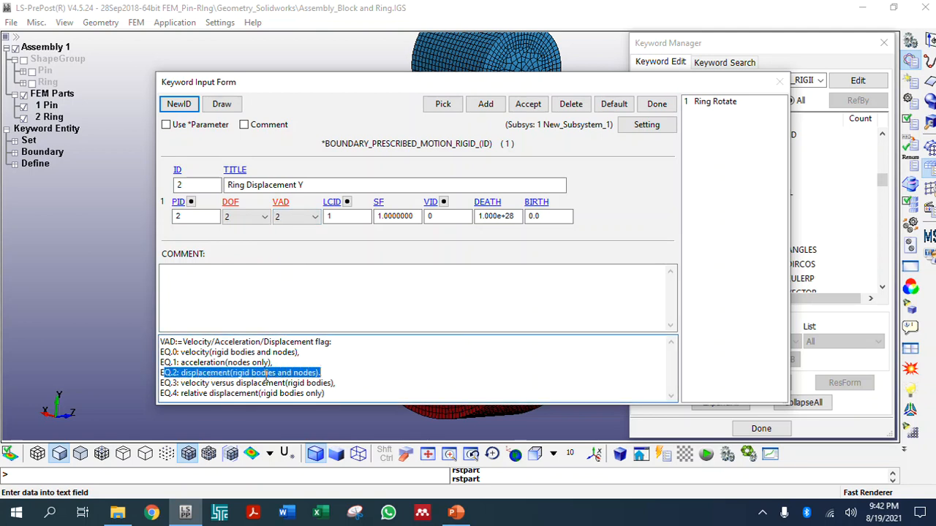
{"action": "double_click", "coordinate": [351, 213]}
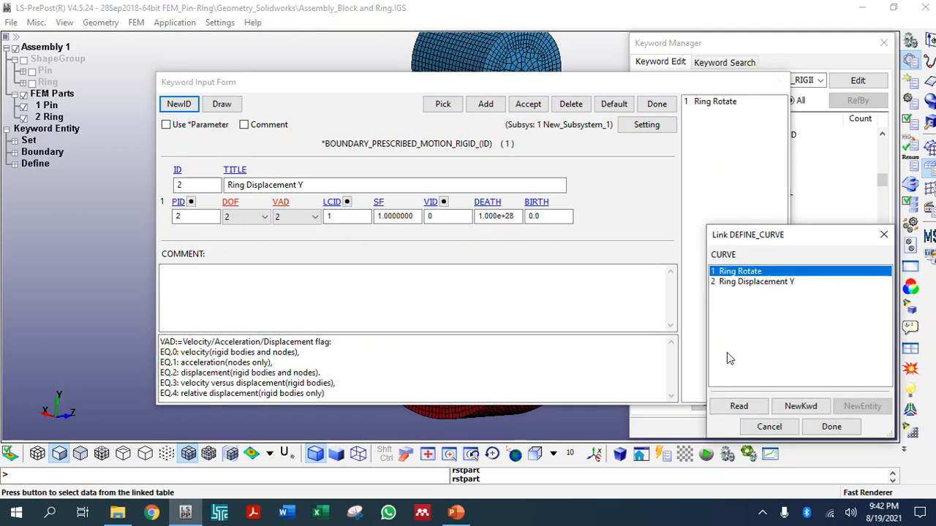
{"action": "left_click", "coordinate": [740, 282]}
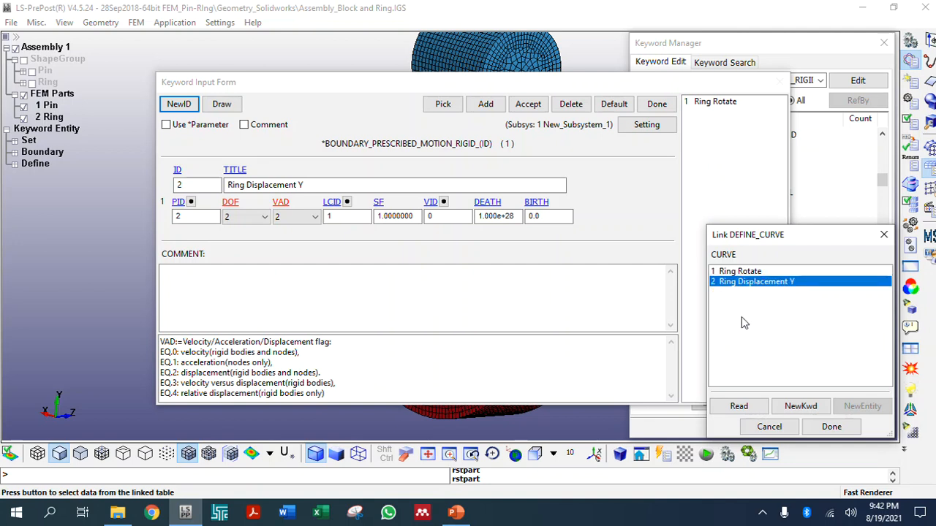
{"action": "left_click", "coordinate": [831, 426]}
Step: Set the scale factor SF to 1, then accept the Ring Displacement Y motion and close its input form
{"action": "left_click", "coordinate": [392, 218]}
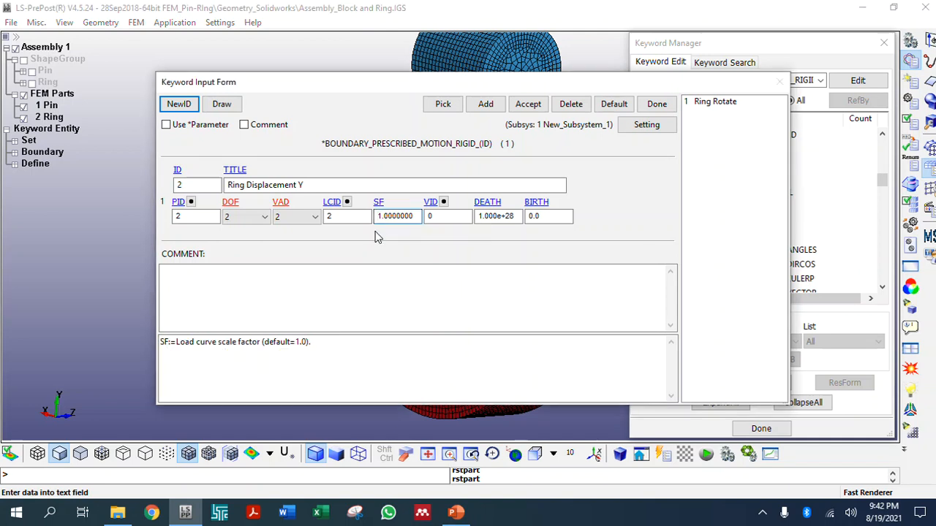
{"action": "double_click", "coordinate": [415, 215]}
{"action": "type", "text": "2"}
{"action": "left_click_drag", "start_coordinate": [397, 217], "coordinate": [362, 217]}
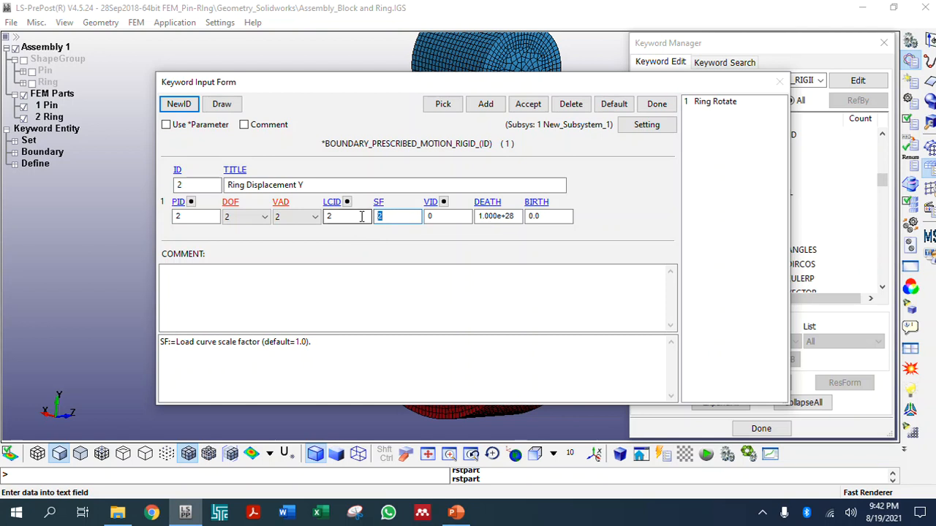
{"action": "type", "text": "1"}
{"action": "left_click_drag", "start_coordinate": [424, 82], "coordinate": [850, 115]}
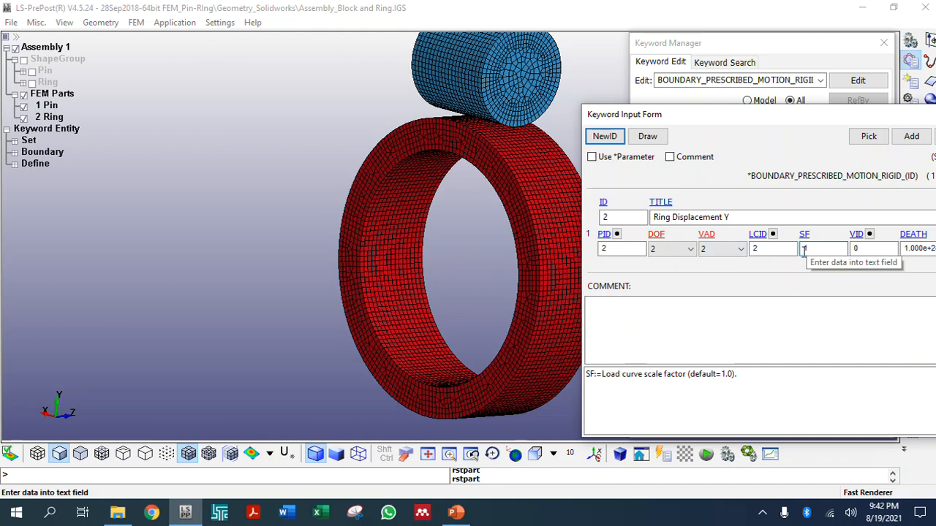
{"action": "left_click_drag", "start_coordinate": [790, 117], "coordinate": [291, 111]}
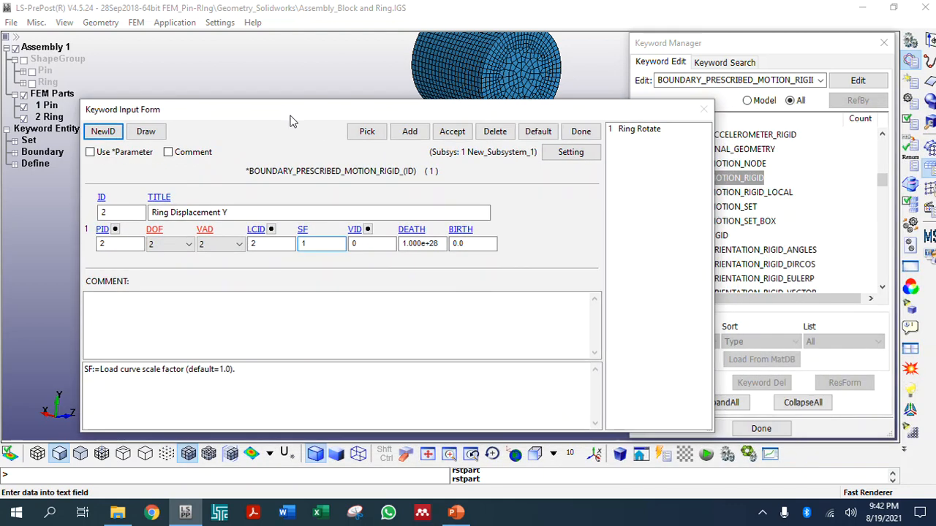
{"action": "left_click", "coordinate": [454, 131]}
{"action": "left_click", "coordinate": [582, 132]}
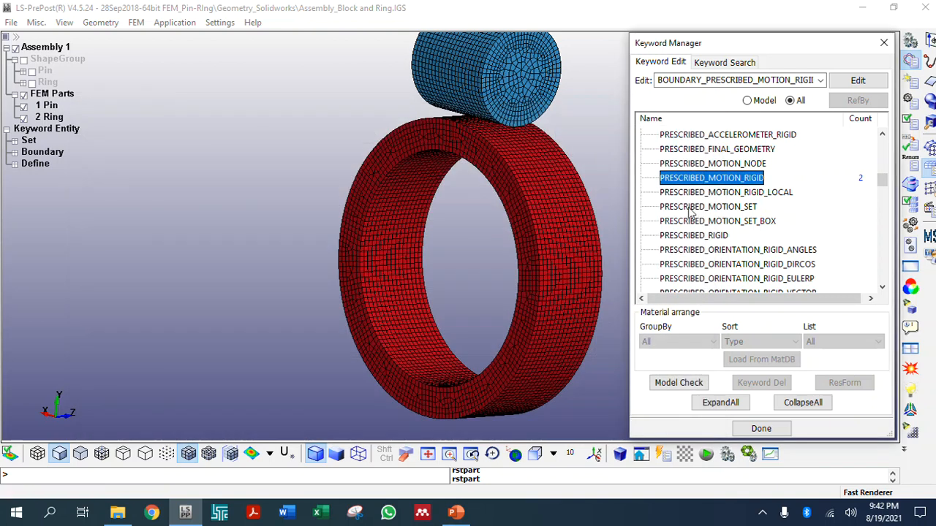
Step: Collapse the keyword list and expand the MAT keyword group
{"action": "left_click", "coordinate": [793, 403]}
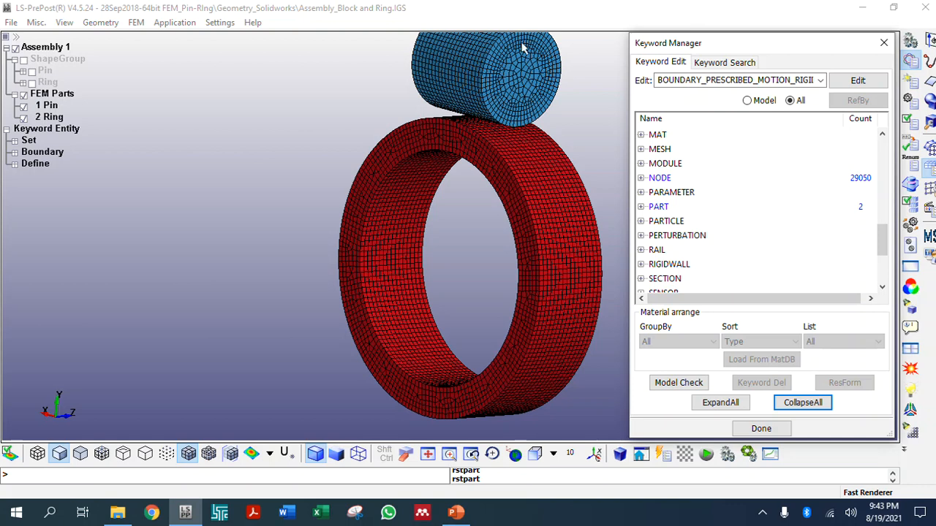
{"action": "scroll", "coordinate": [729, 282], "scroll_direction": "down", "scroll_amount": 3}
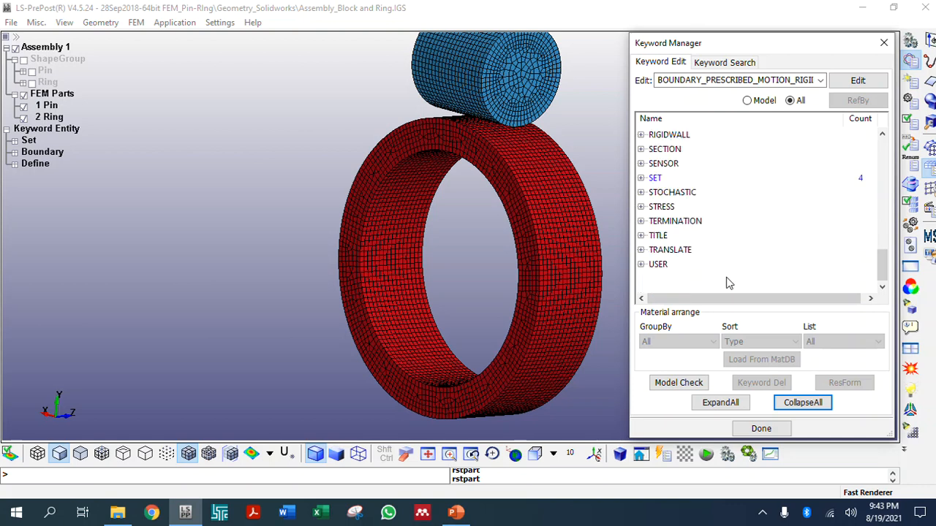
{"action": "left_click", "coordinate": [780, 224]}
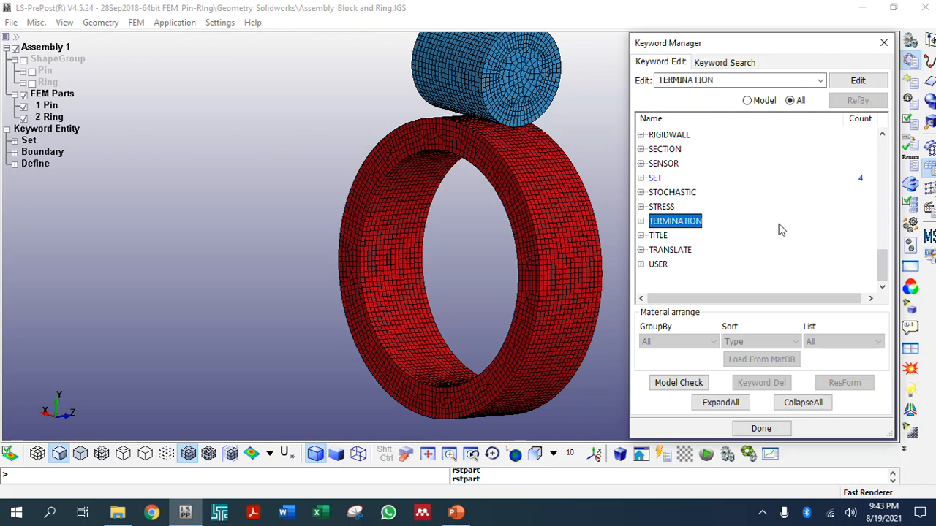
{"action": "scroll", "coordinate": [780, 226], "scroll_direction": "up", "scroll_amount": 8}
{"action": "scroll", "coordinate": [679, 255], "scroll_direction": "down", "scroll_amount": 4}
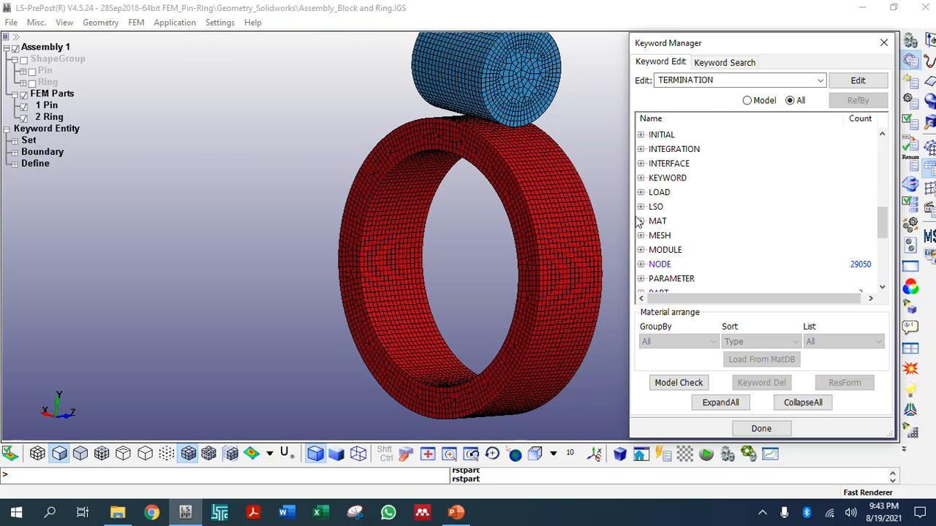
{"action": "left_click", "coordinate": [641, 221]}
{"action": "left_click", "coordinate": [657, 221]}
{"action": "scroll", "coordinate": [703, 221], "scroll_direction": "down", "scroll_amount": 3}
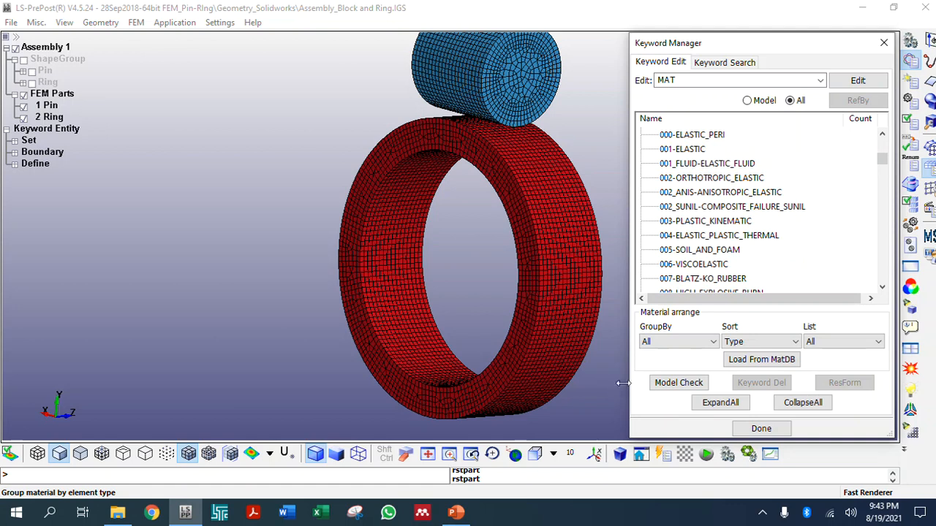
Step: Open the MAT keyword 020-RIGID for input and start material ID 1 with the title Rigid
{"action": "scroll", "coordinate": [688, 259], "scroll_direction": "down", "scroll_amount": 3}
{"action": "scroll", "coordinate": [687, 259], "scroll_direction": "down", "scroll_amount": 5}
{"action": "left_click", "coordinate": [676, 221]}
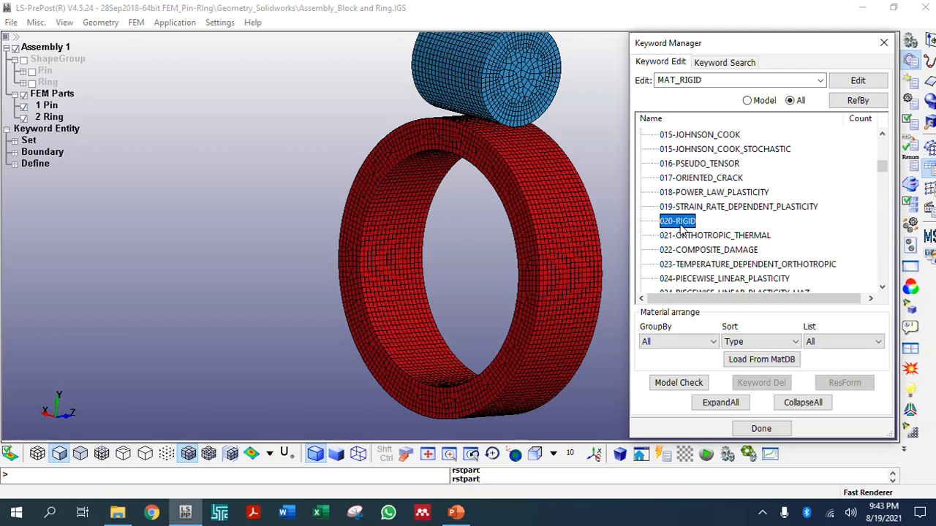
{"action": "double_click", "coordinate": [672, 222]}
{"action": "left_click", "coordinate": [191, 194]}
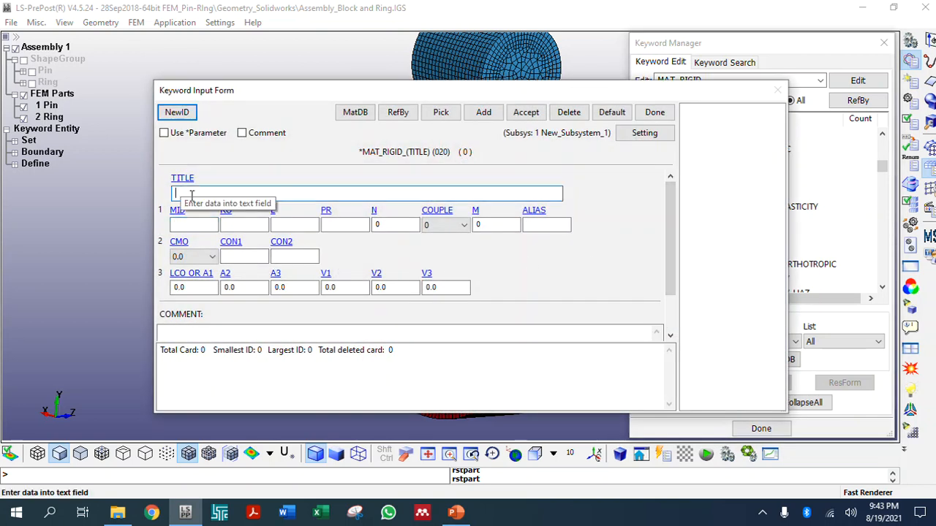
{"action": "left_click", "coordinate": [183, 113]}
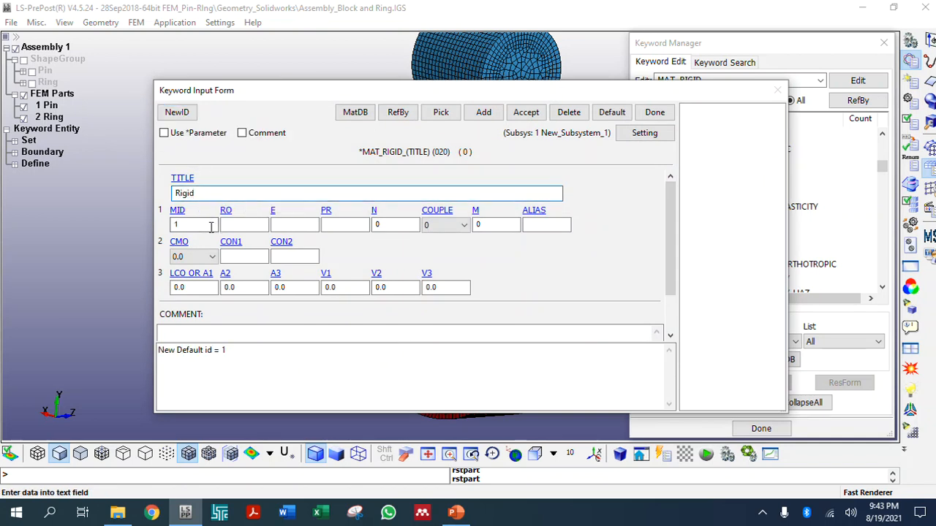
Step: Switch to PowerPoint and look up the mass density for RO in the general material properties on slide 5
{"action": "left_click", "coordinate": [237, 224]}
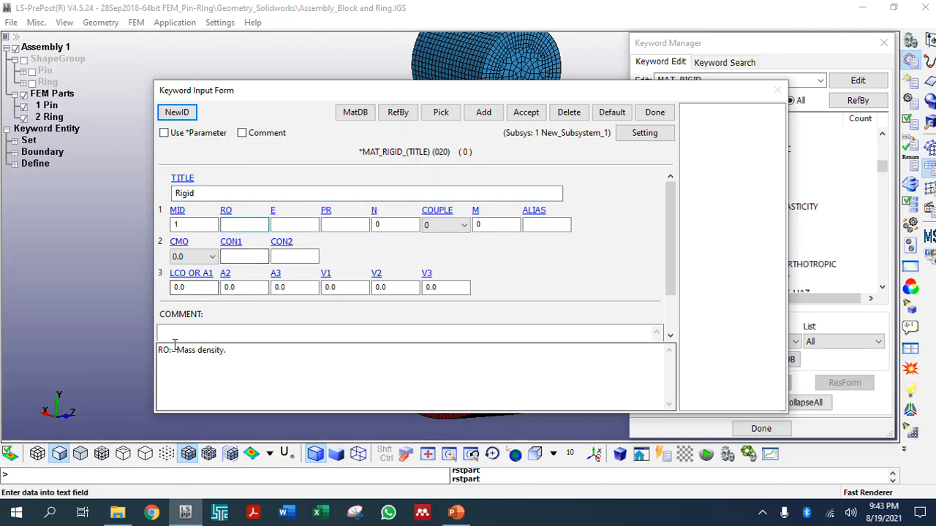
{"action": "left_click", "coordinate": [455, 514]}
{"action": "left_click", "coordinate": [85, 421]}
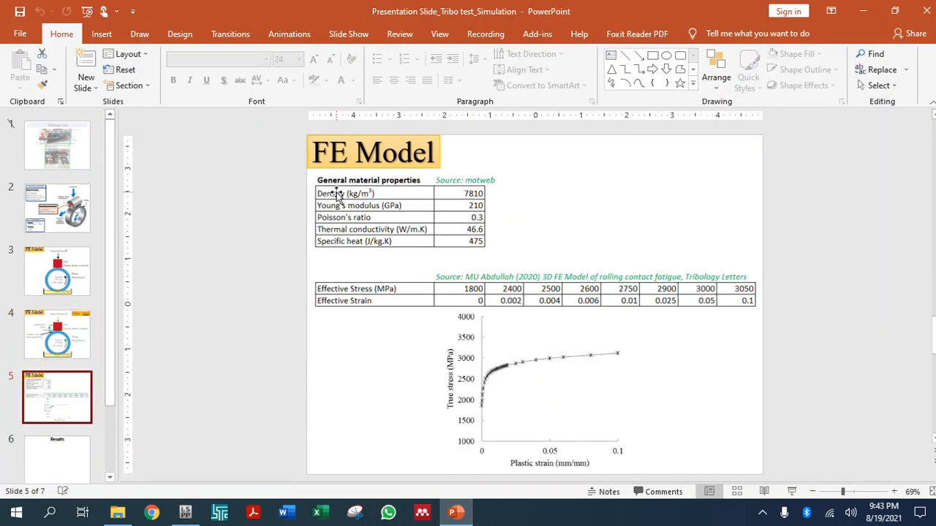
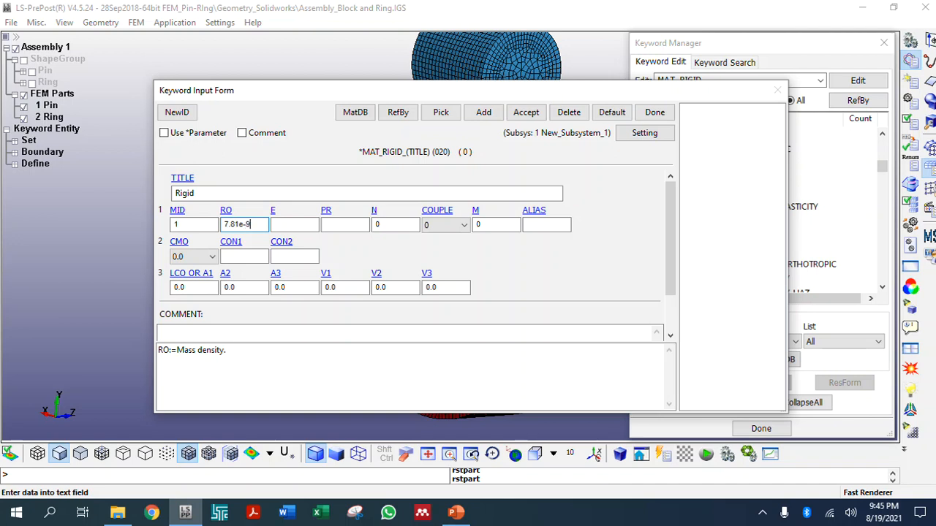
Step: Set the rigid material's Young's modulus E to 210e3 and Poisson's ratio PR to 0.3
{"action": "left_click", "coordinate": [289, 225]}
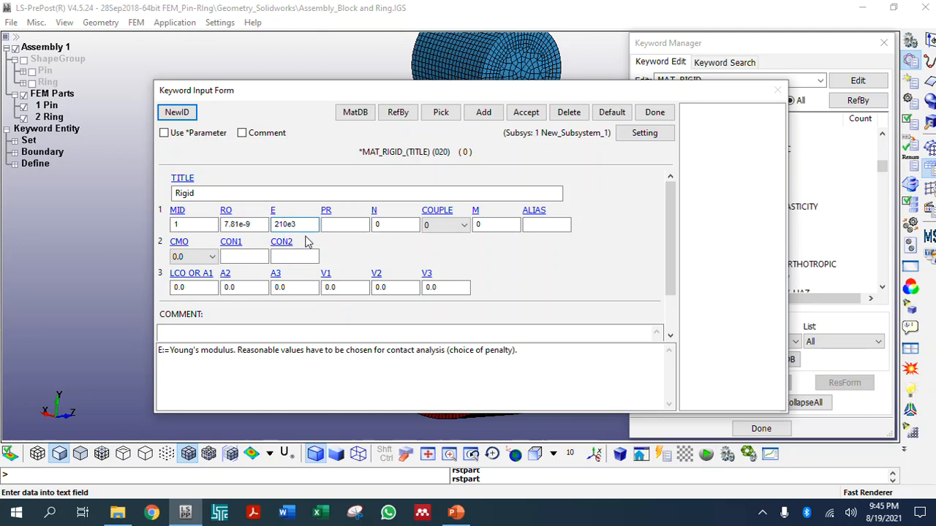
{"action": "left_click", "coordinate": [328, 225]}
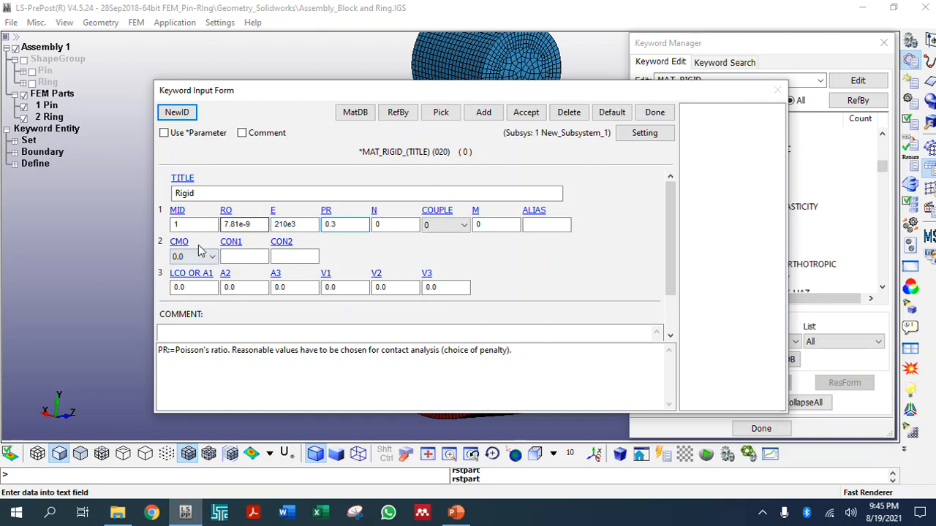
{"action": "left_click", "coordinate": [284, 225]}
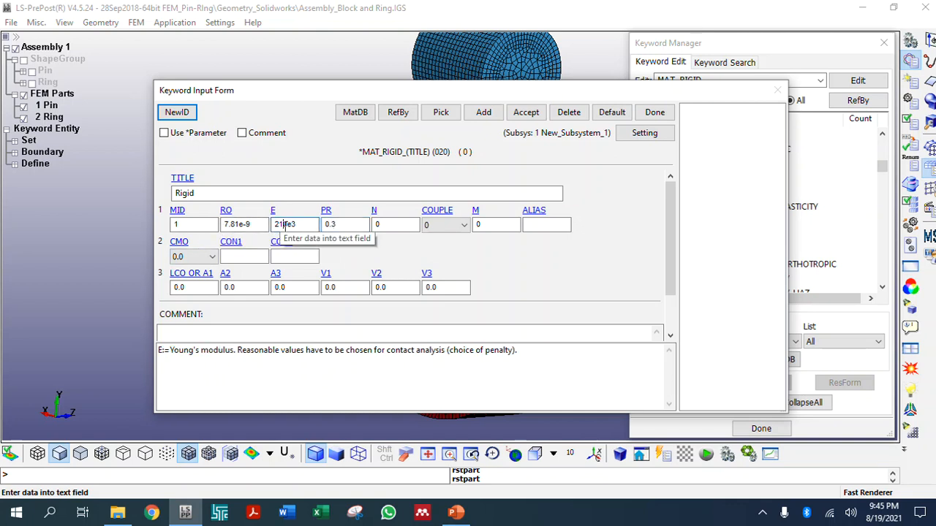
{"action": "left_click", "coordinate": [340, 225]}
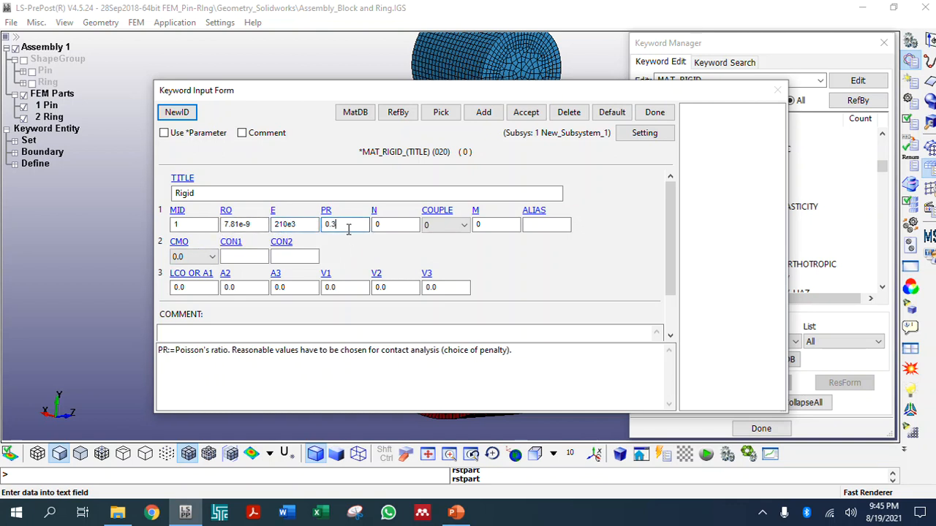
{"action": "left_click", "coordinate": [397, 226]}
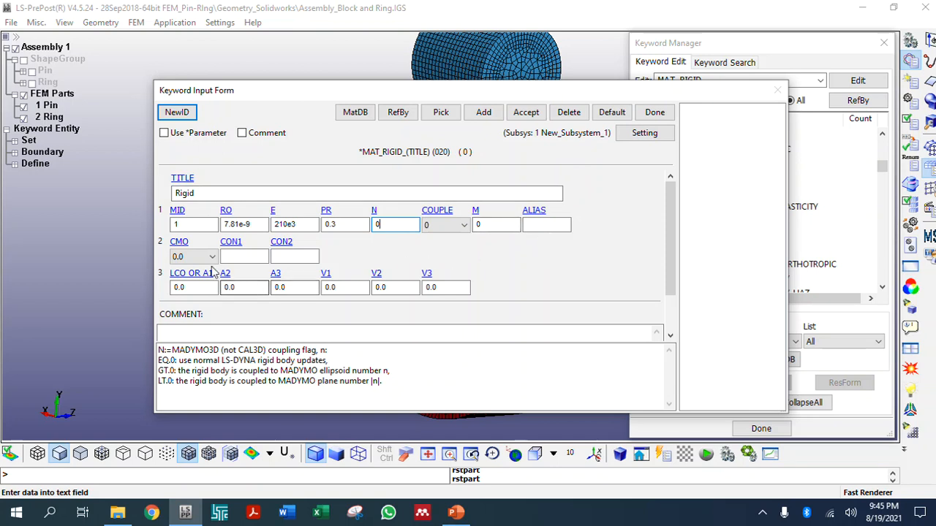
Step: Set the rigid material's center of mass constraint option CMO to 1.0 for constraints in global directions
{"action": "left_click", "coordinate": [190, 257]}
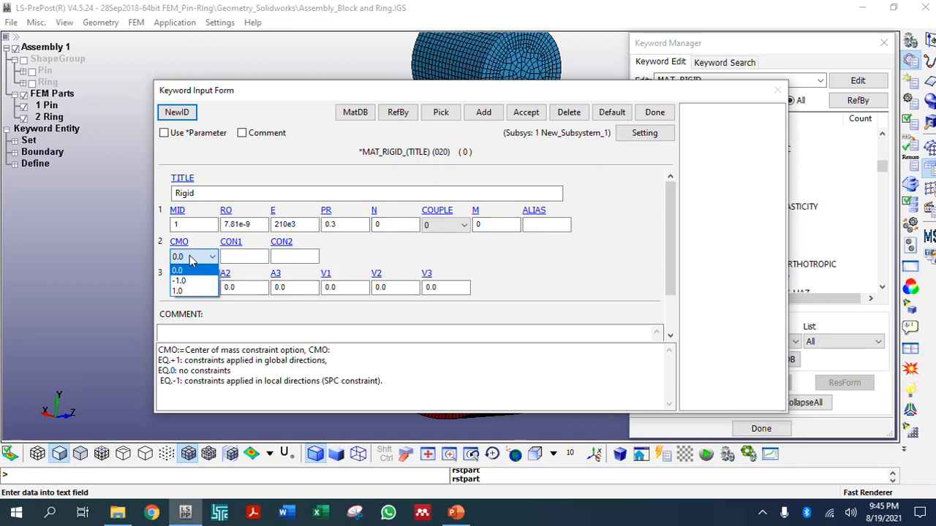
{"action": "left_click", "coordinate": [222, 95]}
{"action": "left_click_drag", "start_coordinate": [212, 100], "coordinate": [660, 111]}
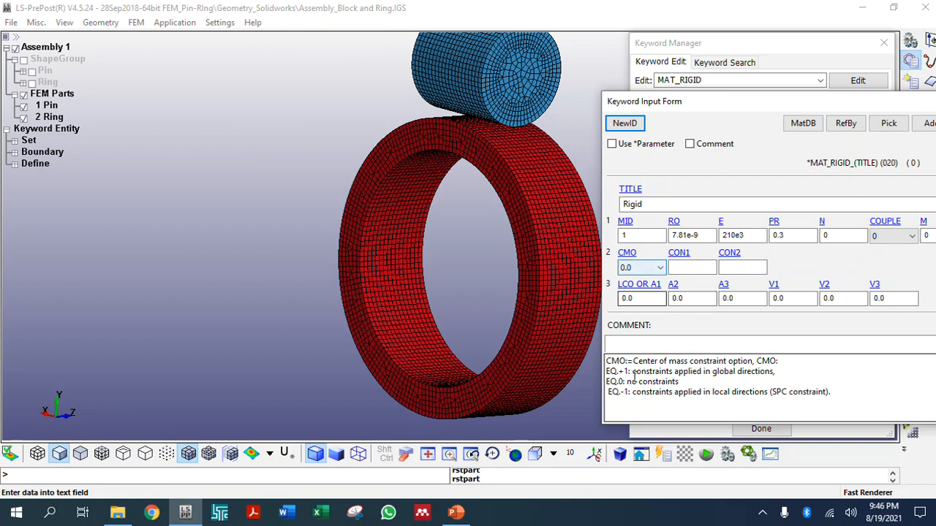
{"action": "left_click_drag", "start_coordinate": [630, 372], "coordinate": [780, 373]}
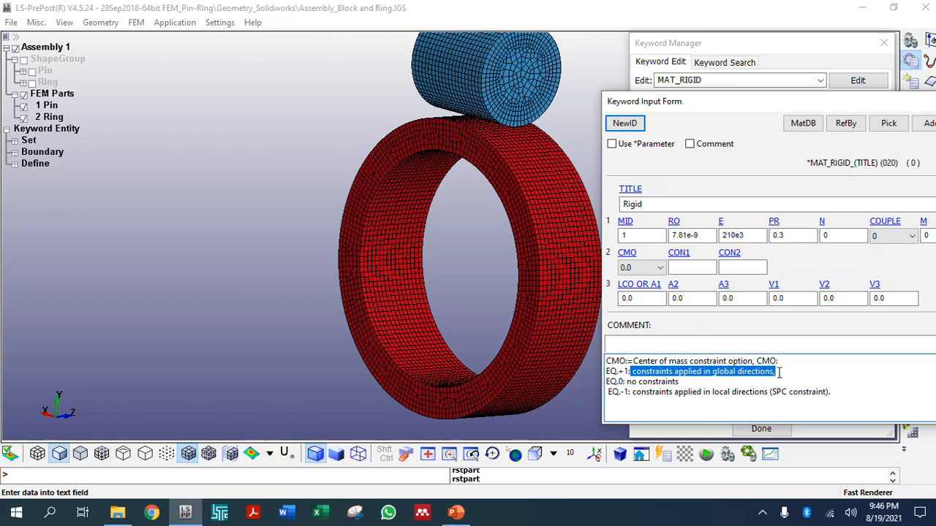
{"action": "left_click", "coordinate": [649, 268]}
{"action": "left_click", "coordinate": [635, 302]}
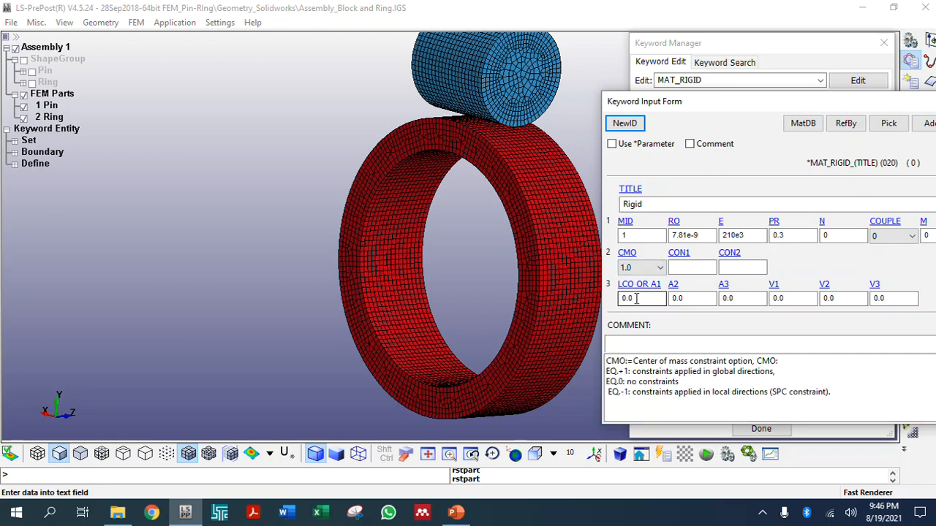
Step: Set CON1 to 6 to constrain the rigid material's z and x displacements
{"action": "left_click", "coordinate": [686, 268]}
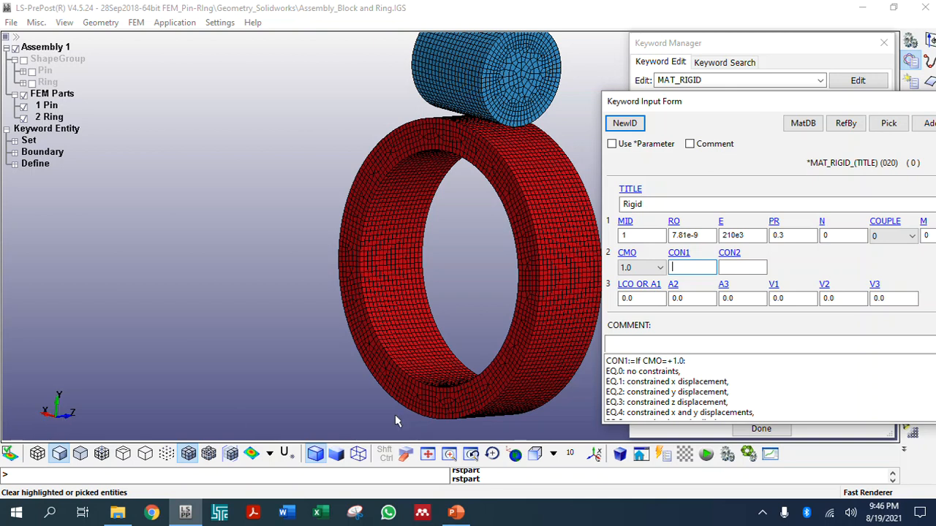
{"action": "scroll", "coordinate": [664, 407], "scroll_direction": "down", "scroll_amount": 1}
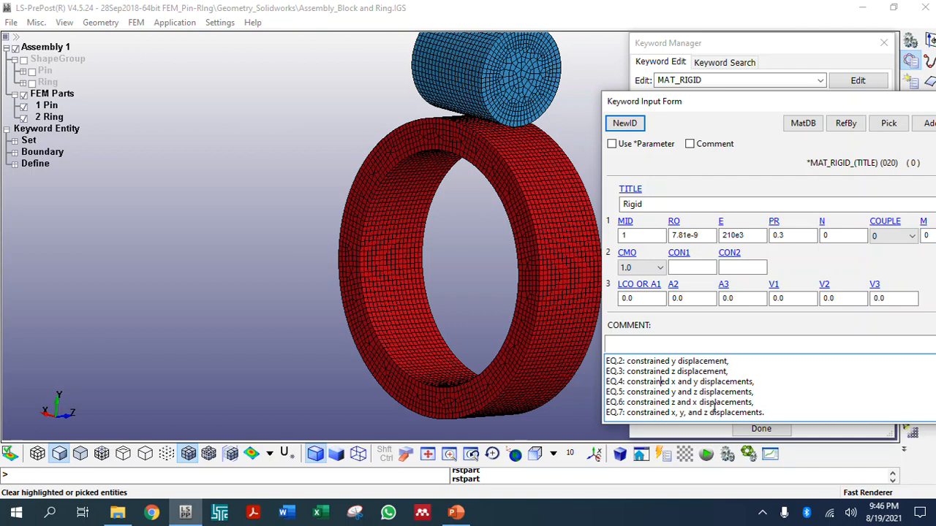
{"action": "left_click_drag", "start_coordinate": [762, 402], "coordinate": [616, 403]}
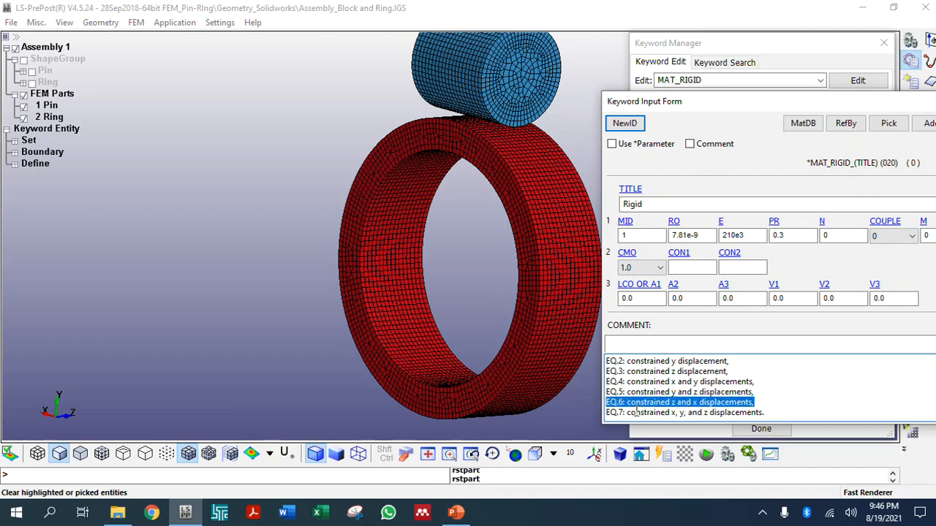
{"action": "left_click", "coordinate": [687, 269]}
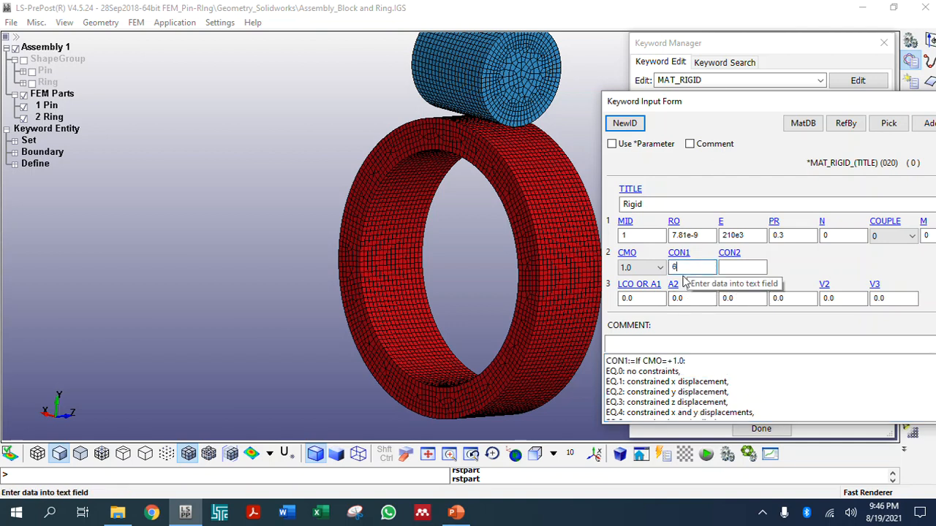
Step: Set CON2 to 4 to constrain x and y rotations, and accept the Rigid material and close its input form
{"action": "left_click", "coordinate": [734, 269]}
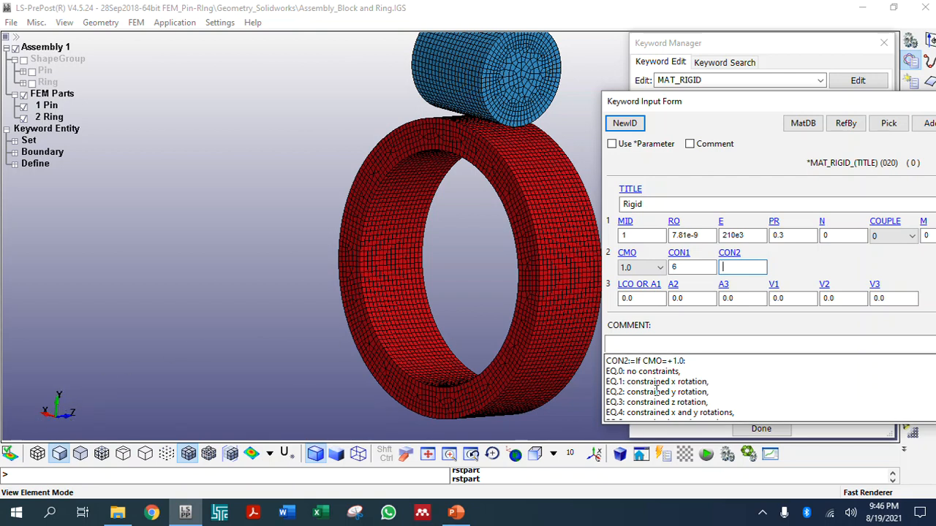
{"action": "scroll", "coordinate": [656, 392], "scroll_direction": "down", "scroll_amount": 1}
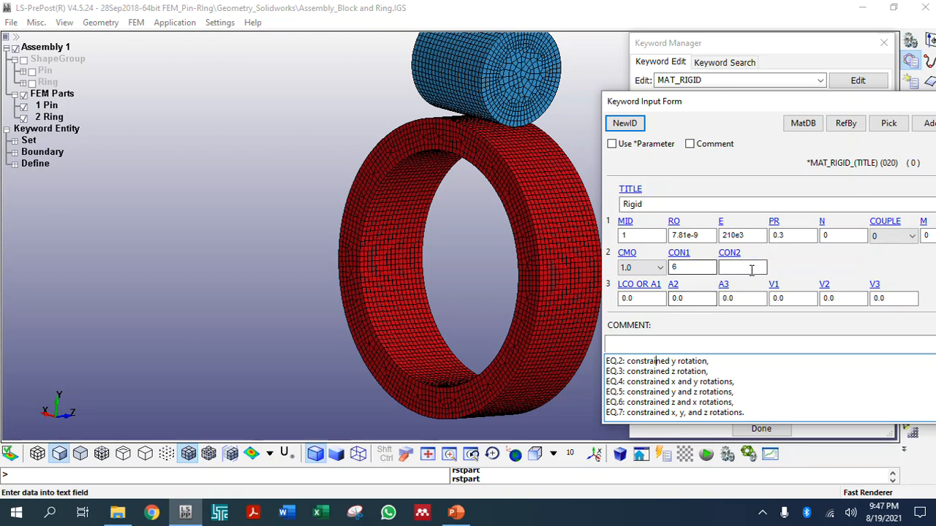
{"action": "left_click_drag", "start_coordinate": [765, 381], "coordinate": [622, 384]}
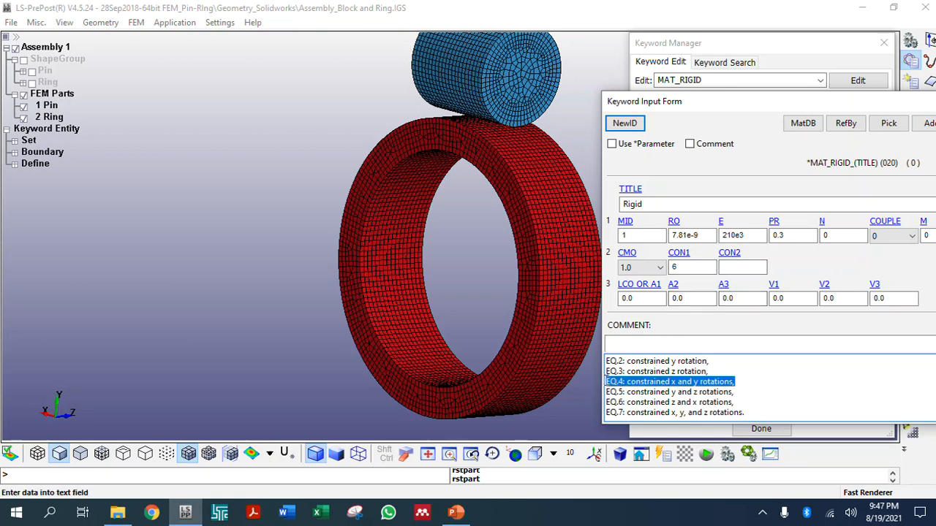
{"action": "left_click", "coordinate": [729, 267]}
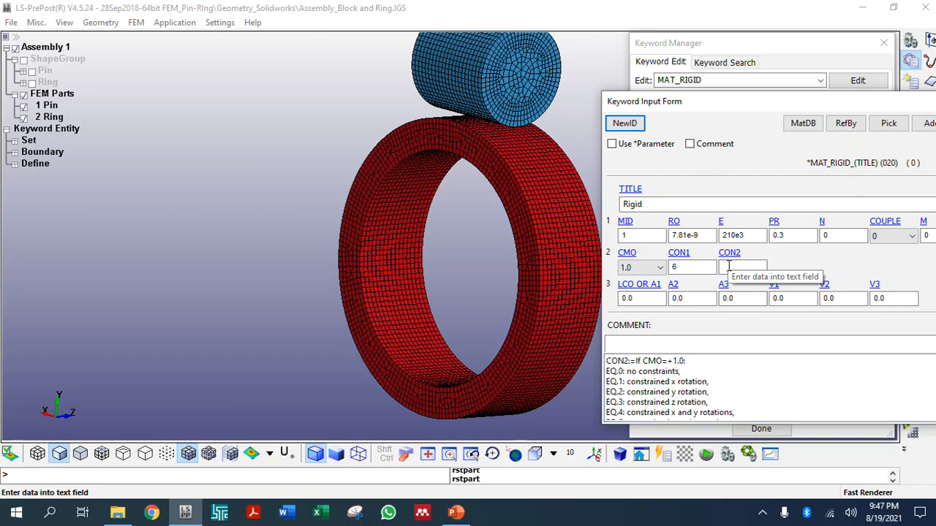
{"action": "type", "text": "4"}
{"action": "left_click_drag", "start_coordinate": [775, 101], "coordinate": [349, 66]}
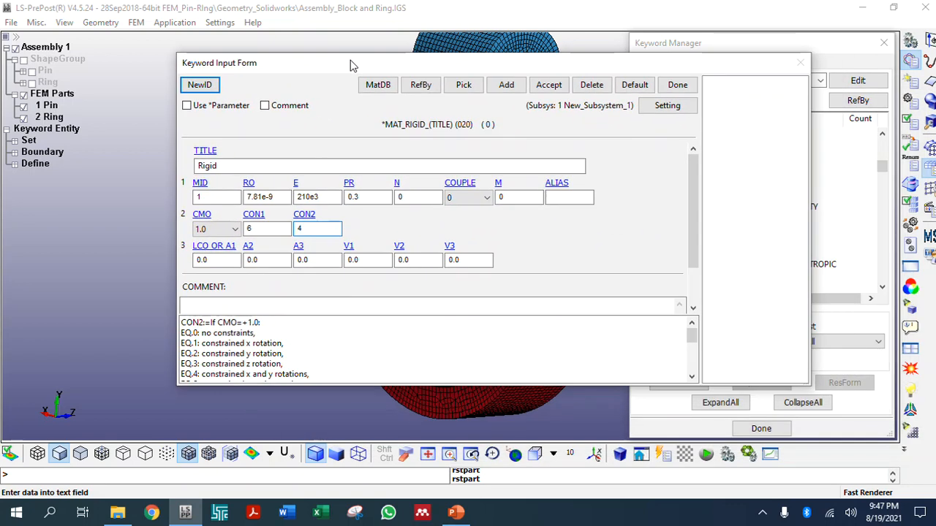
{"action": "left_click", "coordinate": [549, 85]}
{"action": "left_click", "coordinate": [677, 85]}
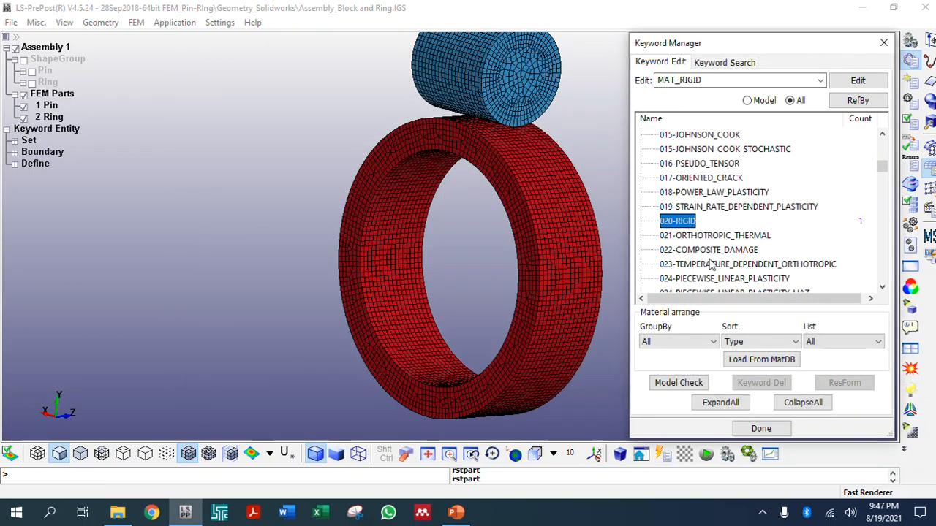
Step: Compare the effective stress and strain table on PowerPoint slide 5 with the plasticity material models listed in LS-PrePost
{"action": "scroll", "coordinate": [710, 264], "scroll_direction": "down", "scroll_amount": 3}
{"action": "scroll", "coordinate": [709, 264], "scroll_direction": "up", "scroll_amount": 2}
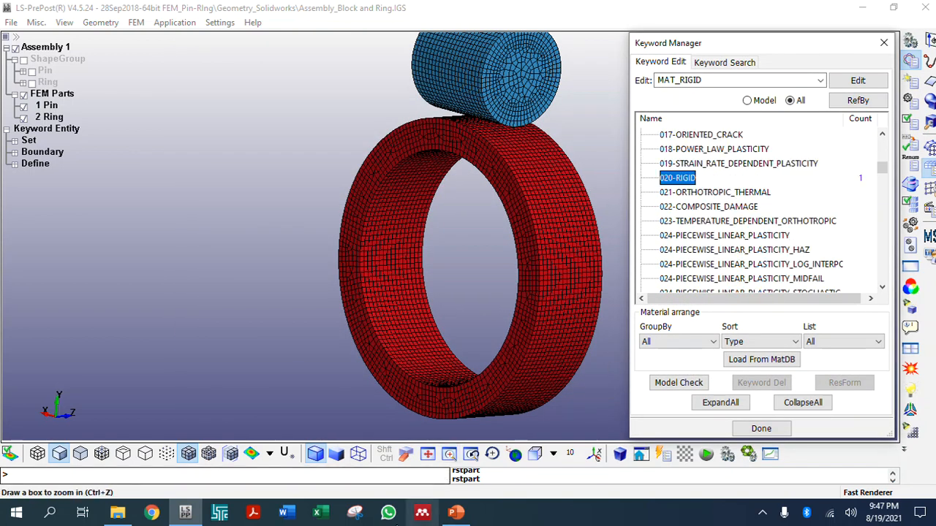
{"action": "left_click", "coordinate": [455, 513]}
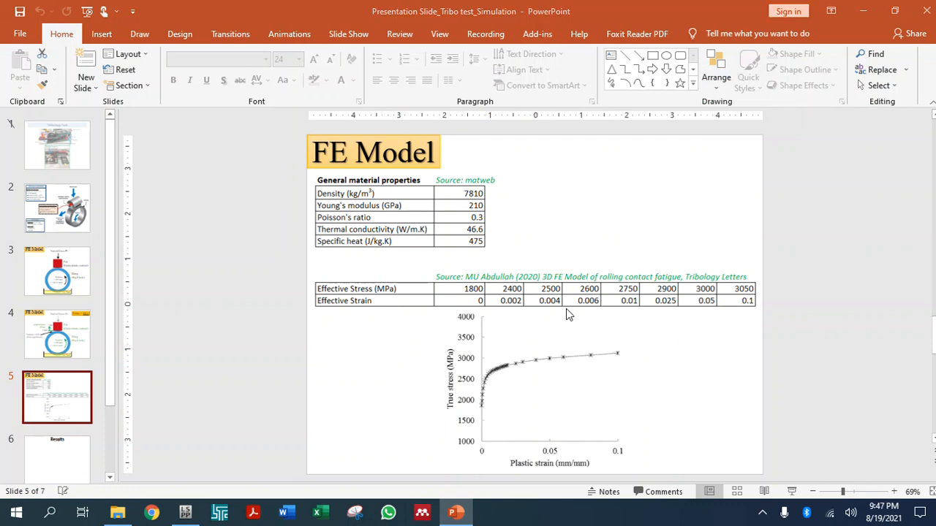
{"action": "key", "text": "alt+Tab"}
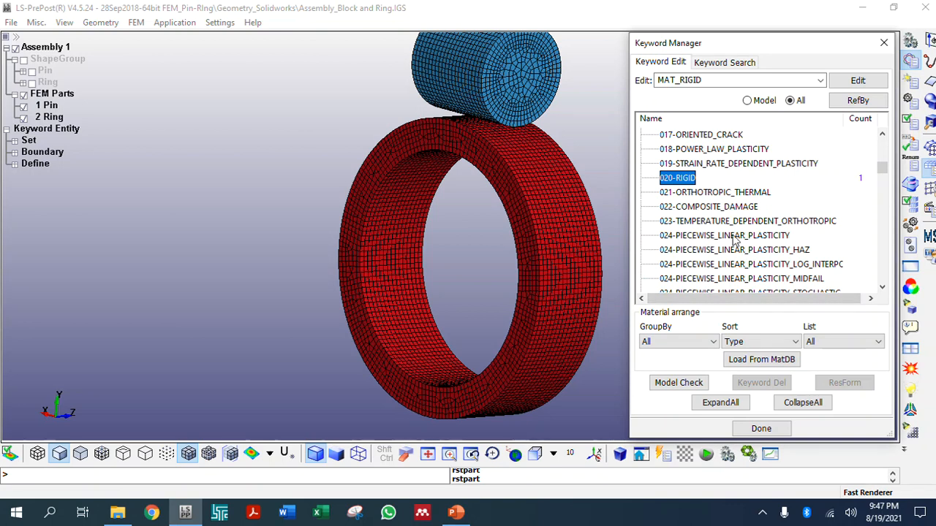
{"action": "key", "text": "alt+Tab"}
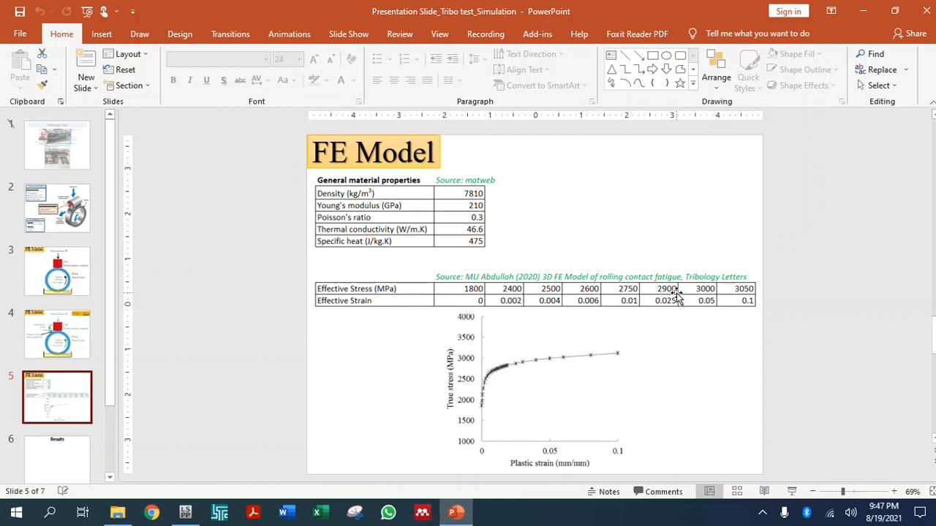
{"action": "key", "text": "alt+Tab"}
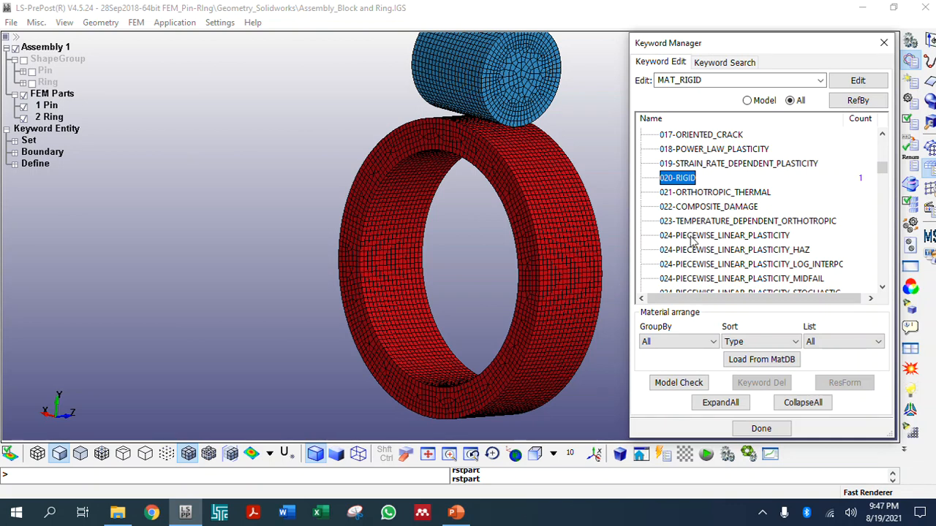
{"action": "key", "text": "alt+Tab"}
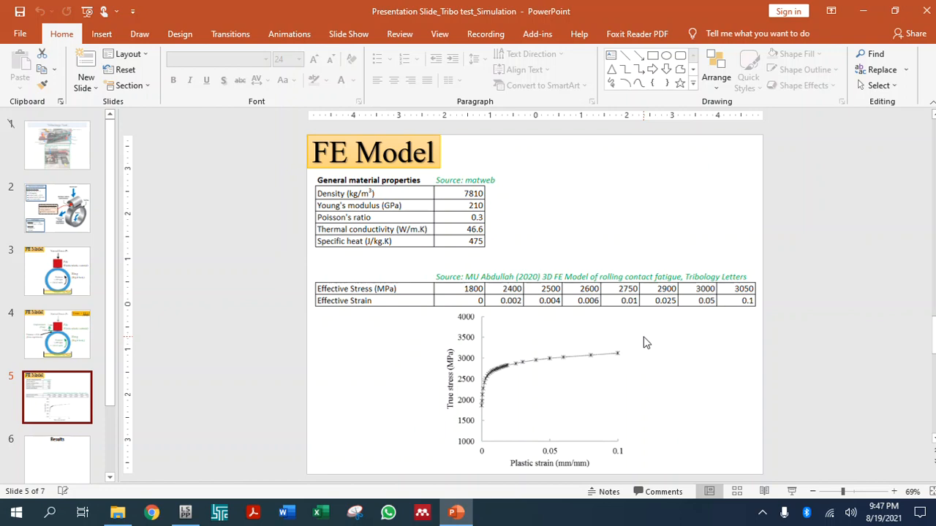
{"action": "key", "text": "alt+Tab"}
Step: Inspect the K, N and SIGY parameters of material 018-POWER_LAW_PLASTICITY and close its form without entering data
{"action": "scroll", "coordinate": [700, 241], "scroll_direction": "up", "scroll_amount": 2}
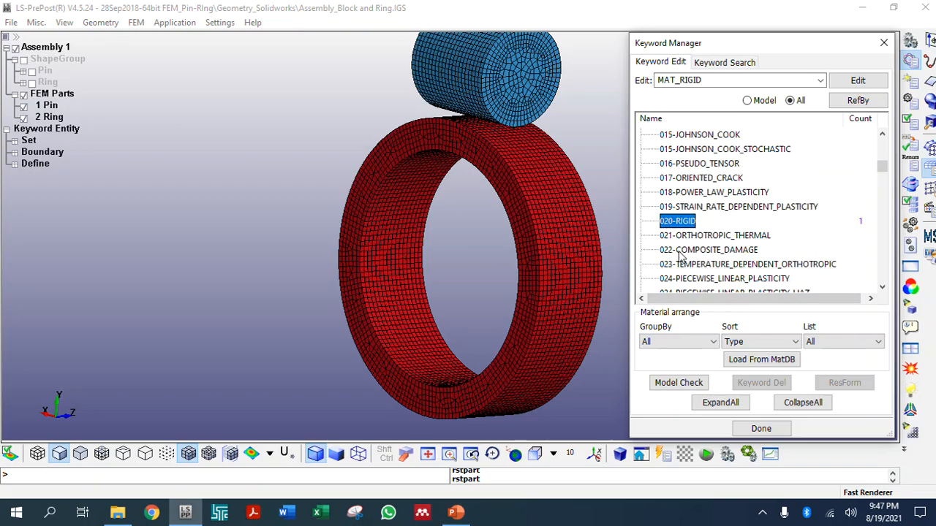
{"action": "left_click", "coordinate": [699, 236]}
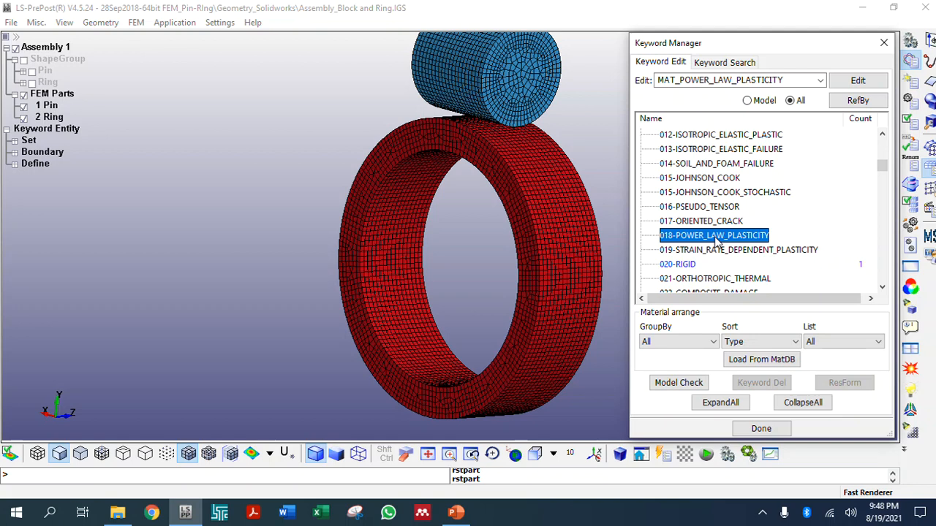
{"action": "double_click", "coordinate": [716, 236]}
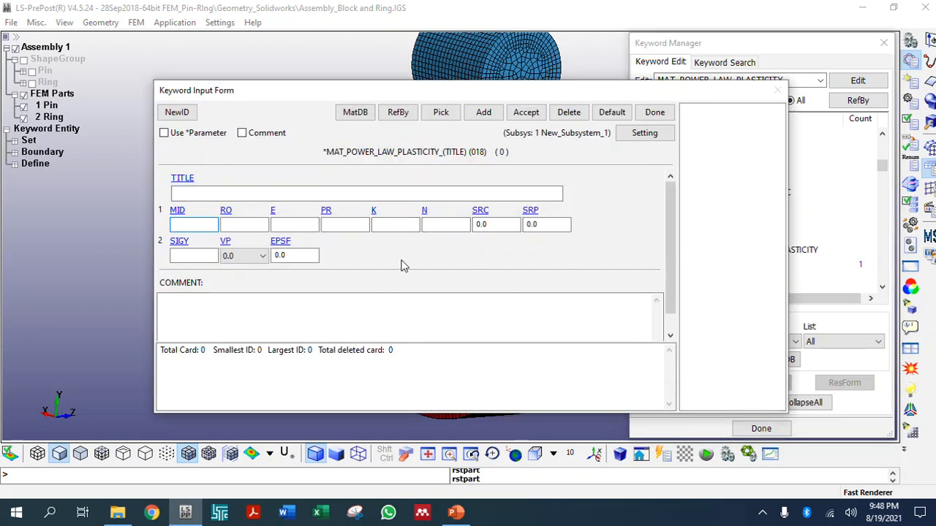
{"action": "left_click", "coordinate": [394, 225]}
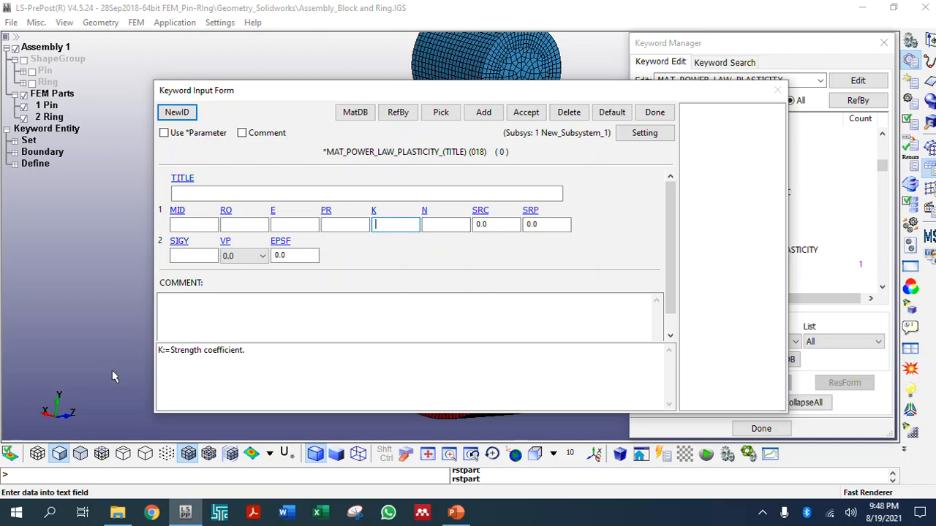
{"action": "left_click", "coordinate": [433, 226]}
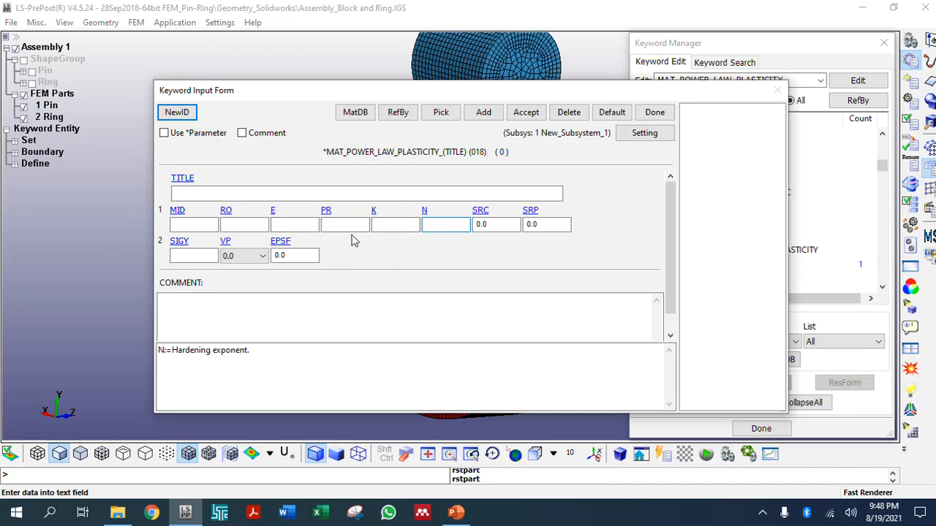
{"action": "left_click", "coordinate": [190, 255]}
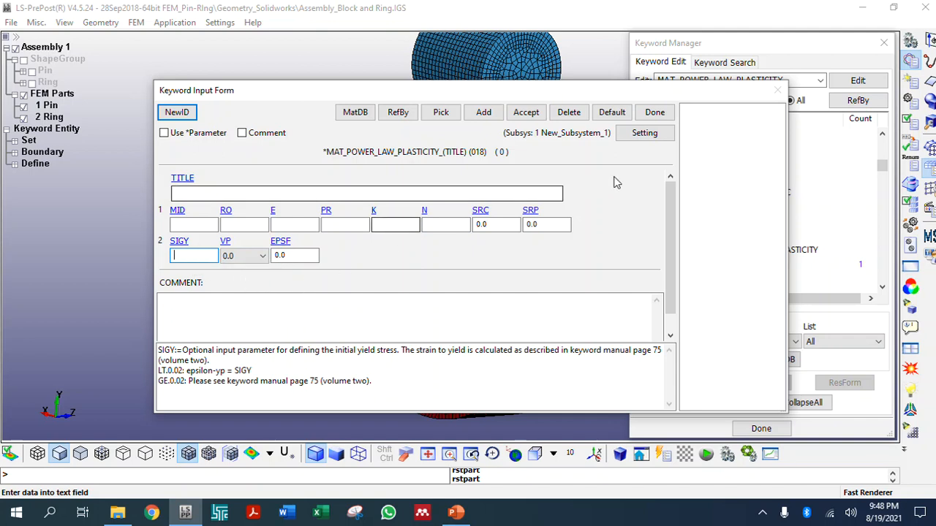
{"action": "left_click", "coordinate": [655, 113]}
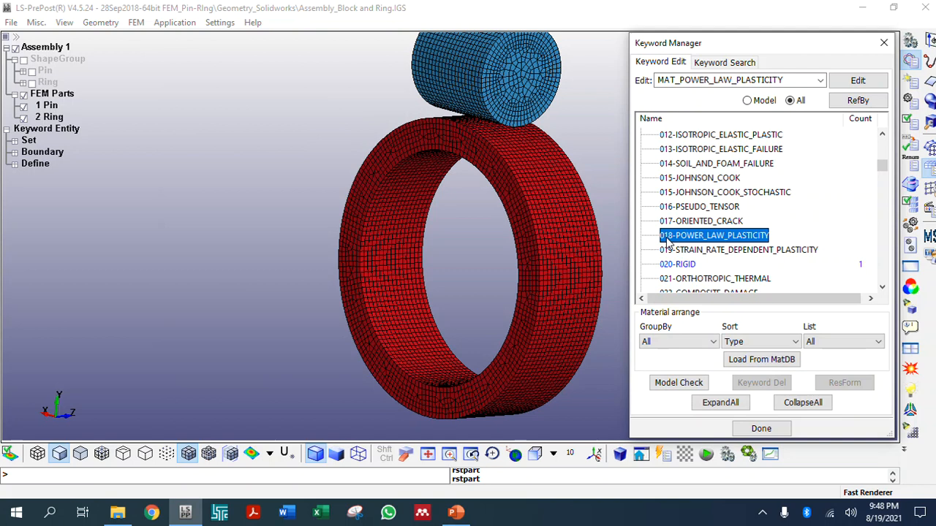
Step: Open the MAT keyword 024-PIECEWISE_LINEAR_PLASTICITY for input
{"action": "scroll", "coordinate": [667, 241], "scroll_direction": "down", "scroll_amount": 2}
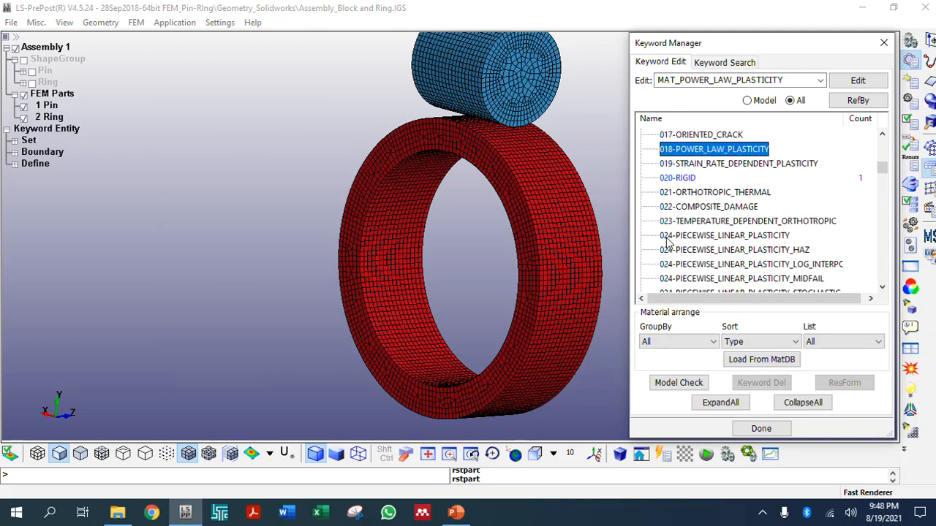
{"action": "left_click", "coordinate": [672, 240]}
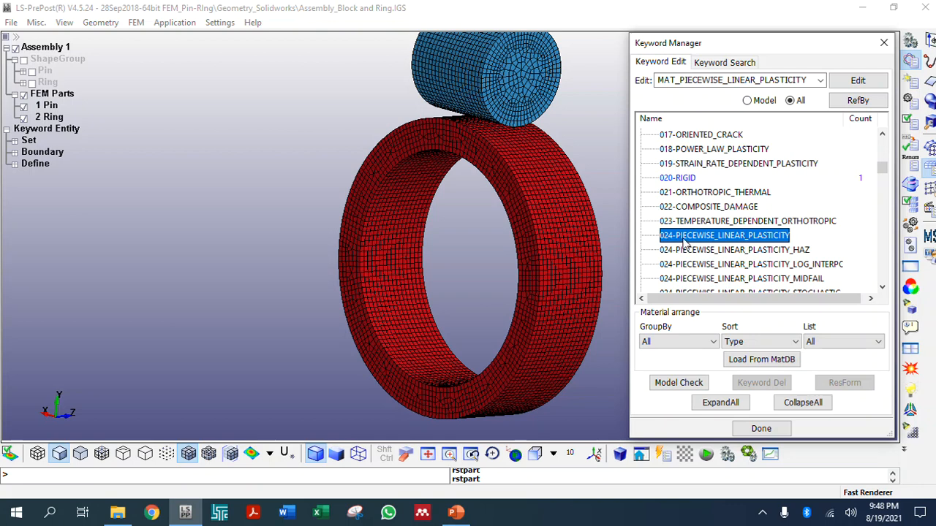
{"action": "double_click", "coordinate": [718, 236]}
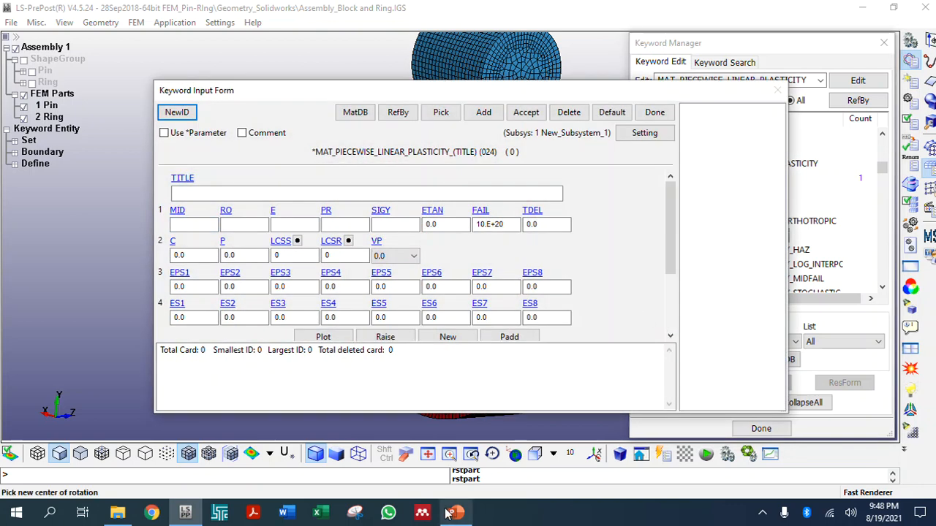
Step: Assign a new material ID and title the piecewise-linear plasticity material "Bearing steel_Elastic-Plastic", using PowerPoint slide 5 as the property reference
{"action": "left_click", "coordinate": [456, 514]}
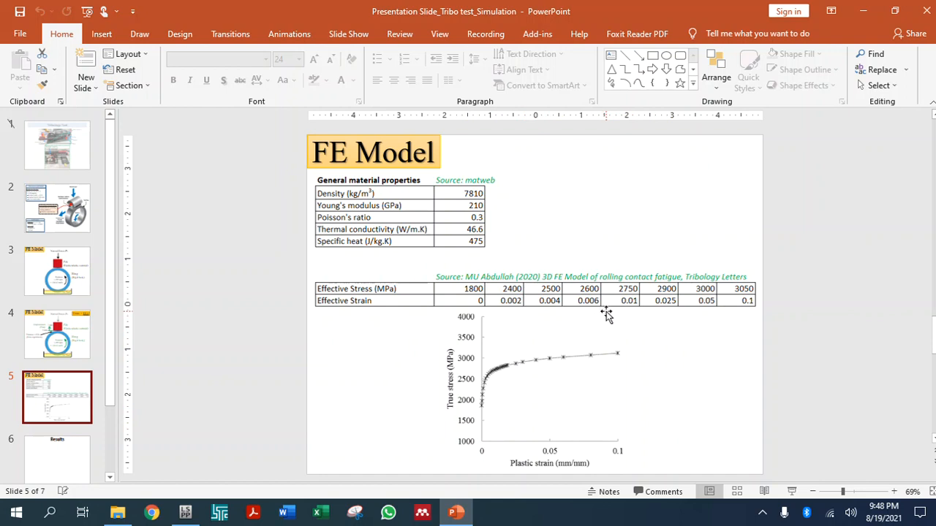
{"action": "key", "text": "alt+Tab"}
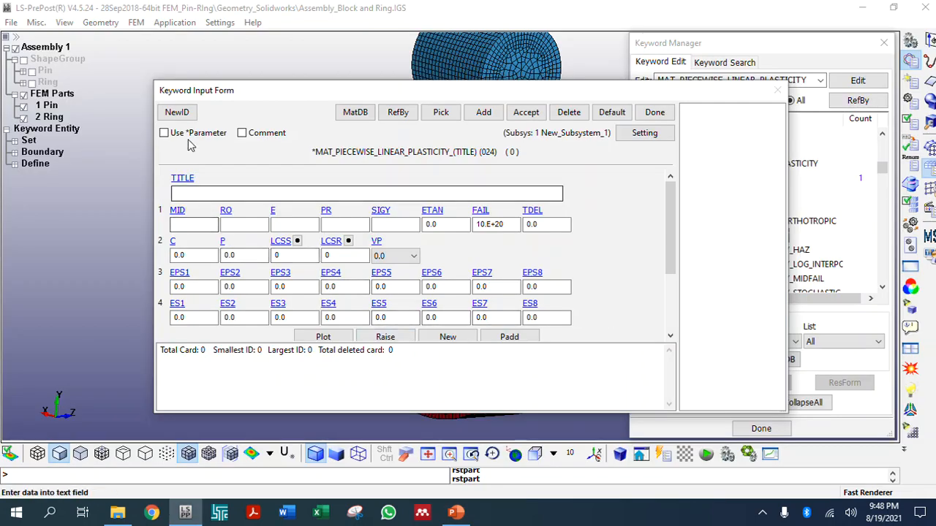
{"action": "left_click", "coordinate": [175, 112]}
{"action": "left_click", "coordinate": [205, 194]}
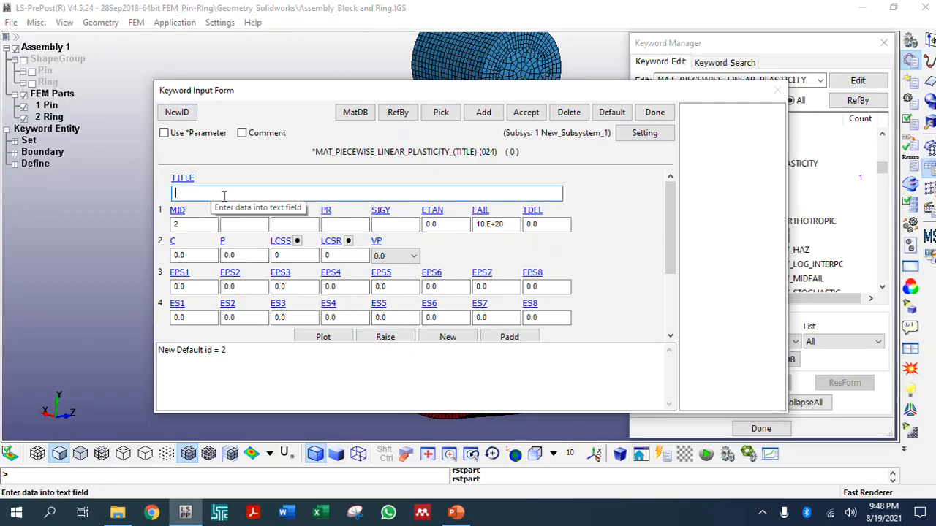
{"action": "type", "text": "Bearing steel_elast"}
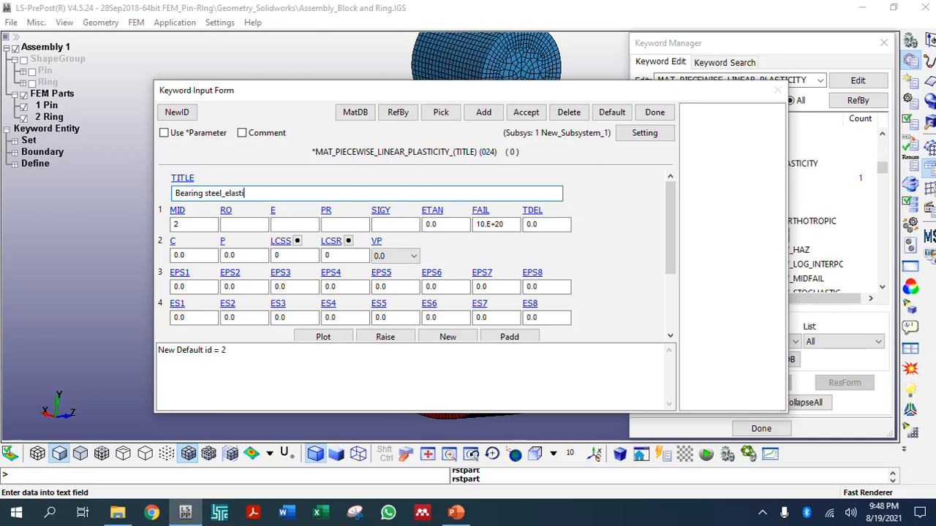
{"action": "type", "text": "ic"}
{"action": "left_click", "coordinate": [230, 194]}
{"action": "key", "text": "BackSpace"}
{"action": "type", "text": "E"}
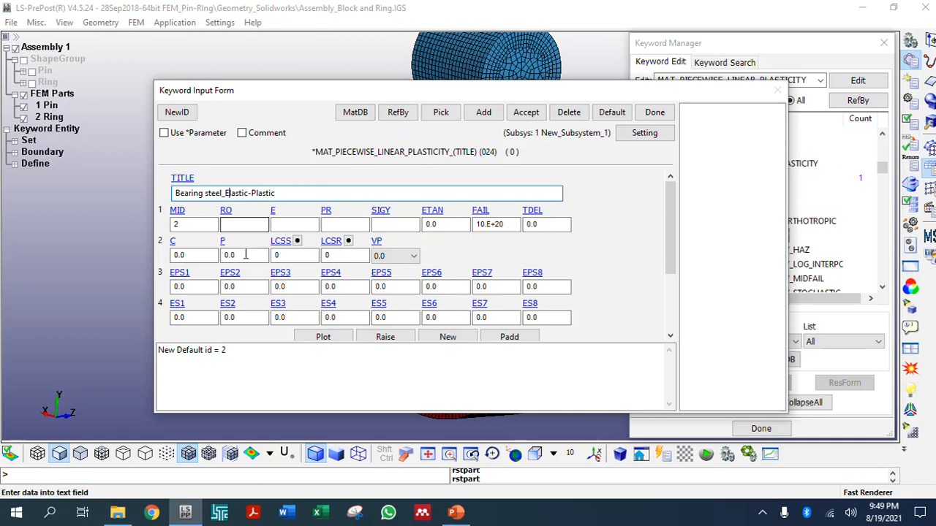
Step: Enter density RO 7.81e-9, Young's modulus E 210e3, Poisson's ratio PR 0.3 and yield stress SIGY 1800
{"action": "left_click", "coordinate": [248, 224]}
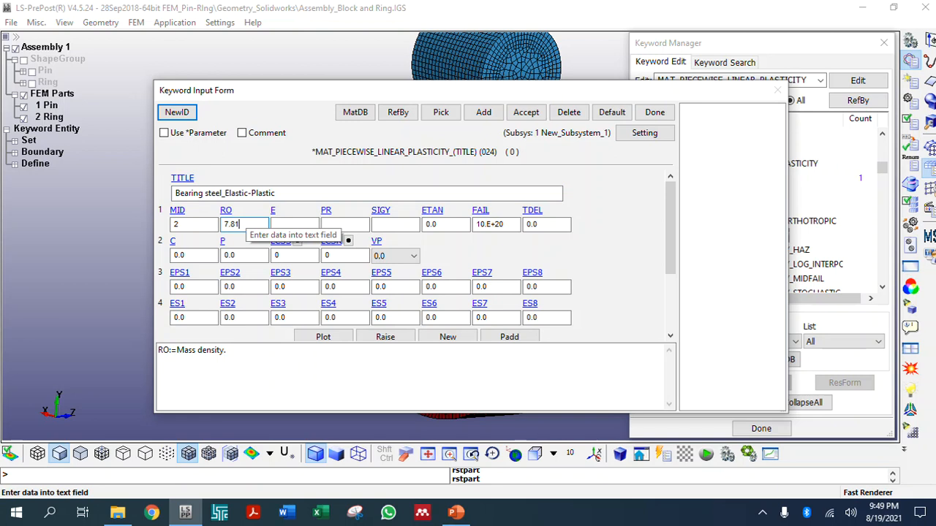
{"action": "left_click", "coordinate": [289, 226]}
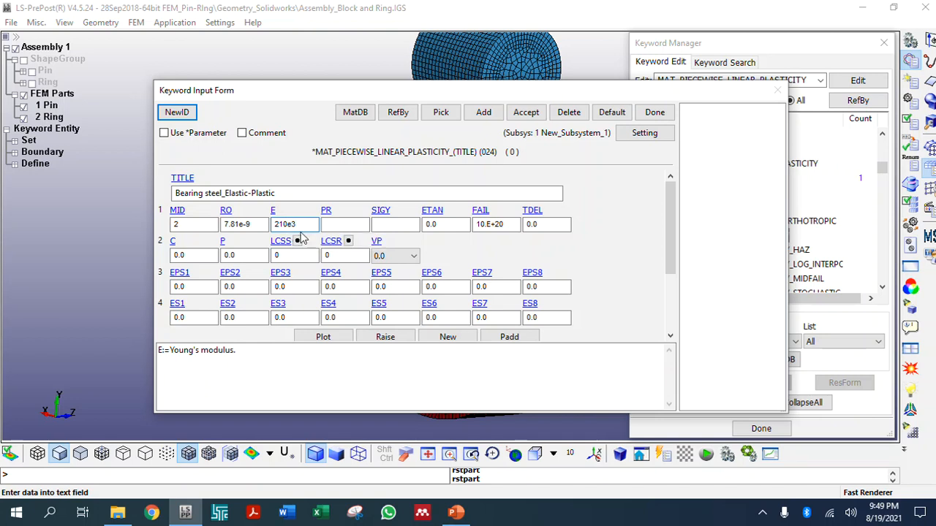
{"action": "left_click", "coordinate": [333, 224]}
{"action": "type", "text": "0.3"}
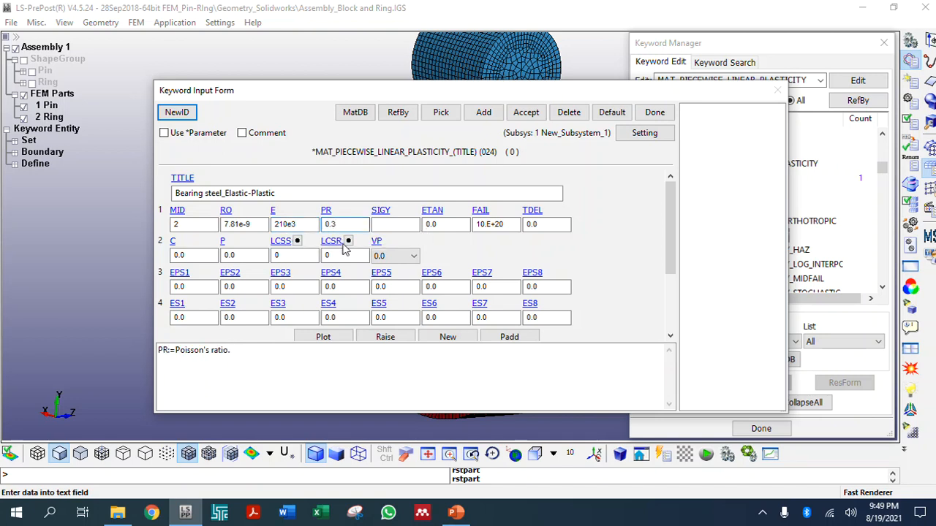
{"action": "key", "text": "alt+Tab"}
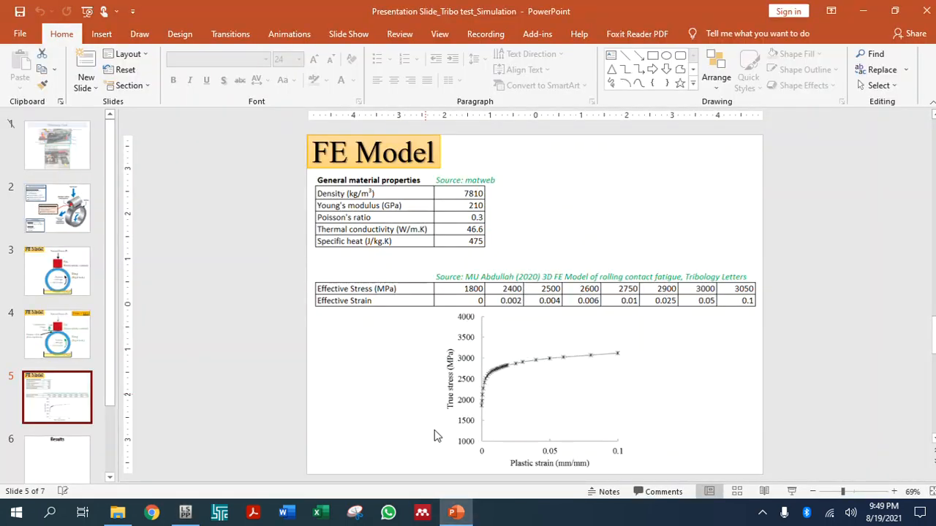
{"action": "key", "text": "alt+Tab"}
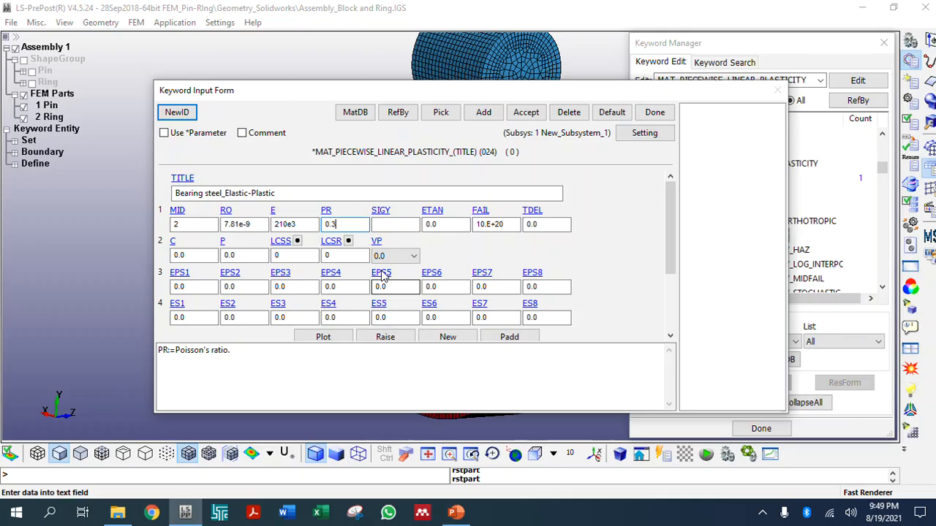
{"action": "left_click", "coordinate": [379, 224]}
{"action": "type", "text": "18"}
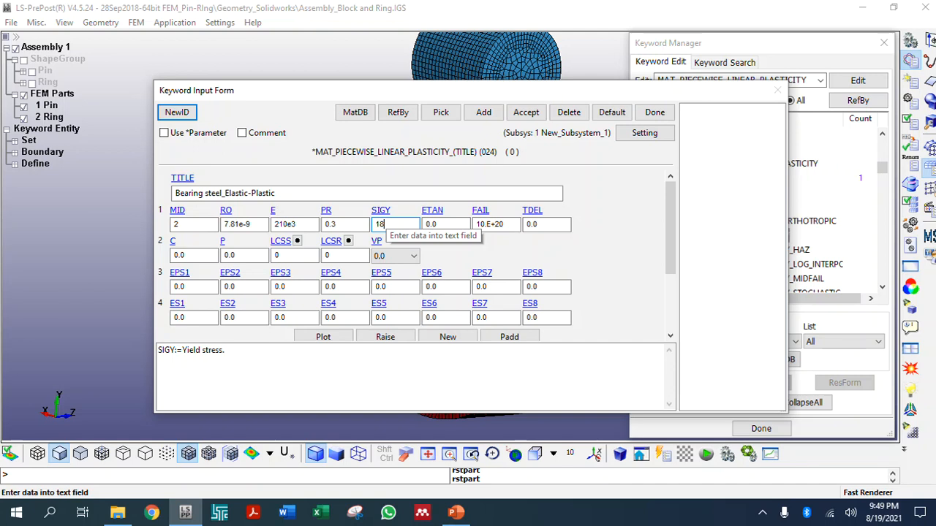
Step: Set the failure strain FAIL to 0.2, comparing it with the true stress–plastic strain curve on the PowerPoint slide
{"action": "left_click", "coordinate": [489, 226]}
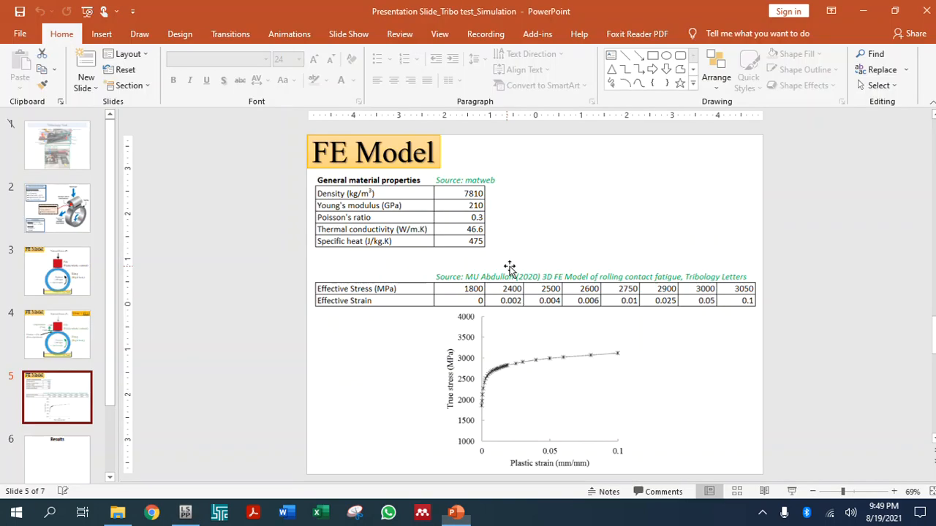
{"action": "key", "text": "alt+Tab"}
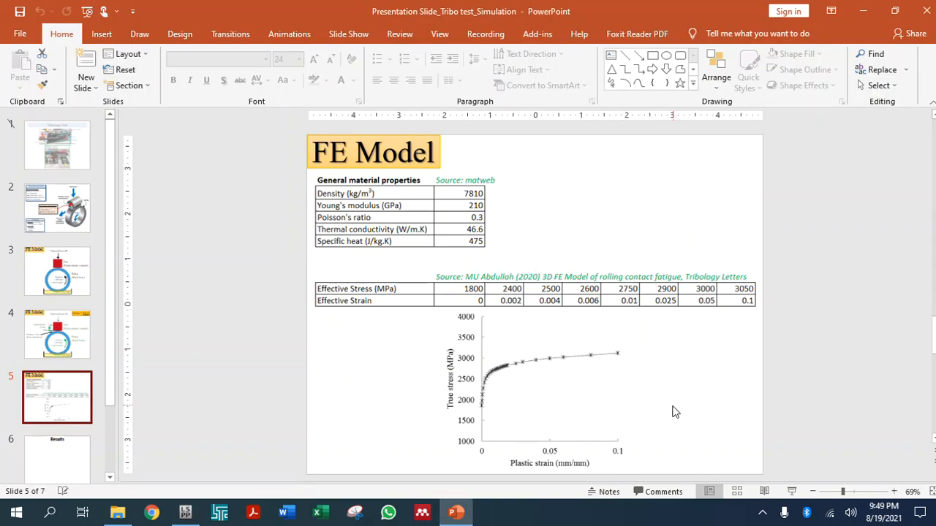
{"action": "key", "text": "alt+Tab"}
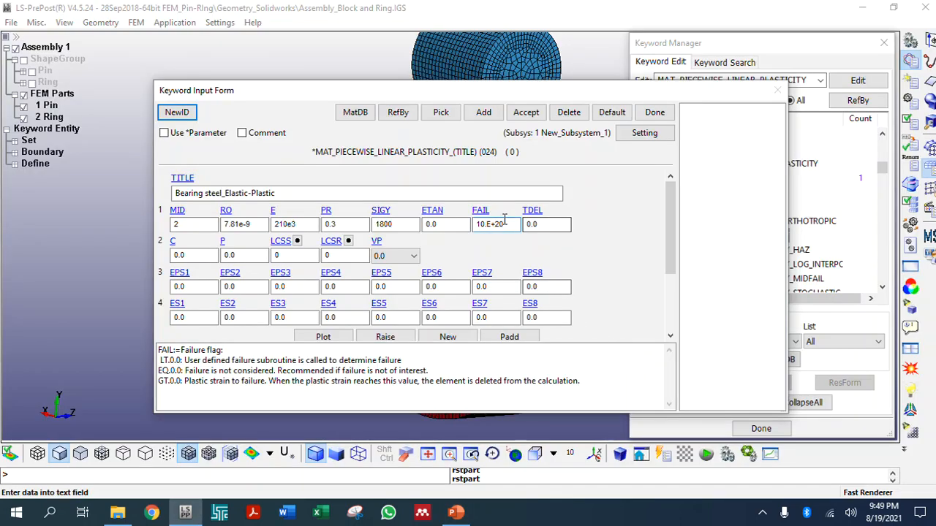
{"action": "left_click_drag", "start_coordinate": [509, 224], "coordinate": [470, 224]}
{"action": "type", "text": "0.2"}
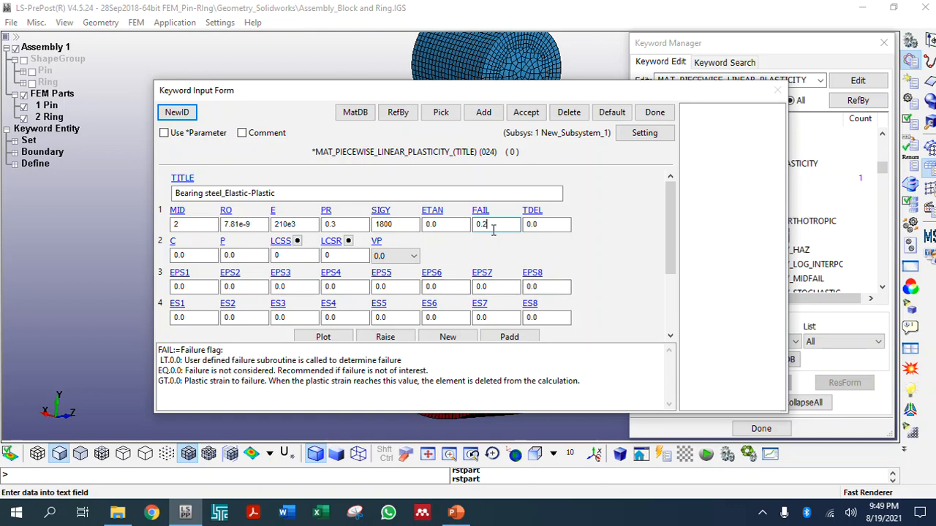
{"action": "key", "text": "alt+Tab"}
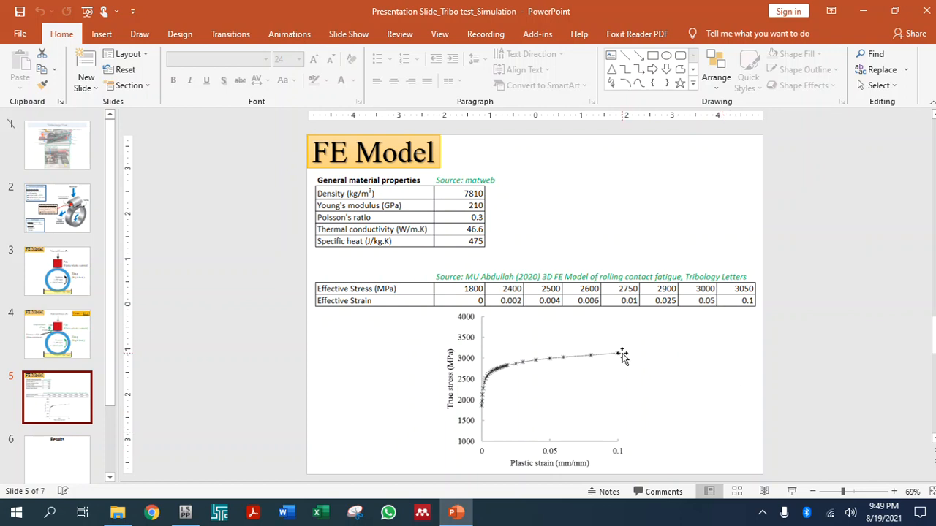
{"action": "key", "text": "alt+Tab"}
{"action": "key", "text": "alt+Tab"}
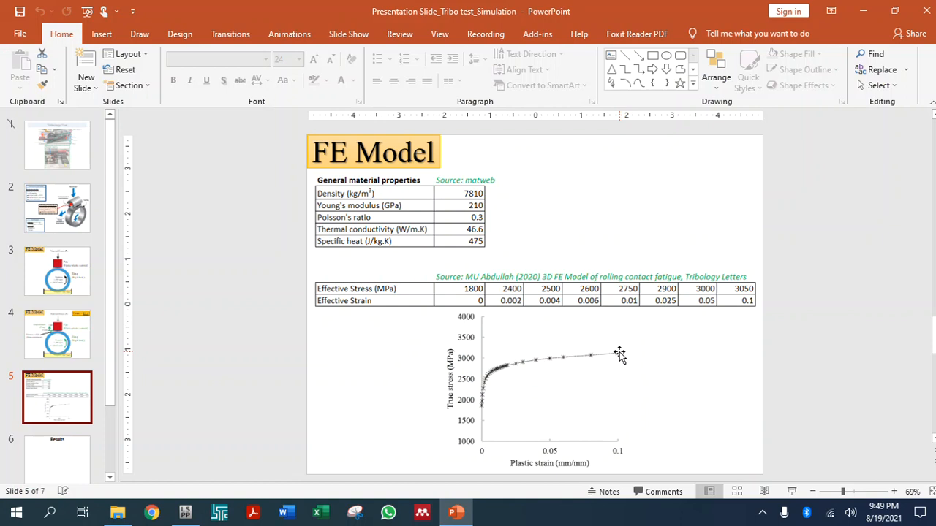
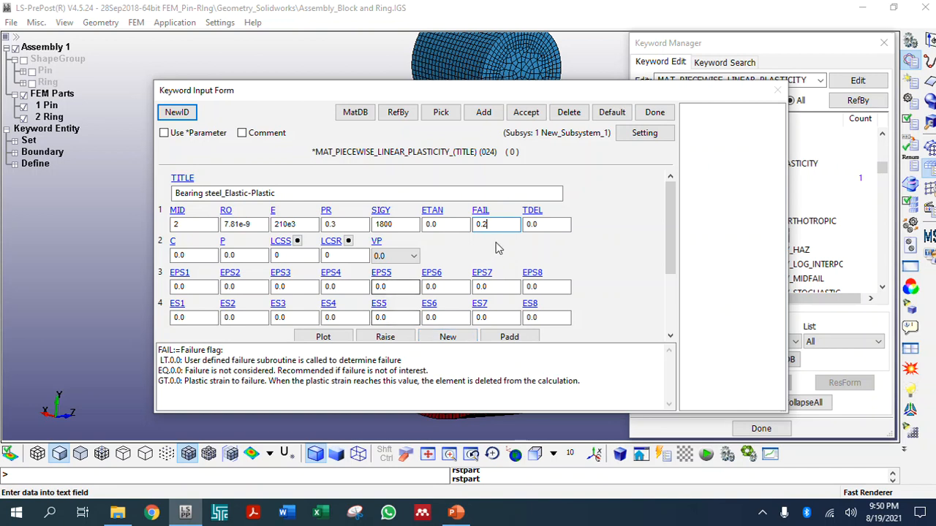
Step: Read the parameter descriptions of C, P, LCSS, LCSR, EPS1 and ES1
{"action": "left_click", "coordinate": [202, 255]}
{"action": "left_click", "coordinate": [234, 255]}
{"action": "left_click", "coordinate": [296, 255]}
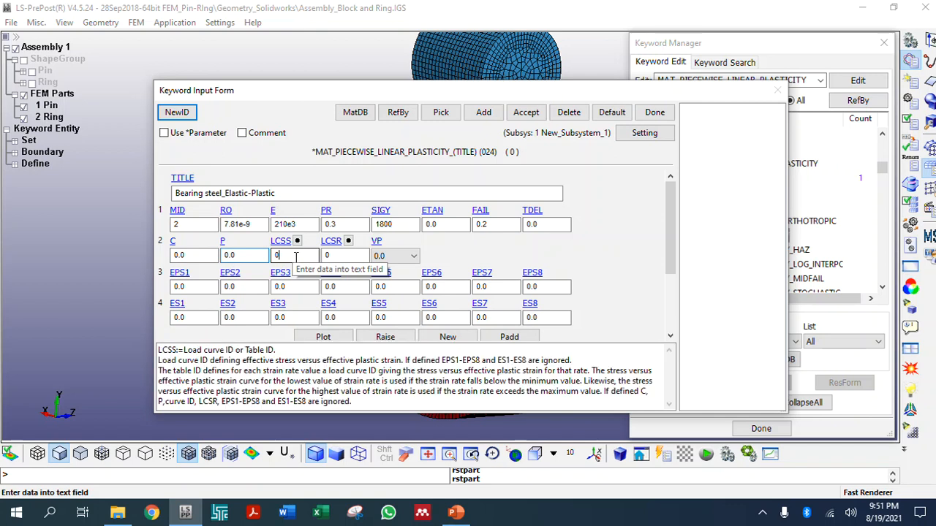
{"action": "left_click", "coordinate": [335, 256]}
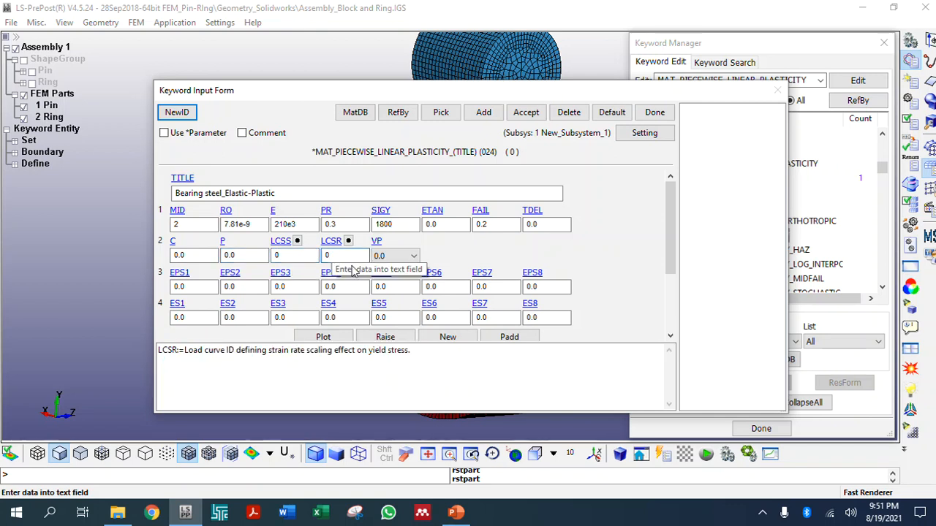
{"action": "left_click", "coordinate": [179, 286]}
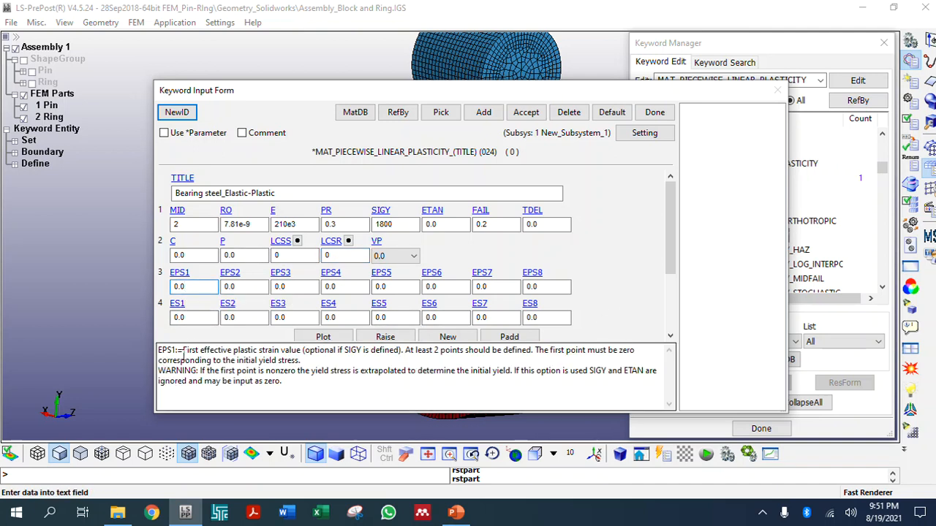
{"action": "left_click", "coordinate": [204, 317]}
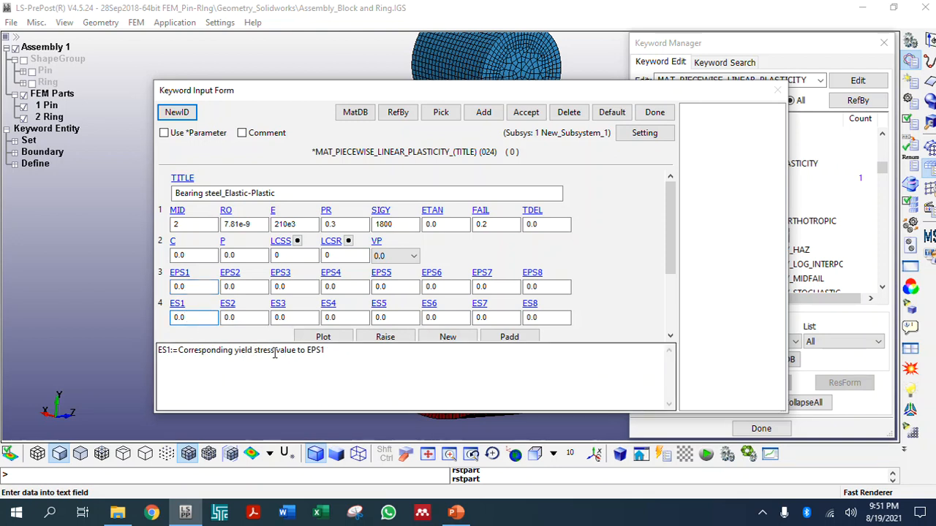
Step: Set the first yield stress ES1 to 1800, following the effective stress table on the PowerPoint slide
{"action": "left_click", "coordinate": [455, 514]}
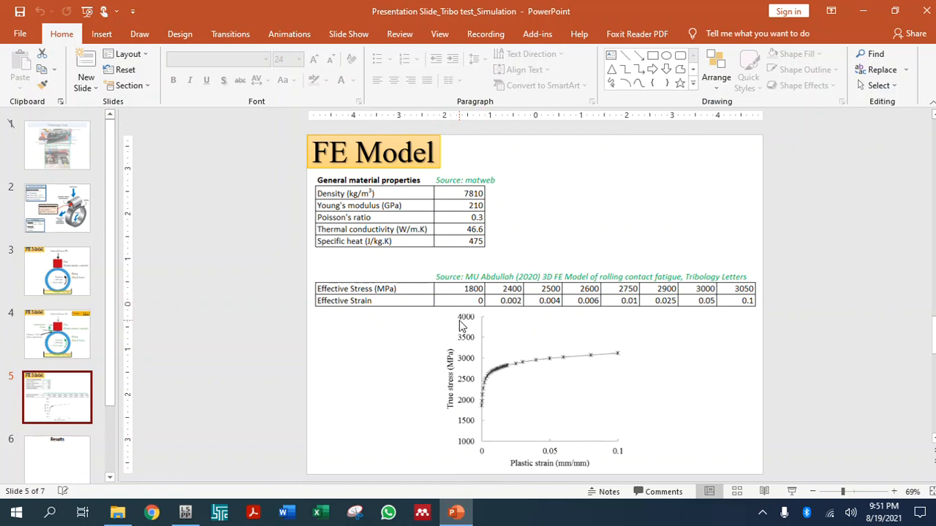
{"action": "key", "text": "alt+Tab"}
{"action": "double_click", "coordinate": [196, 319]}
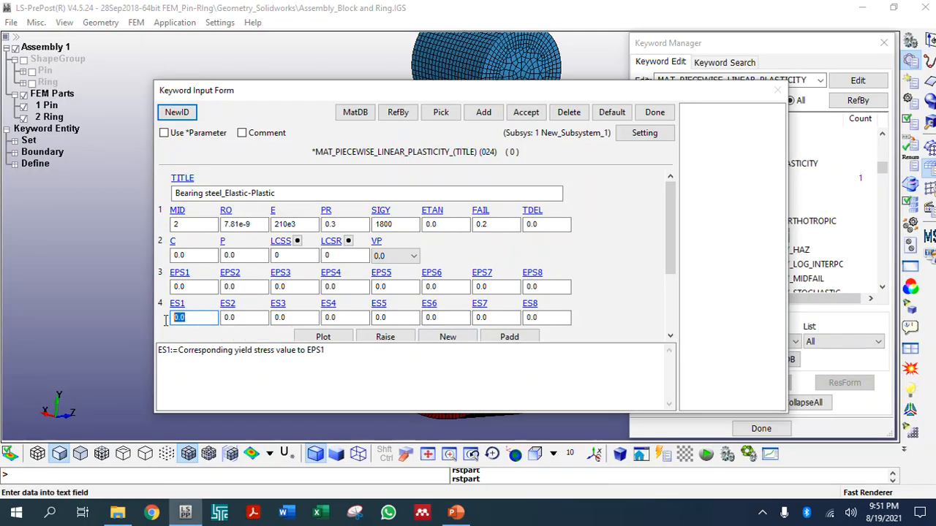
{"action": "type", "text": "18"}
Step: Enter the slide's second stress–strain point as EPS2 0.002 and ES2 2400
{"action": "key", "text": "alt+Tab"}
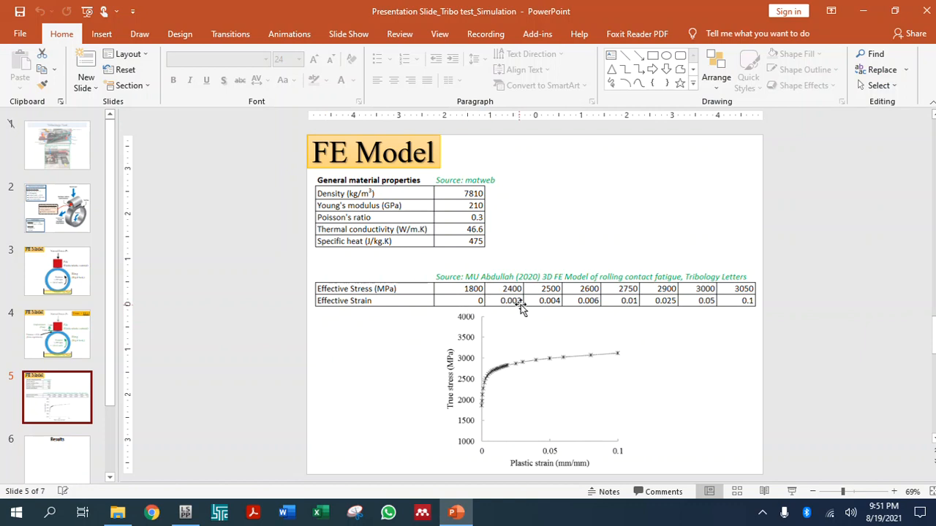
{"action": "key", "text": "alt+Tab"}
{"action": "left_click", "coordinate": [235, 286]}
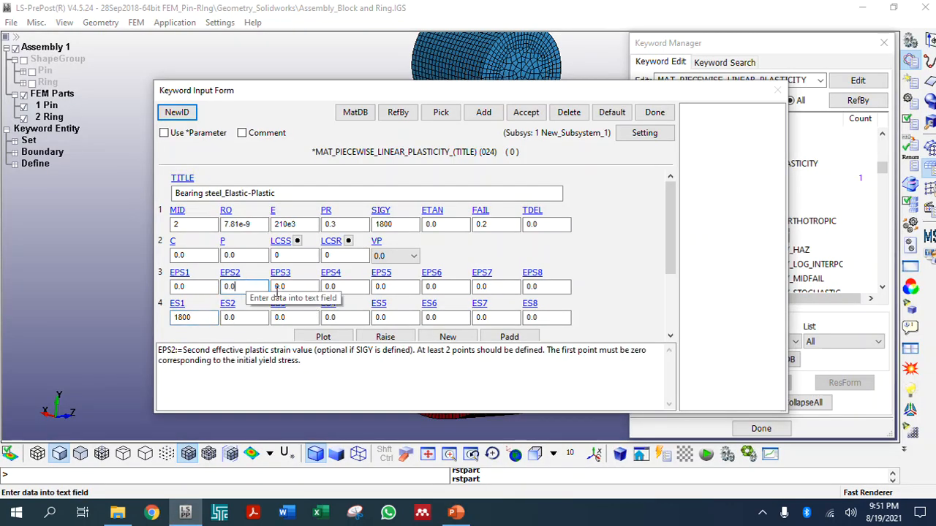
{"action": "type", "text": "02"}
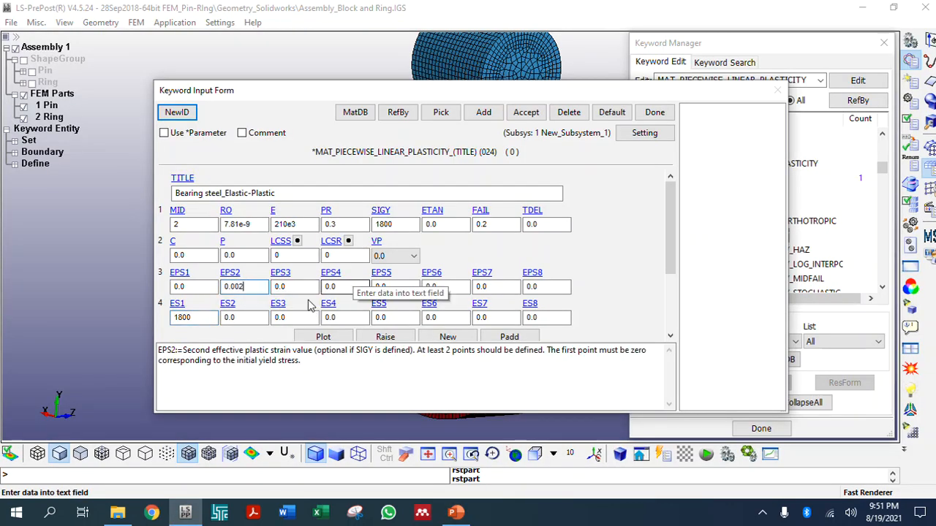
{"action": "left_click", "coordinate": [242, 318]}
{"action": "type", "text": "24"}
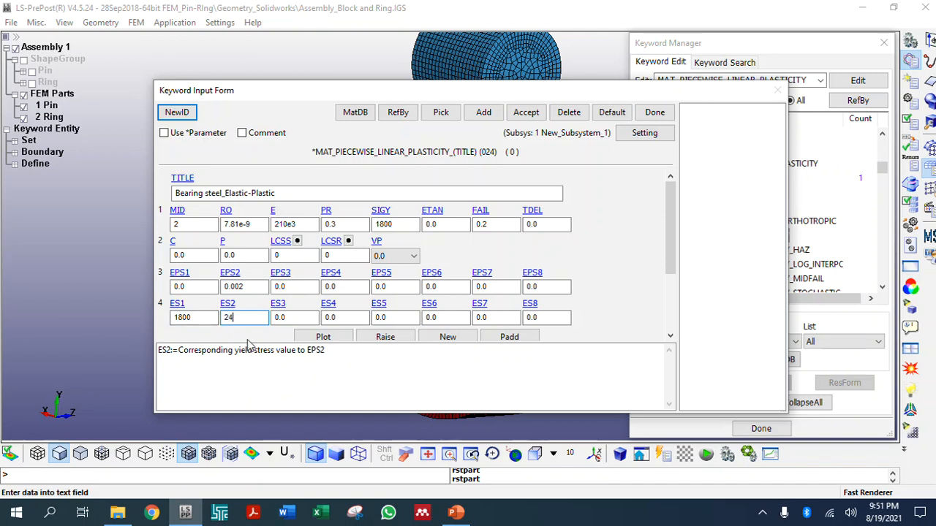
Step: Set the third plastic strain EPS3 to 0.004 and check its matching effective stress in the PowerPoint table
{"action": "left_click", "coordinate": [289, 286]}
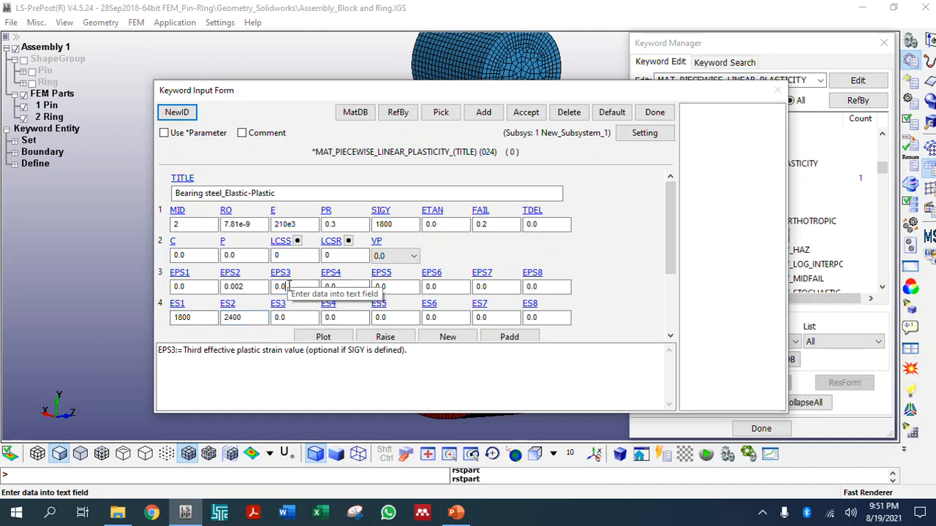
{"action": "type", "text": "04"}
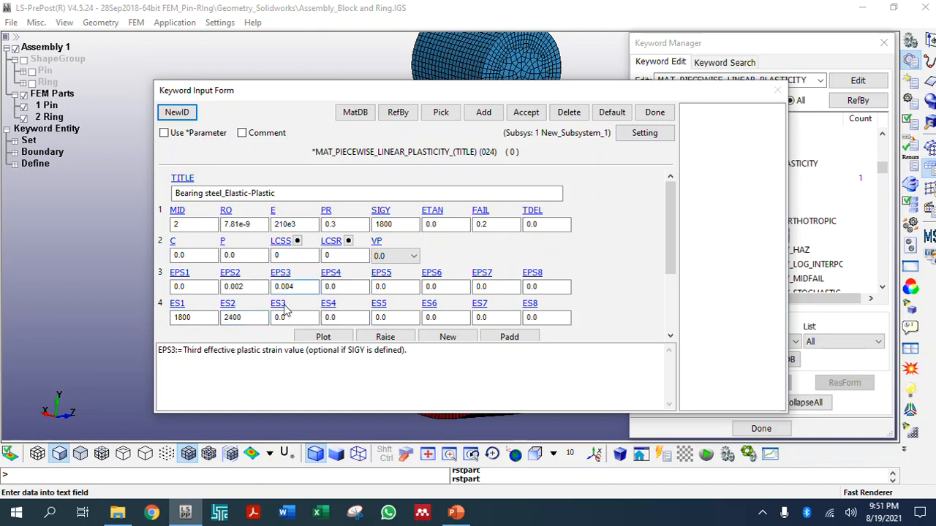
{"action": "key", "text": "alt+Tab"}
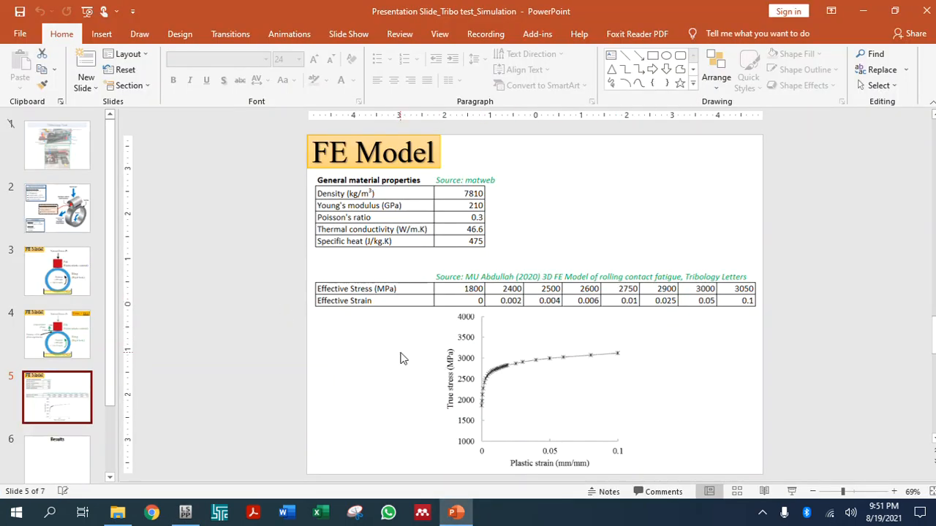
{"action": "key", "text": "alt+Tab"}
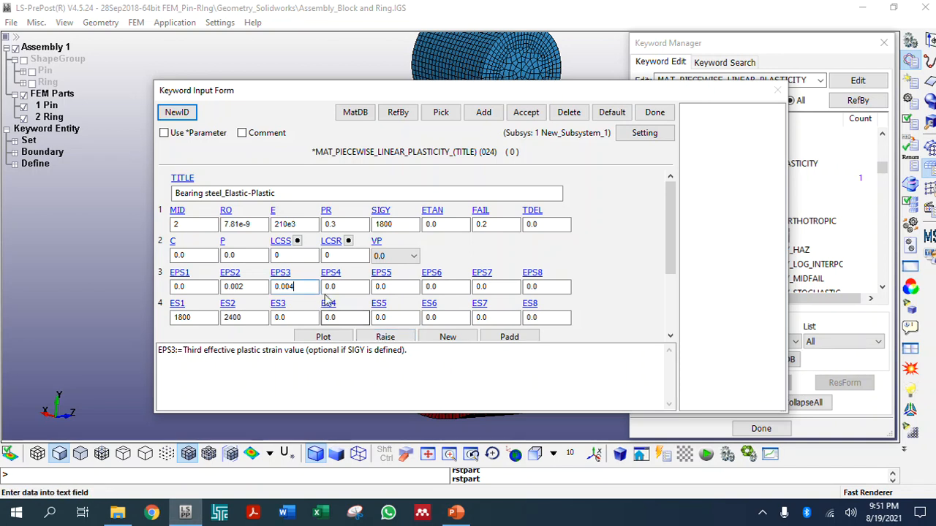
Step: Set the fourth plastic strain EPS4 to 0.006 and the yield stresses ES3 to 2500 and ES4 to 2600
{"action": "left_click", "coordinate": [343, 288]}
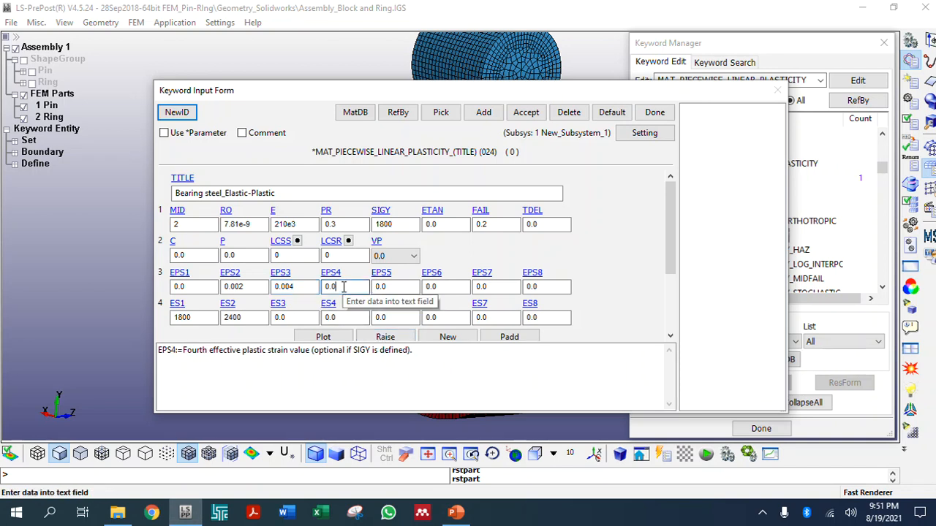
{"action": "type", "text": "06"}
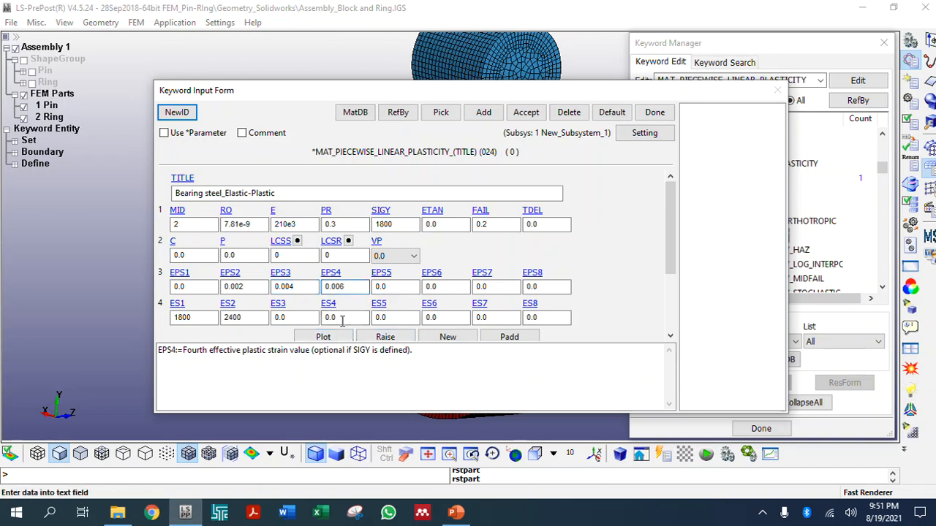
{"action": "left_click", "coordinate": [285, 318]}
{"action": "left_click_drag", "start_coordinate": [285, 320], "coordinate": [260, 320]}
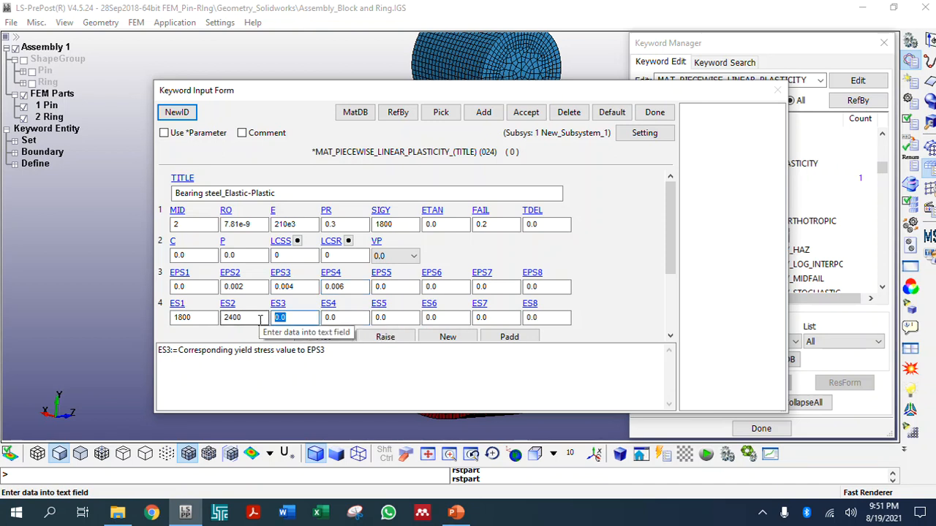
{"action": "type", "text": "2500"}
{"action": "key", "text": "Tab"}
{"action": "type", "text": "26"}
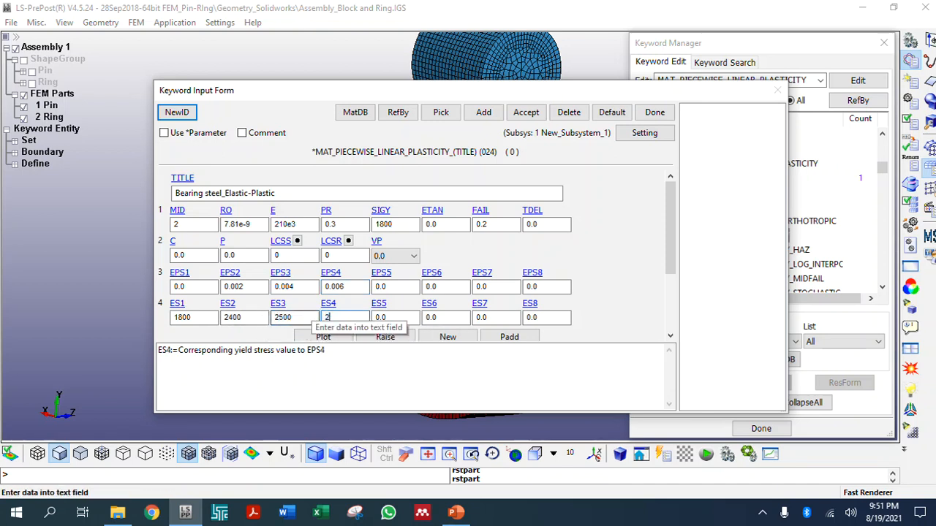
{"action": "type", "text": "00"}
{"action": "key", "text": "Tab"}
Step: Set ES5 to 2750 and EPS5 to 0.01, consulting the stress-strain table on the PowerPoint slide
{"action": "type", "text": "2"}
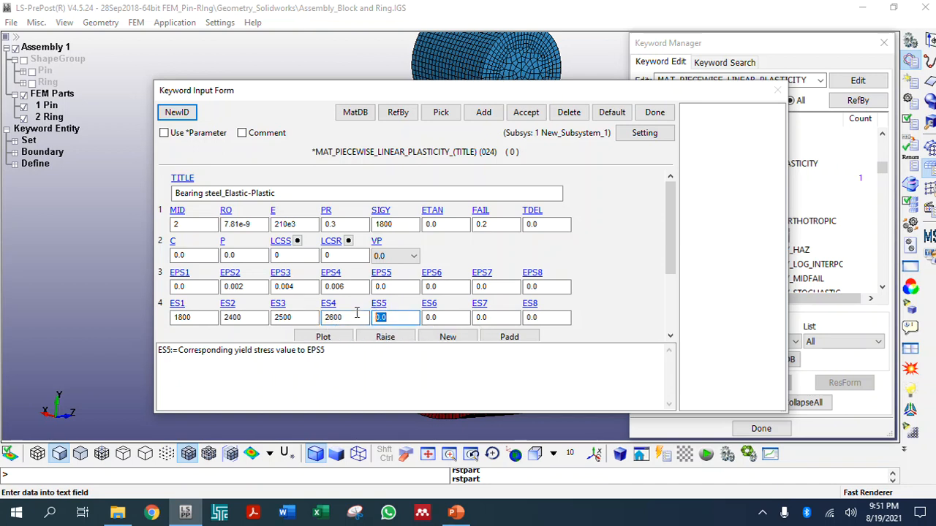
{"action": "left_click", "coordinate": [387, 287]}
{"action": "left_click", "coordinate": [456, 513]}
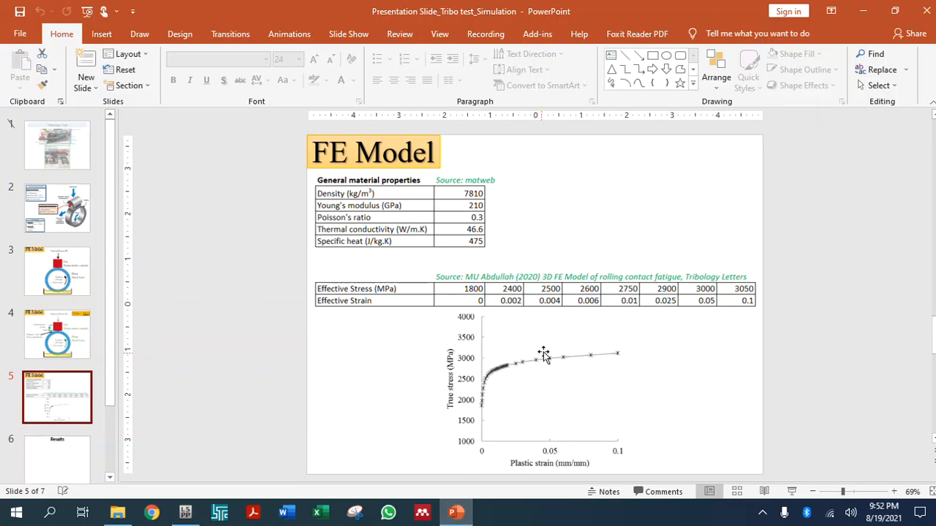
{"action": "left_click", "coordinate": [456, 513]}
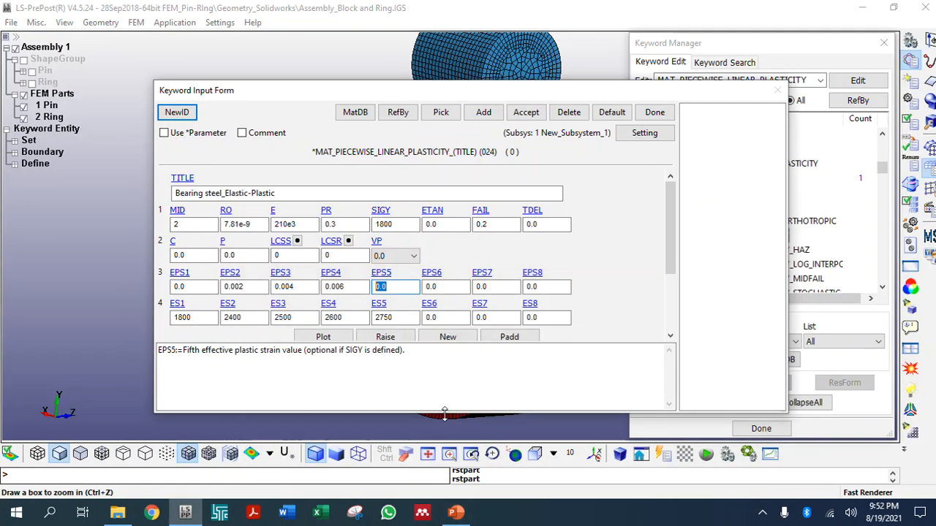
{"action": "type", "text": "0.01"}
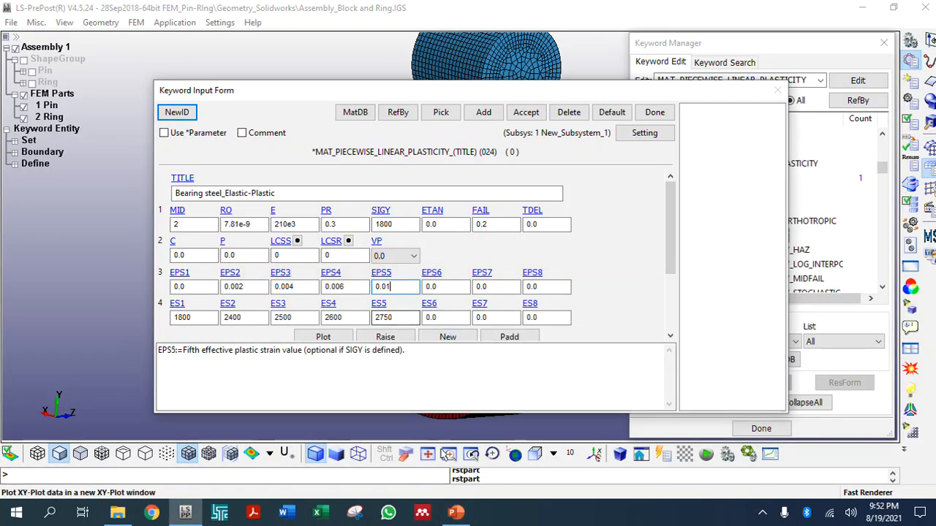
Step: Look up the sixth stress-strain pair on the PowerPoint slide and set EPS6 to 0.025 and ES6 to 2900
{"action": "left_click", "coordinate": [456, 512]}
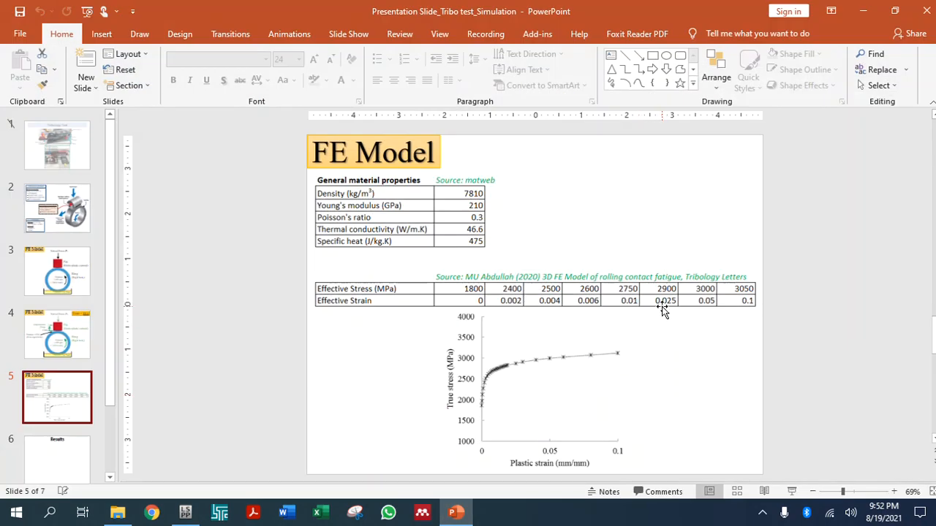
{"action": "left_click", "coordinate": [455, 513]}
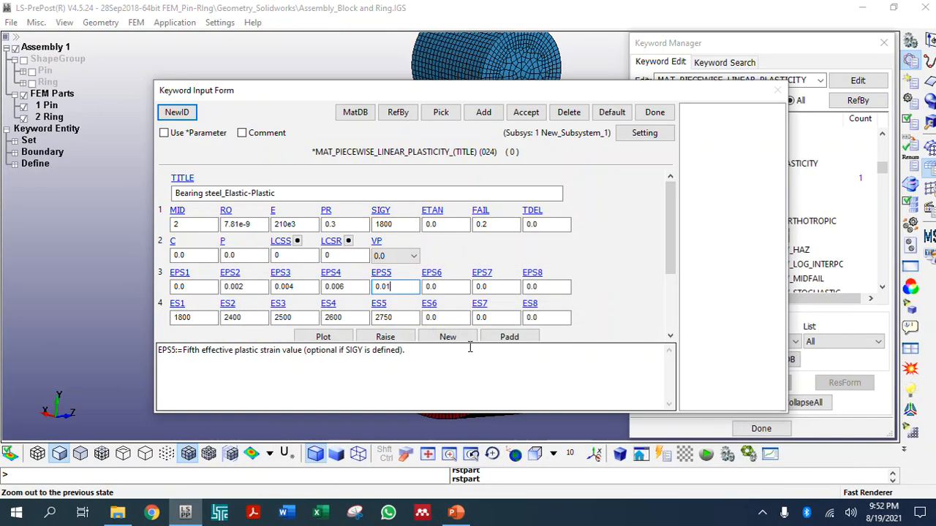
{"action": "left_click", "coordinate": [449, 287]}
{"action": "type", "text": "2"}
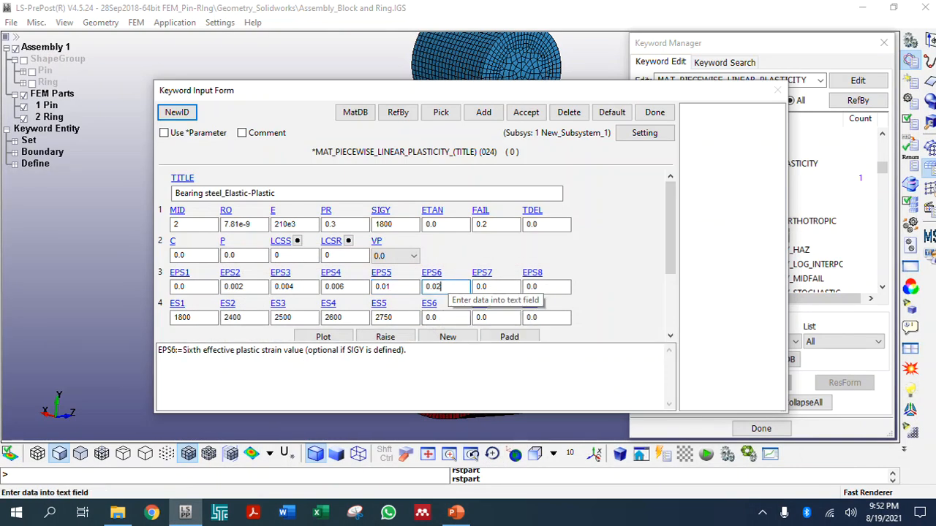
{"action": "type", "text": "75"}
{"action": "left_click_drag", "start_coordinate": [446, 320], "coordinate": [386, 322]}
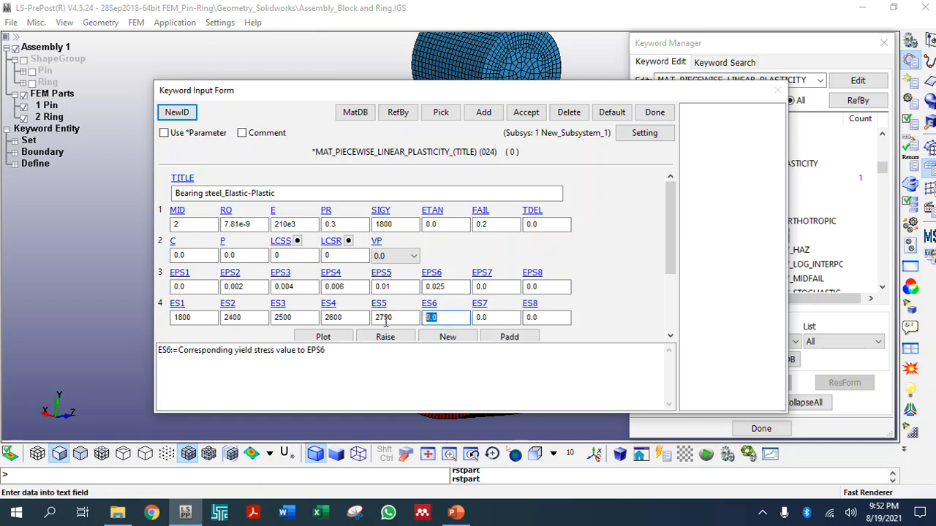
{"action": "type", "text": "29"}
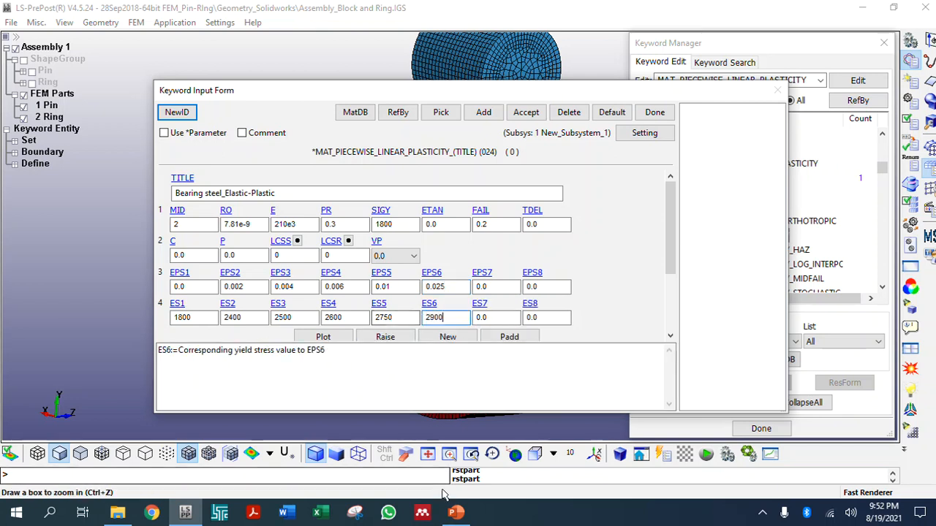
Step: Look up the seventh stress-strain pair on the PowerPoint slide and set EPS7 to 0.05 and ES7 to 3000
{"action": "left_click", "coordinate": [456, 513]}
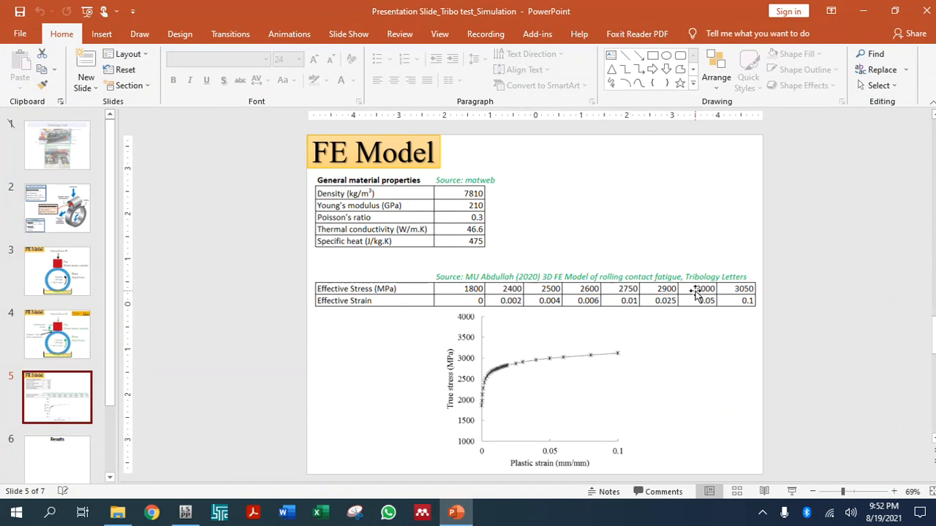
{"action": "left_click", "coordinate": [457, 514]}
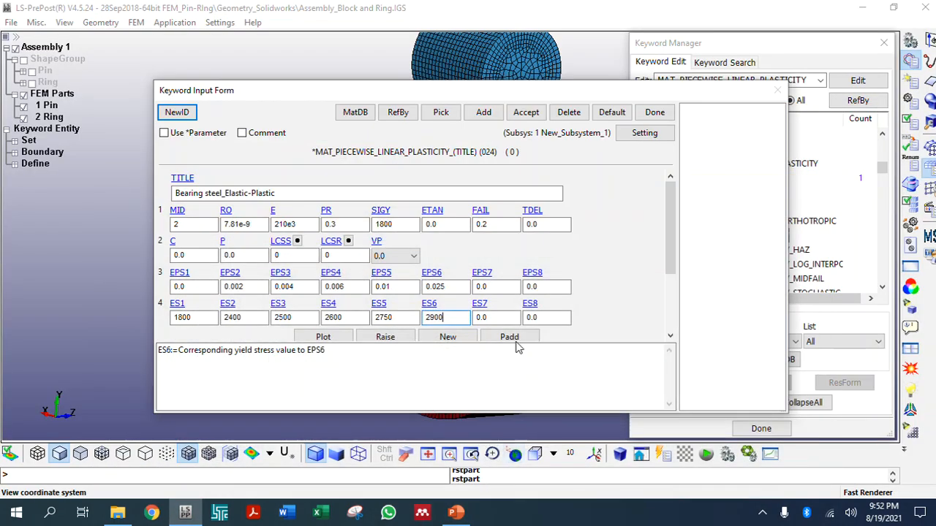
{"action": "left_click", "coordinate": [489, 286]}
{"action": "type", "text": "5"}
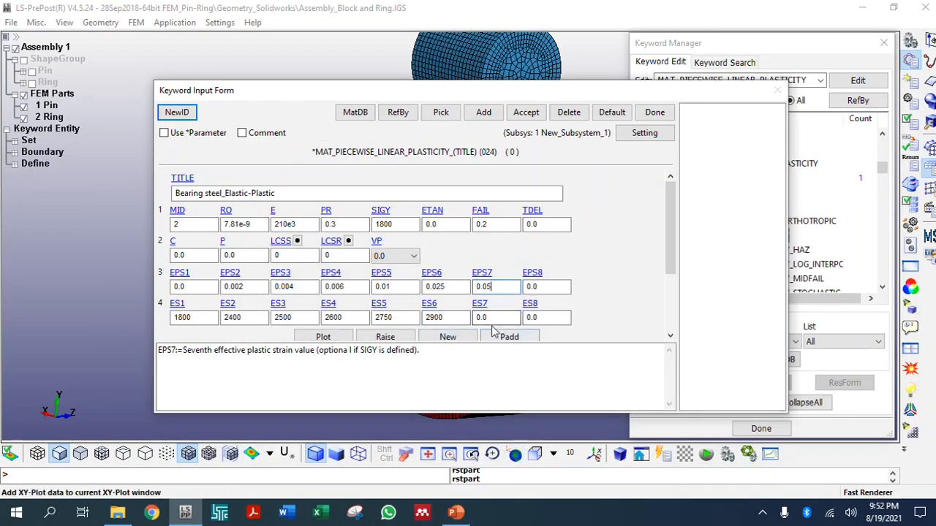
{"action": "left_click", "coordinate": [494, 317]}
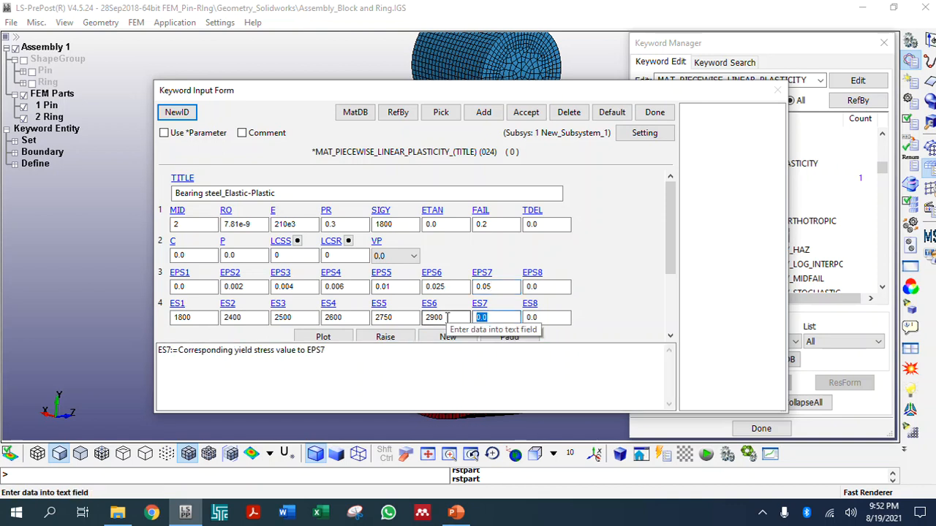
{"action": "type", "text": "3000"}
{"action": "key", "text": "Tab"}
Step: Complete the eighth stress-strain point by setting ES8 to 3050 and EPS8 to 0.1
{"action": "type", "text": "3050"}
{"action": "left_click", "coordinate": [545, 287]}
{"action": "left_click", "coordinate": [544, 288]}
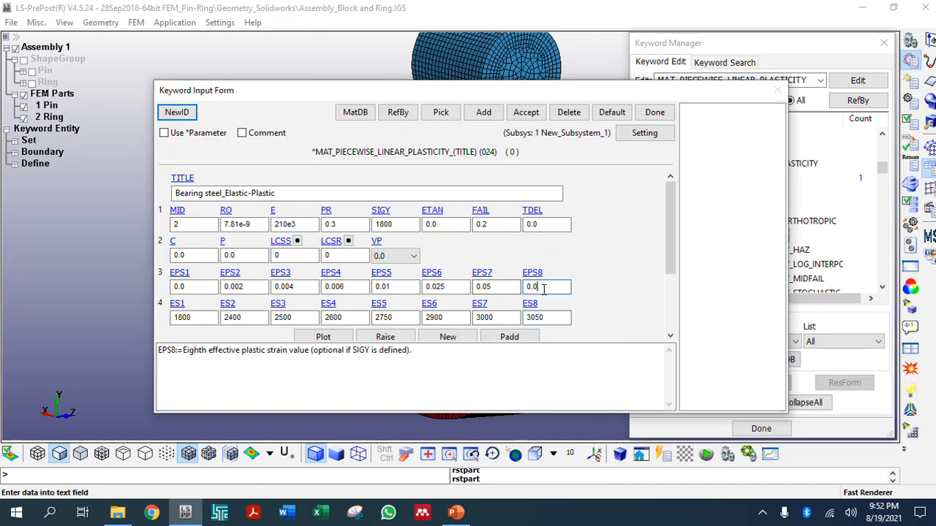
{"action": "type", "text": "1"}
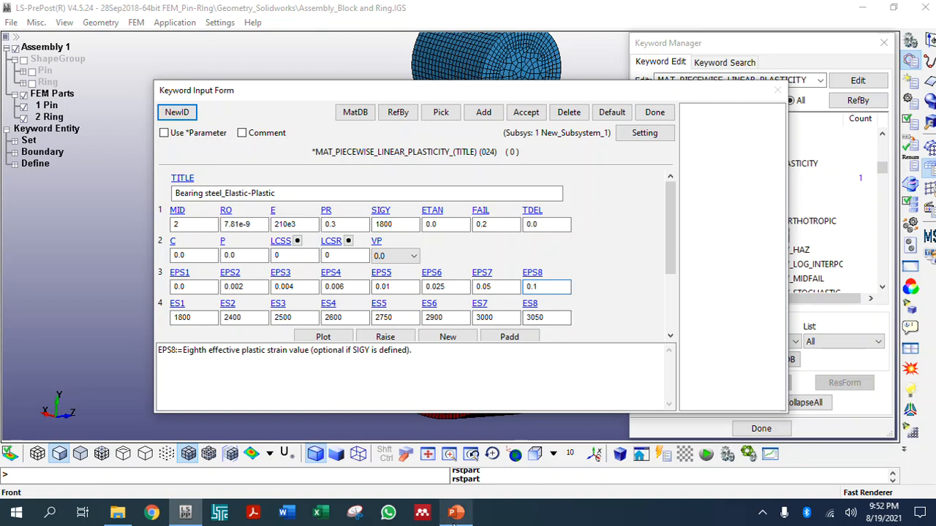
Step: Recheck the PowerPoint slide's stress-strain table and accept the Bearing steel_Elastic-Plastic material card
{"action": "left_click", "coordinate": [456, 511]}
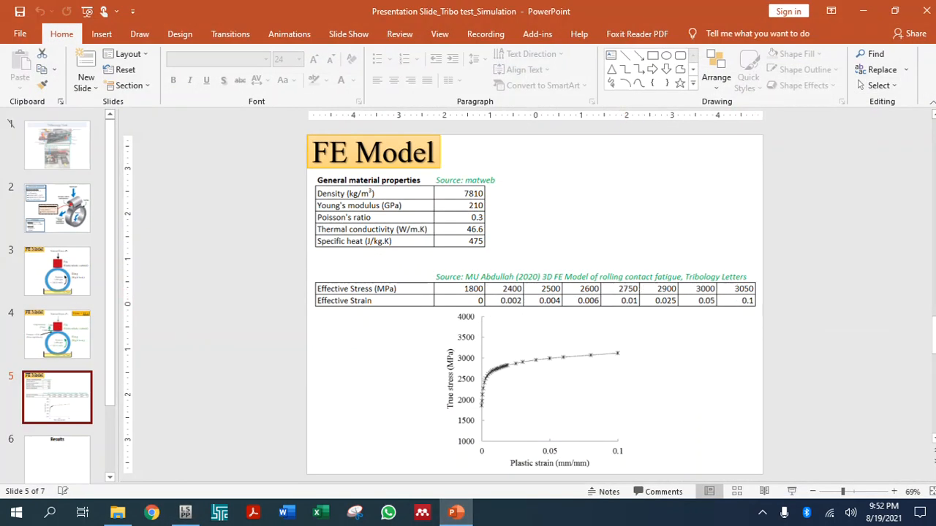
{"action": "left_click", "coordinate": [449, 517]}
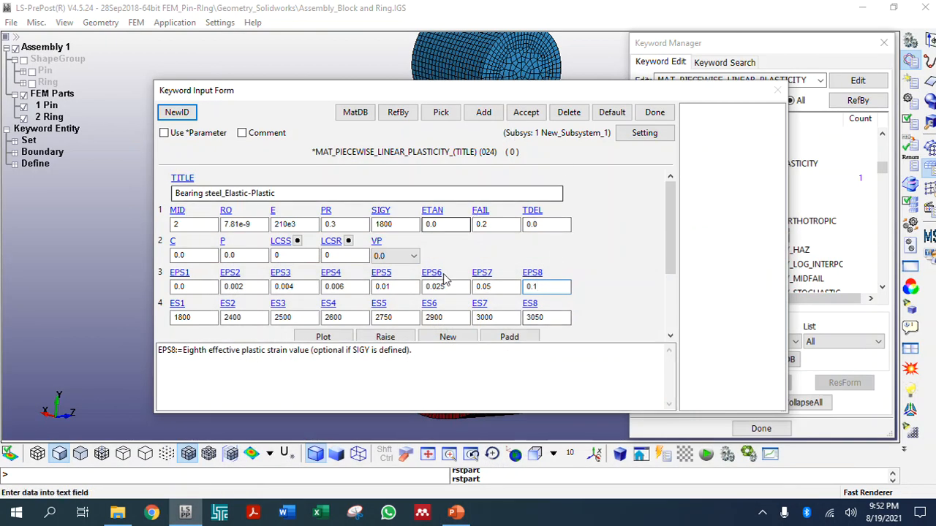
{"action": "left_click", "coordinate": [526, 112]}
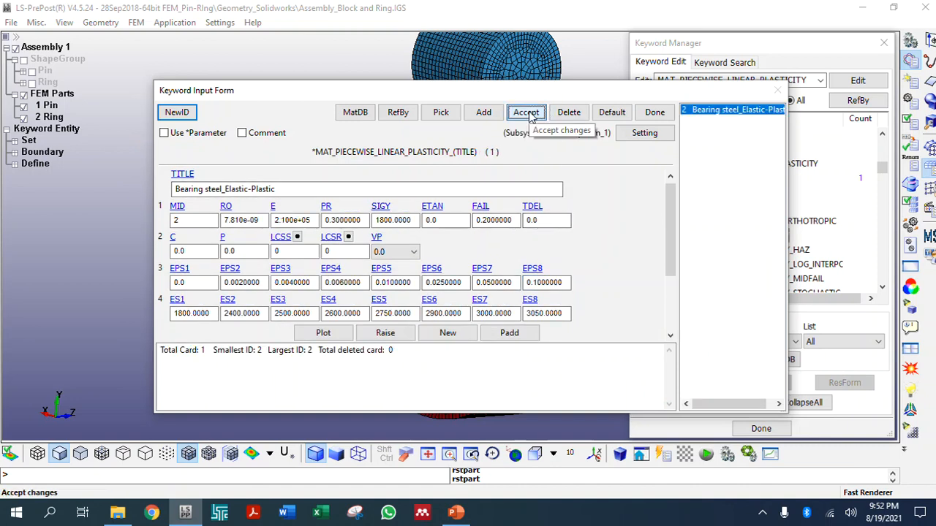
Step: Plot the bearing steel's stress-strain curve for inspection, and close the plot and the material's input form
{"action": "left_click", "coordinate": [326, 333]}
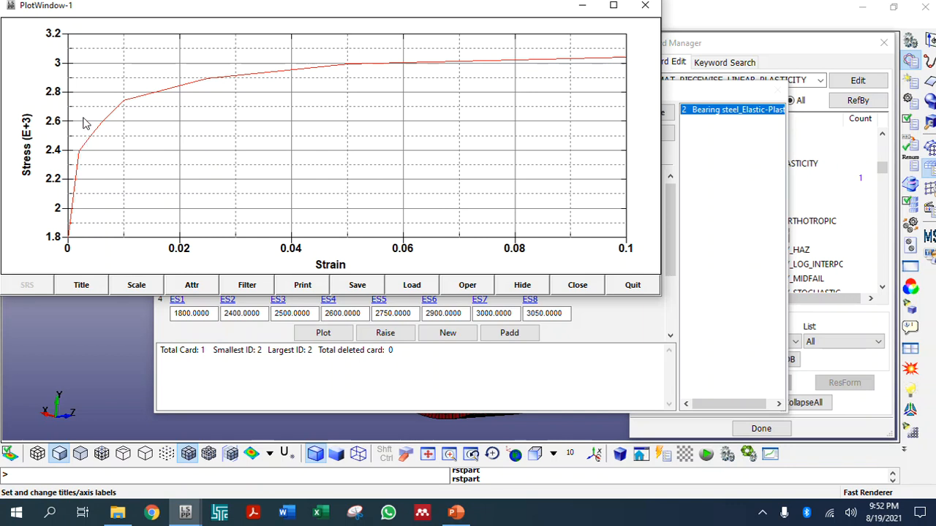
{"action": "left_click", "coordinate": [645, 5]}
{"action": "left_click", "coordinate": [655, 112]}
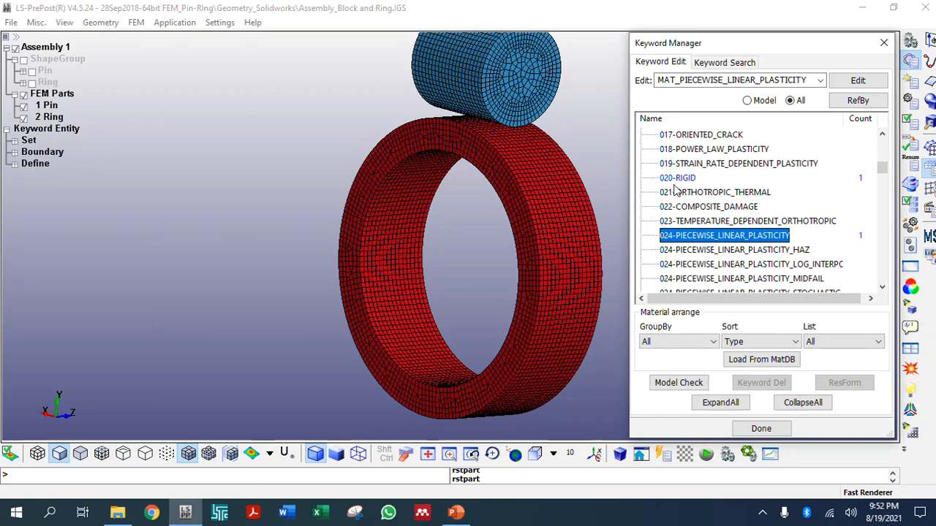
{"action": "left_click", "coordinate": [678, 178]}
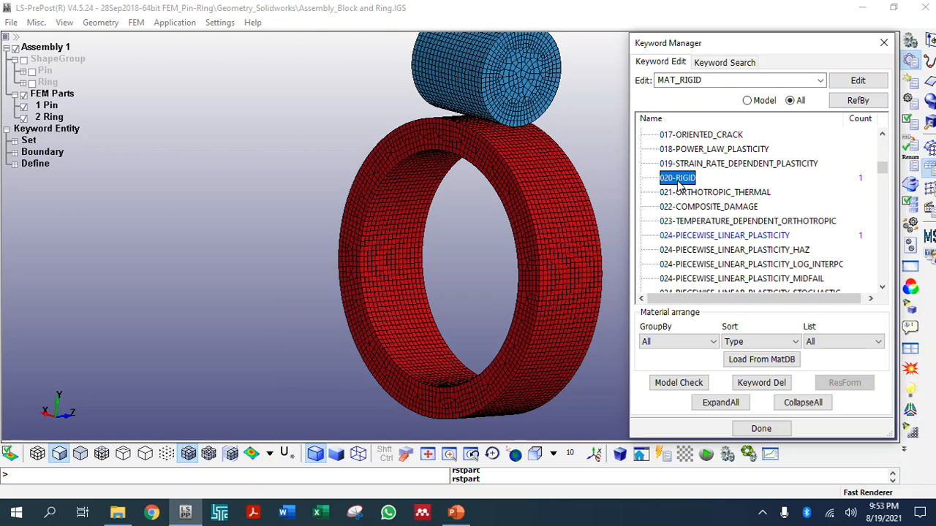
{"action": "left_click", "coordinate": [667, 237]}
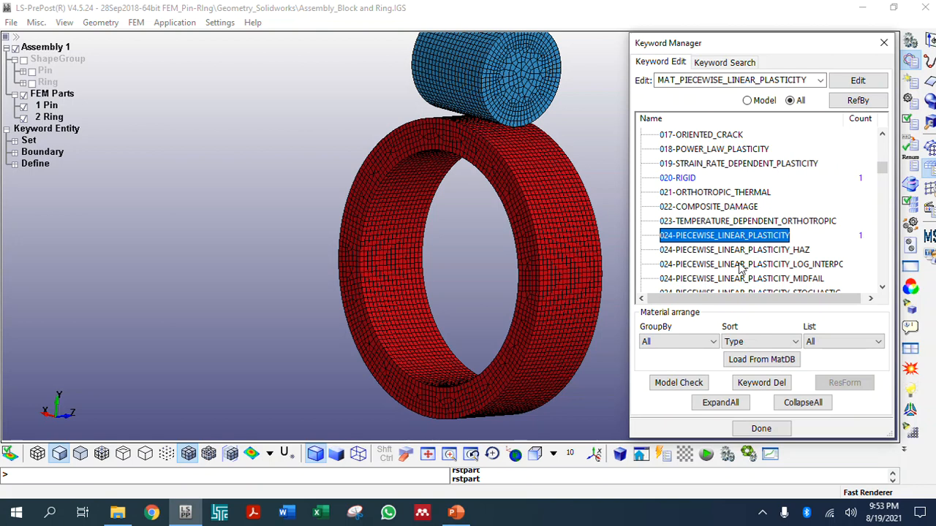
Step: Find the T01-THERMAL_ISOTROPIC material in the keyword list and open its input form
{"action": "scroll", "coordinate": [739, 269], "scroll_direction": "down", "scroll_amount": 20}
{"action": "scroll", "coordinate": [737, 271], "scroll_direction": "down", "scroll_amount": 20}
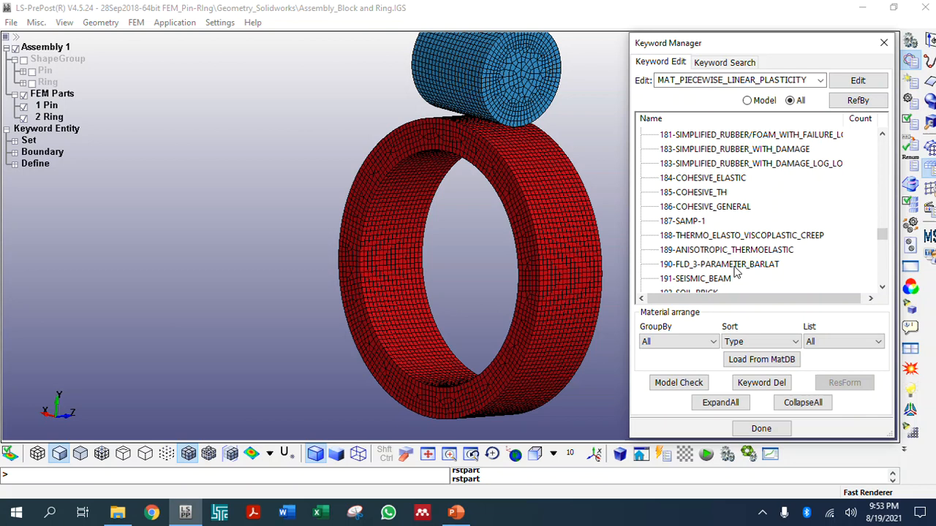
{"action": "scroll", "coordinate": [737, 270], "scroll_direction": "down", "scroll_amount": 20}
{"action": "scroll", "coordinate": [737, 271], "scroll_direction": "down", "scroll_amount": 20}
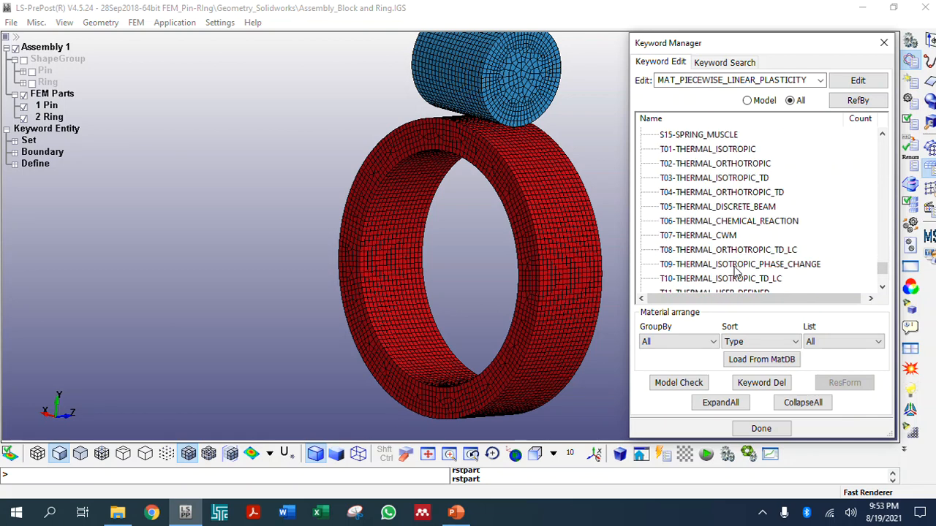
{"action": "left_click", "coordinate": [701, 150]}
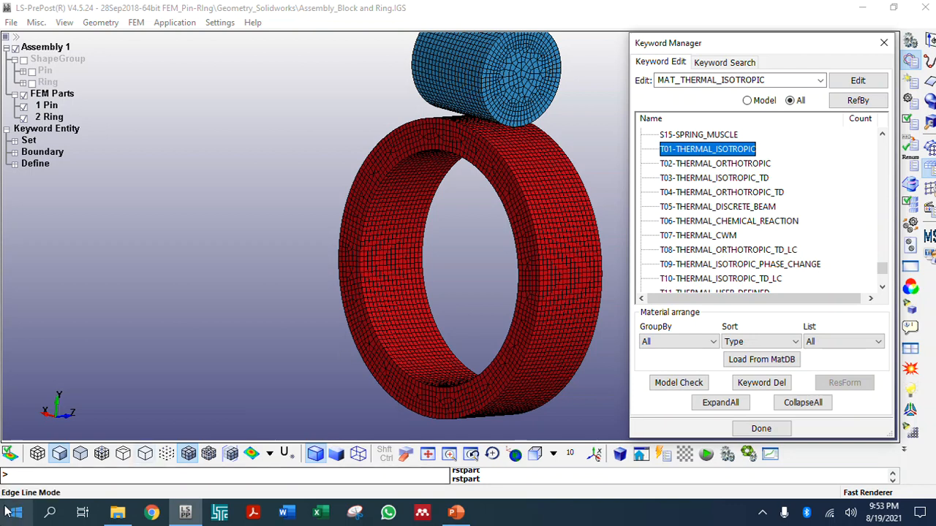
{"action": "double_click", "coordinate": [736, 150]}
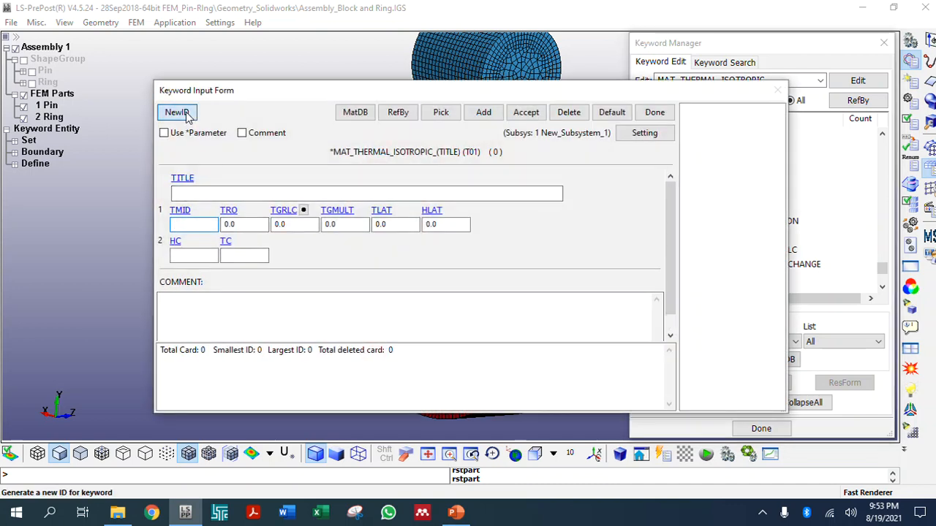
Step: Generate a new ID for the thermal isotropic material and title it "Bearing Steel_Thermal"
{"action": "left_click", "coordinate": [178, 112]}
{"action": "left_click", "coordinate": [191, 194]}
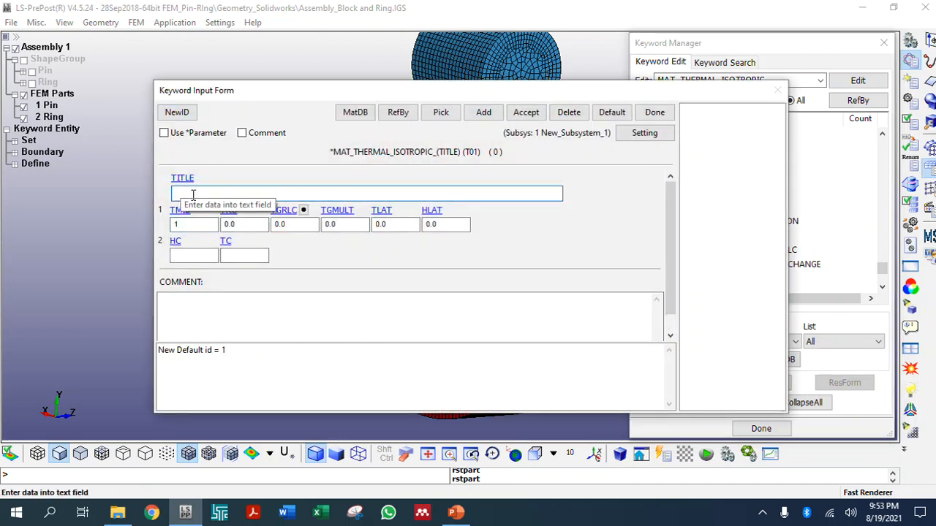
{"action": "type", "text": "Bear"}
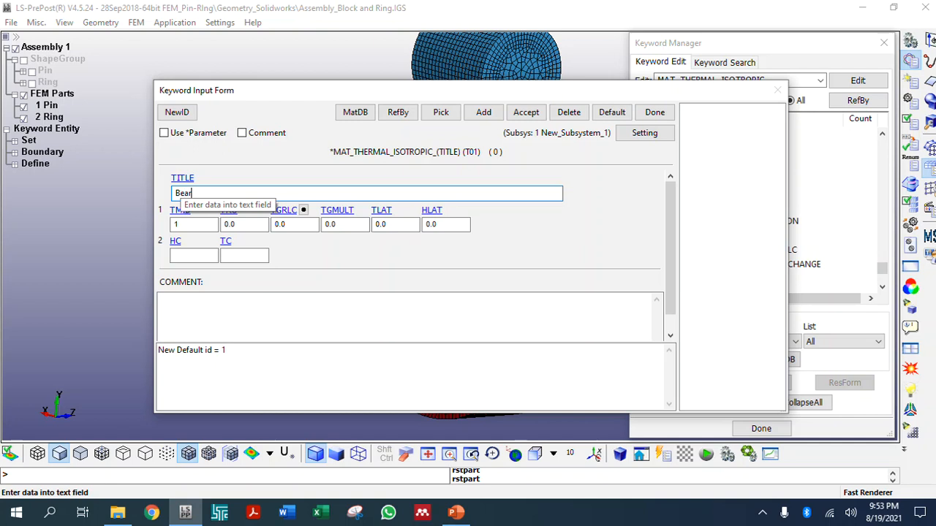
{"action": "type", "text": "ing Steel_Thermal"}
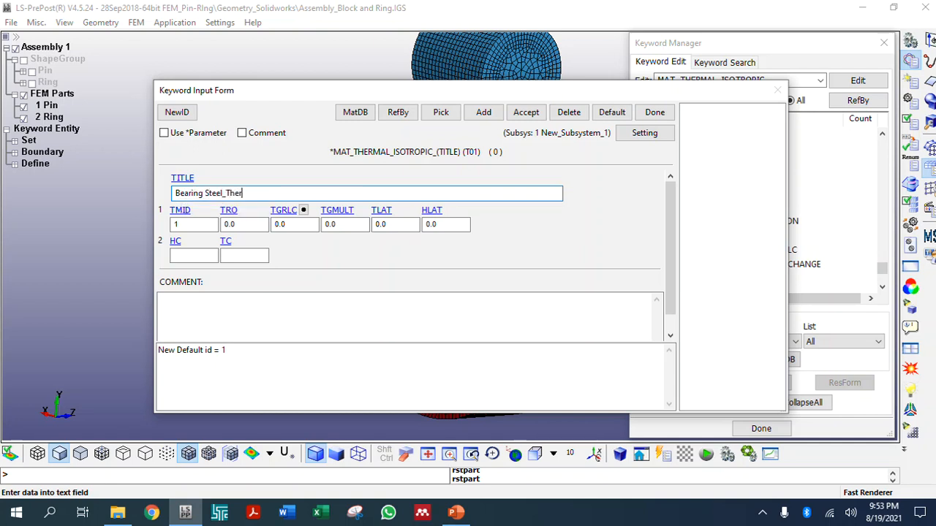
Step: Set the thermal material's density TRO to 7.81e-9 and its heat capacity HC to 475, checking the specific heat on the PowerPoint slide
{"action": "left_click", "coordinate": [250, 226]}
{"action": "left_click_drag", "start_coordinate": [250, 226], "coordinate": [227, 224]}
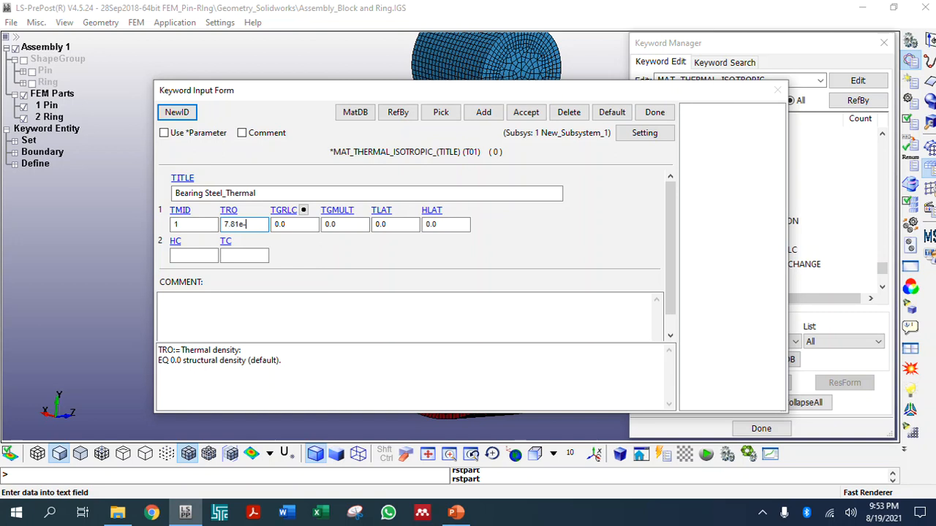
{"action": "left_click", "coordinate": [191, 255]}
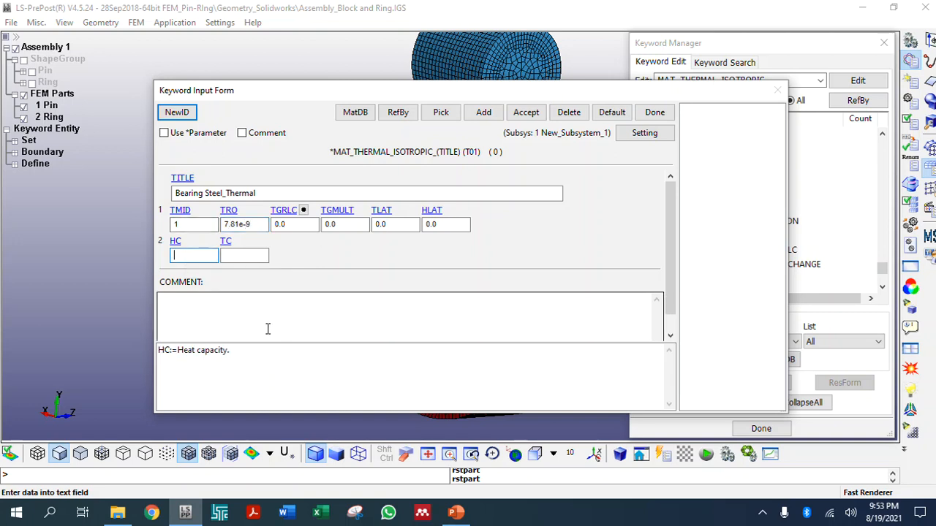
{"action": "left_click", "coordinate": [468, 519]}
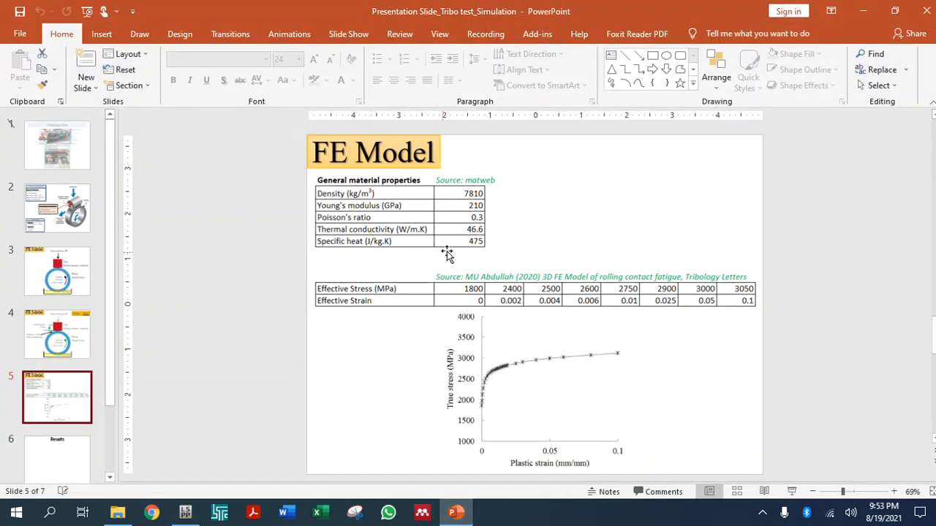
{"action": "left_click", "coordinate": [454, 514]}
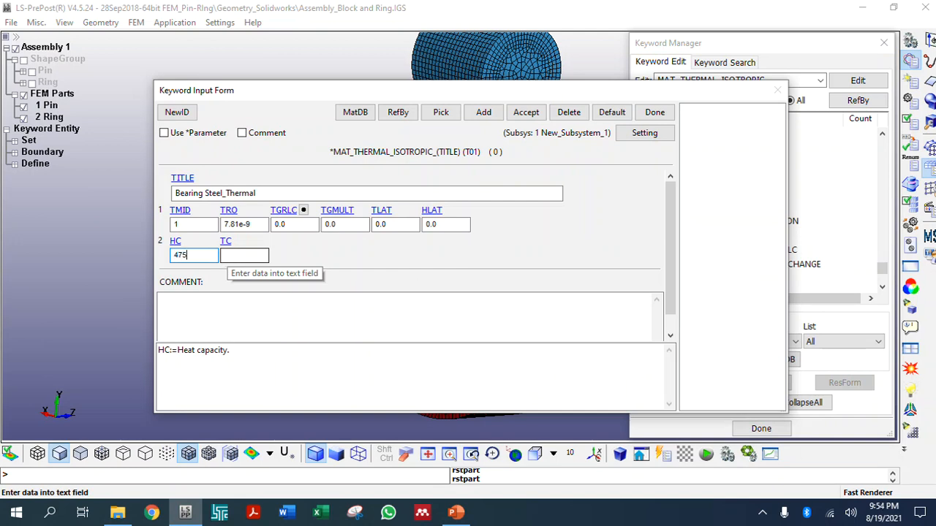
Step: Recheck the slide's thermal conductivity, set TC to 46.6, and accept and close the Bearing Steel_Thermal material card
{"action": "left_click", "coordinate": [456, 513]}
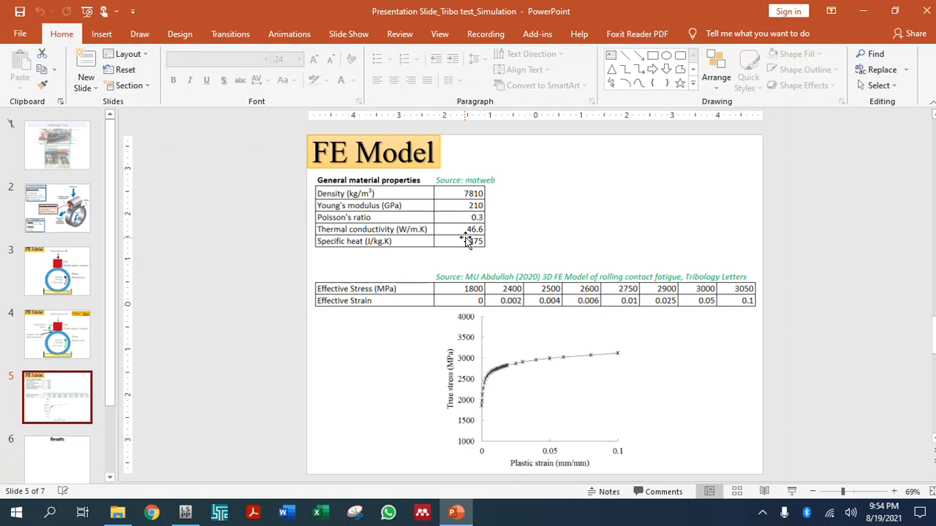
{"action": "left_click", "coordinate": [455, 512]}
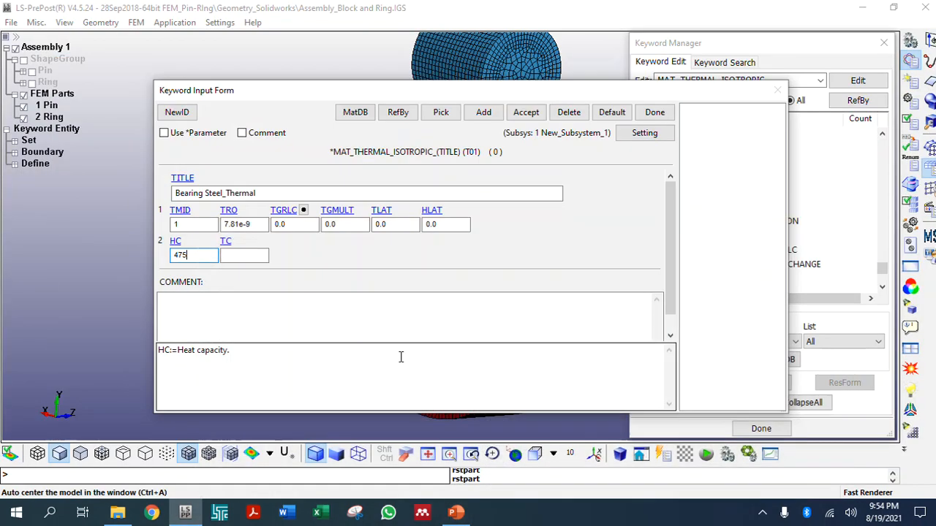
{"action": "left_click", "coordinate": [248, 257]}
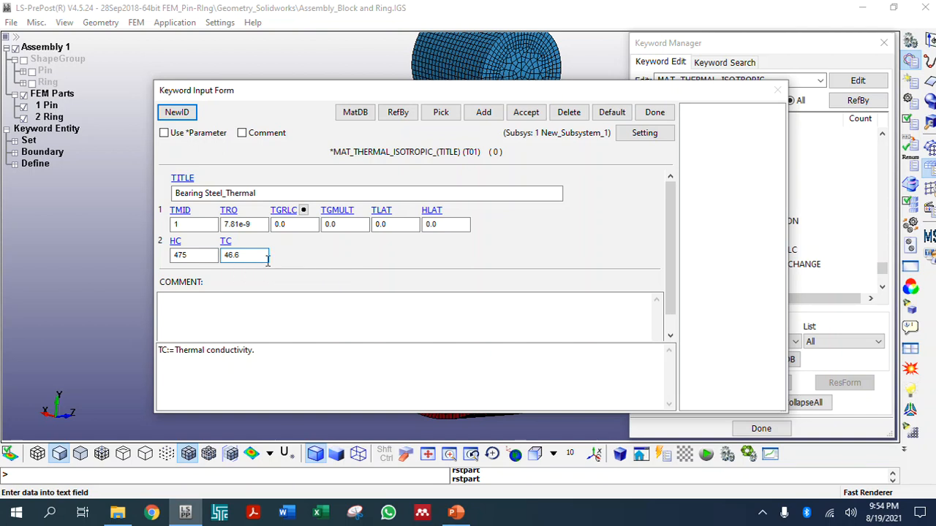
{"action": "left_click", "coordinate": [526, 112]}
{"action": "left_click", "coordinate": [653, 113]}
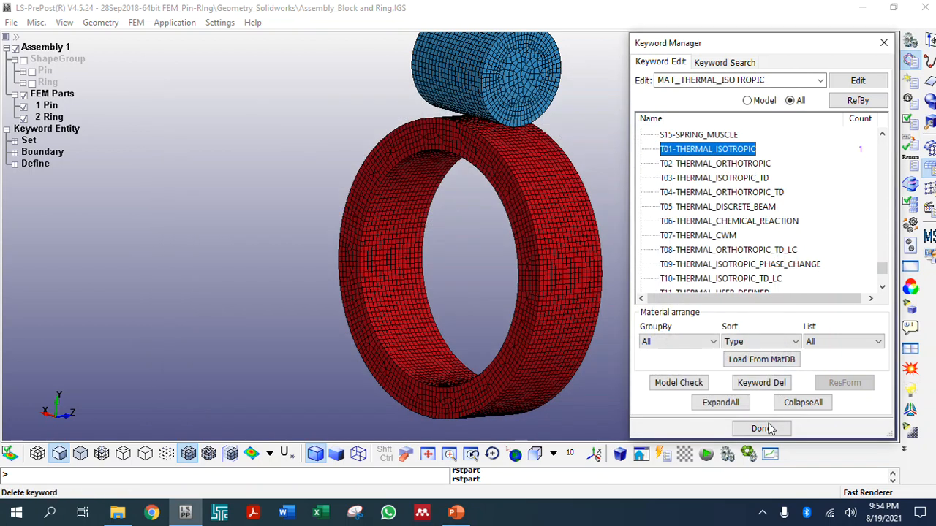
Step: Collapse the keyword list, expand the SECTION keywords and open the SOLID section's input form
{"action": "left_click", "coordinate": [797, 403]}
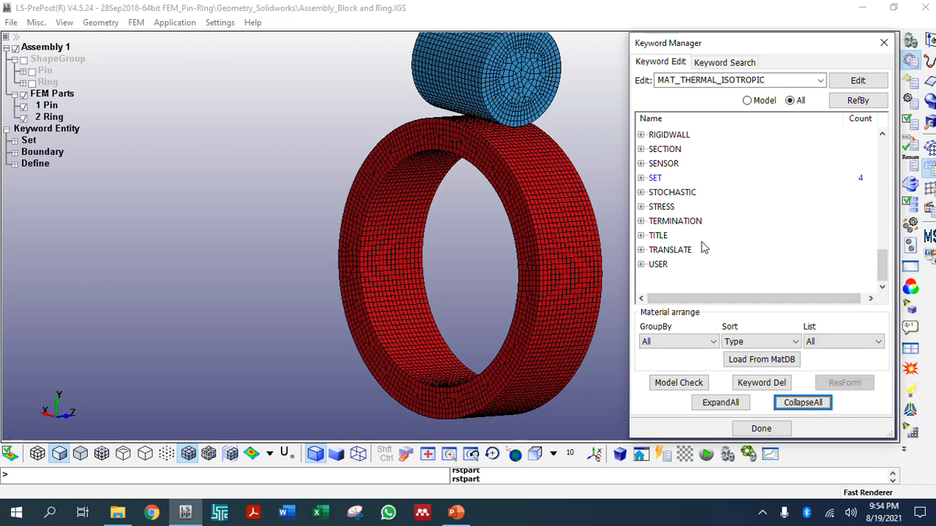
{"action": "scroll", "coordinate": [669, 231], "scroll_direction": "up", "scroll_amount": 2}
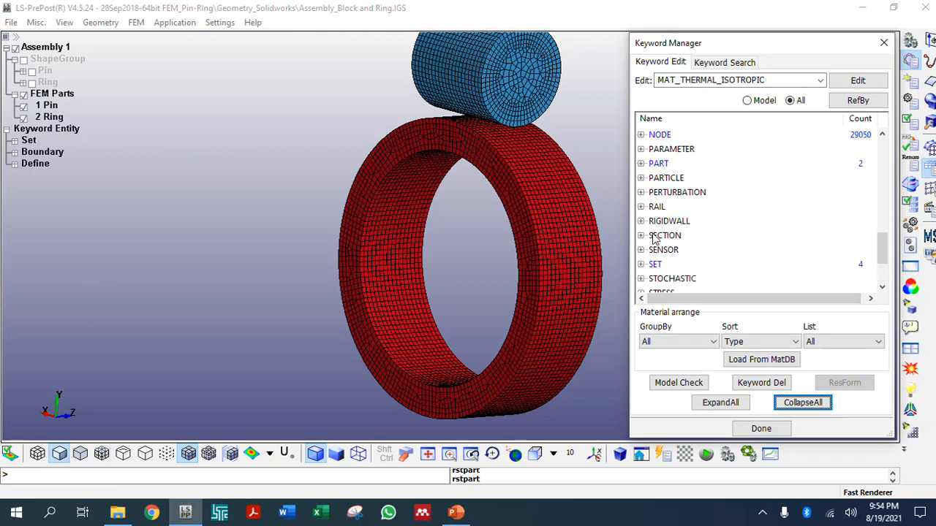
{"action": "left_click", "coordinate": [641, 238]}
{"action": "scroll", "coordinate": [677, 261], "scroll_direction": "down", "scroll_amount": 2}
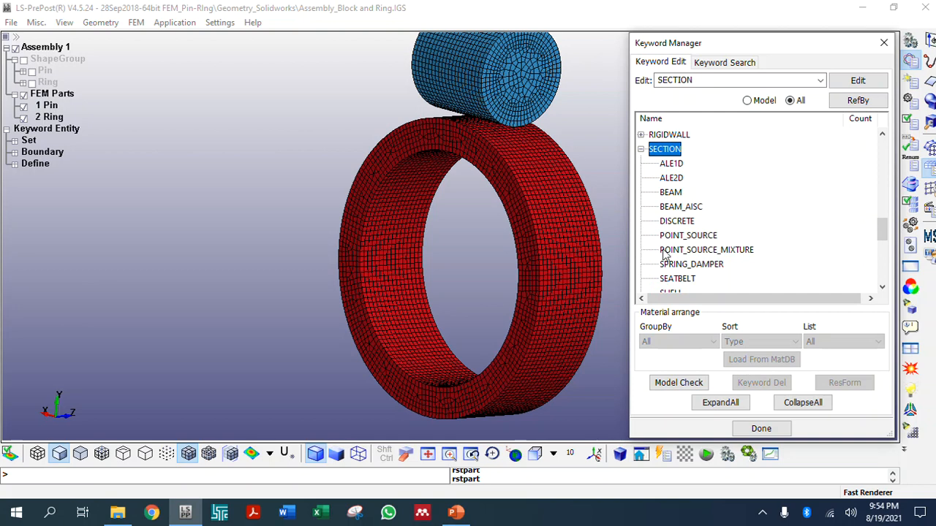
{"action": "scroll", "coordinate": [664, 252], "scroll_direction": "down", "scroll_amount": 4}
{"action": "double_click", "coordinate": [671, 178]}
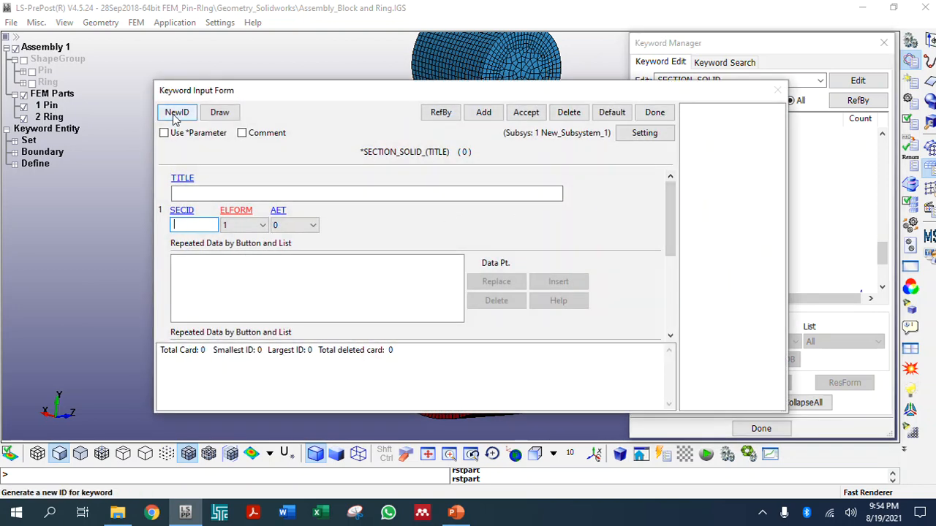
Step: Generate a new ID for the solid section and title it "Solid"
{"action": "left_click", "coordinate": [175, 114]}
{"action": "left_click", "coordinate": [201, 193]}
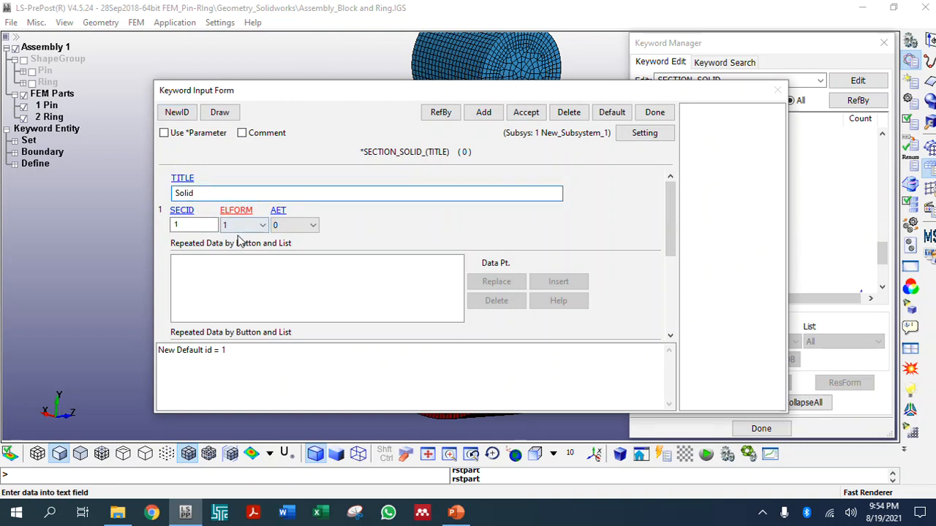
{"action": "left_click", "coordinate": [211, 227]}
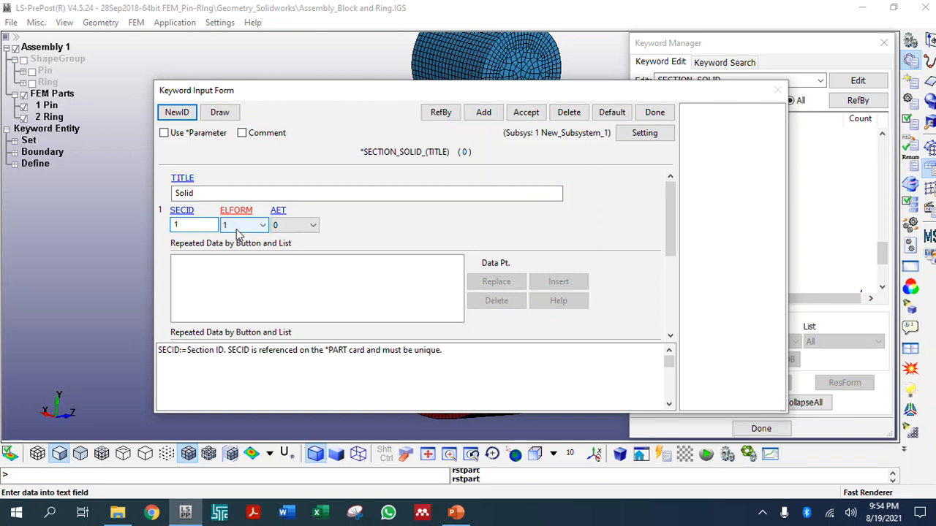
Step: Review the ELFORM and AET option descriptions, keep ELFORM 1 and AET 0, and accept and close the Solid section card
{"action": "left_click", "coordinate": [240, 227]}
{"action": "left_click", "coordinate": [203, 388]}
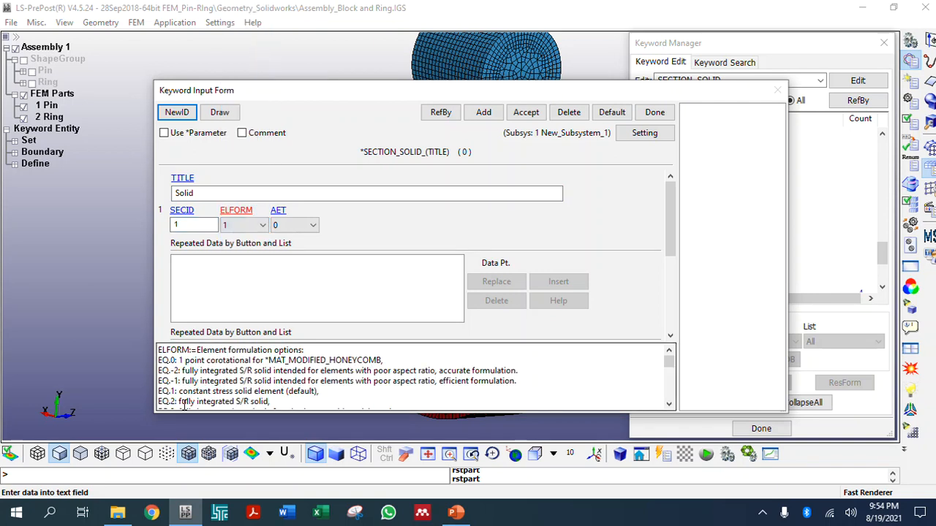
{"action": "left_click_drag", "start_coordinate": [328, 393], "coordinate": [159, 393]}
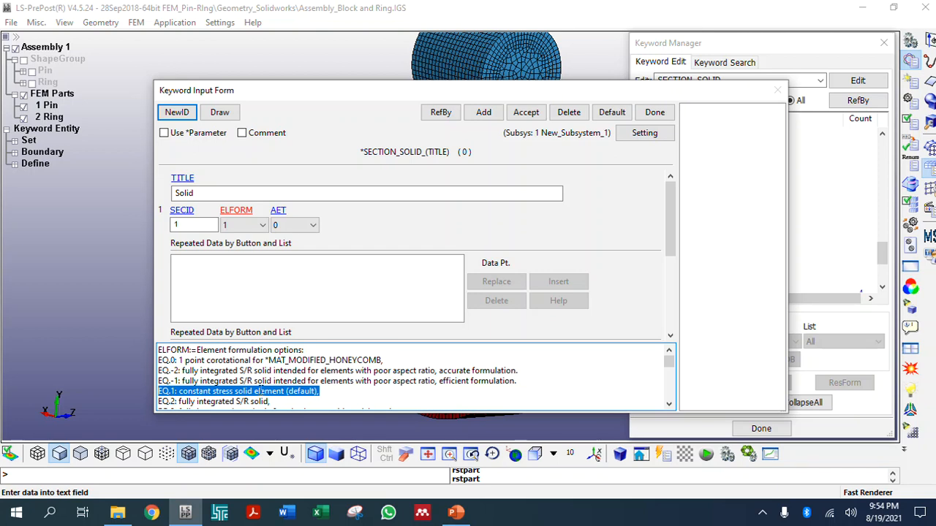
{"action": "scroll", "coordinate": [224, 406], "scroll_direction": "down", "scroll_amount": 3}
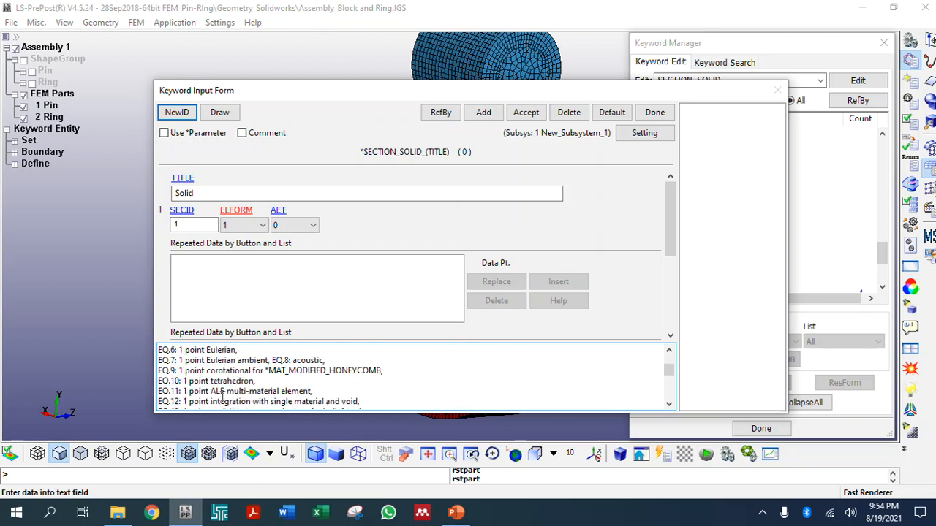
{"action": "scroll", "coordinate": [222, 397], "scroll_direction": "up", "scroll_amount": 3}
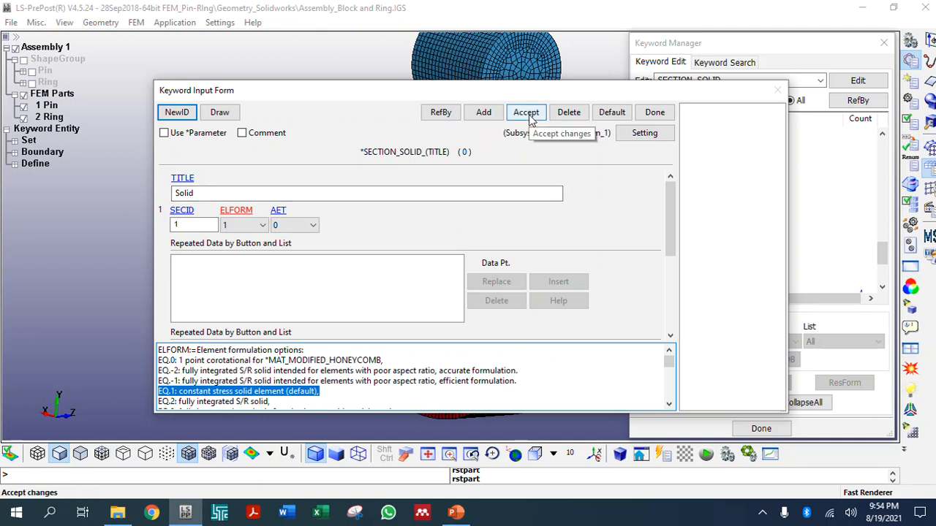
{"action": "left_click", "coordinate": [313, 225]}
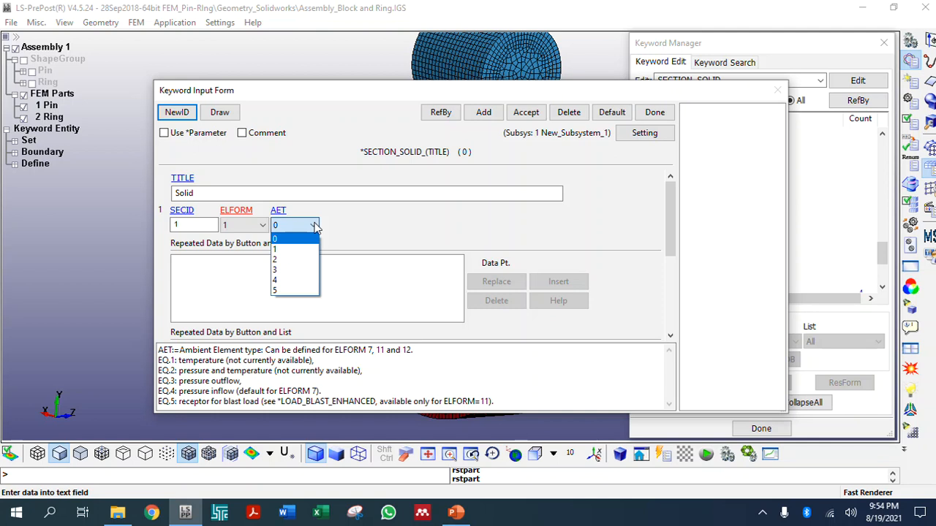
{"action": "left_click", "coordinate": [216, 395]}
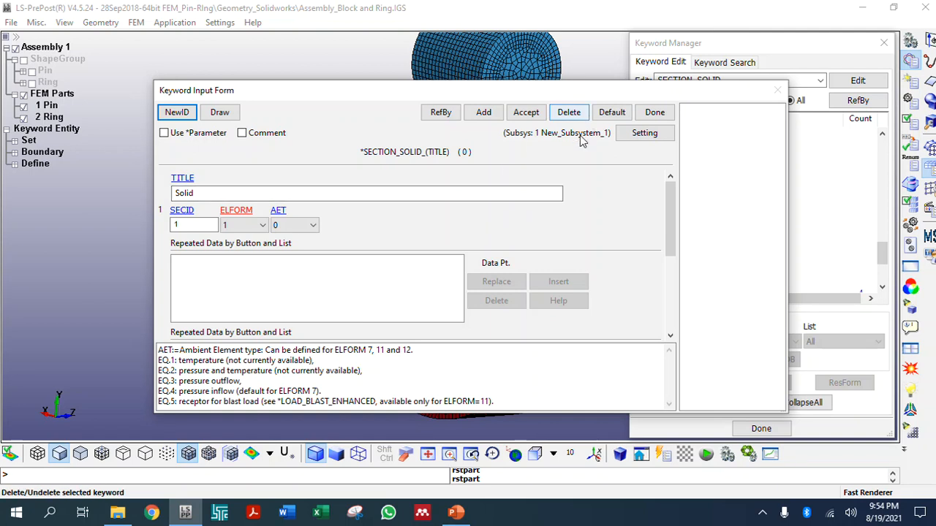
{"action": "left_click", "coordinate": [526, 112]}
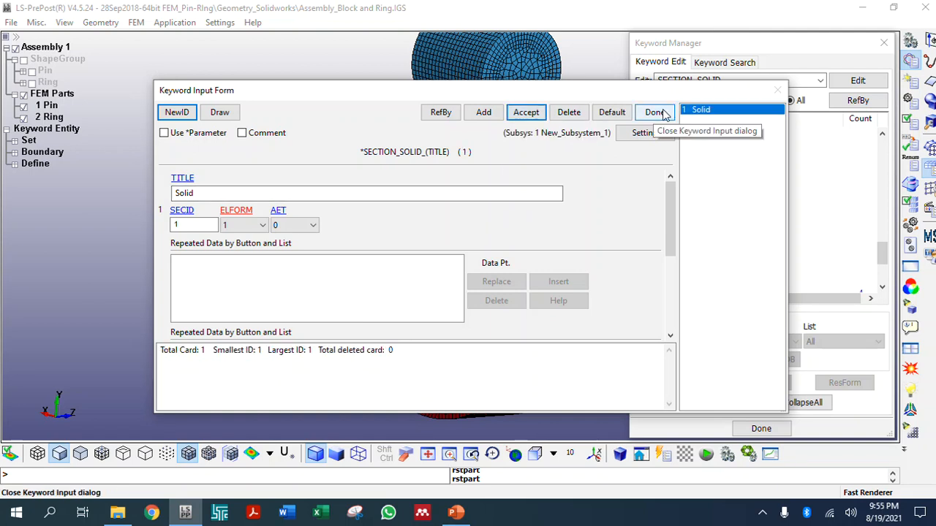
{"action": "left_click", "coordinate": [656, 112]}
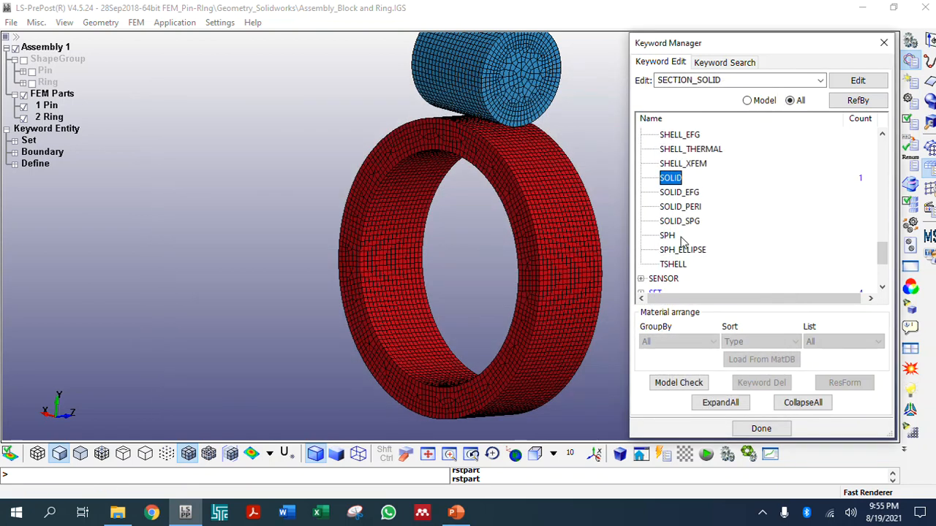
Step: Collapse the keyword list again, expand the PART keywords and open the PART input form
{"action": "scroll", "coordinate": [674, 248], "scroll_direction": "up", "scroll_amount": 8}
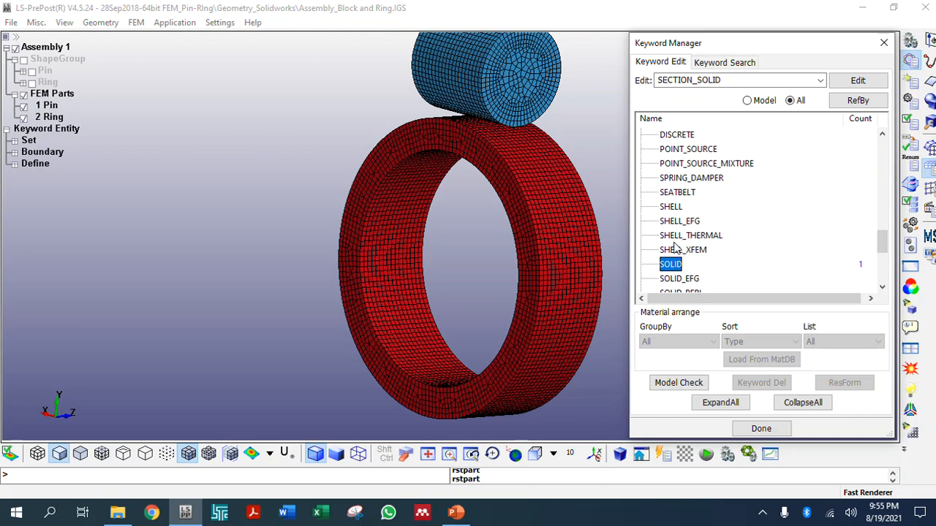
{"action": "left_click", "coordinate": [782, 408]}
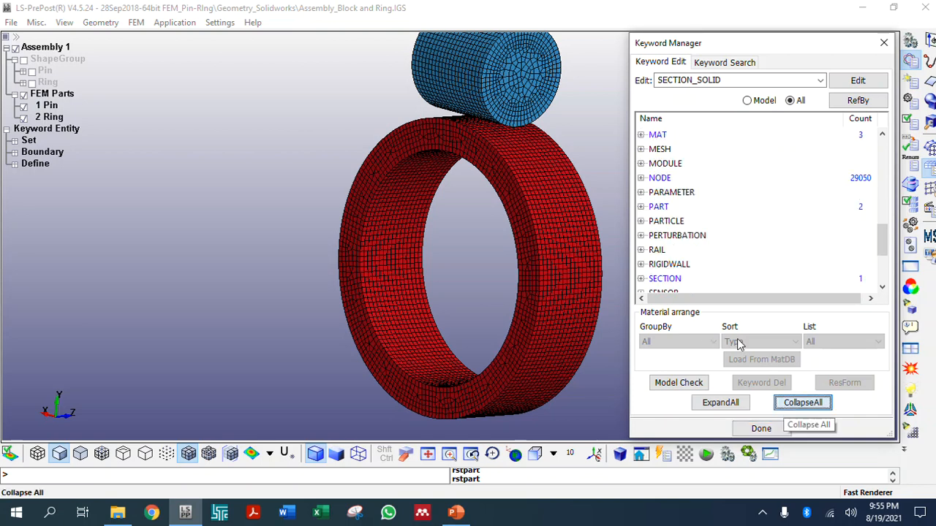
{"action": "left_click", "coordinate": [642, 207]}
{"action": "double_click", "coordinate": [662, 221]}
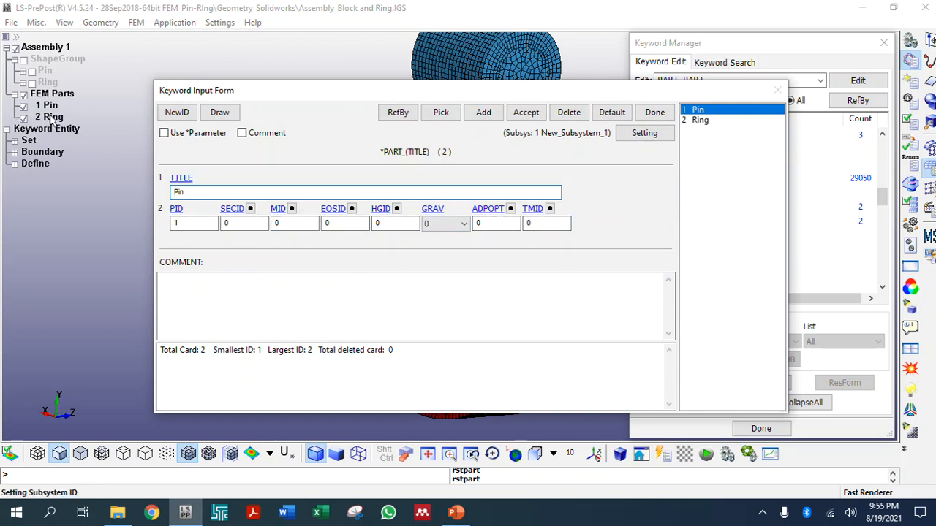
Step: Link the Pin part to the Solid section and the Rigid material
{"action": "left_click", "coordinate": [185, 224]}
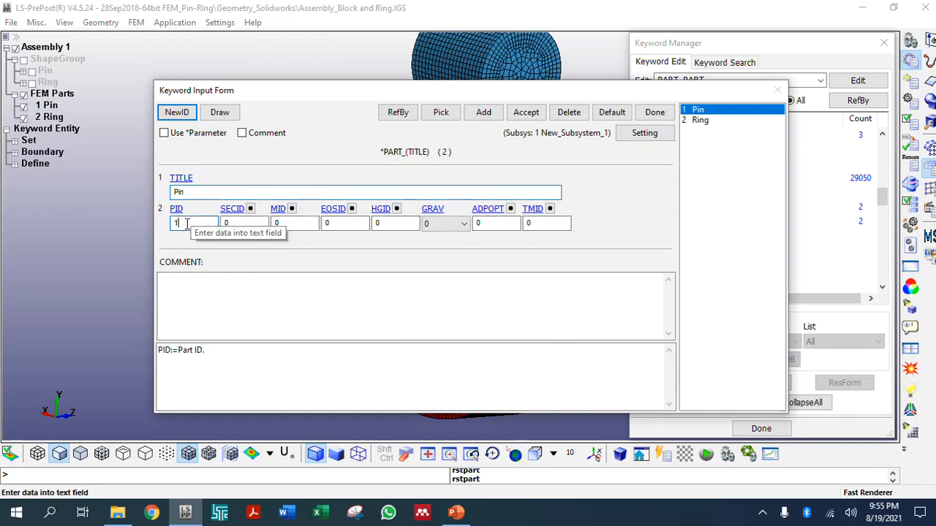
{"action": "left_click", "coordinate": [250, 209]}
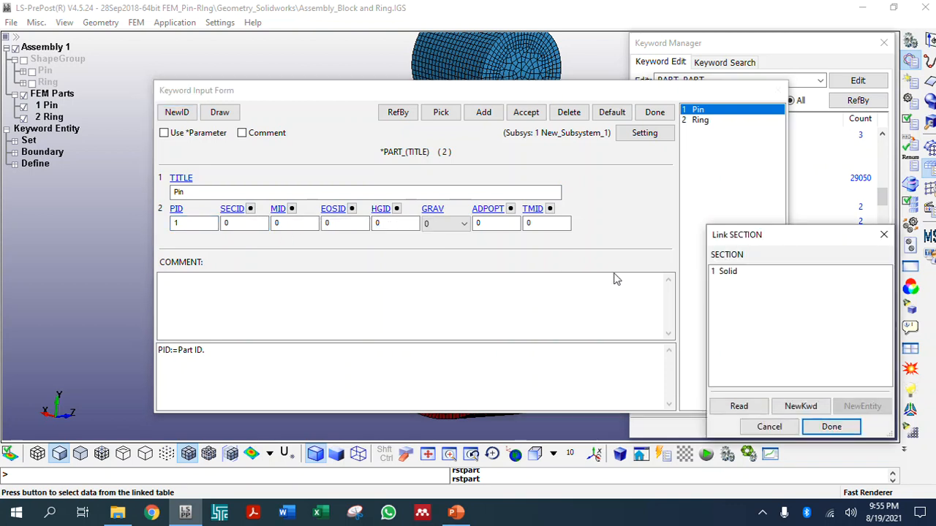
{"action": "double_click", "coordinate": [727, 271]}
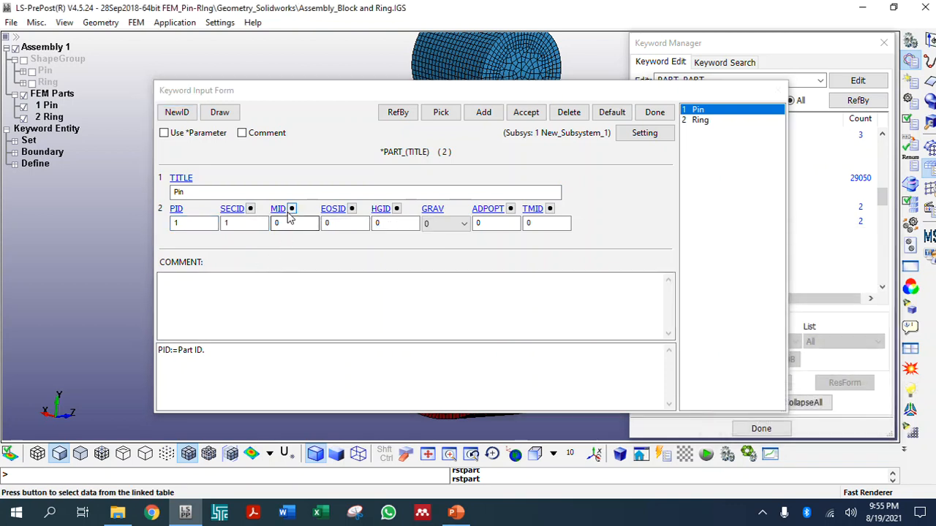
{"action": "left_click", "coordinate": [291, 209]}
{"action": "left_click", "coordinate": [733, 272]}
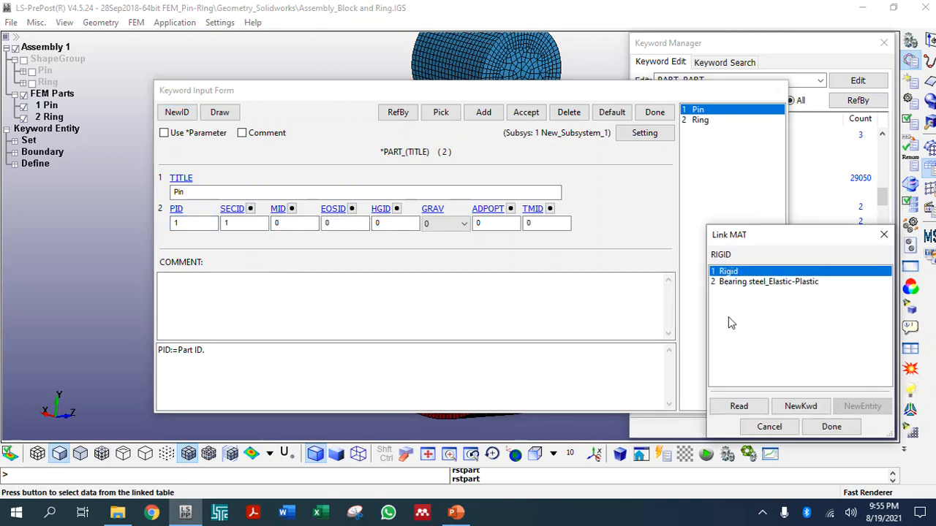
{"action": "left_click", "coordinate": [831, 427]}
Step: Examine the descriptions of the Pin part's remaining fields, including HGID, TMID and ADPOPT, moving the form lower to reveal the model
{"action": "left_click", "coordinate": [337, 224]}
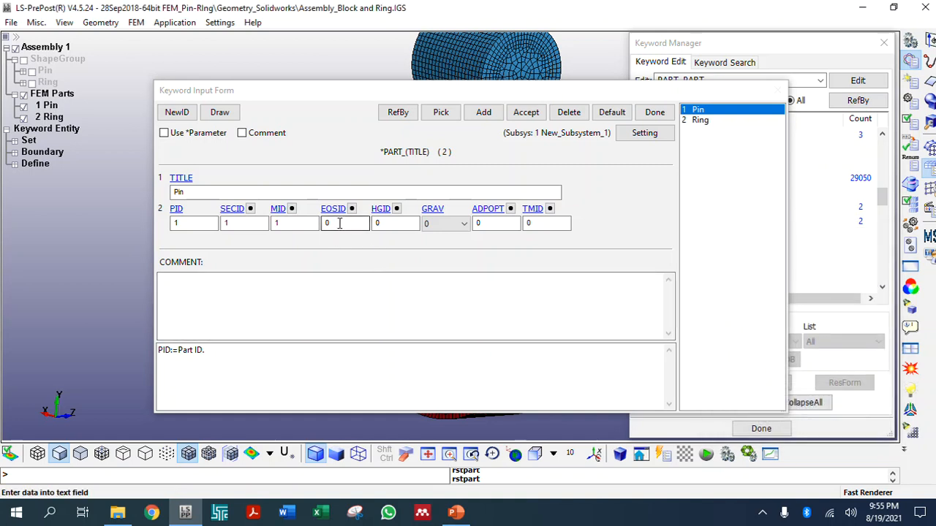
{"action": "left_click", "coordinate": [393, 224]}
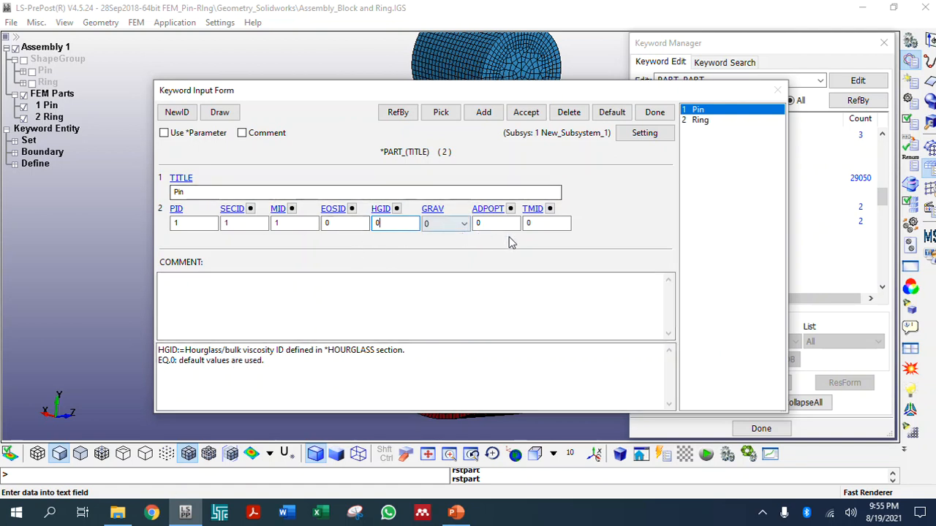
{"action": "left_click", "coordinate": [542, 223]}
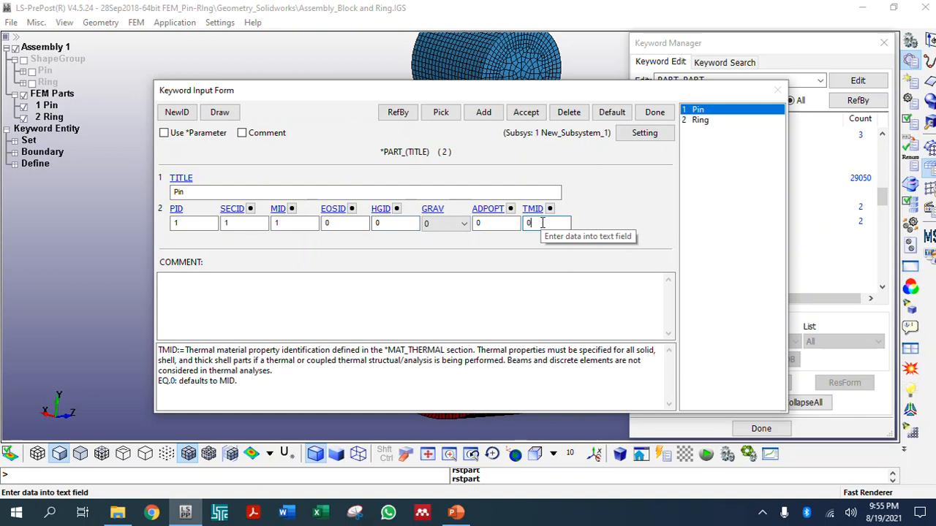
{"action": "left_click", "coordinate": [511, 224]}
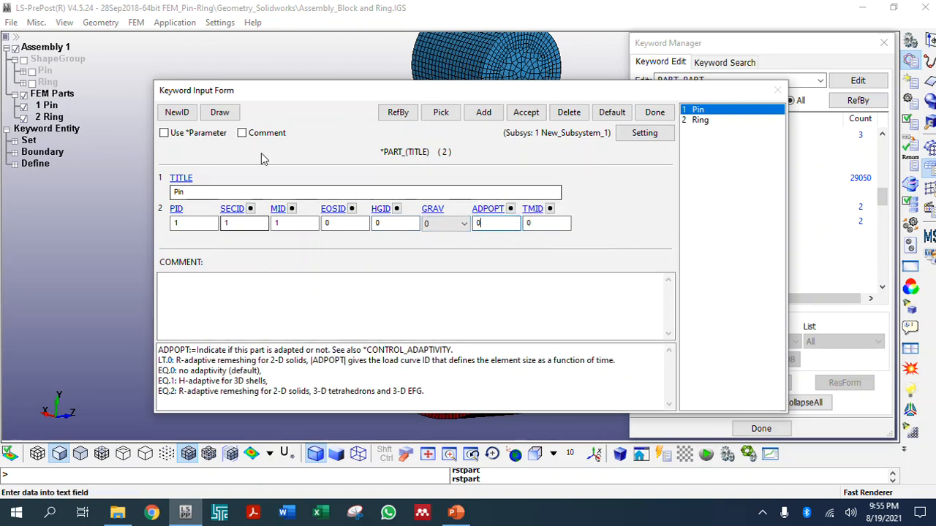
{"action": "left_click_drag", "start_coordinate": [319, 96], "coordinate": [306, 154]}
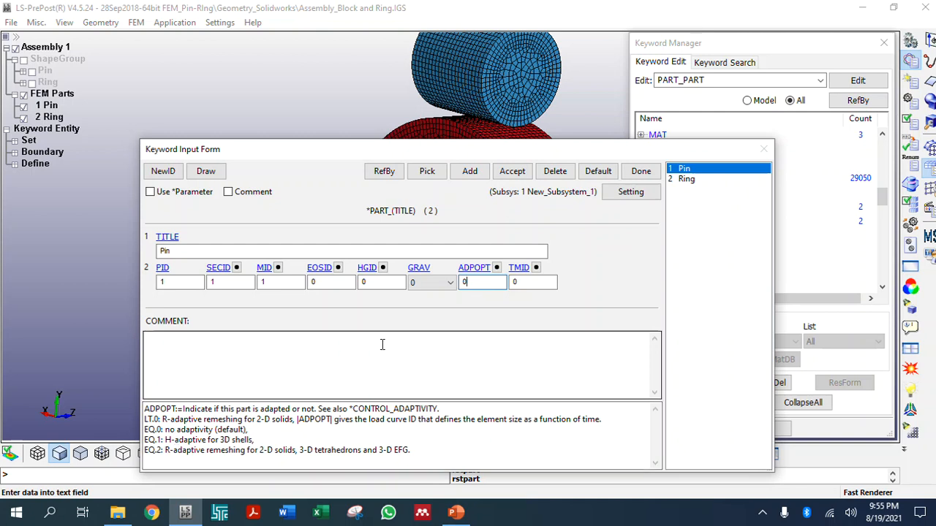
{"action": "left_click", "coordinate": [476, 277]}
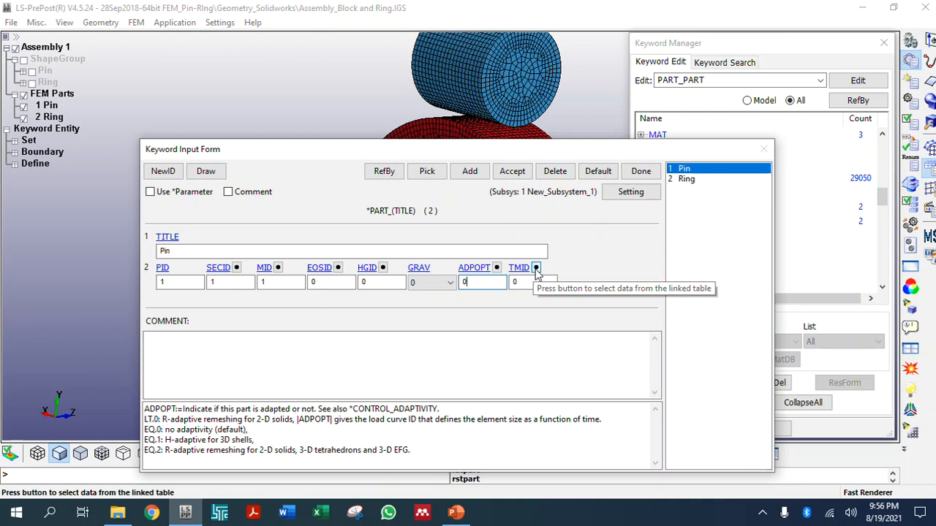
Step: Check the TMID description, link the Pin part's thermal material to Bearing Steel_Thermal, and accept the Pin card
{"action": "left_click", "coordinate": [518, 283]}
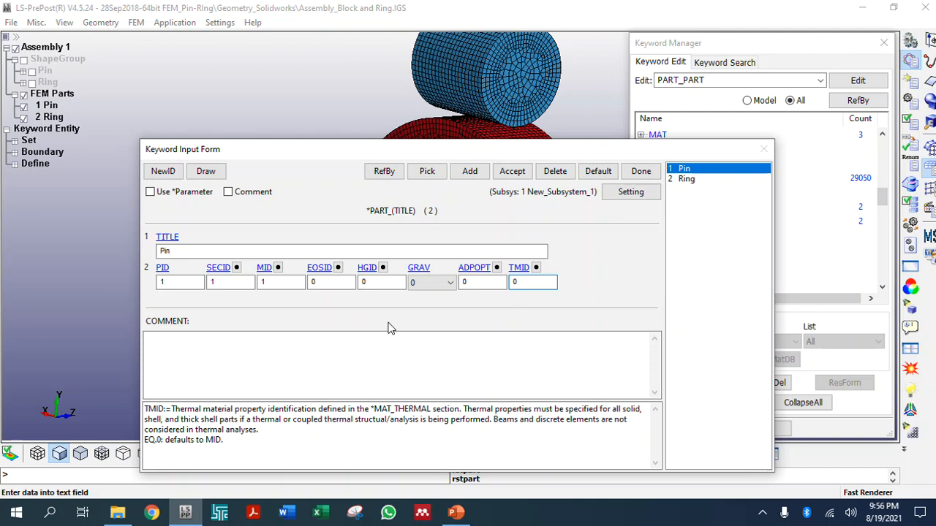
{"action": "left_click_drag", "start_coordinate": [170, 411], "coordinate": [267, 411]}
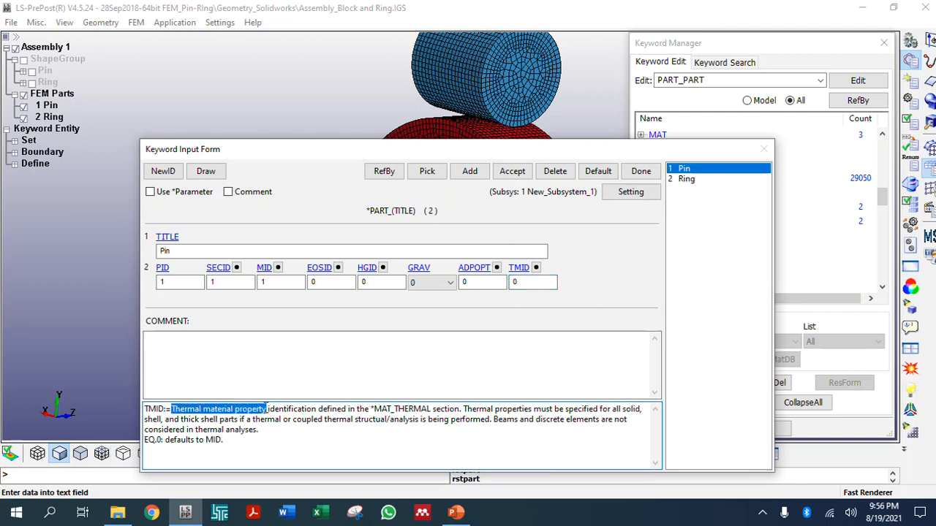
{"action": "left_click", "coordinate": [536, 267]}
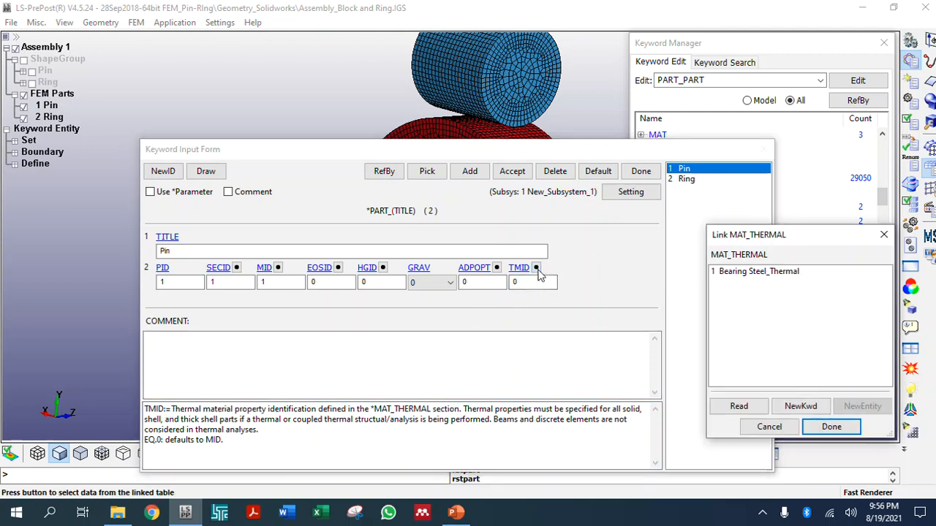
{"action": "left_click", "coordinate": [762, 276]}
{"action": "left_click", "coordinate": [832, 426]}
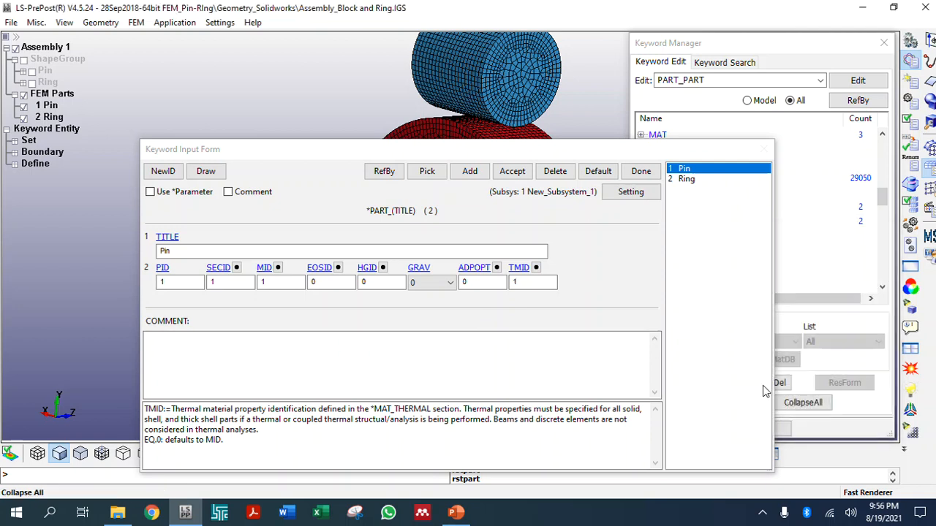
{"action": "left_click", "coordinate": [512, 171]}
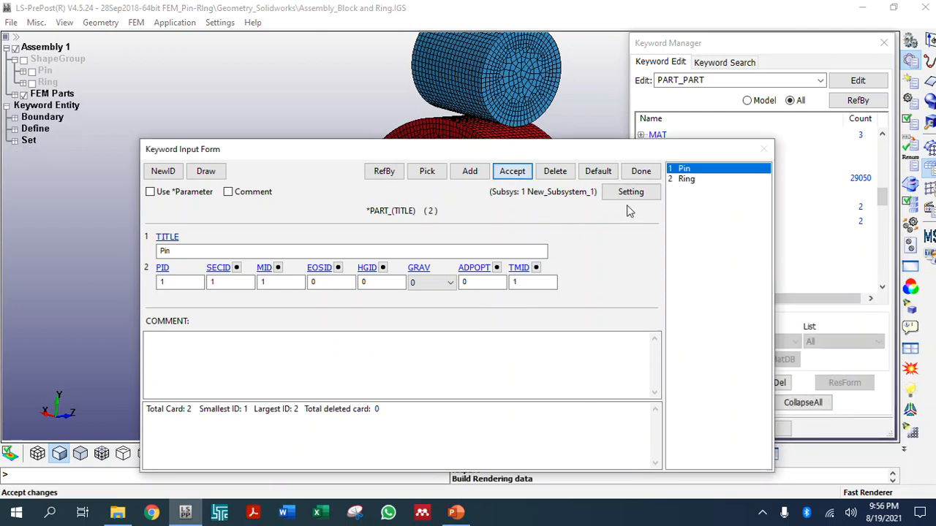
Step: Switch to the Ring part's card and link its section to Solid
{"action": "left_click", "coordinate": [686, 179]}
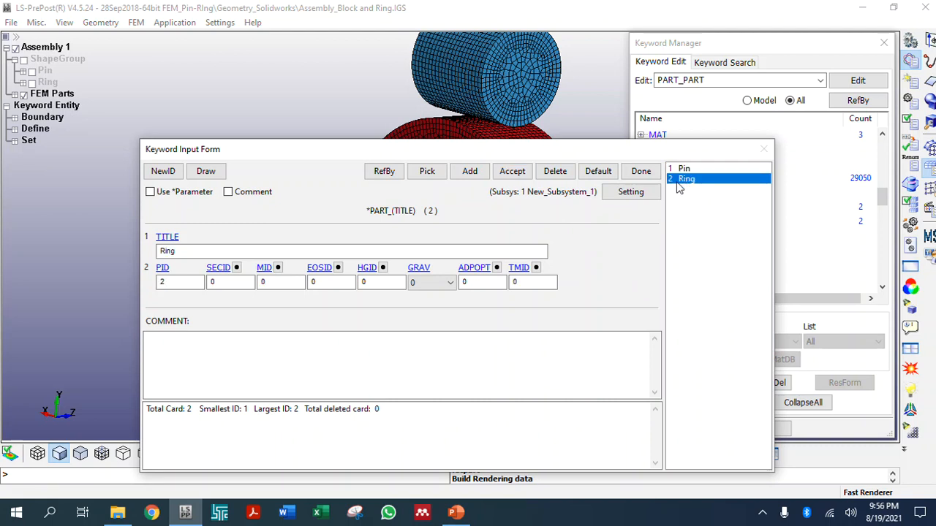
{"action": "left_click", "coordinate": [183, 282]}
{"action": "left_click", "coordinate": [241, 282]}
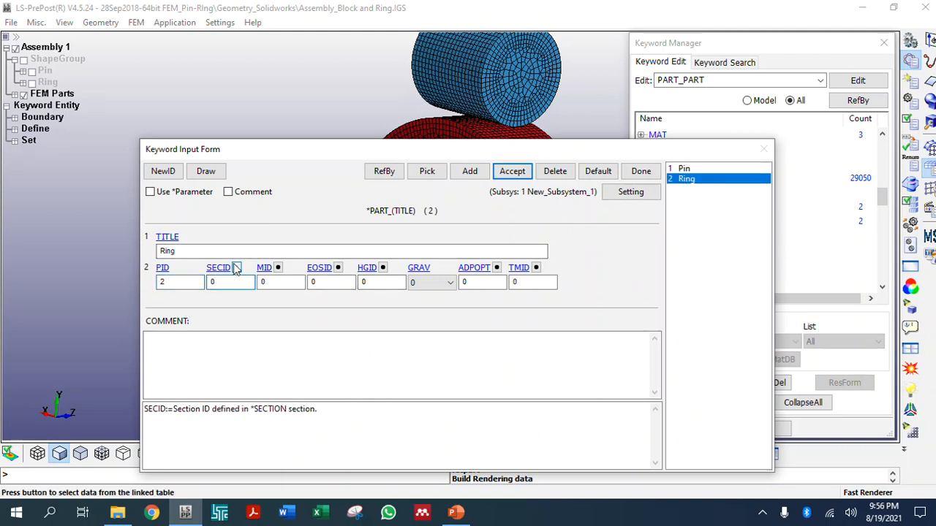
{"action": "left_click", "coordinate": [236, 267]}
{"action": "left_click", "coordinate": [732, 277]}
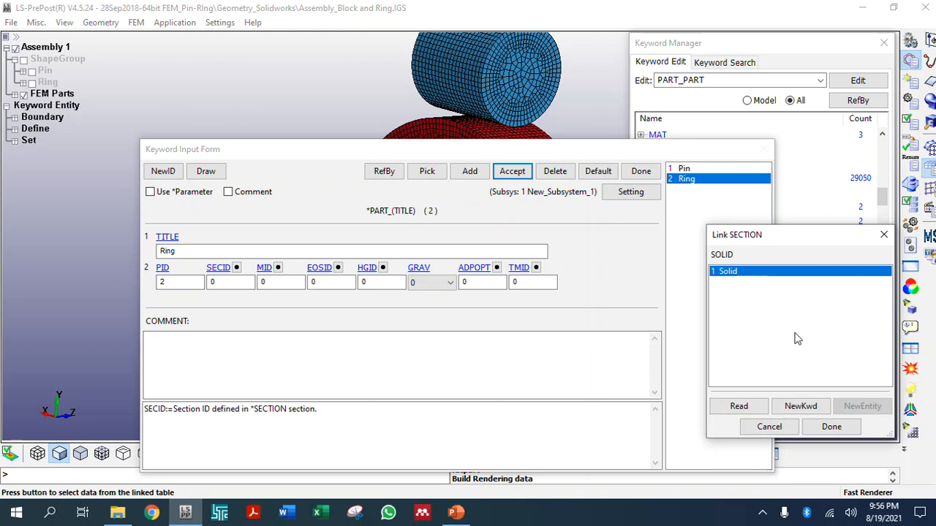
{"action": "left_click", "coordinate": [831, 427]}
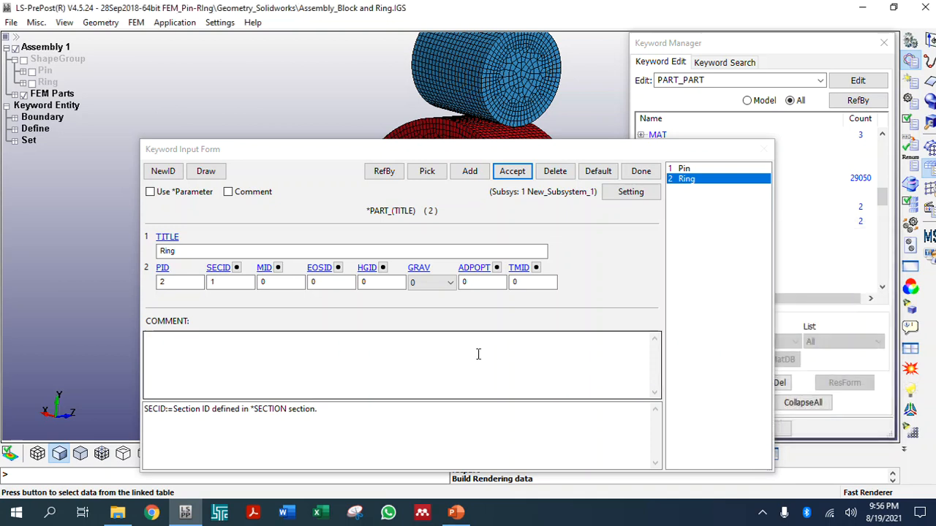
Step: Link the Ring part's structural material to Rigid
{"action": "left_click", "coordinate": [278, 268]}
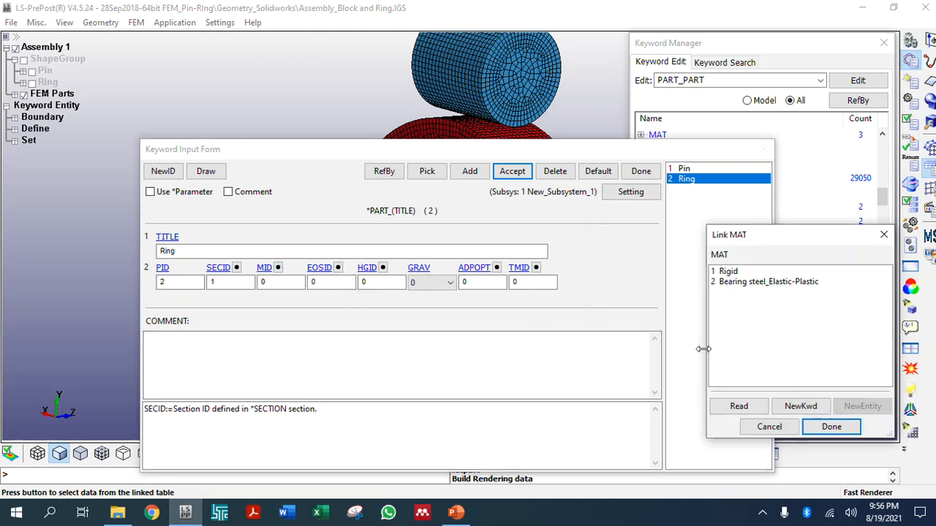
{"action": "left_click", "coordinate": [740, 285]}
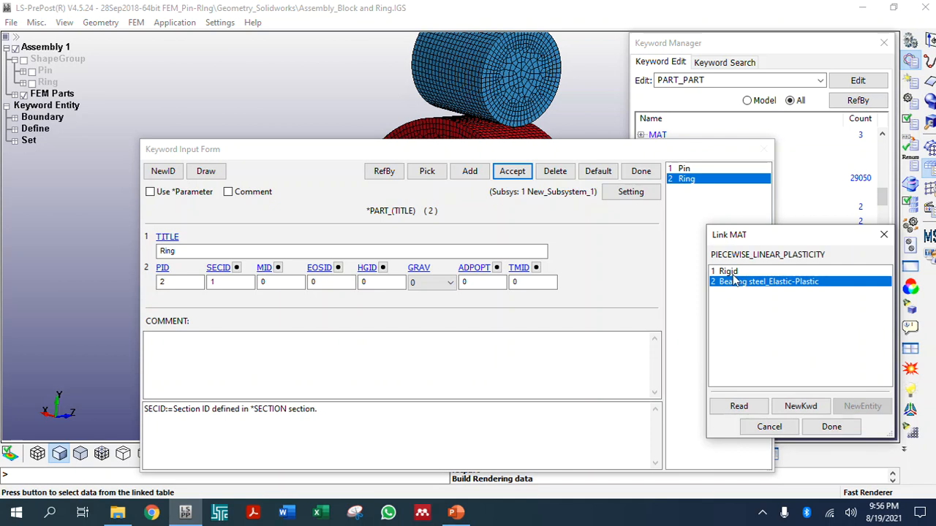
{"action": "left_click", "coordinate": [730, 272]}
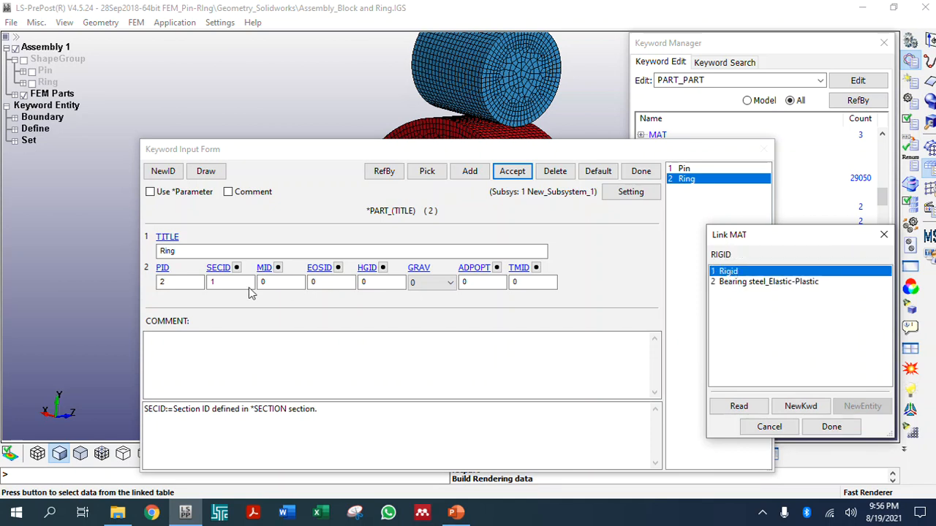
{"action": "left_click", "coordinate": [831, 427]}
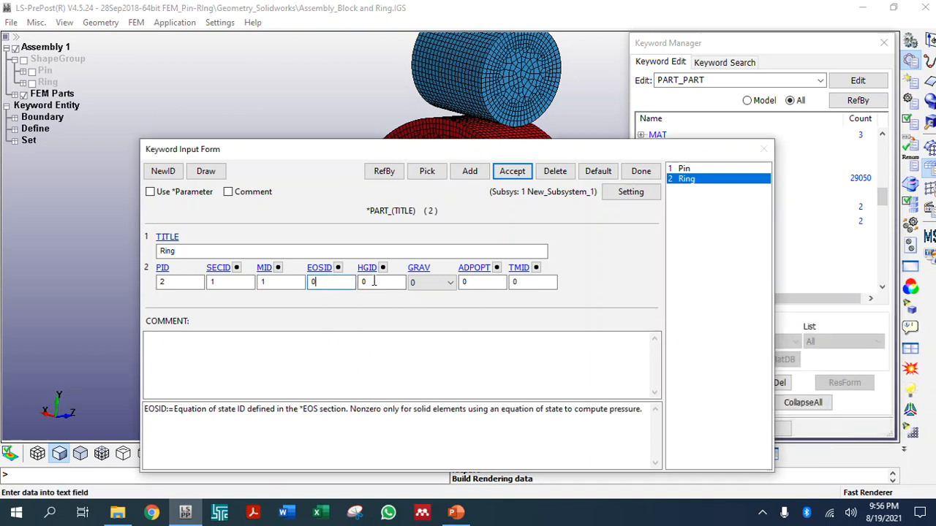
Step: Link the Ring part's thermal material to Bearing Steel_Thermal, accept the card, and recheck its structural material link
{"action": "left_click", "coordinate": [531, 282]}
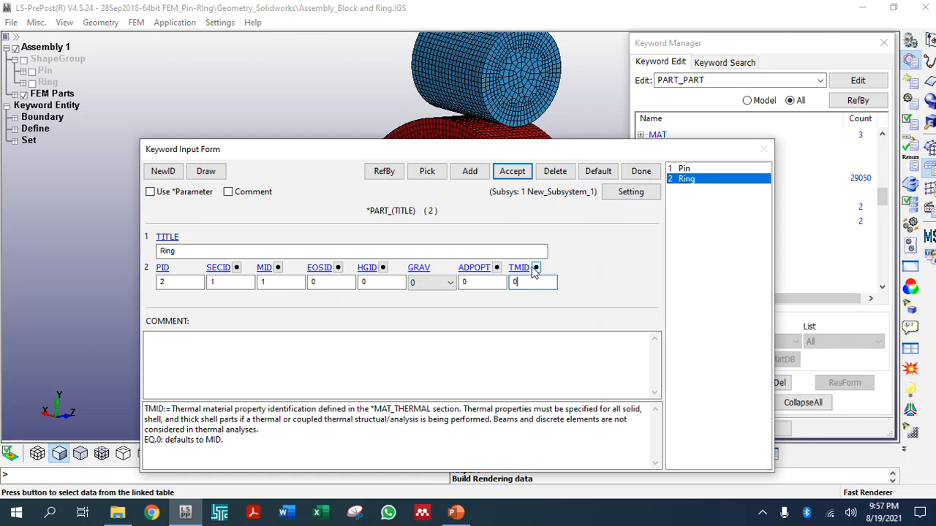
{"action": "left_click", "coordinate": [536, 268]}
{"action": "double_click", "coordinate": [787, 274]}
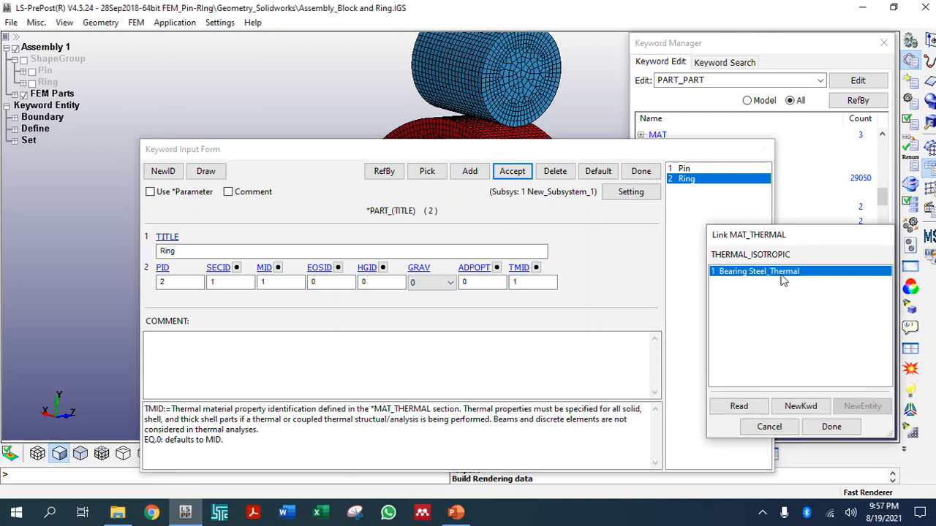
{"action": "left_click", "coordinate": [512, 172]}
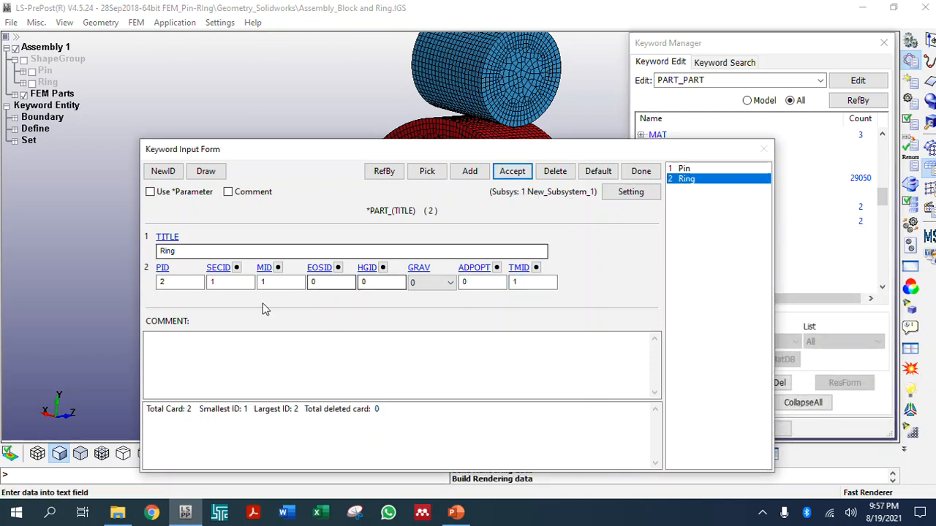
{"action": "left_click", "coordinate": [278, 268]}
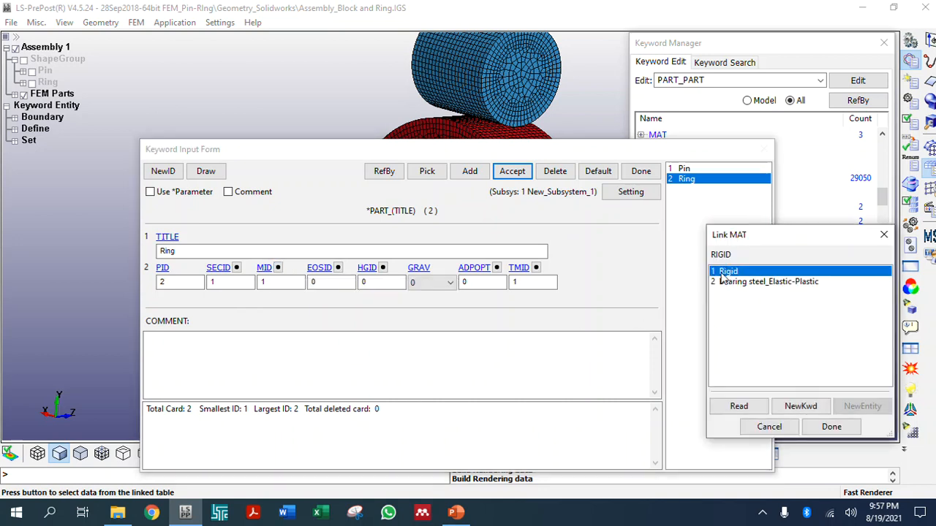
{"action": "left_click", "coordinate": [832, 427]}
Step: Relink the Pin part's structural material to Bearing steel_Elastic-Plastic, accept it, and close the part form after checking both cards
{"action": "left_click", "coordinate": [684, 169]}
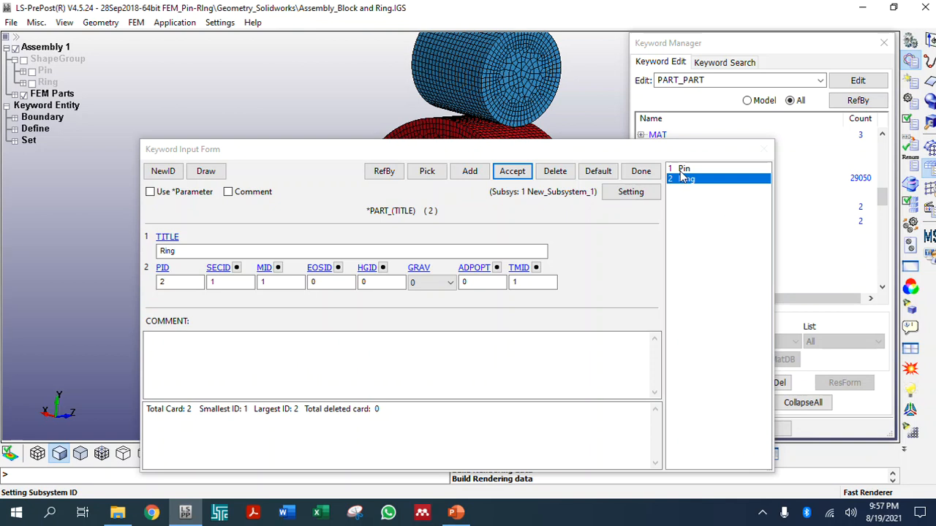
{"action": "left_click", "coordinate": [278, 268]}
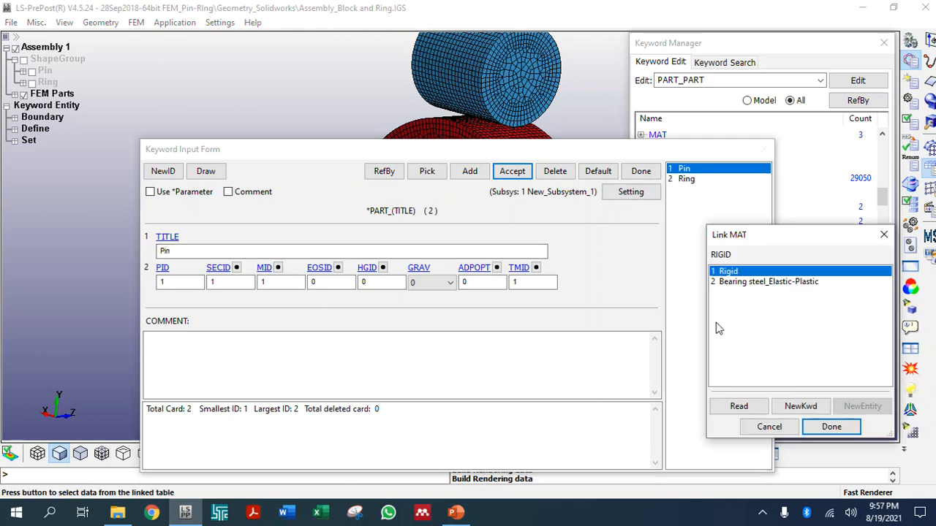
{"action": "left_click", "coordinate": [746, 285]}
{"action": "left_click", "coordinate": [828, 427]}
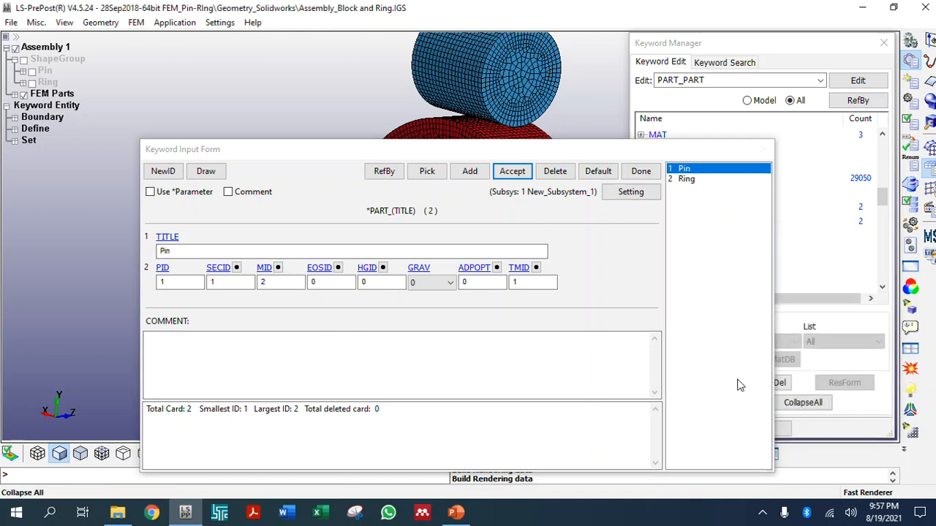
{"action": "left_click", "coordinate": [511, 171]}
{"action": "left_click", "coordinate": [685, 179]}
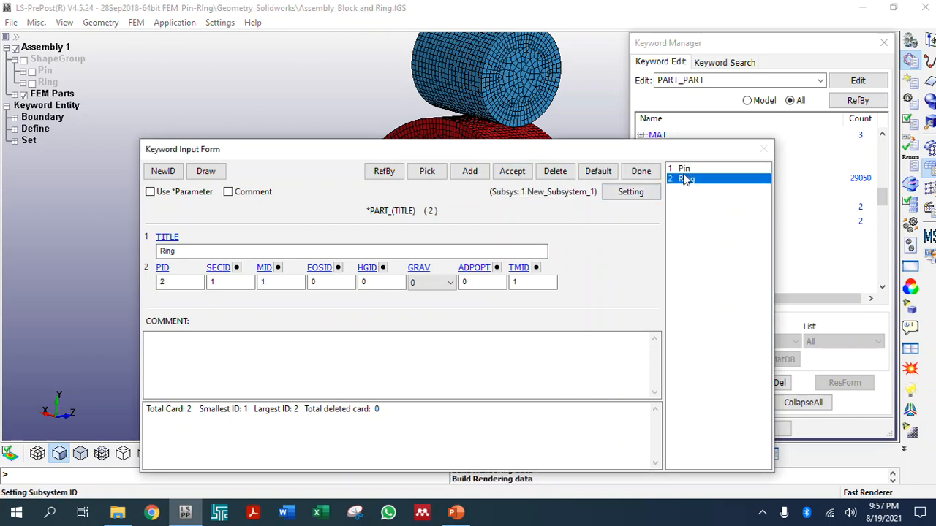
{"action": "left_click", "coordinate": [684, 169]}
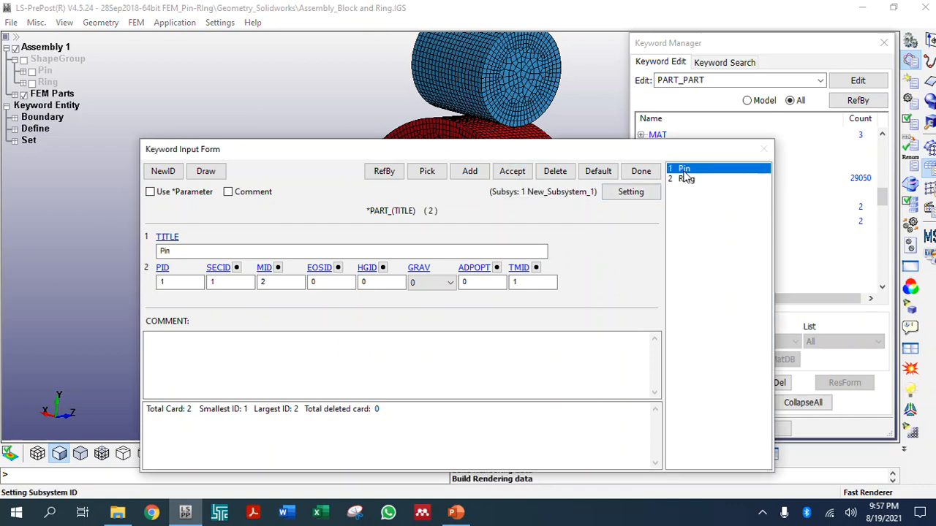
{"action": "left_click", "coordinate": [641, 171]}
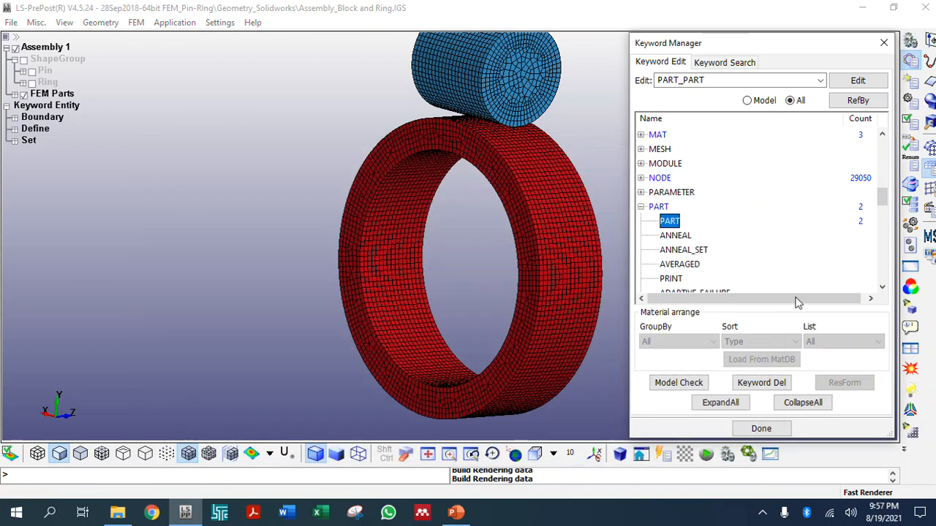
Step: Collapse the keyword list, locate the INITIAL group and expand it
{"action": "left_click", "coordinate": [803, 402]}
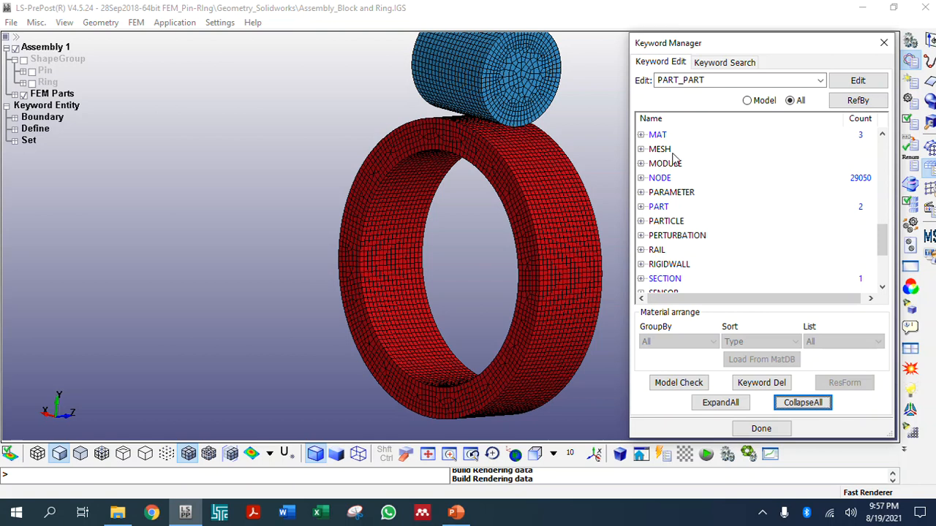
{"action": "scroll", "coordinate": [714, 204], "scroll_direction": "up", "scroll_amount": 2}
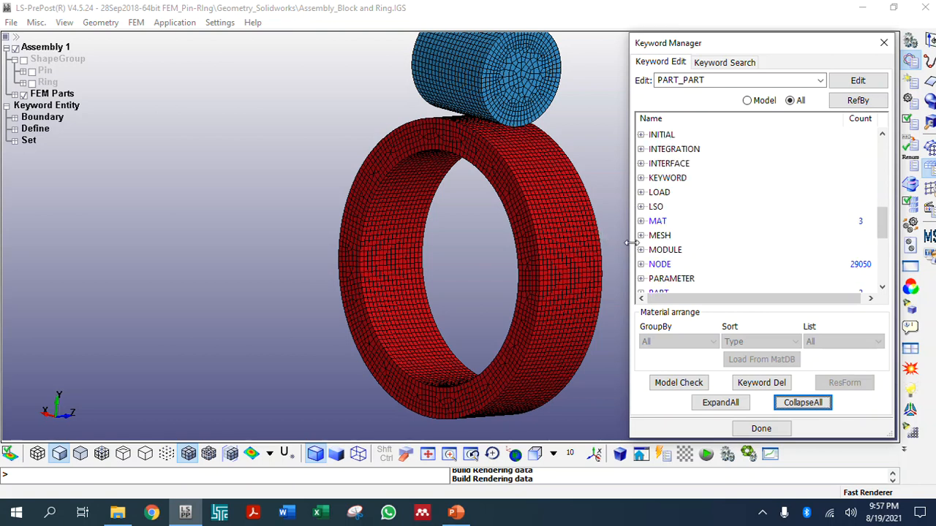
{"action": "scroll", "coordinate": [709, 254], "scroll_direction": "down", "scroll_amount": 3}
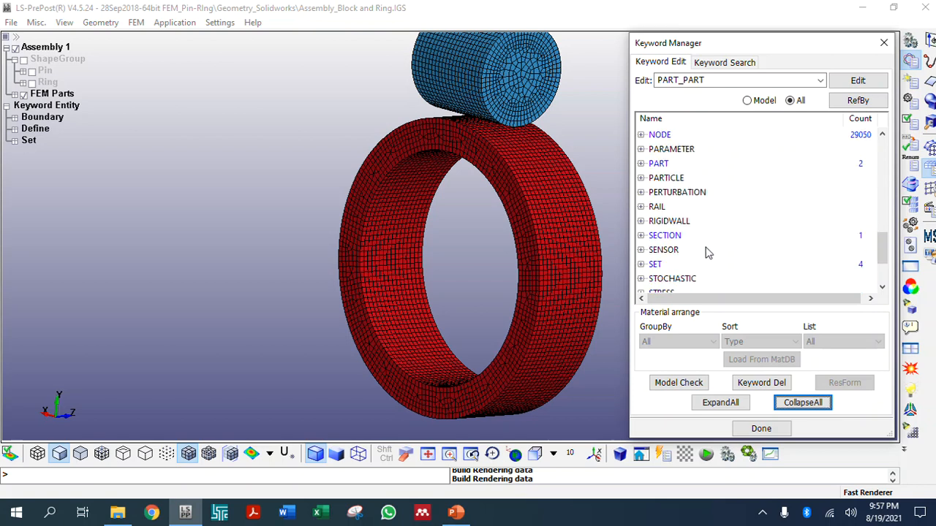
{"action": "scroll", "coordinate": [706, 249], "scroll_direction": "down", "scroll_amount": 2}
{"action": "scroll", "coordinate": [702, 249], "scroll_direction": "up", "scroll_amount": 3}
{"action": "scroll", "coordinate": [679, 242], "scroll_direction": "up", "scroll_amount": 3}
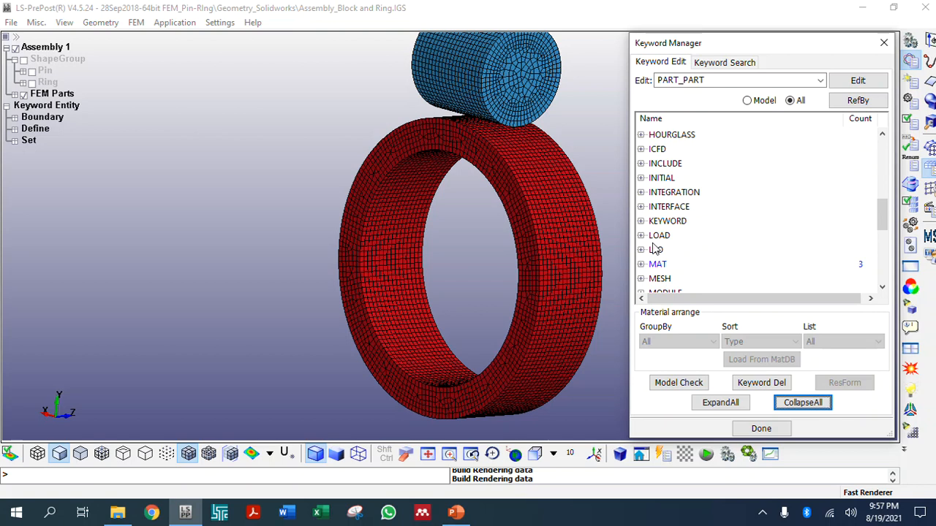
{"action": "left_click", "coordinate": [641, 179]}
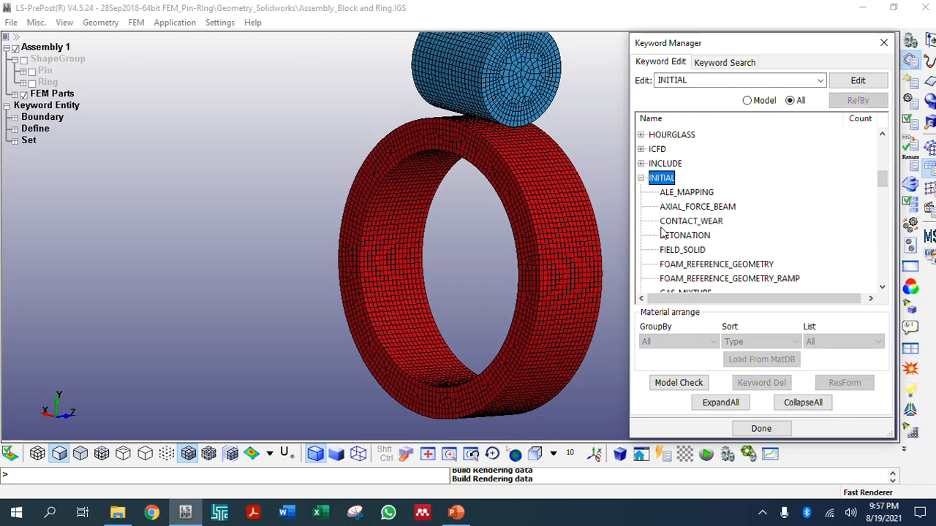
Step: Look through the INITIAL keyword group for the available initial temperature keywords
{"action": "scroll", "coordinate": [662, 231], "scroll_direction": "down", "scroll_amount": 4}
{"action": "scroll", "coordinate": [662, 233], "scroll_direction": "down", "scroll_amount": 3}
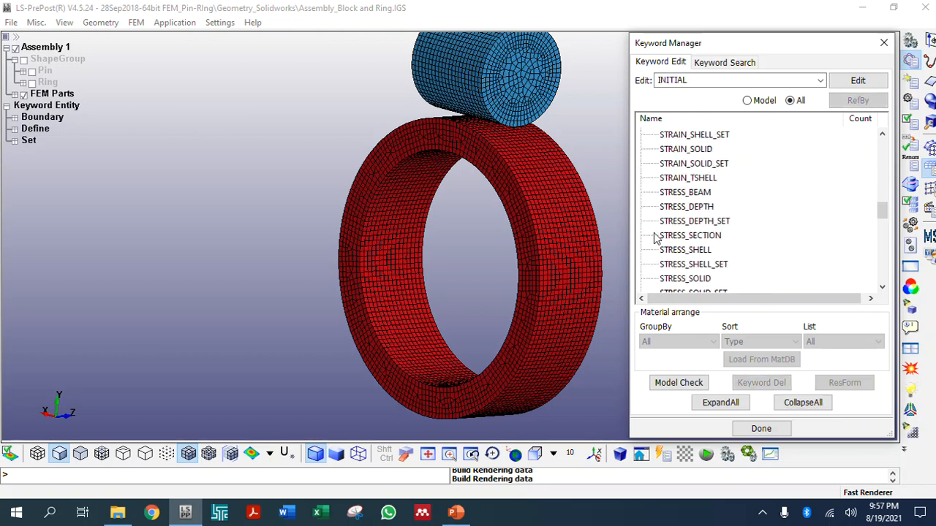
{"action": "scroll", "coordinate": [680, 245], "scroll_direction": "down", "scroll_amount": 7}
{"action": "scroll", "coordinate": [691, 254], "scroll_direction": "up", "scroll_amount": 5}
{"action": "scroll", "coordinate": [691, 254], "scroll_direction": "down", "scroll_amount": 4}
{"action": "scroll", "coordinate": [691, 254], "scroll_direction": "up", "scroll_amount": 3}
{"action": "scroll", "coordinate": [691, 254], "scroll_direction": "up", "scroll_amount": 2}
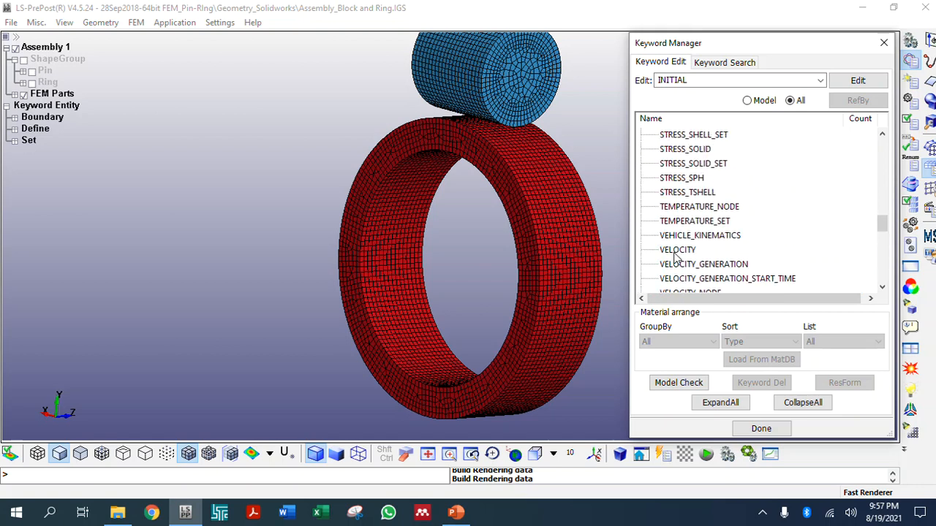
{"action": "scroll", "coordinate": [676, 253], "scroll_direction": "up", "scroll_amount": 5}
{"action": "scroll", "coordinate": [677, 253], "scroll_direction": "down", "scroll_amount": 3}
{"action": "scroll", "coordinate": [676, 253], "scroll_direction": "down", "scroll_amount": 6}
{"action": "scroll", "coordinate": [676, 253], "scroll_direction": "up", "scroll_amount": 2}
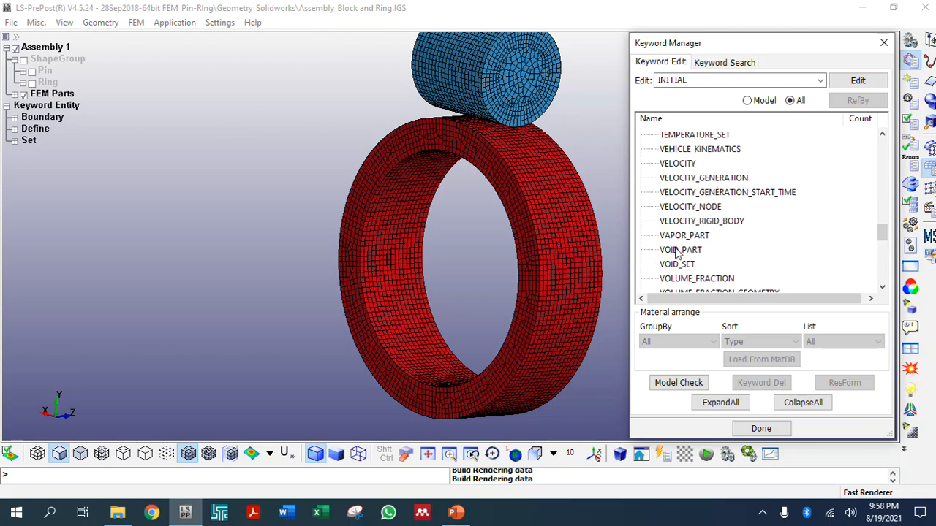
{"action": "scroll", "coordinate": [676, 253], "scroll_direction": "up", "scroll_amount": 9}
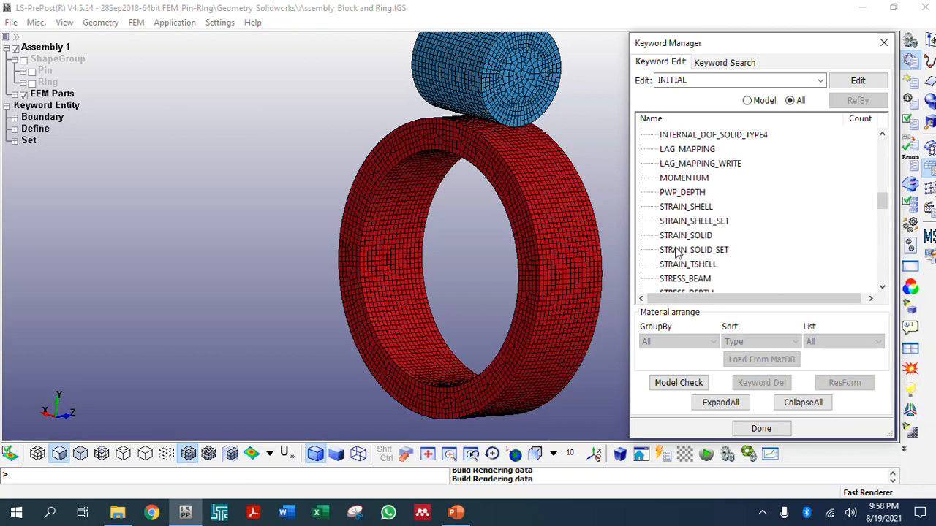
{"action": "scroll", "coordinate": [677, 253], "scroll_direction": "up", "scroll_amount": 3}
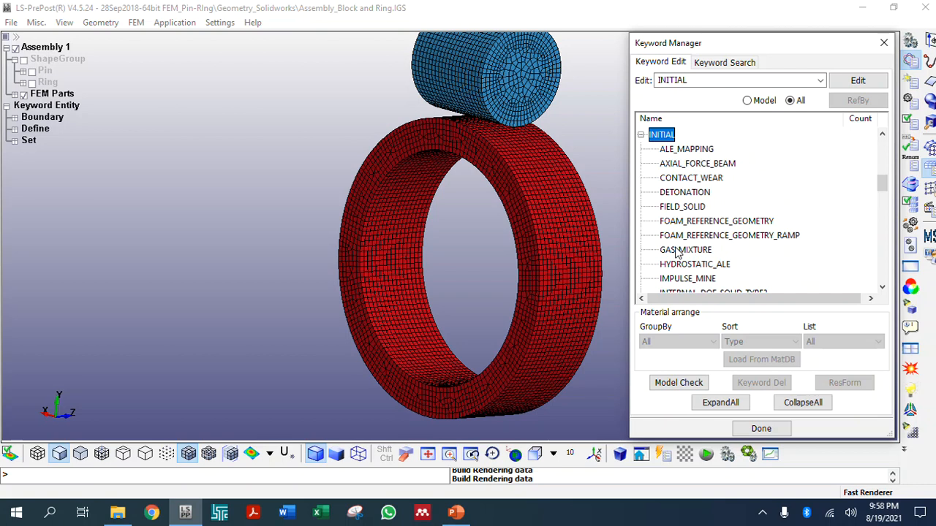
{"action": "scroll", "coordinate": [676, 253], "scroll_direction": "down", "scroll_amount": 8}
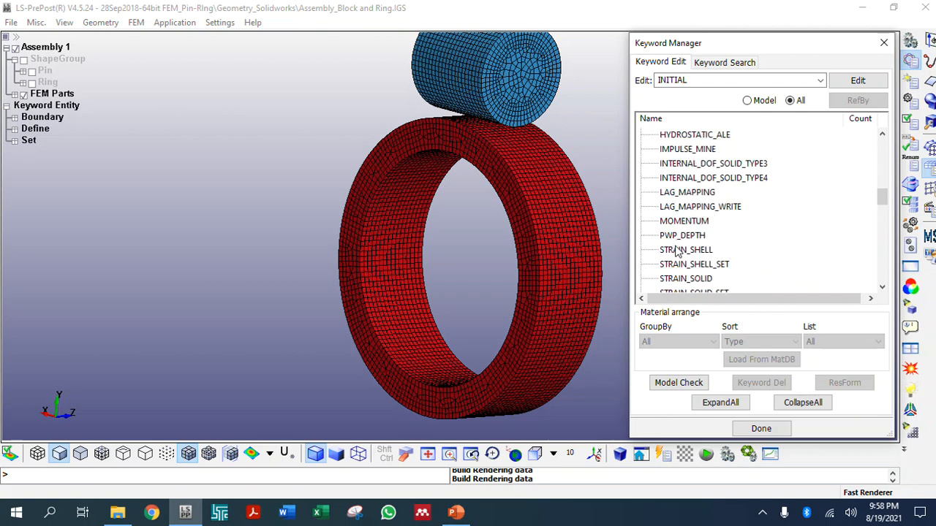
Step: Open a new INITIAL_TEMPERATURE_SET card and place its form clear of the keyword list
{"action": "left_click", "coordinate": [679, 251]}
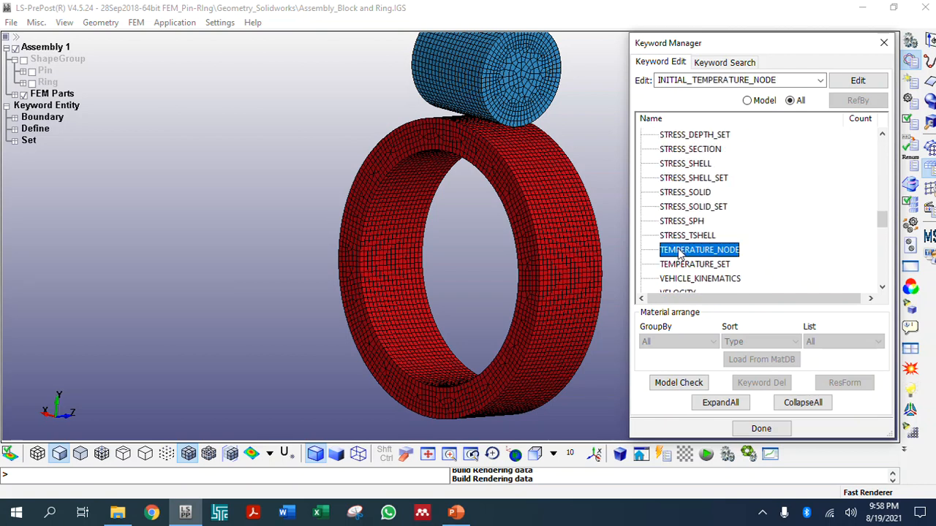
{"action": "left_click", "coordinate": [678, 266]}
{"action": "left_click", "coordinate": [687, 252]}
{"action": "left_click", "coordinate": [679, 264]}
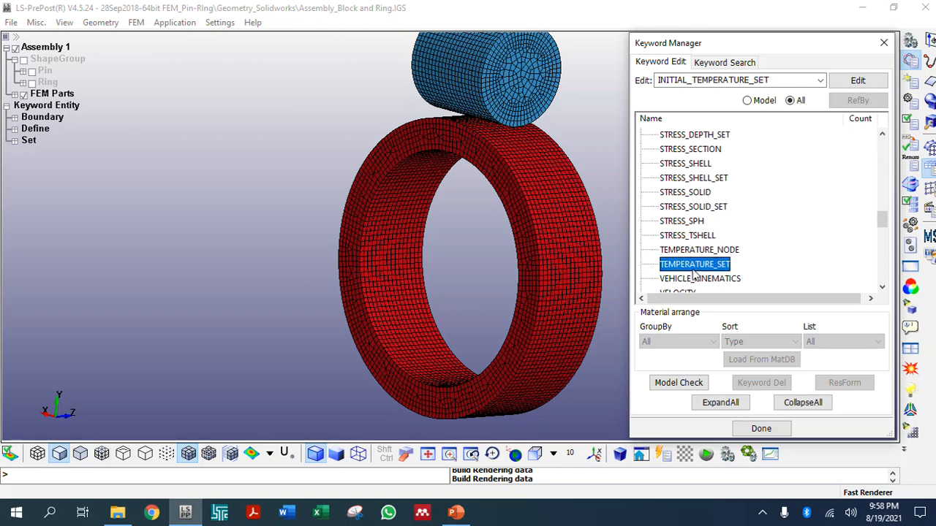
{"action": "double_click", "coordinate": [674, 265]}
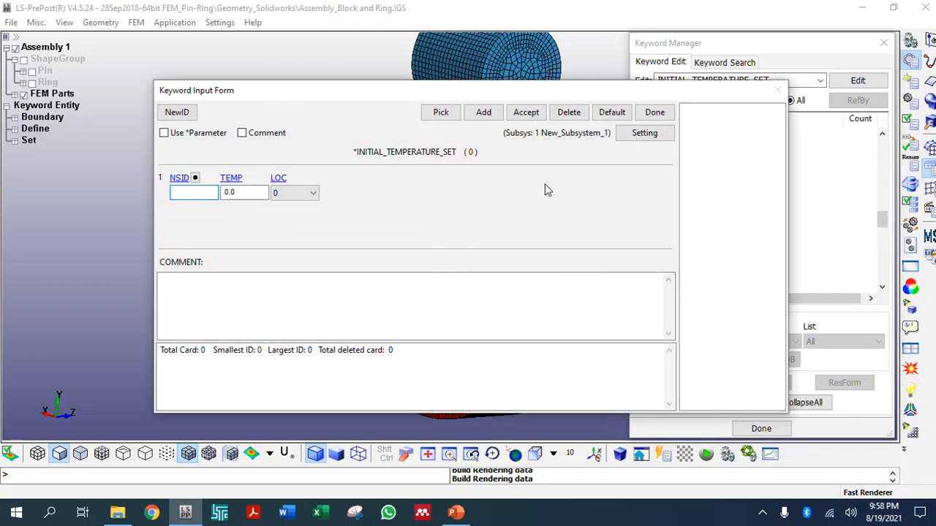
{"action": "left_click_drag", "start_coordinate": [512, 93], "coordinate": [466, 326]}
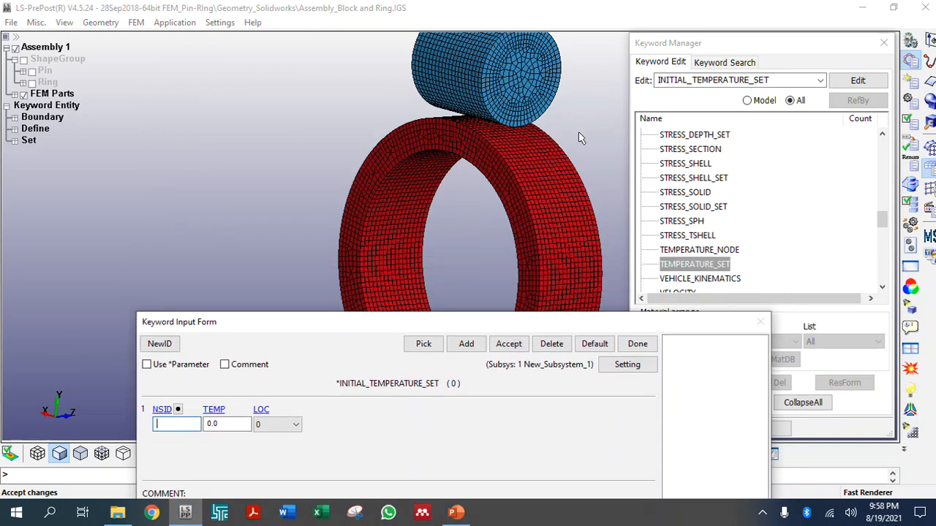
{"action": "left_click_drag", "start_coordinate": [505, 322], "coordinate": [420, 81]}
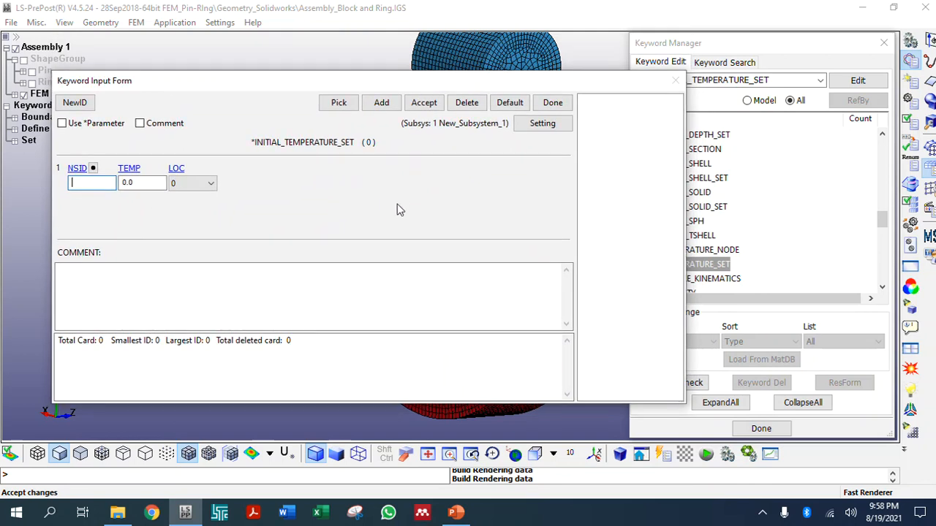
Step: Set the initial temperature to 25 and accept the card
{"action": "left_click", "coordinate": [122, 183]}
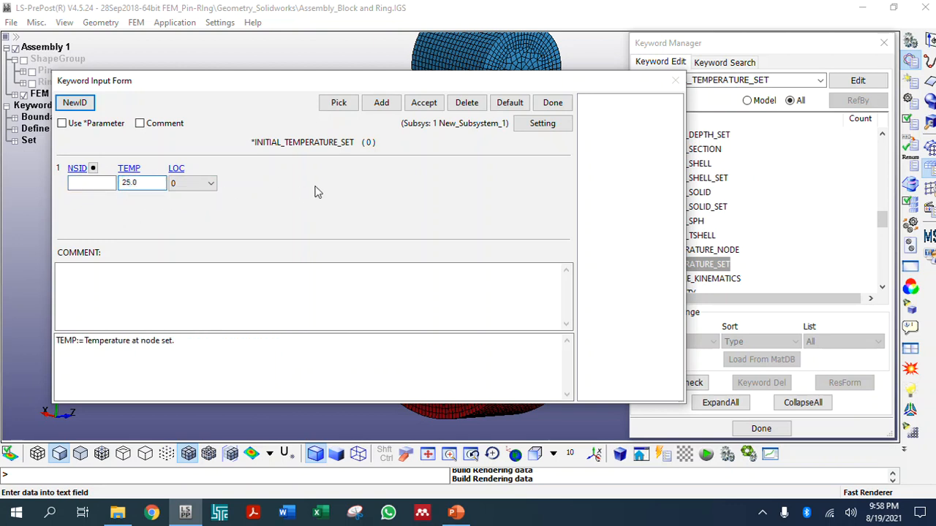
{"action": "left_click", "coordinate": [422, 103]}
{"action": "left_click", "coordinate": [84, 183]}
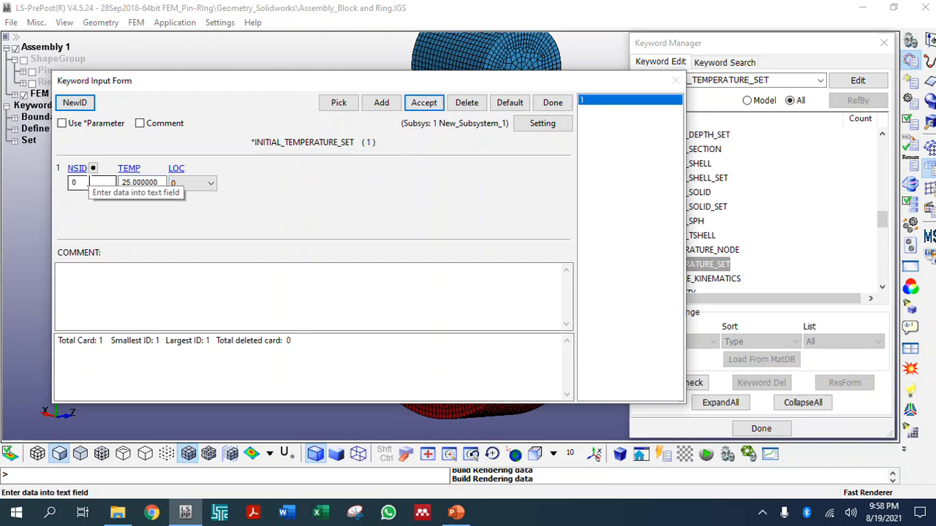
Step: Review the linkable node sets, keep the node set ID at 0 to include all nodes, then accept and close the temperature form
{"action": "left_click", "coordinate": [93, 168]}
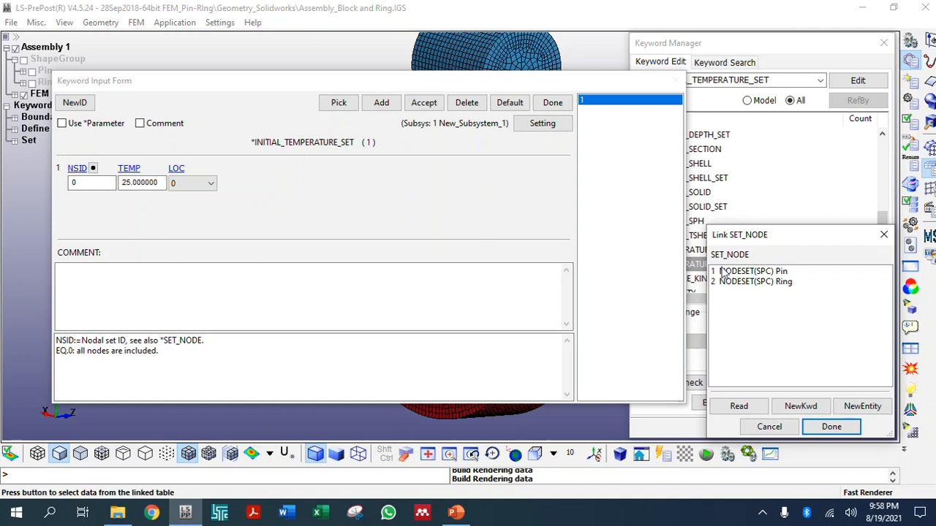
{"action": "left_click", "coordinate": [826, 427]}
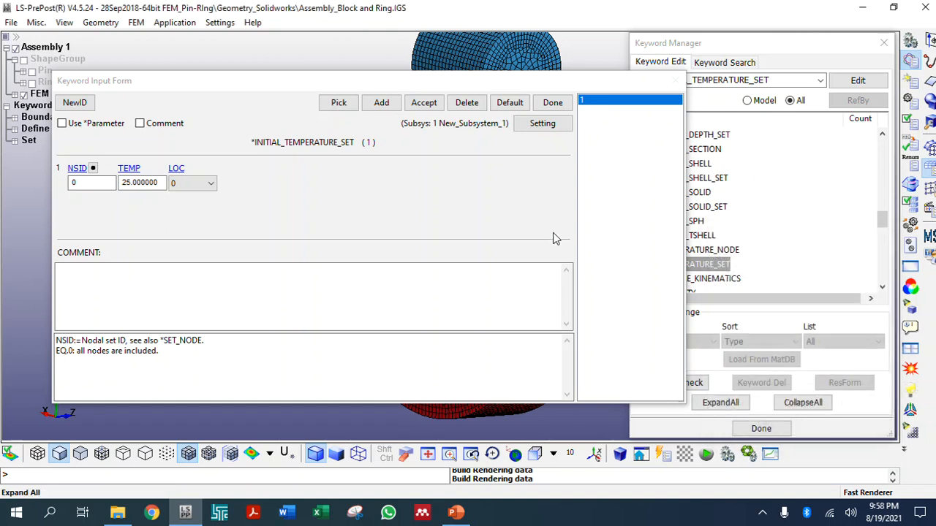
{"action": "left_click", "coordinate": [426, 103]}
{"action": "left_click", "coordinate": [553, 104]}
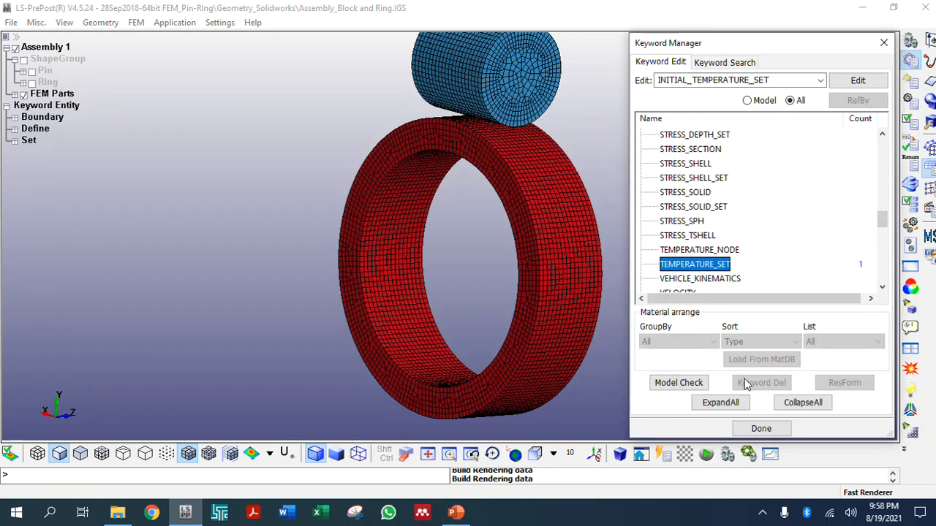
Step: Collapse the keyword list and consult the FE Model schematic on slide 4 in PowerPoint
{"action": "left_click", "coordinate": [801, 403]}
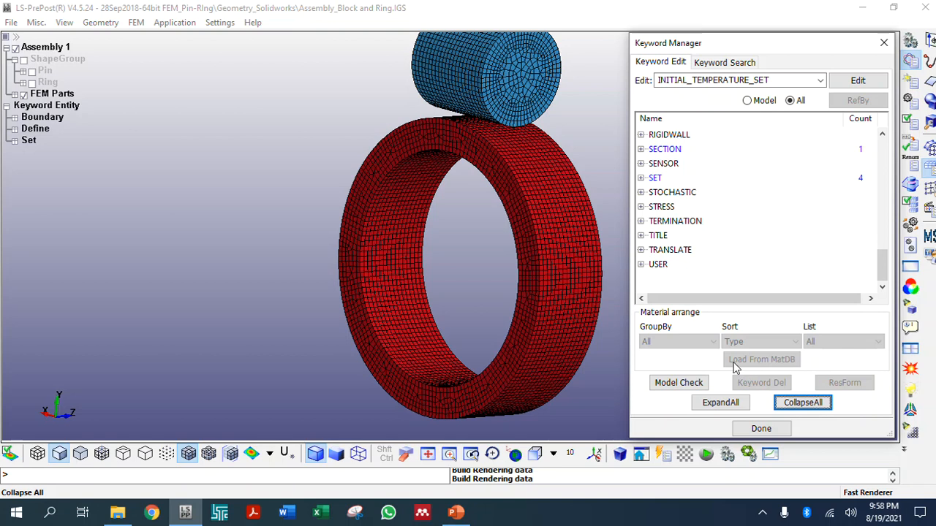
{"action": "scroll", "coordinate": [724, 262], "scroll_direction": "up", "scroll_amount": 10}
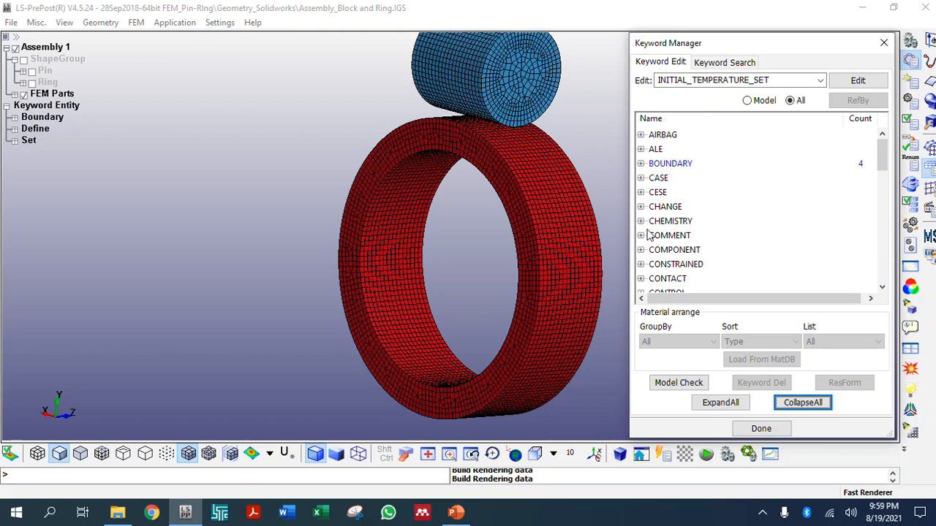
{"action": "left_click", "coordinate": [455, 505]}
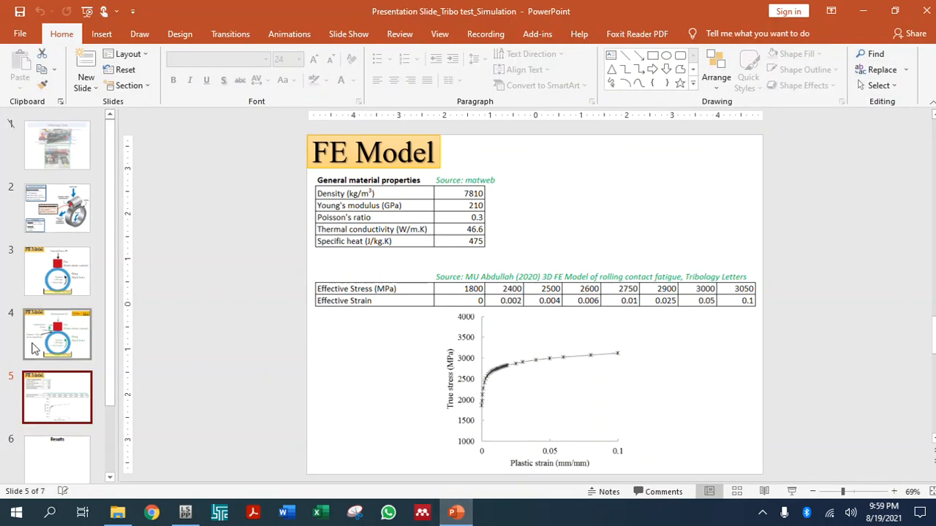
{"action": "left_click", "coordinate": [57, 335]}
{"action": "left_click", "coordinate": [455, 512]}
Step: Locate the CONTACT keyword group in LS-PrePost and expand it
{"action": "scroll", "coordinate": [726, 233], "scroll_direction": "down", "scroll_amount": 3}
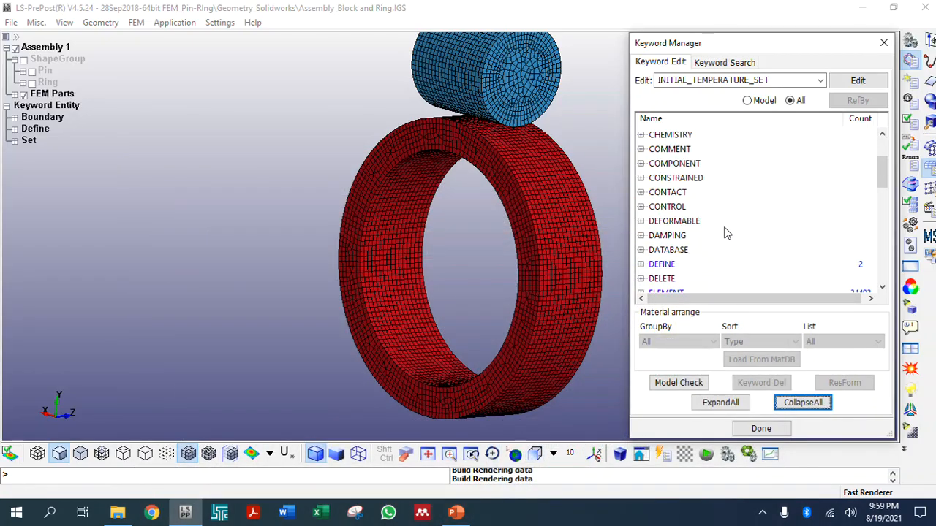
{"action": "scroll", "coordinate": [673, 217], "scroll_direction": "up", "scroll_amount": 1}
{"action": "left_click", "coordinate": [641, 194]}
{"action": "left_click", "coordinate": [642, 194]}
Step: Look through the CONTACT keywords, examining the 2D automatic surface-to-surface and tied variants
{"action": "scroll", "coordinate": [699, 254], "scroll_direction": "down", "scroll_amount": 12}
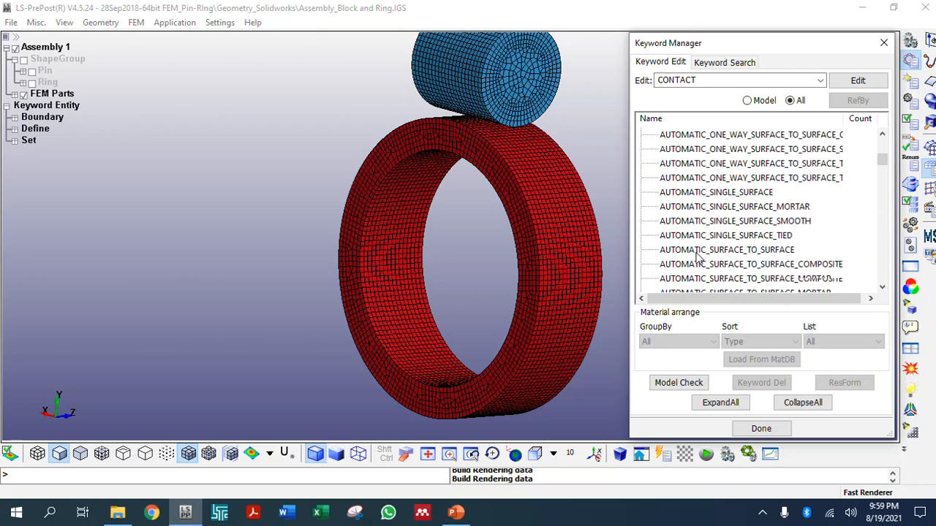
{"action": "scroll", "coordinate": [698, 254], "scroll_direction": "down", "scroll_amount": 20}
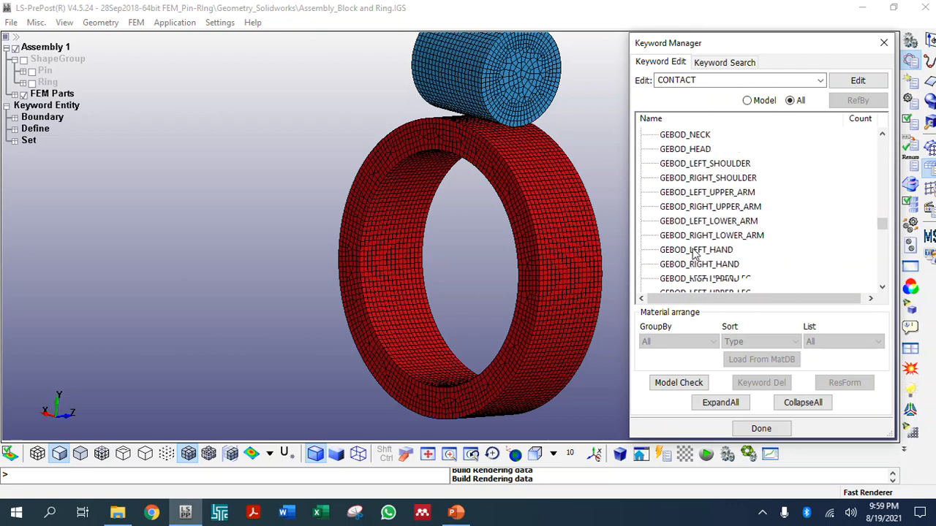
{"action": "scroll", "coordinate": [699, 252], "scroll_direction": "up", "scroll_amount": 6}
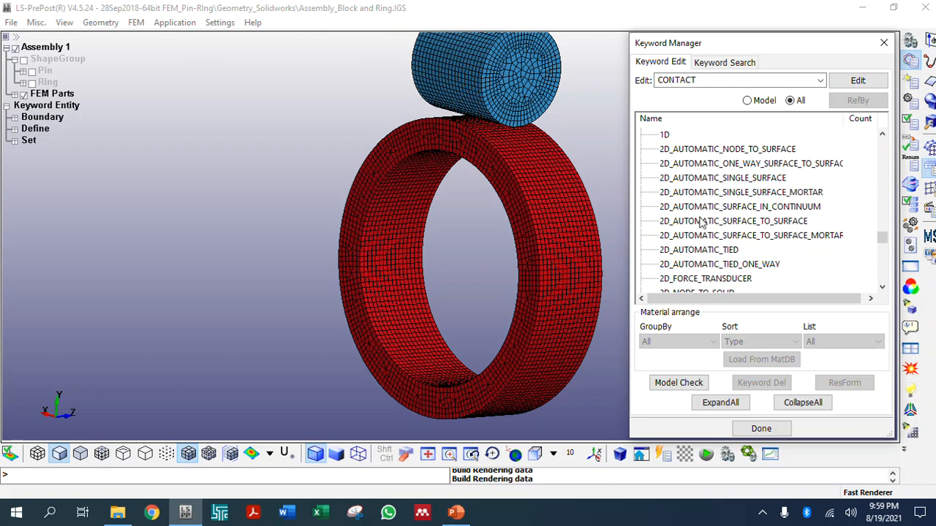
{"action": "left_click", "coordinate": [724, 165]}
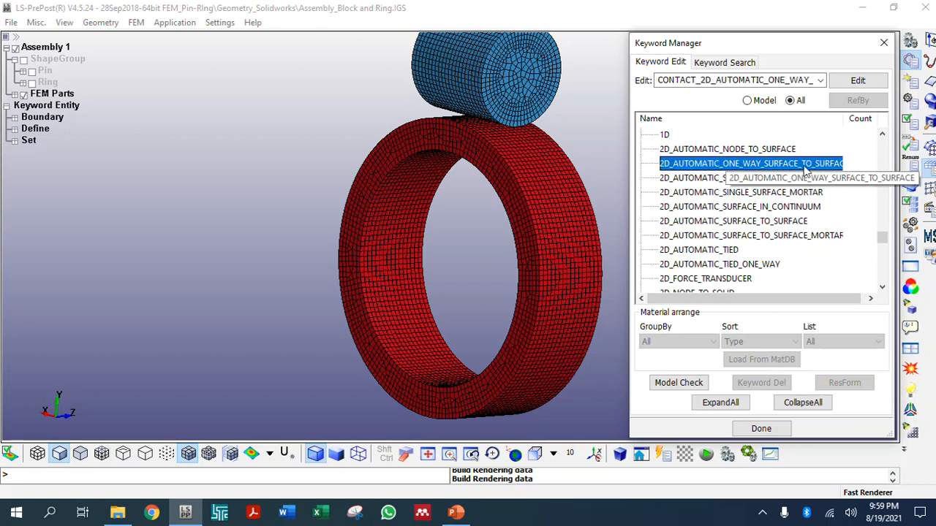
{"action": "left_click", "coordinate": [738, 222]}
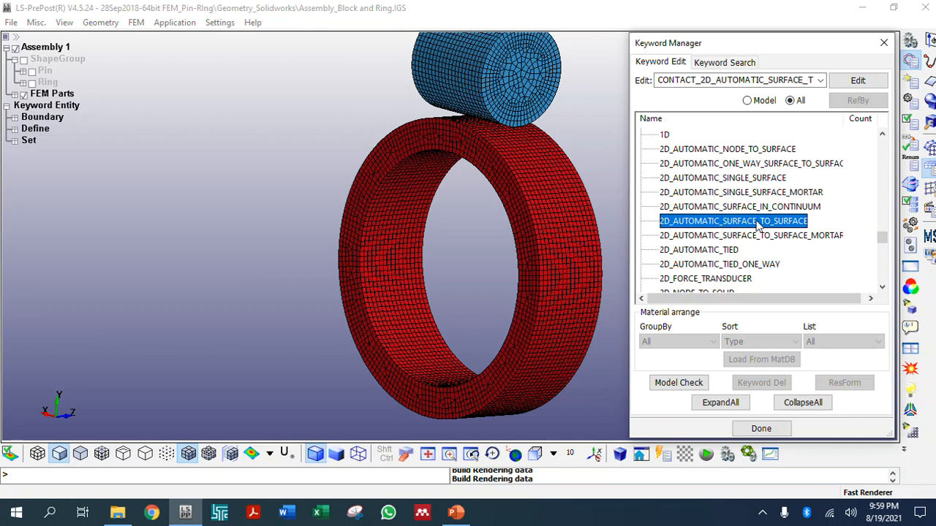
{"action": "scroll", "coordinate": [758, 227], "scroll_direction": "up", "scroll_amount": 1}
{"action": "scroll", "coordinate": [674, 241], "scroll_direction": "down", "scroll_amount": 2}
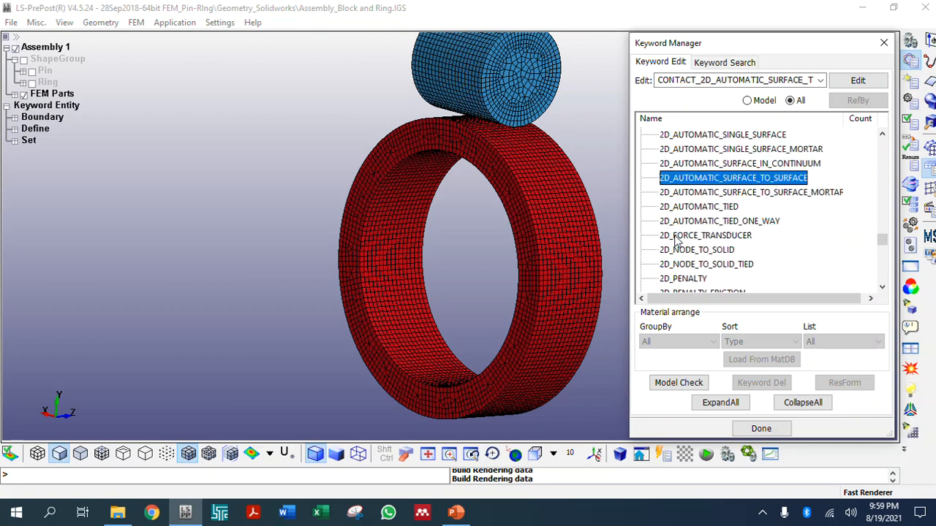
{"action": "scroll", "coordinate": [674, 241], "scroll_direction": "down", "scroll_amount": 1}
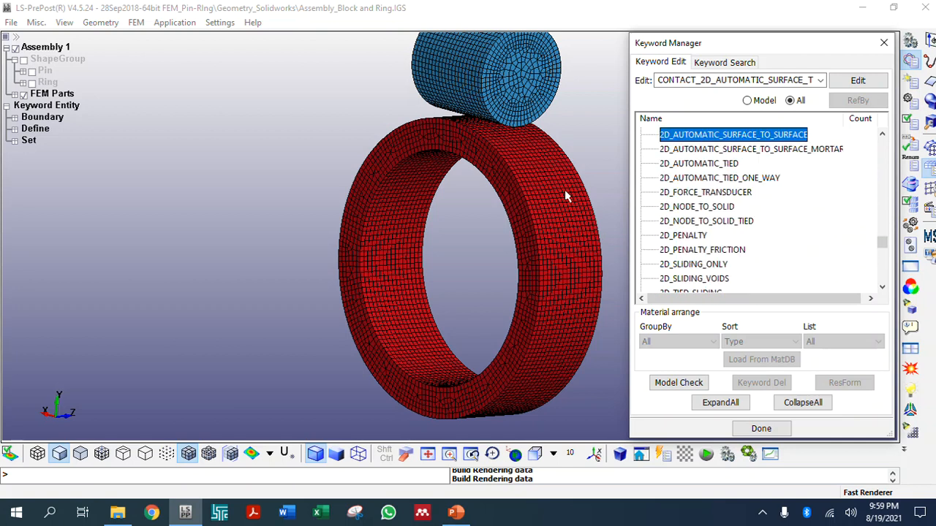
{"action": "left_click", "coordinate": [702, 164]}
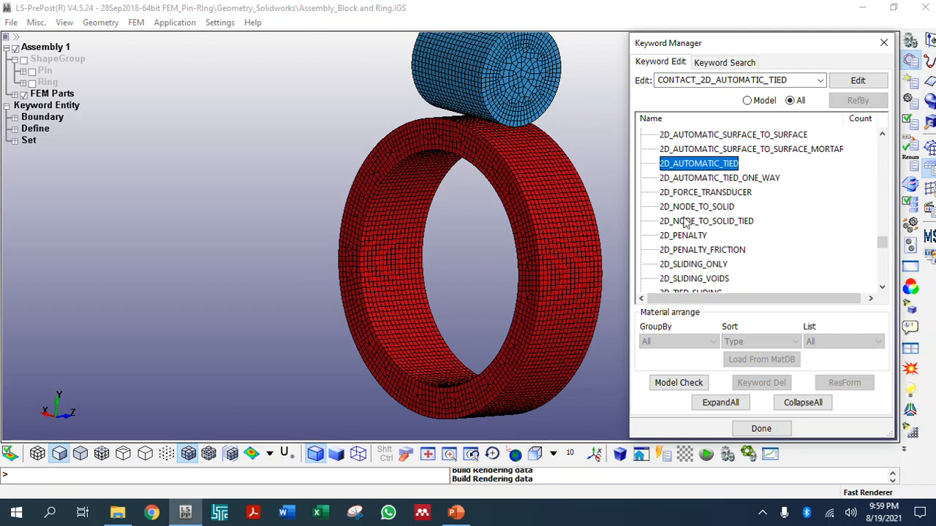
{"action": "scroll", "coordinate": [677, 269], "scroll_direction": "down", "scroll_amount": 1}
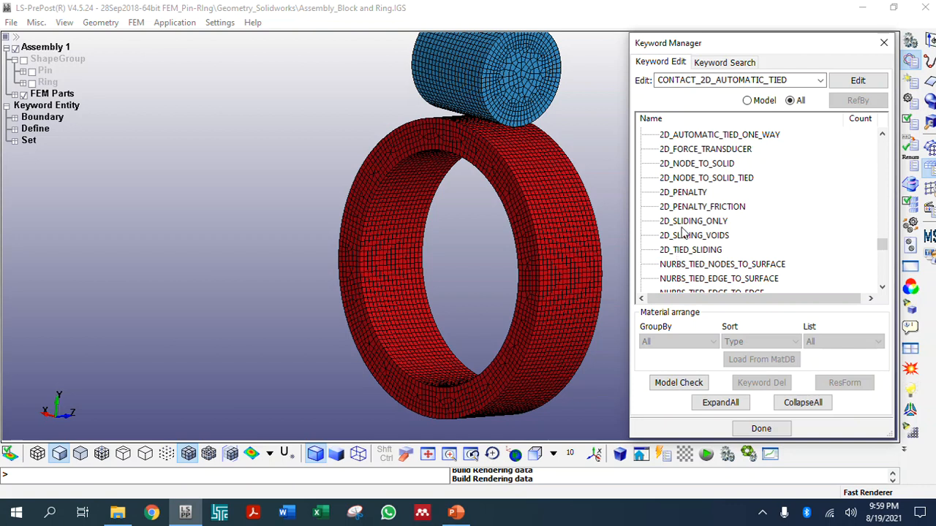
Step: Find the AUTOMATIC_SURFACE_TO_SURFACE contact keyword and open its input form
{"action": "scroll", "coordinate": [681, 231], "scroll_direction": "up", "scroll_amount": 2}
{"action": "scroll", "coordinate": [681, 231], "scroll_direction": "up", "scroll_amount": 5}
{"action": "scroll", "coordinate": [681, 231], "scroll_direction": "up", "scroll_amount": 12}
{"action": "scroll", "coordinate": [682, 231], "scroll_direction": "down", "scroll_amount": 2}
{"action": "scroll", "coordinate": [682, 231], "scroll_direction": "up", "scroll_amount": 8}
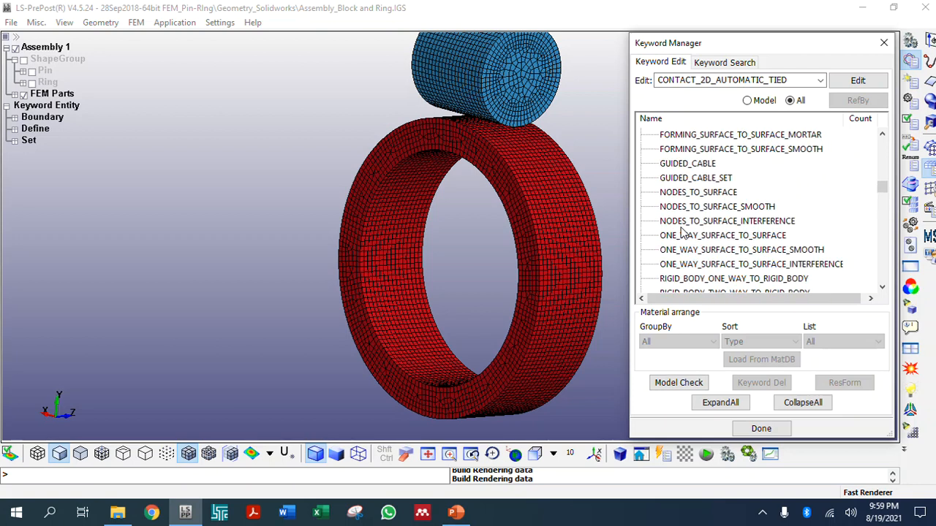
{"action": "scroll", "coordinate": [682, 231], "scroll_direction": "up", "scroll_amount": 2}
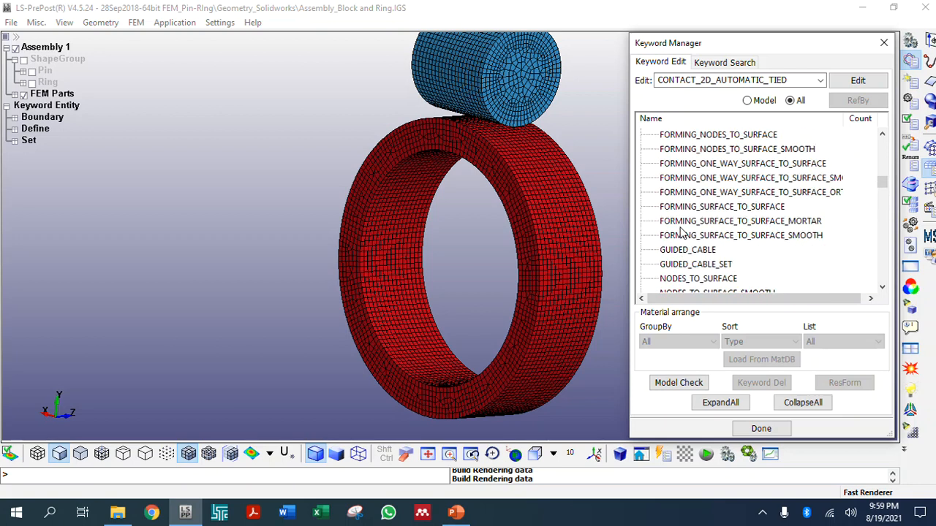
{"action": "scroll", "coordinate": [761, 212], "scroll_direction": "up", "scroll_amount": 12}
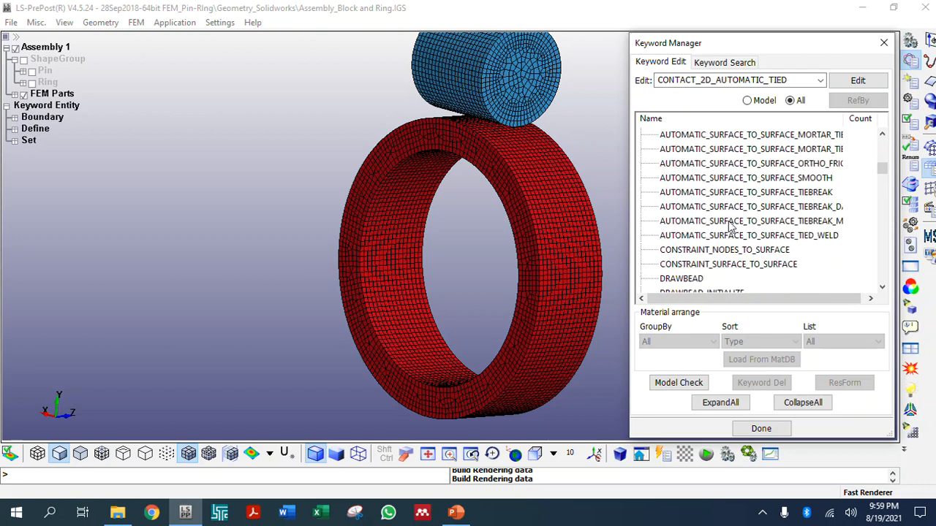
{"action": "scroll", "coordinate": [728, 227], "scroll_direction": "up", "scroll_amount": 2}
{"action": "scroll", "coordinate": [717, 227], "scroll_direction": "down", "scroll_amount": 4}
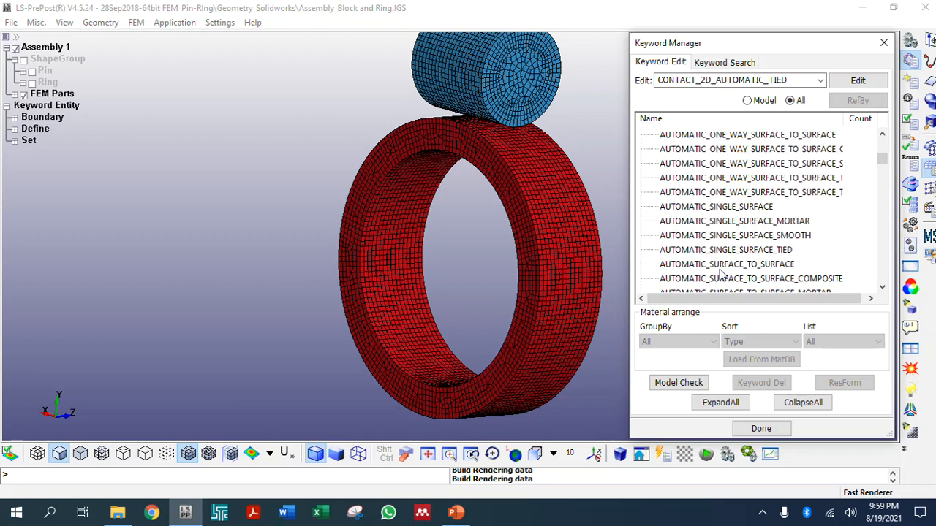
{"action": "left_click", "coordinate": [728, 266]}
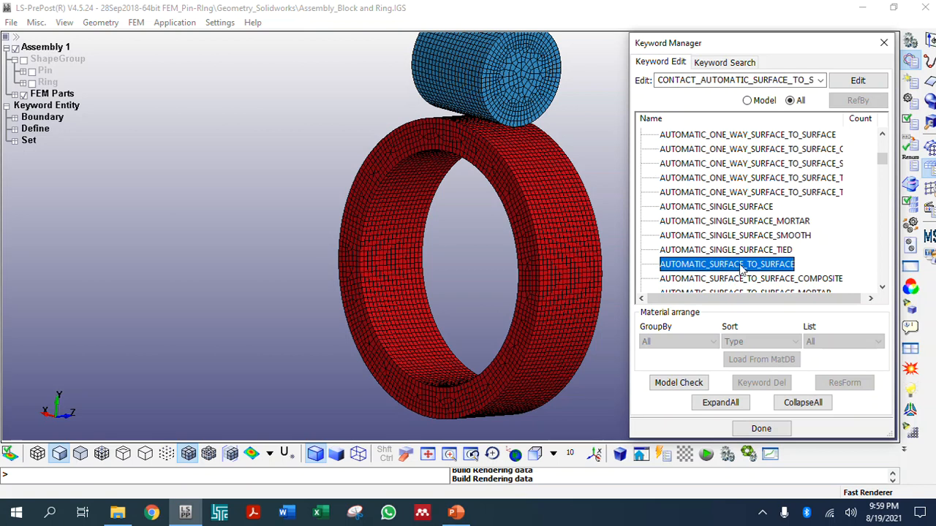
{"action": "double_click", "coordinate": [728, 266]}
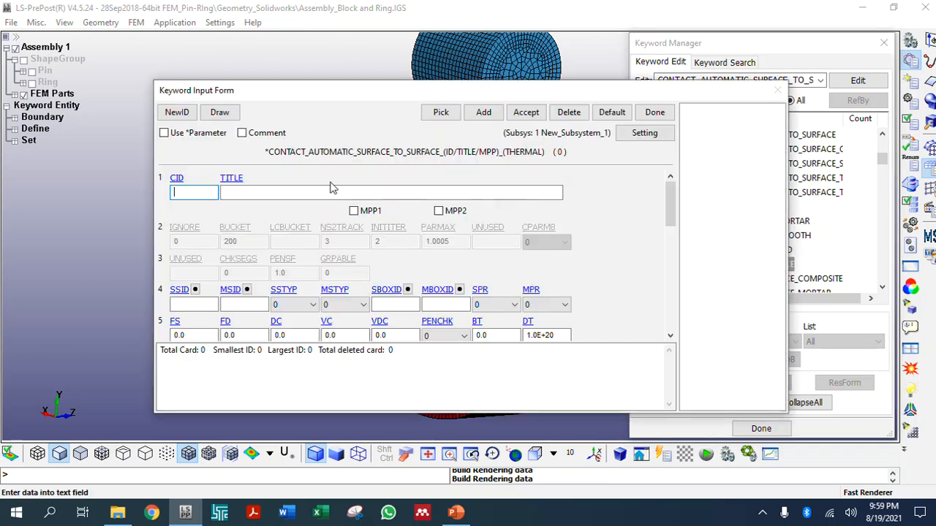
Step: Assign a new ID to the surface-to-surface contact and title it Pin-Ring
{"action": "left_click", "coordinate": [177, 112]}
{"action": "left_click", "coordinate": [238, 194]}
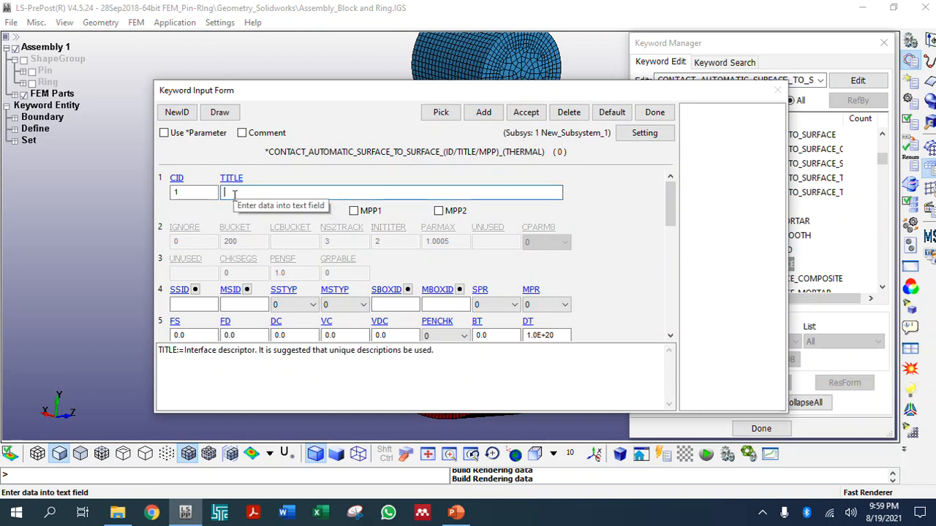
{"action": "type", "text": "Pin-Ring"}
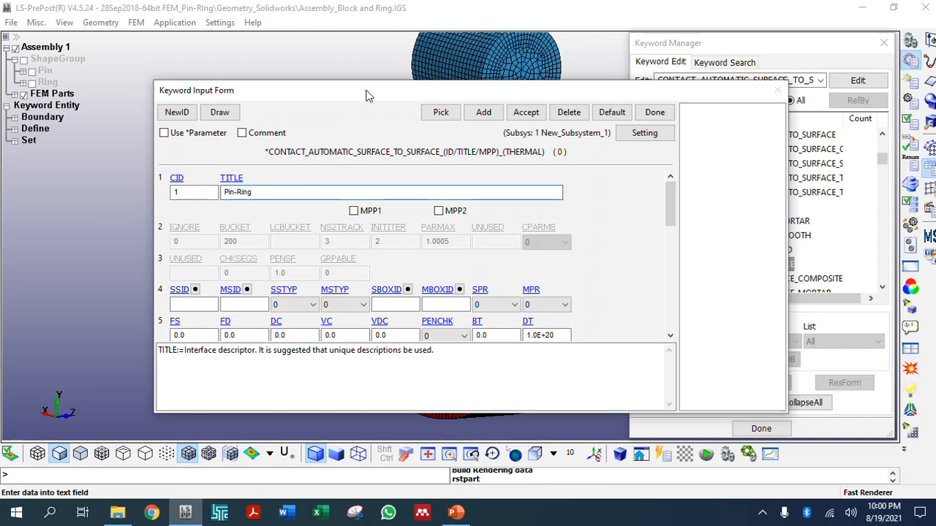
{"action": "left_click_drag", "start_coordinate": [366, 93], "coordinate": [392, 130]}
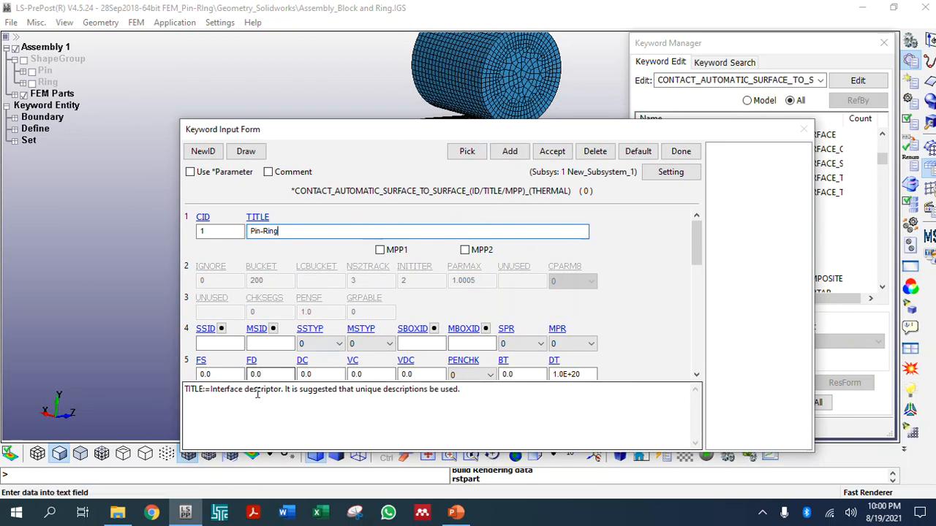
{"action": "left_click", "coordinate": [221, 344]}
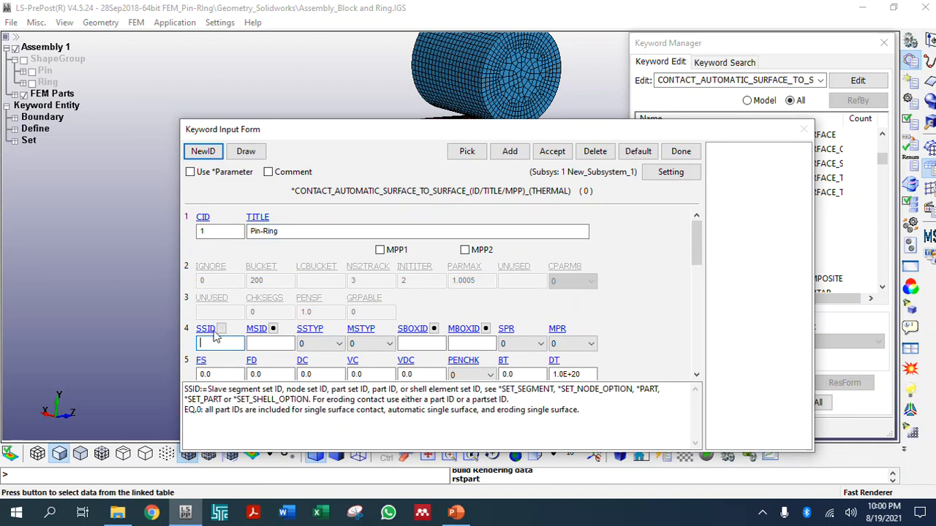
{"action": "left_click", "coordinate": [251, 344]}
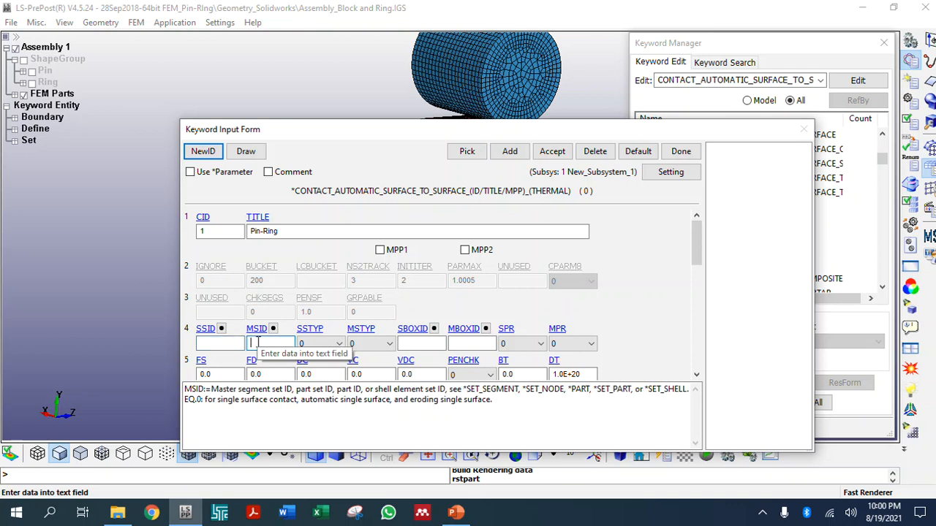
{"action": "left_click", "coordinate": [232, 346]}
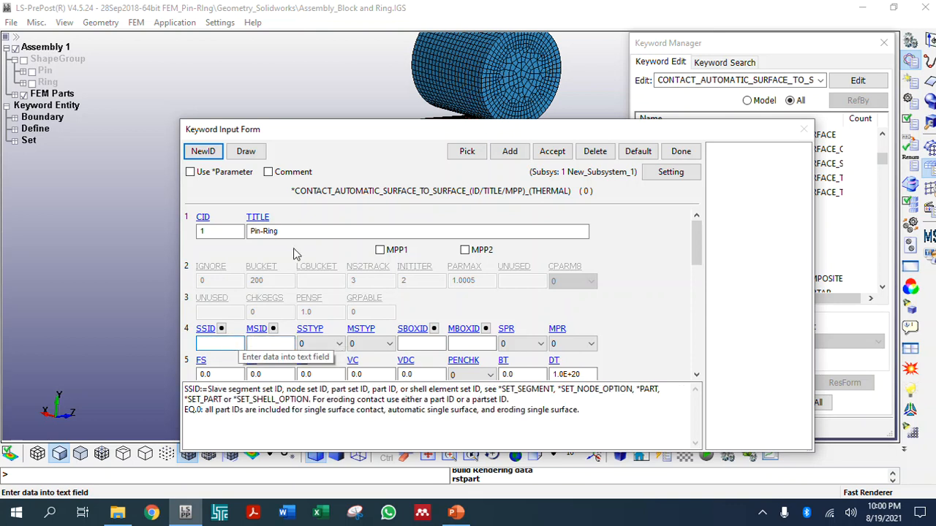
{"action": "left_click_drag", "start_coordinate": [307, 126], "coordinate": [317, 91]}
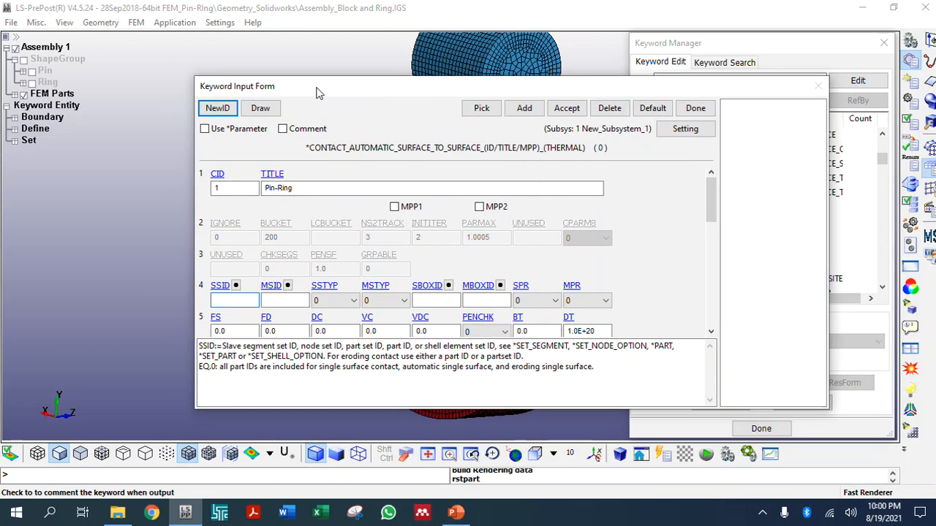
{"action": "left_click", "coordinate": [235, 285]}
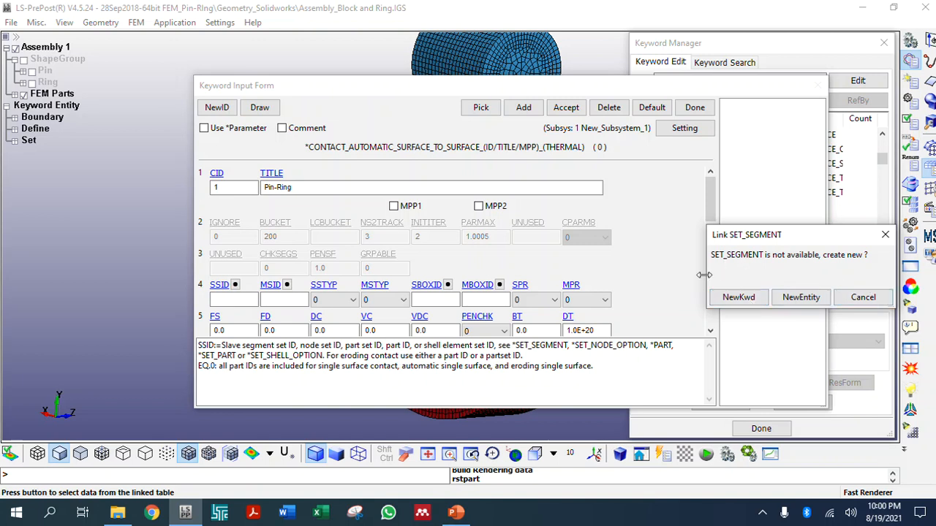
{"action": "left_click", "coordinate": [863, 297]}
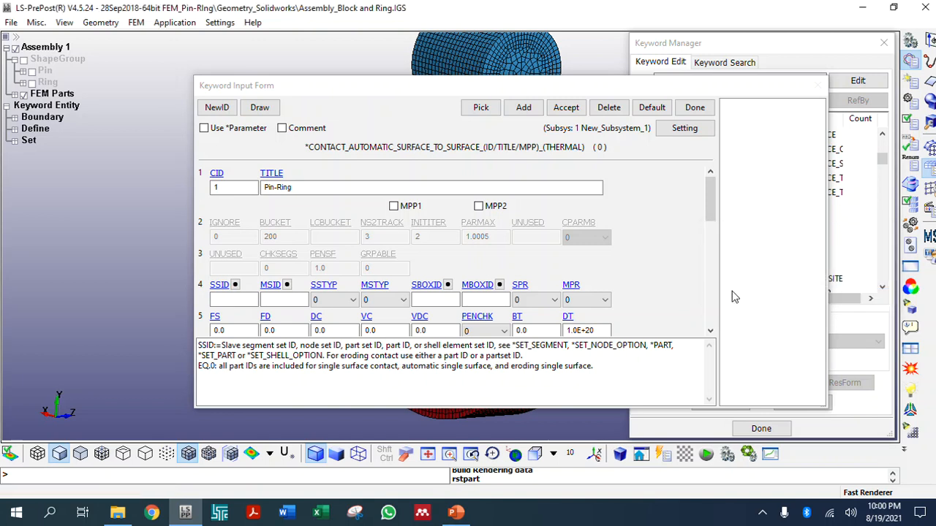
Step: Set the contact's slave segment type to 3 (part ID) and link the Ring part as the slave
{"action": "left_click", "coordinate": [336, 301]}
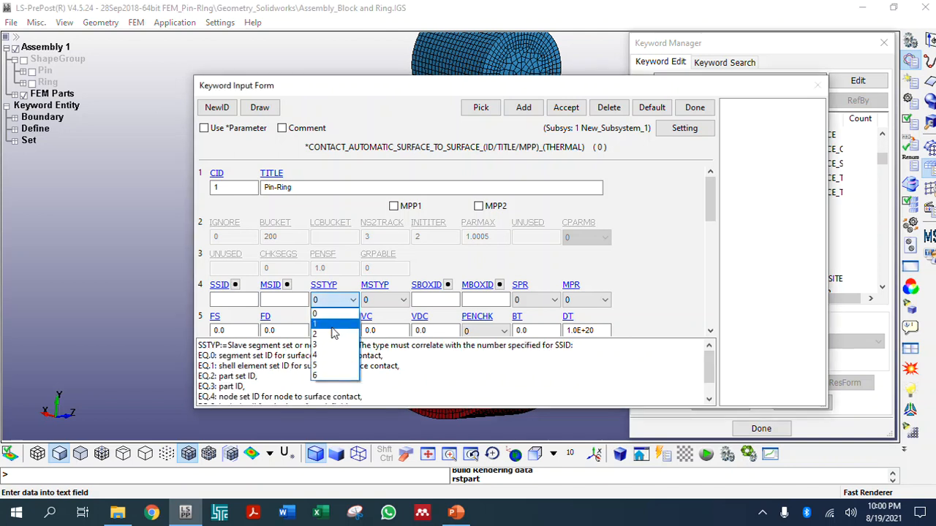
{"action": "left_click", "coordinate": [323, 347]}
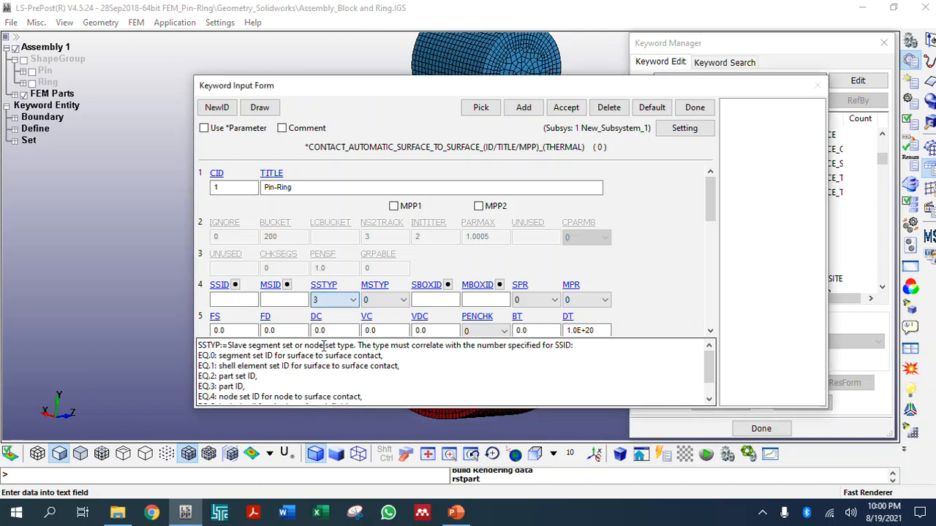
{"action": "left_click_drag", "start_coordinate": [251, 386], "coordinate": [197, 386]}
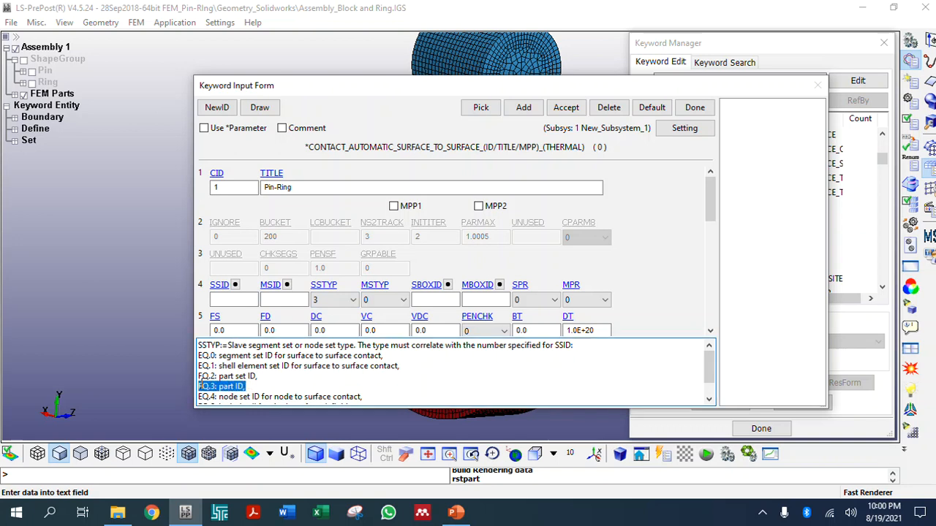
{"action": "left_click", "coordinate": [232, 300]}
{"action": "left_click", "coordinate": [235, 284]}
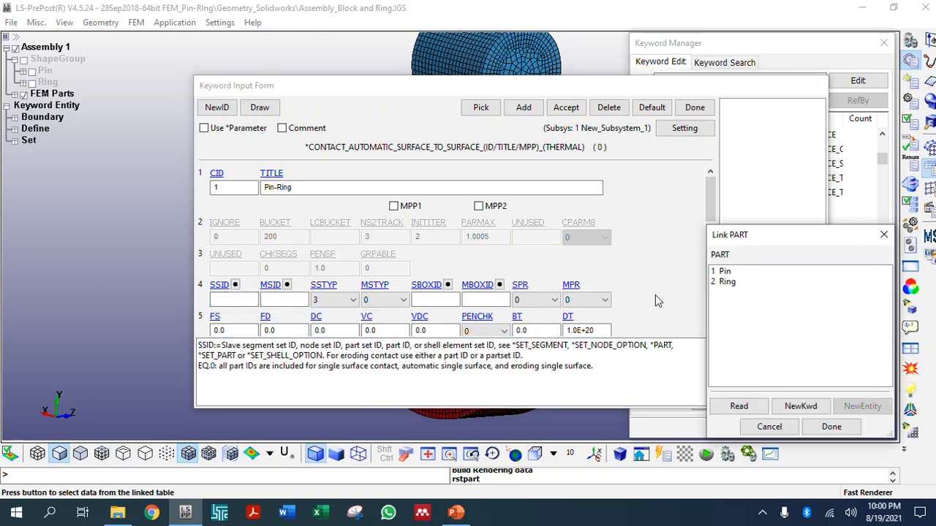
{"action": "left_click", "coordinate": [724, 282]}
{"action": "left_click", "coordinate": [832, 427]}
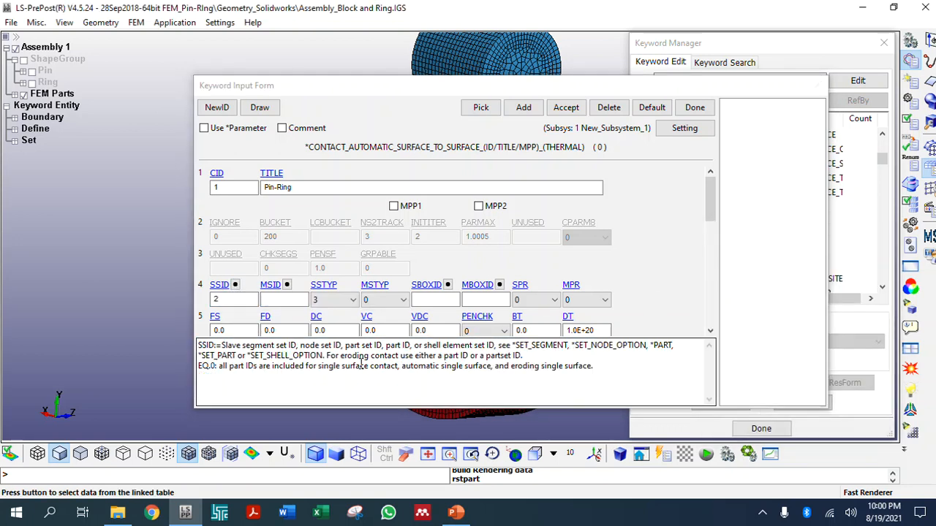
Step: Set the contact's master segment type to 3 (part ID) and link the Pin part as the master
{"action": "left_click", "coordinate": [368, 302]}
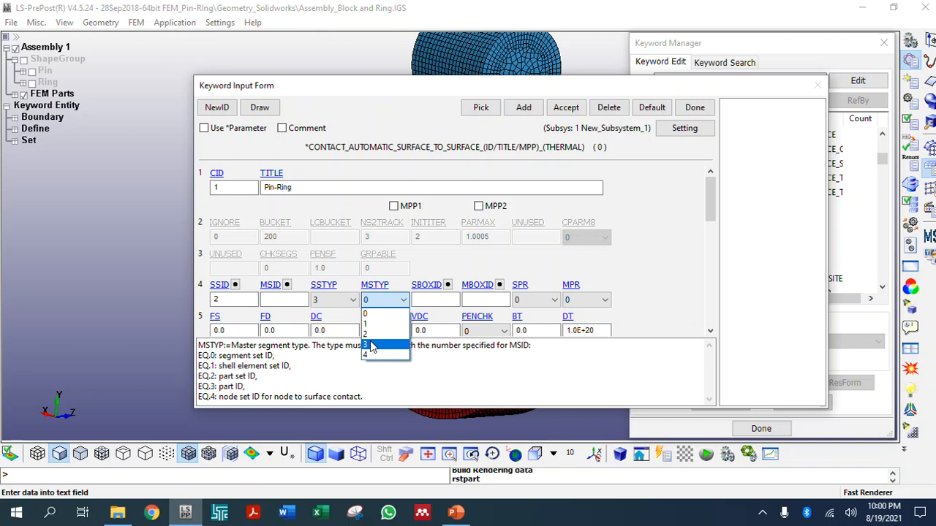
{"action": "left_click", "coordinate": [370, 345]}
{"action": "double_click", "coordinate": [286, 300]}
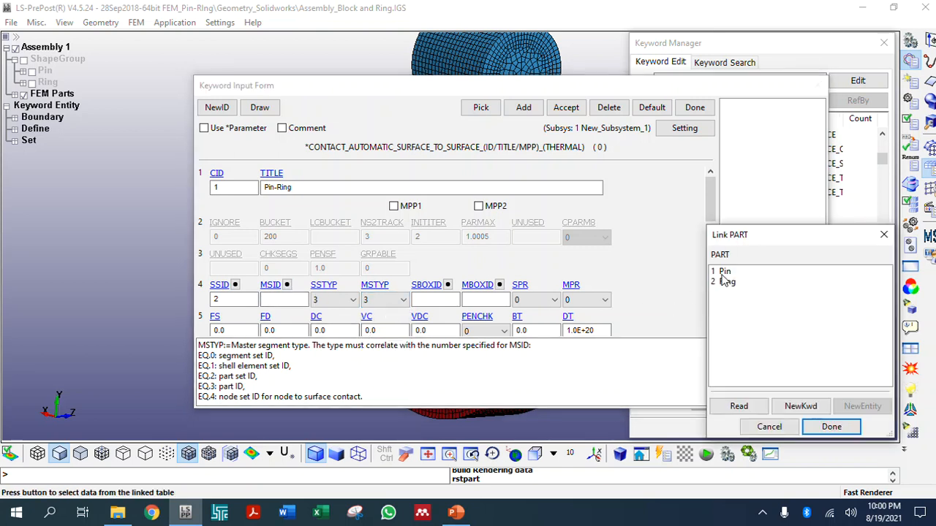
{"action": "left_click", "coordinate": [724, 272]}
{"action": "left_click", "coordinate": [832, 427]}
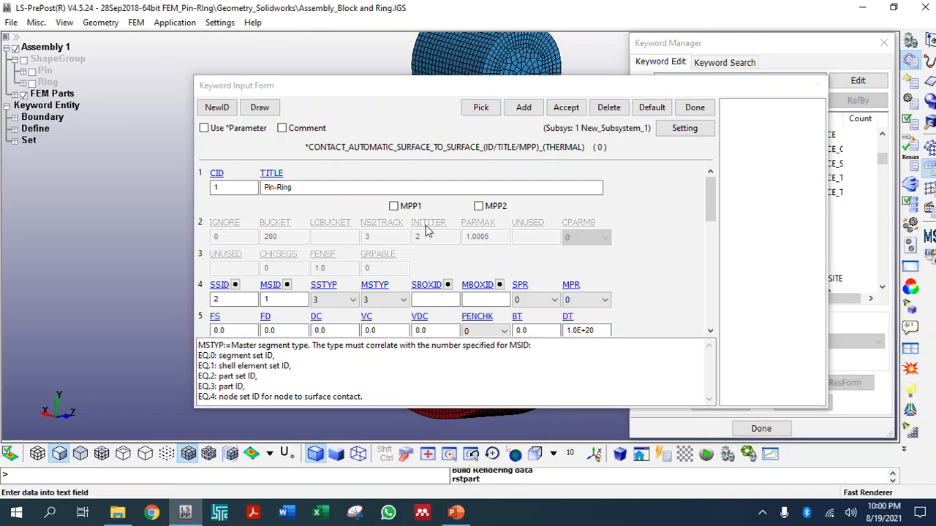
{"action": "left_click_drag", "start_coordinate": [436, 85], "coordinate": [369, 56]}
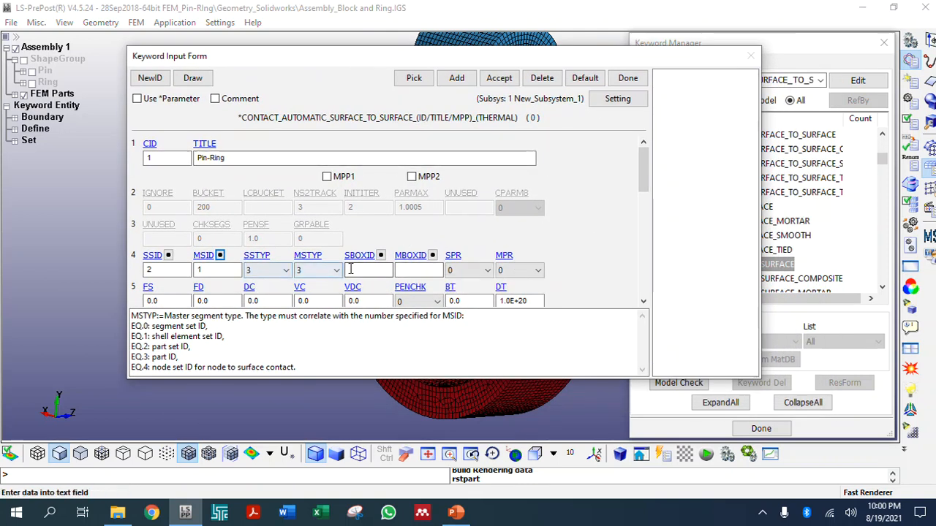
{"action": "left_click", "coordinate": [315, 270]}
{"action": "left_click", "coordinate": [313, 285]}
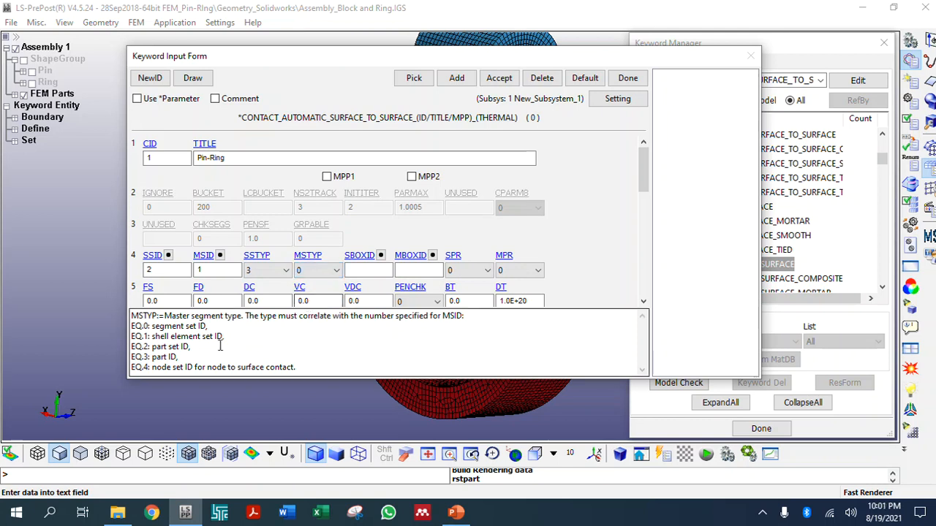
{"action": "left_click", "coordinate": [317, 270]}
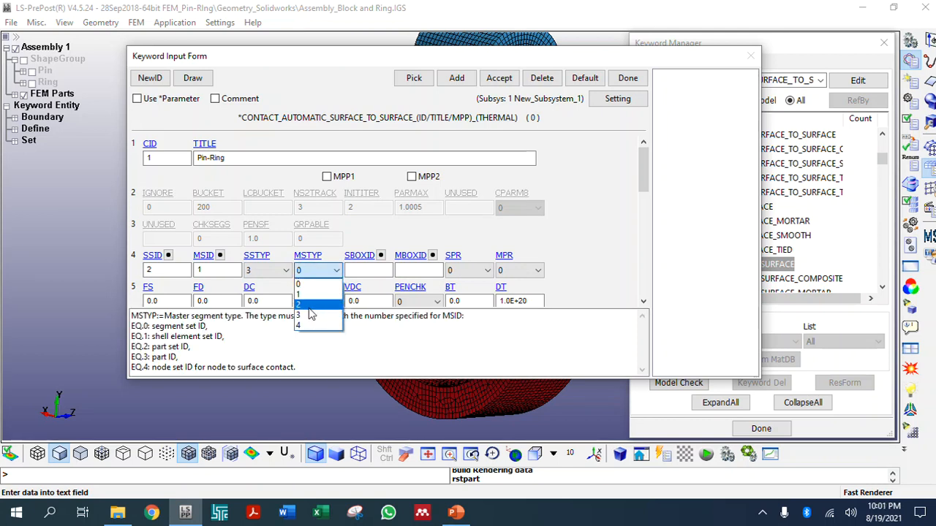
{"action": "left_click", "coordinate": [313, 316]}
Step: Include slave and master side forces by setting SPR and MPR to 1, and set the static friction coefficient FS to 0.08
{"action": "left_click", "coordinate": [459, 271]}
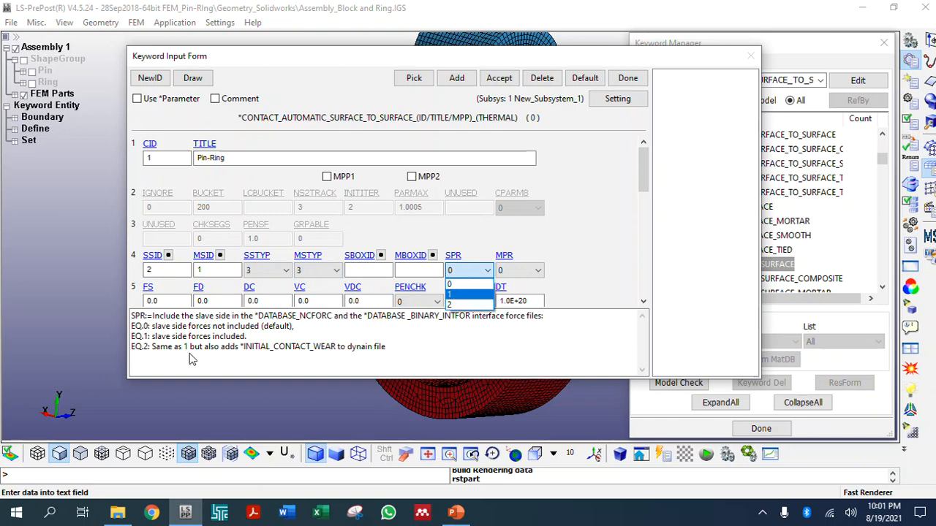
{"action": "left_click", "coordinate": [449, 296]}
{"action": "left_click", "coordinate": [520, 271]}
{"action": "left_click", "coordinate": [504, 295]}
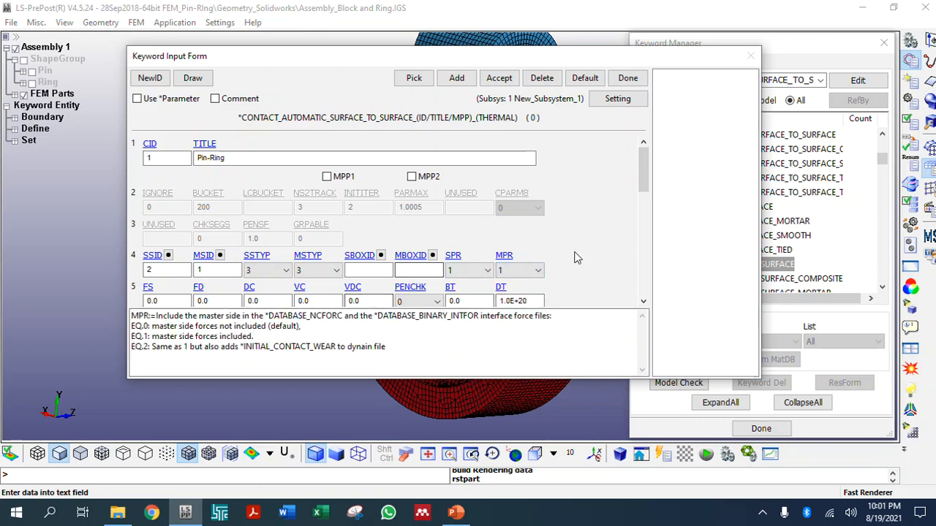
{"action": "scroll", "coordinate": [578, 257], "scroll_direction": "down", "scroll_amount": 2}
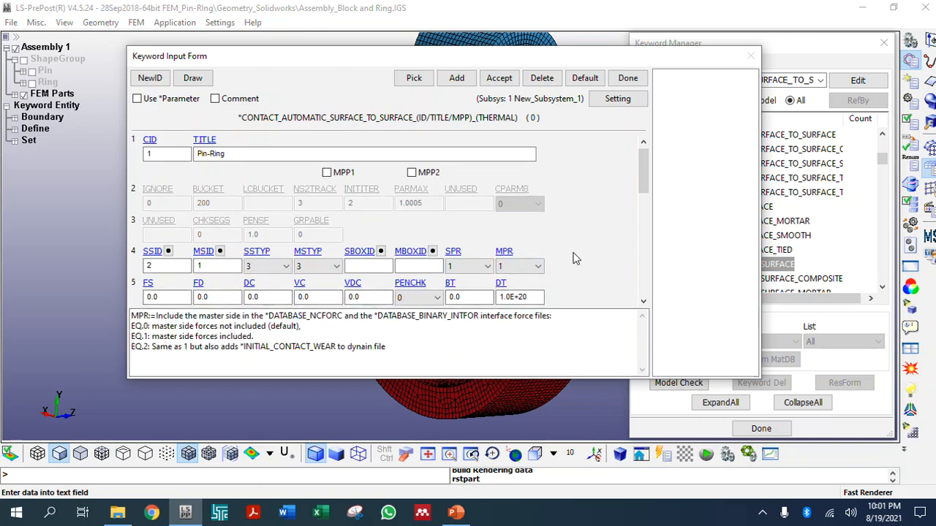
{"action": "left_click", "coordinate": [165, 293]}
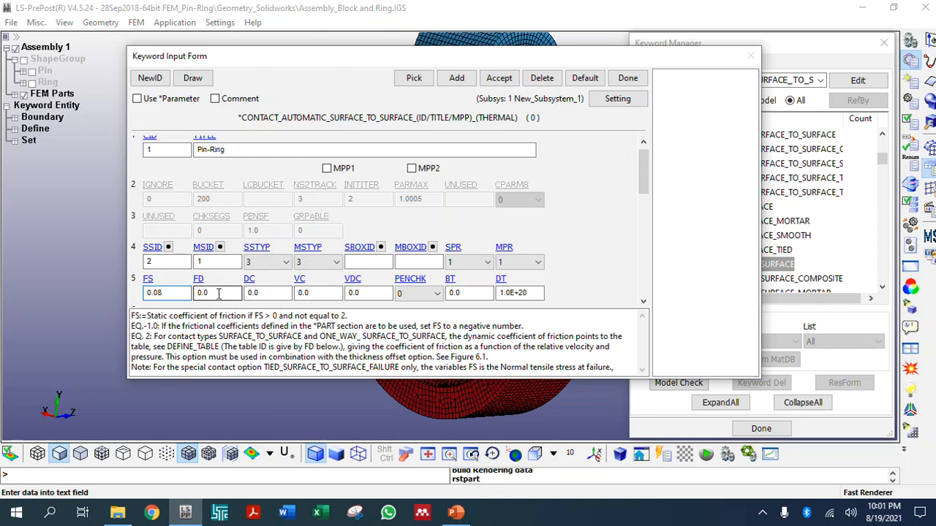
Step: Try viscous damping coefficients VDC of 10 and 5 for the contact, and reset the value to 0
{"action": "left_click", "coordinate": [357, 294]}
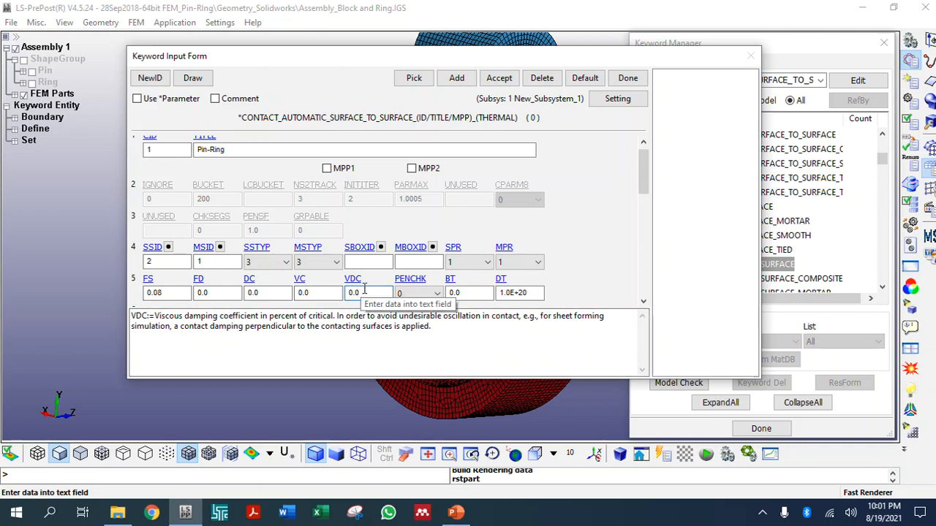
{"action": "left_click_drag", "start_coordinate": [369, 61], "coordinate": [757, 116]}
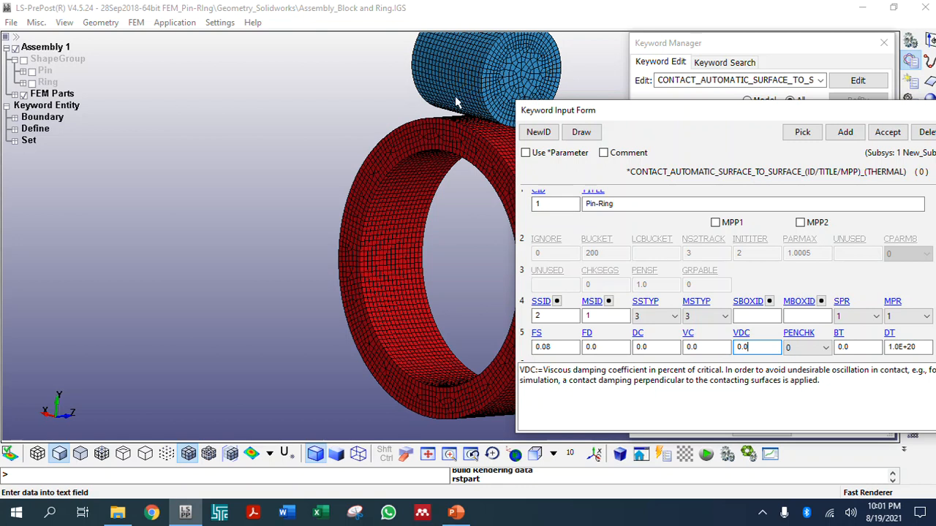
{"action": "double_click", "coordinate": [754, 347]}
{"action": "type", "text": "10"}
{"action": "left_click_drag", "start_coordinate": [747, 348], "coordinate": [732, 348]}
{"action": "type", "text": "5"}
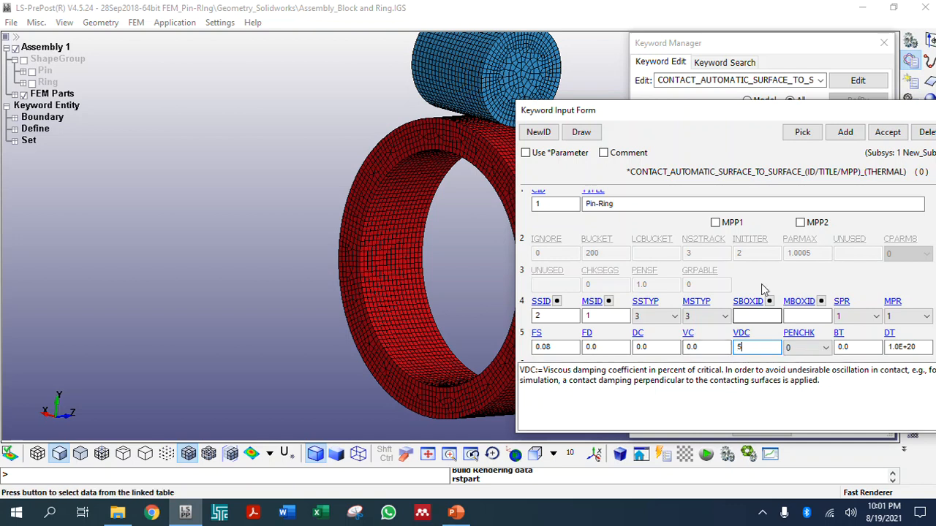
{"action": "left_click_drag", "start_coordinate": [766, 119], "coordinate": [527, 136]}
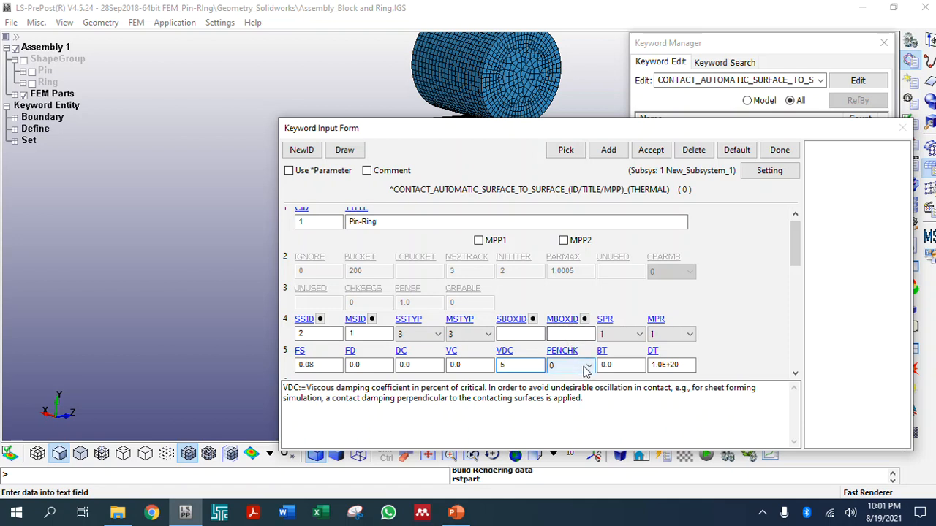
{"action": "double_click", "coordinate": [526, 364]}
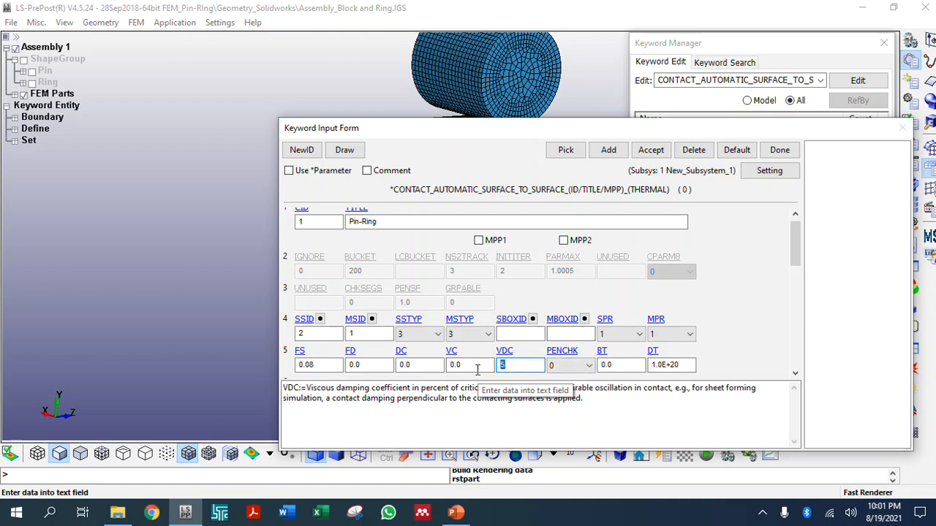
{"action": "type", "text": "0"}
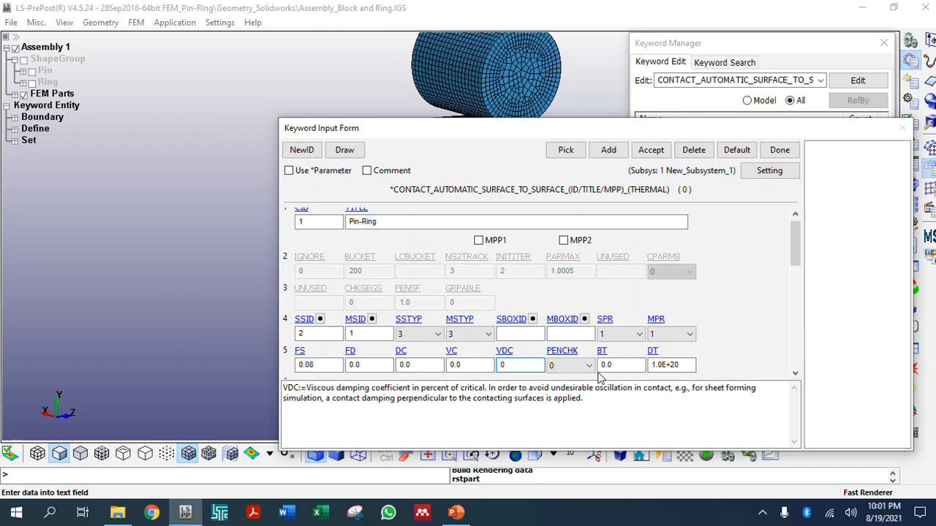
Step: Accept the Pin-Ring contact definition and close its input form
{"action": "scroll", "coordinate": [641, 365], "scroll_direction": "down", "scroll_amount": 3}
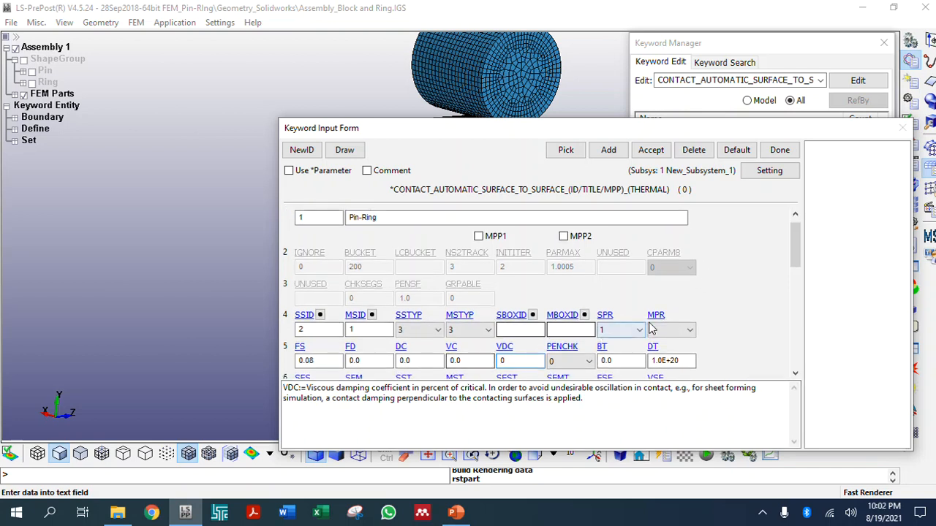
{"action": "scroll", "coordinate": [636, 362], "scroll_direction": "down", "scroll_amount": 1}
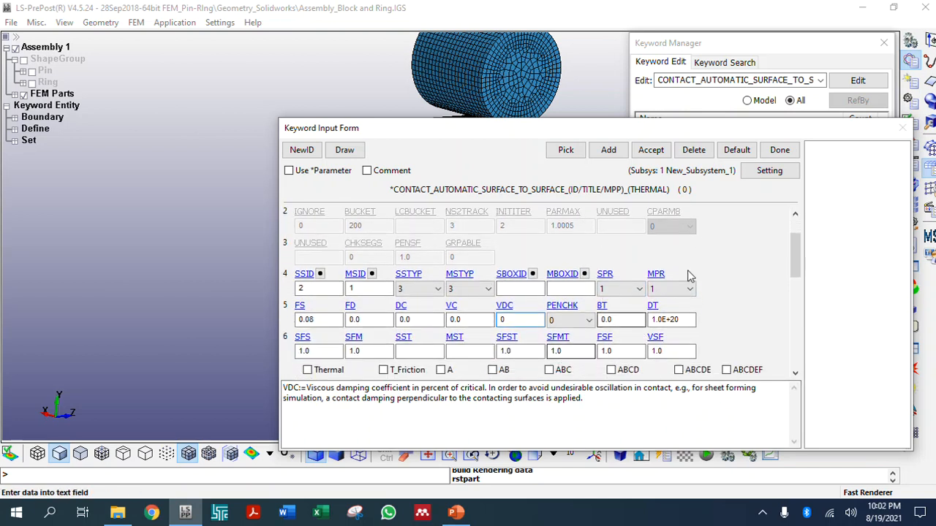
{"action": "left_click", "coordinate": [647, 152]}
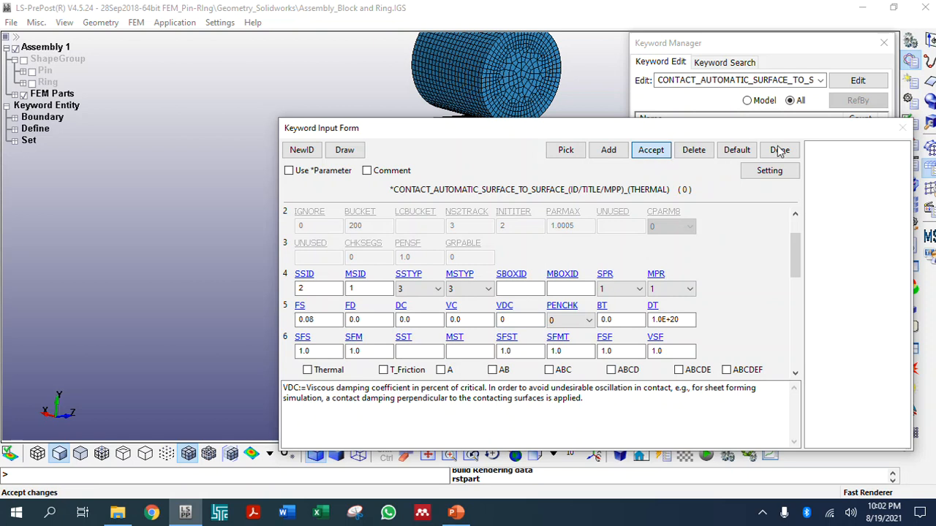
{"action": "left_click", "coordinate": [476, 289]}
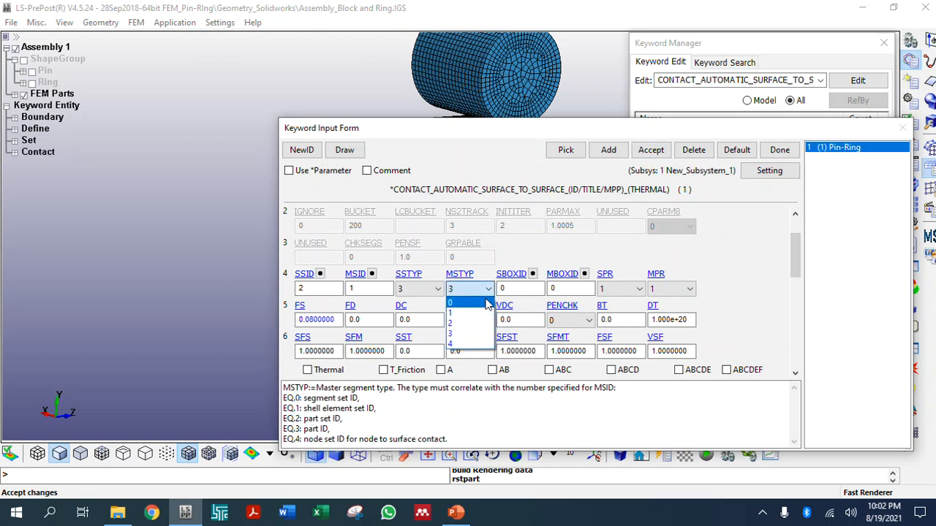
{"action": "left_click", "coordinate": [780, 152]}
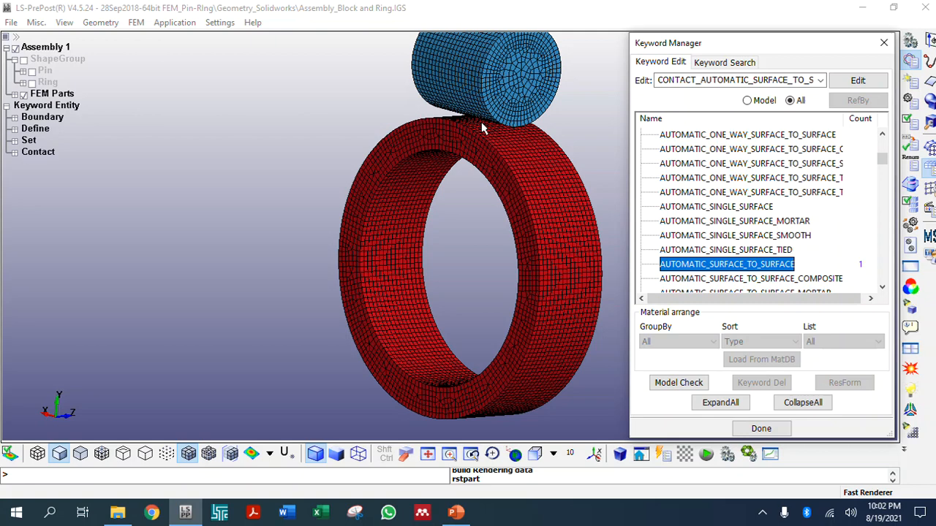
Step: Examine the contact zone between the pin and the top of the ring in the front and bottom views
{"action": "scroll", "coordinate": [479, 118], "scroll_direction": "up", "scroll_amount": 3}
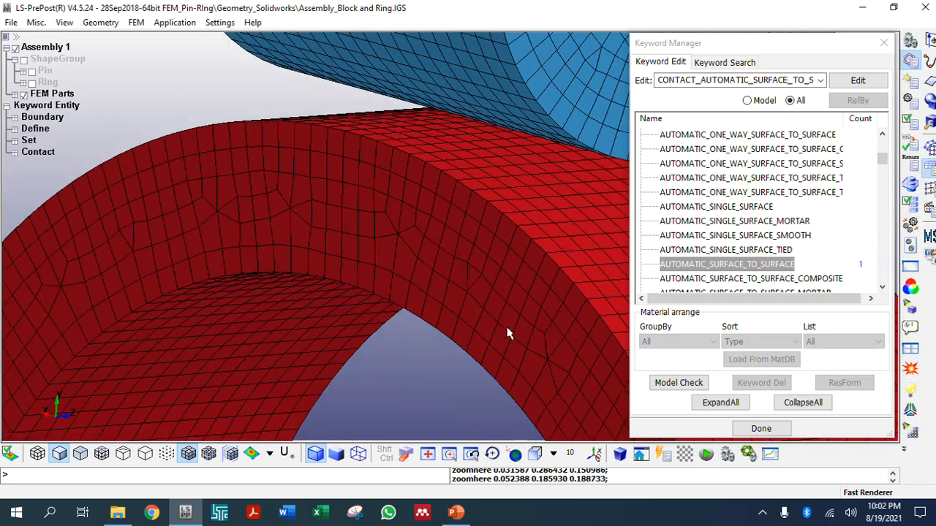
{"action": "left_click", "coordinate": [541, 455]}
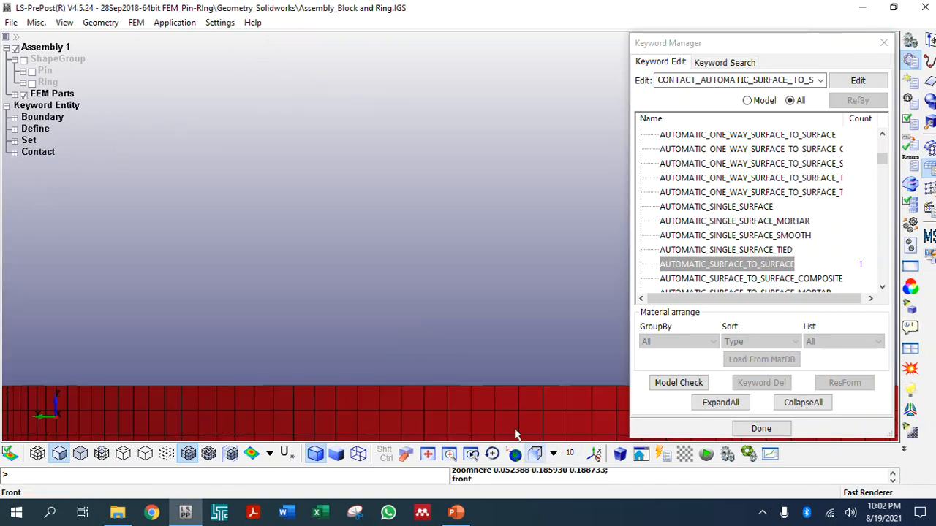
{"action": "scroll", "coordinate": [453, 304], "scroll_direction": "down", "scroll_amount": 4}
{"action": "left_click", "coordinate": [553, 454]}
{"action": "left_click", "coordinate": [582, 313]}
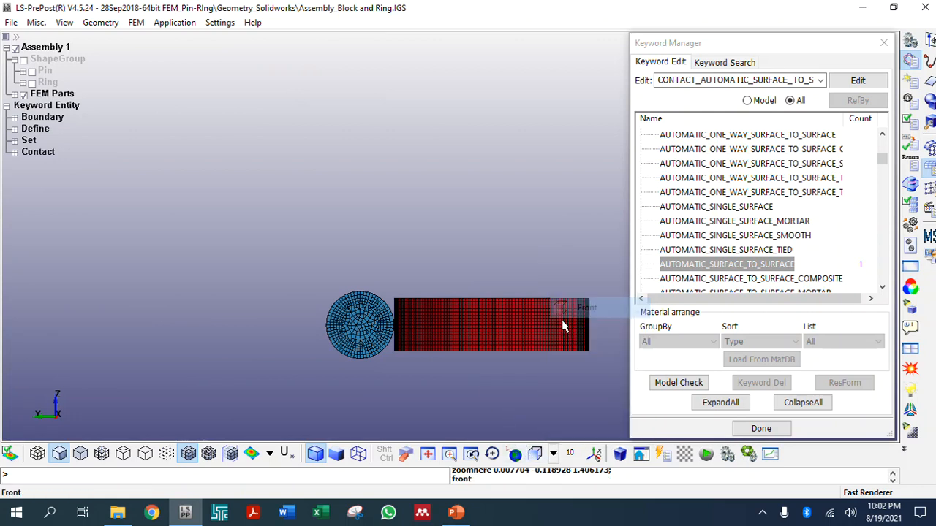
{"action": "left_click", "coordinate": [554, 452]}
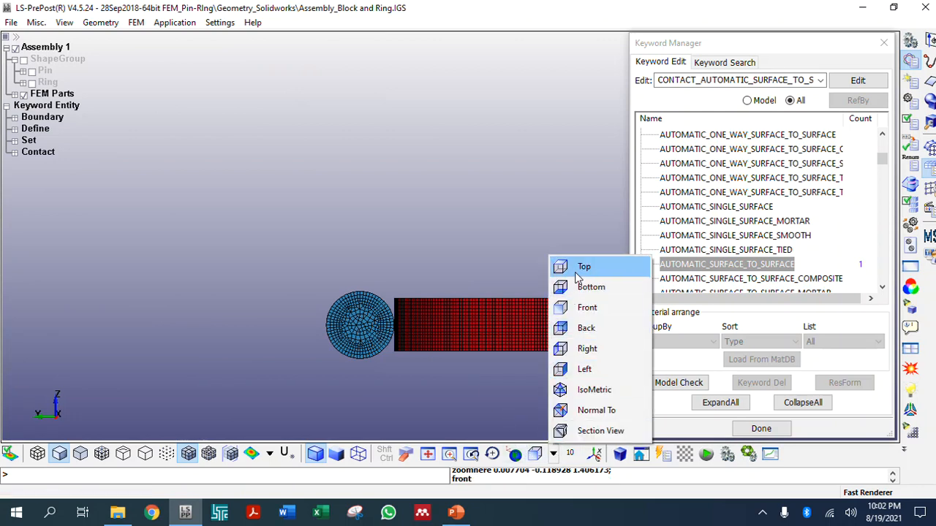
{"action": "left_click", "coordinate": [591, 287]}
{"action": "scroll", "coordinate": [443, 302], "scroll_direction": "up", "scroll_amount": 2}
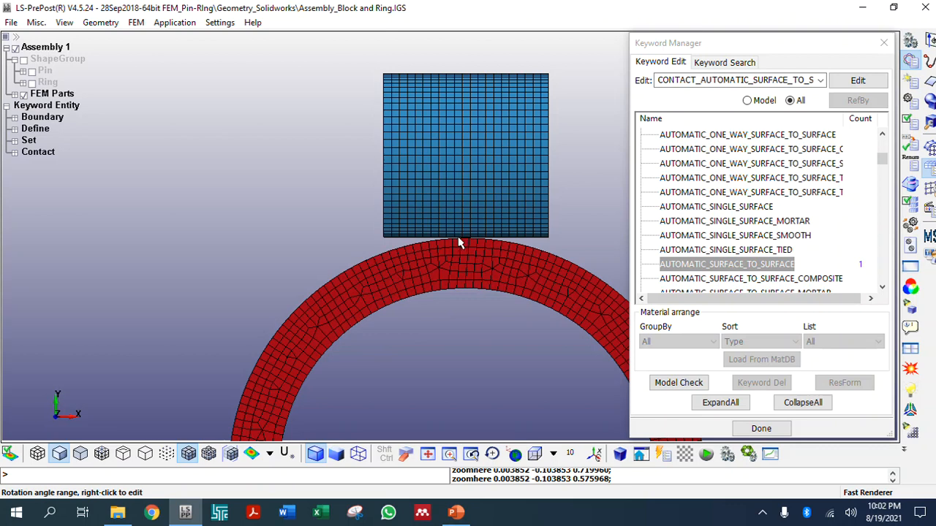
{"action": "scroll", "coordinate": [469, 236], "scroll_direction": "up", "scroll_amount": 4}
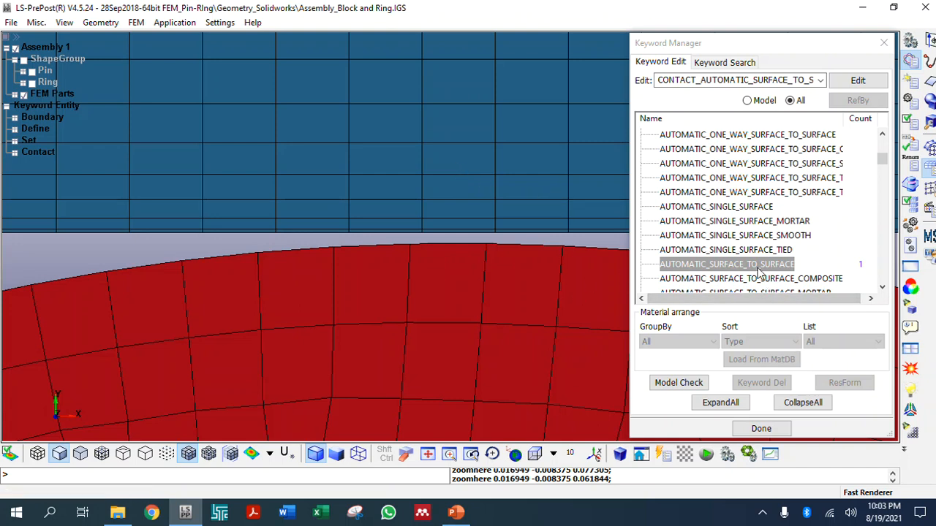
Step: Leave the keyword manager and start a new segment set (*SET_SEGM) titled Pin_Segment
{"action": "left_click", "coordinate": [761, 429]}
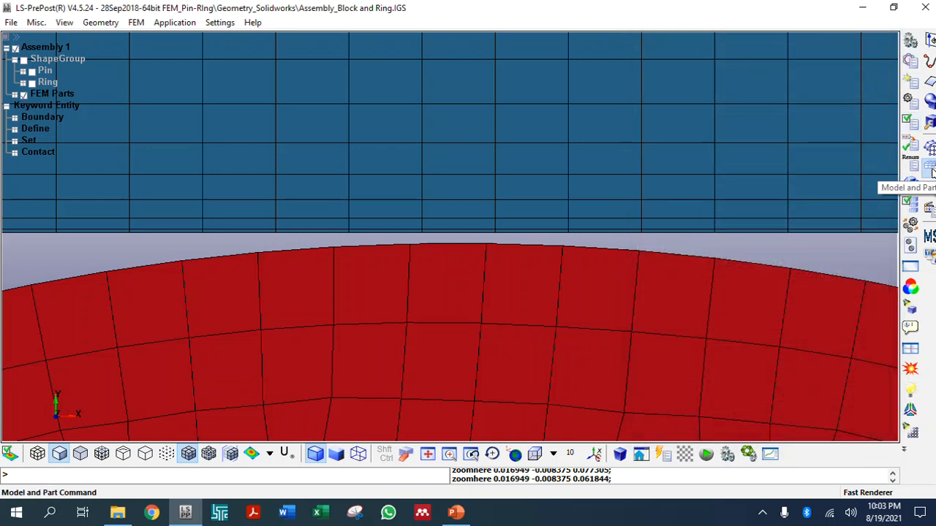
{"action": "left_click", "coordinate": [911, 84]}
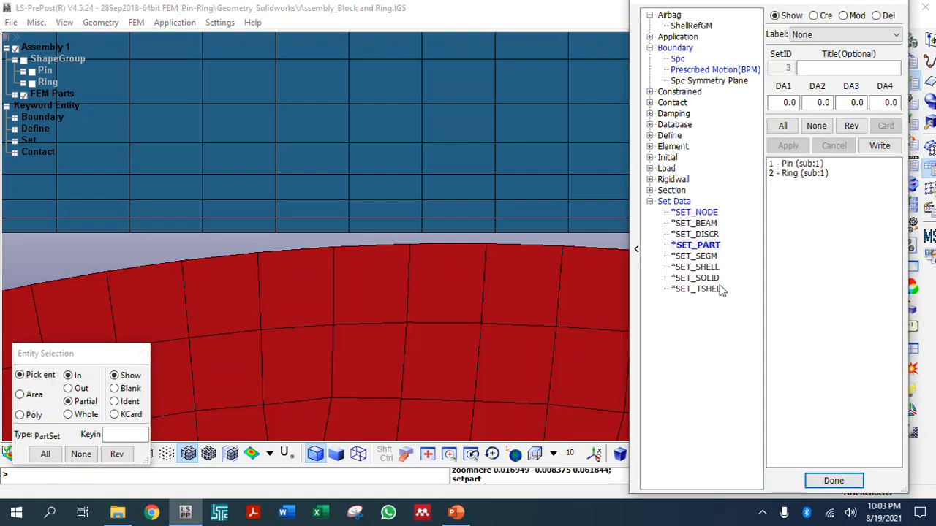
{"action": "left_click", "coordinate": [697, 256]}
{"action": "scroll", "coordinate": [497, 298], "scroll_direction": "down", "scroll_amount": 5}
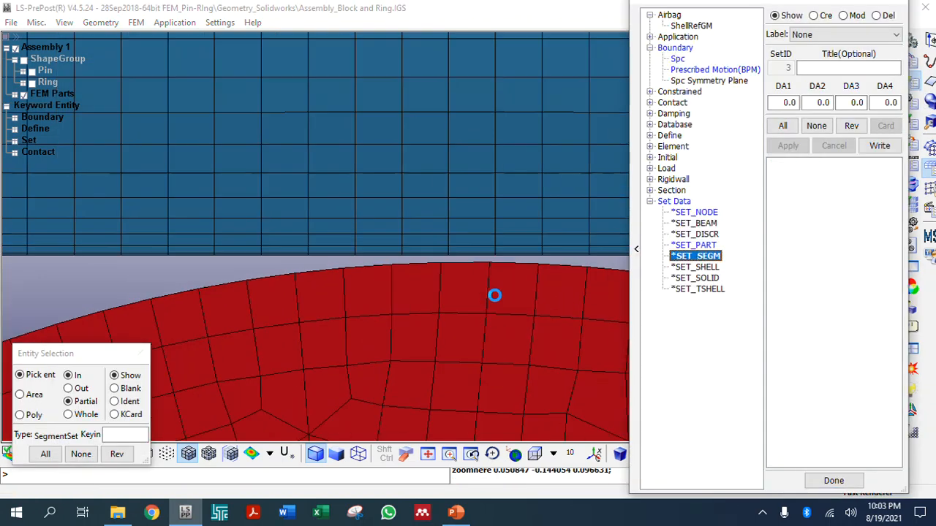
{"action": "scroll", "coordinate": [386, 261], "scroll_direction": "down", "scroll_amount": 2}
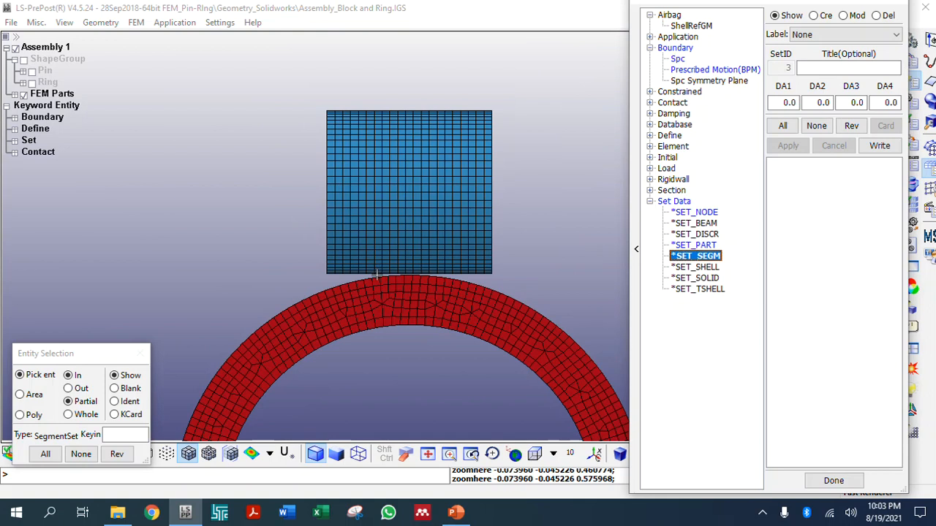
{"action": "left_click", "coordinate": [817, 16]}
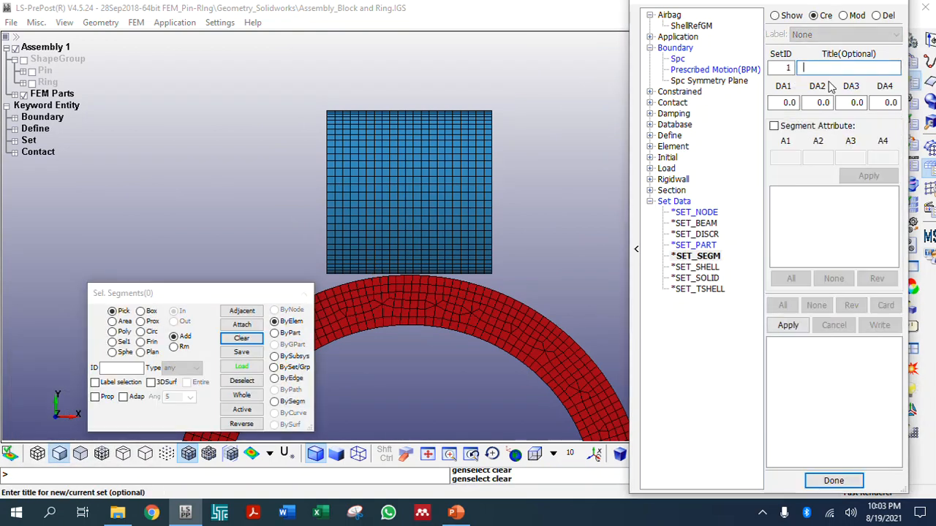
{"action": "type", "text": "PIN-segment"}
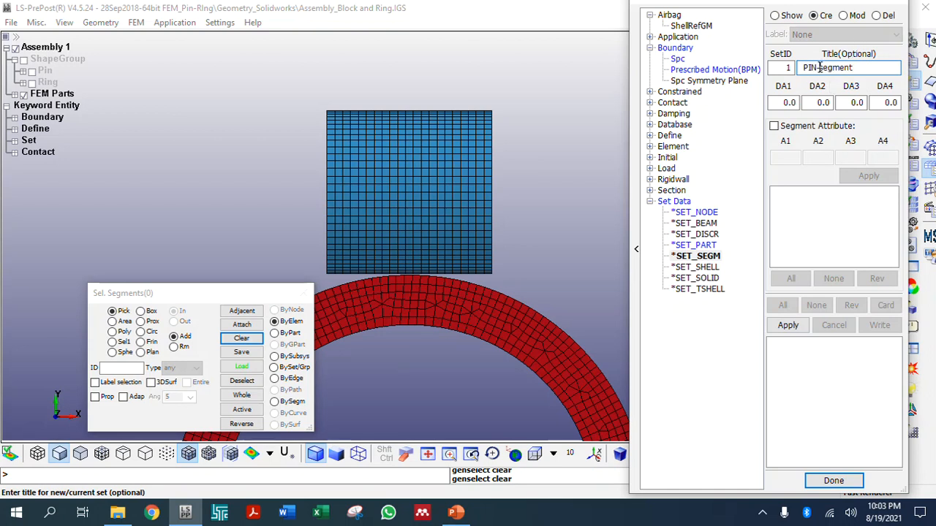
{"action": "left_click_drag", "start_coordinate": [820, 67], "coordinate": [808, 67]}
{"action": "type", "text": "in_"}
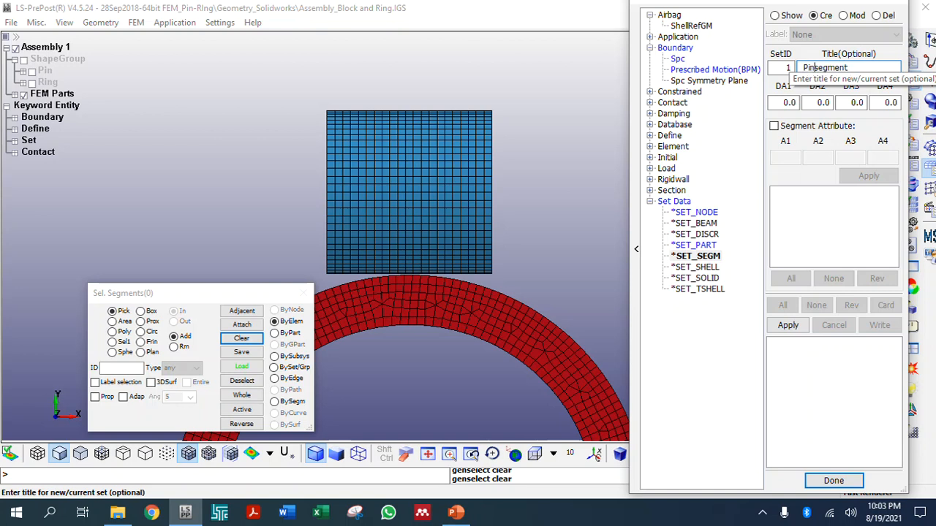
{"action": "type", "text": "S"}
{"action": "key", "text": "Delete"}
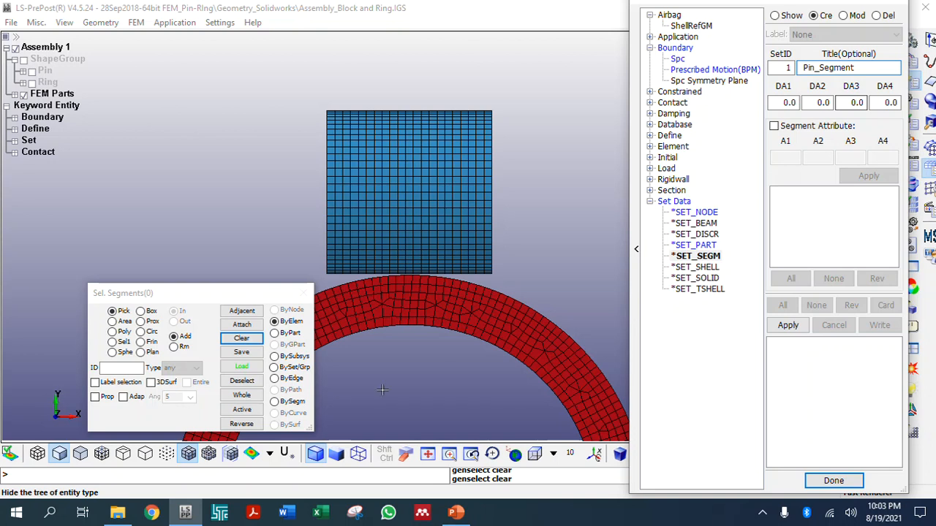
Step: Select all segments of the pin by part and create the Pin_Segment set from them
{"action": "left_click", "coordinate": [275, 333]}
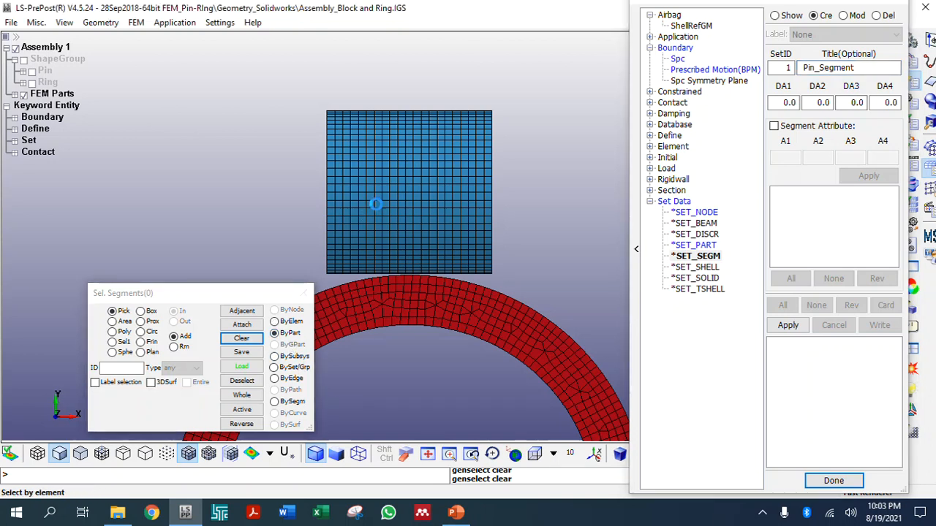
{"action": "left_click", "coordinate": [376, 205]}
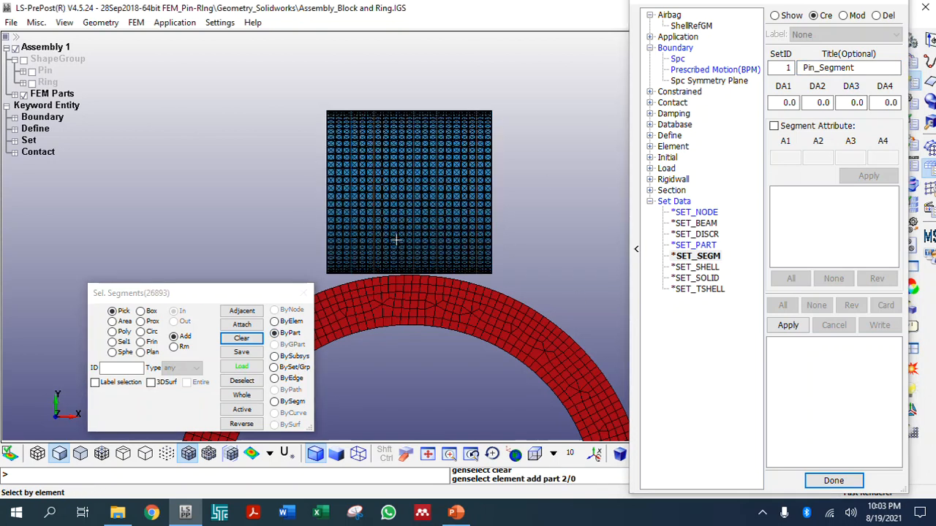
{"action": "scroll", "coordinate": [402, 276], "scroll_direction": "up", "scroll_amount": 2}
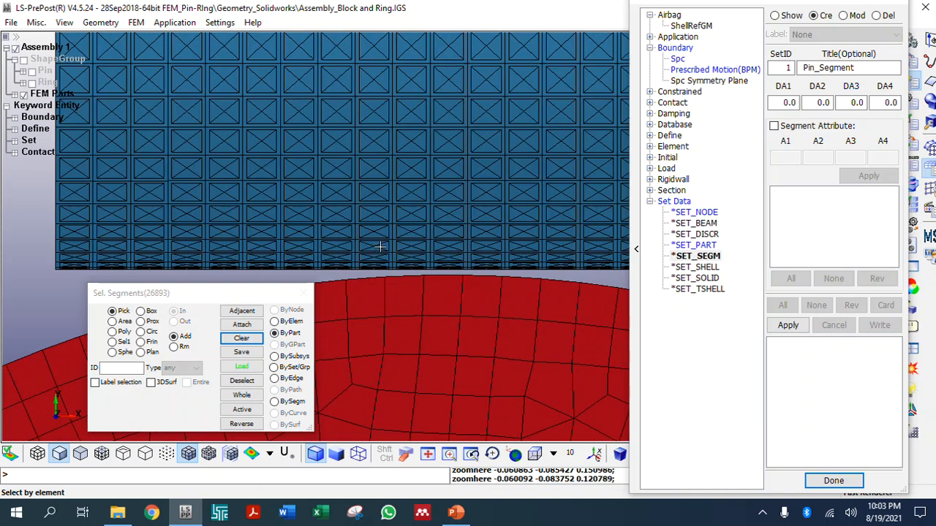
{"action": "scroll", "coordinate": [371, 254], "scroll_direction": "down", "scroll_amount": 2}
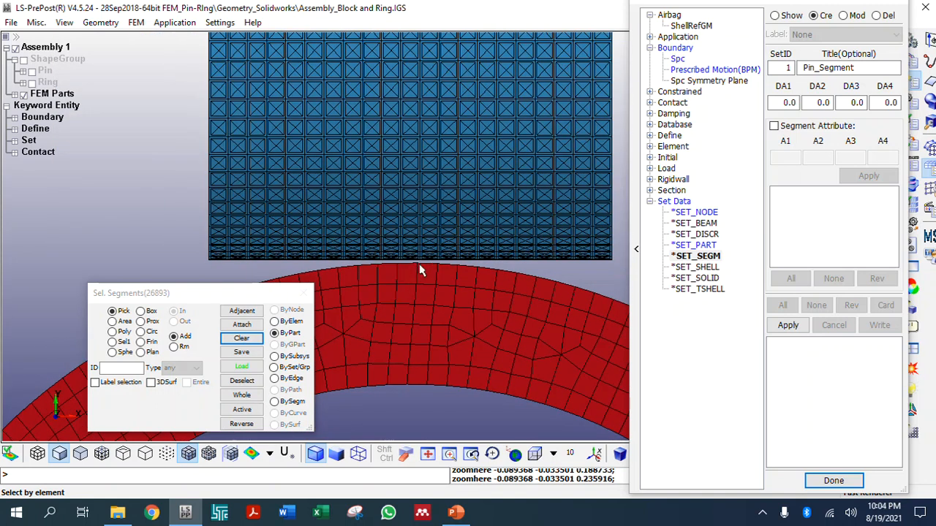
{"action": "scroll", "coordinate": [419, 267], "scroll_direction": "up", "scroll_amount": 2}
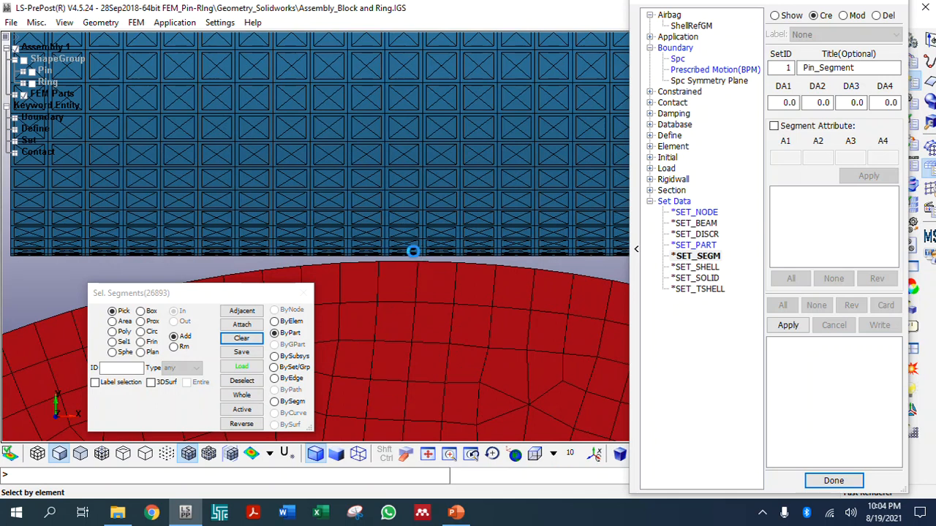
{"action": "scroll", "coordinate": [414, 257], "scroll_direction": "up", "scroll_amount": 3}
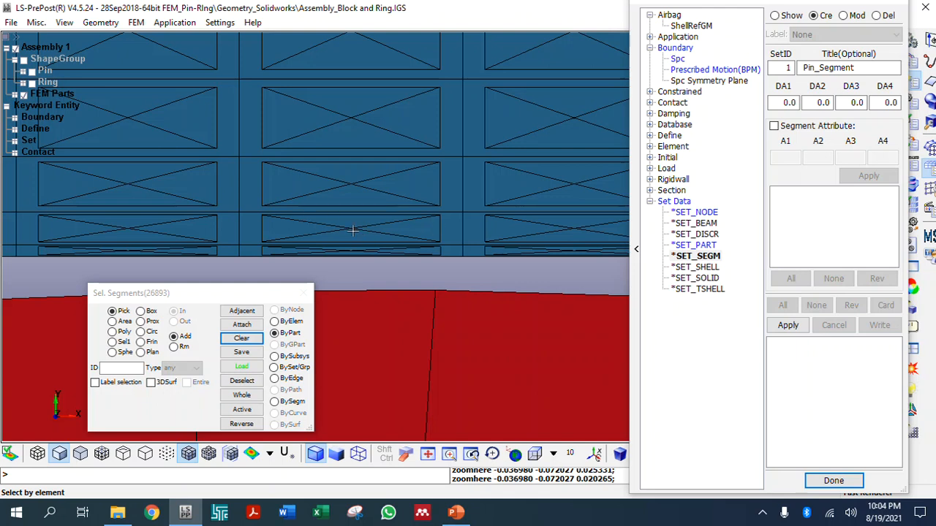
{"action": "scroll", "coordinate": [362, 229], "scroll_direction": "down", "scroll_amount": 3}
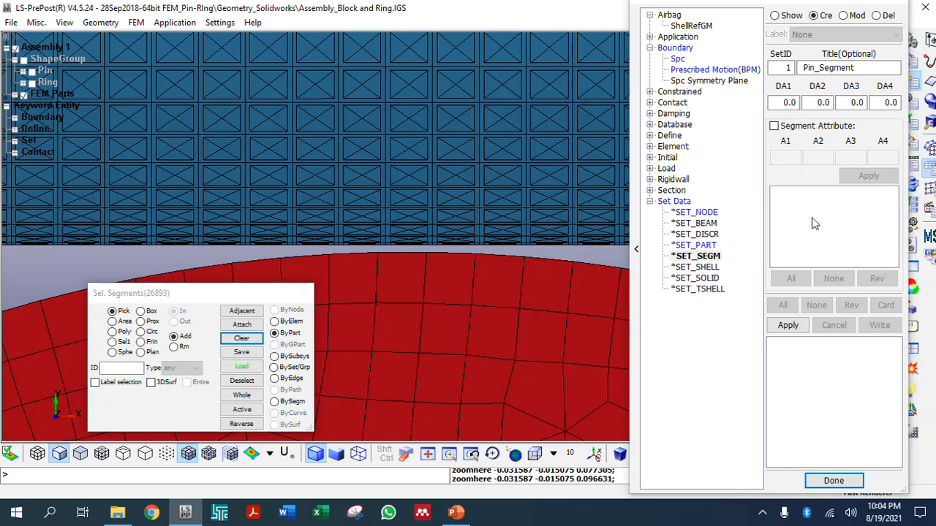
{"action": "left_click", "coordinate": [787, 326]}
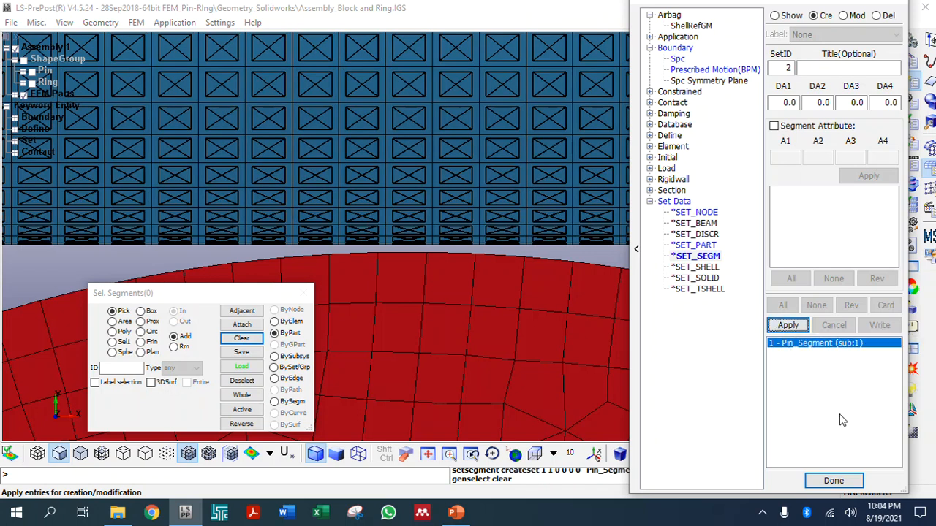
Step: Deselect the Pin_Segment set in the display and finish entity creation
{"action": "left_click", "coordinate": [775, 15]}
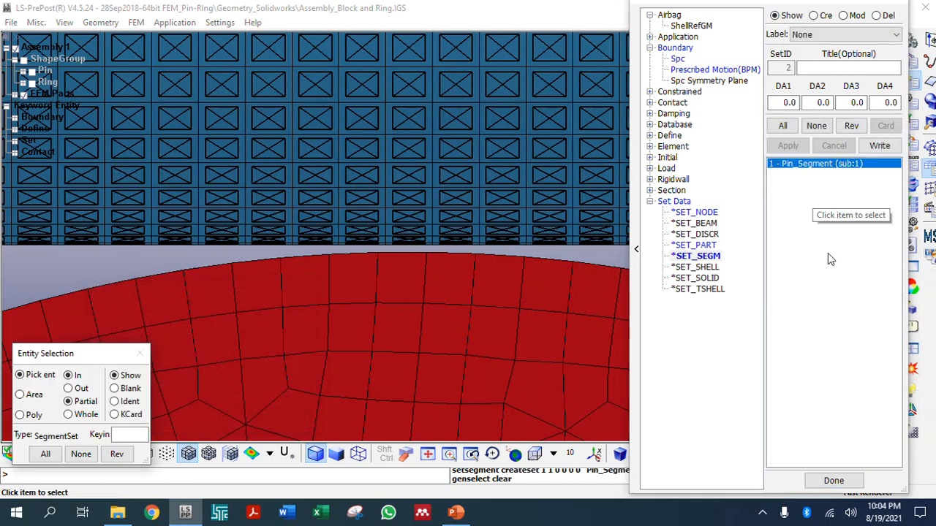
{"action": "left_click", "coordinate": [816, 126]}
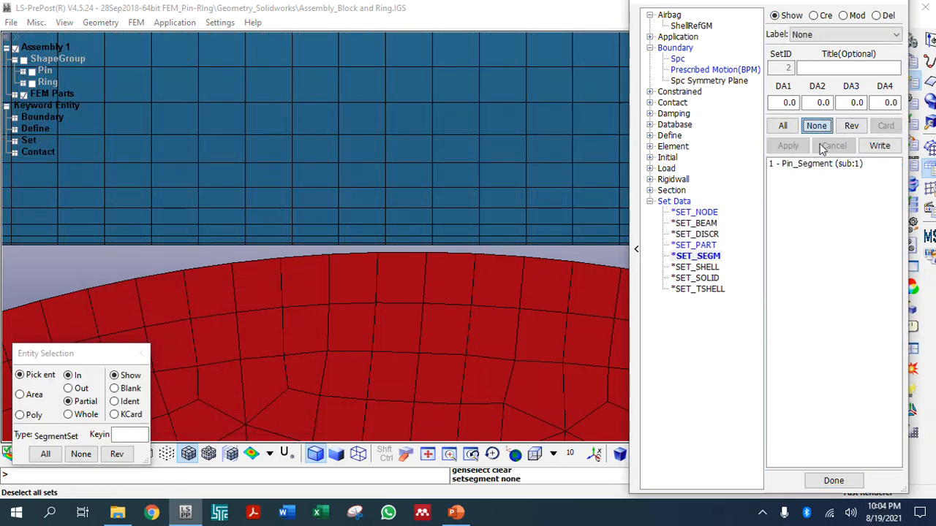
{"action": "left_click", "coordinate": [834, 482]}
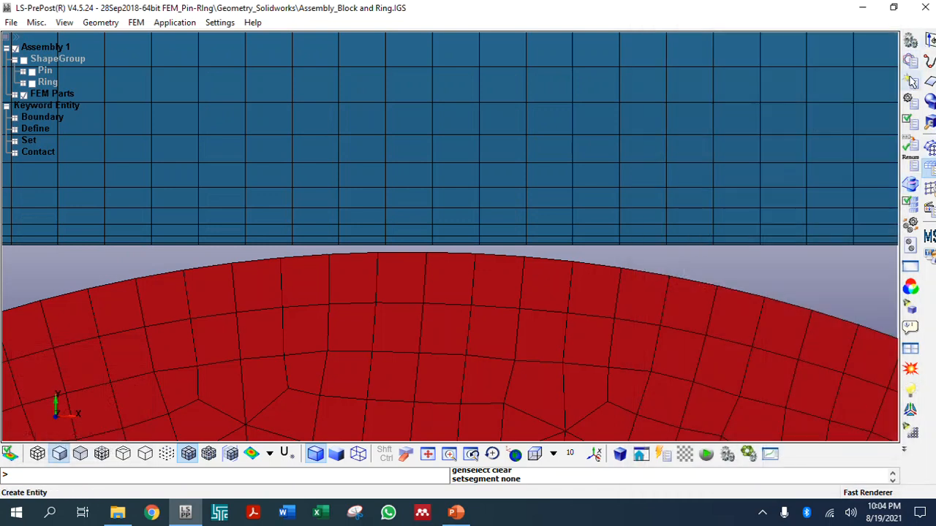
Step: In the Pin-Ring contact, set the master segment type MSTYP to 0 (segment set ID), link Pin_Segment as the master, and accept the definition
{"action": "left_click", "coordinate": [910, 63]}
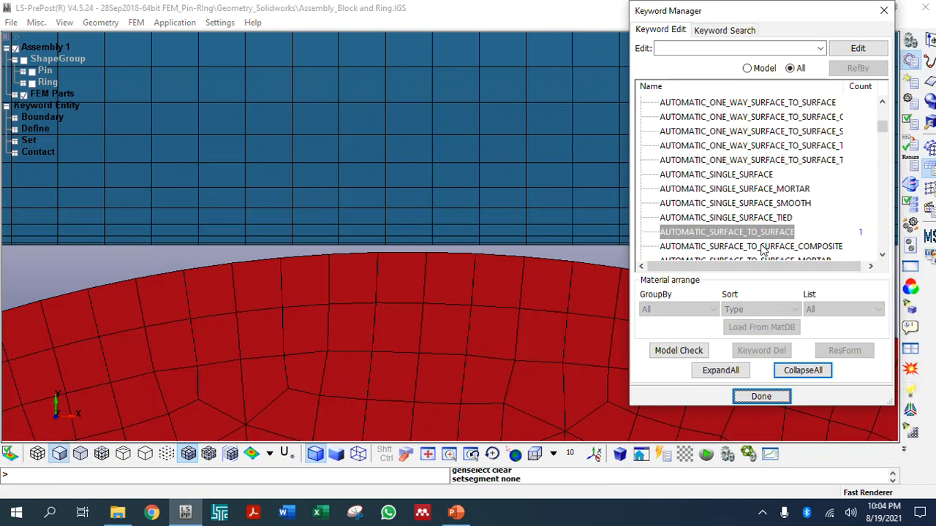
{"action": "scroll", "coordinate": [495, 239], "scroll_direction": "up", "scroll_amount": 2}
{"action": "scroll", "coordinate": [490, 230], "scroll_direction": "down", "scroll_amount": 4}
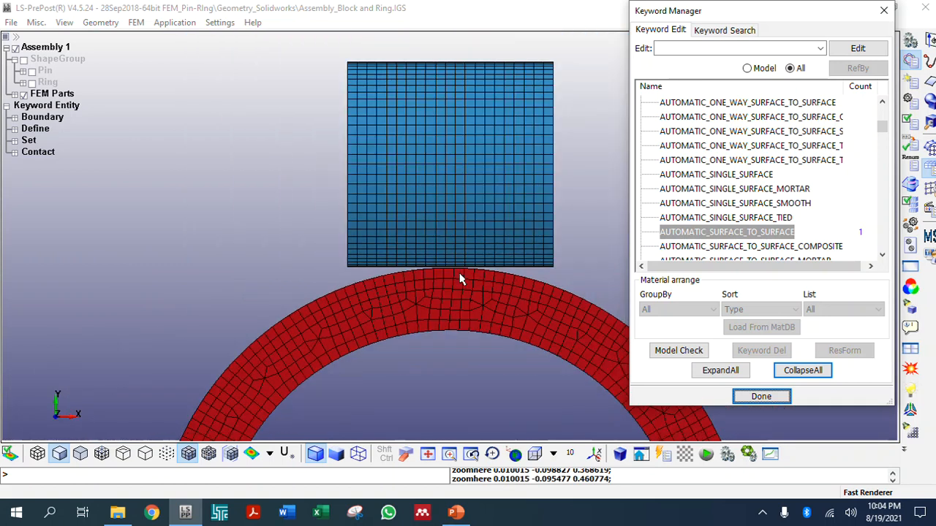
{"action": "left_click", "coordinate": [768, 232]}
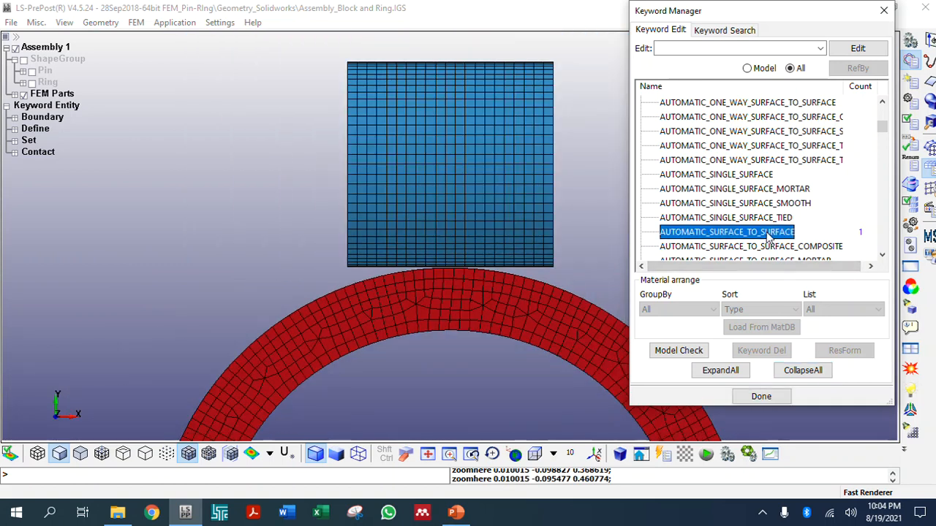
{"action": "double_click", "coordinate": [767, 233]}
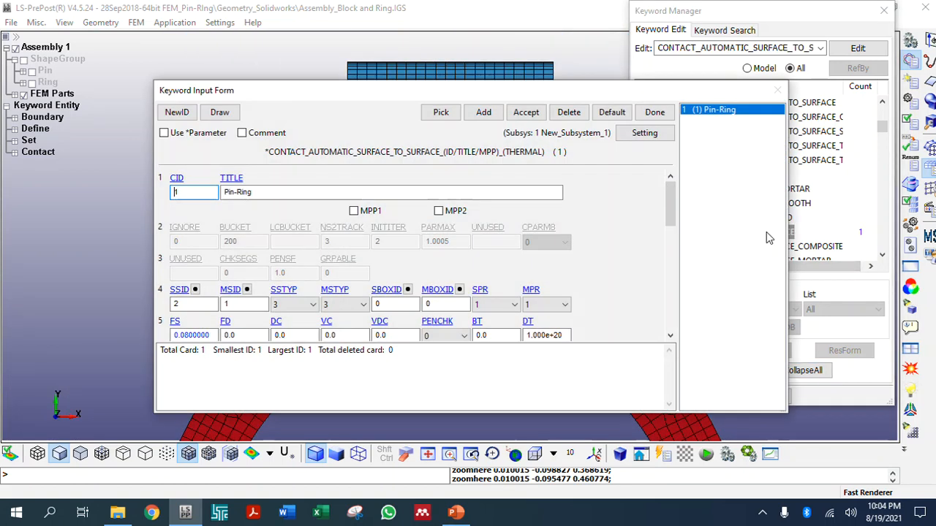
{"action": "left_click", "coordinate": [325, 305]}
{"action": "left_click", "coordinate": [333, 319]}
{"action": "left_click", "coordinate": [247, 290]}
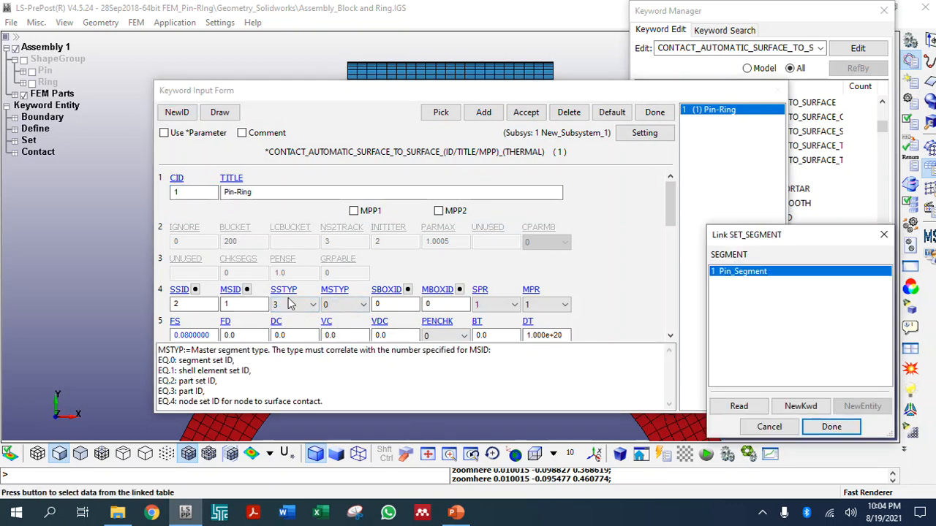
{"action": "double_click", "coordinate": [736, 273]}
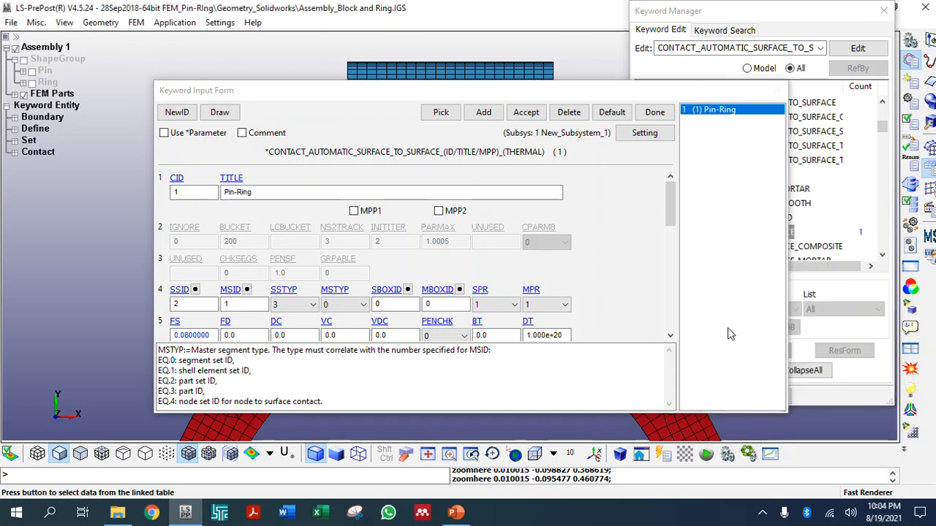
{"action": "left_click", "coordinate": [536, 115]}
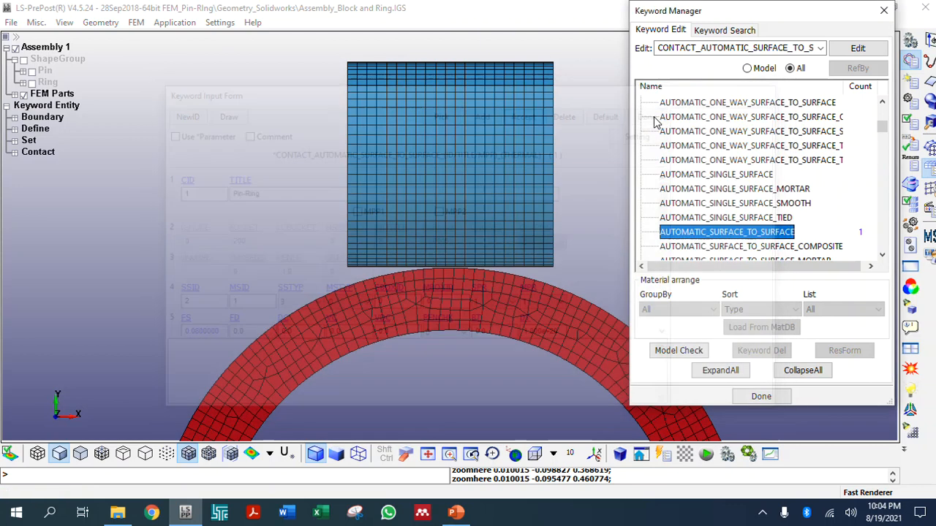
{"action": "left_click", "coordinate": [654, 116]}
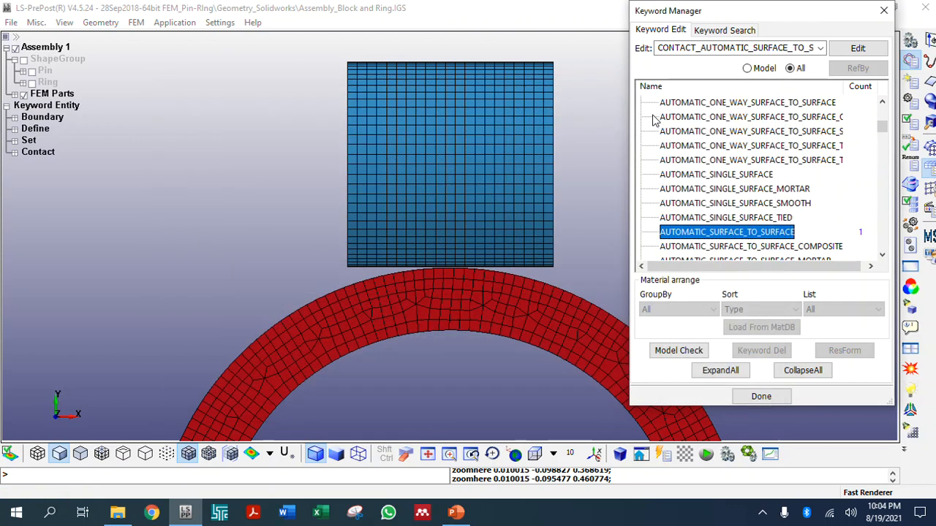
Step: Collapse the keyword list, expand the CONTROL keyword group, and browse its entries
{"action": "left_click", "coordinate": [808, 370]}
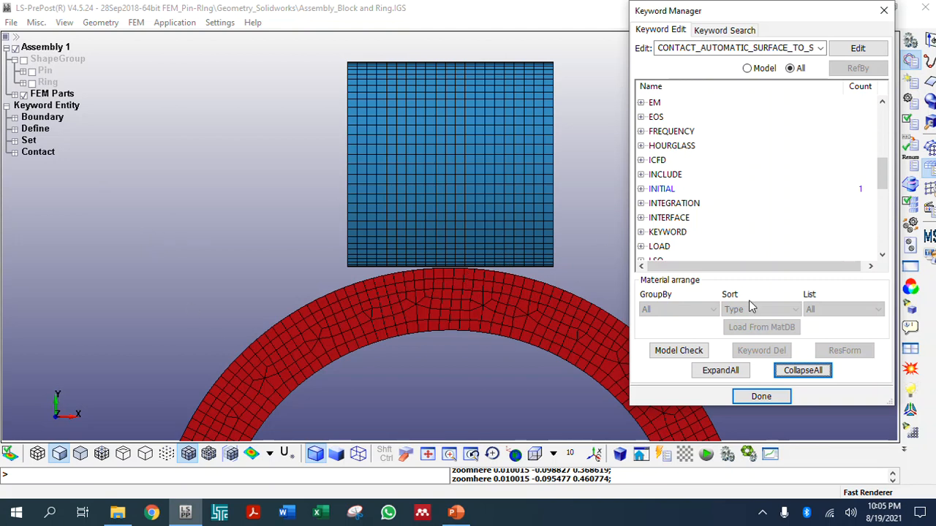
{"action": "scroll", "coordinate": [715, 212], "scroll_direction": "down", "scroll_amount": 3}
{"action": "scroll", "coordinate": [714, 212], "scroll_direction": "up", "scroll_amount": 6}
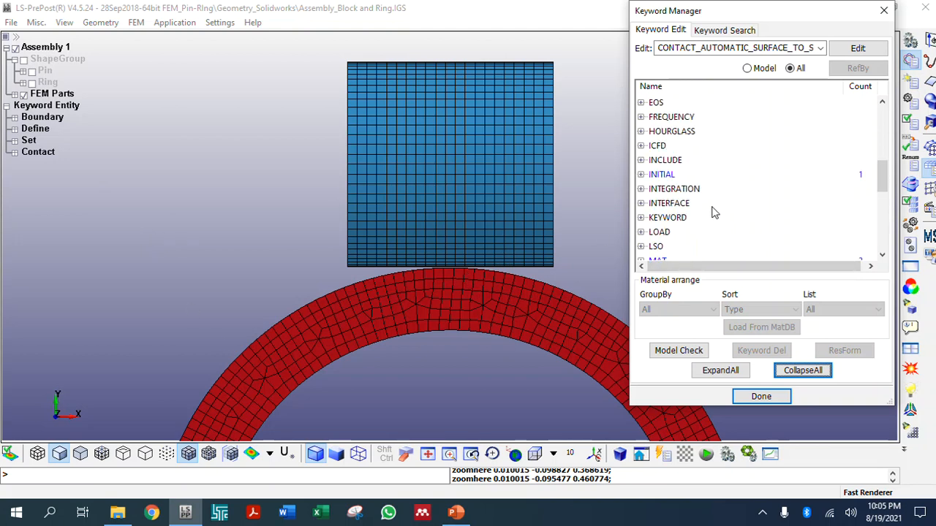
{"action": "scroll", "coordinate": [655, 198], "scroll_direction": "up", "scroll_amount": 2}
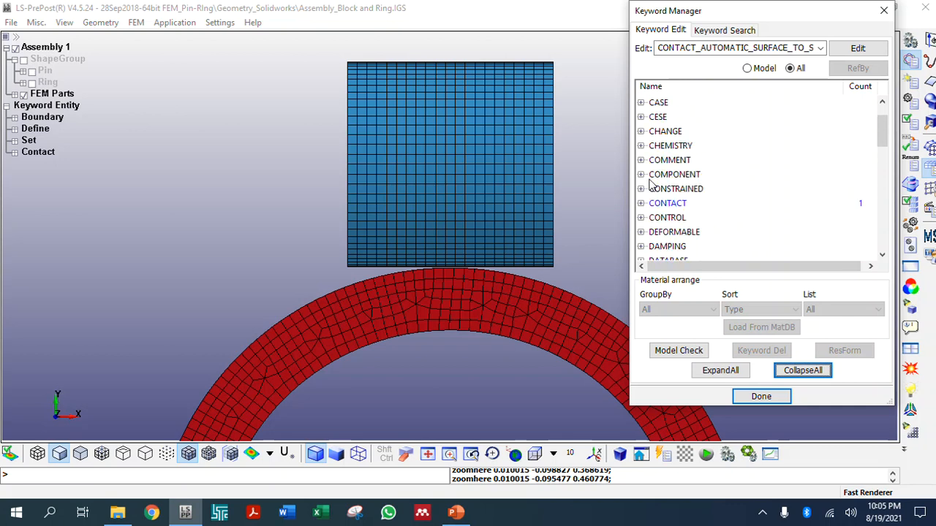
{"action": "left_click", "coordinate": [641, 217]}
{"action": "left_click", "coordinate": [667, 217]}
{"action": "scroll", "coordinate": [687, 190], "scroll_direction": "down", "scroll_amount": 12}
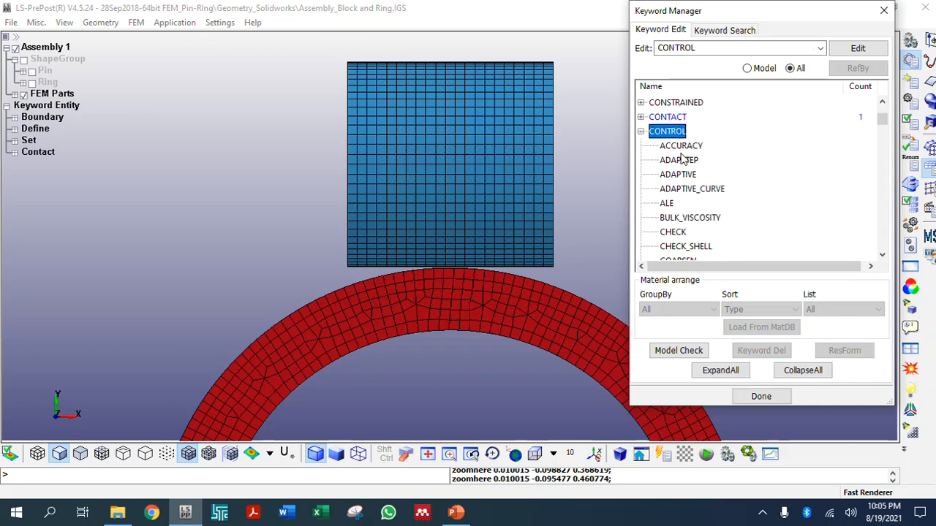
{"action": "scroll", "coordinate": [674, 205], "scroll_direction": "down", "scroll_amount": 20}
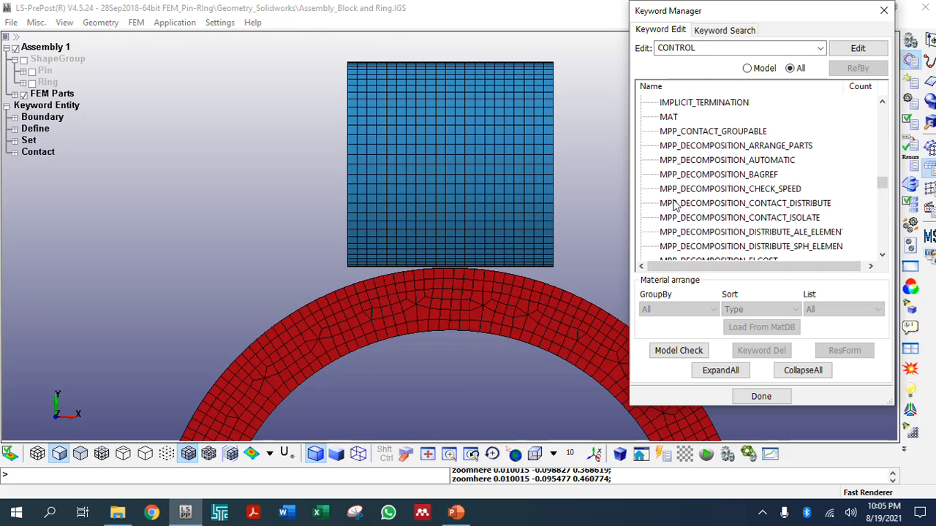
{"action": "scroll", "coordinate": [674, 205], "scroll_direction": "down", "scroll_amount": 20}
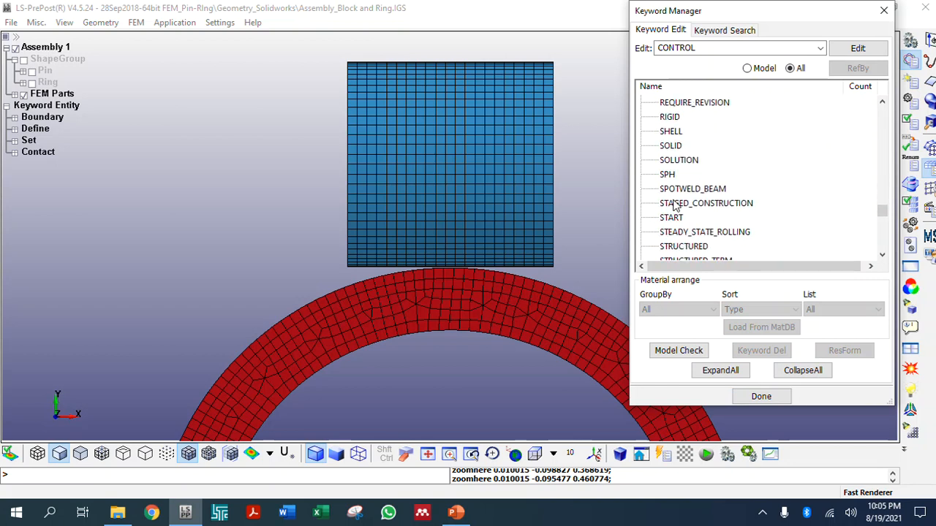
Step: Check the simulation time on the PowerPoint FE Model slide, then define *CONTROL_TERMINATION in LS-PrePost with ENDTIM 10 and accept it
{"action": "left_click", "coordinate": [456, 512]}
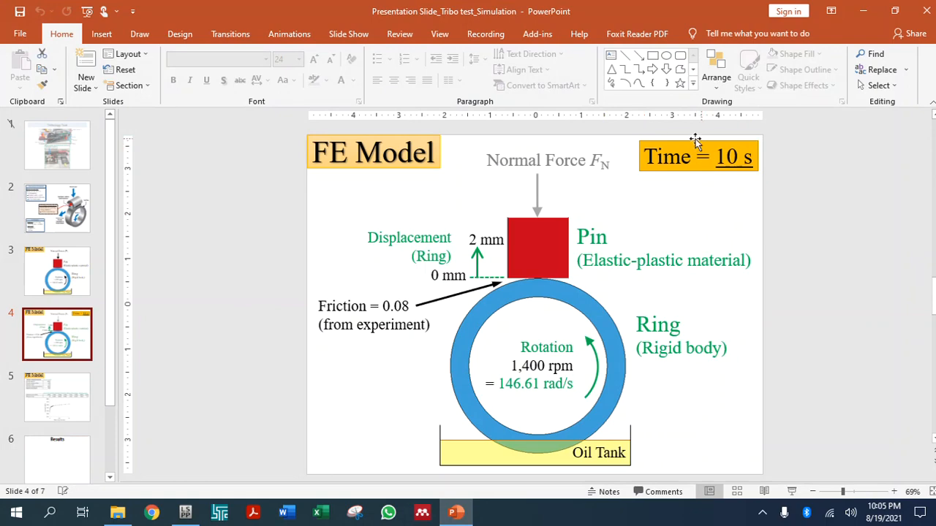
{"action": "left_click", "coordinate": [455, 512]}
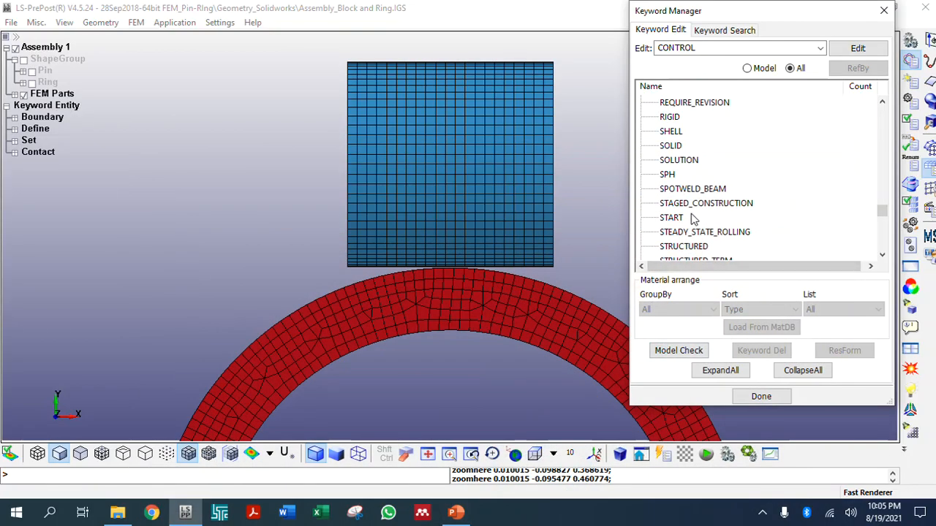
{"action": "scroll", "coordinate": [695, 223], "scroll_direction": "down", "scroll_amount": 2}
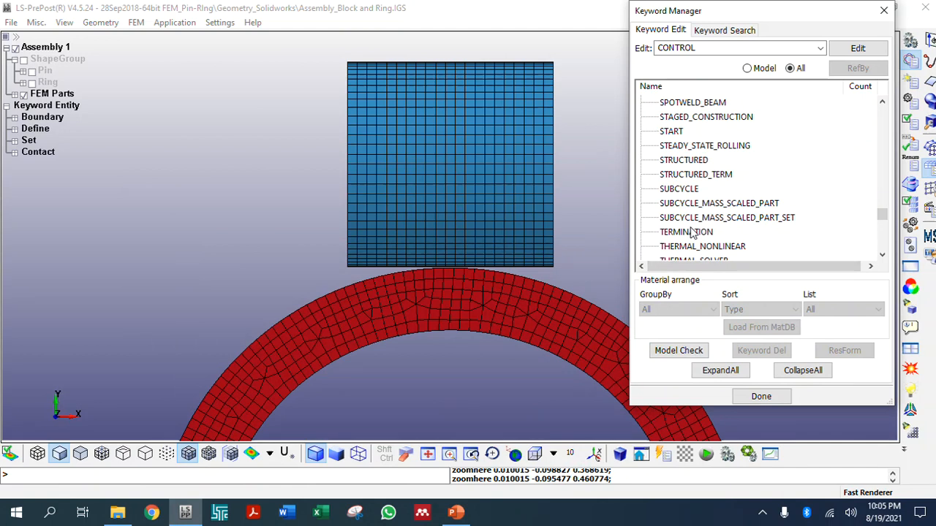
{"action": "double_click", "coordinate": [673, 234]}
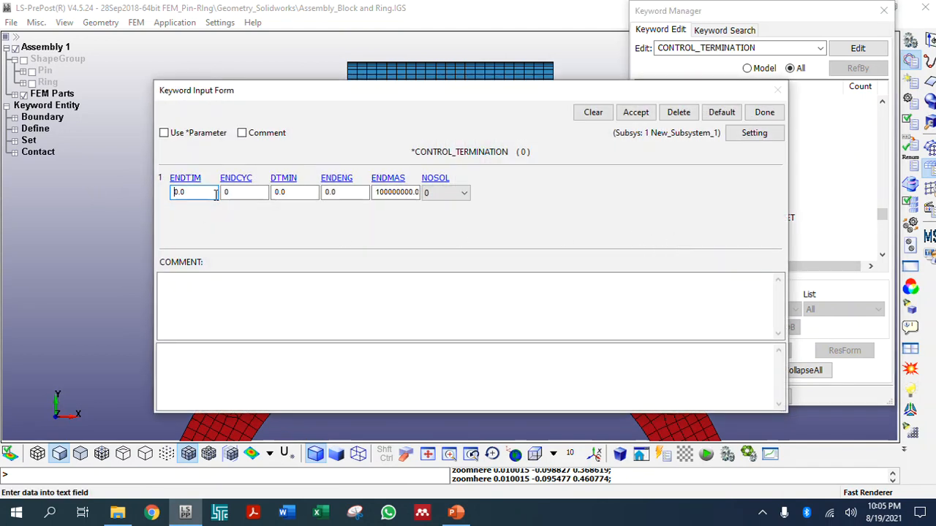
{"action": "type", "text": "10"}
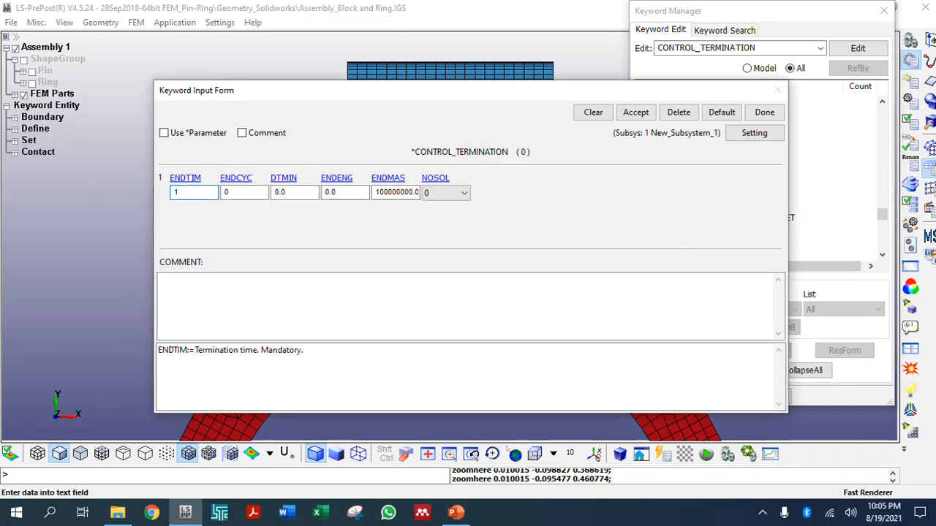
{"action": "left_click", "coordinate": [299, 194]}
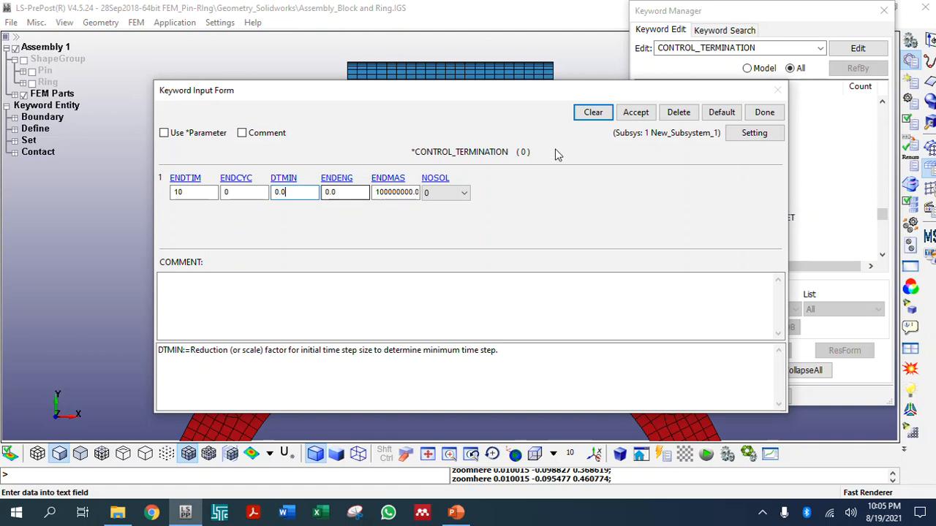
{"action": "left_click", "coordinate": [636, 112]}
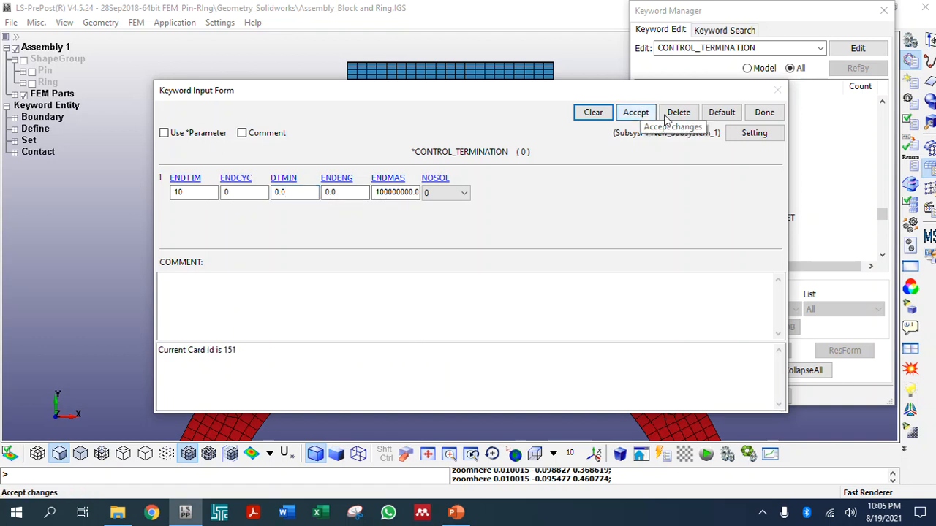
{"action": "left_click", "coordinate": [765, 113]}
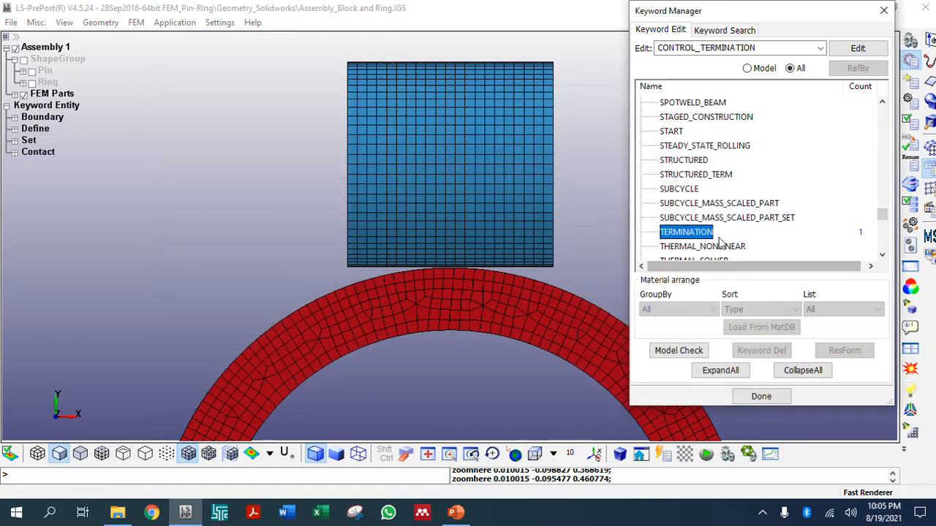
Step: Define *CONTROL_SOLUTION with SOLN set to 2 for coupled structural thermal analysis, and accept it
{"action": "scroll", "coordinate": [706, 227], "scroll_direction": "up", "scroll_amount": 1}
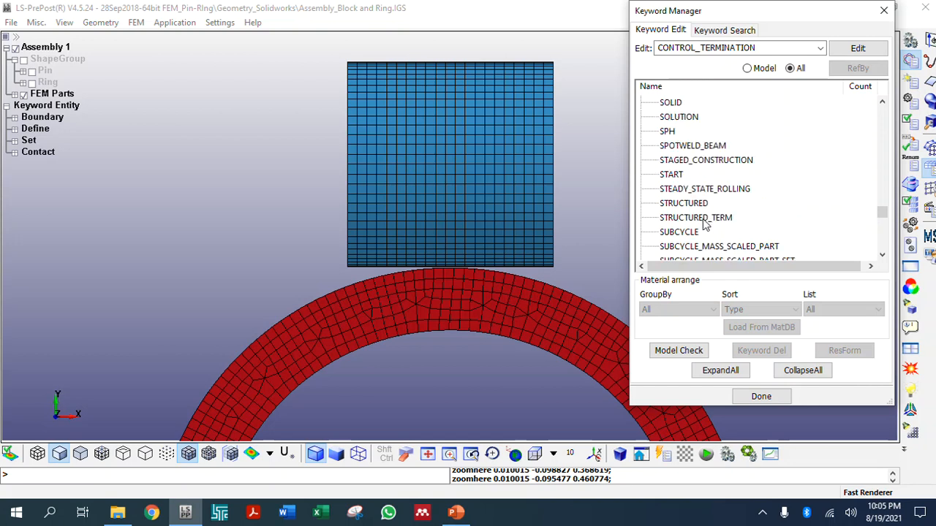
{"action": "double_click", "coordinate": [676, 118]}
{"action": "left_click", "coordinate": [209, 195]}
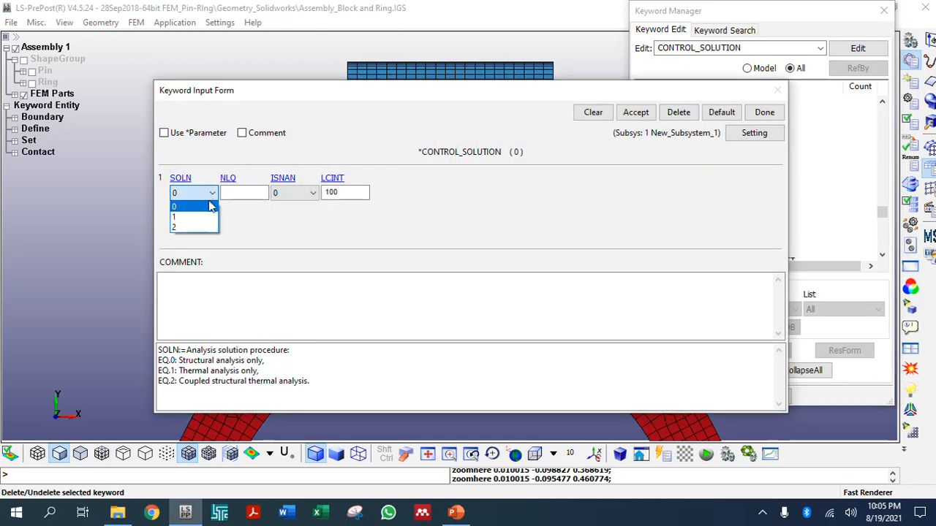
{"action": "left_click", "coordinate": [189, 227]}
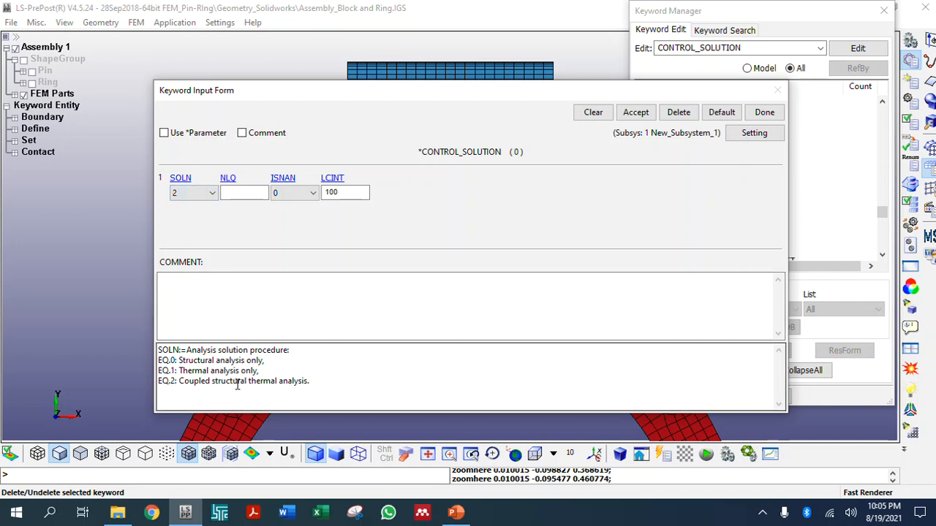
{"action": "left_click_drag", "start_coordinate": [312, 381], "coordinate": [156, 385]}
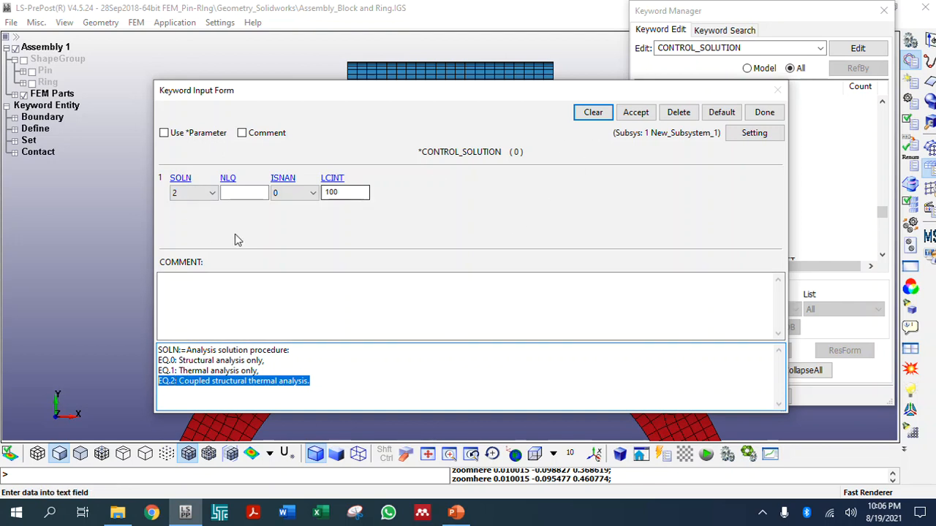
{"action": "left_click", "coordinate": [635, 114]}
{"action": "left_click", "coordinate": [764, 113]}
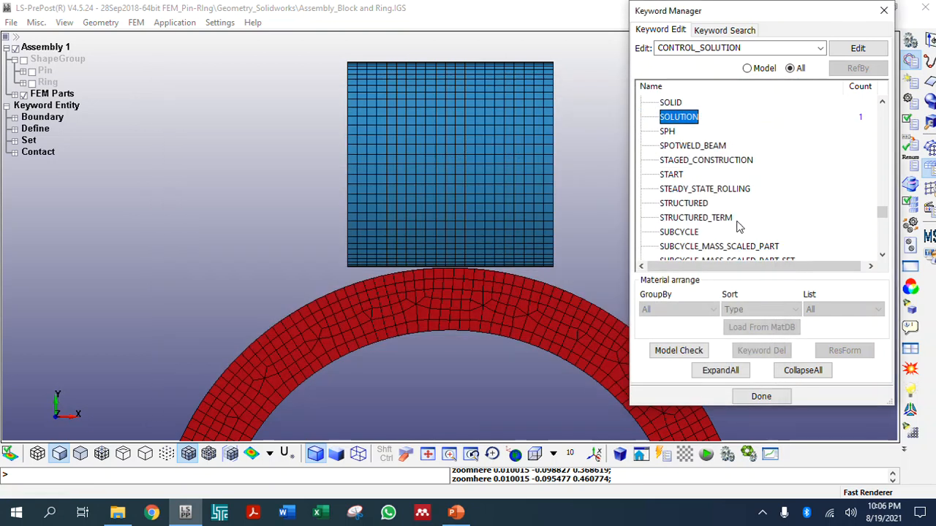
Step: Look through the implicit CONTROL keywords, including IMPLICIT_AUTO, IMPLICIT_GENERAL and IMPLICIT_SOLUTION
{"action": "scroll", "coordinate": [718, 216], "scroll_direction": "up", "scroll_amount": 6}
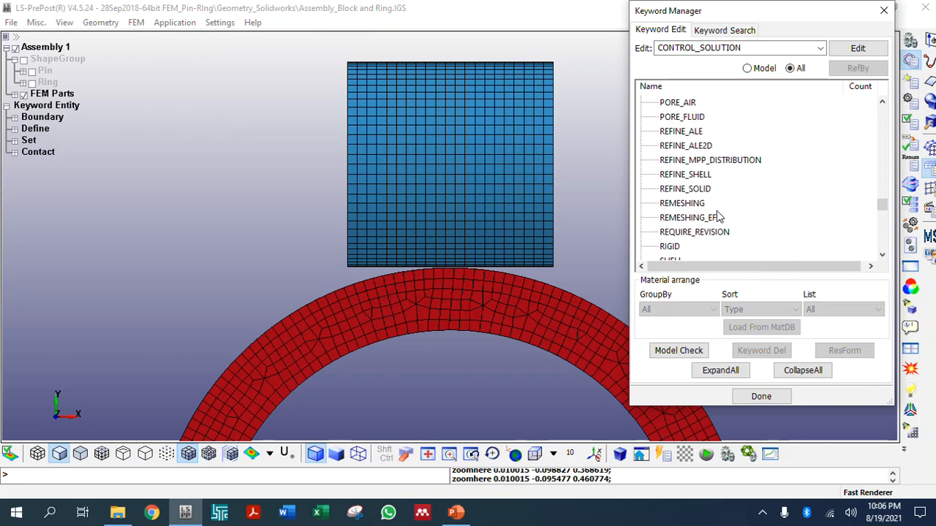
{"action": "scroll", "coordinate": [717, 216], "scroll_direction": "up", "scroll_amount": 15}
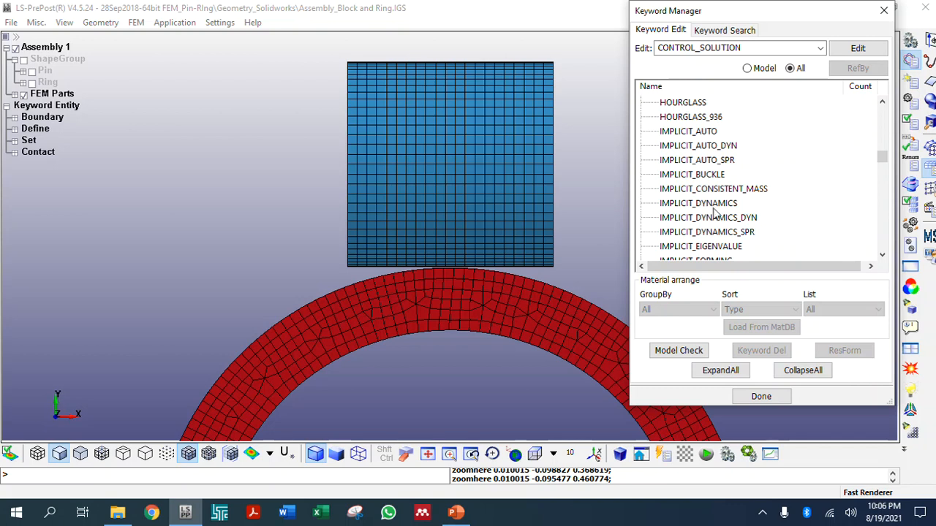
{"action": "left_click", "coordinate": [681, 134]}
{"action": "scroll", "coordinate": [684, 213], "scroll_direction": "down", "scroll_amount": 1}
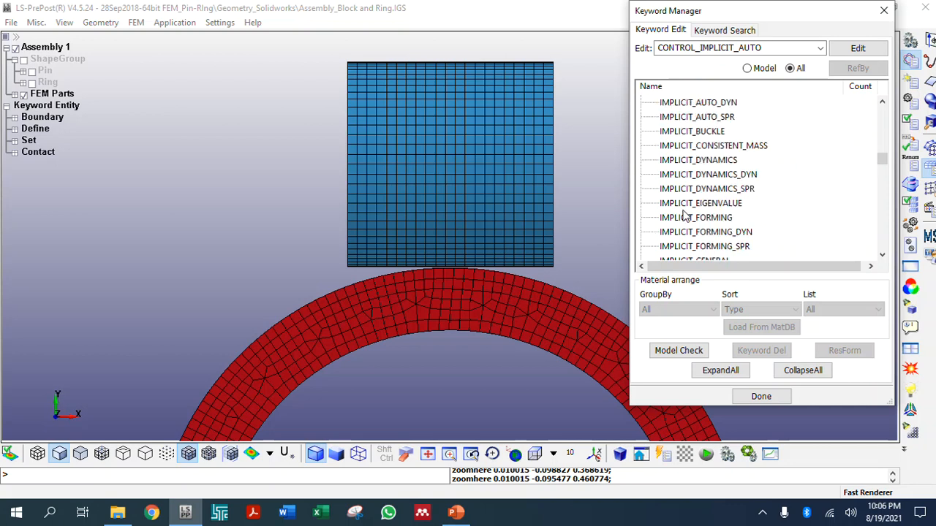
{"action": "scroll", "coordinate": [684, 221], "scroll_direction": "down", "scroll_amount": 2}
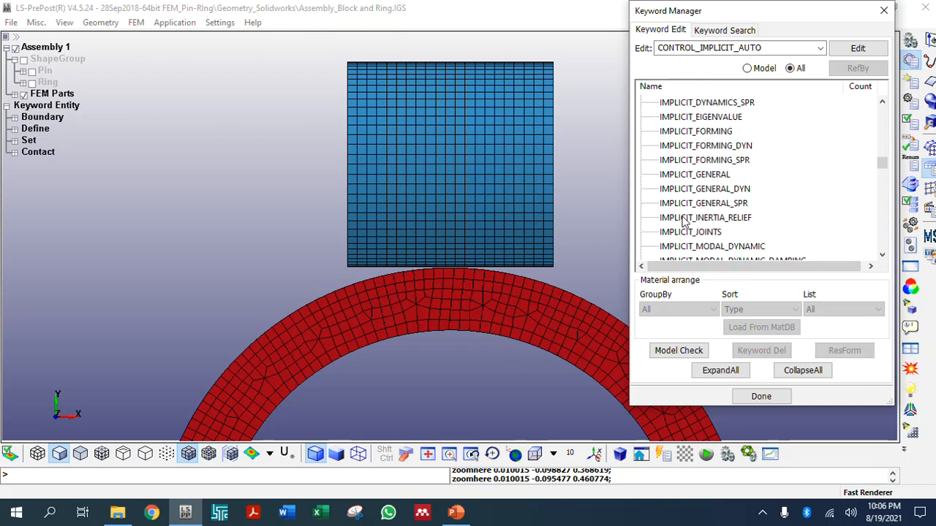
{"action": "left_click", "coordinate": [686, 177]}
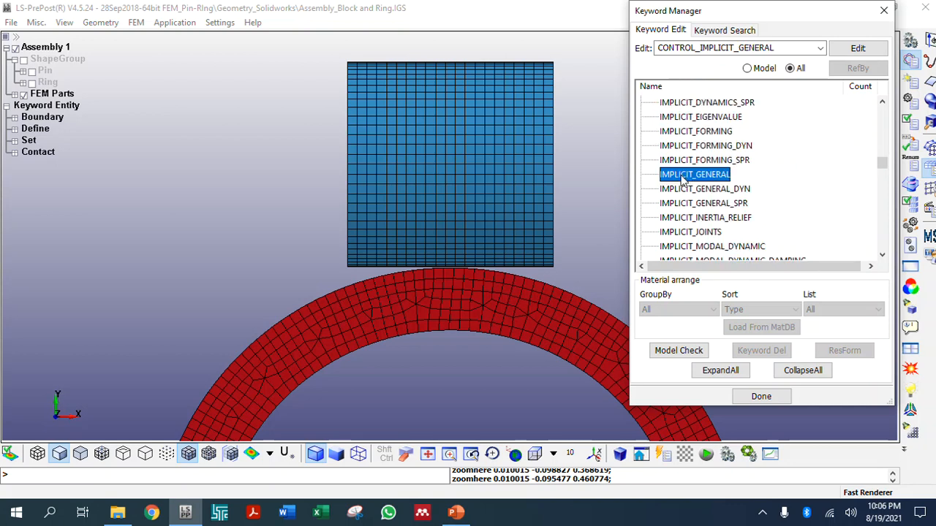
{"action": "scroll", "coordinate": [684, 181], "scroll_direction": "down", "scroll_amount": 2}
{"action": "scroll", "coordinate": [684, 241], "scroll_direction": "down", "scroll_amount": 3}
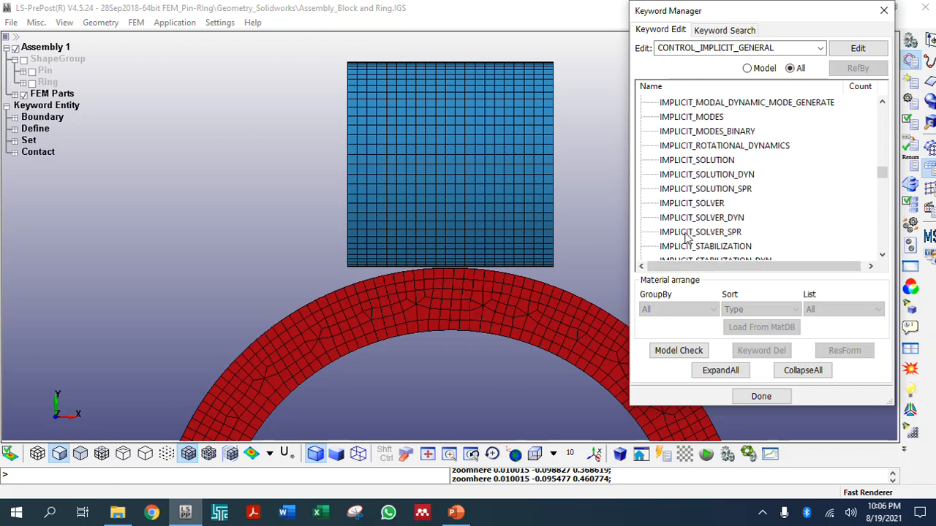
{"action": "scroll", "coordinate": [686, 237], "scroll_direction": "down", "scroll_amount": 3}
{"action": "scroll", "coordinate": [686, 235], "scroll_direction": "up", "scroll_amount": 2}
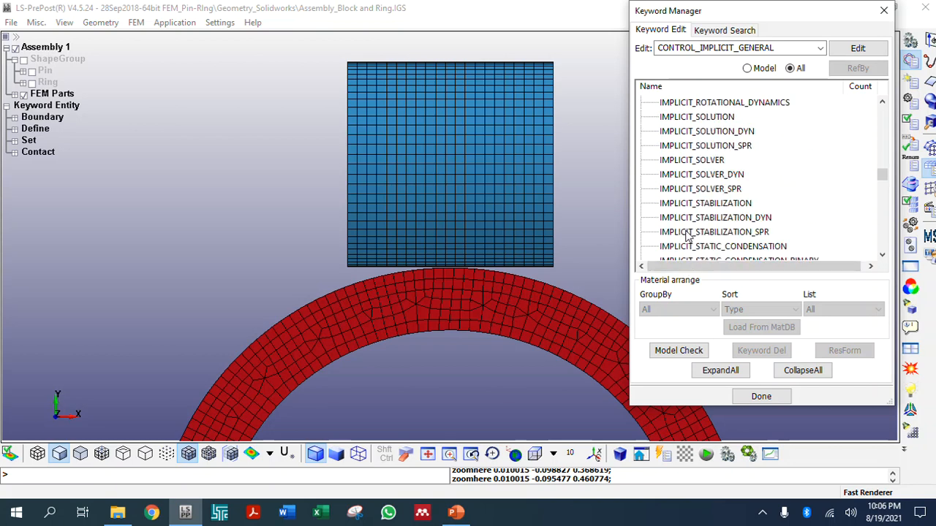
{"action": "left_click", "coordinate": [706, 118]}
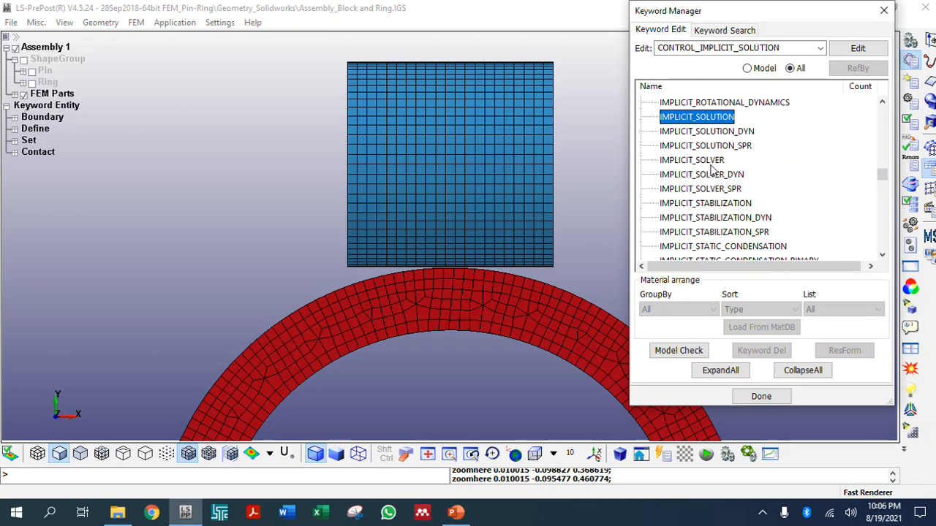
Step: In *CONTROL_THERMAL_SOLVER, set ATYPE to 1 for transient analysis and PTYPE to 1 for a nonlinear problem evaluated at gauss point temperature
{"action": "scroll", "coordinate": [711, 179], "scroll_direction": "down", "scroll_amount": 12}
{"action": "scroll", "coordinate": [710, 179], "scroll_direction": "down", "scroll_amount": 6}
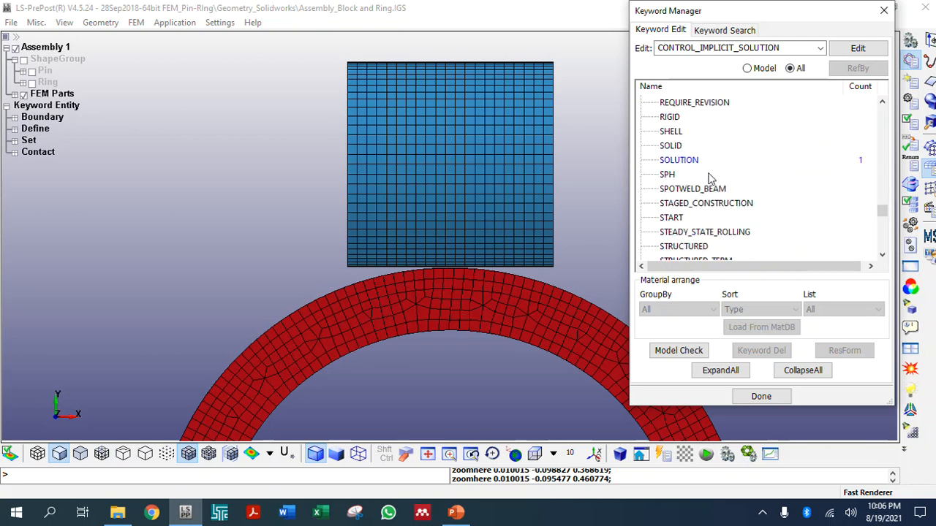
{"action": "scroll", "coordinate": [711, 177], "scroll_direction": "up", "scroll_amount": 2}
{"action": "scroll", "coordinate": [685, 175], "scroll_direction": "down", "scroll_amount": 5}
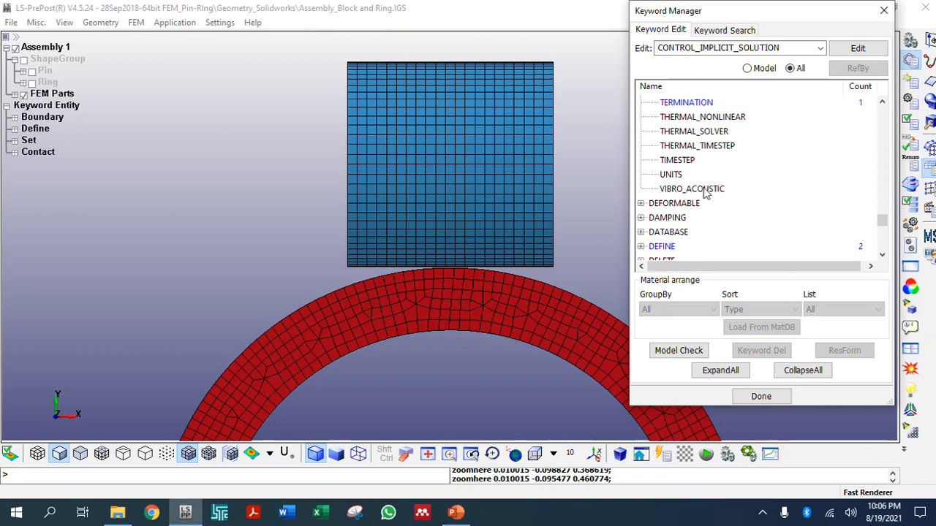
{"action": "left_click", "coordinate": [697, 136]}
{"action": "double_click", "coordinate": [678, 139]}
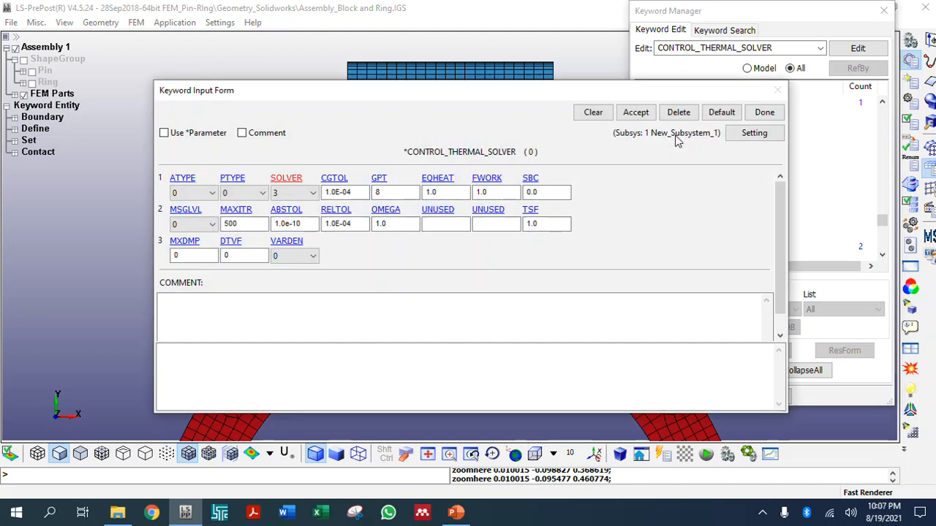
{"action": "left_click", "coordinate": [191, 193]}
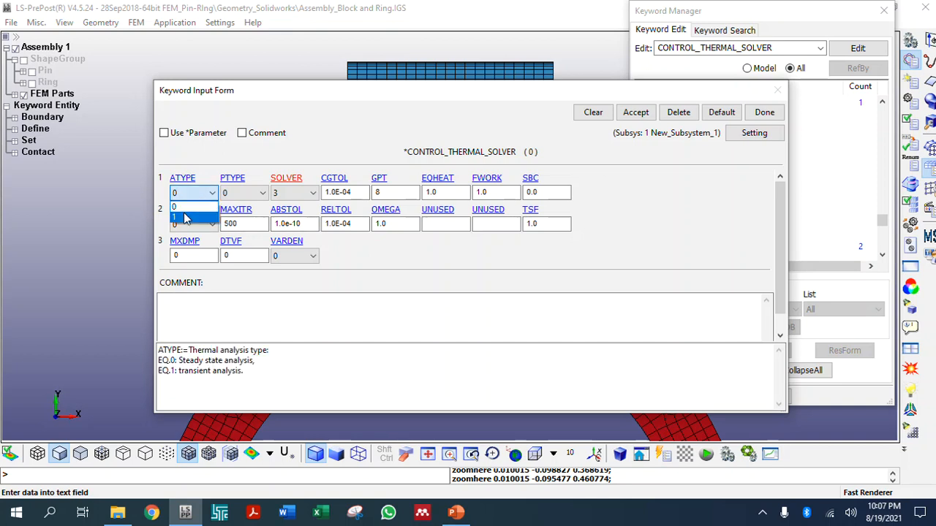
{"action": "left_click", "coordinate": [185, 218]}
{"action": "left_click", "coordinate": [234, 194]}
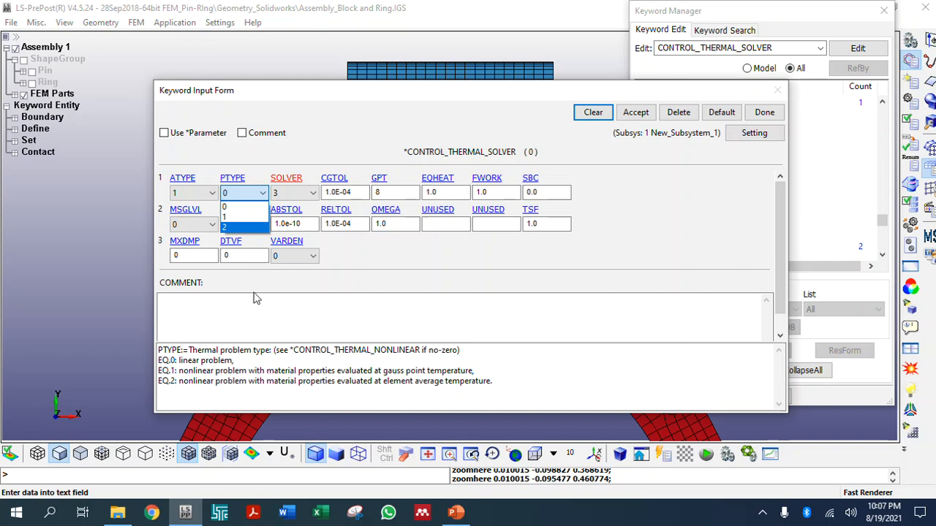
{"action": "left_click", "coordinate": [244, 217]}
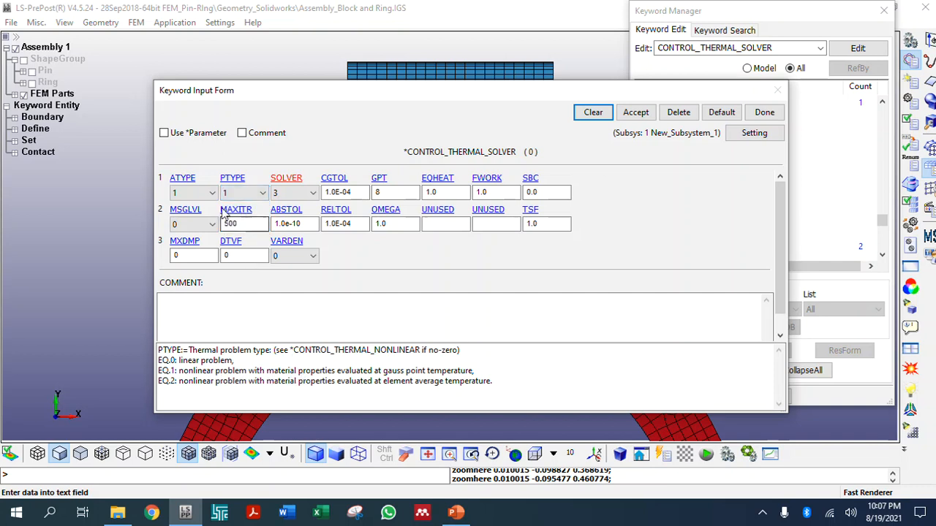
{"action": "left_click", "coordinate": [203, 193]}
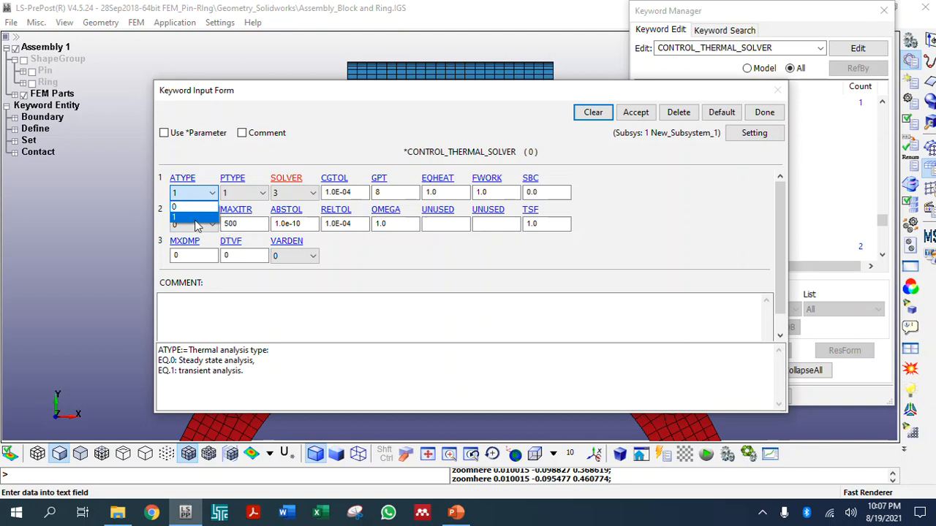
{"action": "left_click", "coordinate": [192, 217]}
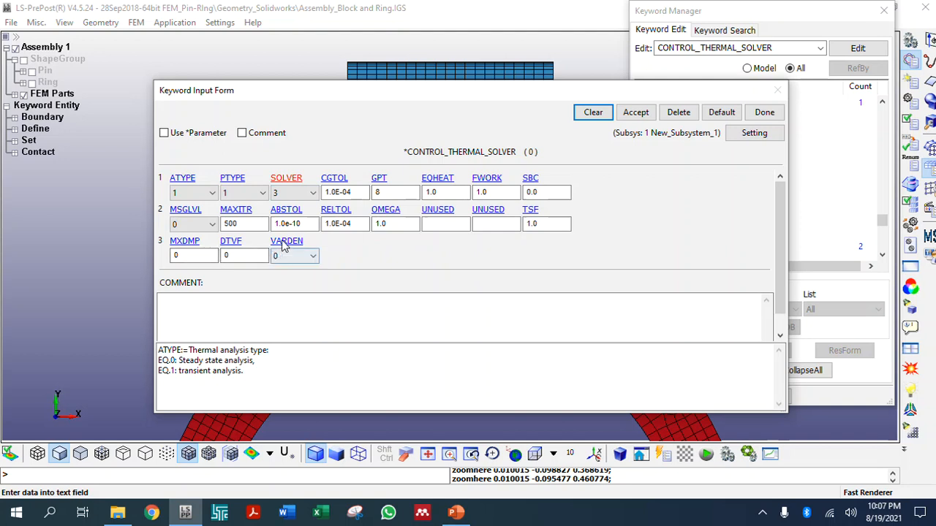
Step: Accept the *CONTROL_THERMAL_SOLVER settings and close the keyword form
{"action": "left_click", "coordinate": [635, 113]}
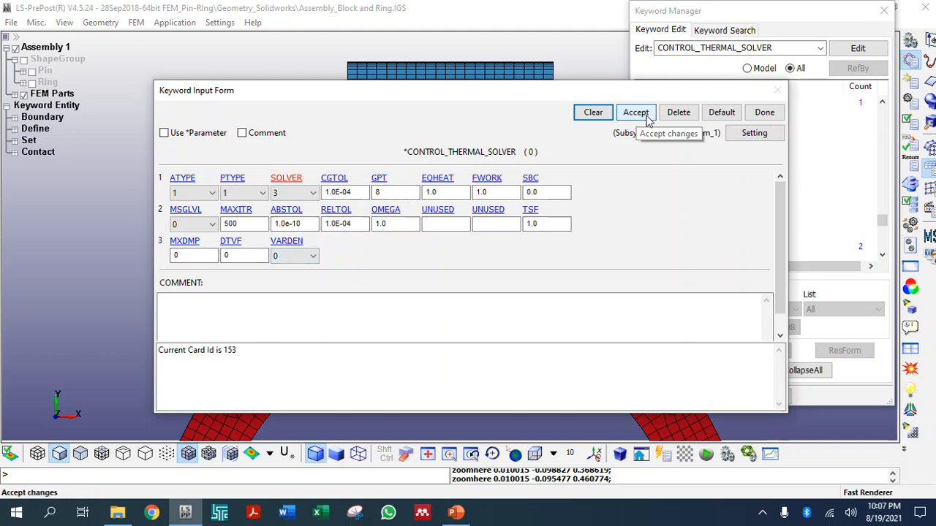
{"action": "left_click", "coordinate": [765, 112]}
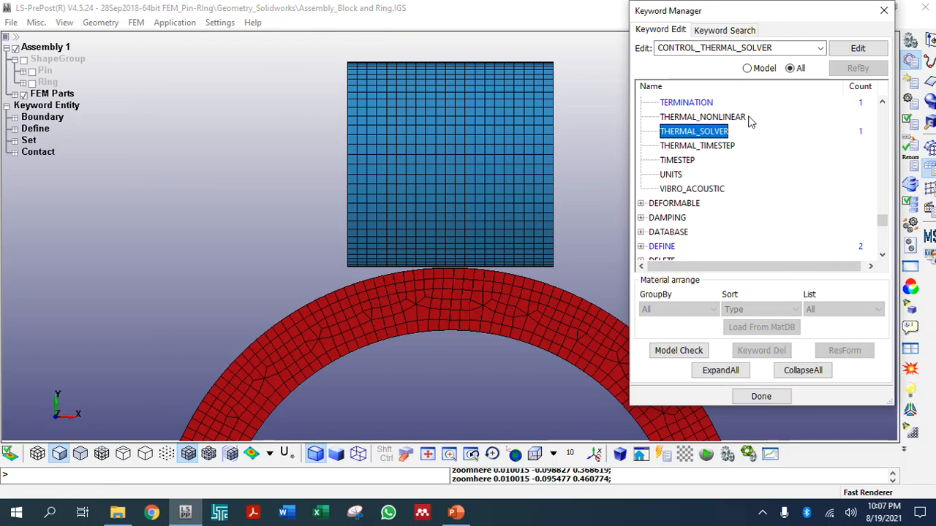
Step: Open the *CONTROL_THERMAL_TIMESTEP keyword and read the descriptions of its TS, TIP and ITS parameters
{"action": "scroll", "coordinate": [706, 205], "scroll_direction": "up", "scroll_amount": 10}
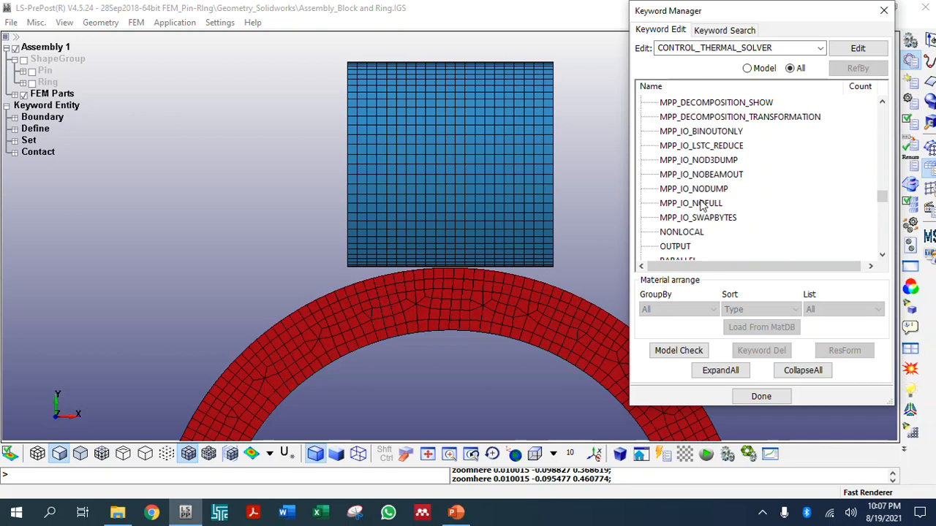
{"action": "scroll", "coordinate": [700, 205], "scroll_direction": "up", "scroll_amount": 20}
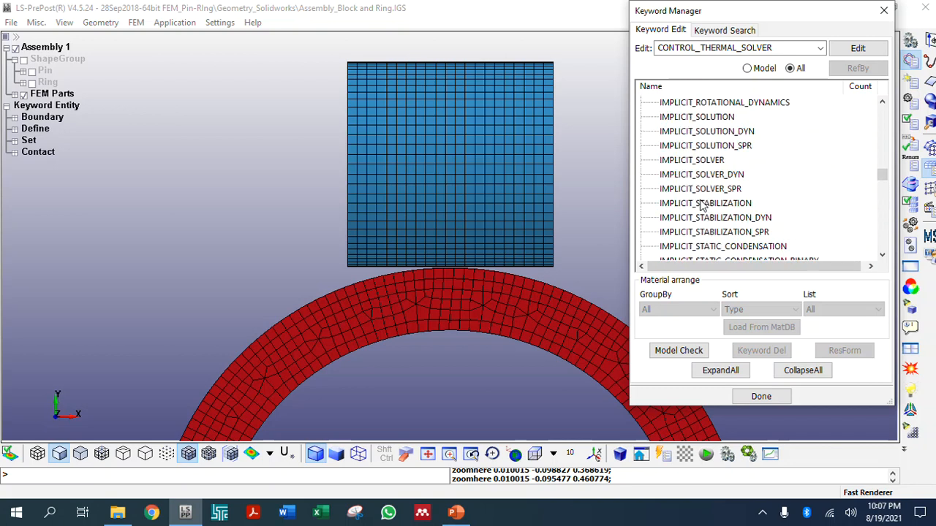
{"action": "scroll", "coordinate": [701, 206], "scroll_direction": "up", "scroll_amount": 3}
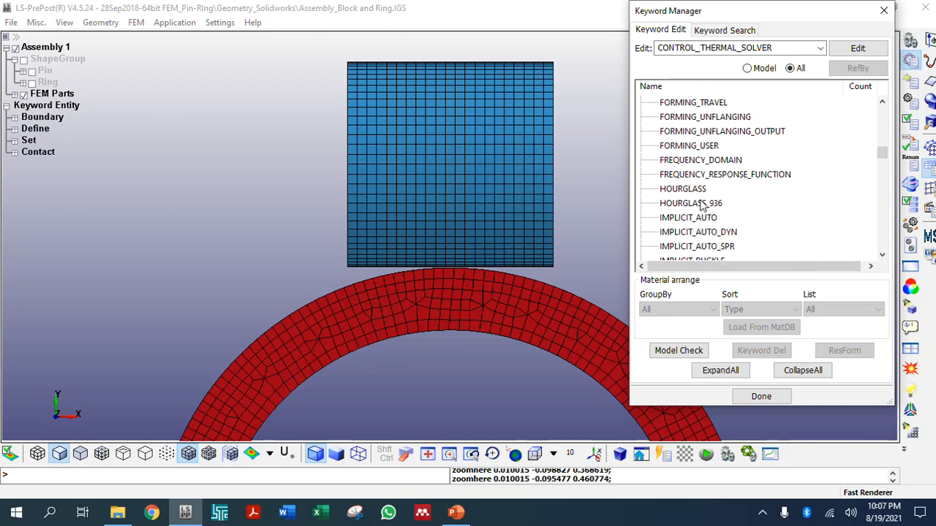
{"action": "scroll", "coordinate": [700, 205], "scroll_direction": "down", "scroll_amount": 20}
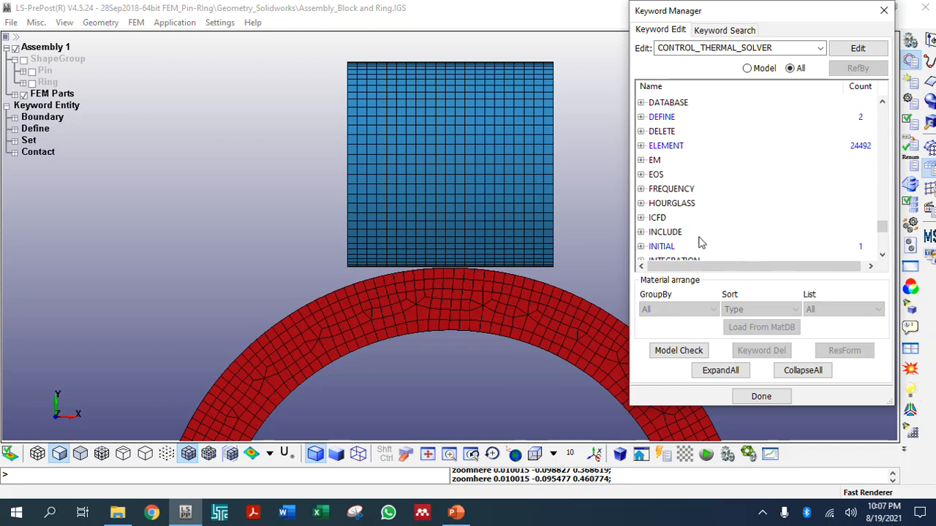
{"action": "scroll", "coordinate": [699, 242], "scroll_direction": "up", "scroll_amount": 4}
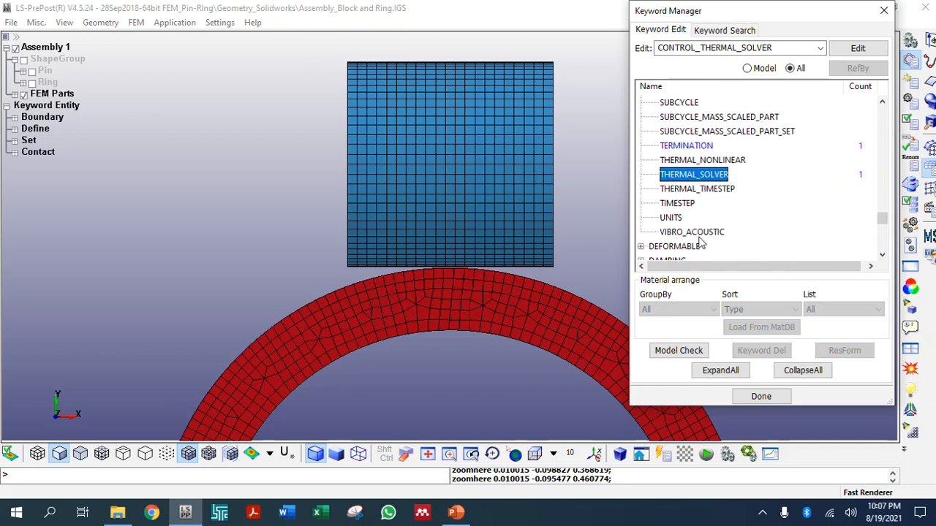
{"action": "left_click", "coordinate": [676, 190]}
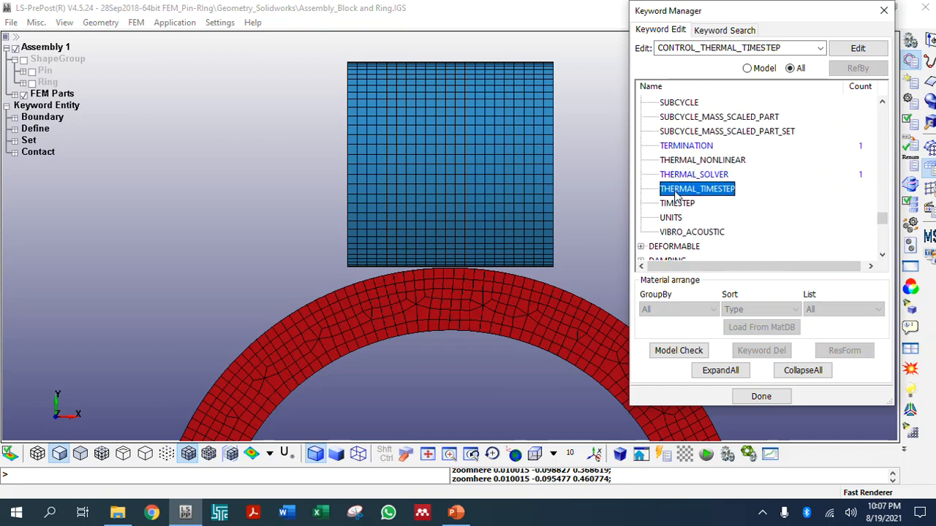
{"action": "double_click", "coordinate": [678, 191]}
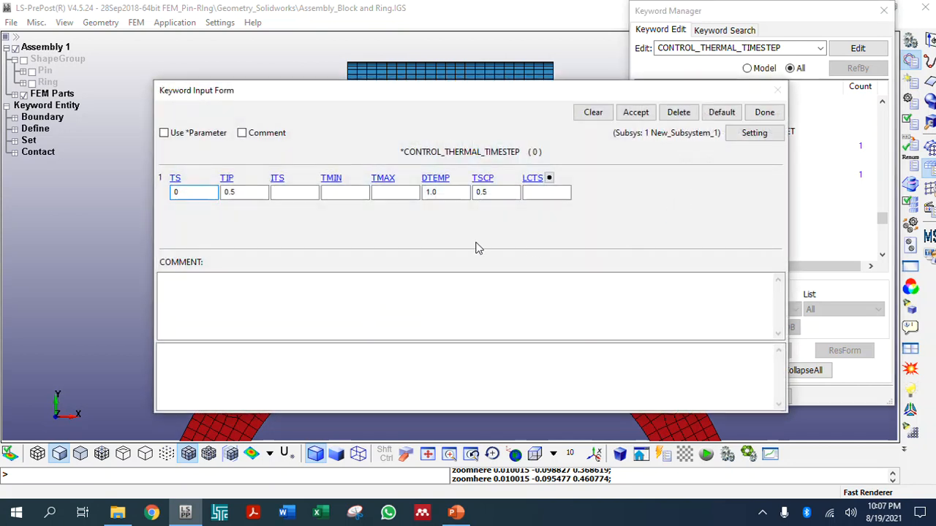
{"action": "left_click", "coordinate": [201, 193]}
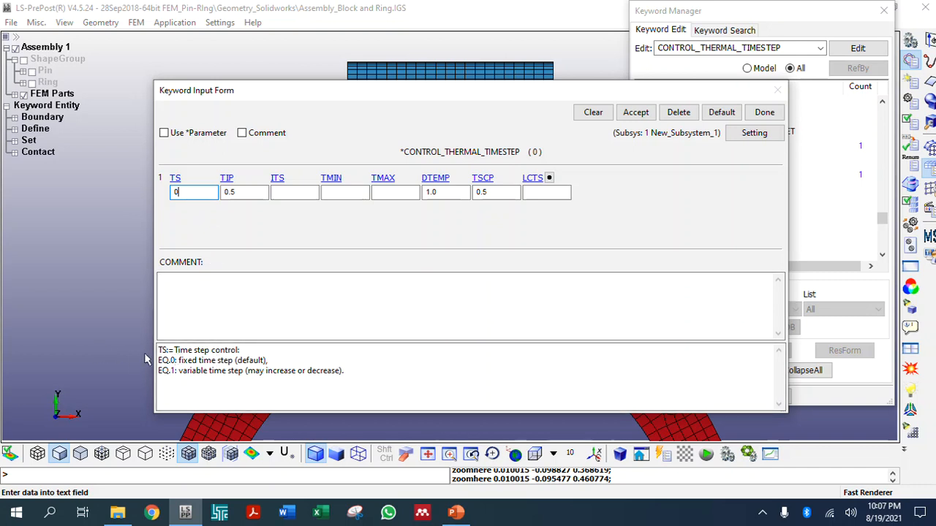
{"action": "left_click", "coordinate": [240, 191]}
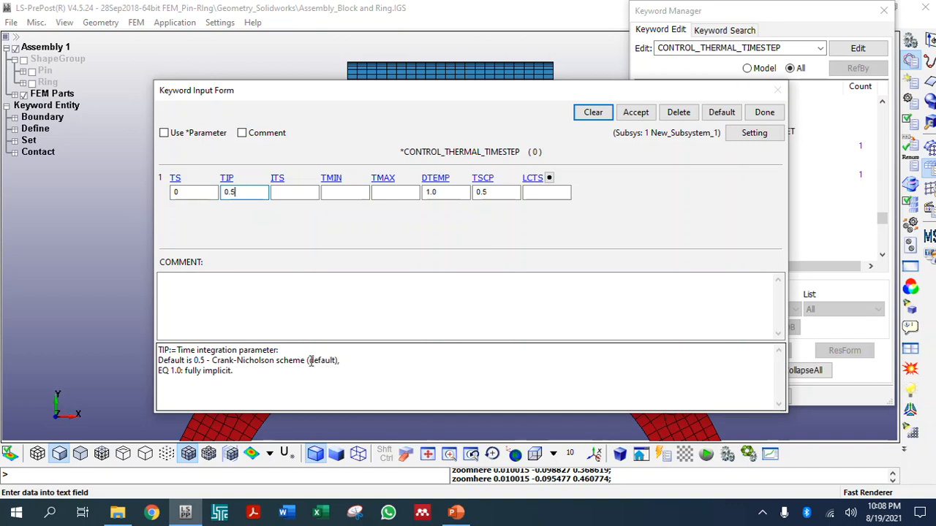
{"action": "left_click", "coordinate": [285, 193]}
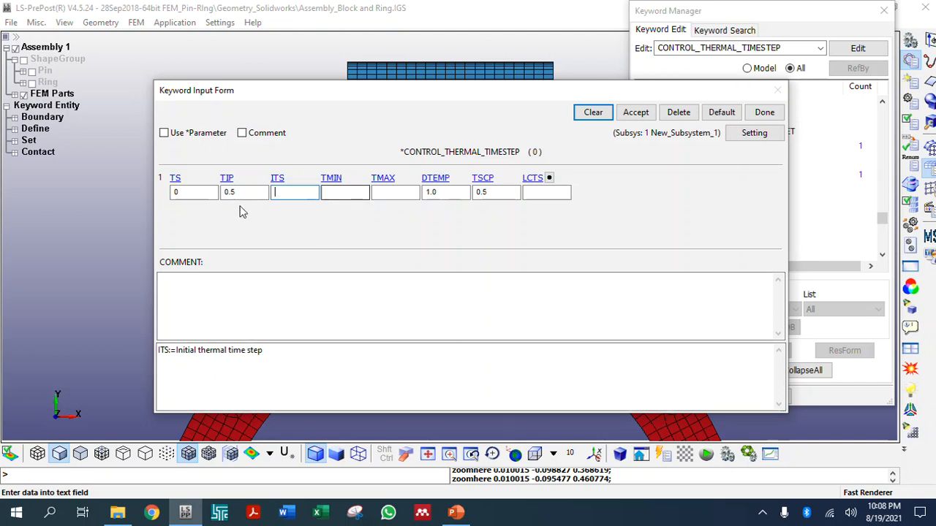
Step: In *CONTROL_THERMAL_TIMESTEP, set TS to 1 for a variable time step, TIP to 1 for fully implicit and ITS to 1e-5, and accept it
{"action": "left_click", "coordinate": [203, 193]}
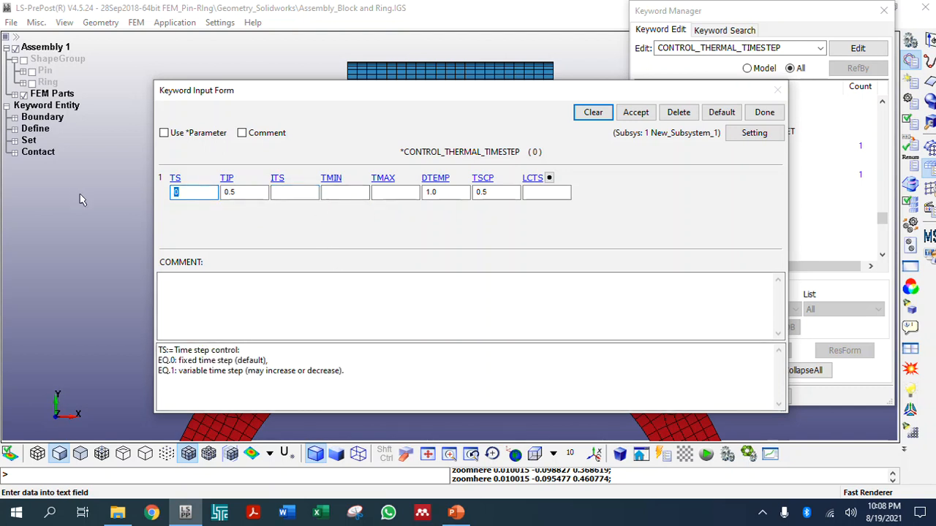
{"action": "type", "text": "1"}
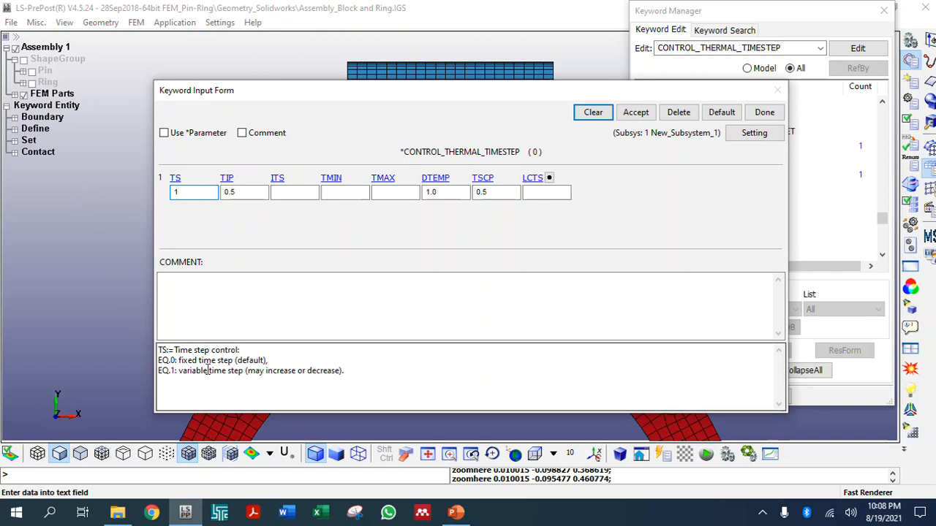
{"action": "left_click", "coordinate": [242, 192]}
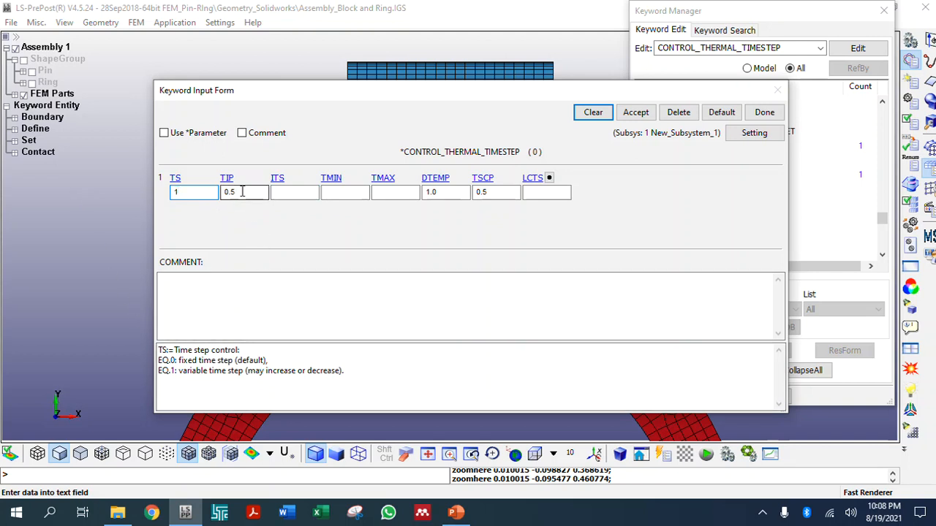
{"action": "left_click_drag", "start_coordinate": [241, 191], "coordinate": [160, 202]}
{"action": "type", "text": "1"}
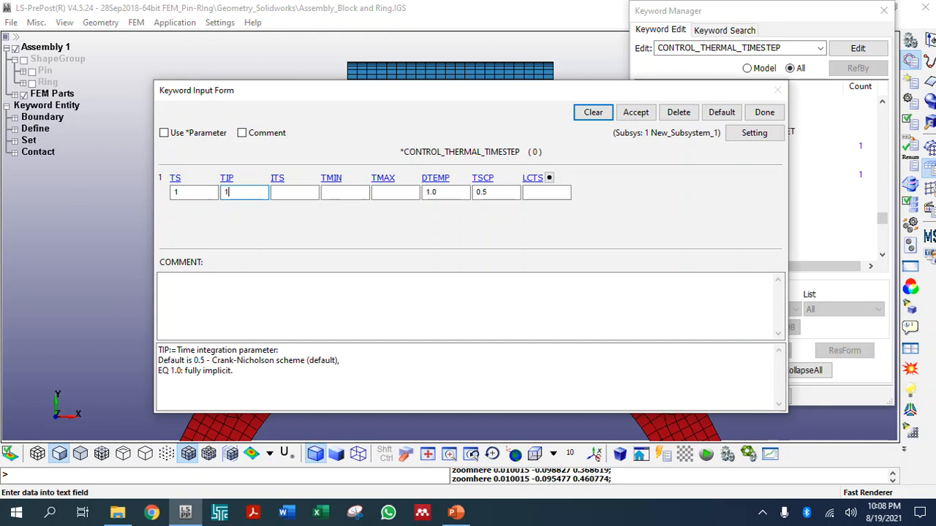
{"action": "left_click", "coordinate": [295, 193]}
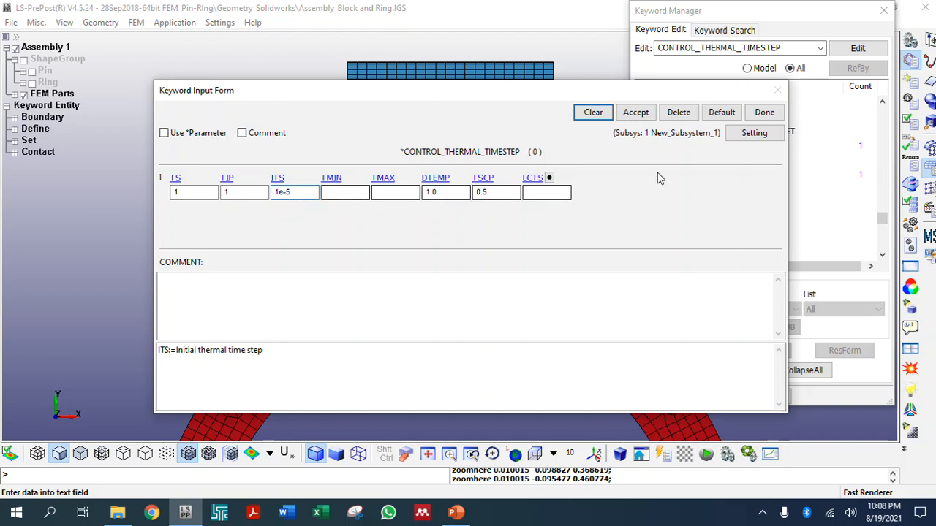
{"action": "left_click", "coordinate": [638, 119]}
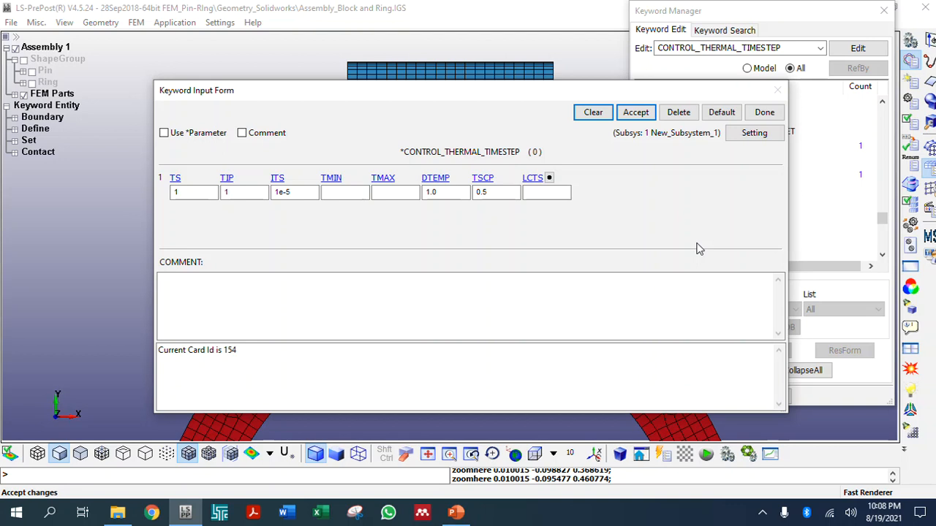
{"action": "left_click", "coordinate": [765, 113]}
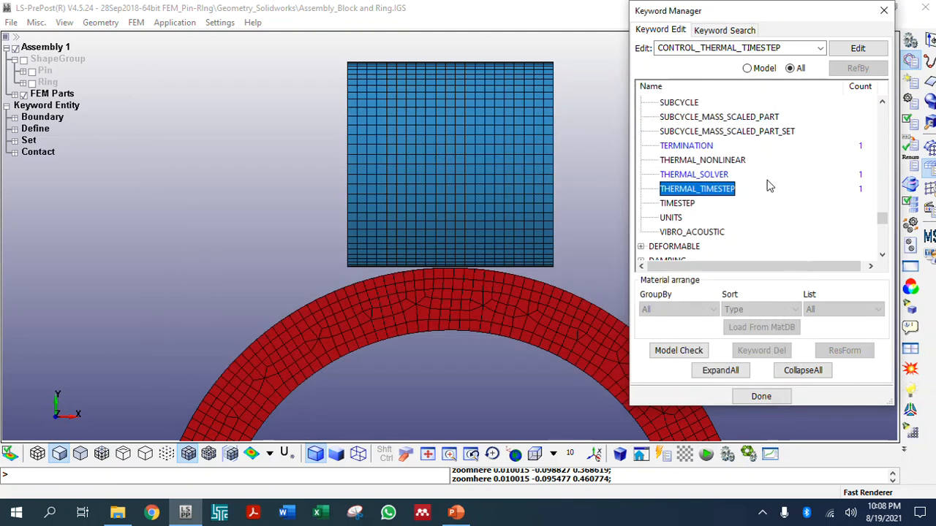
Step: Define *CONTROL_CONTACT with FRCENG set to 1 so frictional energy in contact is calculated, and accept it
{"action": "scroll", "coordinate": [760, 228], "scroll_direction": "up", "scroll_amount": 20}
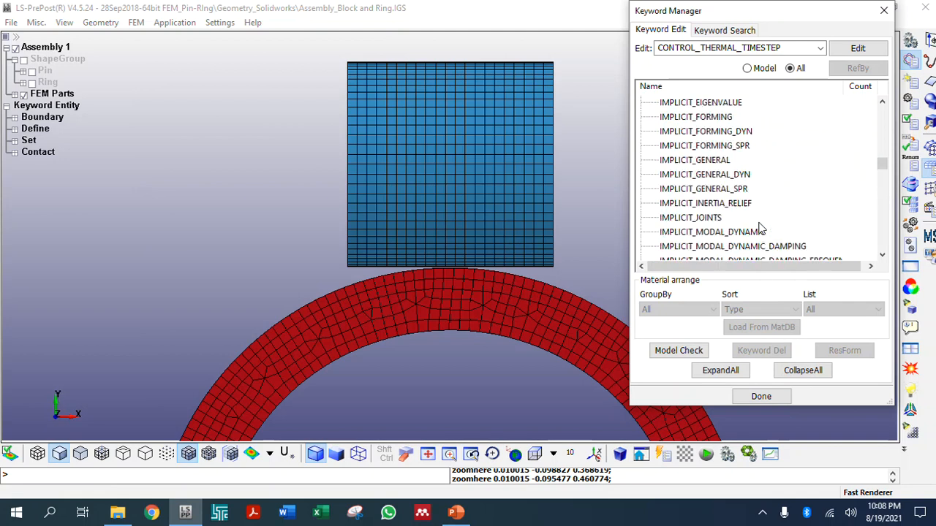
{"action": "scroll", "coordinate": [760, 228], "scroll_direction": "up", "scroll_amount": 12}
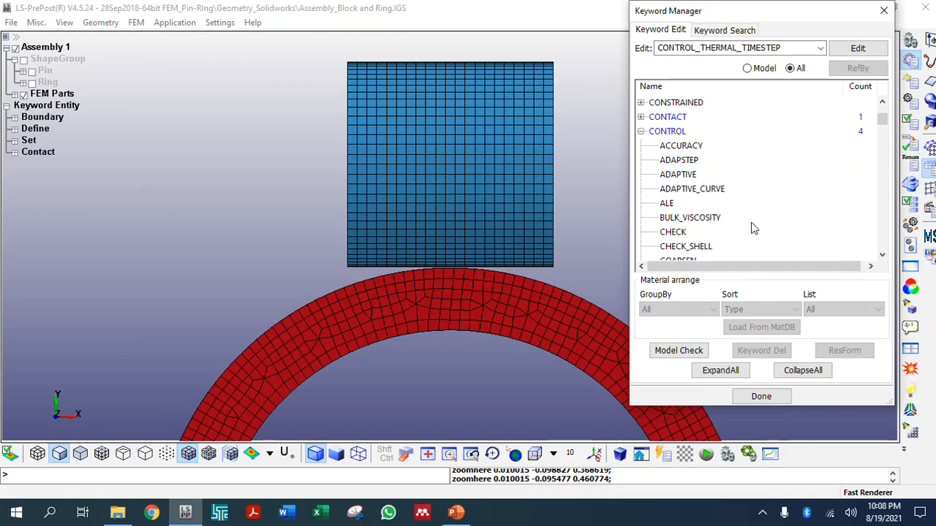
{"action": "scroll", "coordinate": [702, 234], "scroll_direction": "down", "scroll_amount": 5}
{"action": "scroll", "coordinate": [698, 232], "scroll_direction": "up", "scroll_amount": 1}
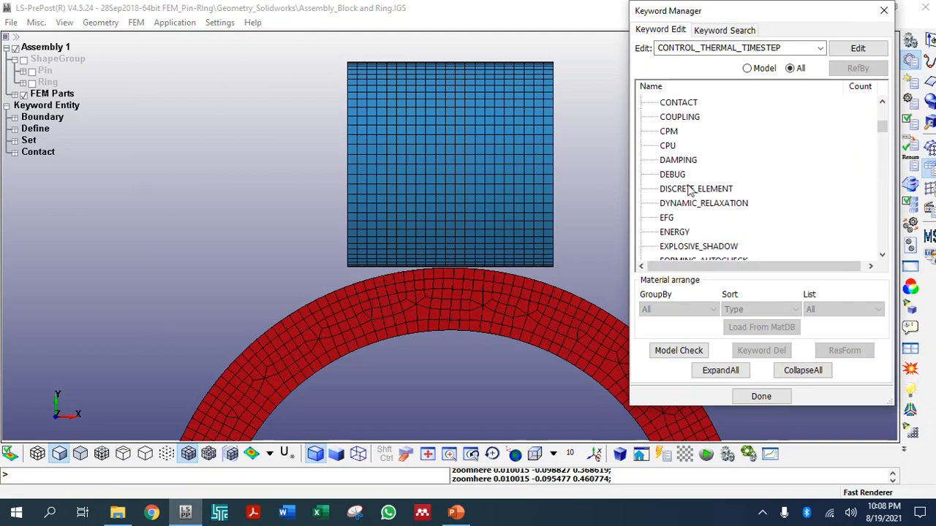
{"action": "scroll", "coordinate": [687, 186], "scroll_direction": "up", "scroll_amount": 1}
{"action": "double_click", "coordinate": [686, 148]}
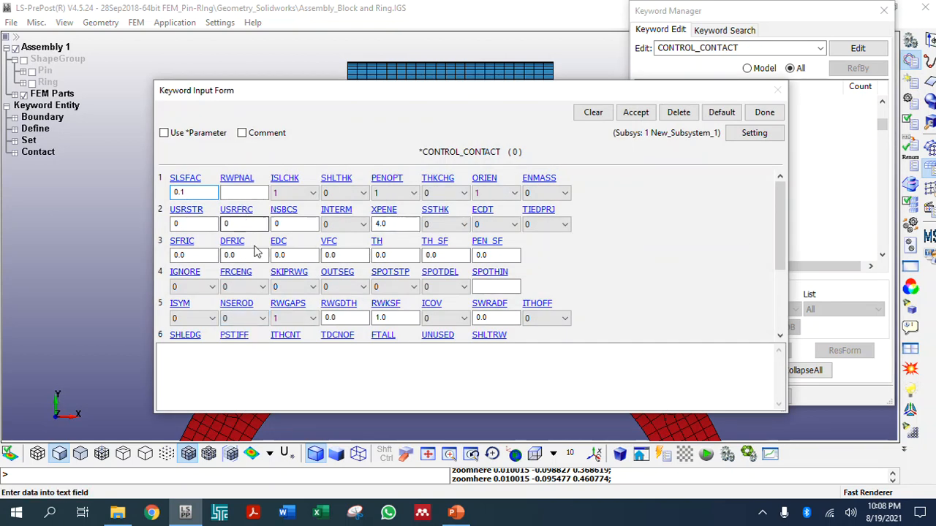
{"action": "left_click", "coordinate": [242, 287]}
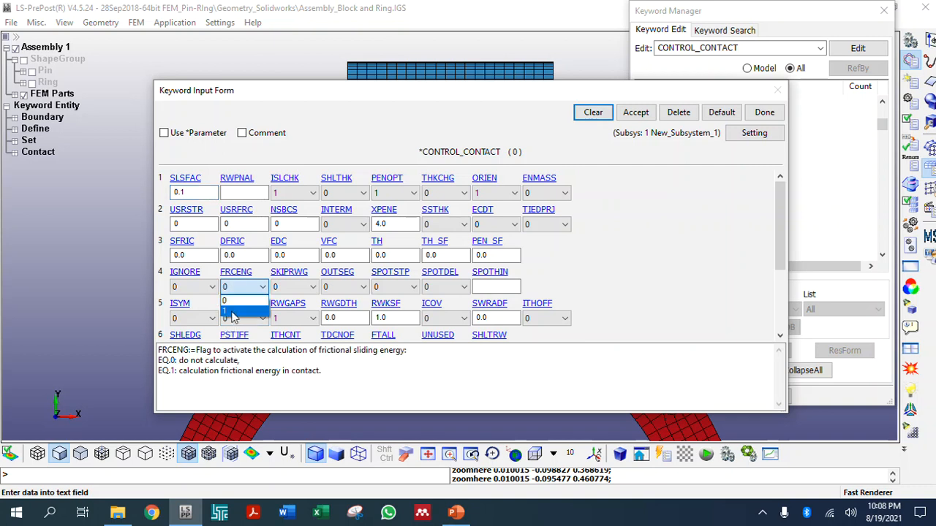
{"action": "left_click", "coordinate": [232, 313]}
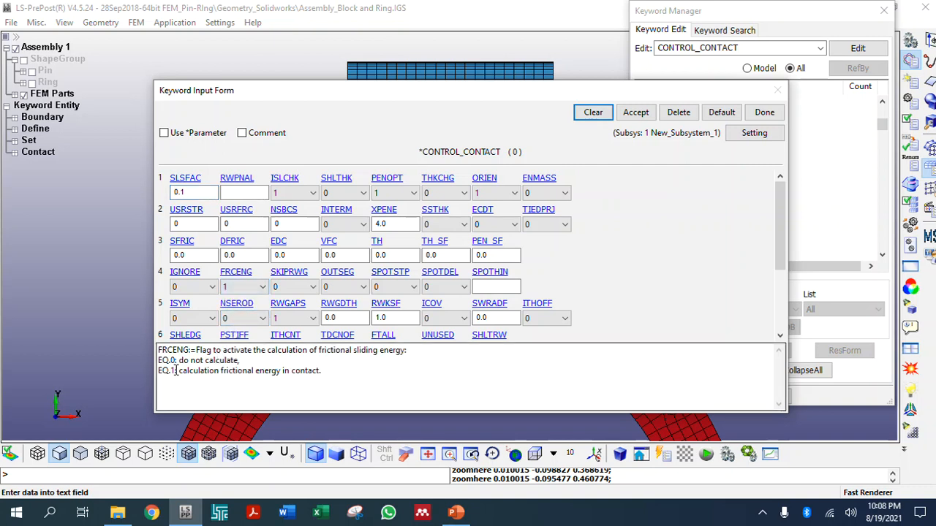
{"action": "left_click_drag", "start_coordinate": [221, 370], "coordinate": [285, 370]}
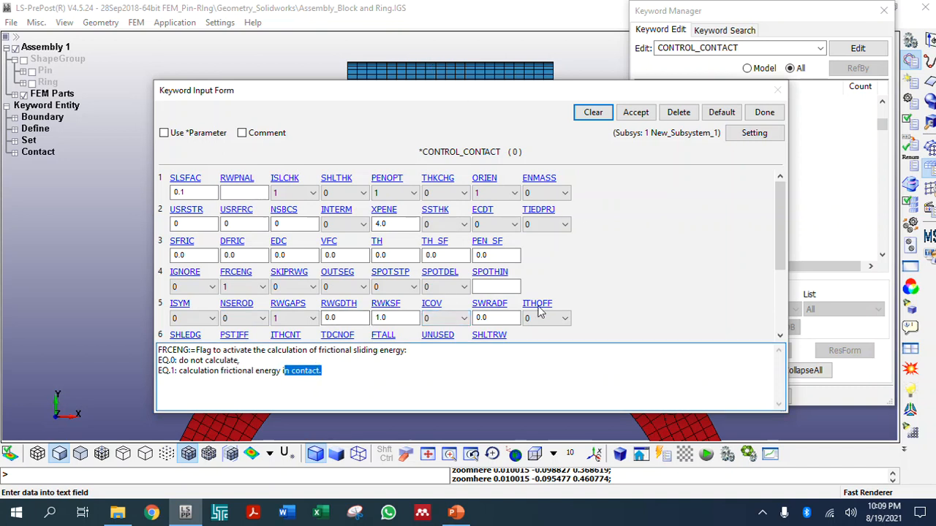
{"action": "left_click", "coordinate": [633, 111]}
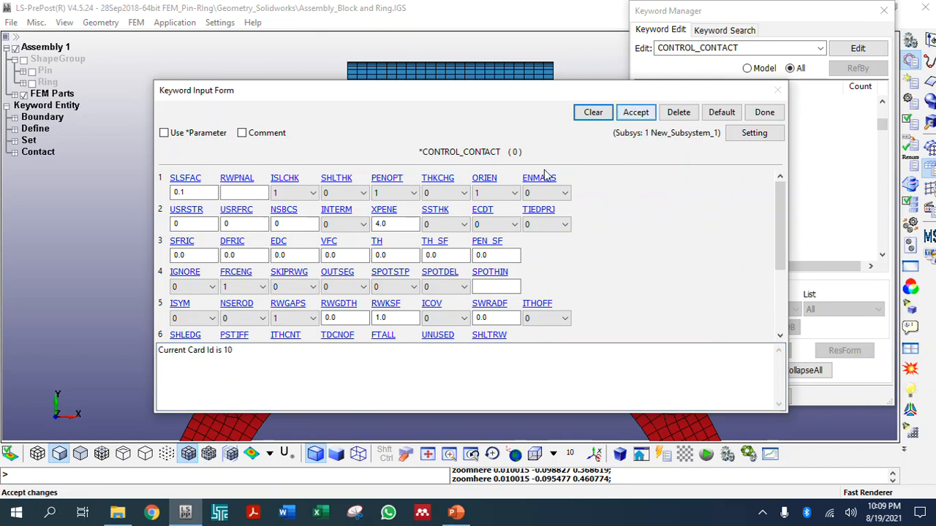
Step: Check the SLSFAC sliding interface penalty scale factor in *CONTROL_CONTACT, then accept the card again and close the form
{"action": "left_click", "coordinate": [199, 193]}
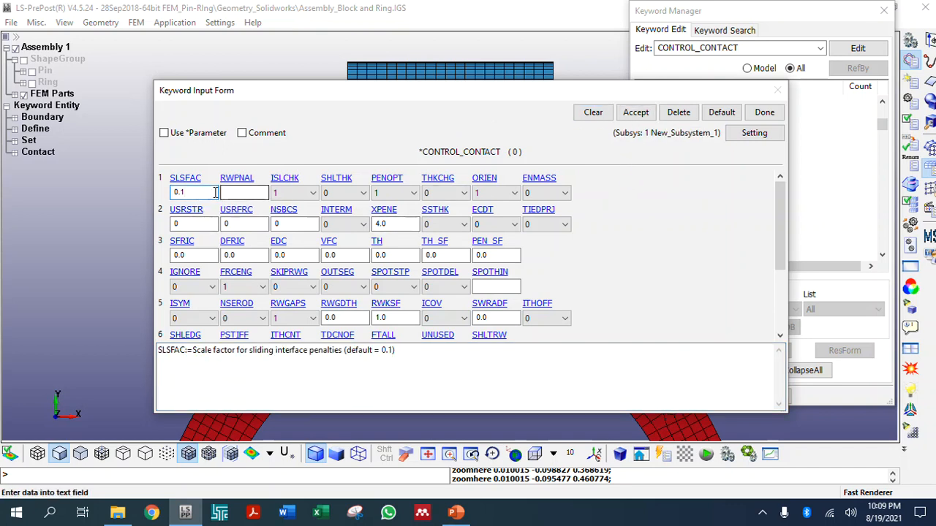
{"action": "left_click_drag", "start_coordinate": [339, 96], "coordinate": [345, 301]}
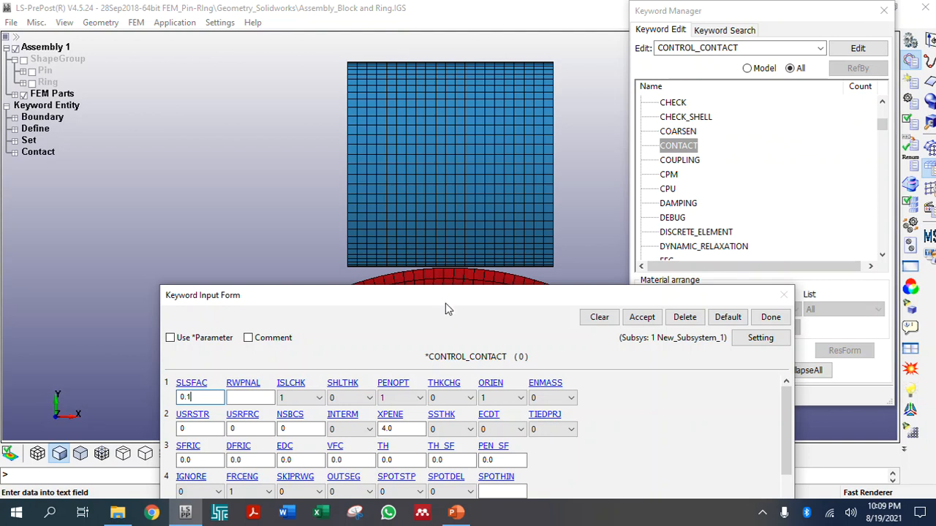
{"action": "left_click_drag", "start_coordinate": [445, 303], "coordinate": [410, 93]}
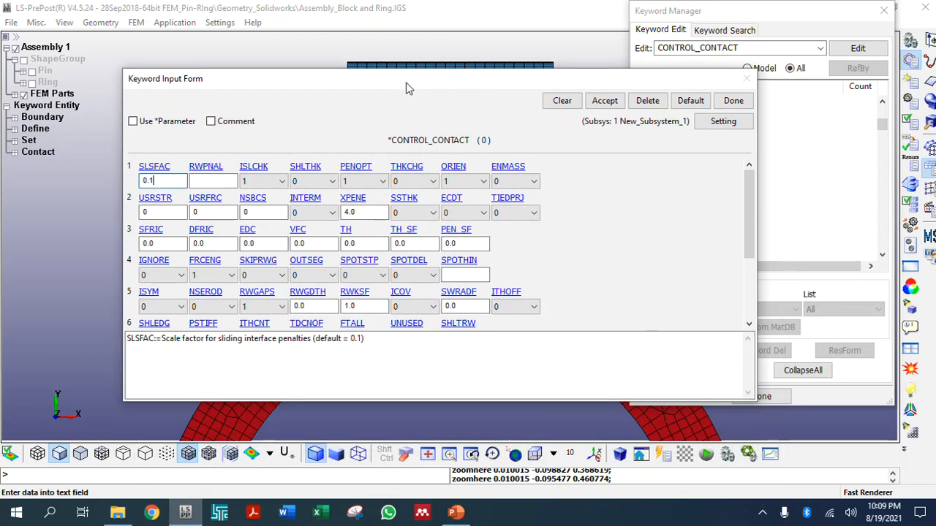
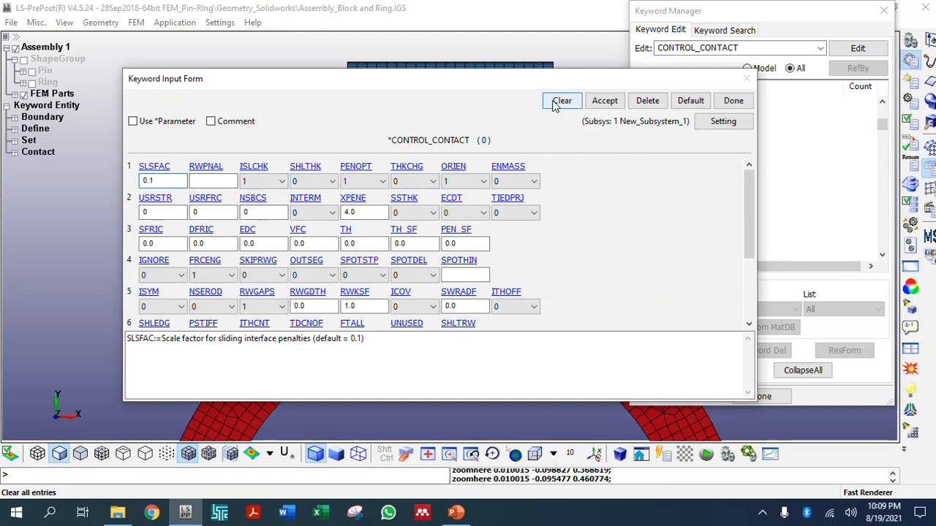
{"action": "left_click", "coordinate": [605, 100]}
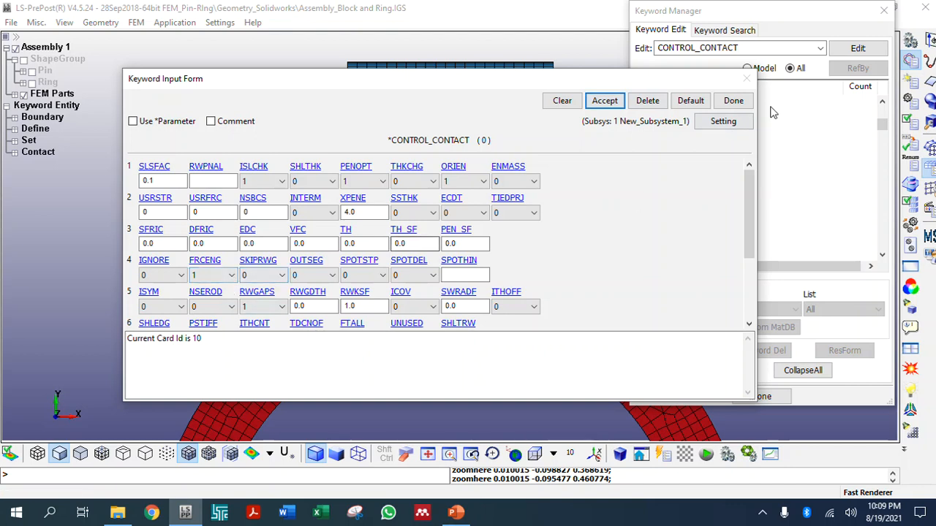
{"action": "left_click", "coordinate": [733, 100]}
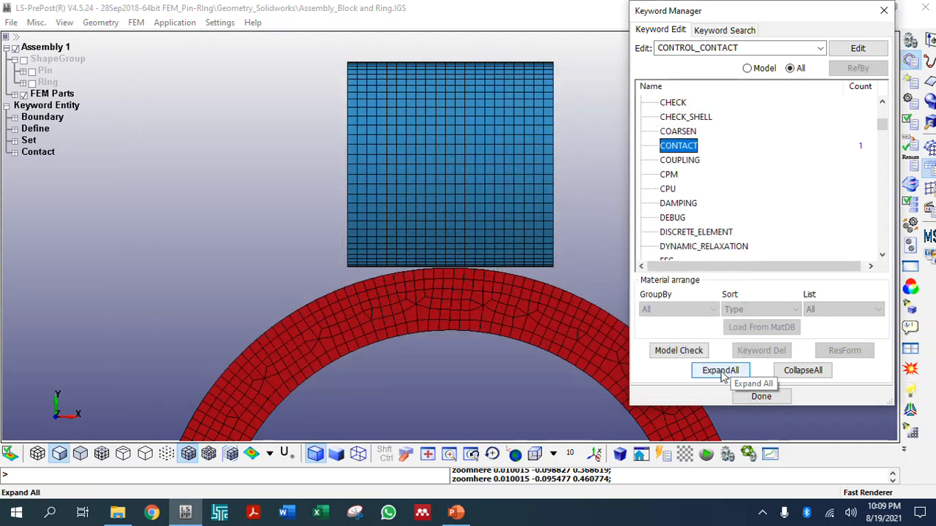
Step: Collapse all keyword groups in the keyword list
{"action": "left_click", "coordinate": [802, 371]}
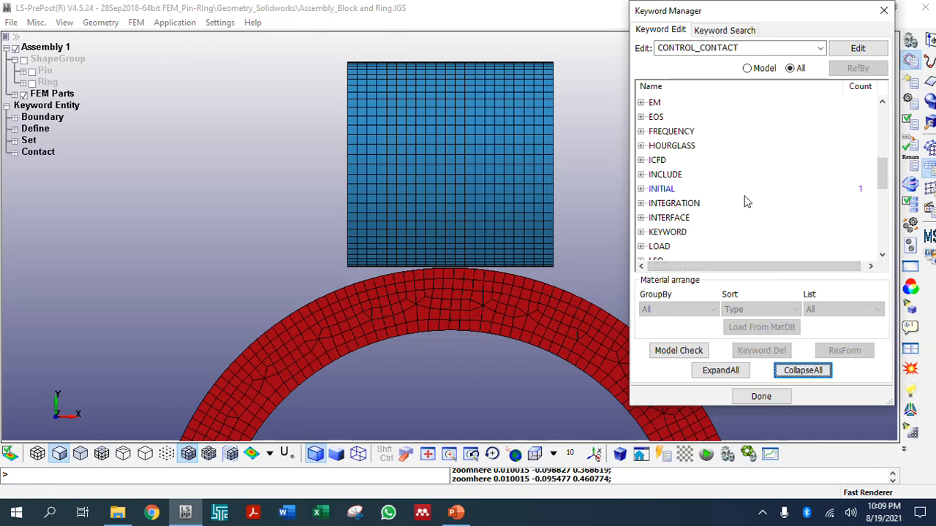
{"action": "scroll", "coordinate": [744, 190], "scroll_direction": "down", "scroll_amount": 2}
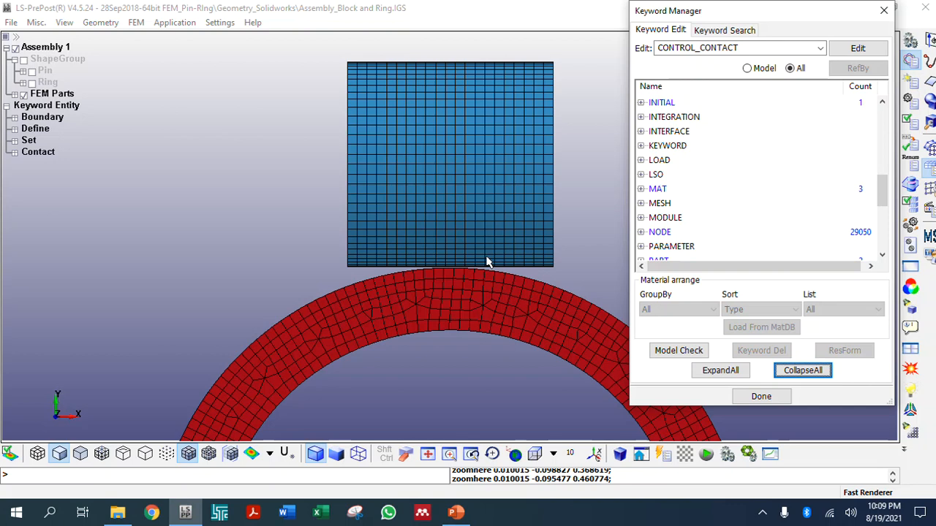
Step: Define *DATABASE_BINARY_D3PLOT with an output time interval DT of 0.02, keeping IOOPT at 0, accept it and close the form
{"action": "scroll", "coordinate": [656, 228], "scroll_direction": "down", "scroll_amount": 3}
{"action": "scroll", "coordinate": [656, 228], "scroll_direction": "up", "scroll_amount": 9}
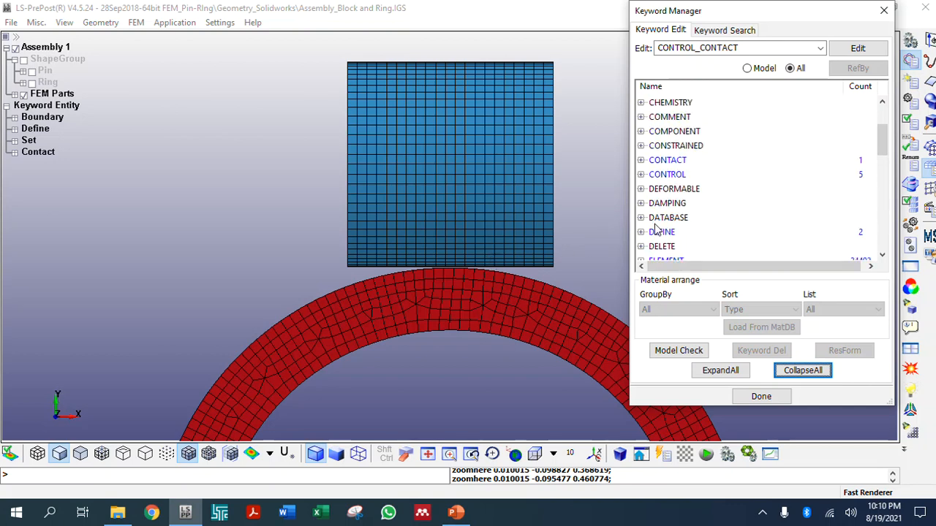
{"action": "left_click", "coordinate": [641, 216]}
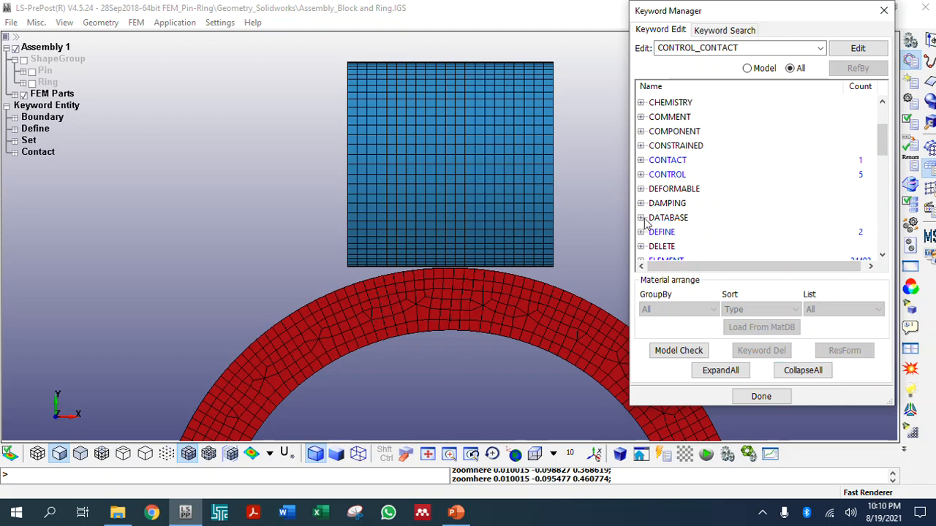
{"action": "left_click", "coordinate": [644, 218]}
{"action": "scroll", "coordinate": [670, 234], "scroll_direction": "down", "scroll_amount": 5}
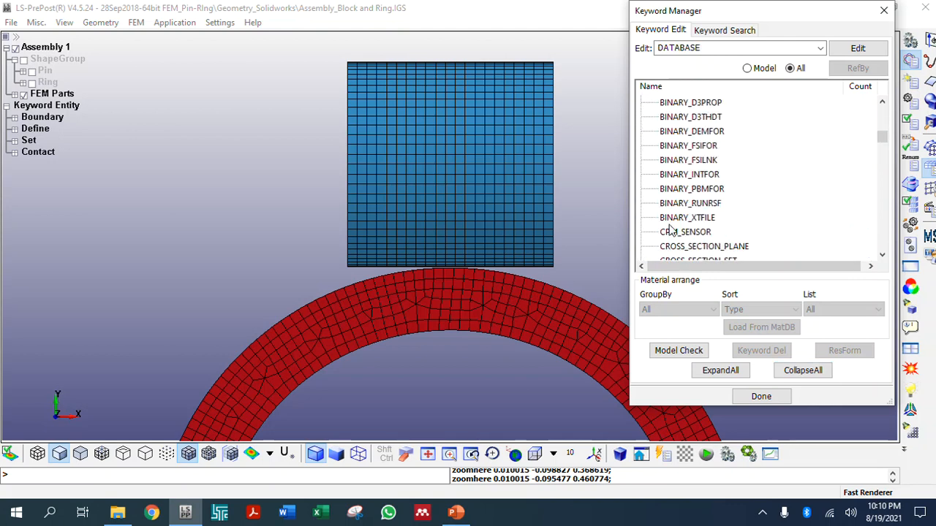
{"action": "scroll", "coordinate": [693, 168], "scroll_direction": "up", "scroll_amount": 1}
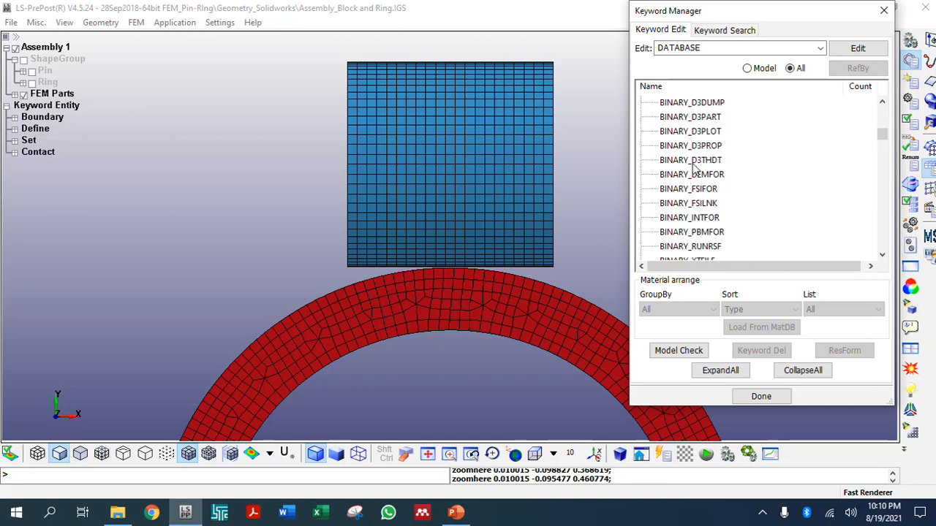
{"action": "double_click", "coordinate": [691, 131]}
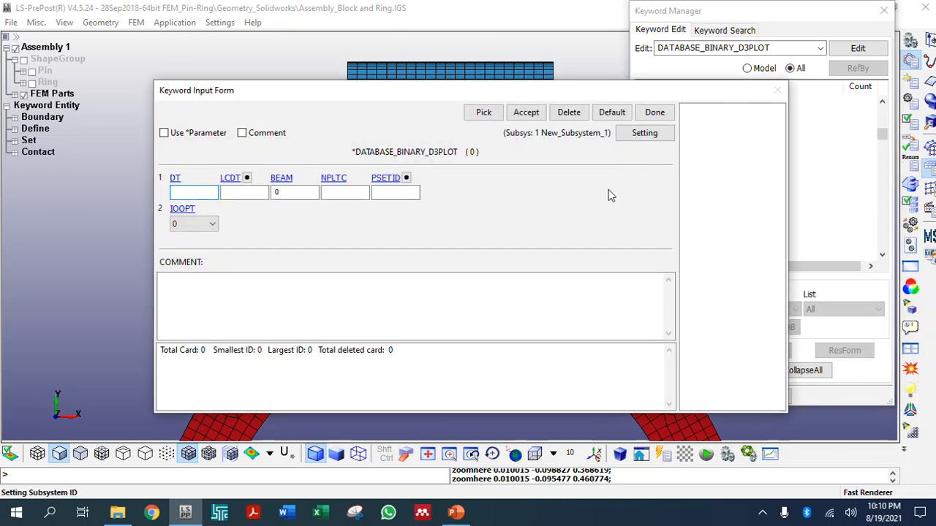
{"action": "left_click", "coordinate": [197, 193]}
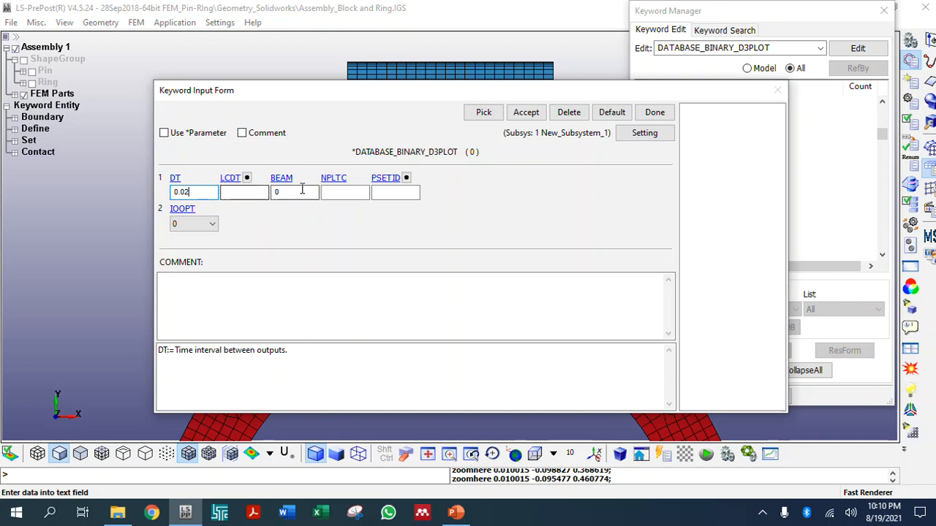
{"action": "left_click", "coordinate": [211, 225]}
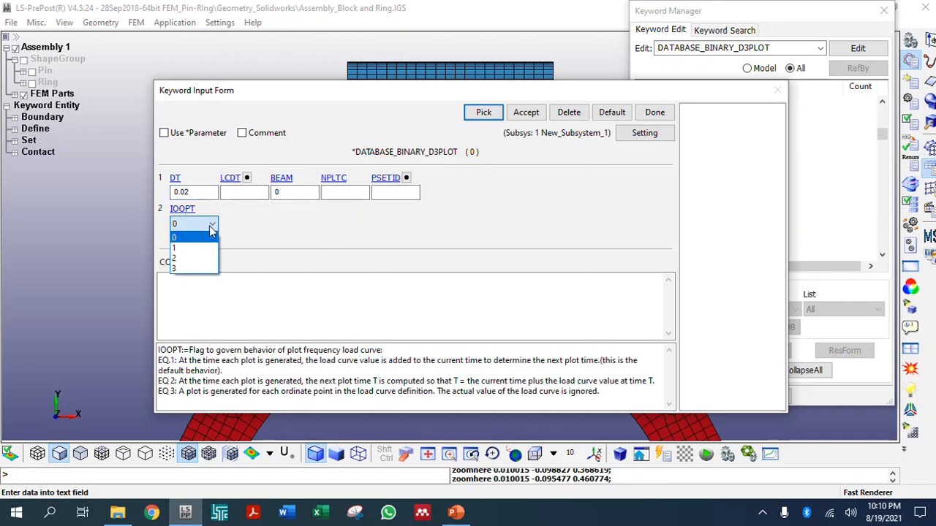
{"action": "left_click", "coordinate": [212, 232]}
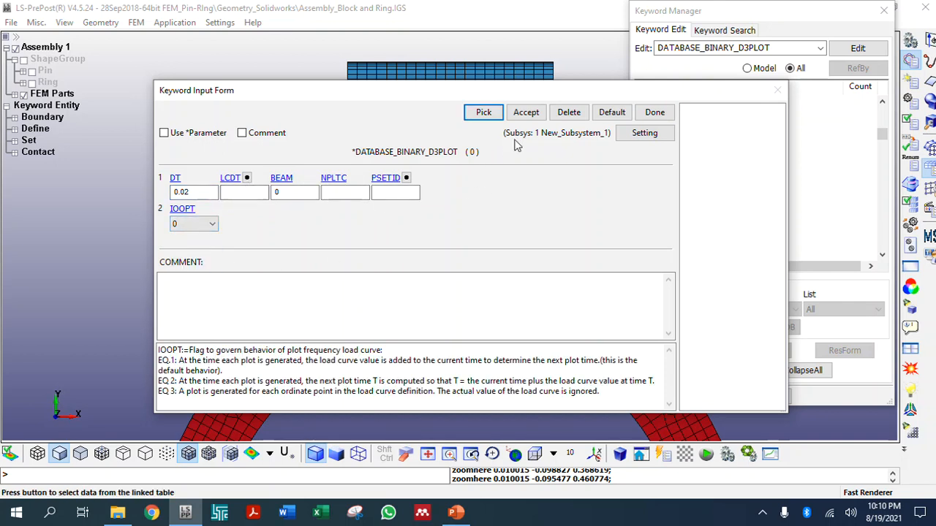
{"action": "left_click", "coordinate": [525, 116]}
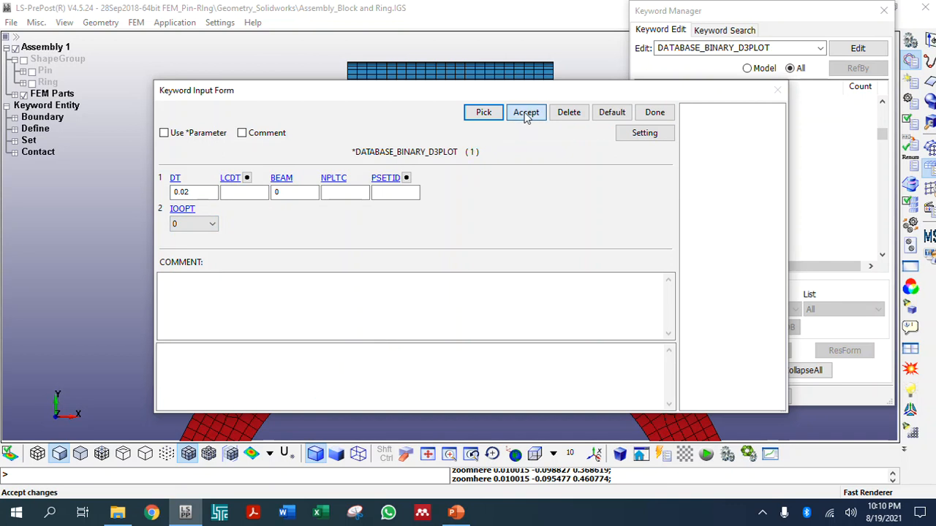
{"action": "left_click", "coordinate": [655, 112]}
Step: Examine the description of the STRFLG strain output flag in *DATABASE_EXTENT_BINARY, especially the plastic strain option
{"action": "scroll", "coordinate": [703, 219], "scroll_direction": "up", "scroll_amount": 3}
{"action": "scroll", "coordinate": [698, 216], "scroll_direction": "down", "scroll_amount": 5}
{"action": "scroll", "coordinate": [684, 183], "scroll_direction": "up", "scroll_amount": 3}
{"action": "scroll", "coordinate": [665, 146], "scroll_direction": "down", "scroll_amount": 2}
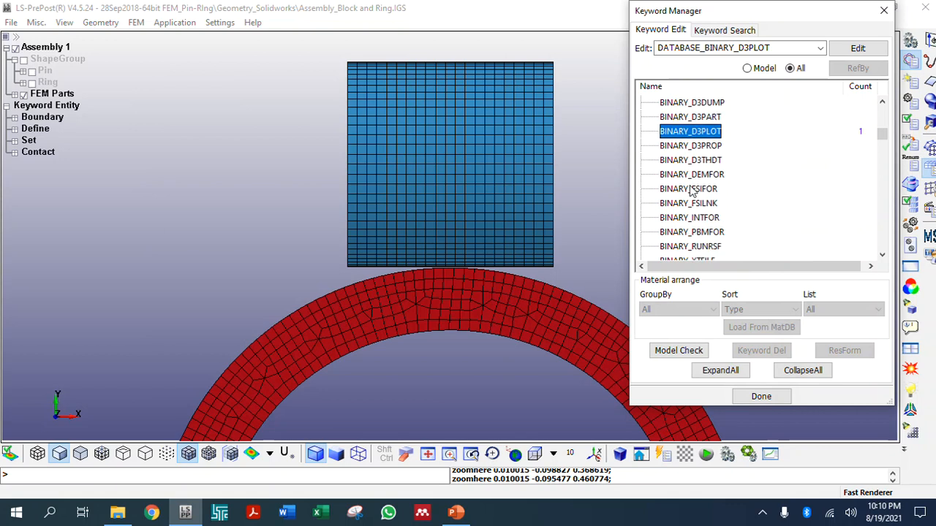
{"action": "scroll", "coordinate": [664, 139], "scroll_direction": "up", "scroll_amount": 1}
{"action": "scroll", "coordinate": [675, 210], "scroll_direction": "down", "scroll_amount": 3}
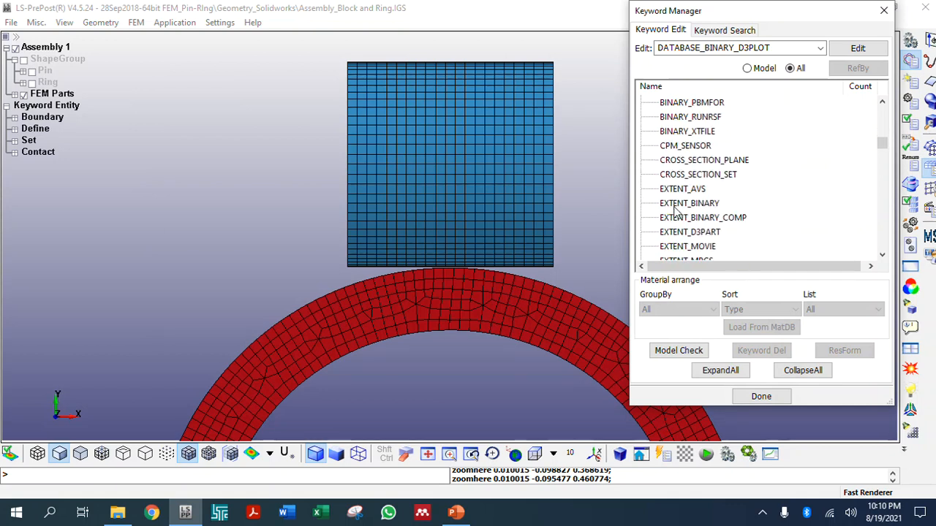
{"action": "scroll", "coordinate": [684, 212], "scroll_direction": "down", "scroll_amount": 2}
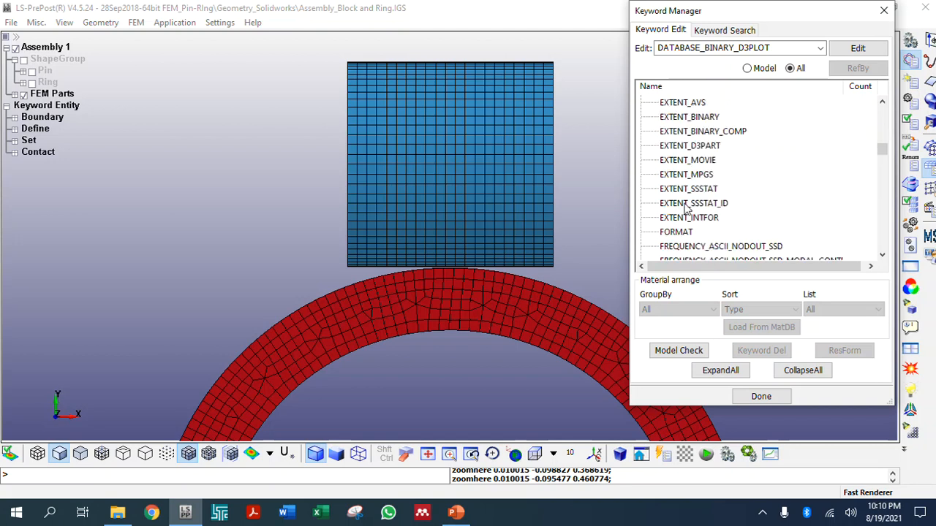
{"action": "left_click", "coordinate": [700, 118]}
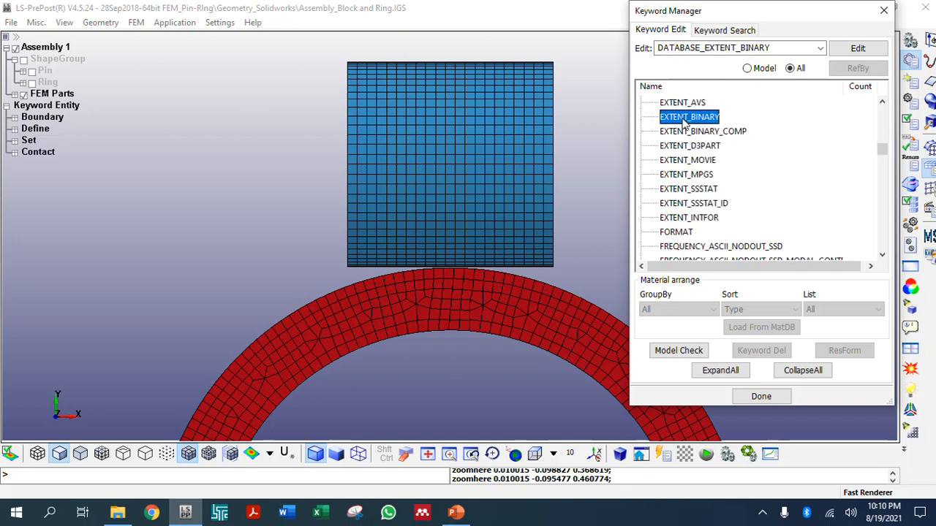
{"action": "double_click", "coordinate": [686, 121]}
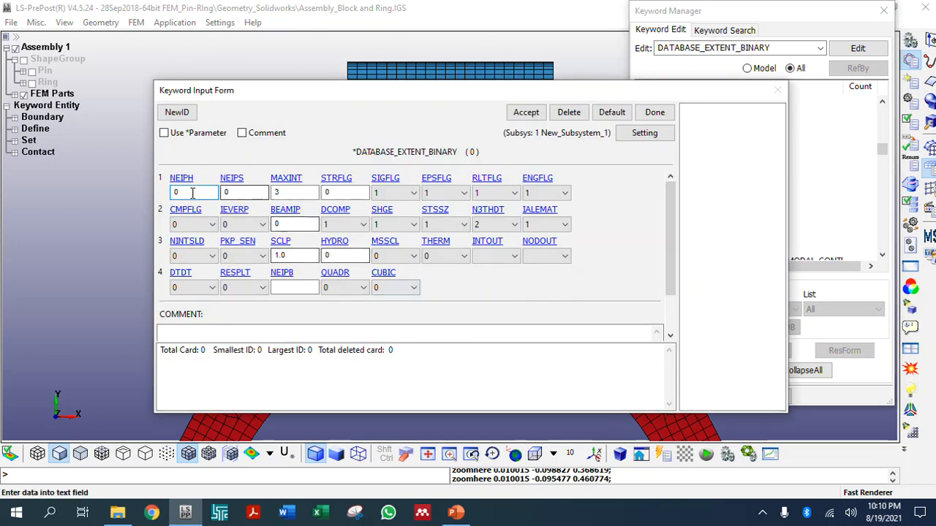
{"action": "left_click", "coordinate": [330, 192]}
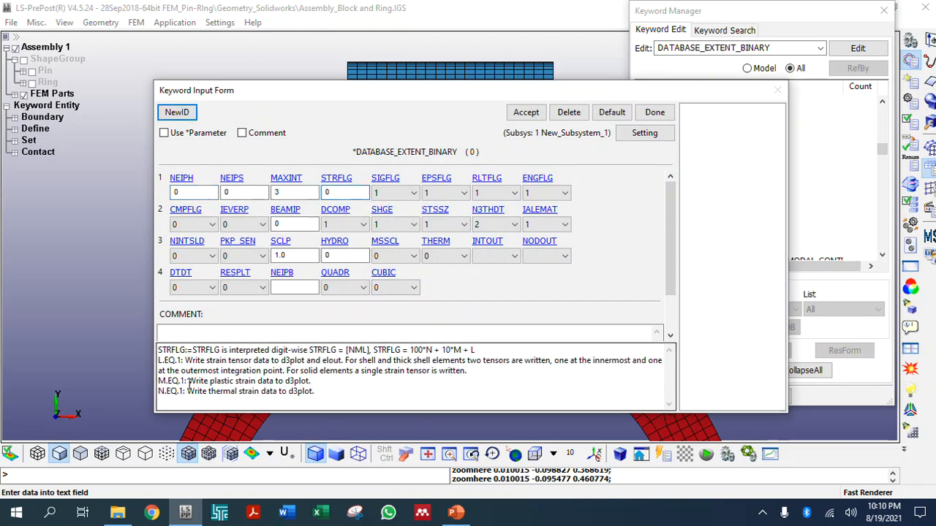
{"action": "left_click_drag", "start_coordinate": [189, 381], "coordinate": [319, 379]}
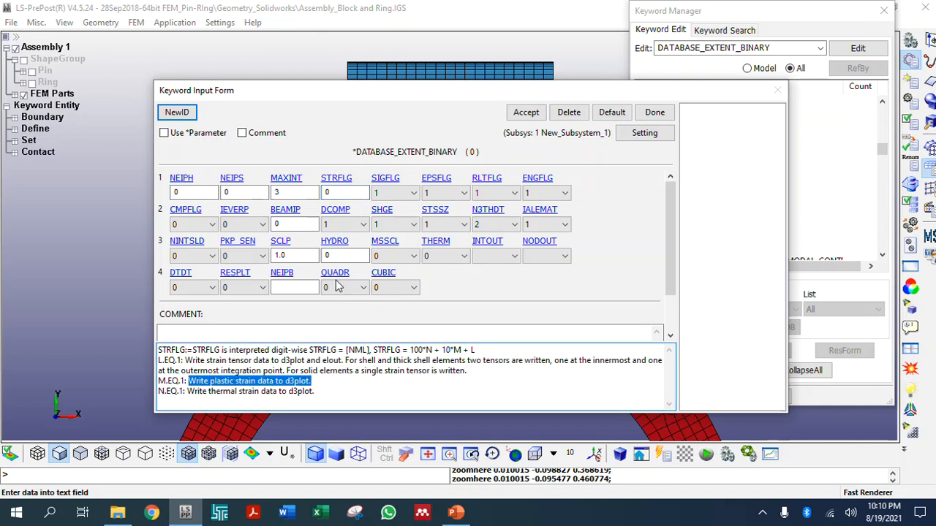
Step: Try STRFLG set to 1 in *DATABASE_EXTENT_BINARY and close the form without saving
{"action": "double_click", "coordinate": [330, 192]}
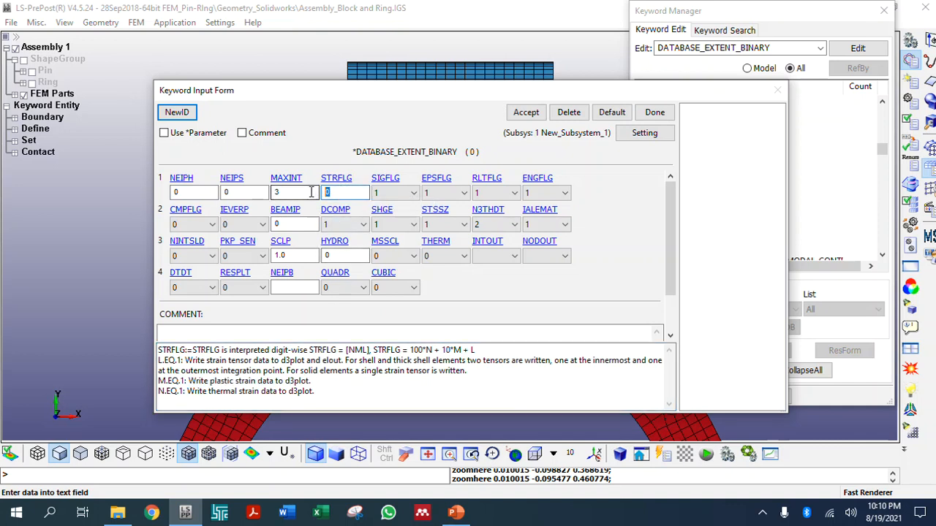
{"action": "type", "text": "1"}
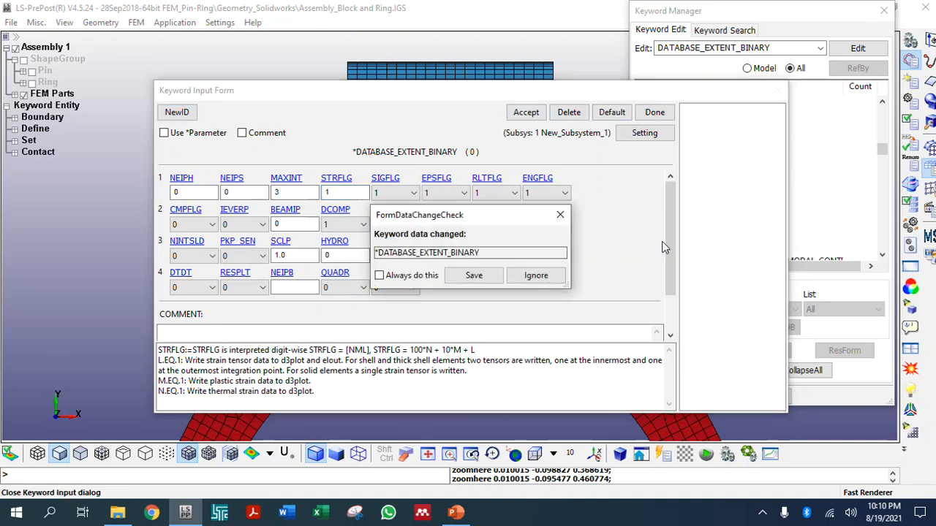
{"action": "left_click", "coordinate": [522, 277]}
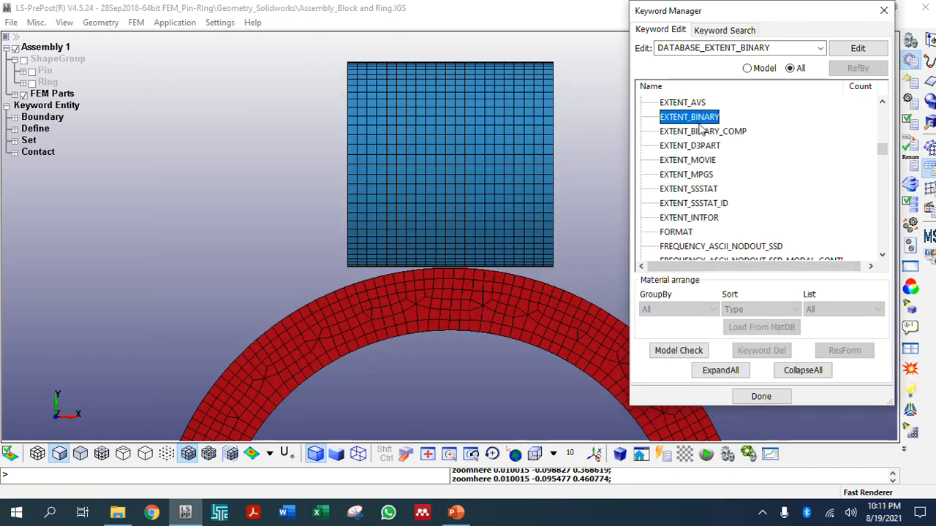
Step: In *DATABASE_ASCII_option, set the default DT to 0.01 and enable the ELOUT, NODFOR and NODOUT outputs
{"action": "scroll", "coordinate": [687, 170], "scroll_direction": "up", "scroll_amount": 10}
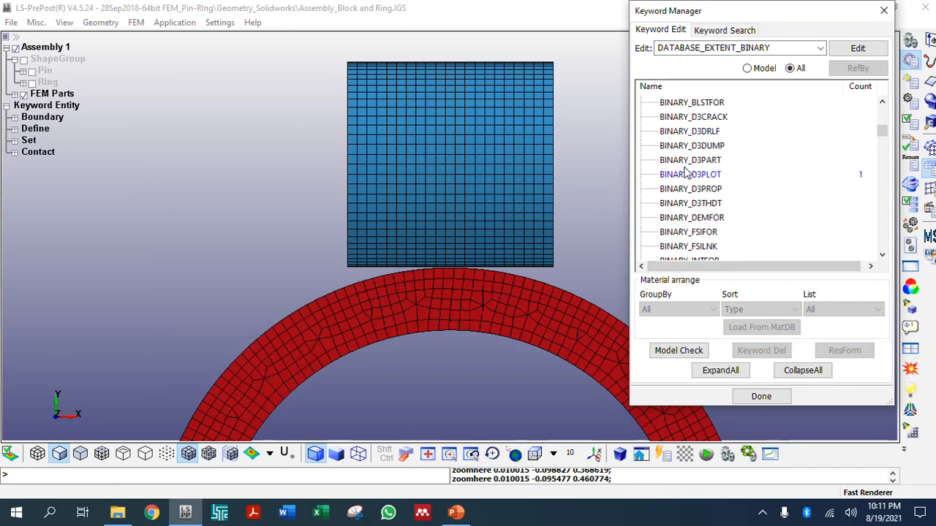
{"action": "scroll", "coordinate": [668, 223], "scroll_direction": "down", "scroll_amount": 1}
{"action": "left_click", "coordinate": [681, 146]}
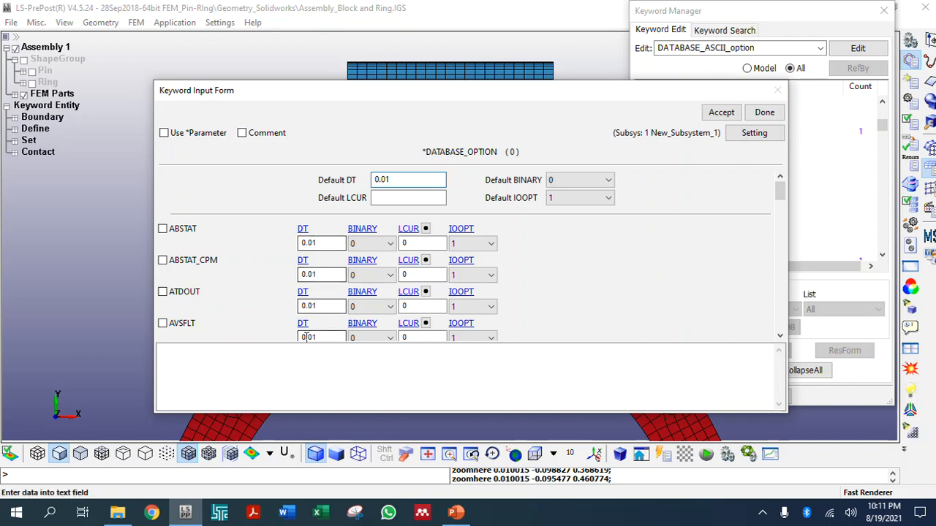
{"action": "left_click_drag", "start_coordinate": [781, 194], "coordinate": [779, 229]}
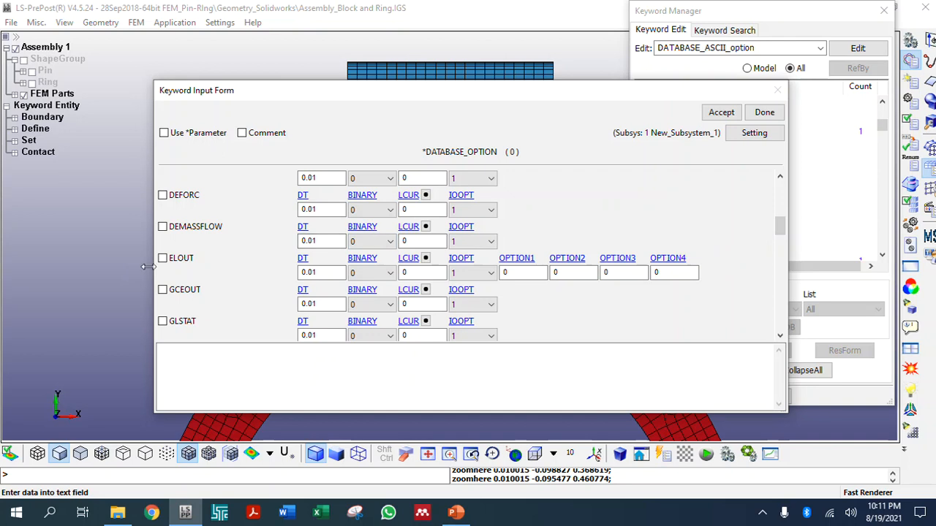
{"action": "left_click", "coordinate": [178, 262]}
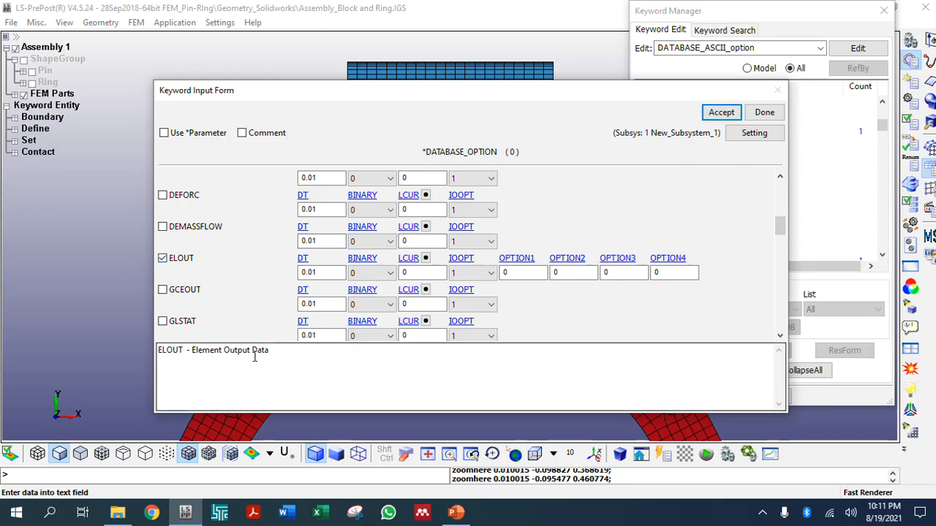
{"action": "left_click_drag", "start_coordinate": [779, 229], "coordinate": [786, 259]}
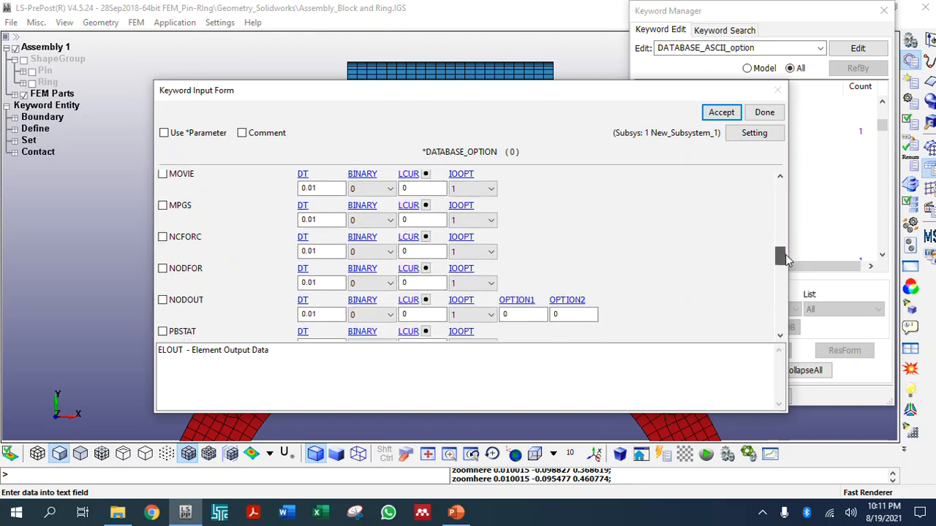
{"action": "left_click", "coordinate": [185, 269]}
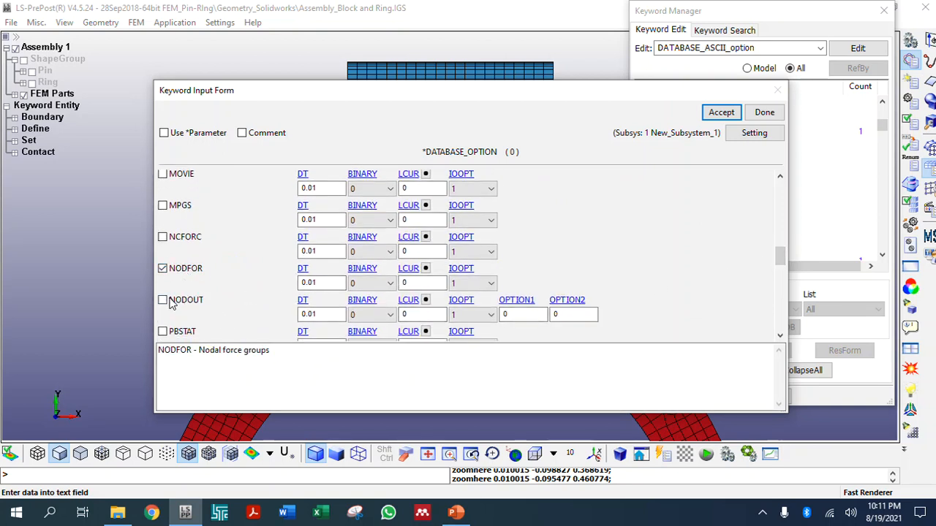
{"action": "left_click", "coordinate": [173, 301]}
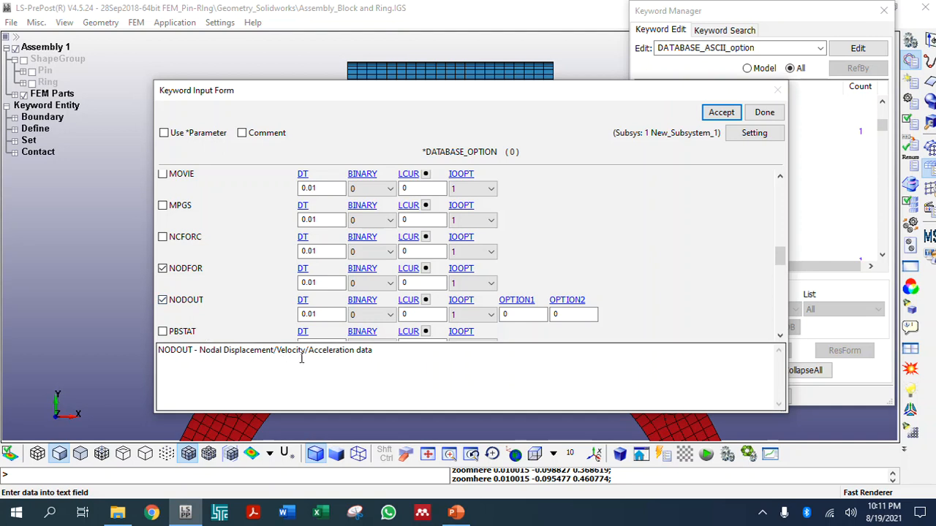
Step: Enable the RCFORC resultant interface force and TPRINT structural/thermal coupled outputs in the ASCII database options
{"action": "left_click_drag", "start_coordinate": [784, 255], "coordinate": [782, 272]}
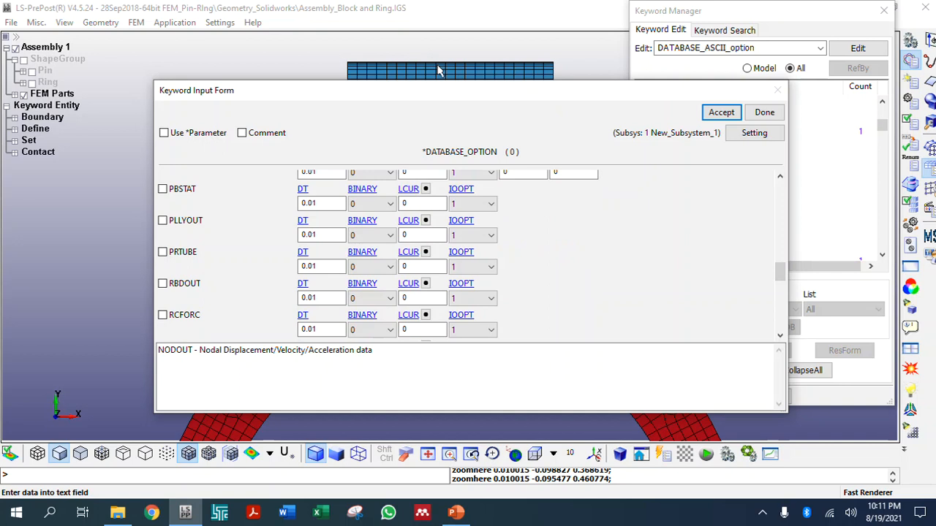
{"action": "scroll", "coordinate": [245, 305], "scroll_direction": "down", "scroll_amount": 1}
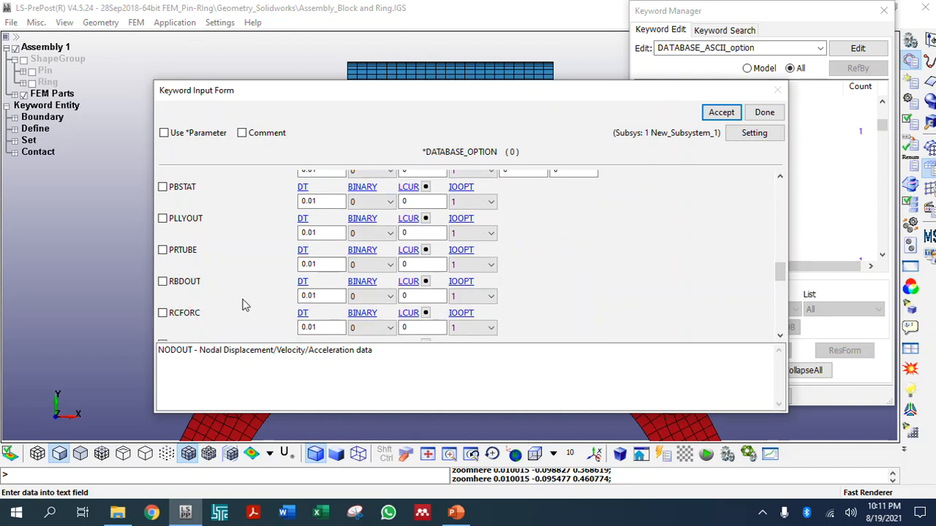
{"action": "left_click", "coordinate": [174, 314]}
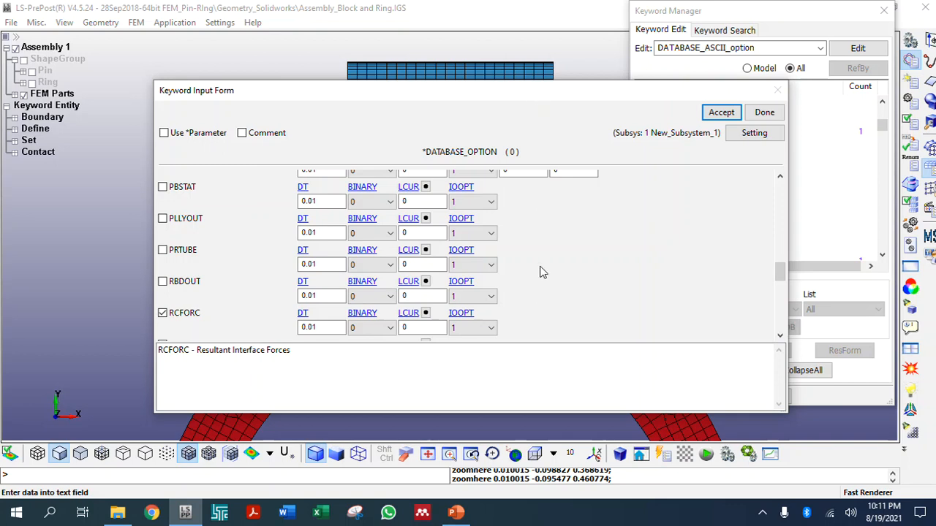
{"action": "left_click_drag", "start_coordinate": [780, 273], "coordinate": [784, 316]}
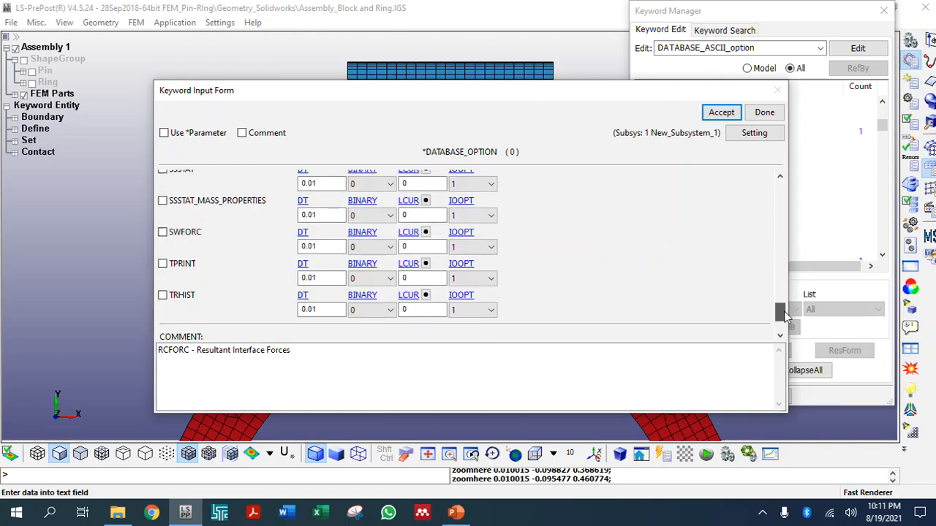
{"action": "left_click", "coordinate": [178, 267]}
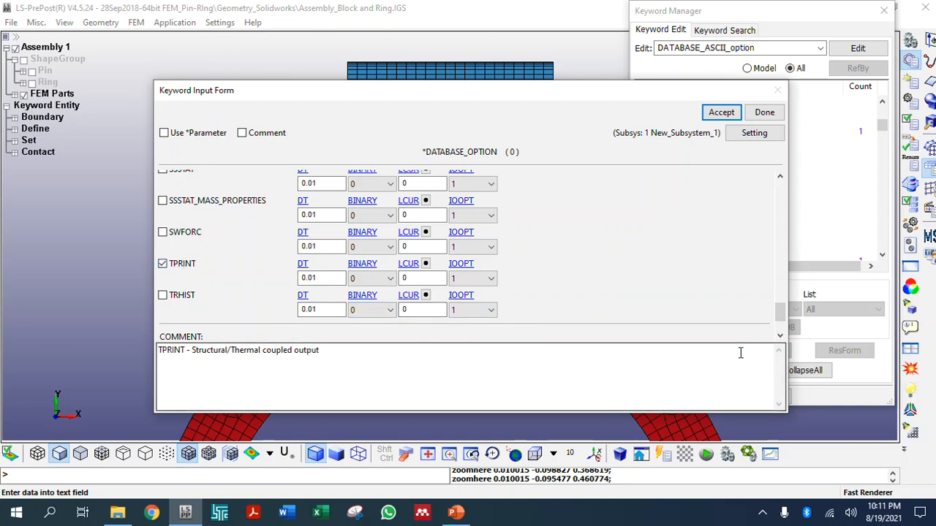
Step: Accept the ASCII output options, close their form, collapse the keyword groups and close the keyword manager
{"action": "left_click_drag", "start_coordinate": [780, 315], "coordinate": [780, 259]}
{"action": "left_click", "coordinate": [718, 113]}
{"action": "left_click", "coordinate": [764, 113]}
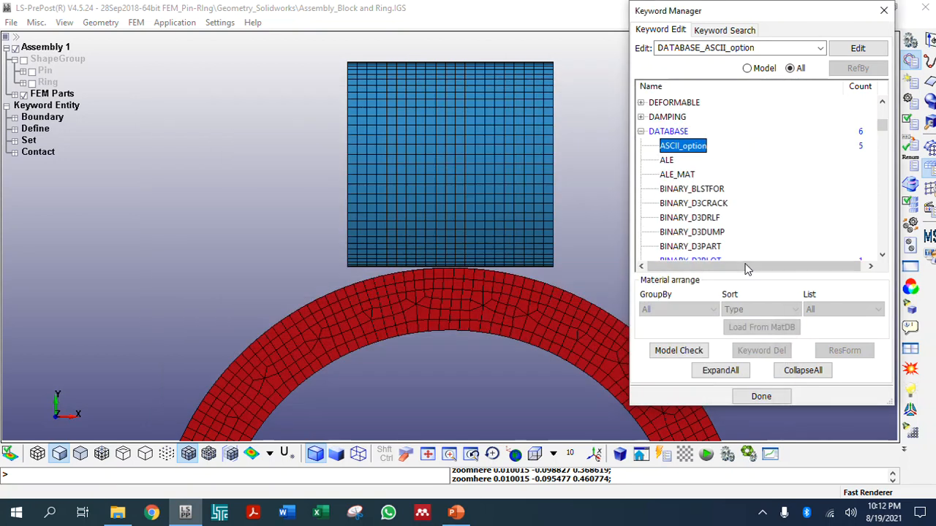
{"action": "left_click", "coordinate": [795, 371]}
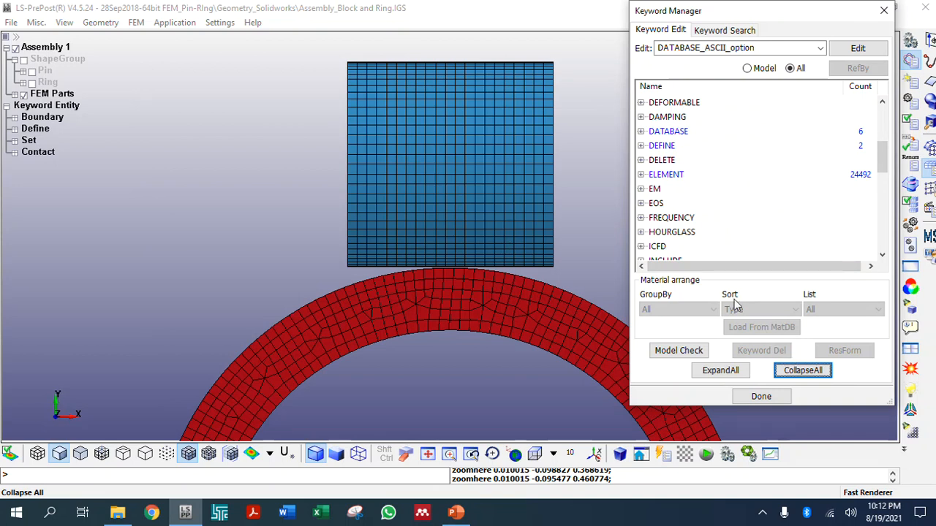
{"action": "left_click", "coordinate": [760, 397]}
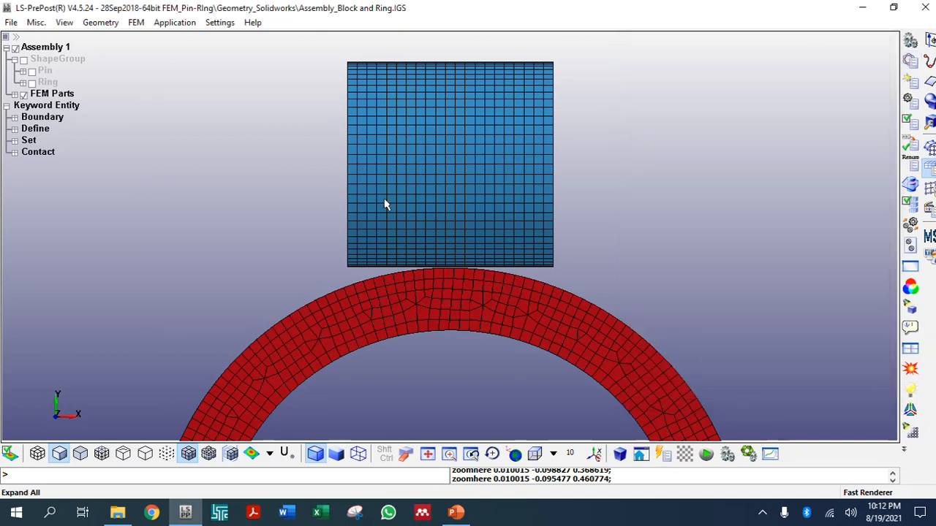
Step: Save the model as a keyword file named Block-on-ring in the 4th trial folder inside LS-Dyna, using output version V971_R8
{"action": "left_click", "coordinate": [11, 23]}
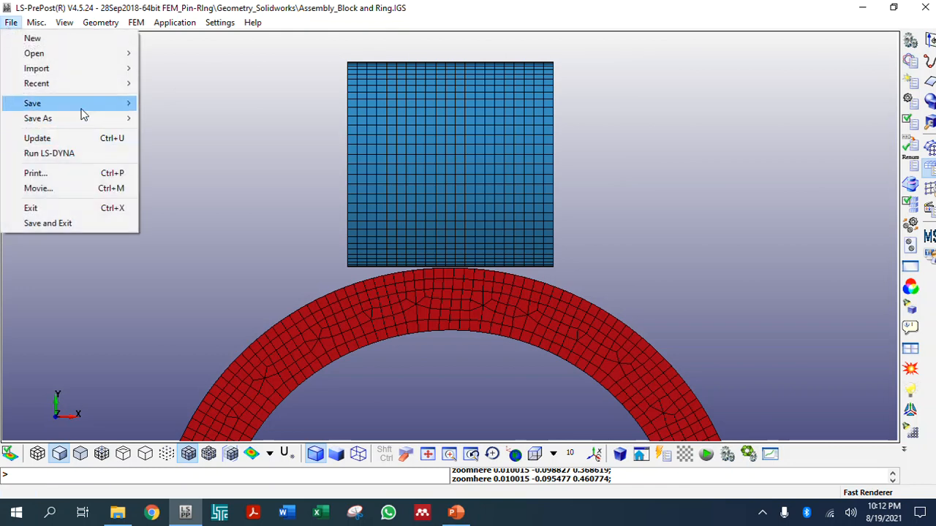
{"action": "mouse_move", "coordinate": [82, 123]}
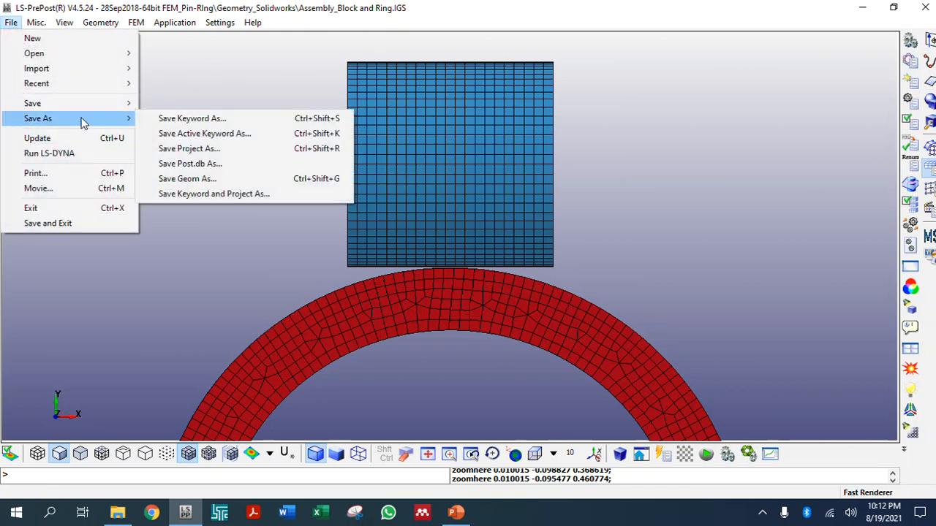
{"action": "left_click", "coordinate": [180, 119]}
{"action": "left_click", "coordinate": [853, 239]}
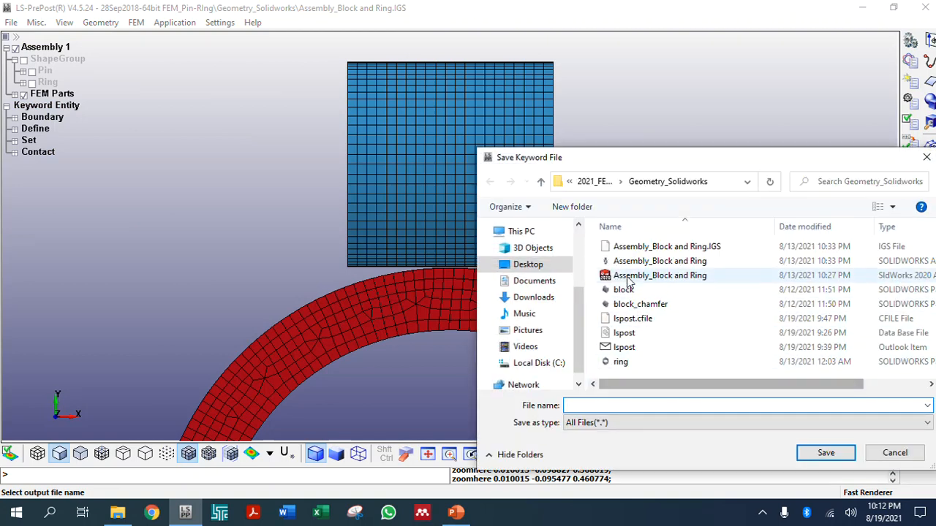
{"action": "left_click", "coordinate": [594, 181]}
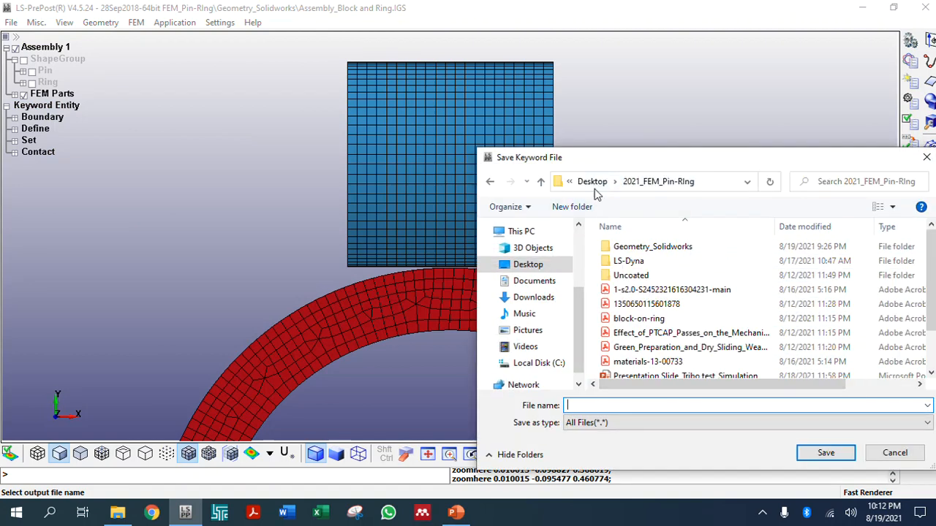
{"action": "double_click", "coordinate": [629, 261]}
{"action": "double_click", "coordinate": [634, 290]}
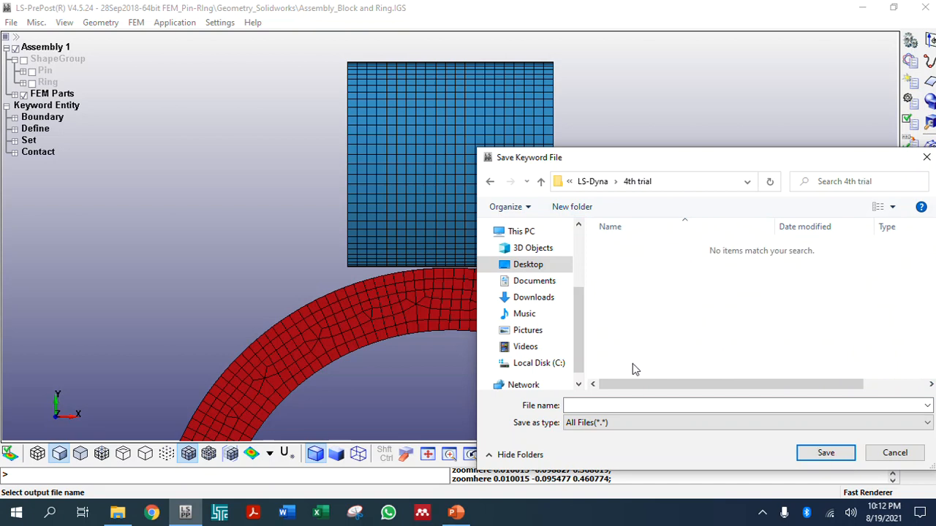
{"action": "left_click", "coordinate": [616, 407]}
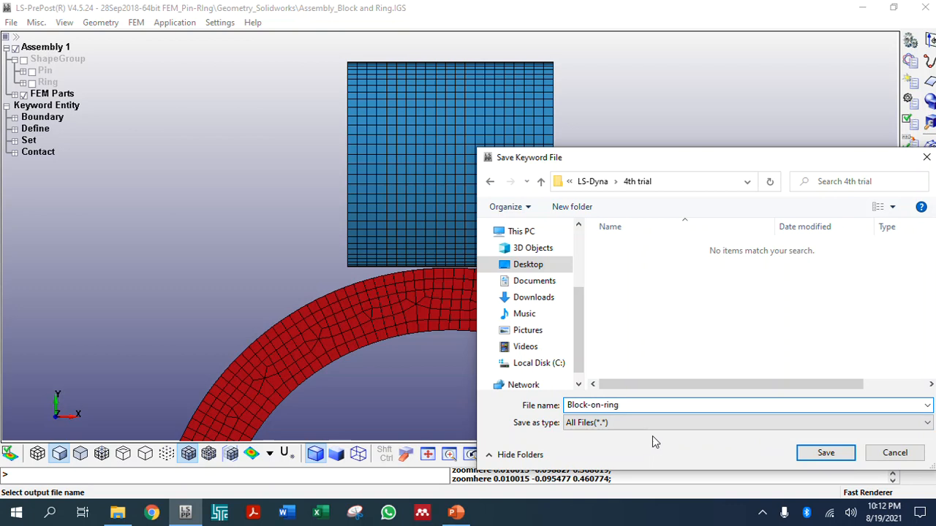
{"action": "left_click_drag", "start_coordinate": [626, 162], "coordinate": [464, 126]}
{"action": "left_click", "coordinate": [663, 417]}
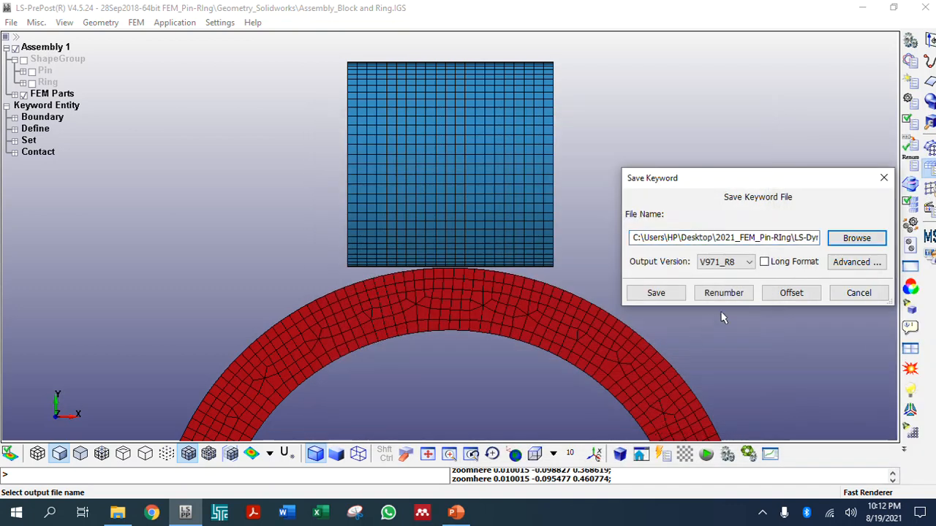
{"action": "left_click", "coordinate": [656, 290]}
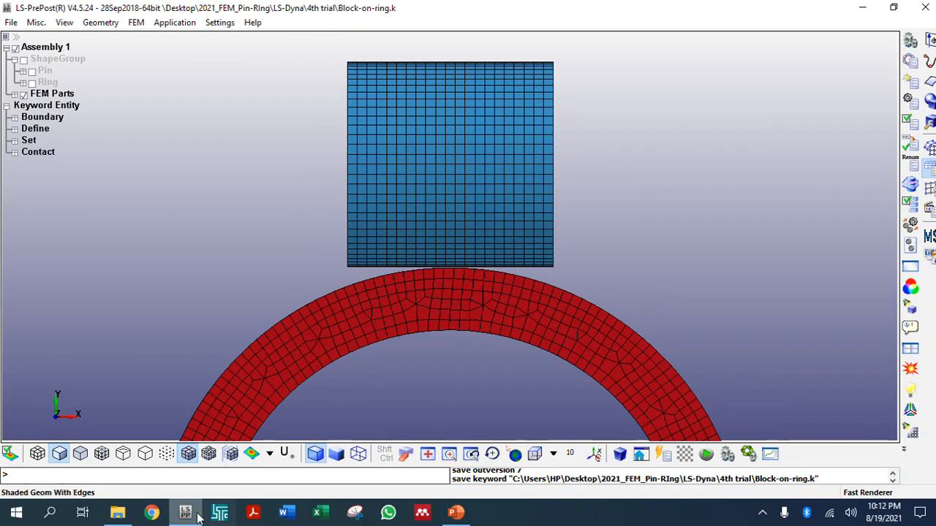
Step: Switch to File Explorer and check the 4th trial folder for the saved keyword file
{"action": "left_click", "coordinate": [117, 512]}
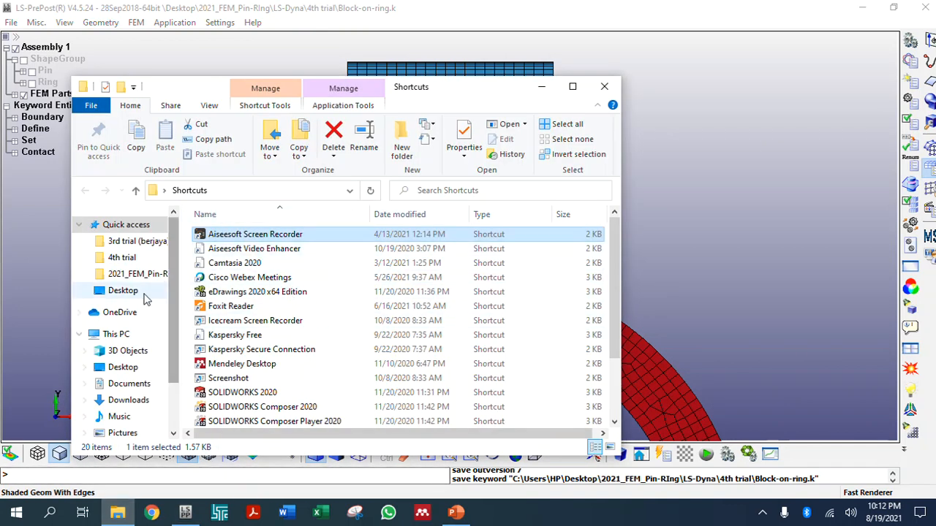
{"action": "left_click", "coordinate": [121, 258]}
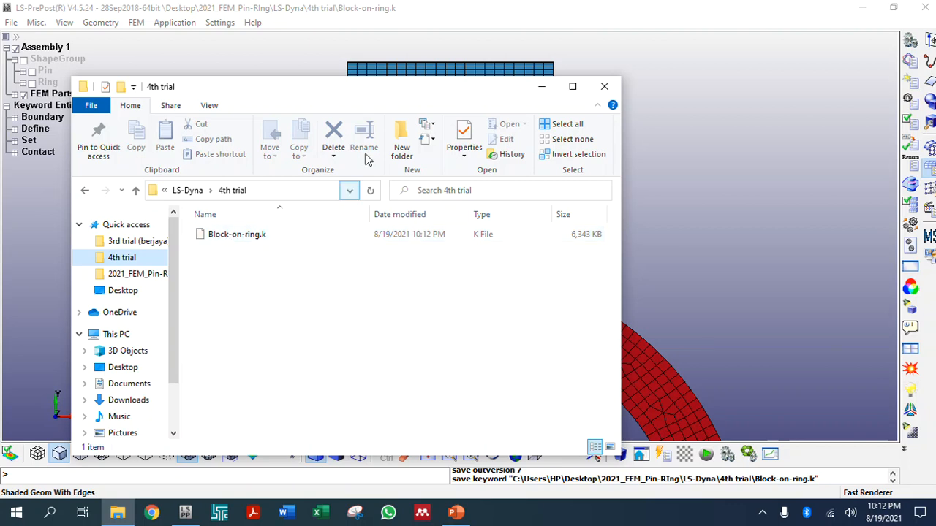
{"action": "left_click", "coordinate": [542, 87]}
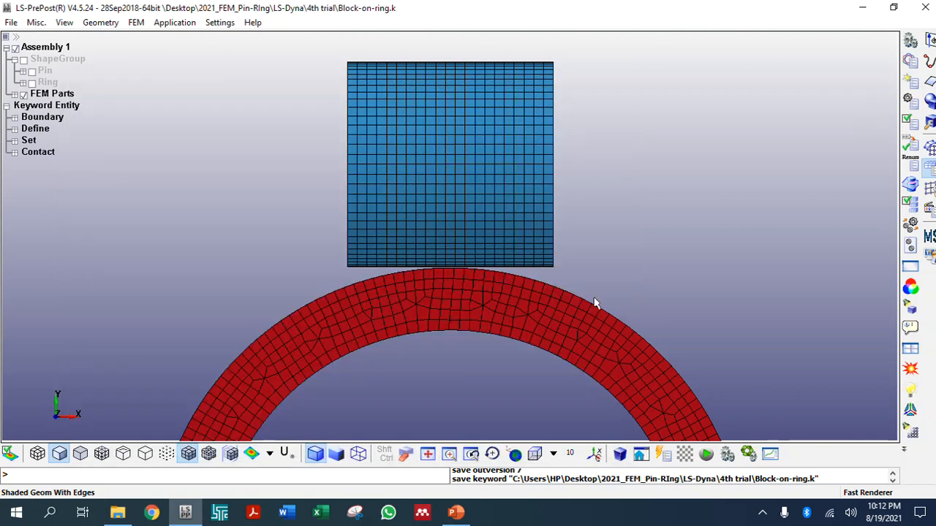
Step: Open the LS-DYNA Program Manager and review its LS-PrePost, node-locked license and solver commands
{"action": "left_click", "coordinate": [228, 516]}
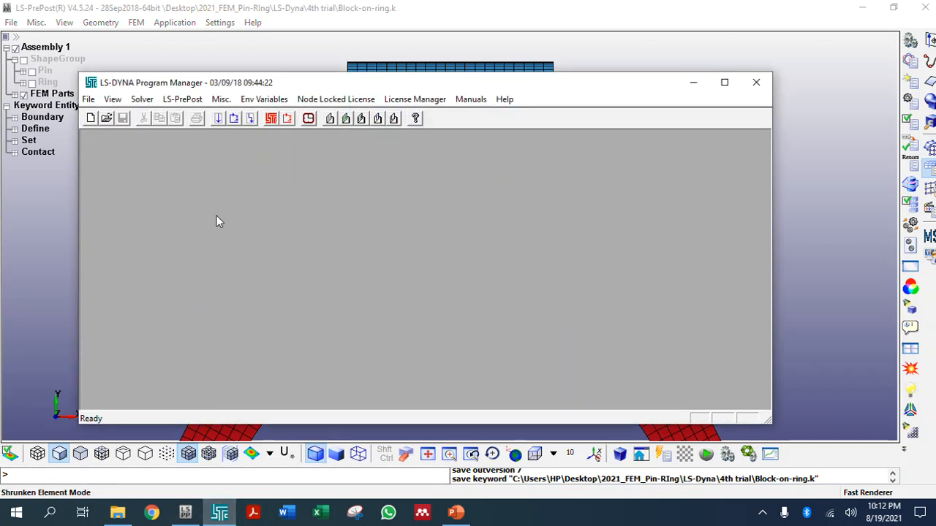
{"action": "left_click", "coordinate": [185, 100]}
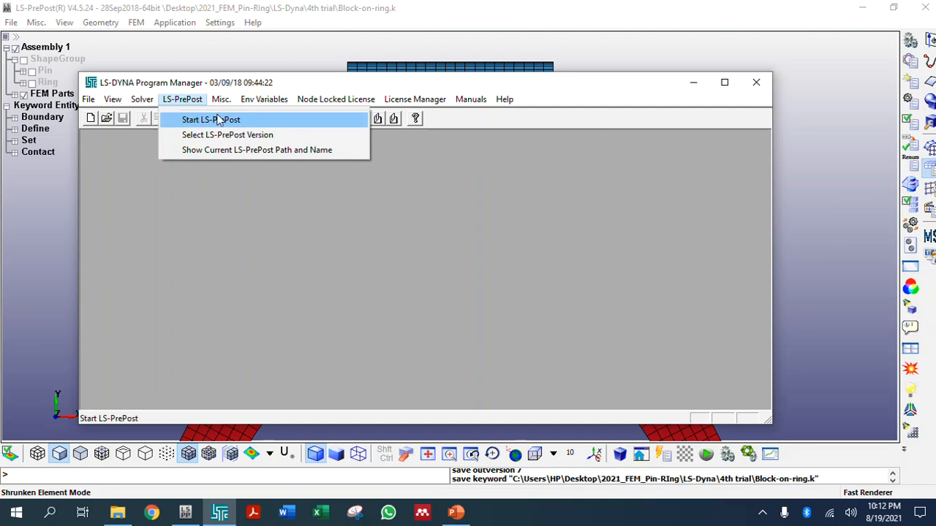
{"action": "left_click", "coordinate": [161, 243]}
{"action": "left_click", "coordinate": [191, 99]}
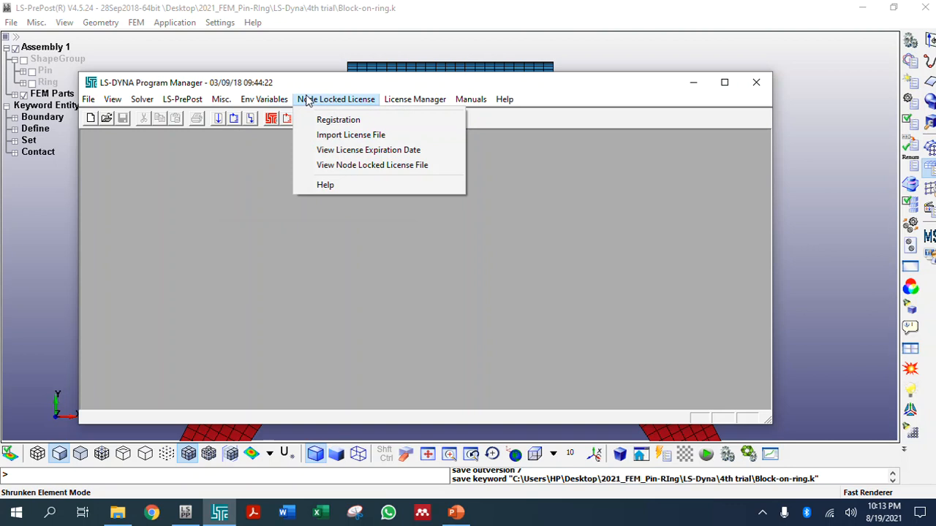
{"action": "mouse_move", "coordinate": [143, 102]}
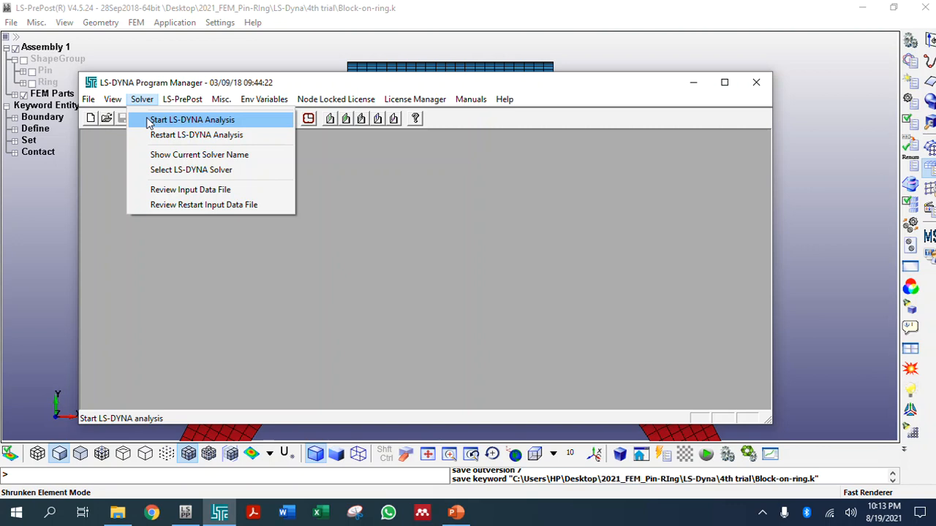
{"action": "left_click", "coordinate": [264, 168]}
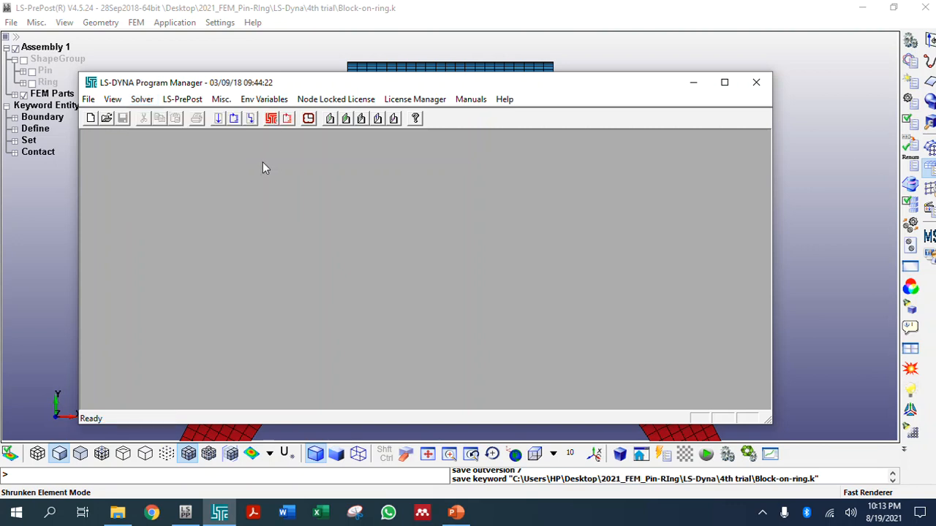
Step: Run an LS-DYNA analysis using Block-on-ring.k from the 4th trial folder as the input file
{"action": "left_click", "coordinate": [219, 120]}
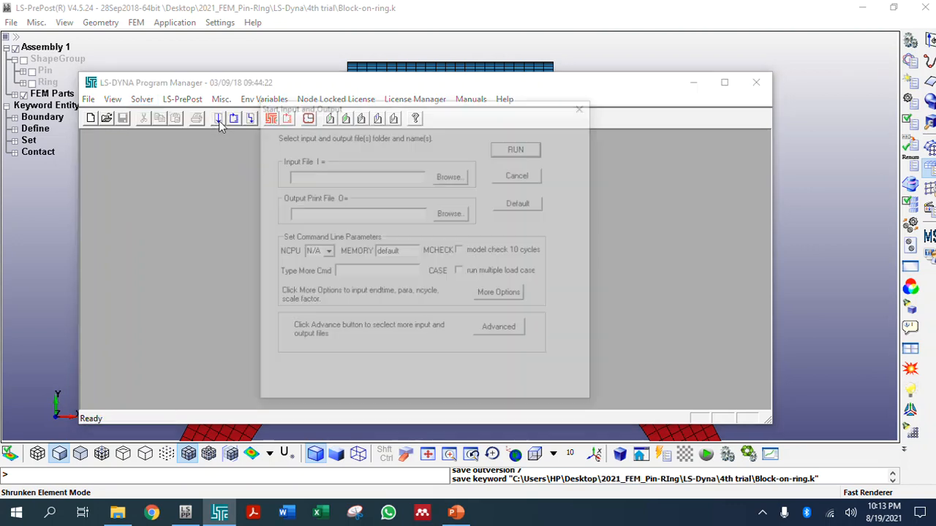
{"action": "left_click", "coordinate": [450, 176]}
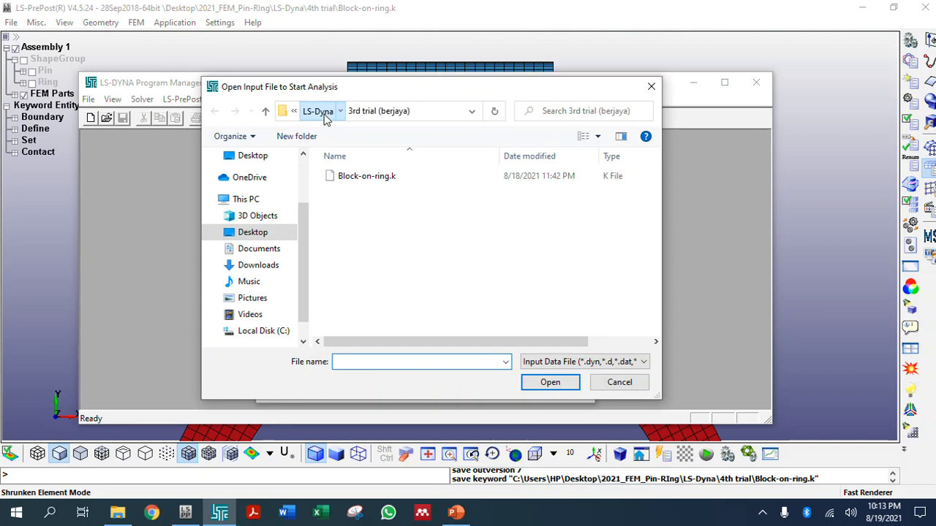
{"action": "left_click", "coordinate": [319, 111]}
{"action": "double_click", "coordinate": [351, 220]}
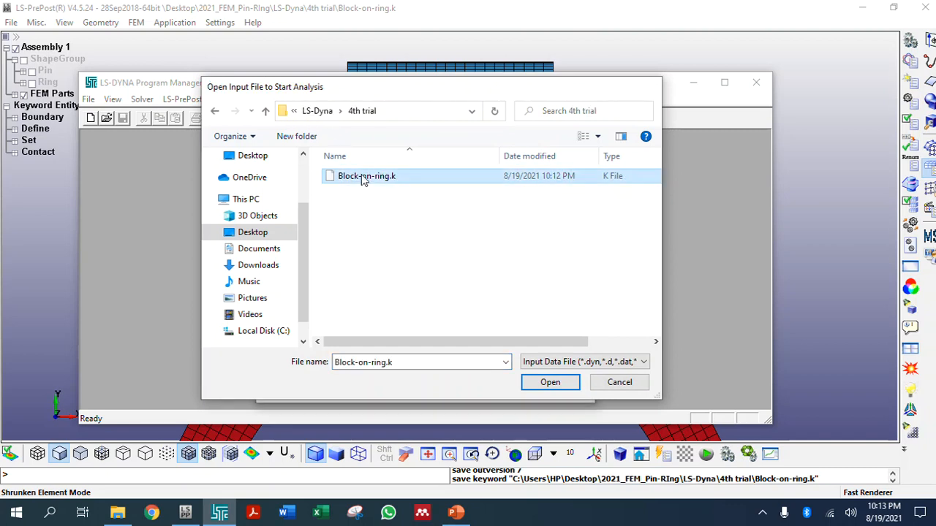
{"action": "double_click", "coordinate": [359, 180]}
{"action": "left_click", "coordinate": [503, 149]}
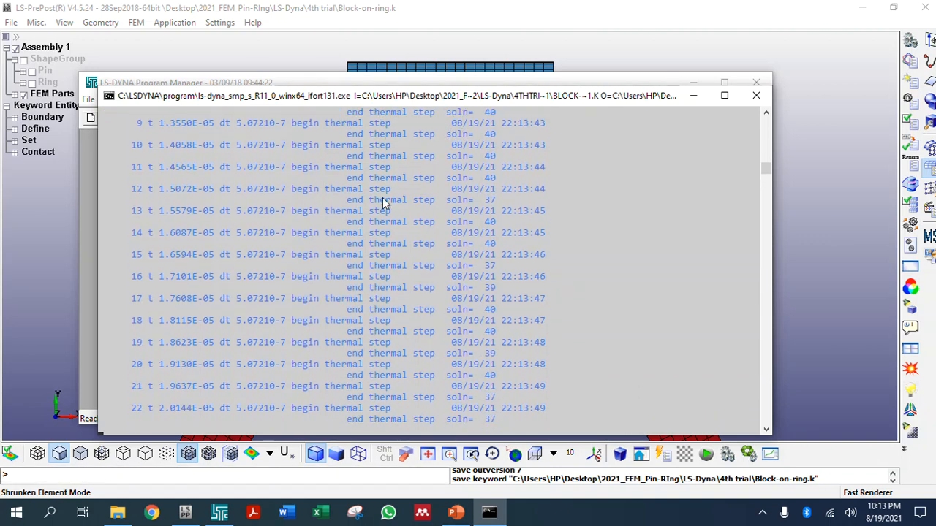
Step: Minimize the open windows and inspect the solver output files in the 4th trial and 3rd trial (berjaya) folders
{"action": "left_click", "coordinate": [693, 95]}
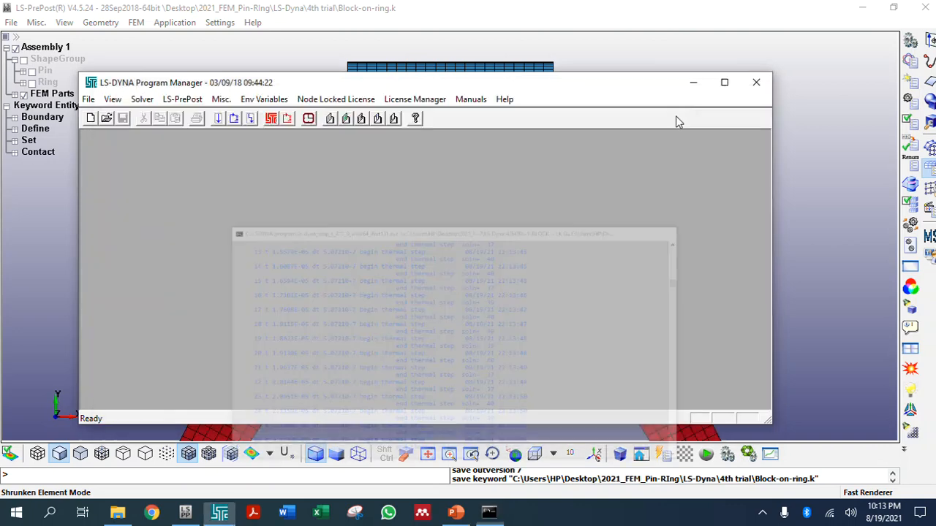
{"action": "left_click", "coordinate": [694, 86]}
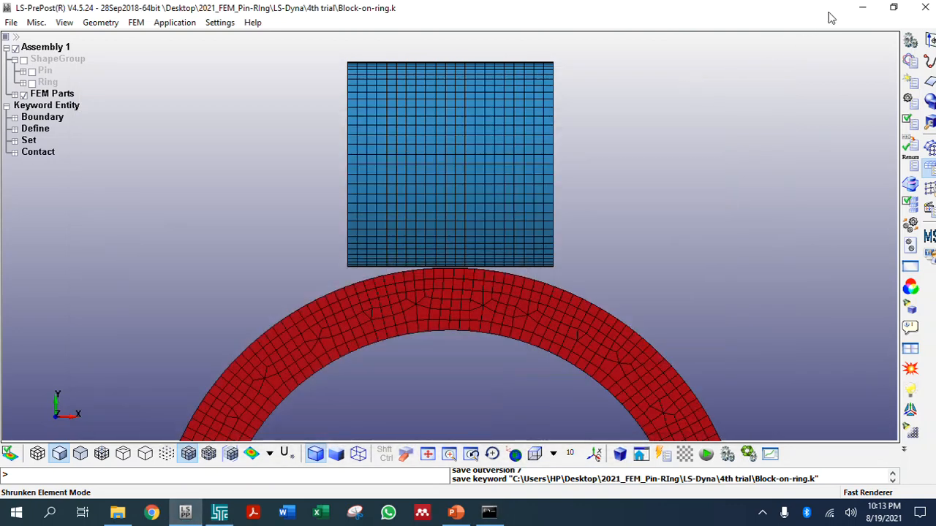
{"action": "left_click", "coordinate": [861, 8]}
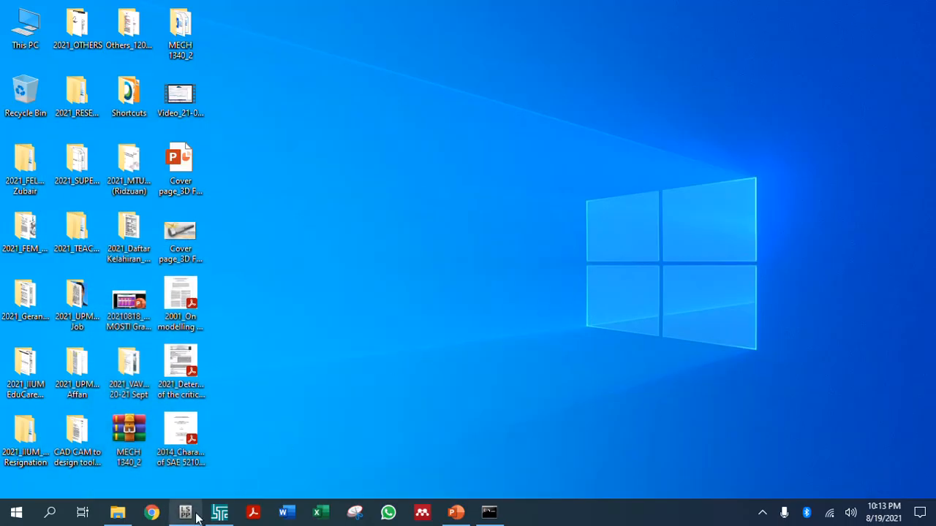
{"action": "left_click", "coordinate": [117, 513]}
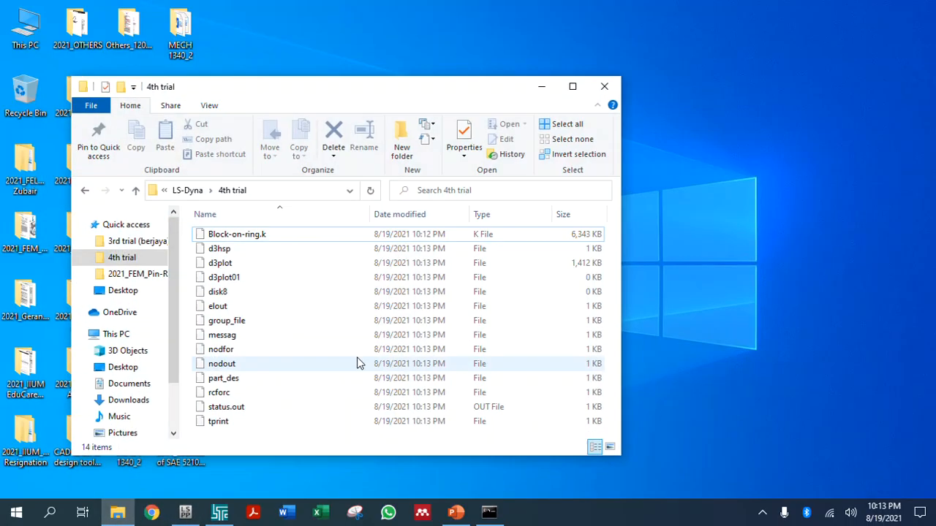
{"action": "left_click", "coordinate": [190, 190]}
{"action": "double_click", "coordinate": [238, 263]}
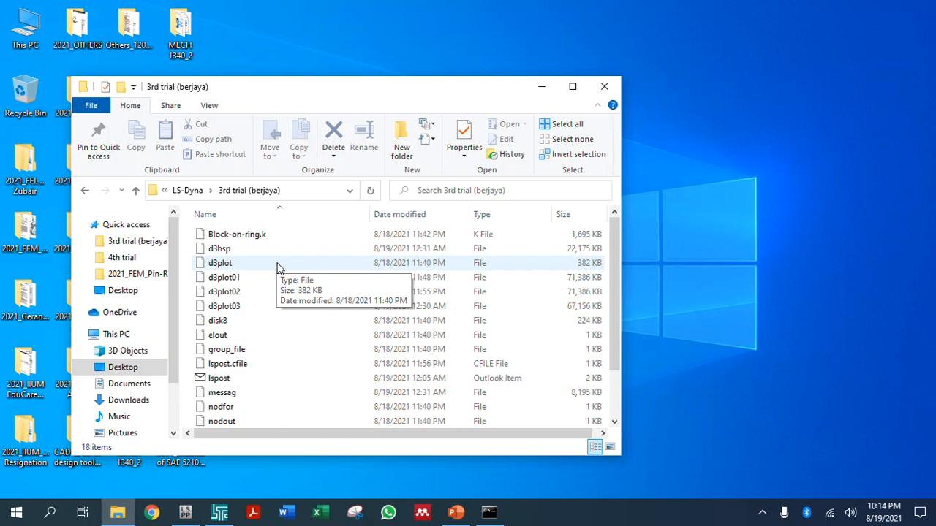
Step: Check the running solver's progress, and start LS-PrePost from the LS-DYNA Program Manager
{"action": "left_click", "coordinate": [489, 513]}
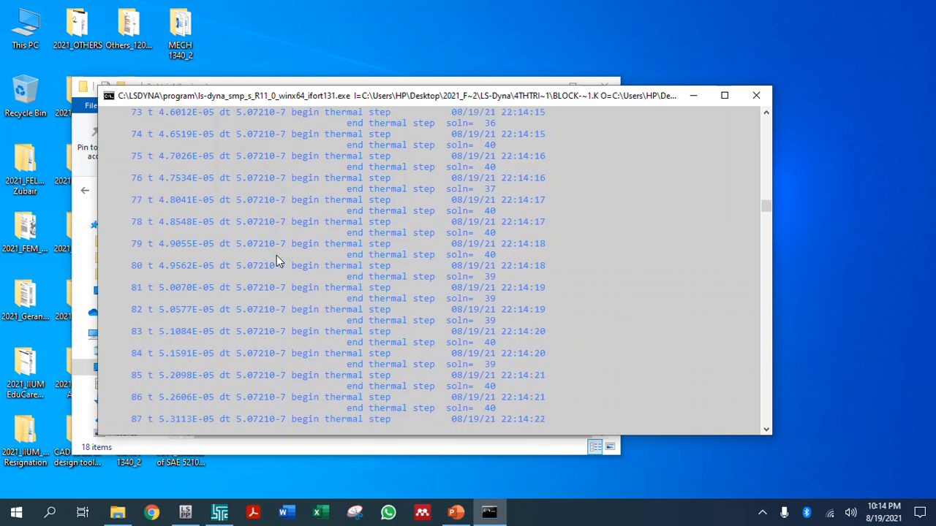
{"action": "left_click", "coordinate": [477, 516]}
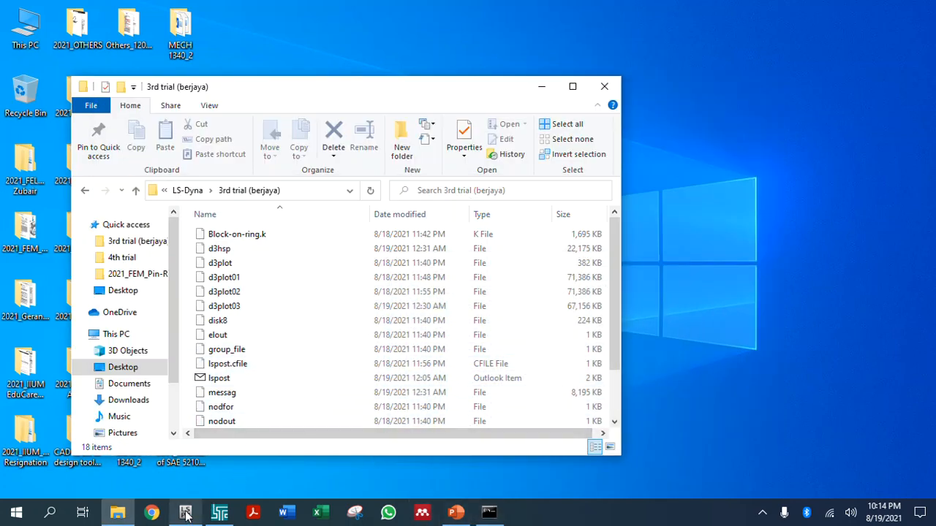
{"action": "left_click", "coordinate": [219, 513]}
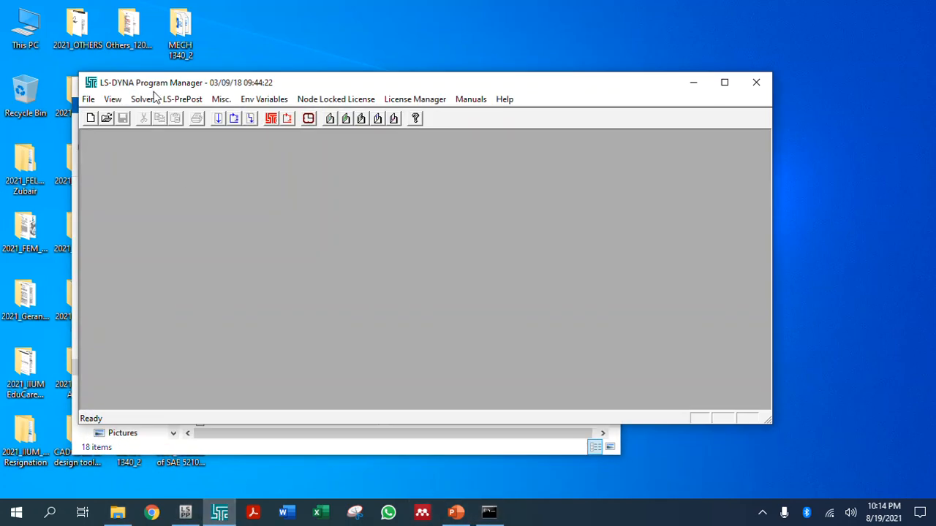
{"action": "left_click", "coordinate": [142, 99]}
{"action": "left_click", "coordinate": [189, 119]}
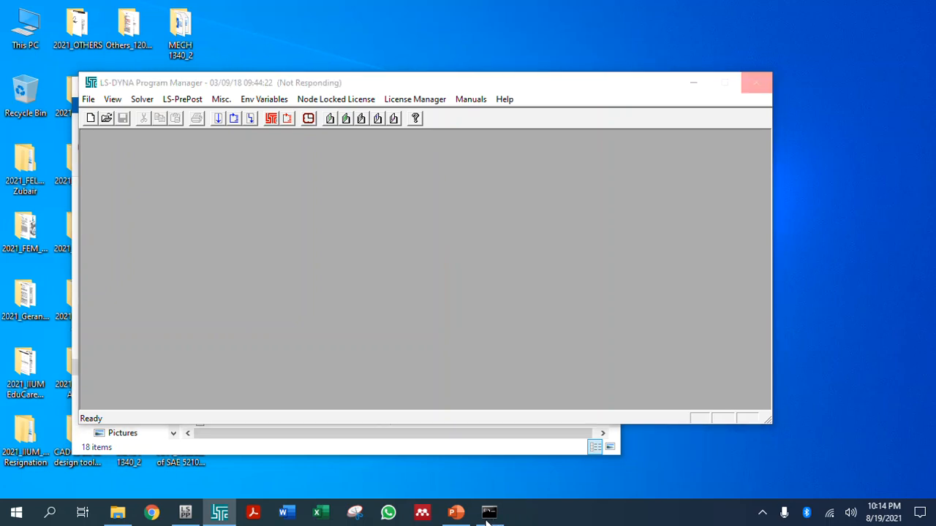
Step: Stop the running analysis by closing the solver window, and dismiss the list of auto-saved projects in LS-PrePost
{"action": "left_click", "coordinate": [488, 514]}
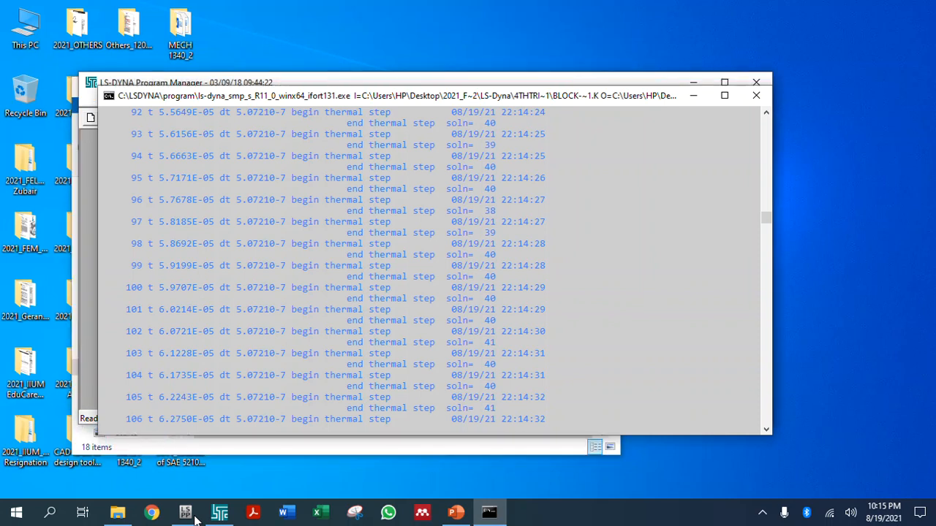
{"action": "mouse_move", "coordinate": [195, 519]}
{"action": "mouse_move", "coordinate": [489, 517]}
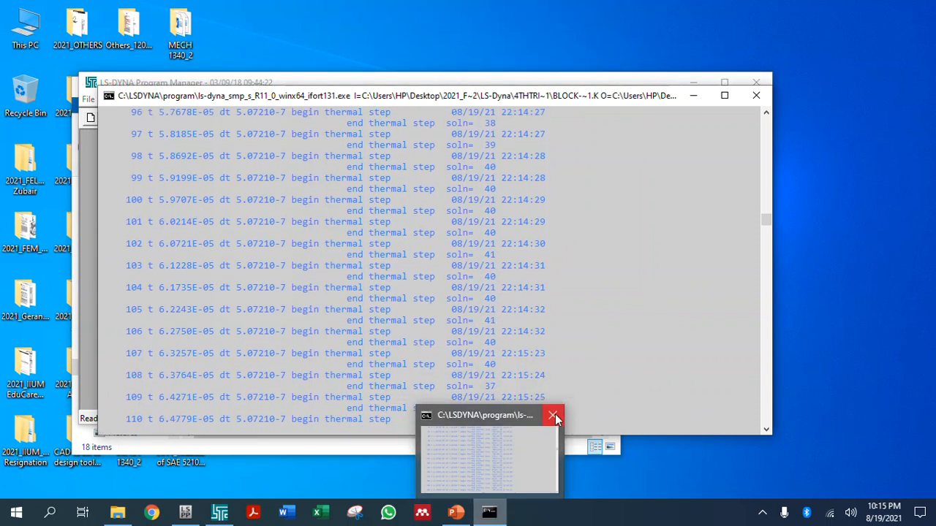
{"action": "left_click", "coordinate": [555, 414]}
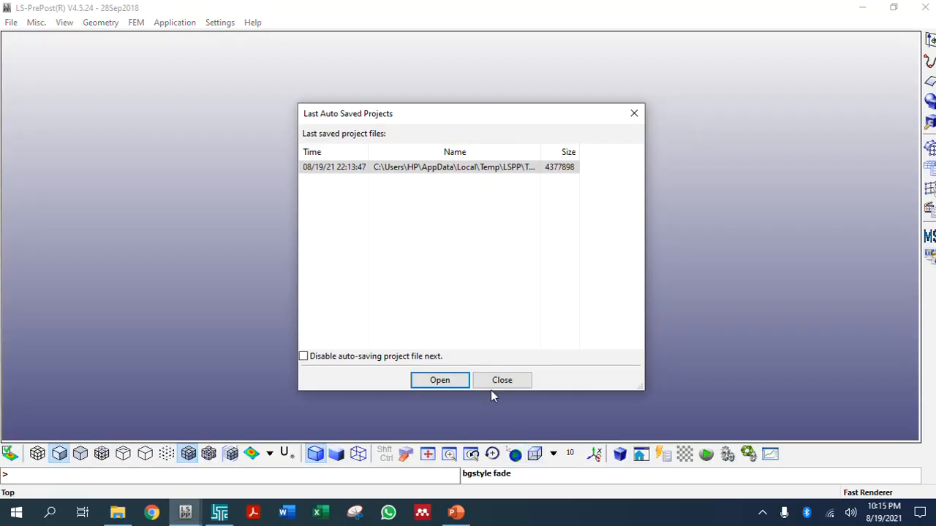
{"action": "left_click", "coordinate": [495, 381]}
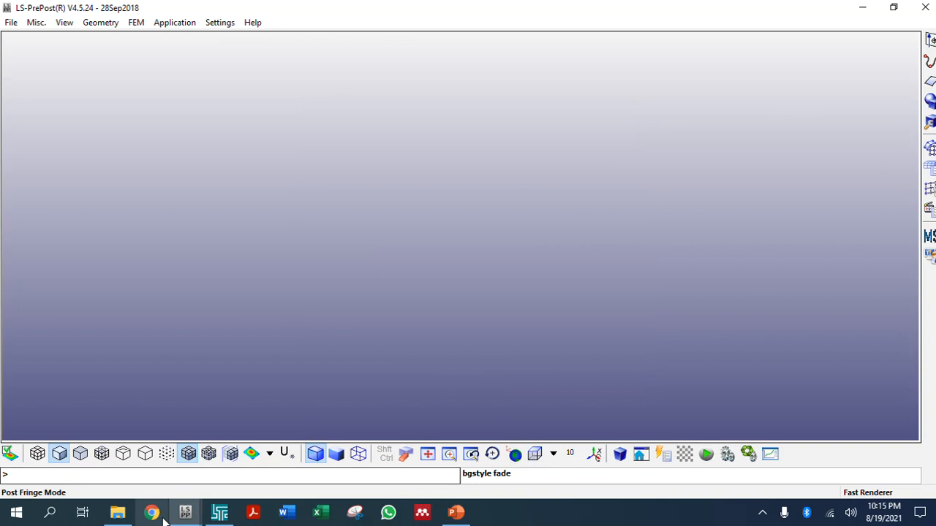
Step: Switch to File Explorer and look through the result files in the 3rd trial (berjaya) folder
{"action": "left_click", "coordinate": [120, 514]}
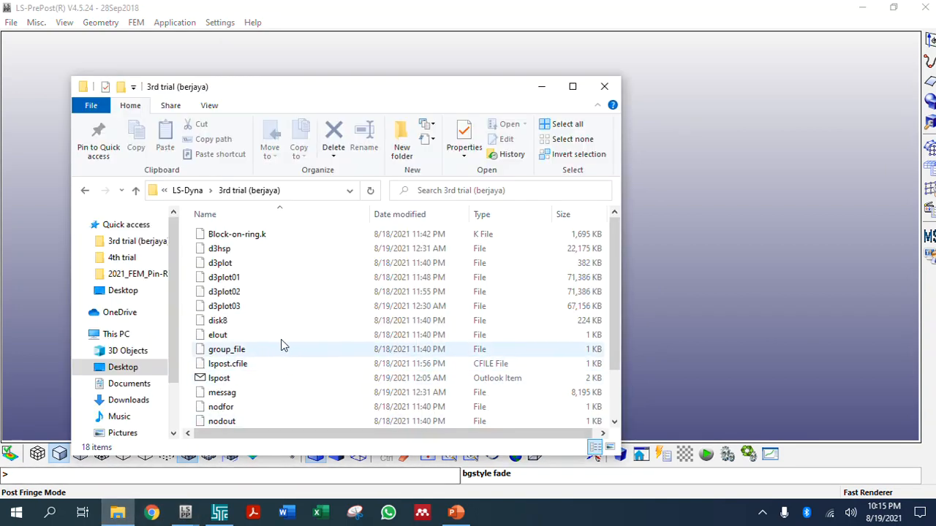
{"action": "scroll", "coordinate": [269, 349], "scroll_direction": "down", "scroll_amount": 2}
{"action": "scroll", "coordinate": [252, 336], "scroll_direction": "up", "scroll_amount": 2}
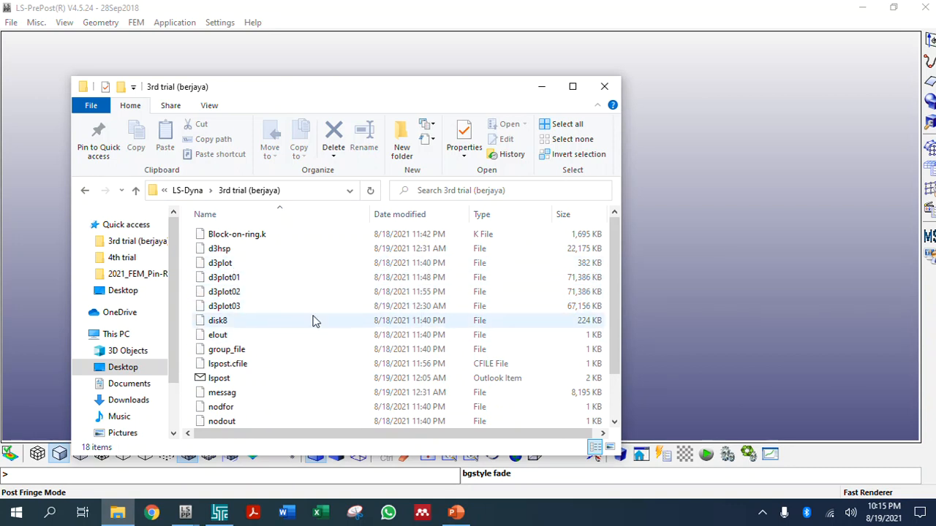
Step: Load the d3plot result file from the 3rd trial (berjaya) folder into LS-PrePost
{"action": "left_click_drag", "start_coordinate": [242, 97], "coordinate": [545, 67]}
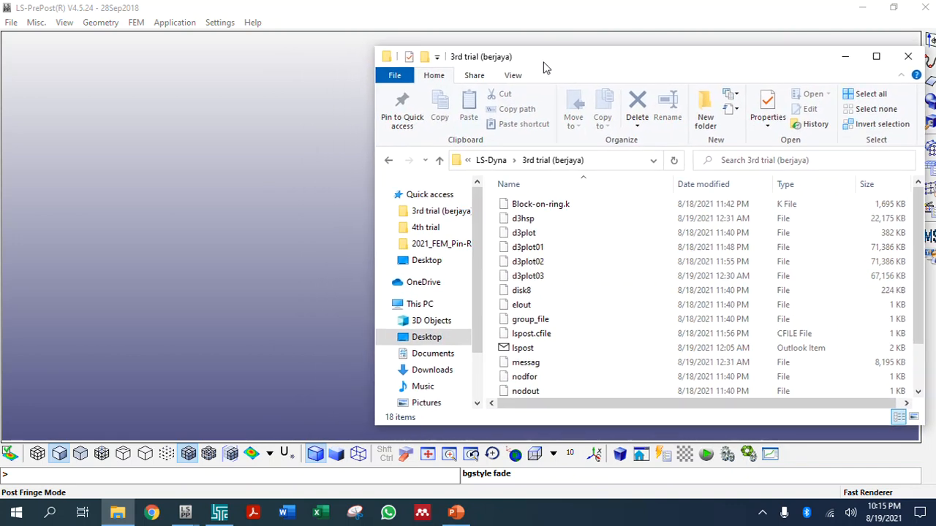
{"action": "left_click", "coordinate": [524, 234]}
{"action": "left_click_drag", "start_coordinate": [544, 236], "coordinate": [315, 246]}
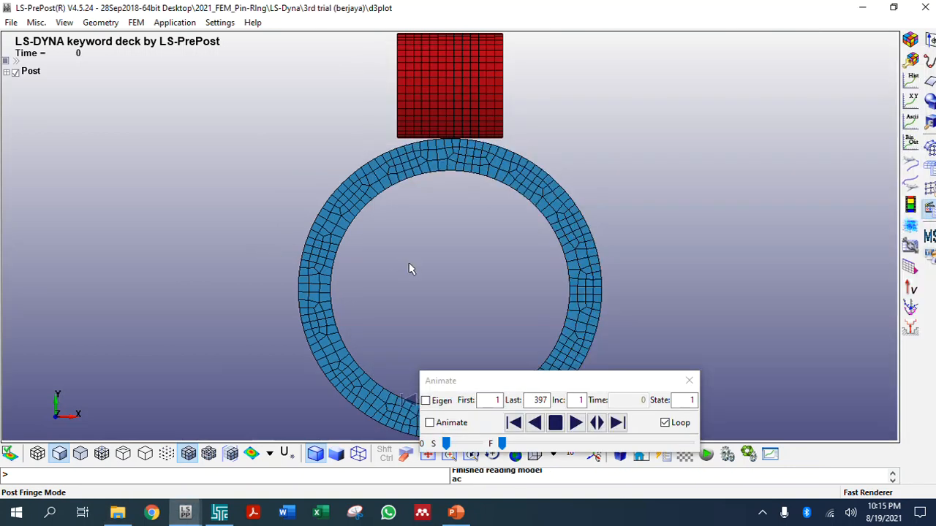
Step: Play the result animation forward and set its state increment to 5 while viewing the contact between block and ring
{"action": "left_click", "coordinate": [576, 423]}
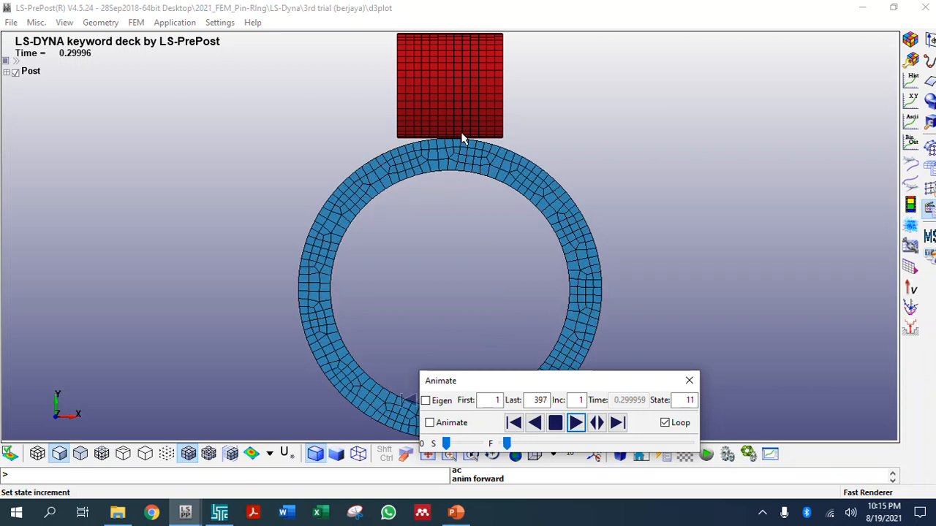
{"action": "scroll", "coordinate": [458, 126], "scroll_direction": "up", "scroll_amount": 3}
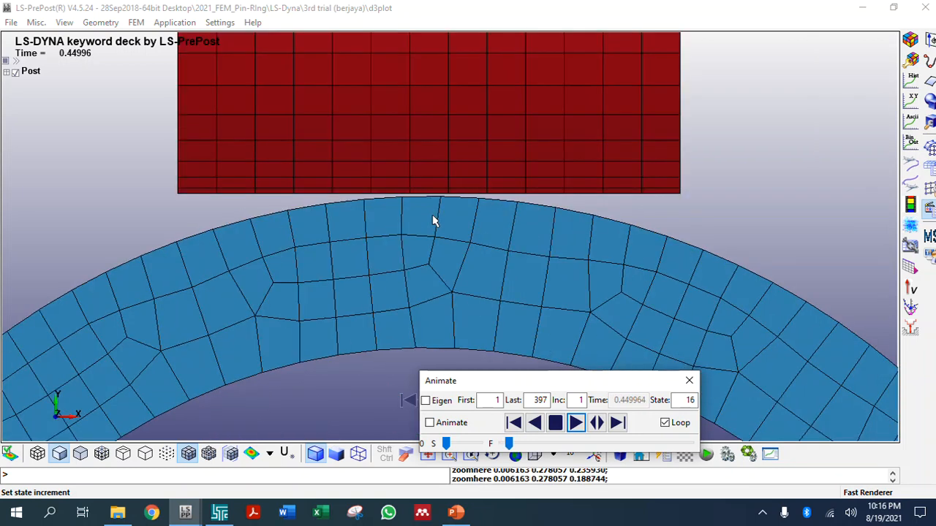
{"action": "double_click", "coordinate": [578, 401]}
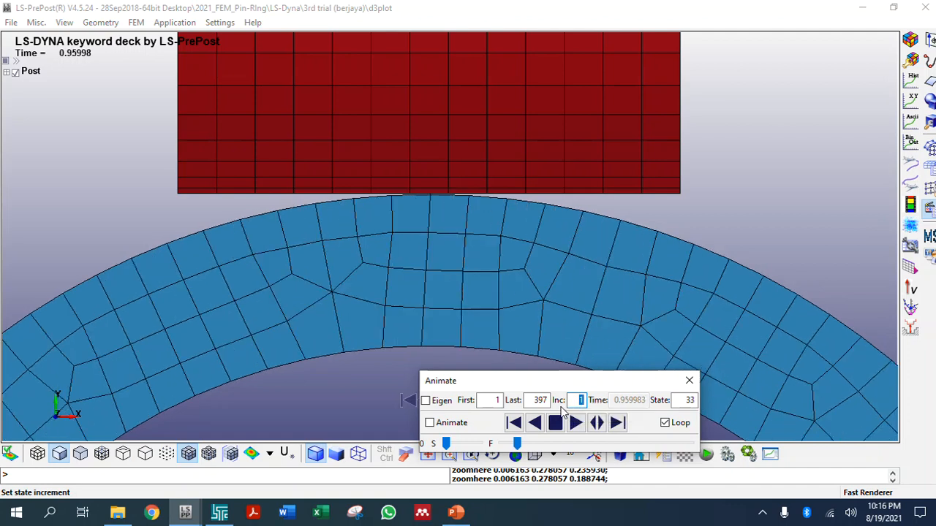
{"action": "type", "text": "5"}
{"action": "key", "text": "Return"}
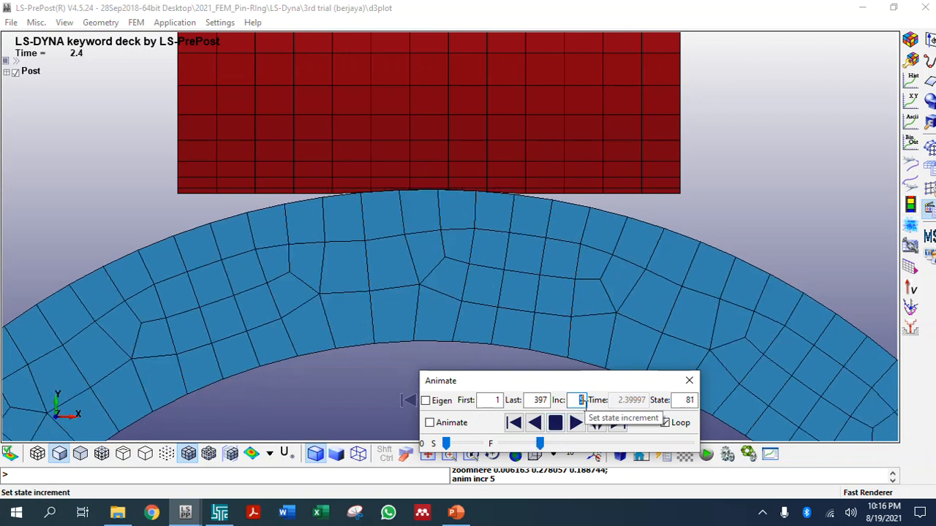
Step: Raise the animation state increment to 10 and watch the ring rotate against the block
{"action": "type", "text": "10"}
{"action": "key", "text": "Return"}
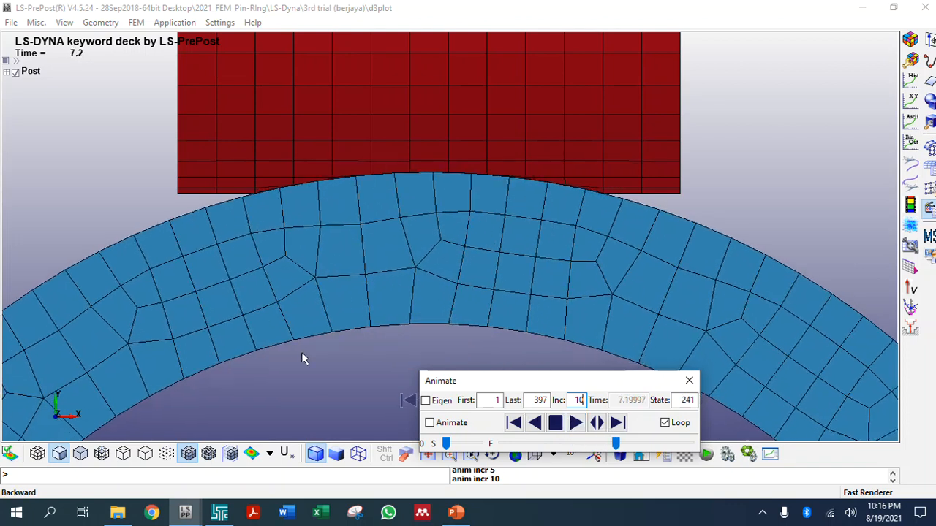
{"action": "scroll", "coordinate": [384, 236], "scroll_direction": "down", "scroll_amount": 5}
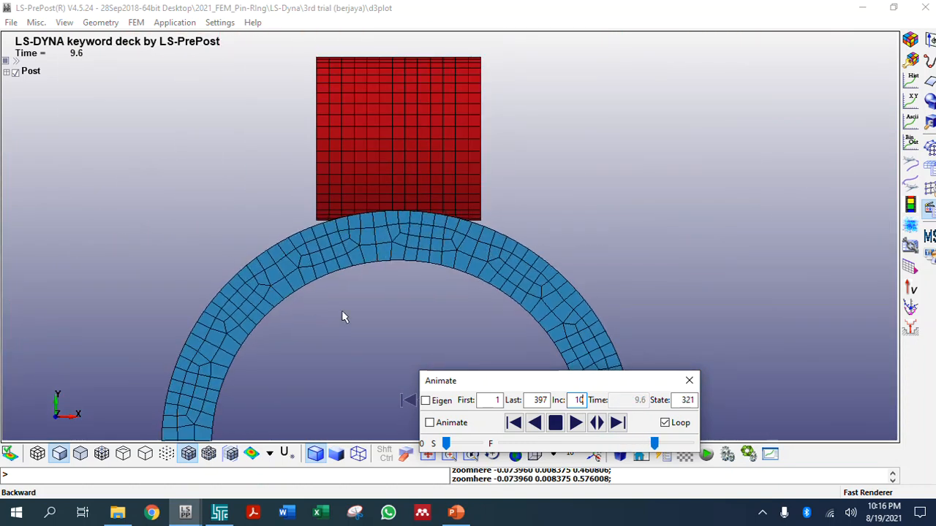
{"action": "scroll", "coordinate": [342, 311], "scroll_direction": "up", "scroll_amount": 2}
{"action": "scroll", "coordinate": [343, 312], "scroll_direction": "down", "scroll_amount": 3}
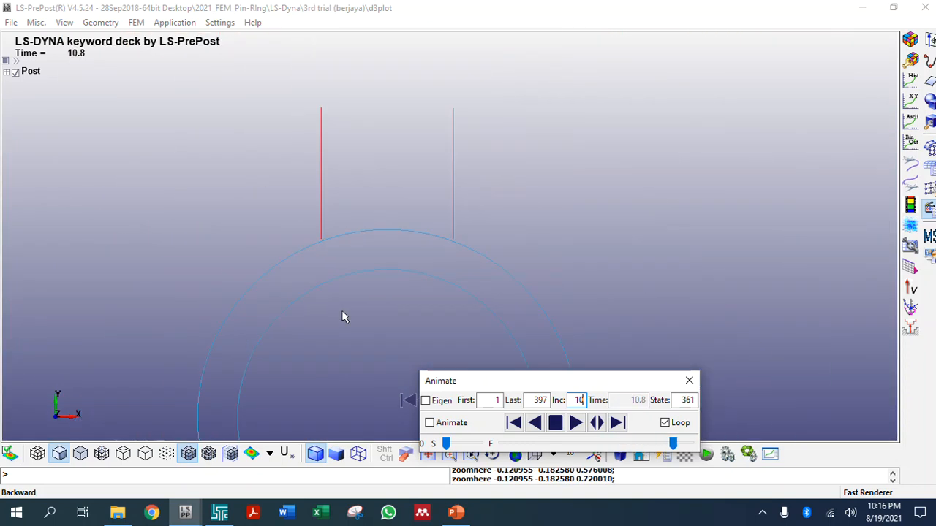
{"action": "scroll", "coordinate": [342, 310], "scroll_direction": "down", "scroll_amount": 4}
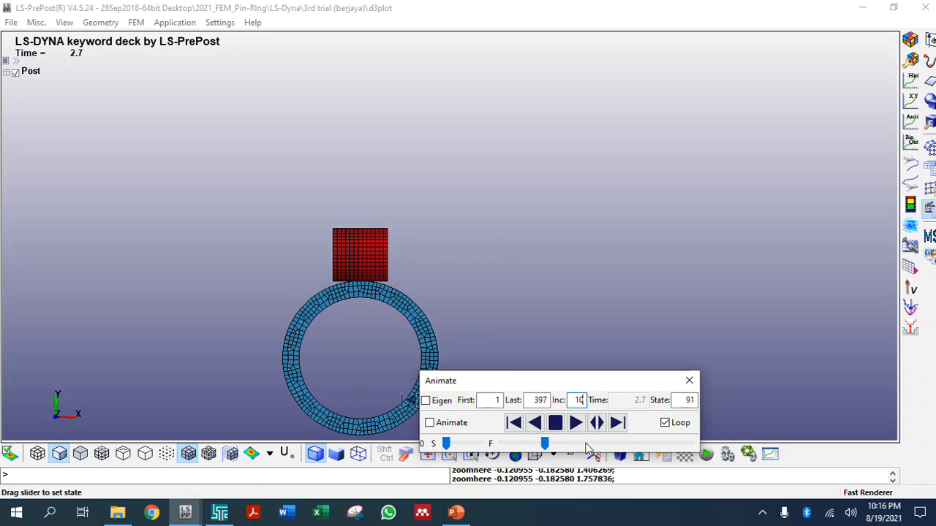
Step: Set the animation state increment to 5 and stop the playback at state 171
{"action": "double_click", "coordinate": [579, 400]}
{"action": "type", "text": "5"}
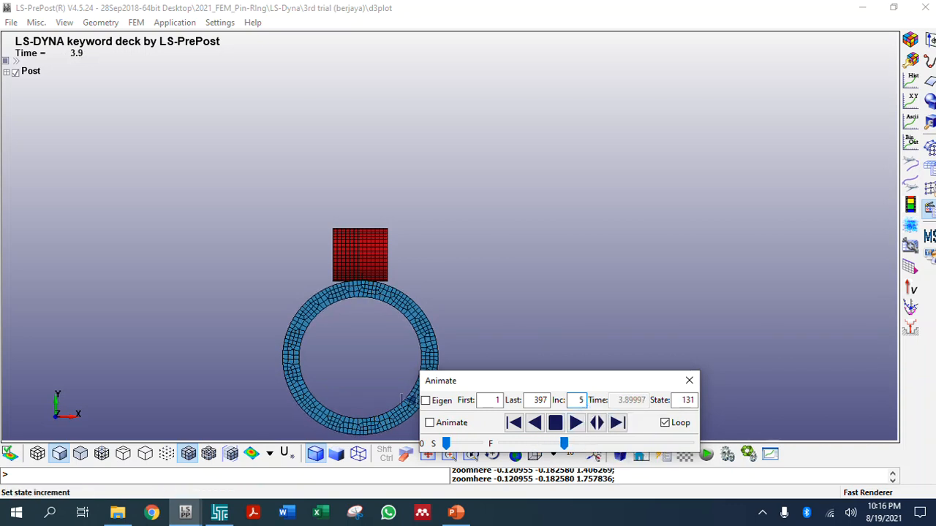
{"action": "key", "text": "Return"}
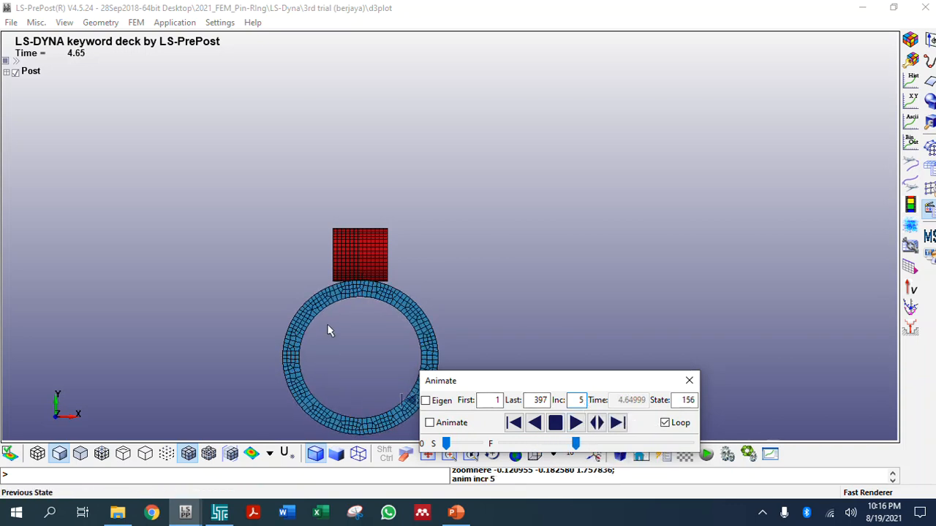
{"action": "scroll", "coordinate": [422, 273], "scroll_direction": "up", "scroll_amount": 2}
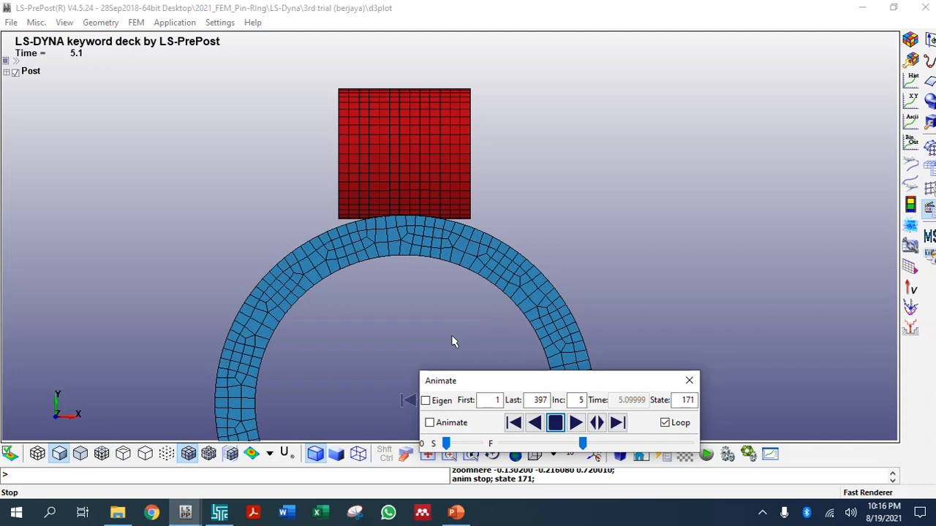
{"action": "left_click", "coordinate": [408, 272]}
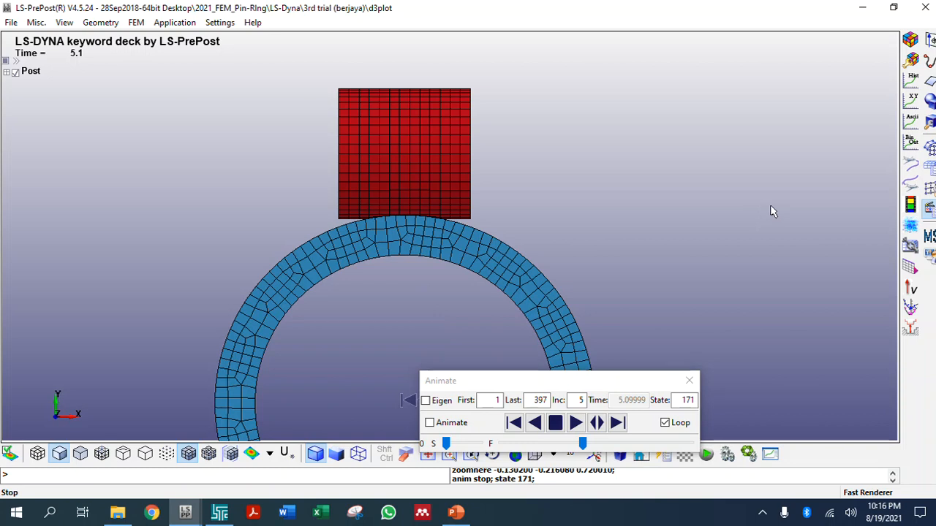
Step: Display fringe contours of y-stress and of Von Mises stress on the block-on-ring model
{"action": "left_click", "coordinate": [910, 41]}
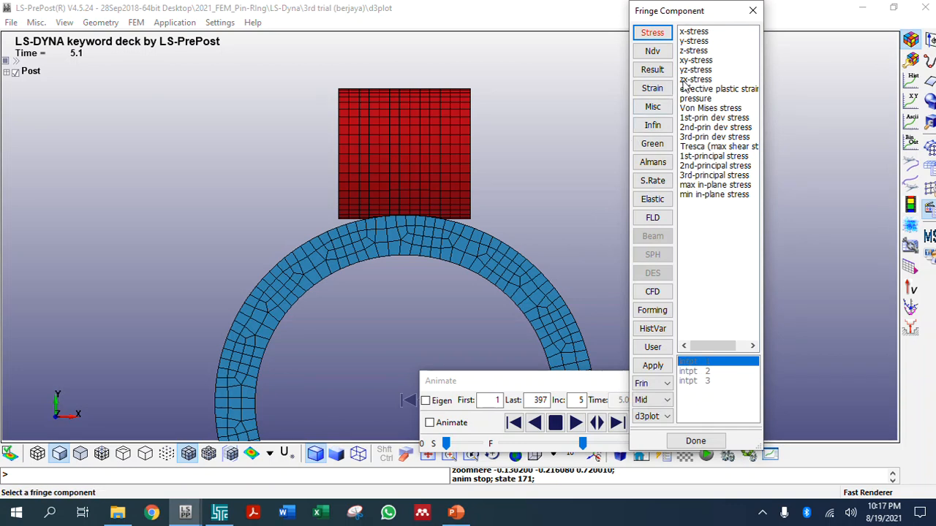
{"action": "left_click", "coordinate": [694, 41]}
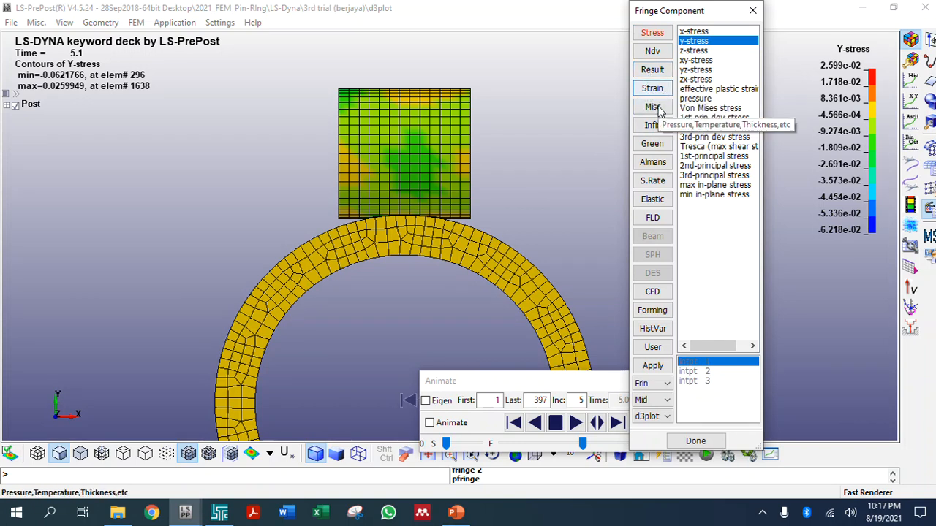
{"action": "left_click", "coordinate": [710, 108]}
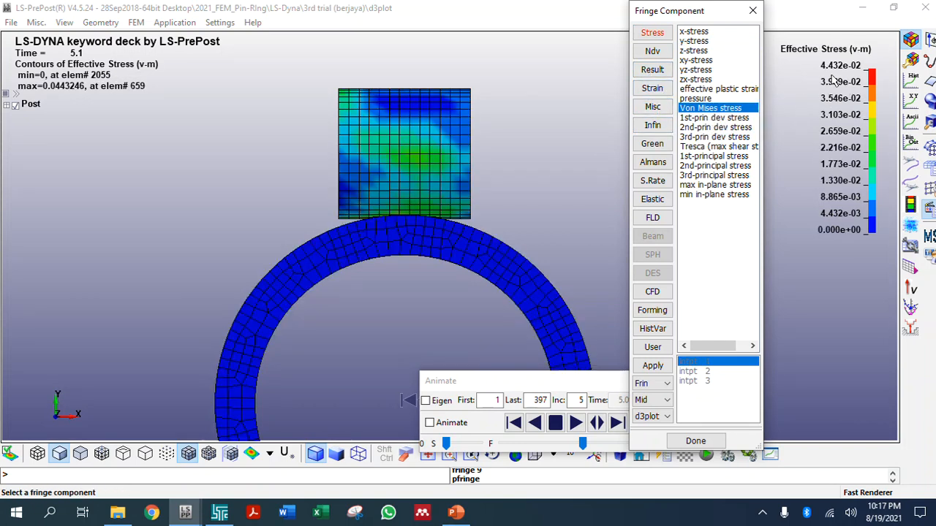
Step: Look at the available strain components and display the temperature contours of the whole model
{"action": "left_click", "coordinate": [654, 89]}
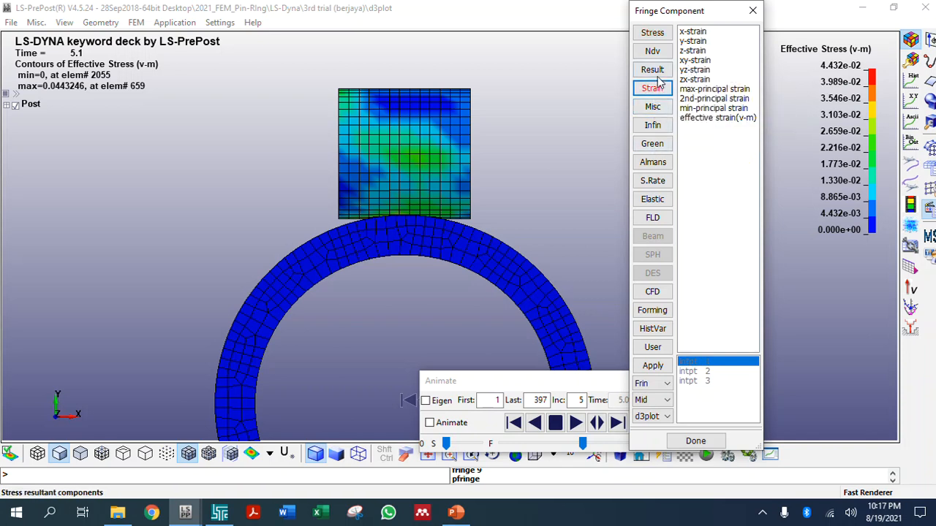
{"action": "left_click", "coordinate": [652, 107]}
{"action": "left_click", "coordinate": [702, 41]}
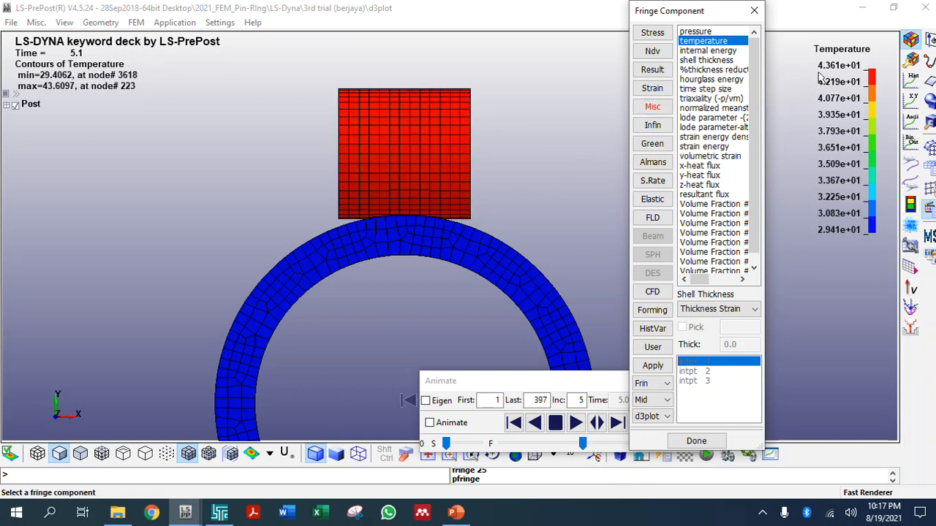
Step: Look at the stress resultant components, and display the y-displacement and y-velocity contours
{"action": "left_click", "coordinate": [658, 72]}
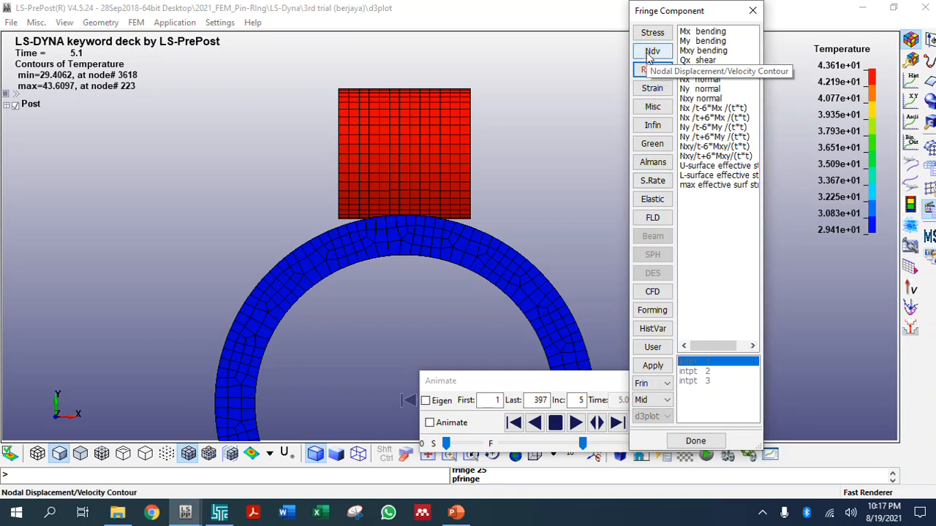
{"action": "left_click", "coordinate": [648, 59]}
{"action": "left_click", "coordinate": [702, 40]}
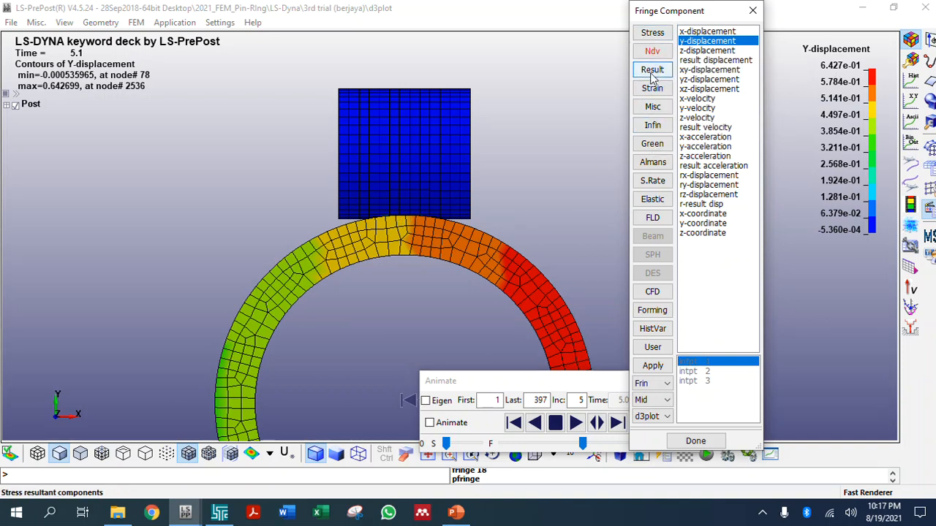
{"action": "left_click", "coordinate": [698, 108]}
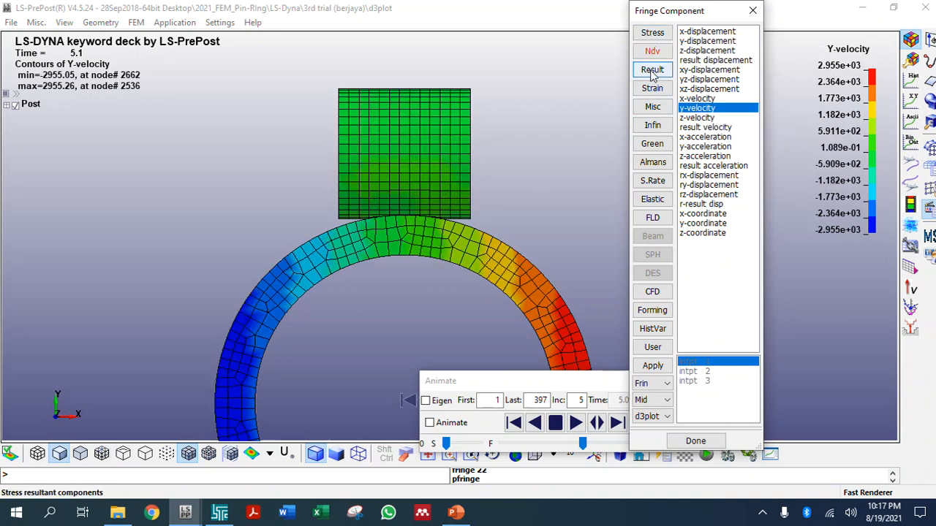
Step: Display the temperature contours in the left view with the Ring part hidden, leaving only the Pin
{"action": "left_click", "coordinate": [652, 107]}
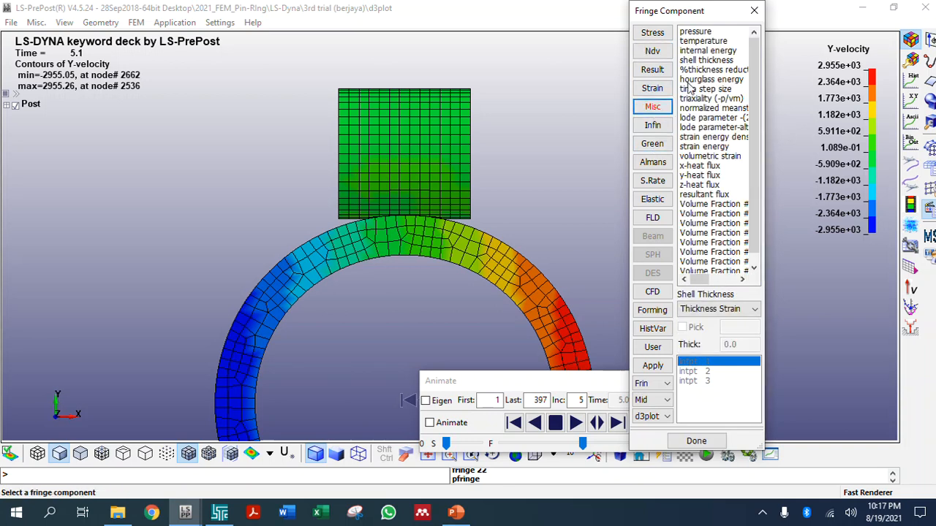
{"action": "left_click", "coordinate": [695, 41]}
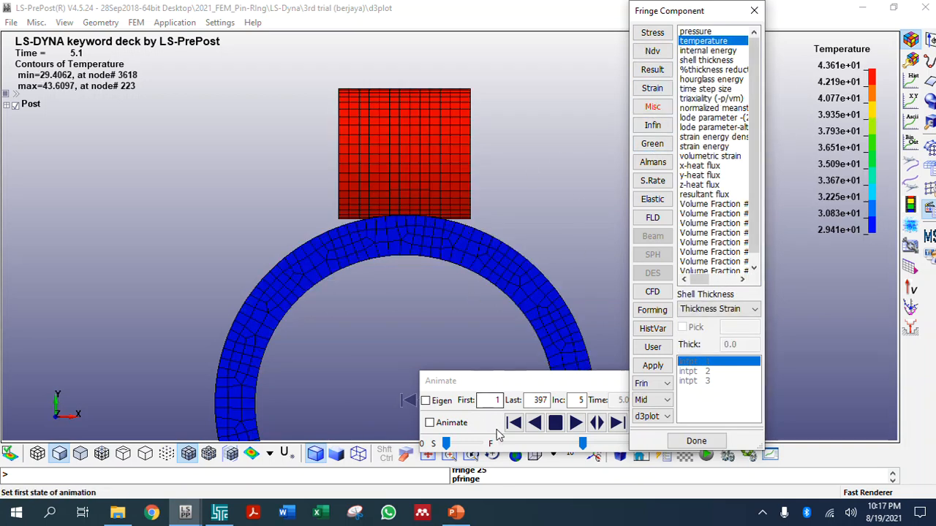
{"action": "left_click", "coordinate": [553, 456]}
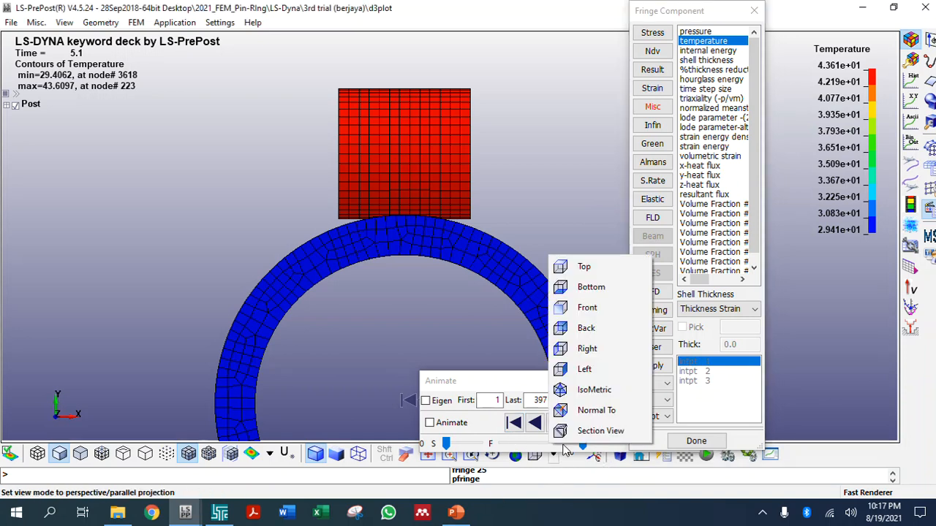
{"action": "left_click", "coordinate": [574, 367]}
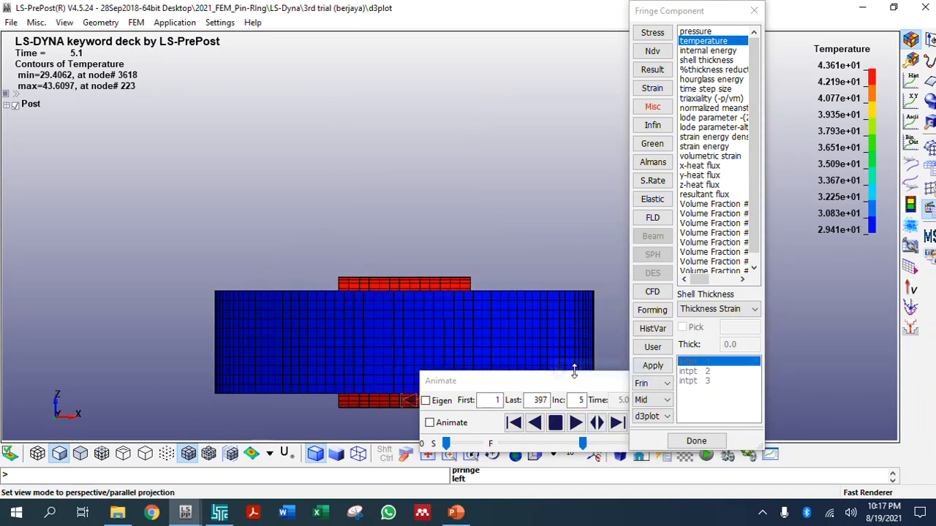
{"action": "left_click", "coordinate": [7, 106]}
{"action": "left_click", "coordinate": [15, 129]}
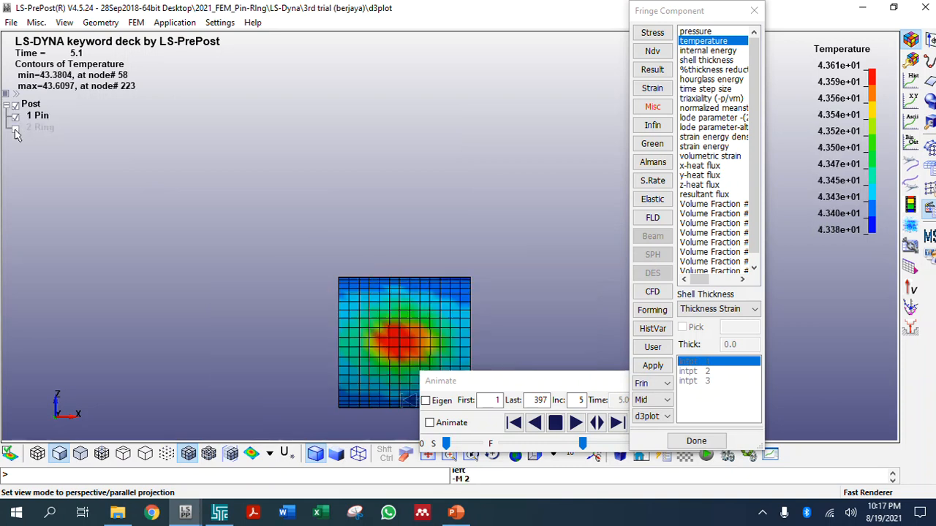
Step: Move the Animate dialog aside and show the pin's temperature contours at state 250 and at state 200
{"action": "scroll", "coordinate": [313, 403], "scroll_direction": "down", "scroll_amount": 2}
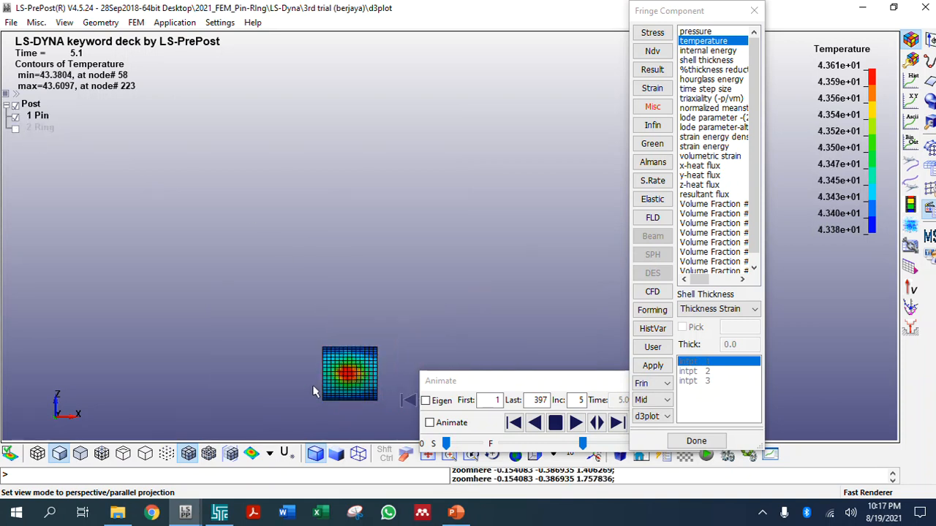
{"action": "scroll", "coordinate": [329, 425], "scroll_direction": "up", "scroll_amount": 5}
{"action": "left_click_drag", "start_coordinate": [530, 384], "coordinate": [379, 386]}
{"action": "left_click_drag", "start_coordinate": [430, 448], "coordinate": [469, 448]}
{"action": "left_click", "coordinate": [513, 426]}
{"action": "double_click", "coordinate": [536, 404]}
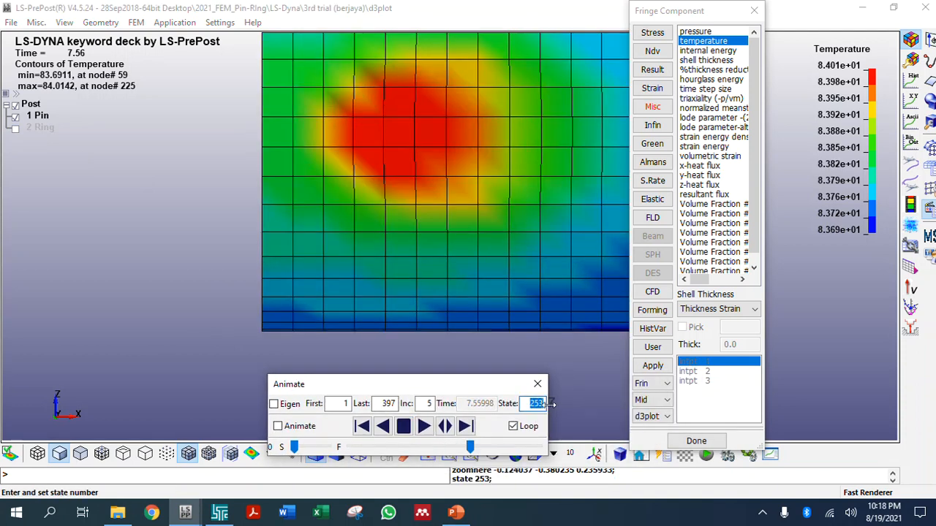
{"action": "type", "text": "250"}
{"action": "key", "text": "Return"}
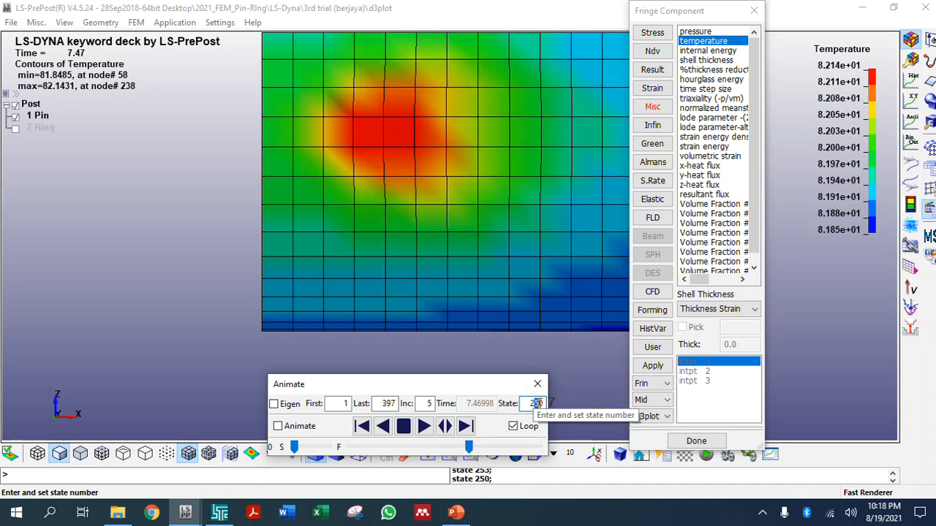
{"action": "key", "text": "Return"}
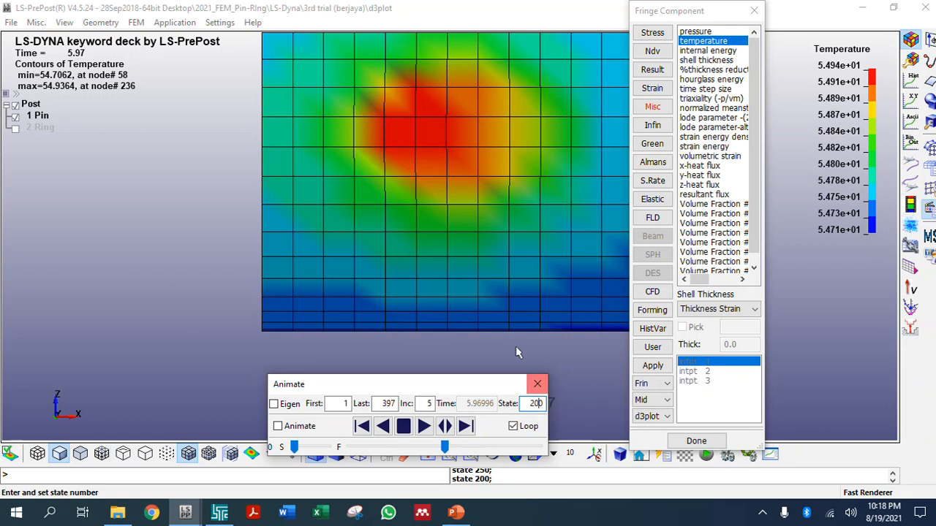
Step: Move the Fringe Component dialog clear of the pin and examine the pin's temperature distribution
{"action": "scroll", "coordinate": [497, 340], "scroll_direction": "down", "scroll_amount": 3}
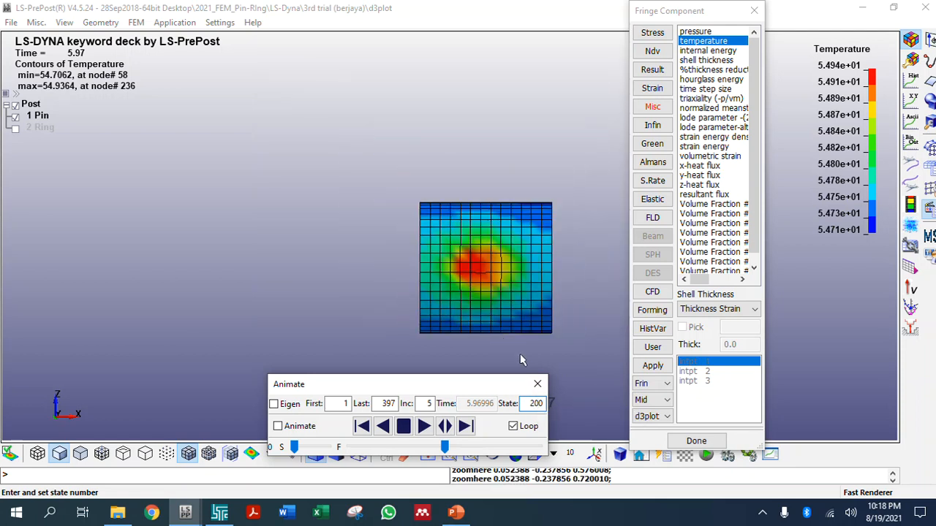
{"action": "scroll", "coordinate": [523, 359], "scroll_direction": "up", "scroll_amount": 1}
{"action": "left_click_drag", "start_coordinate": [724, 17], "coordinate": [205, 102]}
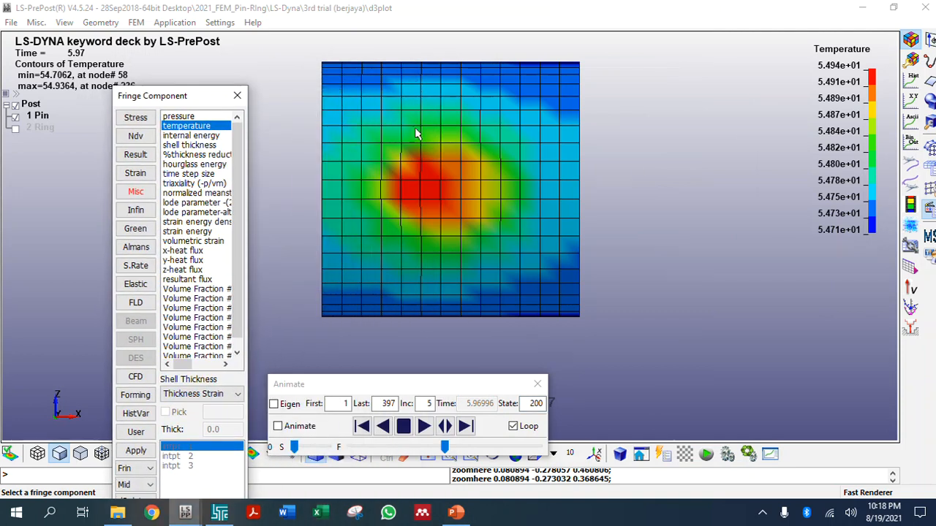
{"action": "scroll", "coordinate": [415, 134], "scroll_direction": "down", "scroll_amount": 3}
{"action": "scroll", "coordinate": [388, 326], "scroll_direction": "up", "scroll_amount": 2}
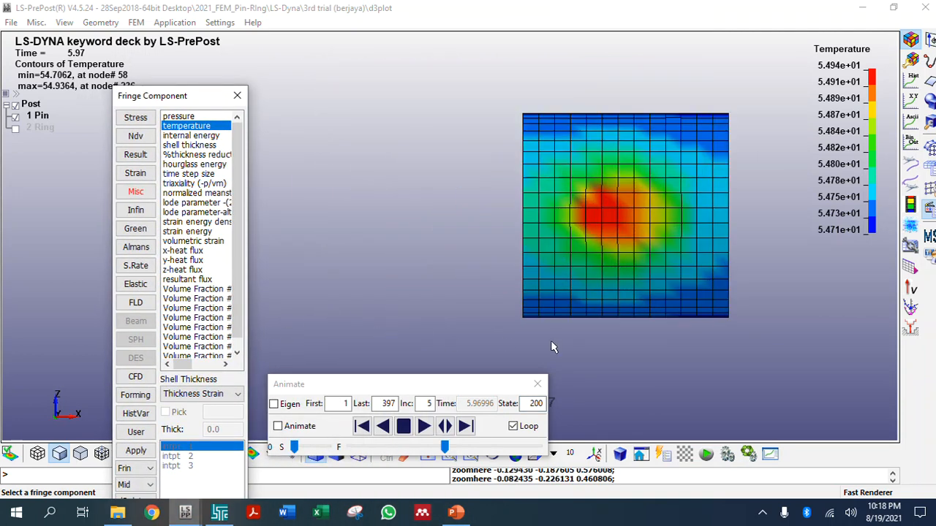
{"action": "scroll", "coordinate": [552, 347], "scroll_direction": "up", "scroll_amount": 1}
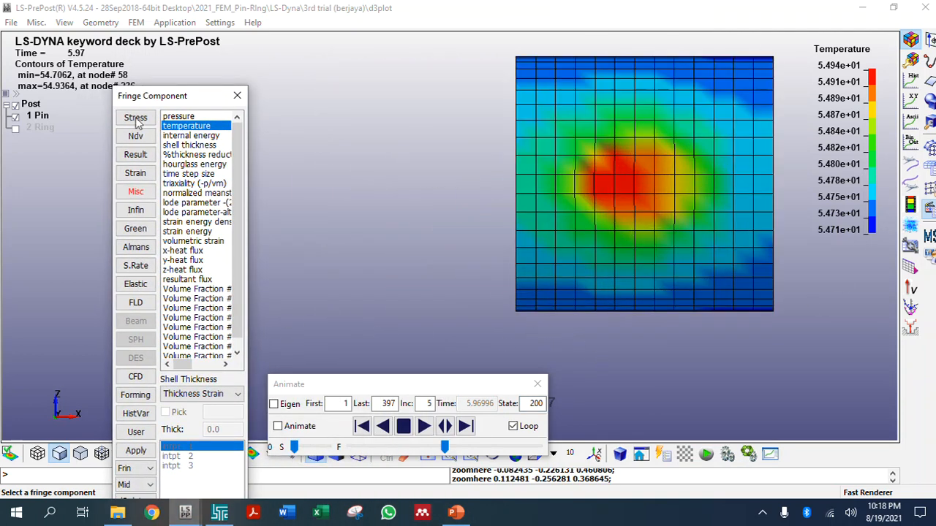
Step: Set the background of the model view to Plain
{"action": "double_click", "coordinate": [536, 403]}
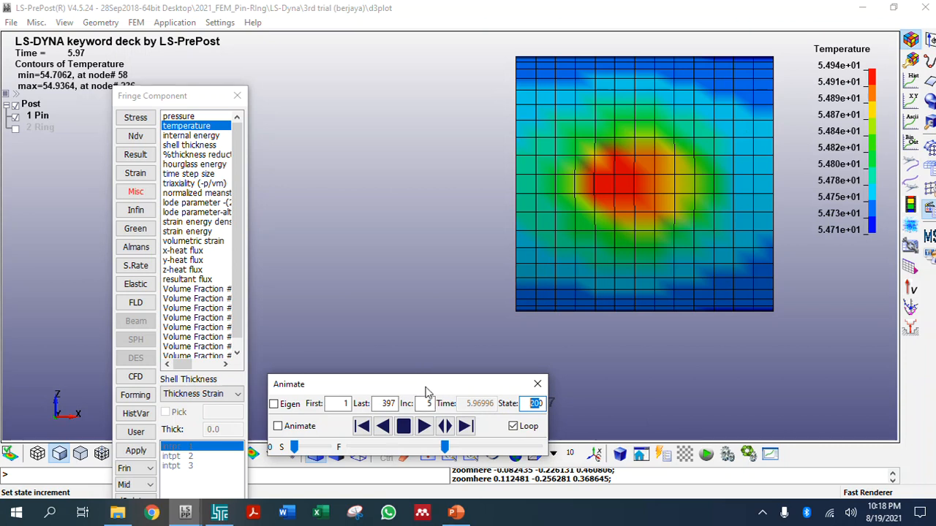
{"action": "left_click", "coordinate": [65, 23]}
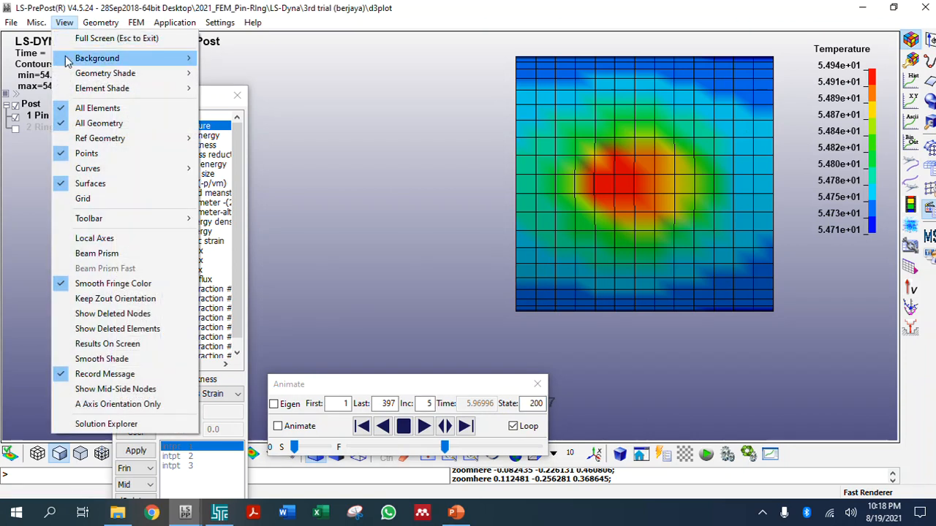
{"action": "mouse_move", "coordinate": [67, 58]}
{"action": "left_click", "coordinate": [213, 59]}
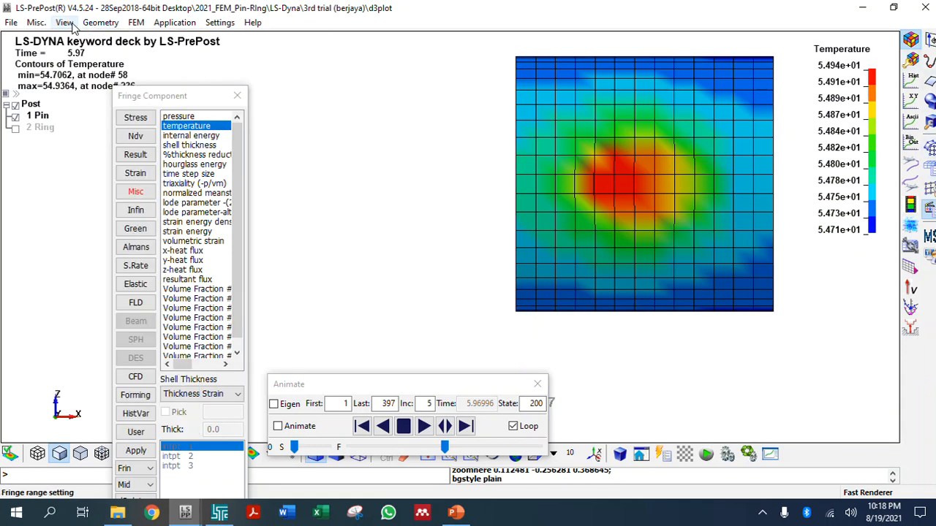
Step: Capture the pin's temperature contour plot together with its legend in Snipping Tool and copy the snip
{"action": "left_click", "coordinate": [361, 520]}
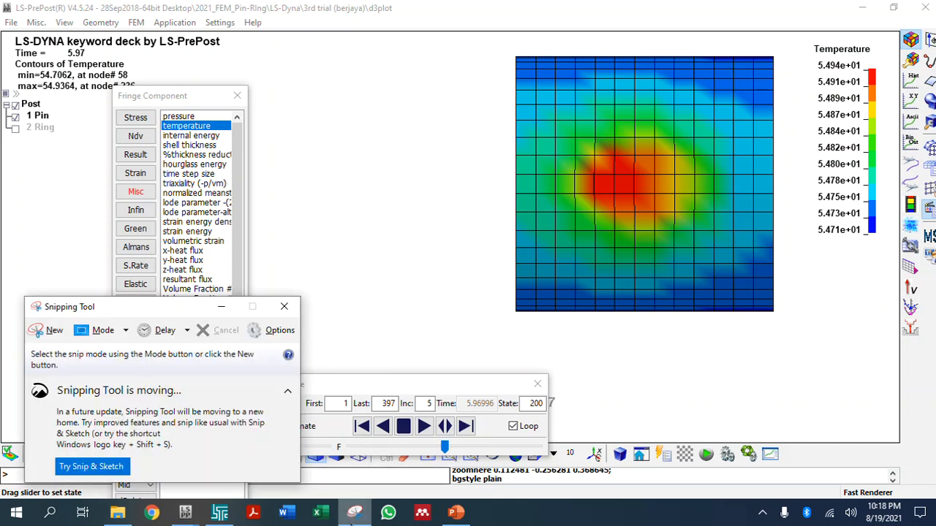
{"action": "left_click", "coordinate": [54, 332]}
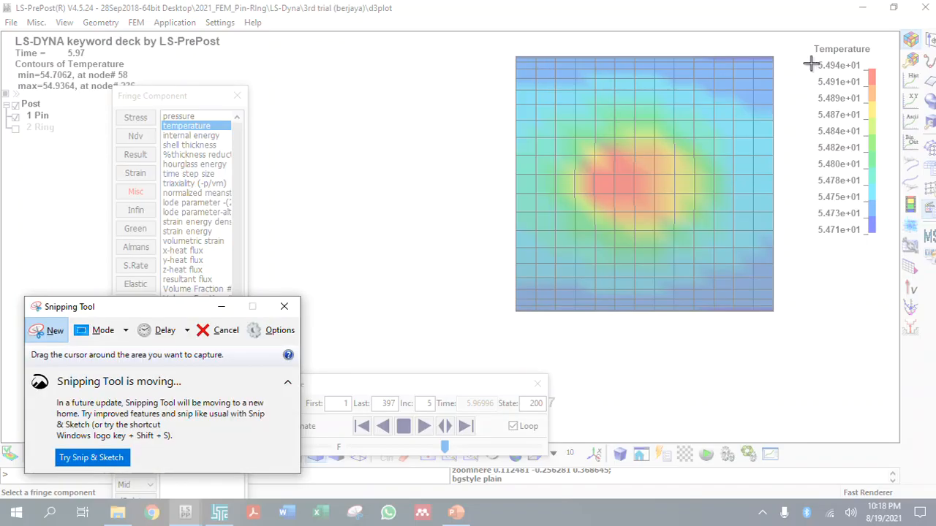
{"action": "left_click_drag", "start_coordinate": [883, 45], "coordinate": [509, 318]}
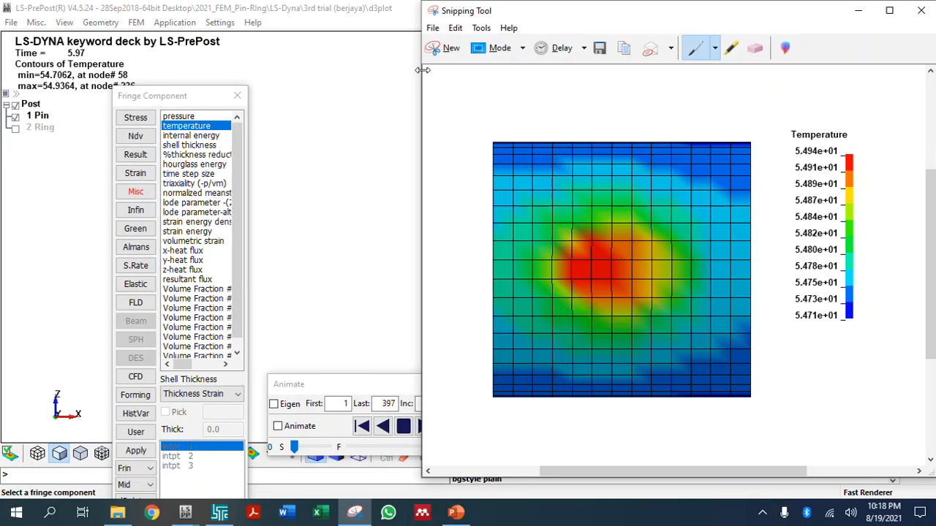
{"action": "right_click", "coordinate": [624, 204]}
{"action": "left_click", "coordinate": [588, 229]}
Step: Switch to PowerPoint, paste the temperature snip on the Results slide and scale it to about 3.38 by 4.6 inches in the upper-left area
{"action": "left_click", "coordinate": [454, 515]}
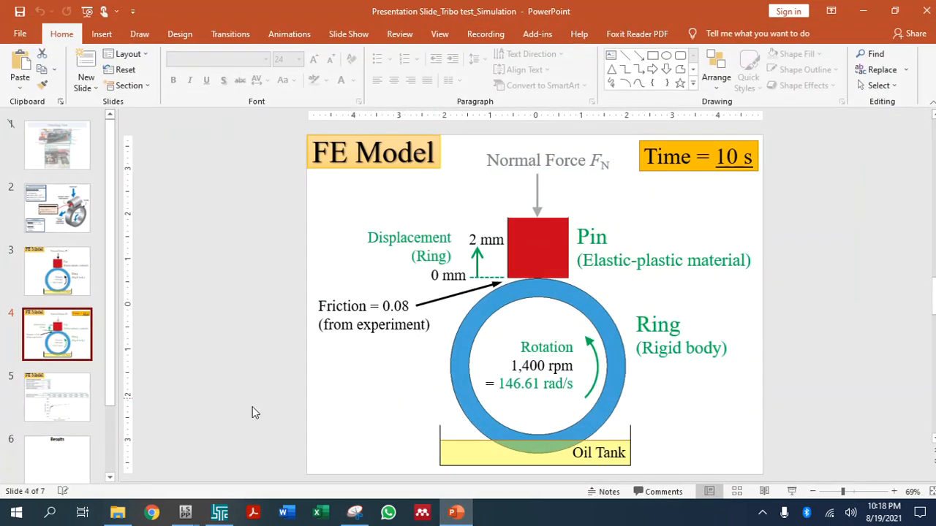
{"action": "left_click", "coordinate": [61, 471]}
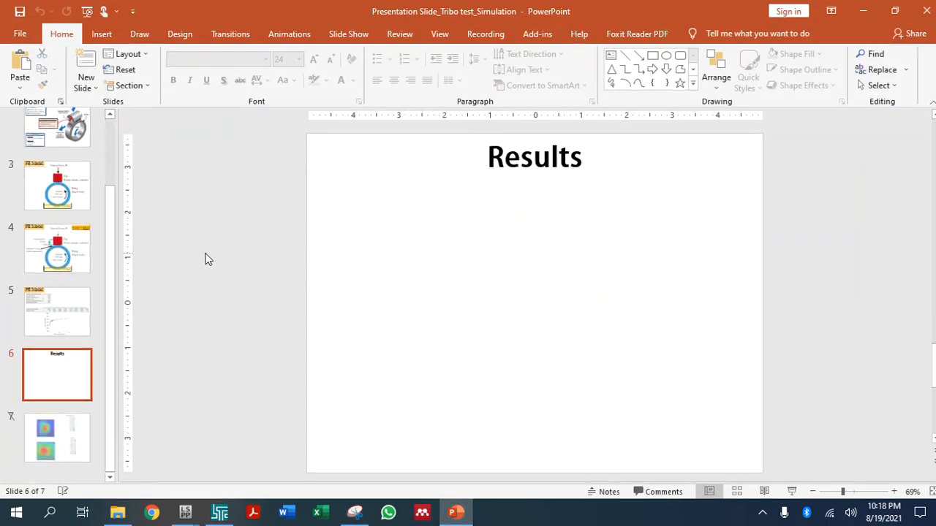
{"action": "key", "text": "ctrl+v"}
{"action": "left_click_drag", "start_coordinate": [537, 313], "coordinate": [460, 278]}
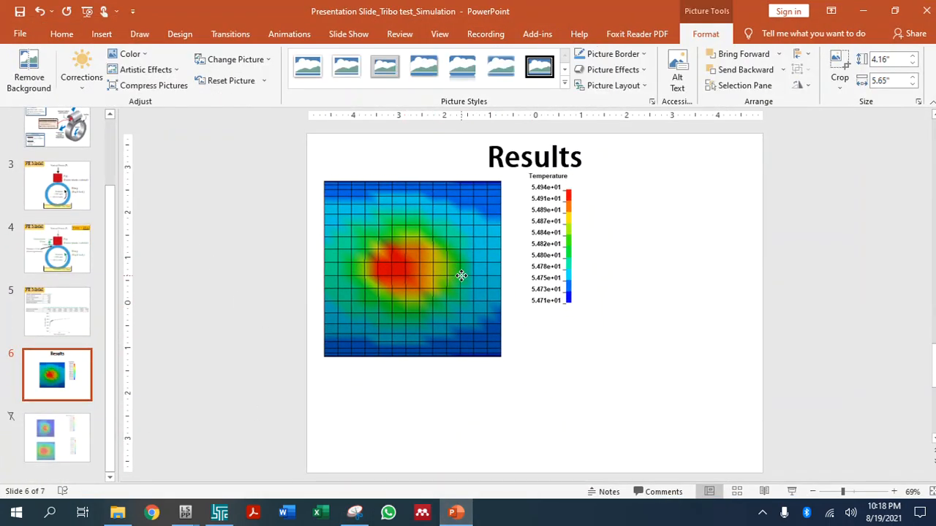
{"action": "left_click_drag", "start_coordinate": [576, 362], "coordinate": [528, 311]}
{"action": "left_click_drag", "start_coordinate": [501, 280], "coordinate": [499, 286]}
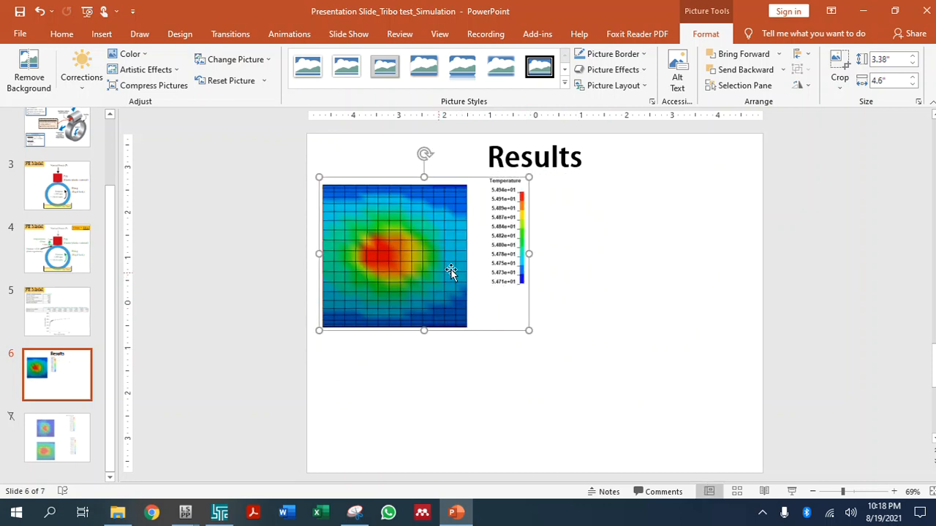
Step: Switch back to the LS-PrePost window that shows the pin's temperature contours
{"action": "key", "text": "alt+Tab"}
{"action": "key", "text": "alt+Tab"}
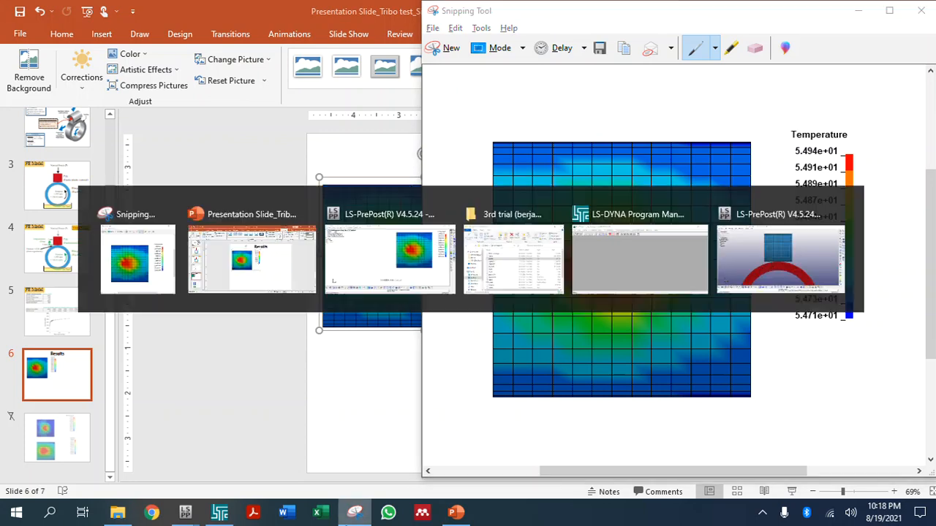
{"action": "mouse_move", "coordinate": [185, 512]}
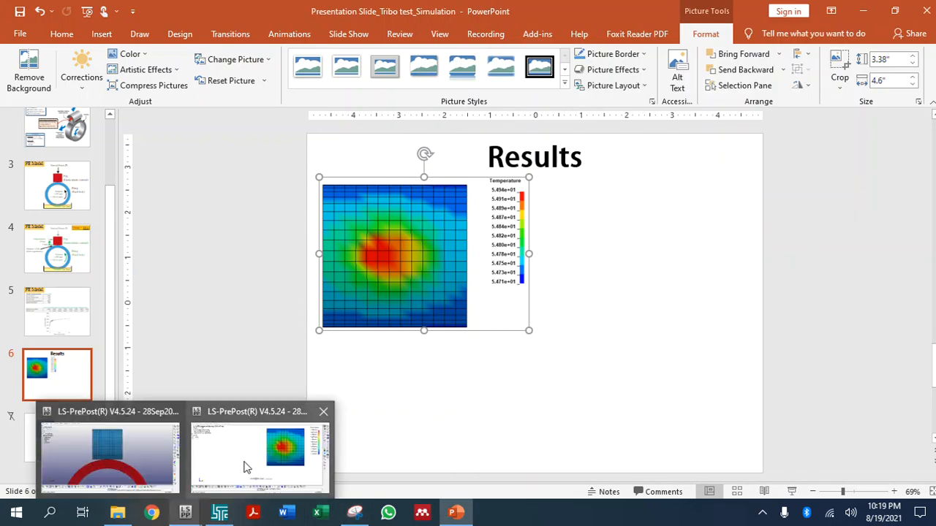
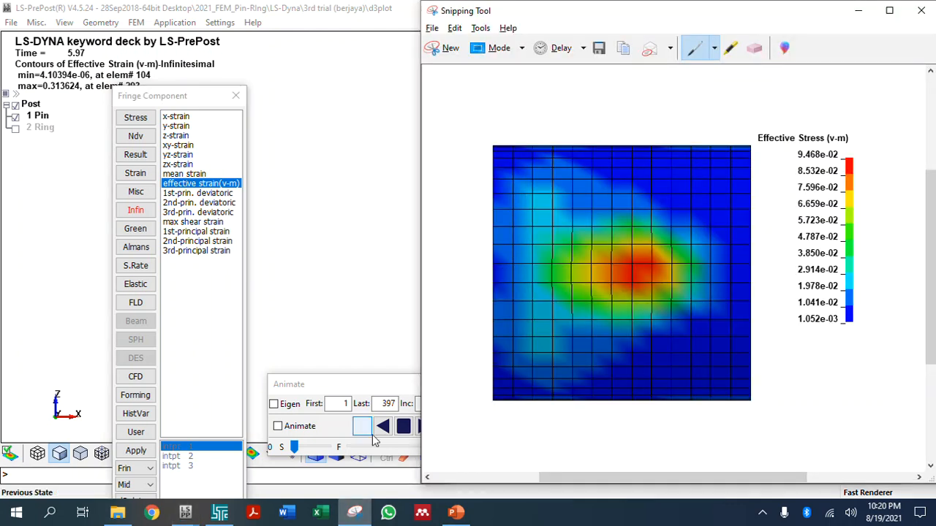
Step: Take a new snip of the pin's effective strain contour plot with its legend and copy it
{"action": "left_click", "coordinate": [447, 46]}
{"action": "left_click_drag", "start_coordinate": [877, 41], "coordinate": [514, 317]}
{"action": "right_click", "coordinate": [493, 227]}
{"action": "left_click", "coordinate": [543, 253]}
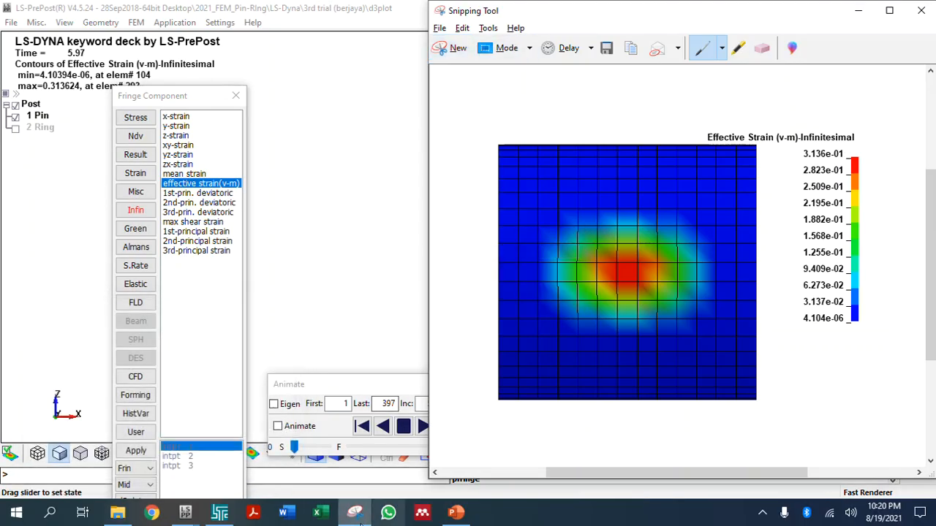
Step: Paste the effective strain snip on the Results slide, scale it to about 2.68 by 3.56 inches and place it below the temperature picture
{"action": "left_click", "coordinate": [455, 513]}
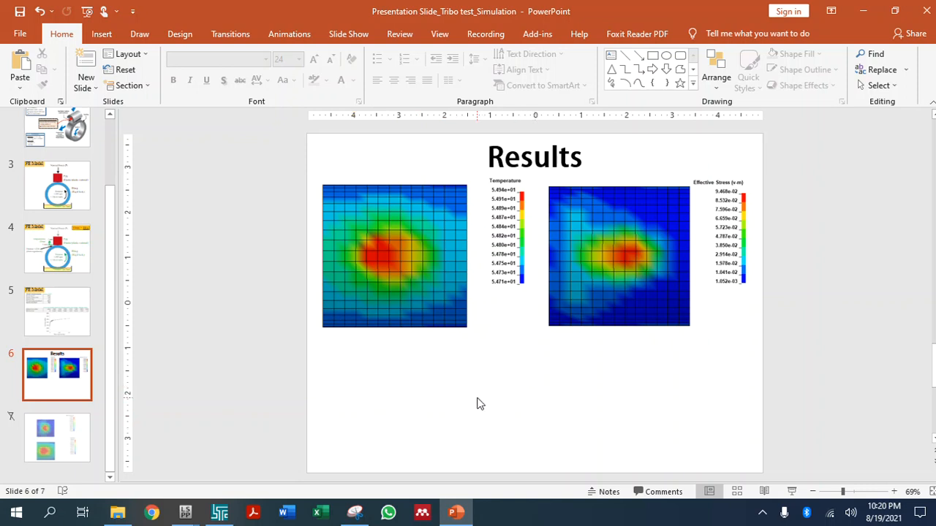
{"action": "key", "text": "ctrl+v"}
{"action": "left_click_drag", "start_coordinate": [661, 397], "coordinate": [567, 329]}
{"action": "left_click_drag", "start_coordinate": [484, 287], "coordinate": [395, 406]}
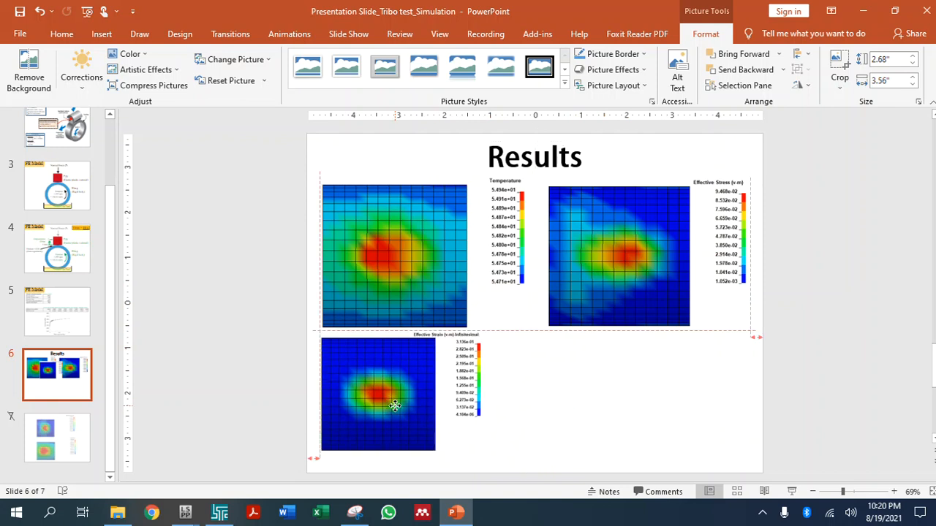
Step: Shrink the temperature and effective stress pictures slightly, then move the strain picture up and enlarge it to about 3.03 by 4.02 inches
{"action": "left_click", "coordinate": [437, 267]}
{"action": "left_click_drag", "start_coordinate": [526, 324], "coordinate": [500, 308]}
{"action": "left_click", "coordinate": [568, 310]}
{"action": "left_click_drag", "start_coordinate": [544, 331], "coordinate": [565, 315]}
{"action": "left_click_drag", "start_coordinate": [442, 398], "coordinate": [445, 385]}
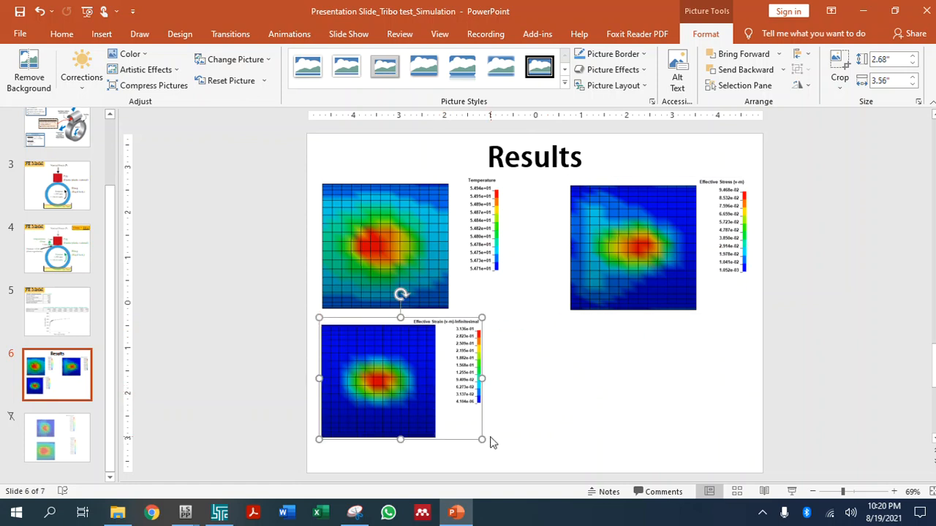
{"action": "left_click_drag", "start_coordinate": [484, 439], "coordinate": [502, 454]}
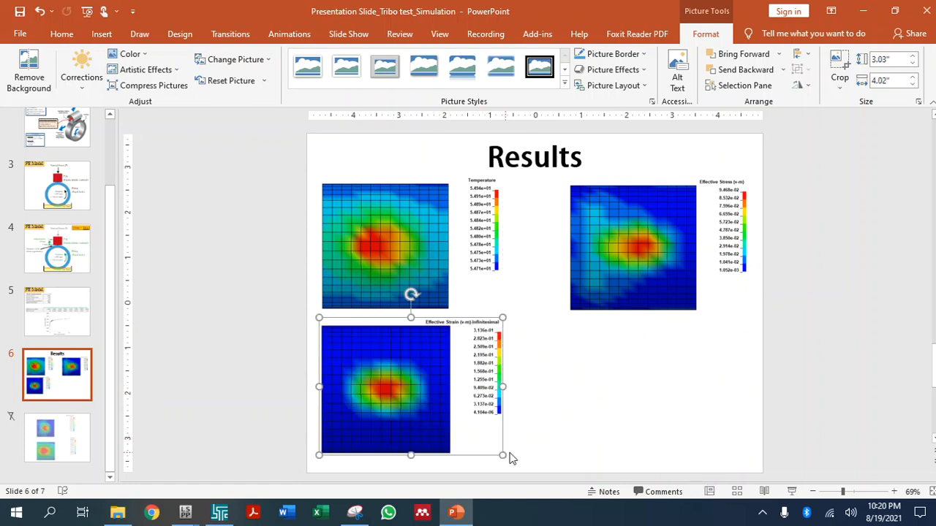
{"action": "left_click", "coordinate": [553, 448]}
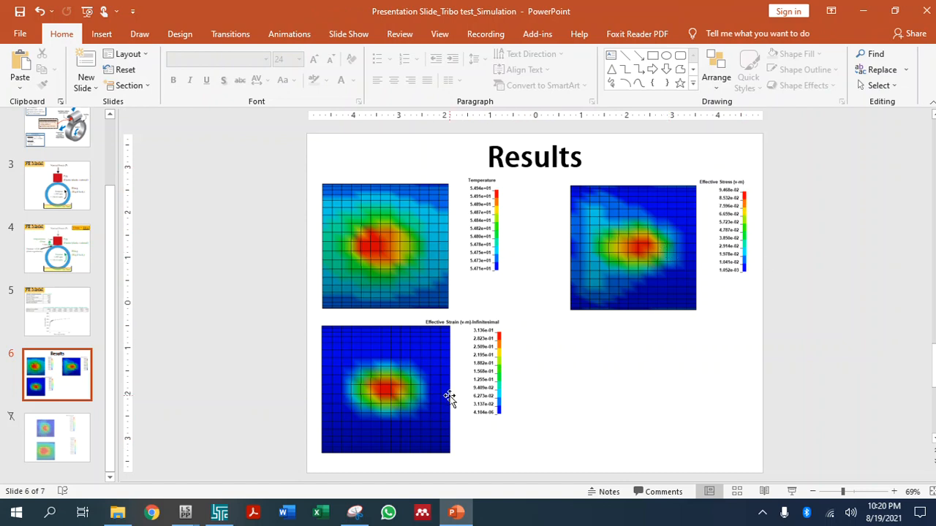
Step: Return to the LS-PrePost window with the d3plot results and set the view background to Fade
{"action": "key", "text": "alt+Tab"}
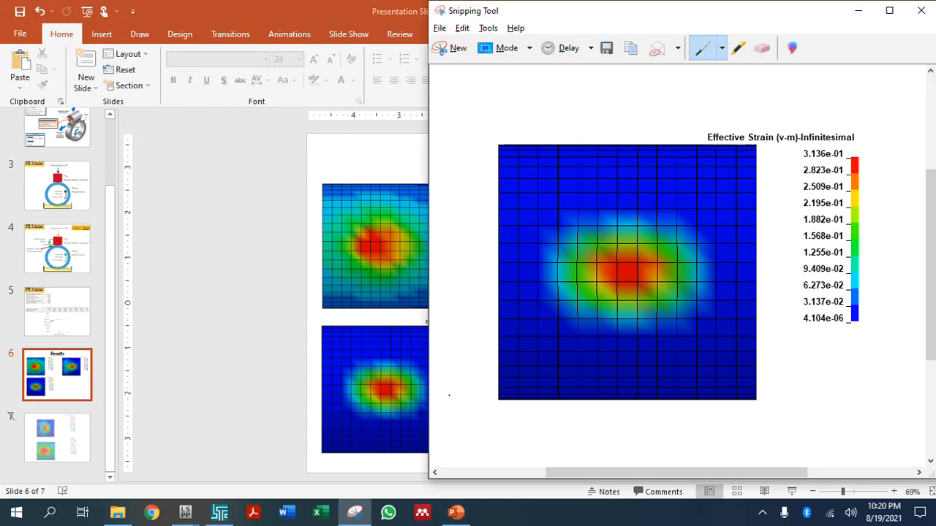
{"action": "key", "text": "alt+Tab"}
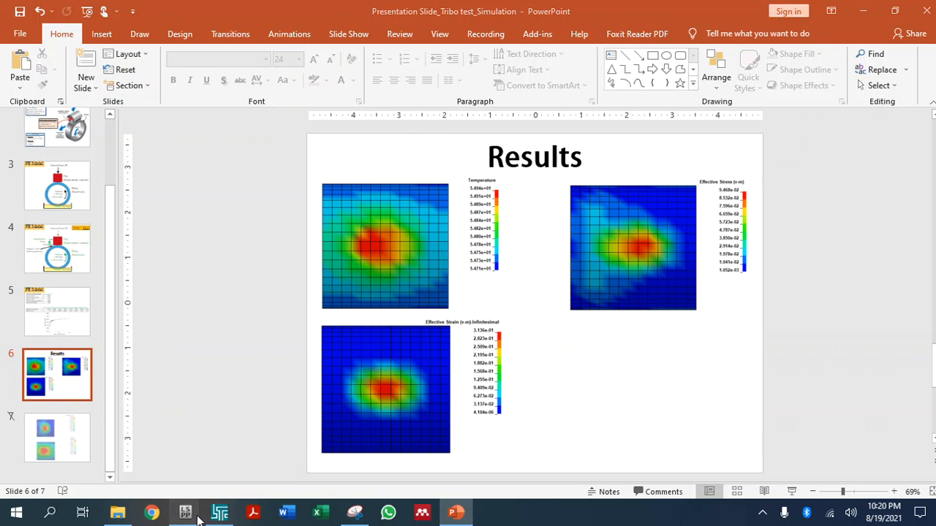
{"action": "mouse_move", "coordinate": [187, 514]}
{"action": "left_click", "coordinate": [278, 460]}
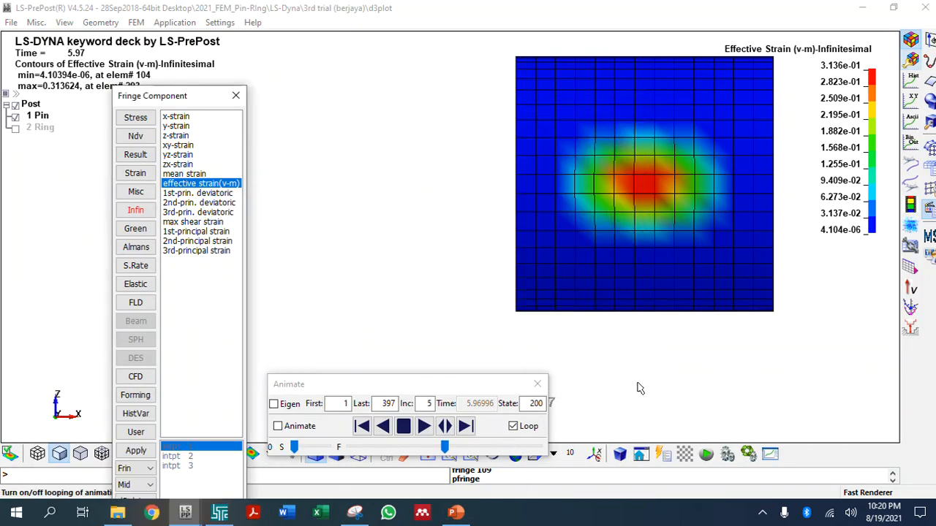
{"action": "left_click", "coordinate": [66, 23]}
{"action": "mouse_move", "coordinate": [175, 58]}
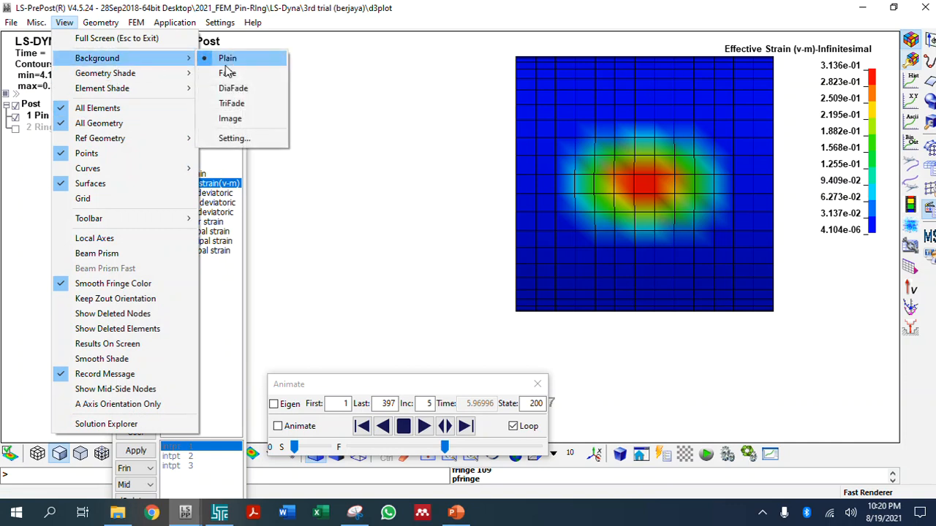
{"action": "left_click", "coordinate": [228, 74]}
Step: Move the Animate dialog aside and display the pin's Von Mises stress contours
{"action": "left_click_drag", "start_coordinate": [493, 393], "coordinate": [671, 408]}
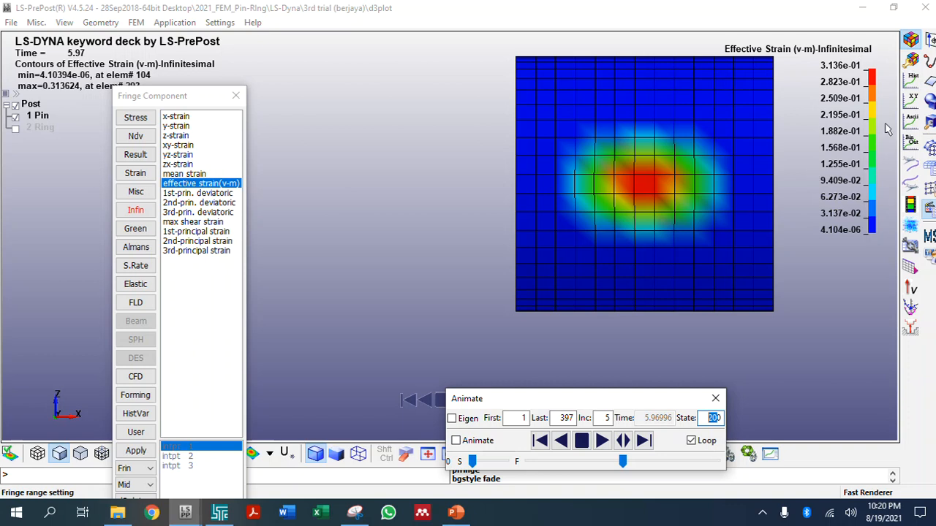
{"action": "left_click", "coordinate": [135, 117]}
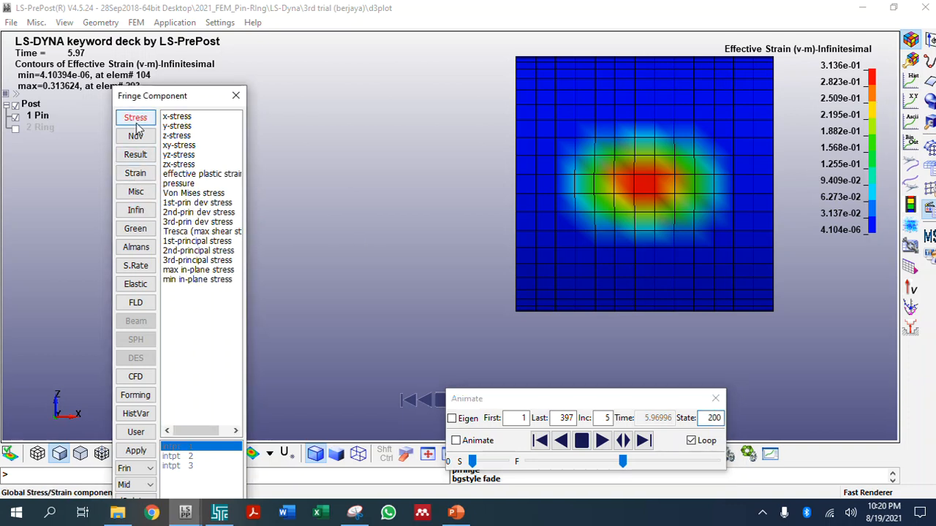
{"action": "left_click", "coordinate": [194, 193]}
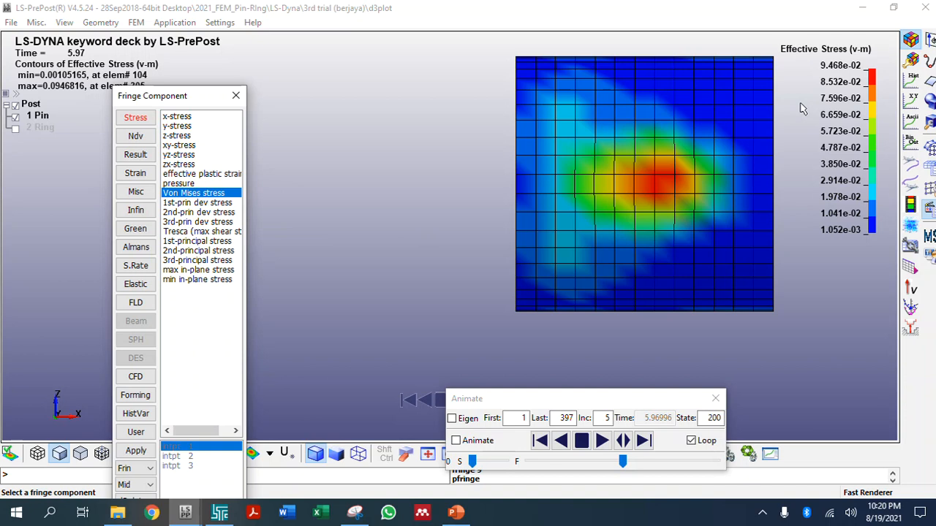
Step: Set the fringe range of the Von Mises stress contours to User and close the Fringe Range dialog
{"action": "left_click", "coordinate": [911, 61]}
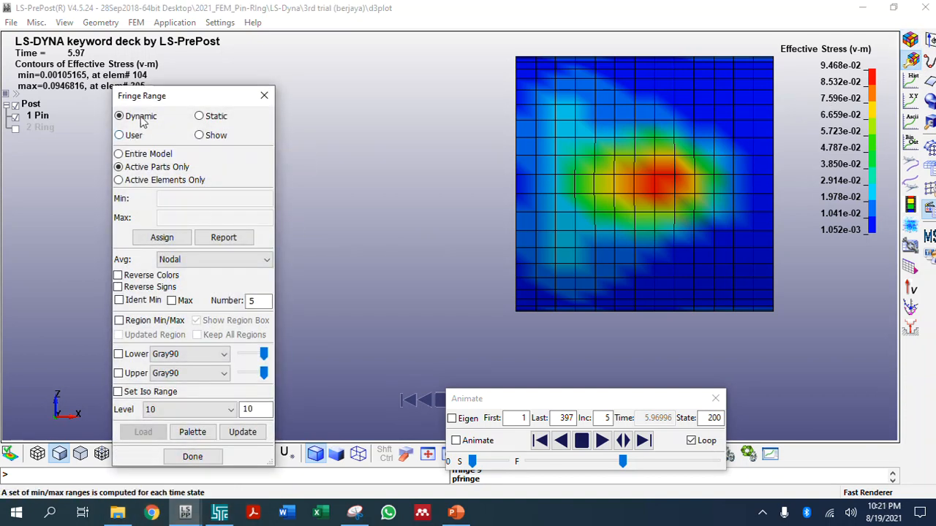
{"action": "left_click_drag", "start_coordinate": [146, 96], "coordinate": [224, 81]}
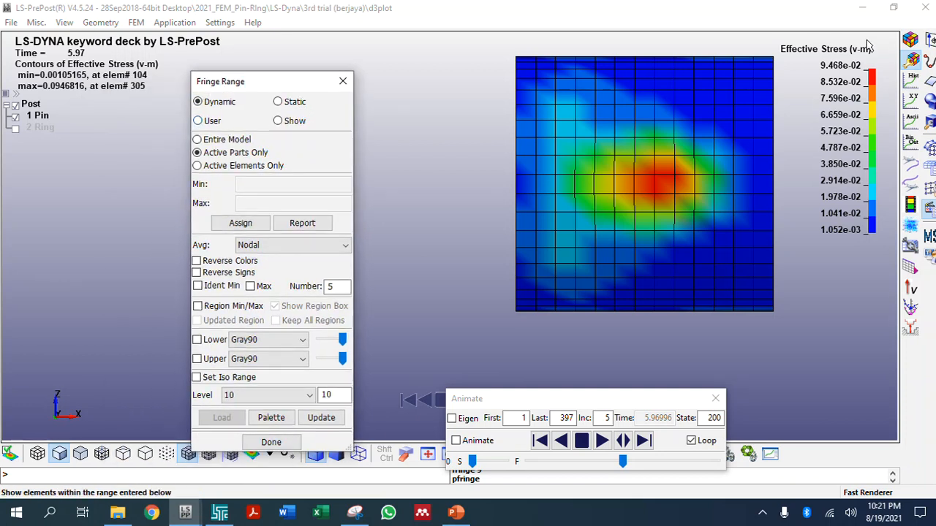
{"action": "left_click", "coordinate": [212, 121]}
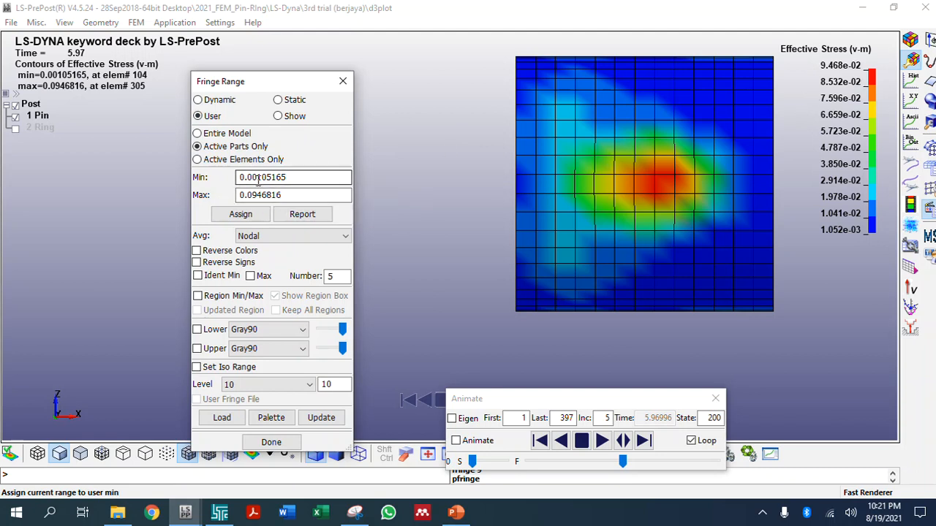
{"action": "left_click_drag", "start_coordinate": [257, 180], "coordinate": [349, 182]}
{"action": "left_click", "coordinate": [345, 83]}
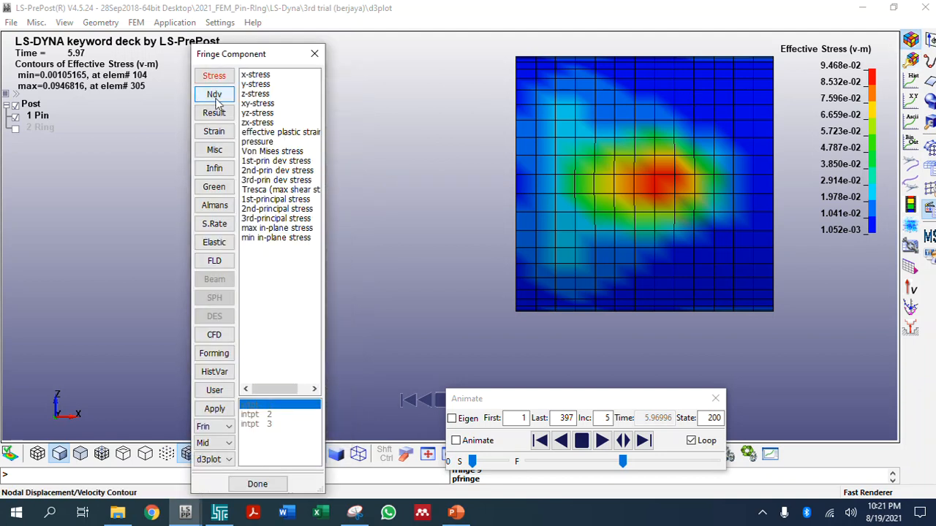
Step: Display the pin's temperature contours using the User fringe range, and check the range settings
{"action": "left_click", "coordinate": [214, 150]}
{"action": "left_click", "coordinate": [250, 85]}
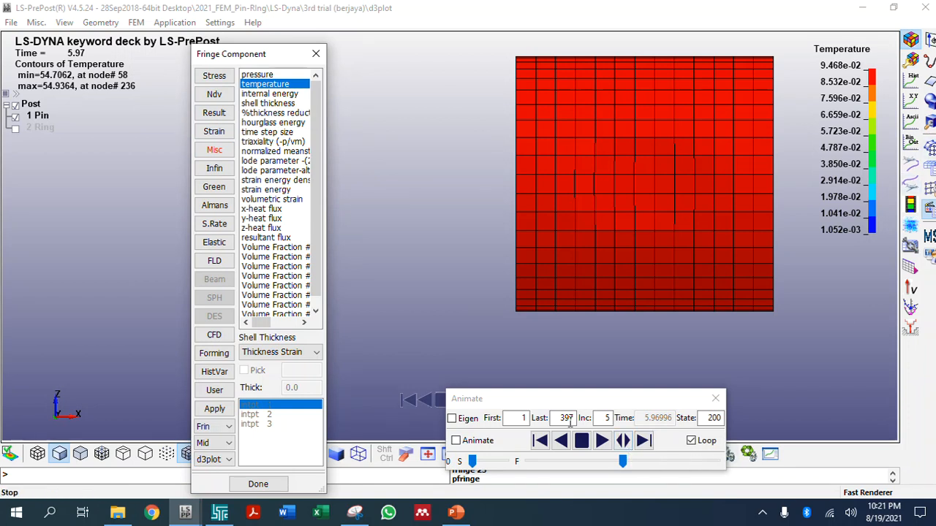
{"action": "left_click", "coordinate": [913, 63]}
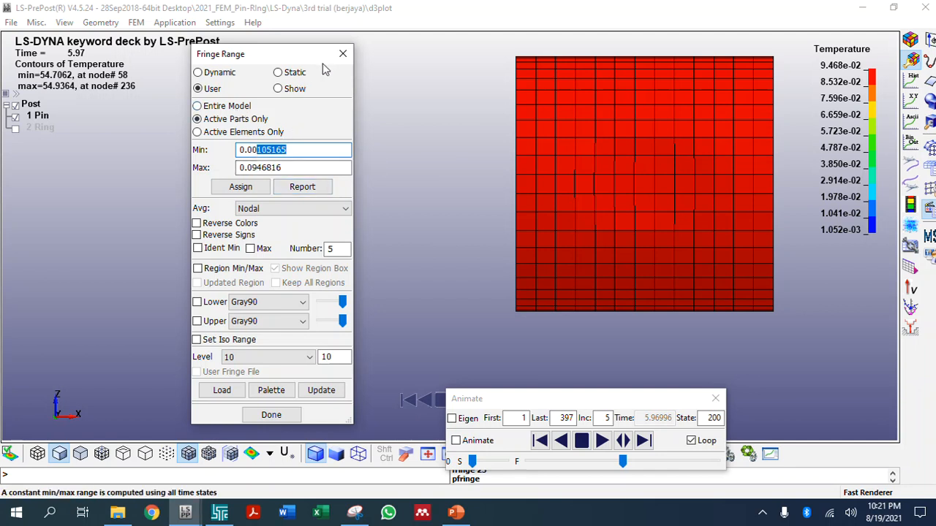
{"action": "left_click", "coordinate": [343, 54]}
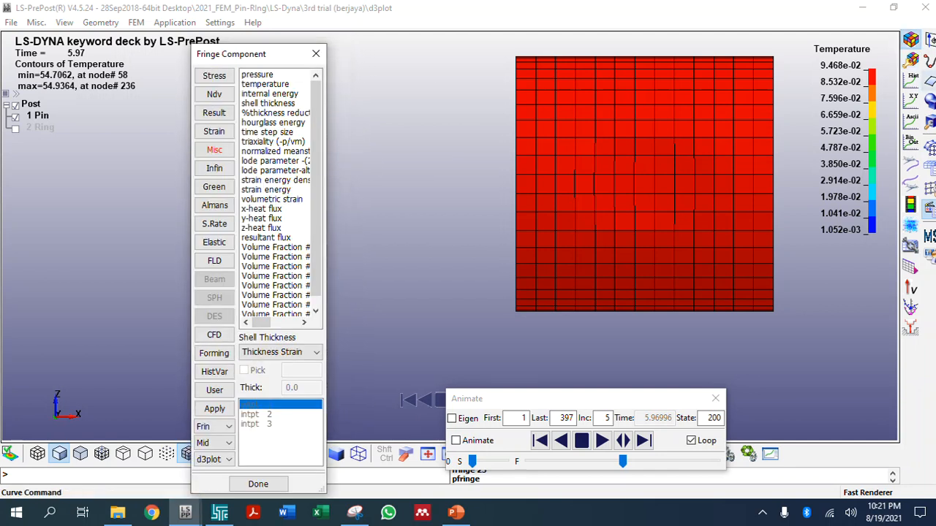
Step: Compare the temperature contours with the Dynamic fringe range against those with the User range
{"action": "left_click", "coordinate": [913, 63]}
{"action": "left_click", "coordinate": [211, 73]}
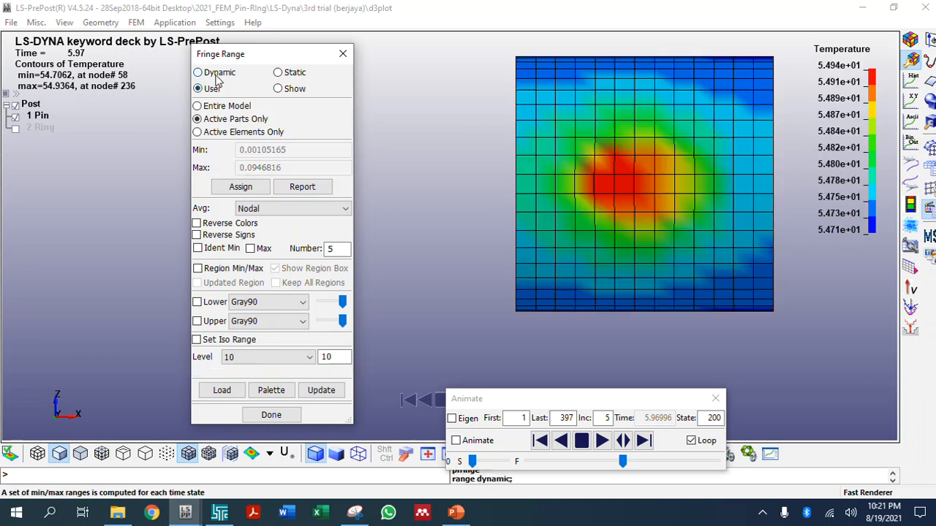
{"action": "left_click", "coordinate": [208, 90]}
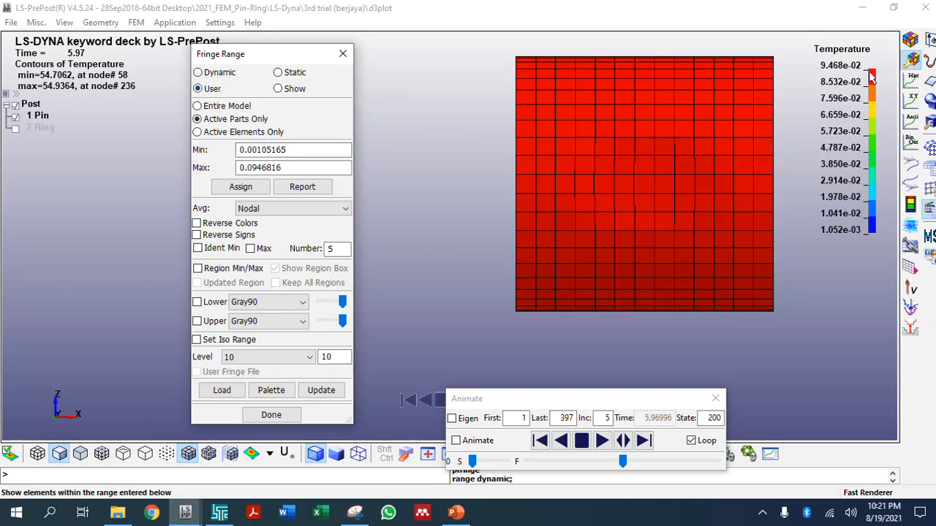
Step: Close the Fringe Range dialog and compare the pin's %thickness reduction contours with its temperature contours
{"action": "left_click", "coordinate": [343, 53]}
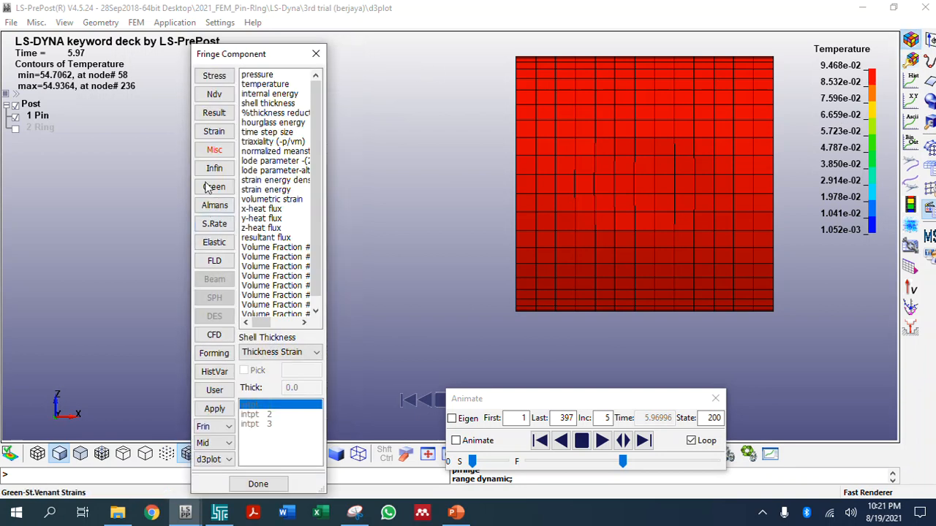
{"action": "left_click", "coordinate": [259, 142]}
{"action": "left_click", "coordinate": [261, 115]}
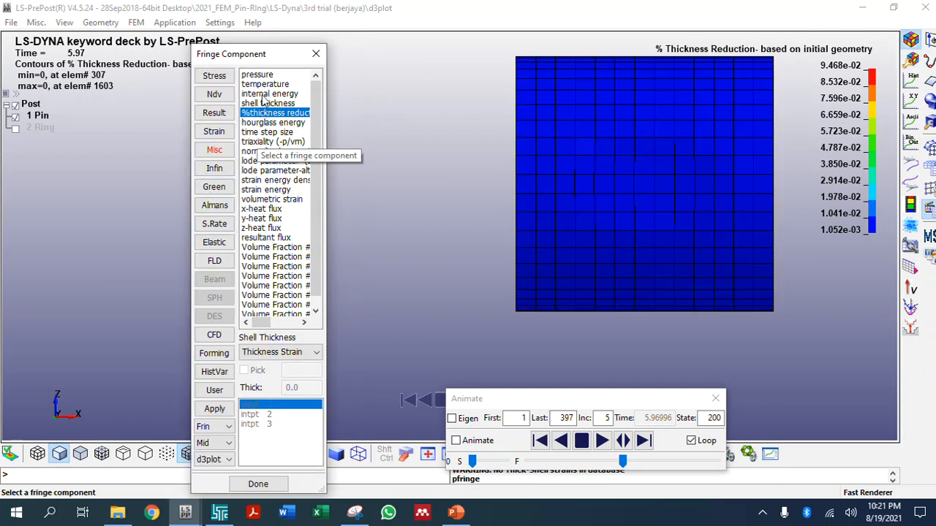
{"action": "left_click", "coordinate": [262, 86]}
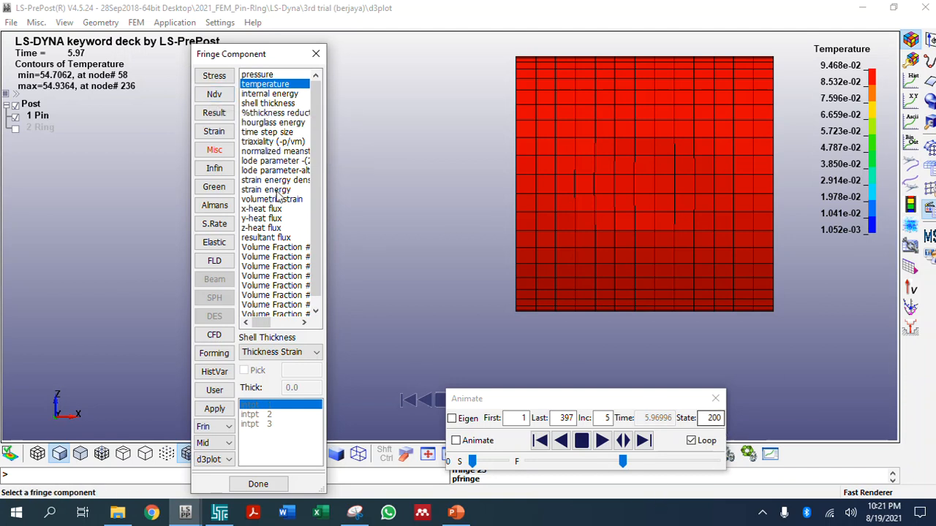
{"action": "left_click", "coordinate": [217, 152]}
{"action": "left_click", "coordinate": [278, 114]}
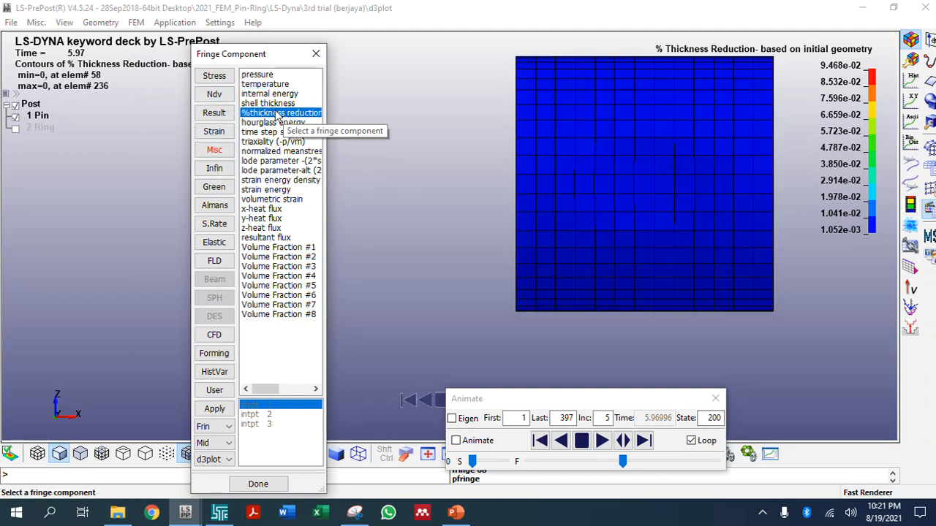
{"action": "left_click", "coordinate": [264, 85]}
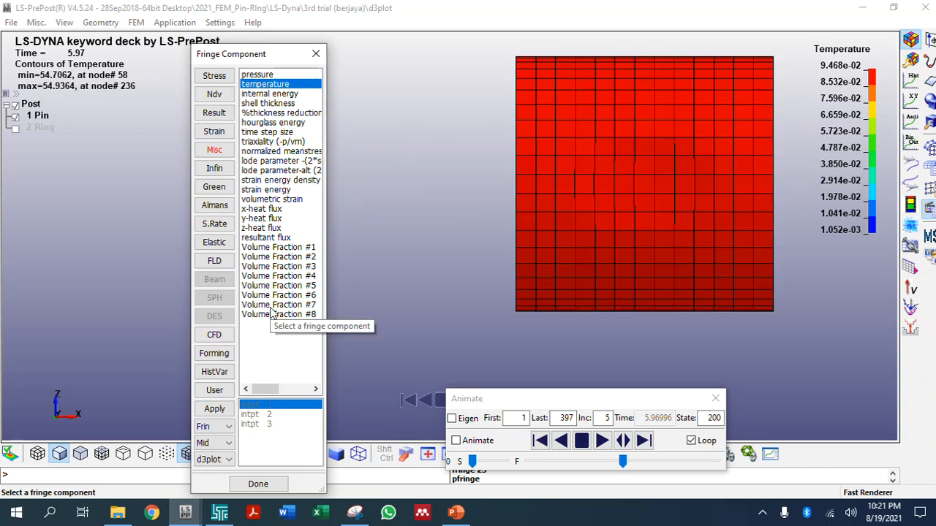
Step: View the pin's My bending resultant contours and its y-displacement contours under the User fringe range
{"action": "left_click", "coordinate": [213, 132]}
{"action": "left_click", "coordinate": [213, 112]}
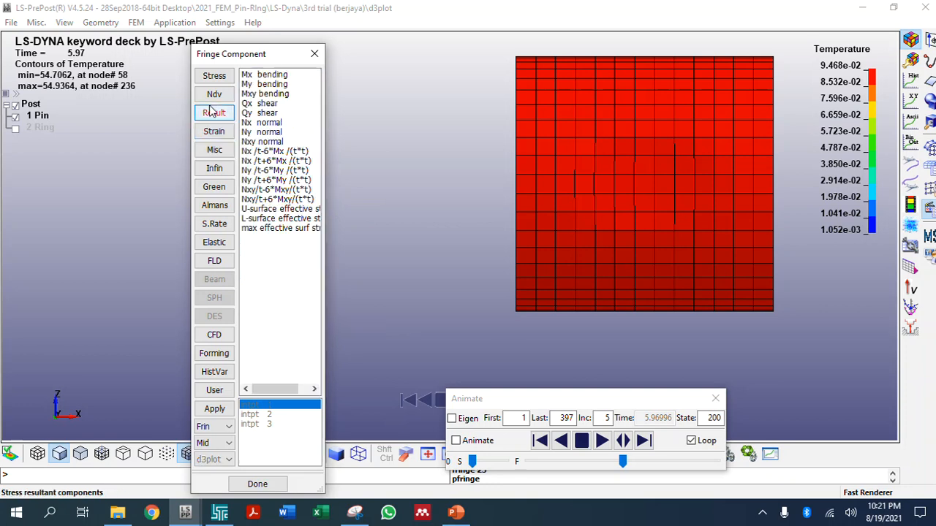
{"action": "left_click", "coordinate": [264, 84]}
{"action": "left_click", "coordinate": [213, 93]}
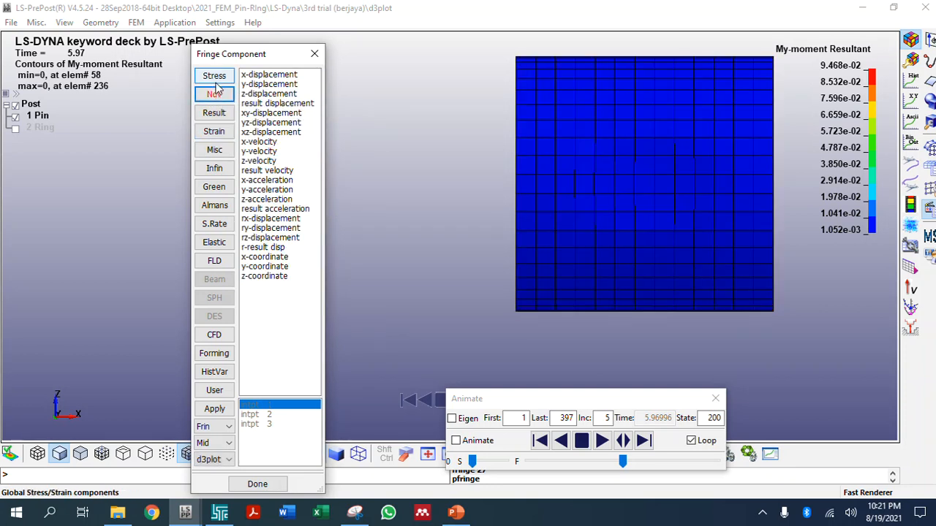
{"action": "left_click", "coordinate": [269, 84]}
Step: View the pin's 1st-prin dev stress contours and its infinitesimal 2nd-prin. deviatoric strain contours
{"action": "left_click", "coordinate": [215, 75]}
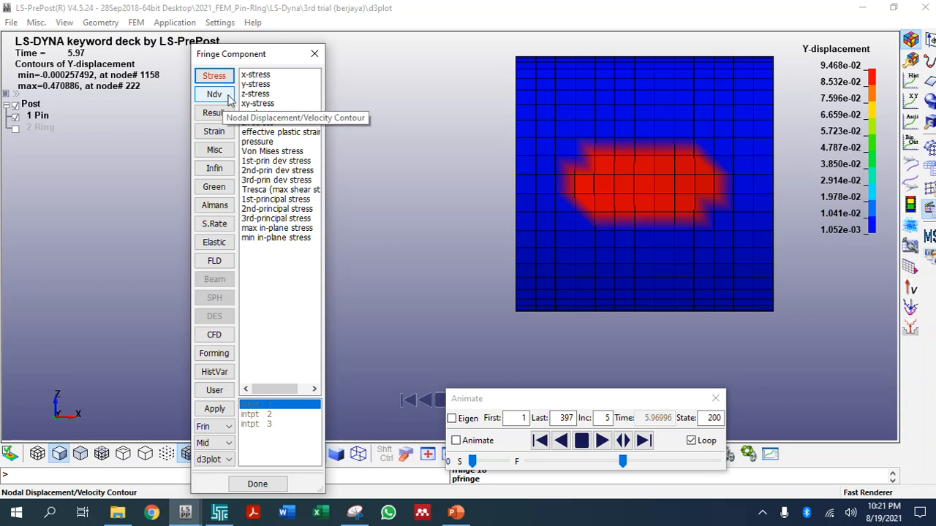
{"action": "left_click", "coordinate": [253, 84]}
{"action": "left_click", "coordinate": [253, 162]}
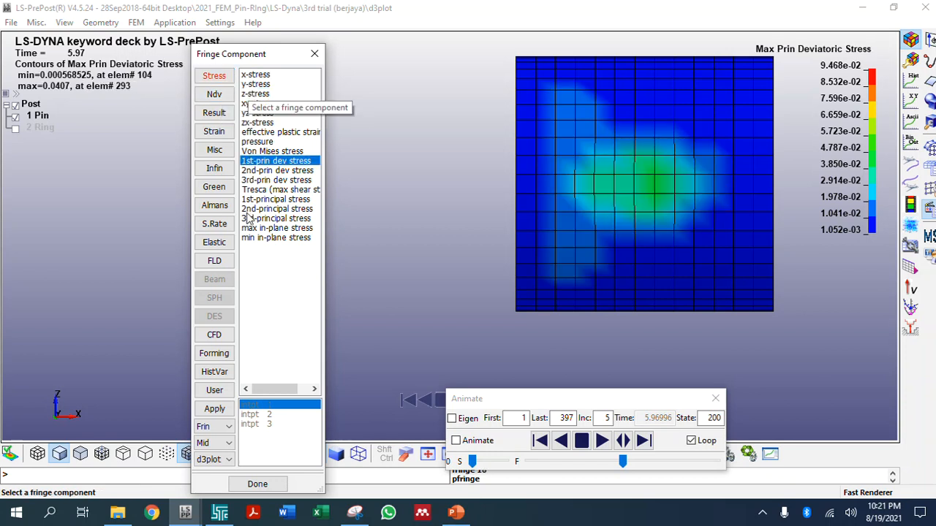
{"action": "left_click", "coordinate": [212, 169]}
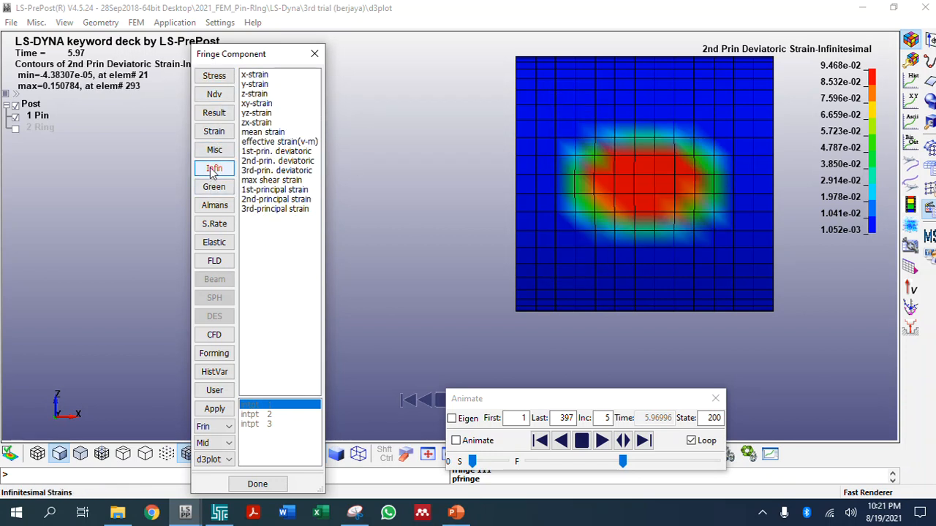
Step: Display the pin's temperature contours and check them at state 352 and back at state 200
{"action": "left_click", "coordinate": [214, 150]}
{"action": "left_click", "coordinate": [257, 85]}
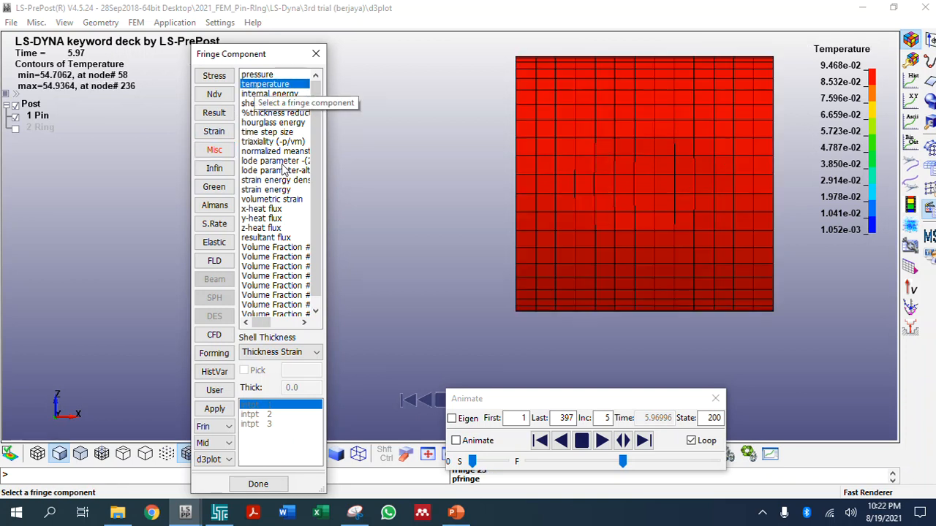
{"action": "left_click_drag", "start_coordinate": [622, 461], "coordinate": [694, 461]}
{"action": "left_click_drag", "start_coordinate": [709, 419], "coordinate": [726, 419]}
{"action": "type", "text": "2"}
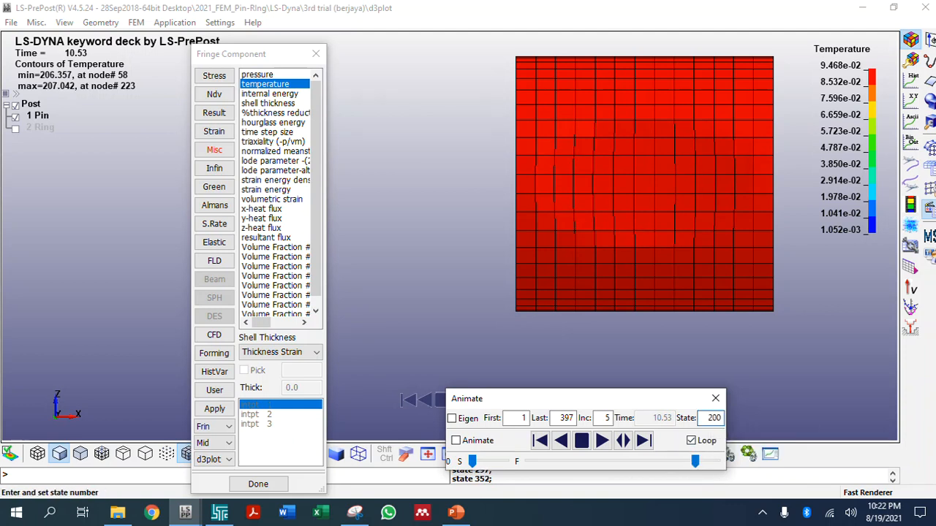
{"action": "key", "text": "Return"}
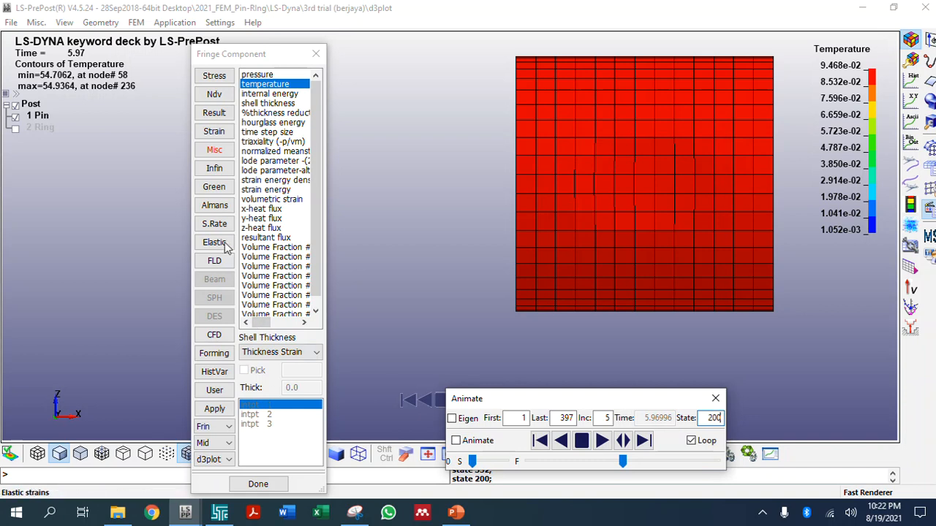
Step: Display the pin's Green 3rd-prin. deviatoric strain contours and set the fringe range to Dynamic
{"action": "left_click", "coordinate": [214, 168]}
{"action": "left_click", "coordinate": [214, 188]}
{"action": "left_click", "coordinate": [275, 170]}
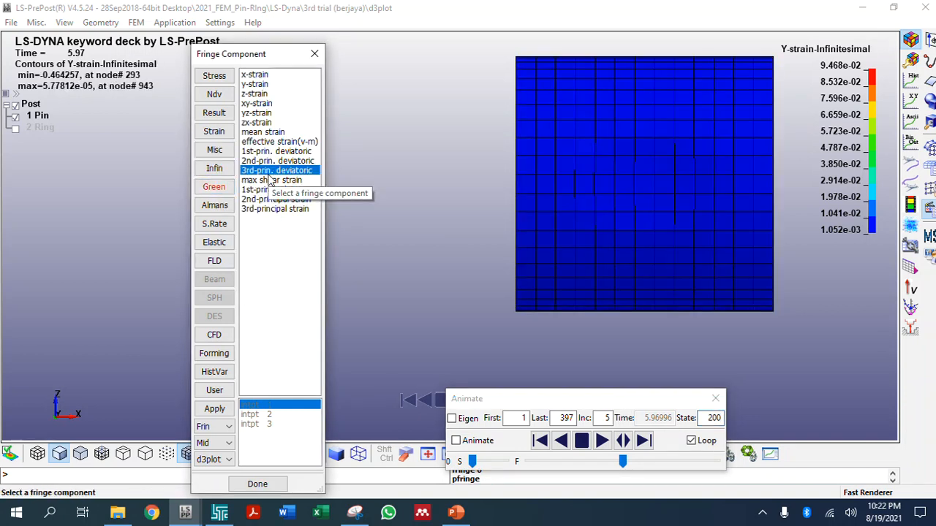
{"action": "left_click", "coordinate": [913, 58]}
{"action": "left_click", "coordinate": [218, 73]}
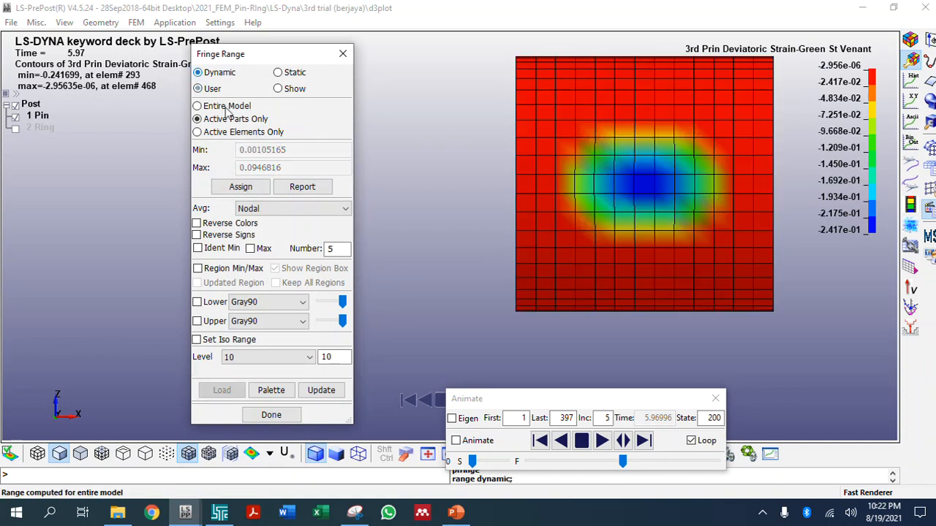
{"action": "left_click", "coordinate": [271, 415]}
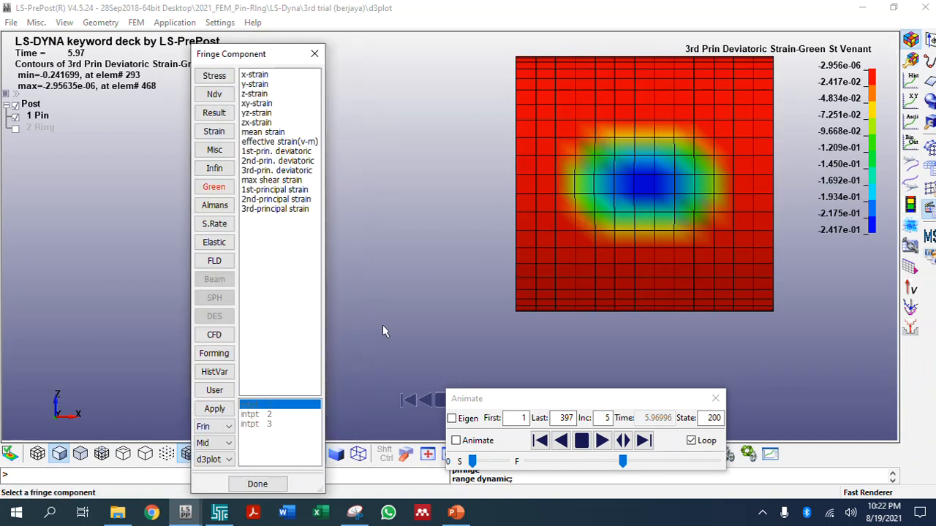
Step: Display the pin's temperature contours and switch their fringe range to User
{"action": "left_click", "coordinate": [214, 113]}
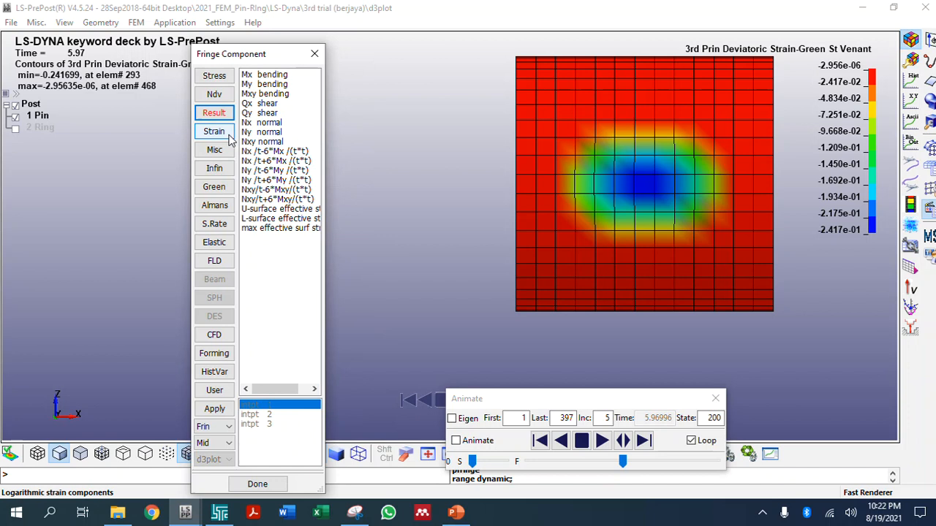
{"action": "left_click", "coordinate": [214, 149]}
{"action": "left_click", "coordinate": [266, 84]}
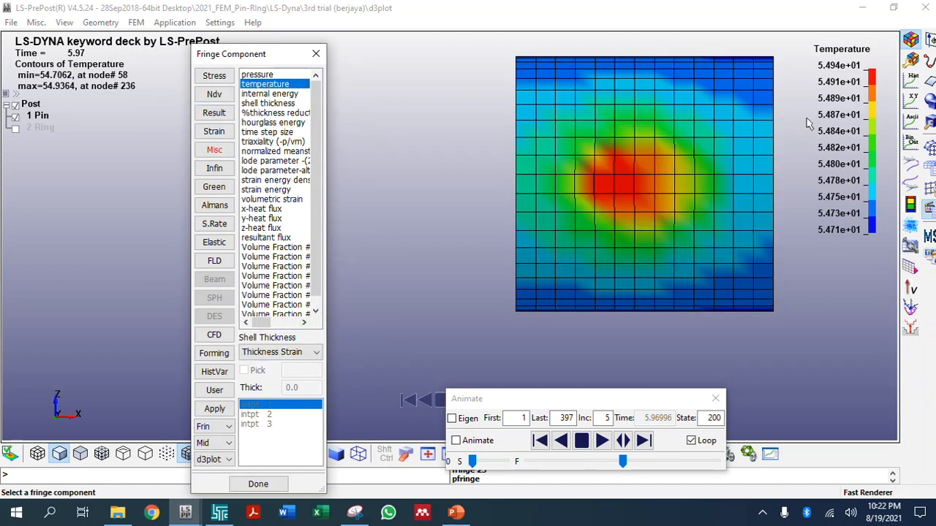
{"action": "left_click", "coordinate": [911, 58]}
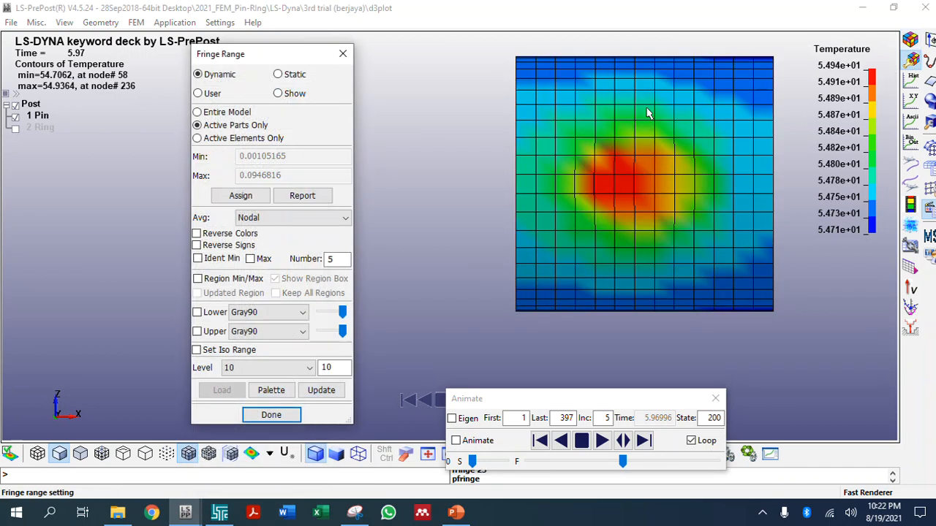
{"action": "left_click", "coordinate": [209, 93]}
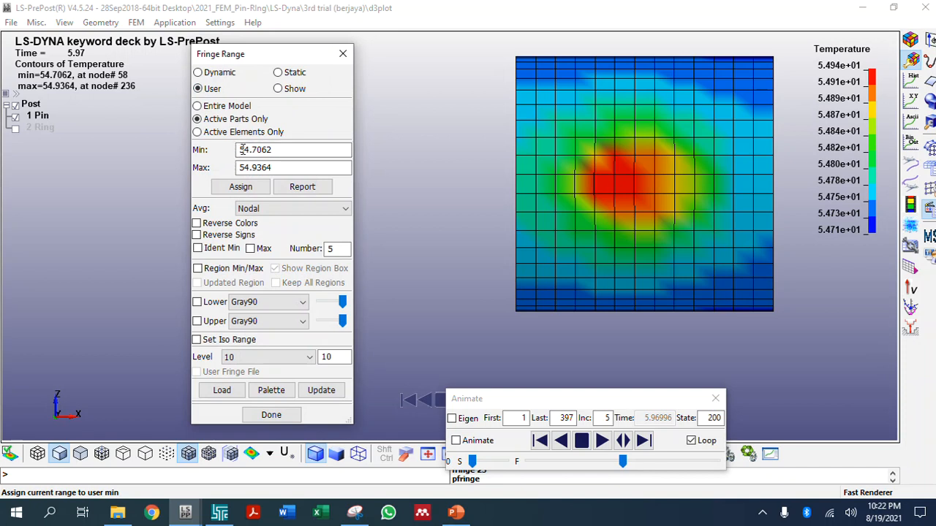
{"action": "left_click_drag", "start_coordinate": [275, 150], "coordinate": [182, 150]}
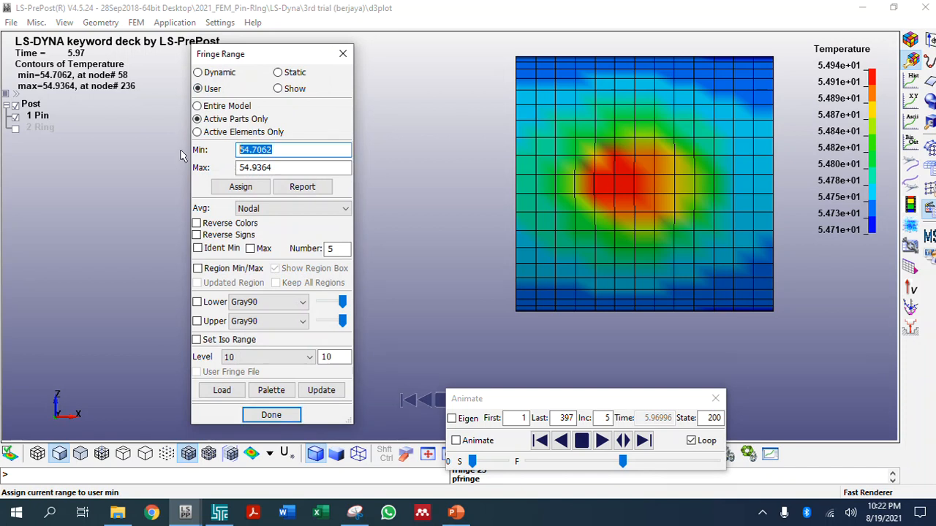
{"action": "type", "text": "80"}
{"action": "left_click_drag", "start_coordinate": [292, 168], "coordinate": [188, 187]}
{"action": "left_click", "coordinate": [290, 167]}
{"action": "left_click_drag", "start_coordinate": [290, 167], "coordinate": [219, 169]}
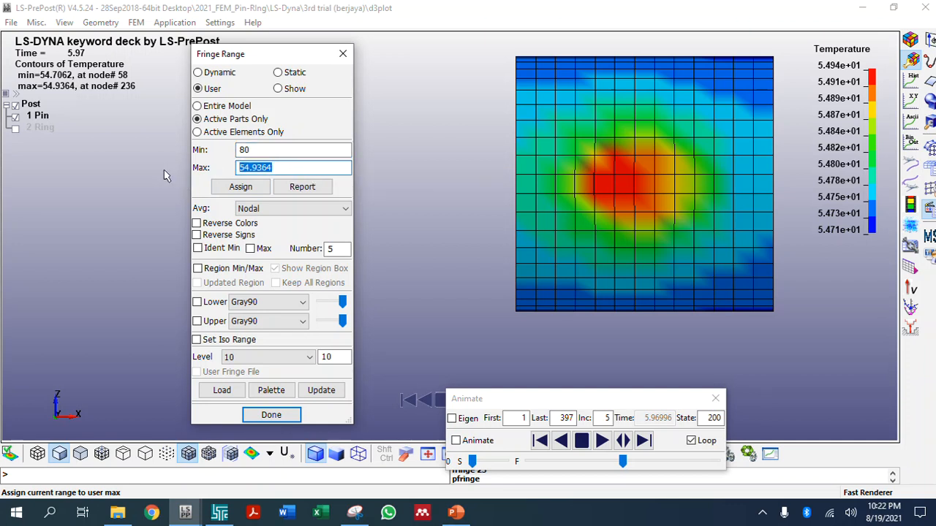
{"action": "type", "text": "80"}
{"action": "left_click_drag", "start_coordinate": [266, 149], "coordinate": [198, 156]}
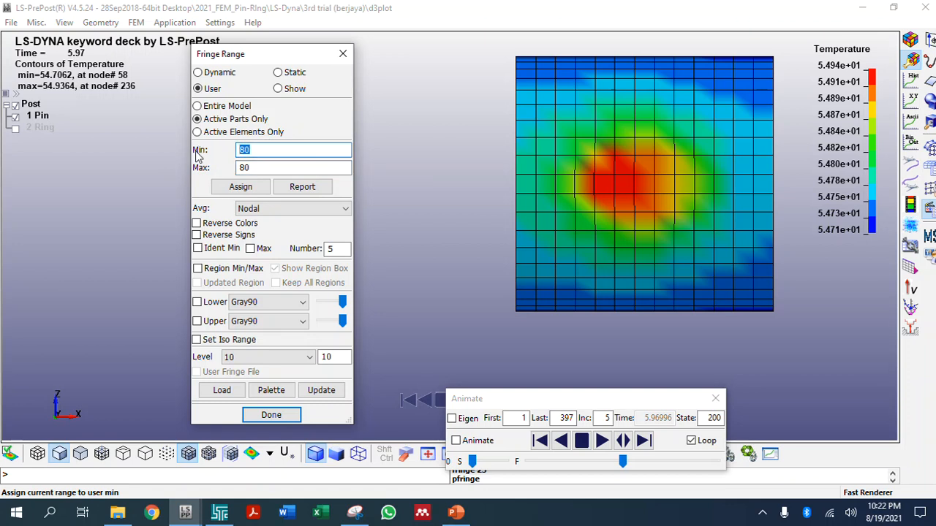
{"action": "double_click", "coordinate": [239, 168]}
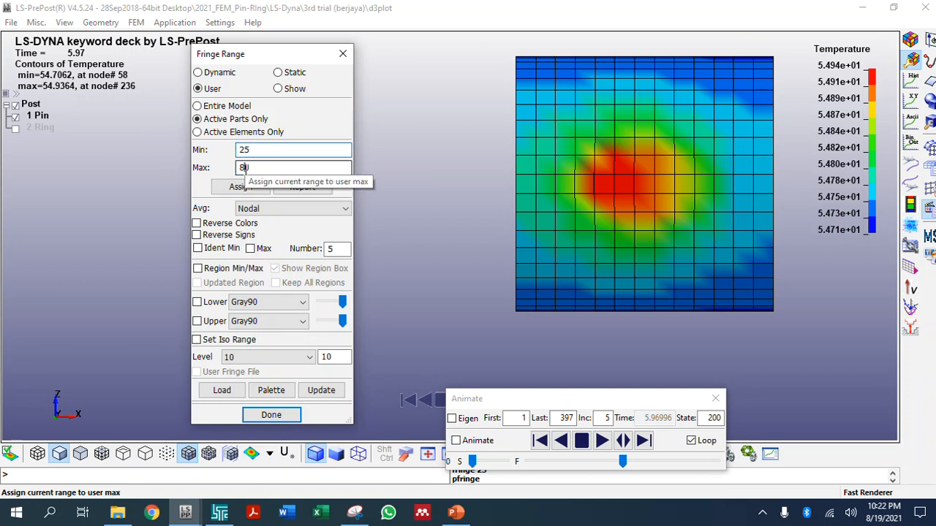
{"action": "type", "text": "100"}
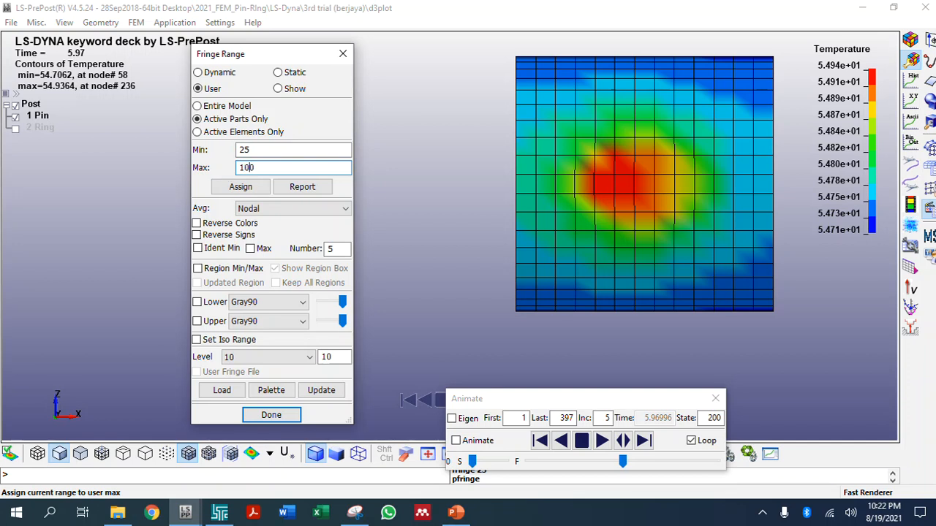
{"action": "left_click", "coordinate": [242, 187]}
Step: Apply a User fringe range of 25 to 100 to the temperature contours
{"action": "left_click_drag", "start_coordinate": [282, 150], "coordinate": [214, 157]}
{"action": "type", "text": "25"}
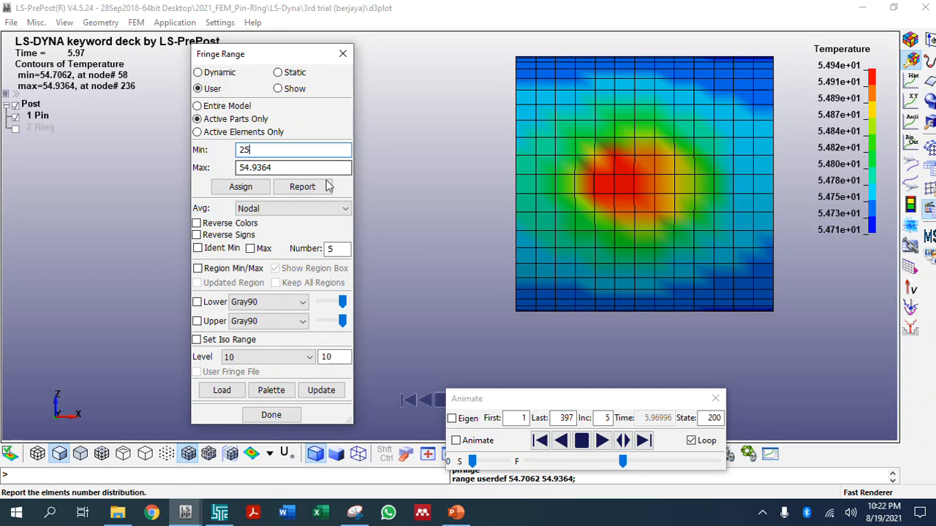
{"action": "left_click_drag", "start_coordinate": [277, 168], "coordinate": [226, 183]}
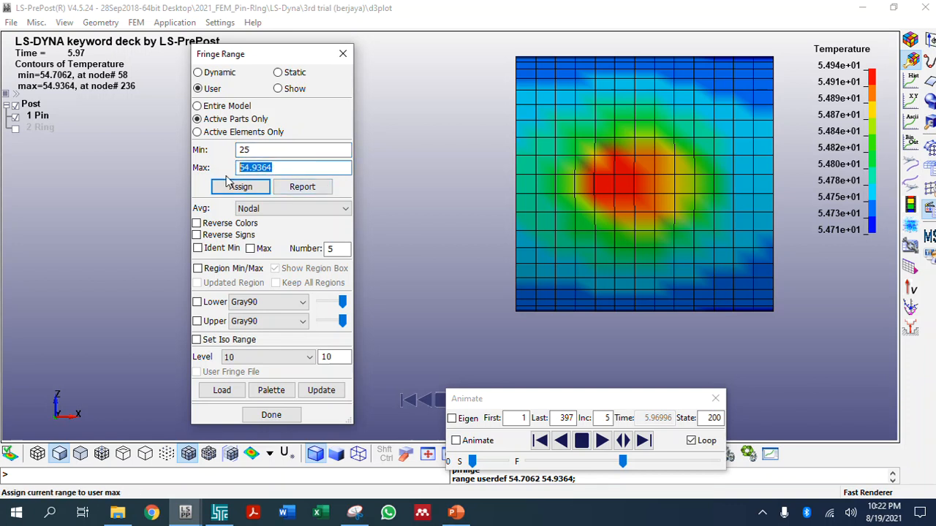
{"action": "type", "text": "100"}
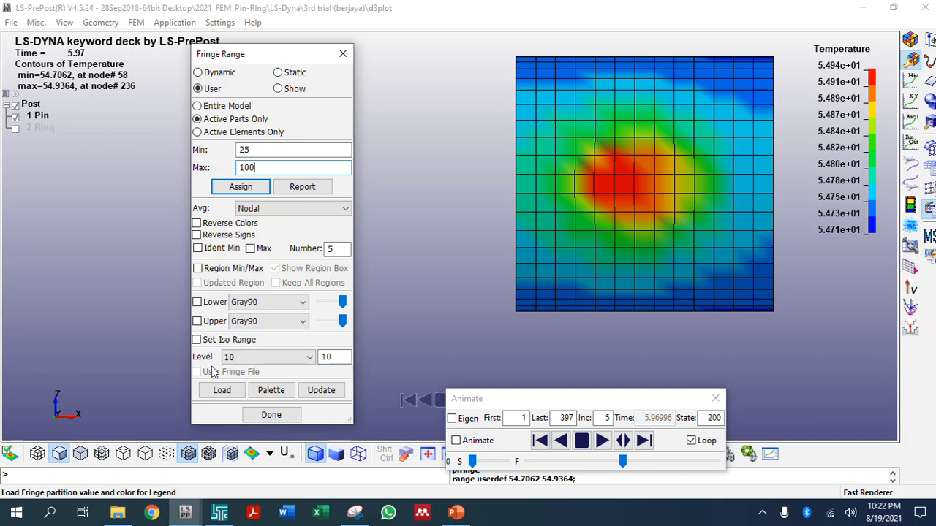
{"action": "key", "text": "Return"}
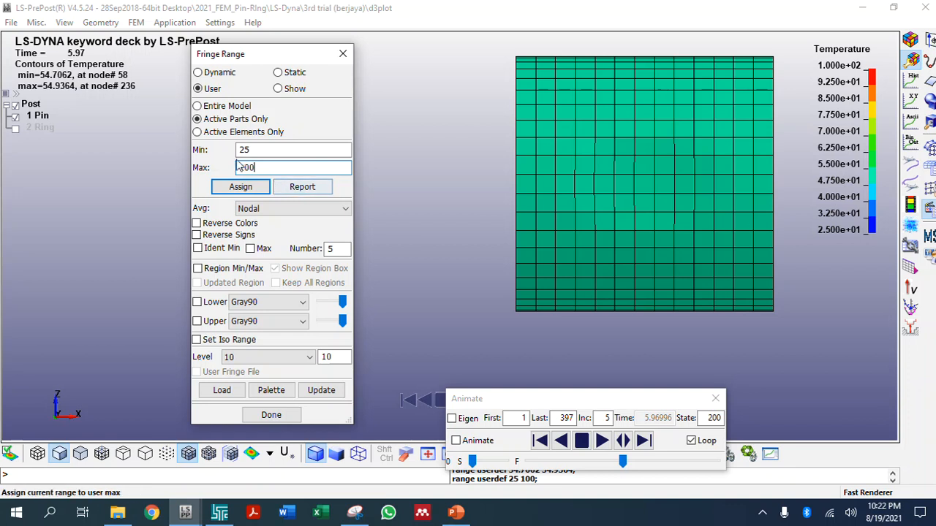
Step: Try a User range maximum of 80 and a minimum of 50 on the temperature contours
{"action": "left_click_drag", "start_coordinate": [249, 169], "coordinate": [214, 170]}
{"action": "key", "text": "Return"}
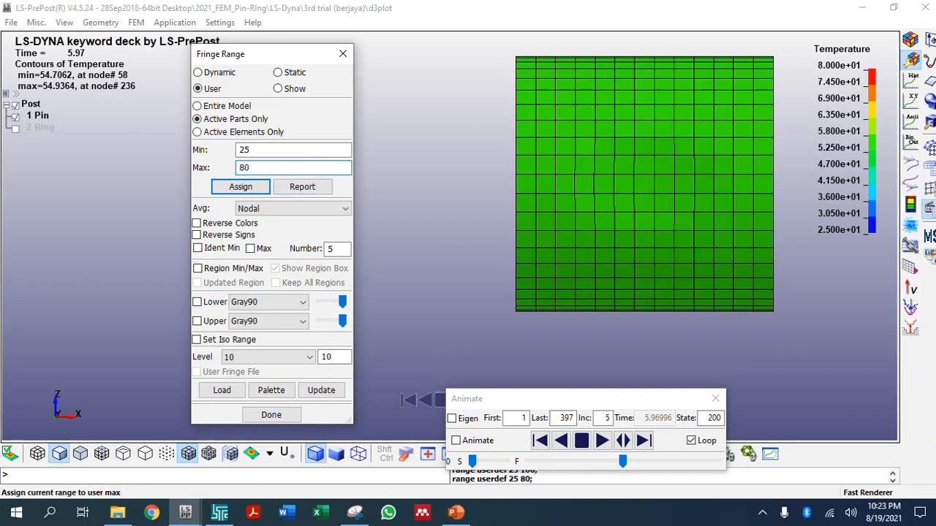
{"action": "left_click_drag", "start_coordinate": [250, 150], "coordinate": [230, 151]}
{"action": "type", "text": "5"}
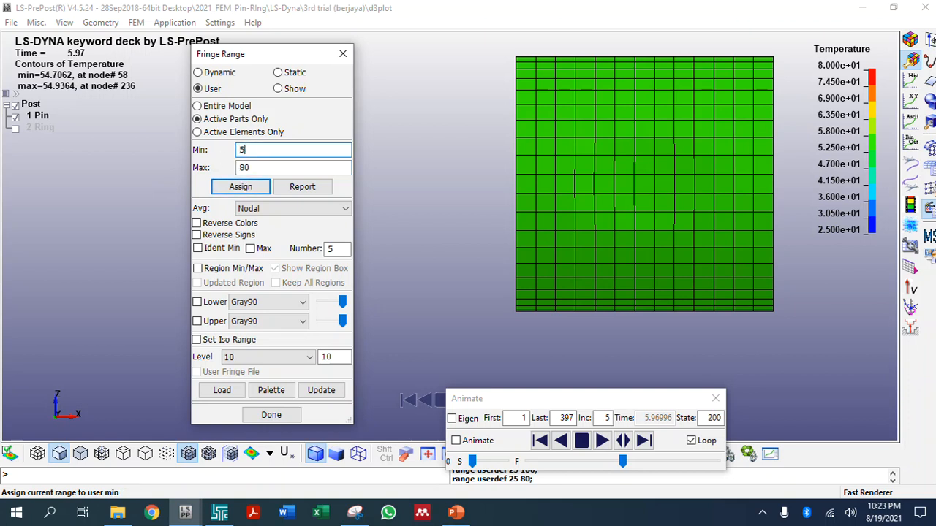
{"action": "type", "text": "0"}
{"action": "key", "text": "Return"}
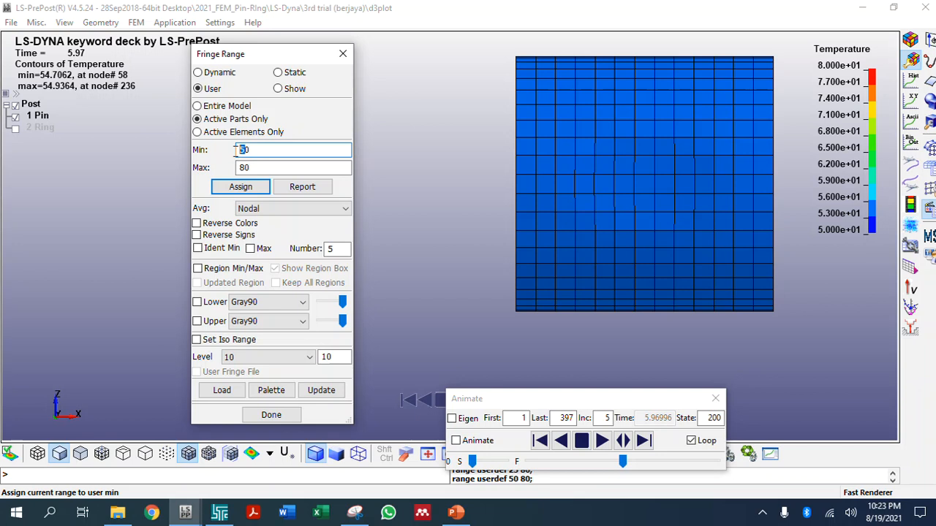
Step: Set the User fringe range of the temperature contours to a minimum of 25 and a maximum of 60
{"action": "double_click", "coordinate": [244, 150]}
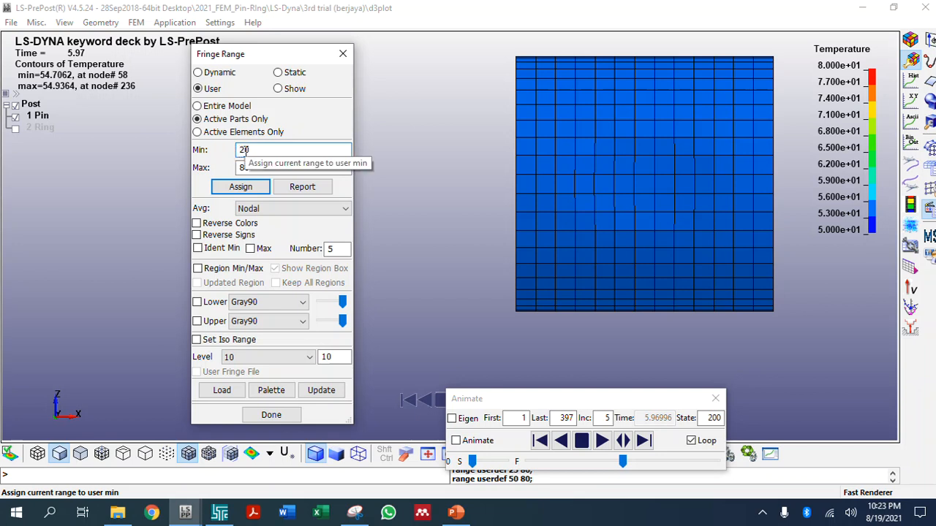
{"action": "type", "text": "25"}
{"action": "double_click", "coordinate": [244, 167]}
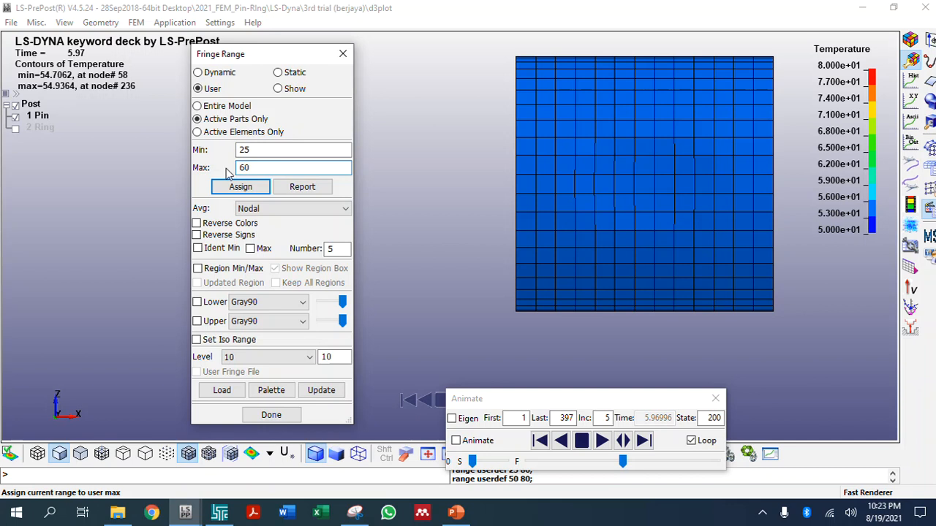
{"action": "key", "text": "Return"}
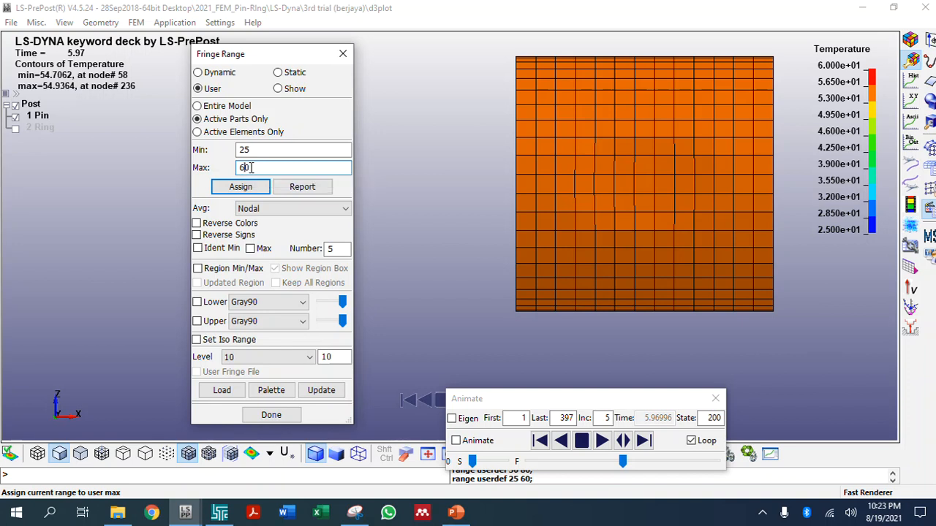
Step: Try a User range maximum of 150 on the temperature contours, then assign the current minimum and maximum as the range
{"action": "left_click_drag", "start_coordinate": [252, 167], "coordinate": [187, 169]}
{"action": "type", "text": "15"}
{"action": "key", "text": "Return"}
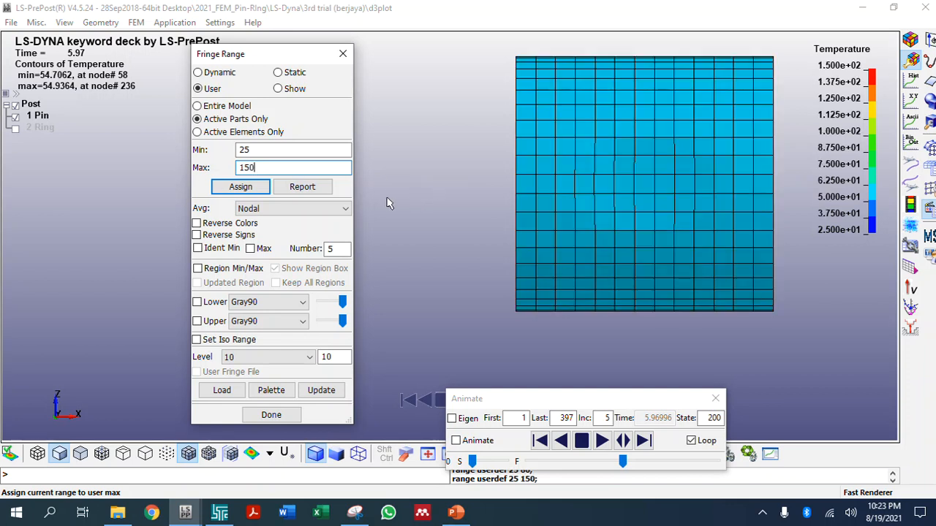
{"action": "left_click", "coordinate": [245, 189]}
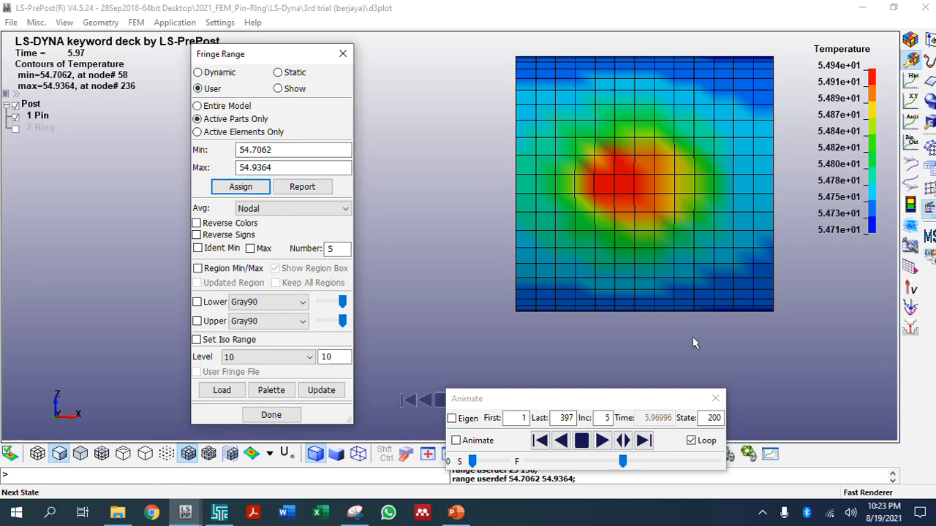
Step: Move the results to state 349 and apply a User fringe range of 25 to 85 to the temperature contours
{"action": "left_click_drag", "start_coordinate": [622, 461], "coordinate": [693, 461]}
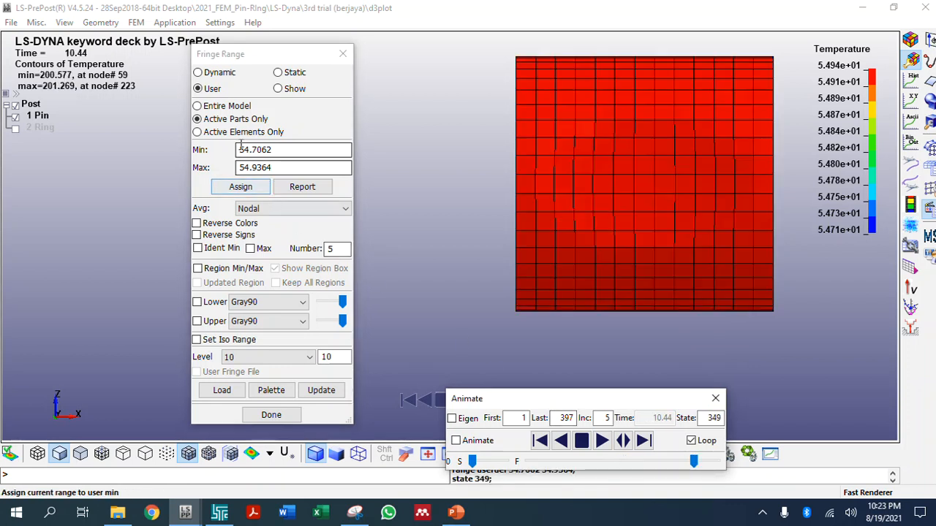
{"action": "left_click", "coordinate": [288, 151]}
{"action": "type", "text": "25"}
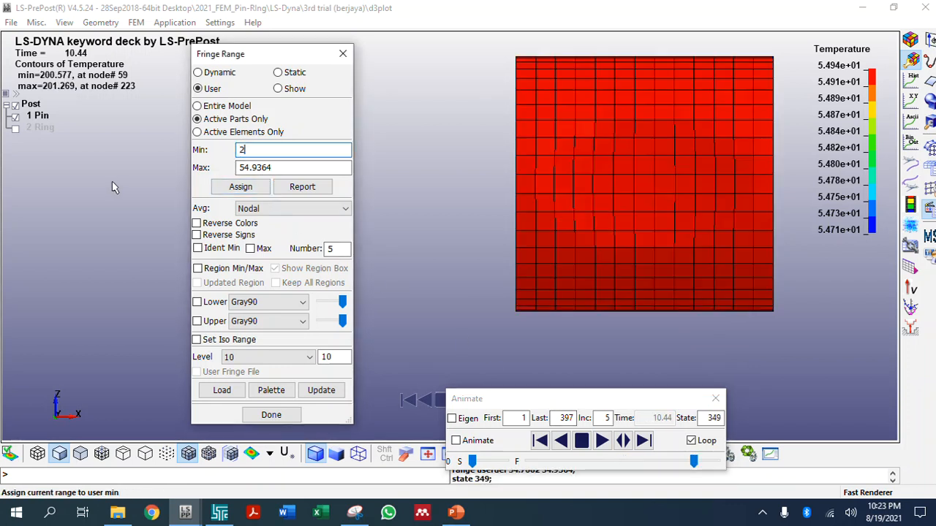
{"action": "left_click", "coordinate": [286, 169]}
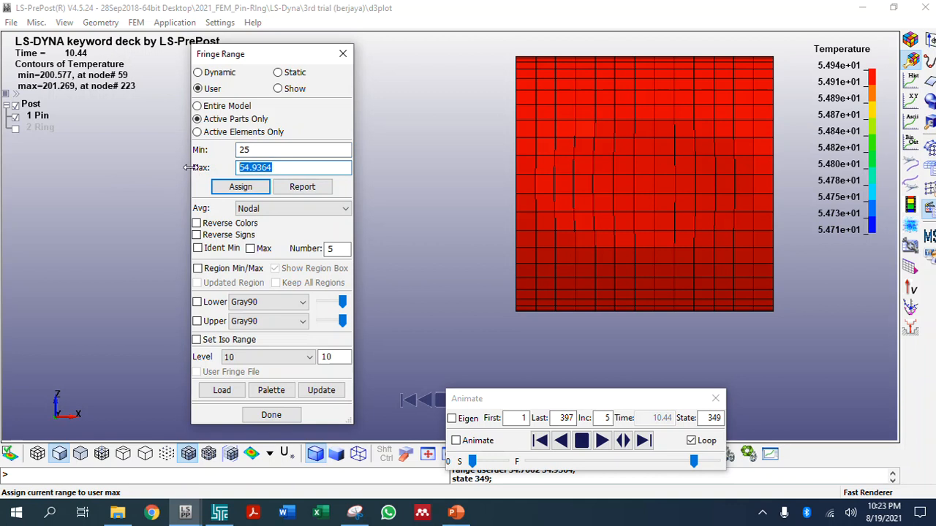
{"action": "type", "text": "85"}
{"action": "left_click", "coordinate": [214, 188]}
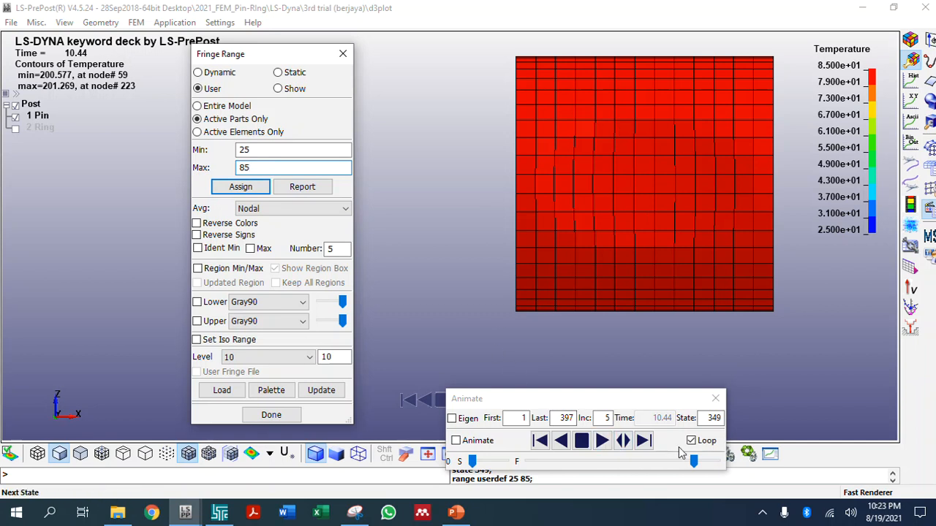
Step: Set the displayed result state back to 200
{"action": "double_click", "coordinate": [713, 418]}
{"action": "type", "text": "2"}
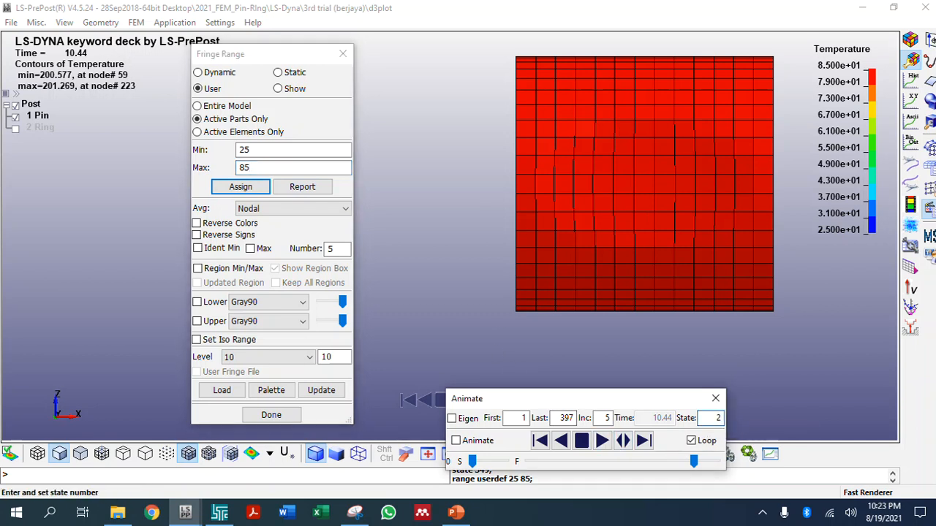
{"action": "type", "text": "00"}
{"action": "key", "text": "Return"}
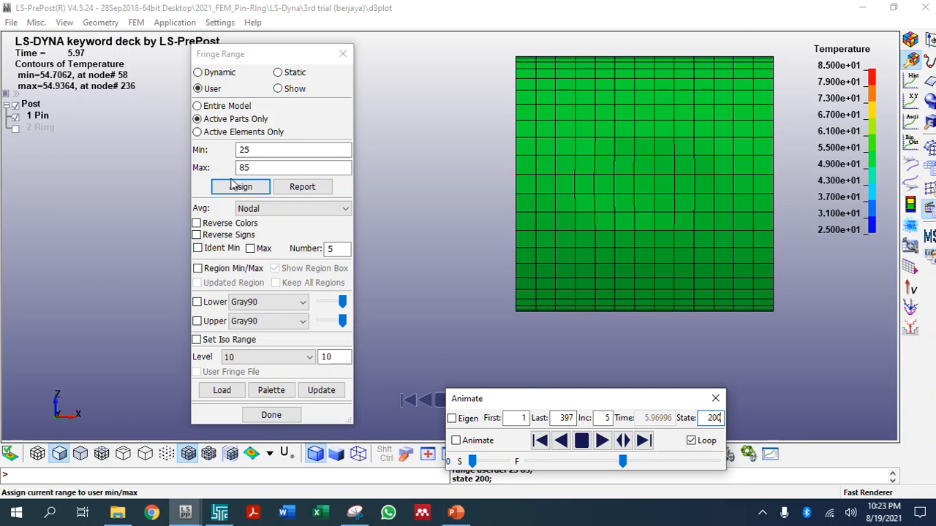
Step: Set the temperature fringe range to Dynamic for the entire model and leave the fringe settings
{"action": "left_click", "coordinate": [205, 107]}
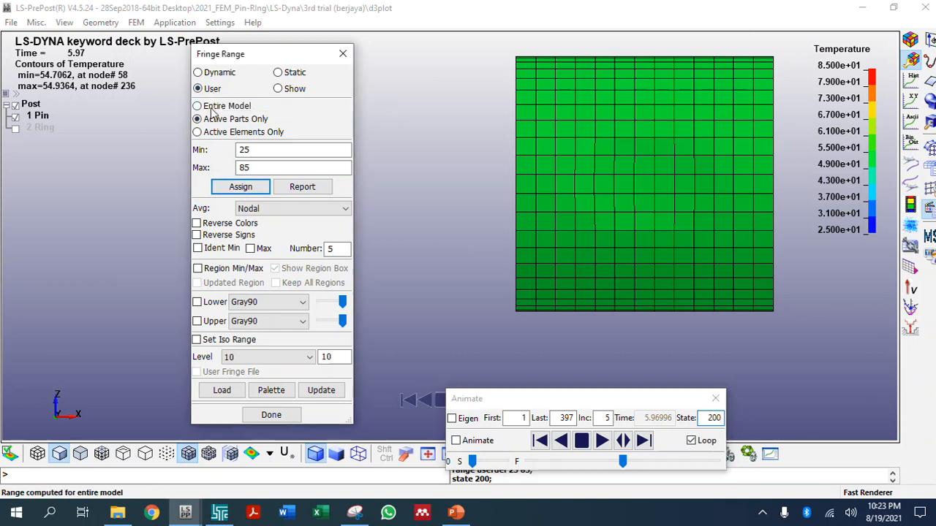
{"action": "left_click", "coordinate": [197, 73]}
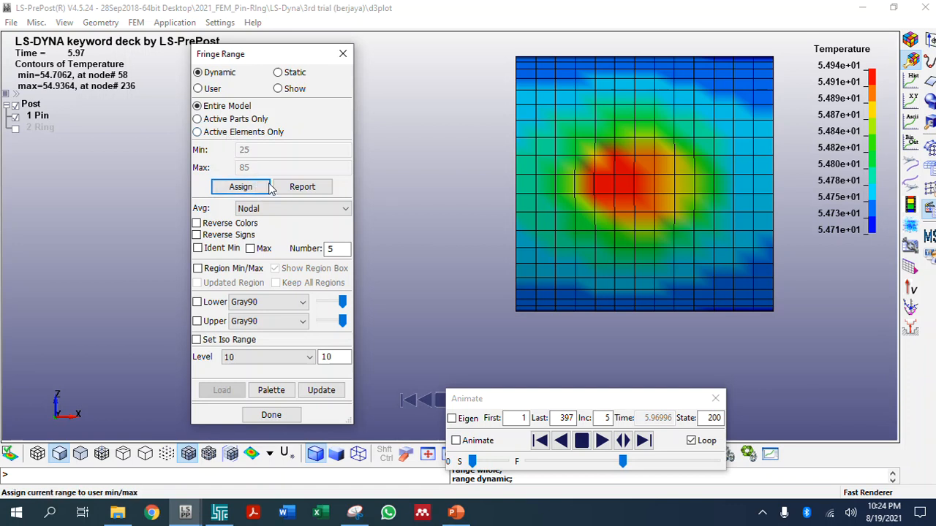
{"action": "left_click", "coordinate": [285, 420]}
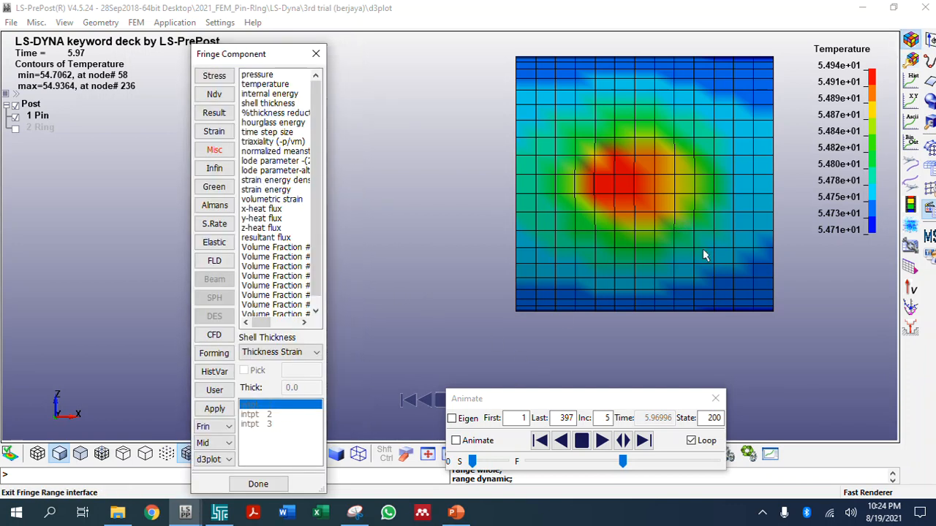
{"action": "left_click", "coordinate": [258, 484]}
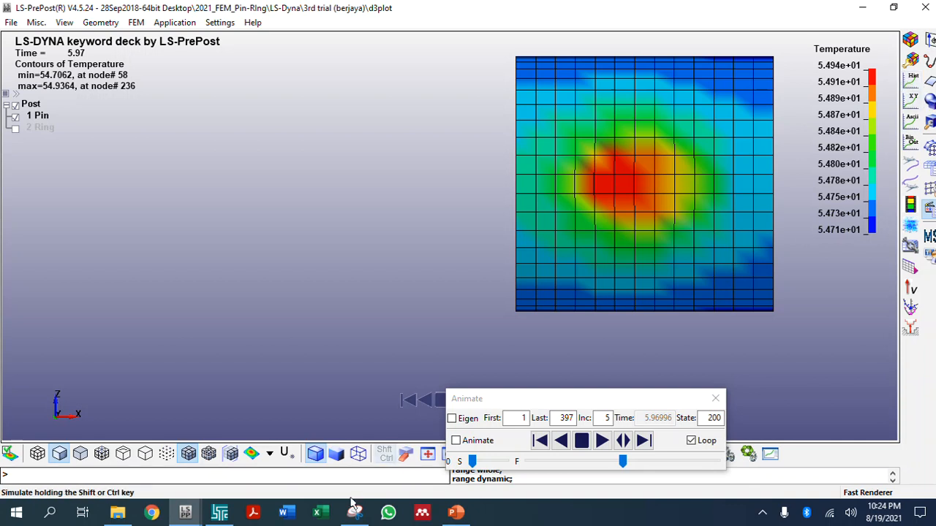
Step: Open the time history tool and look through its Global components, from the energies to the rigid body accelerations
{"action": "left_click", "coordinate": [910, 79]}
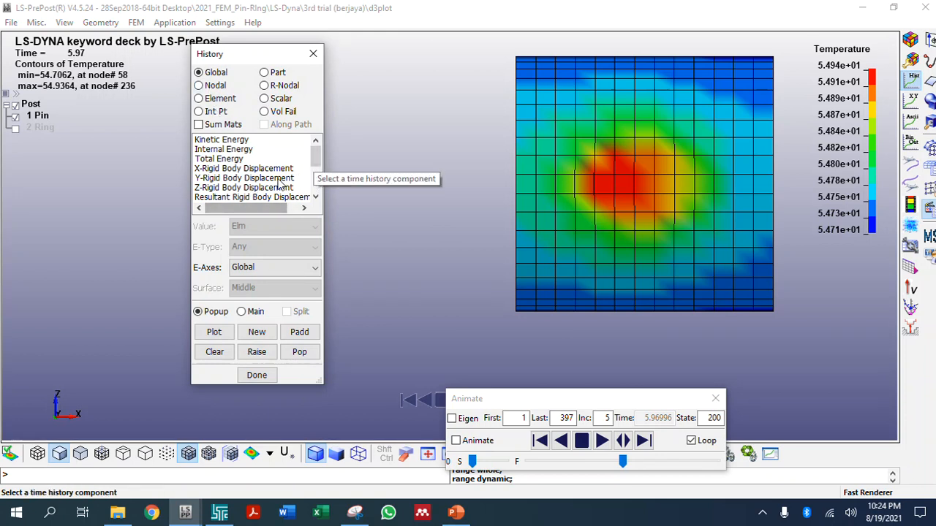
{"action": "mouse_move", "coordinate": [319, 160]}
{"action": "left_mouse_down"}
{"action": "mouse_move", "coordinate": [319, 192]}
{"action": "mouse_move", "coordinate": [320, 153]}
{"action": "left_mouse_up"}
{"action": "left_click", "coordinate": [224, 150]}
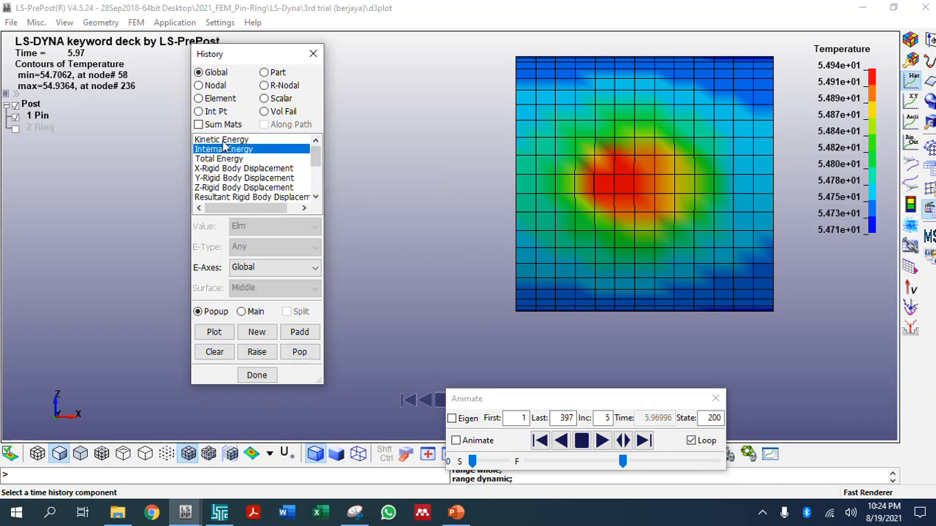
{"action": "left_click", "coordinate": [223, 139]}
{"action": "left_click", "coordinate": [222, 188]}
{"action": "scroll", "coordinate": [225, 194], "scroll_direction": "down", "scroll_amount": 3}
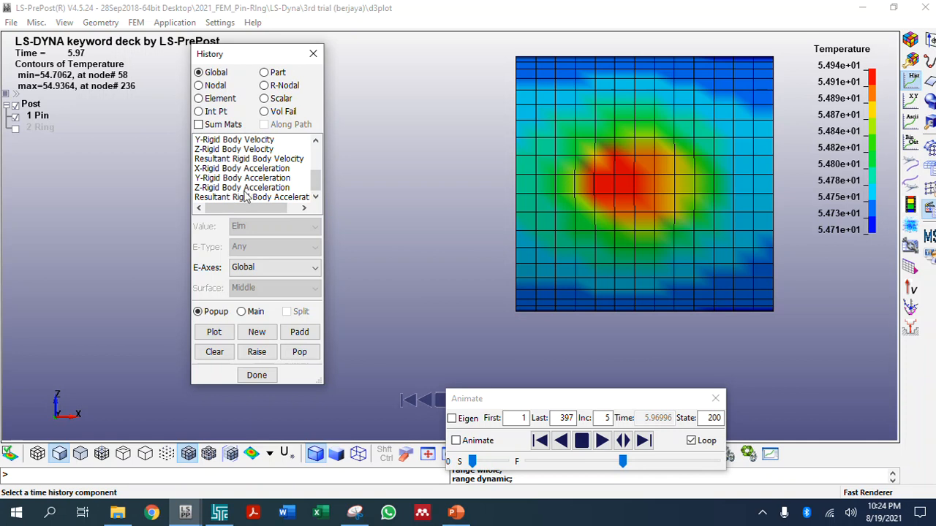
Step: Plot the nodal Temperature history of three pin nodes, two near the face's centre and one near its upper edge, then close the plot
{"action": "left_click", "coordinate": [214, 86]}
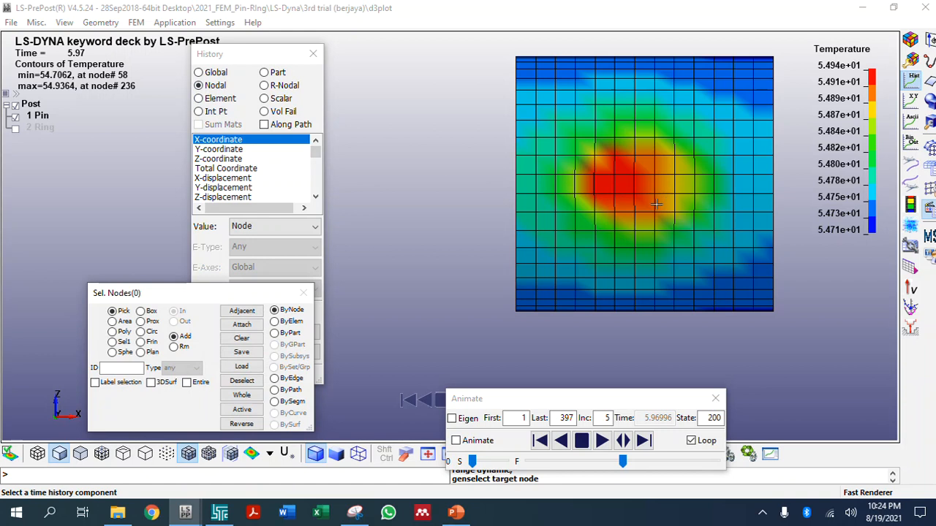
{"action": "left_click", "coordinate": [316, 173]}
{"action": "scroll", "coordinate": [316, 173], "scroll_direction": "down", "scroll_amount": 1}
{"action": "scroll", "coordinate": [238, 173], "scroll_direction": "up", "scroll_amount": 1}
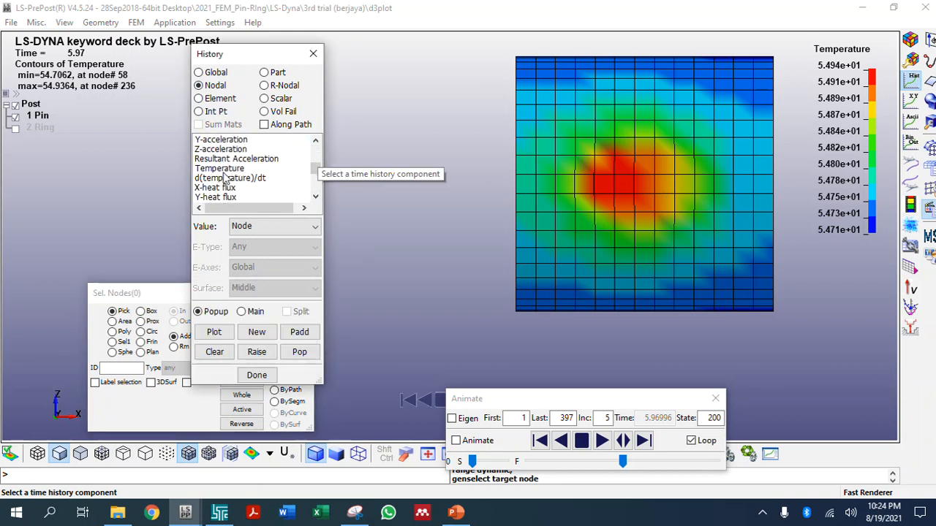
{"action": "left_click", "coordinate": [221, 169]}
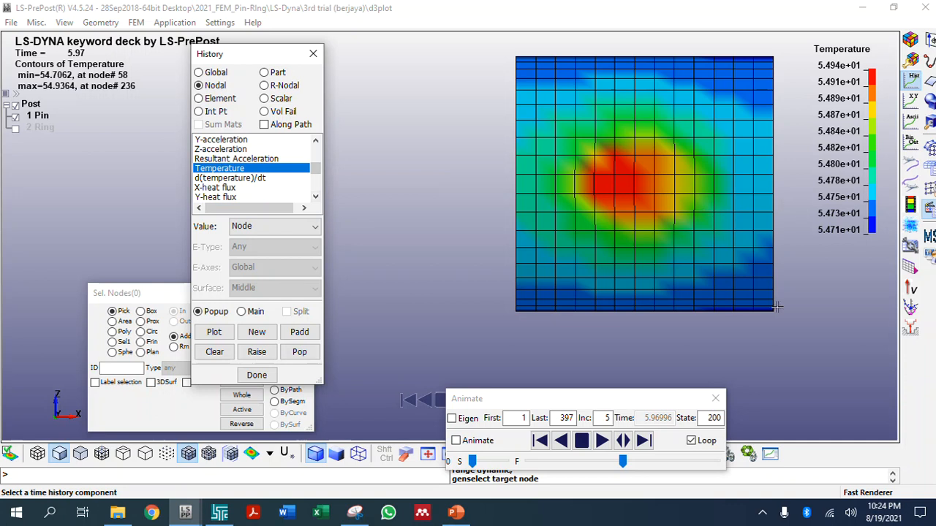
{"action": "left_click", "coordinate": [636, 194]}
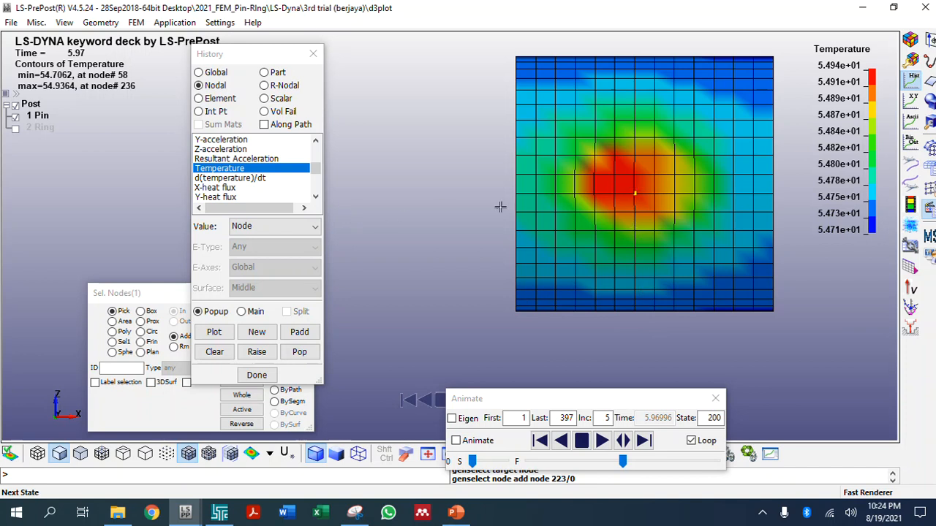
{"action": "left_click", "coordinate": [636, 177]}
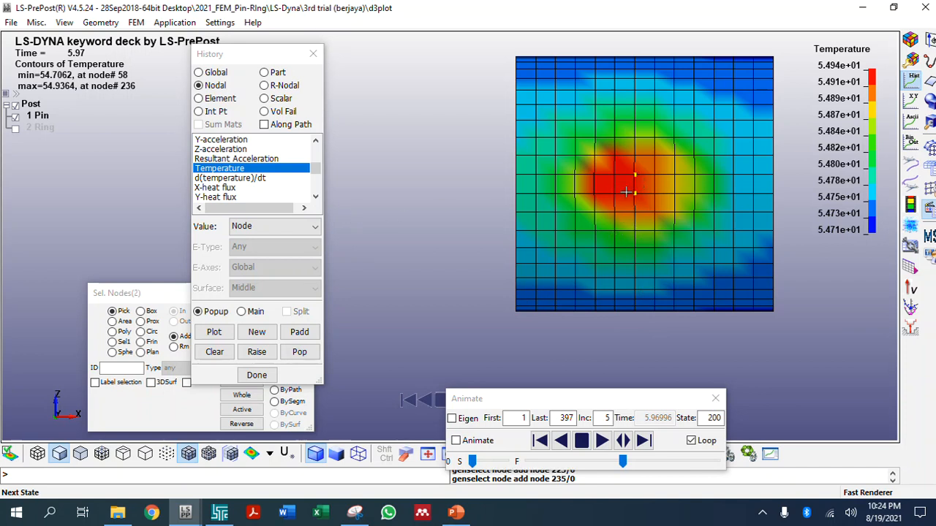
{"action": "left_click", "coordinate": [636, 69]}
{"action": "left_click", "coordinate": [208, 333]}
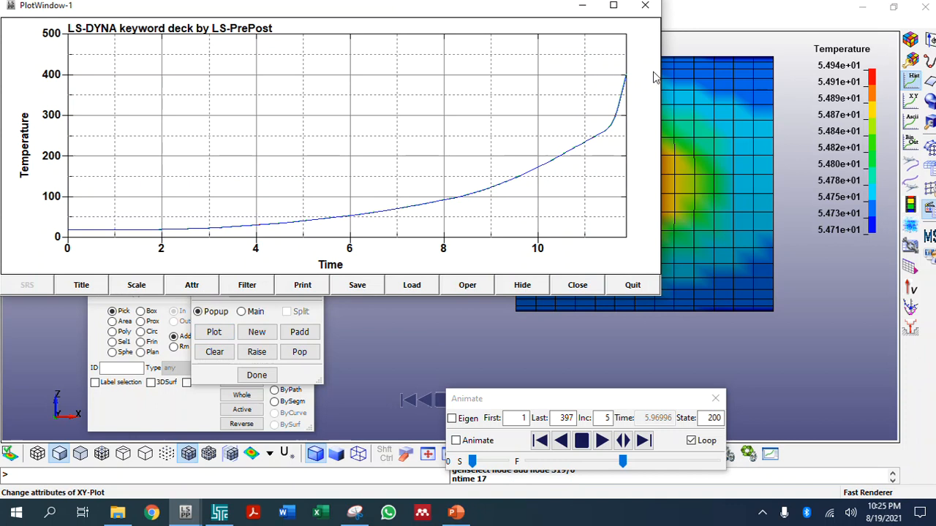
{"action": "left_click", "coordinate": [645, 5]}
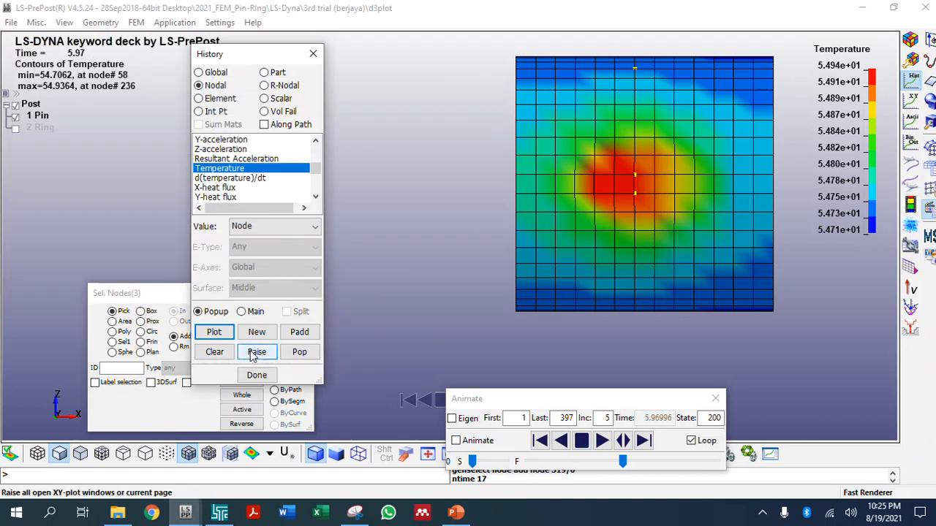
Step: Clear the picked nodes, plot the Temperature history of a single node near the pin face's centre, and close the plot
{"action": "left_click", "coordinate": [214, 352]}
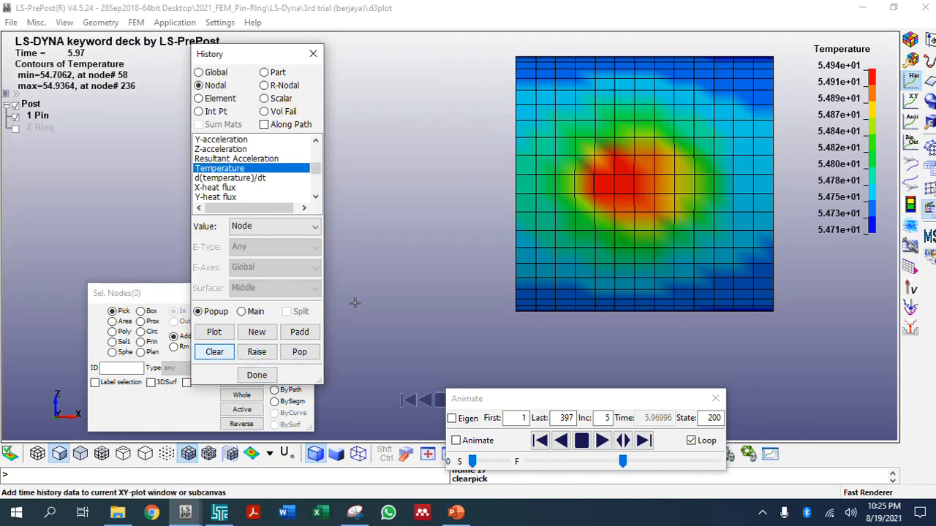
{"action": "left_click", "coordinate": [638, 181]}
{"action": "left_click", "coordinate": [214, 332]}
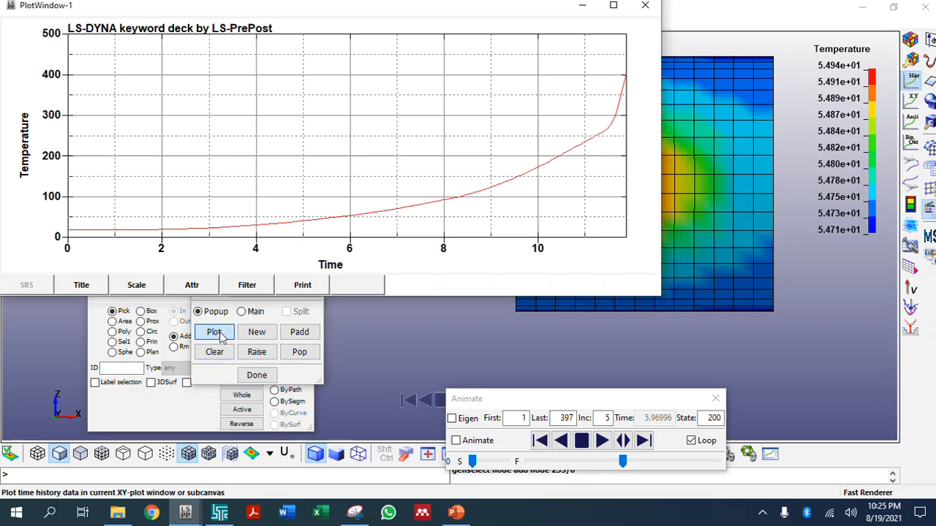
{"action": "left_click", "coordinate": [645, 6]}
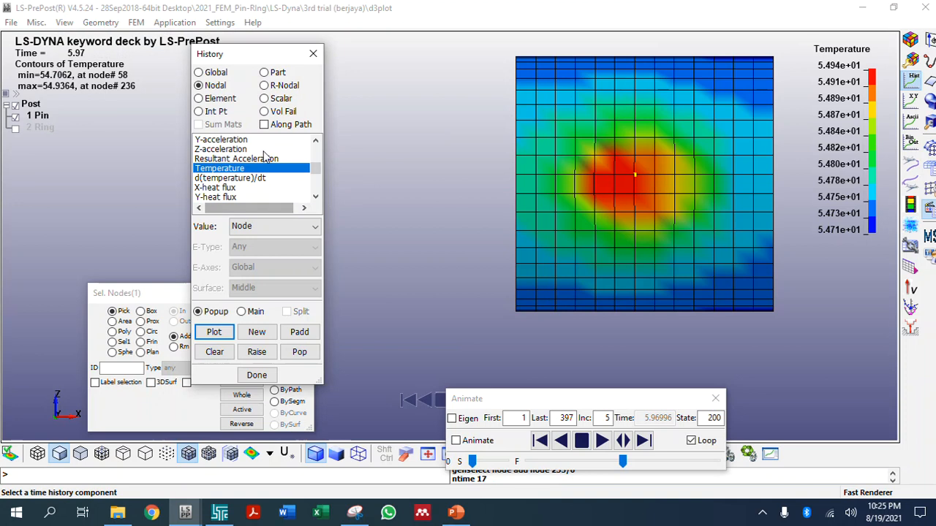
Step: Switch the time history to Element, pick one element in the pin's central hot spot, and display the Ring part again
{"action": "left_click", "coordinate": [215, 98]}
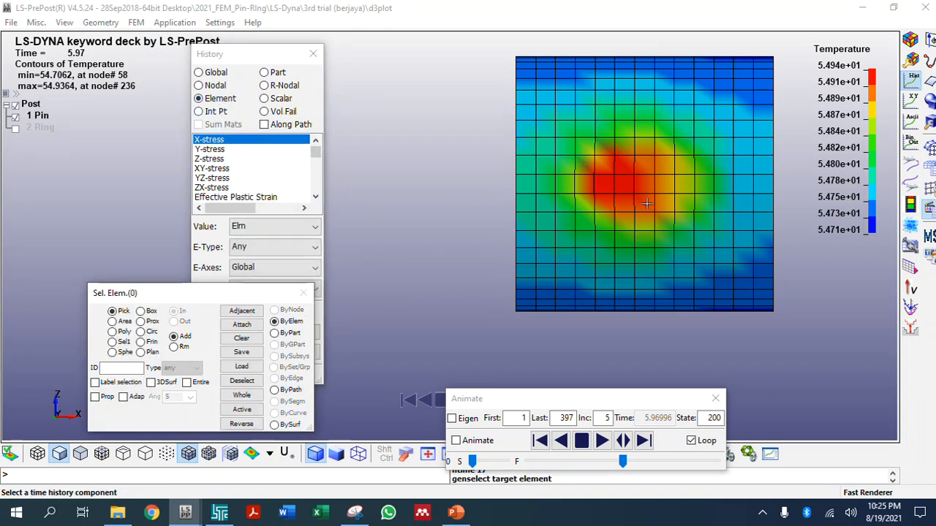
{"action": "left_click", "coordinate": [628, 187]}
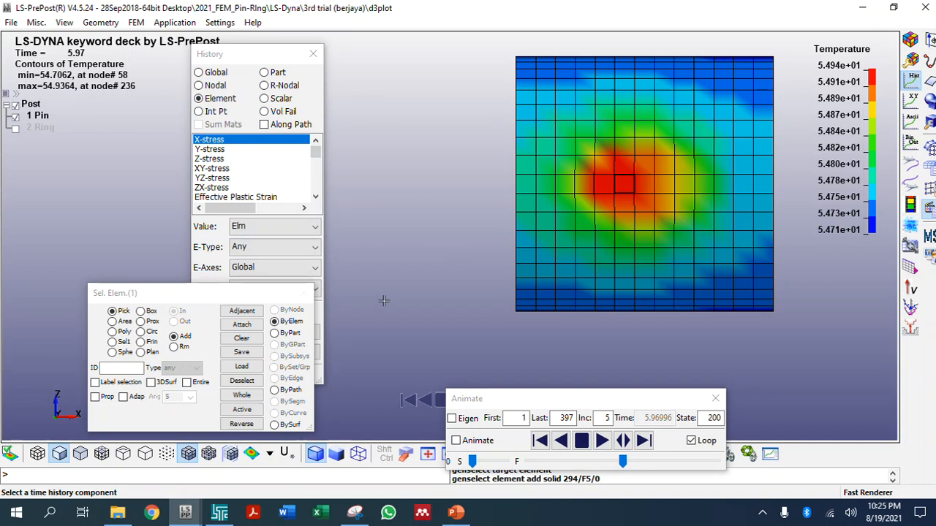
{"action": "left_click_drag", "start_coordinate": [724, 174], "coordinate": [693, 290], "text": "ctrl"}
{"action": "scroll", "coordinate": [573, 327], "scroll_direction": "down", "scroll_amount": 4}
{"action": "left_click_drag", "start_coordinate": [667, 181], "coordinate": [625, 257], "text": "ctrl"}
{"action": "mouse_move", "coordinate": [468, 195]}
{"action": "left_mouse_down", "text": "ctrl"}
{"action": "mouse_move", "coordinate": [627, 183]}
{"action": "mouse_move", "coordinate": [624, 241]}
{"action": "left_mouse_up", "text": "ctrl"}
{"action": "scroll", "coordinate": [629, 205], "scroll_direction": "up", "scroll_amount": 5}
{"action": "left_click", "coordinate": [15, 127]}
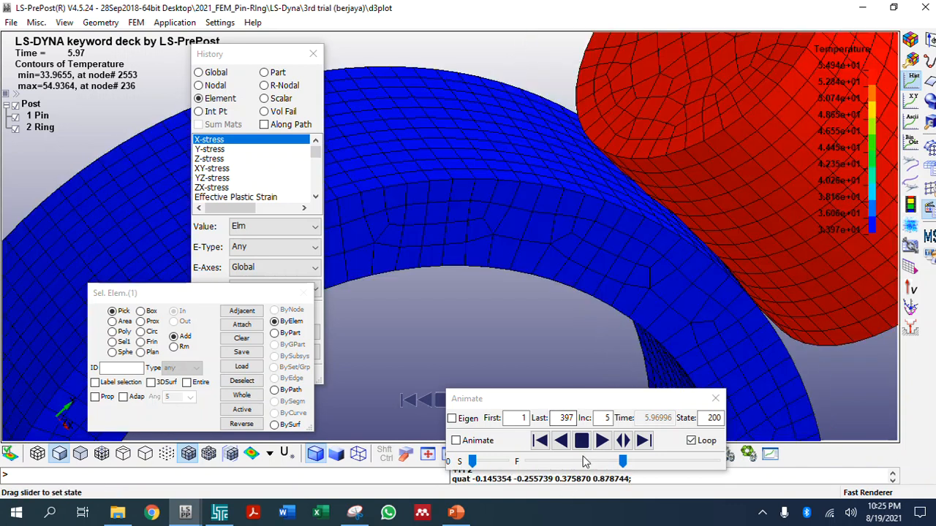
Step: Try the standard views of the pin and ring, settle on Top, and examine their contact region up close
{"action": "left_click_drag", "start_coordinate": [505, 398], "coordinate": [481, 321]}
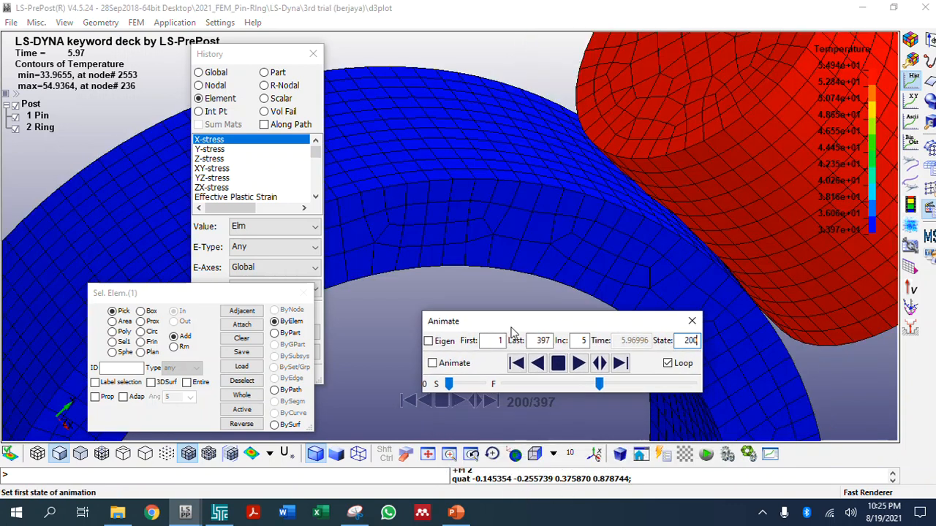
{"action": "left_click", "coordinate": [540, 457]}
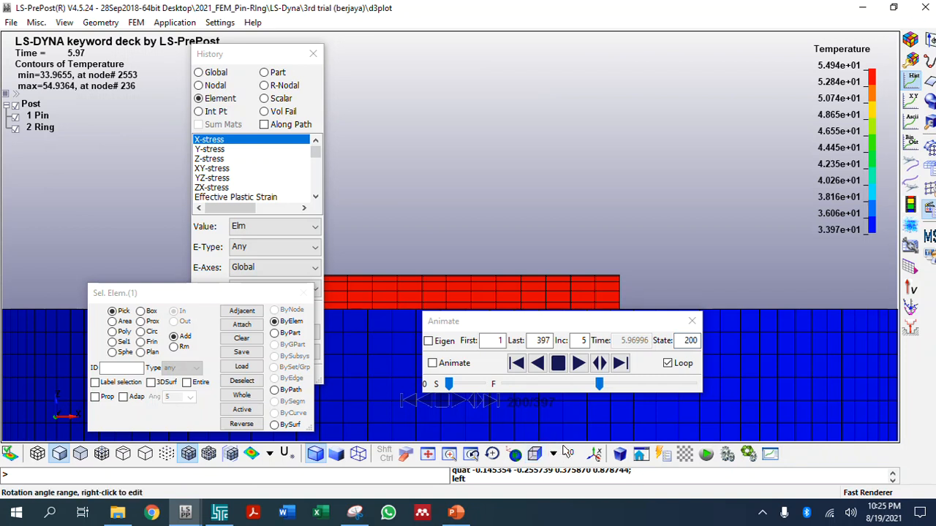
{"action": "left_click", "coordinate": [553, 454]}
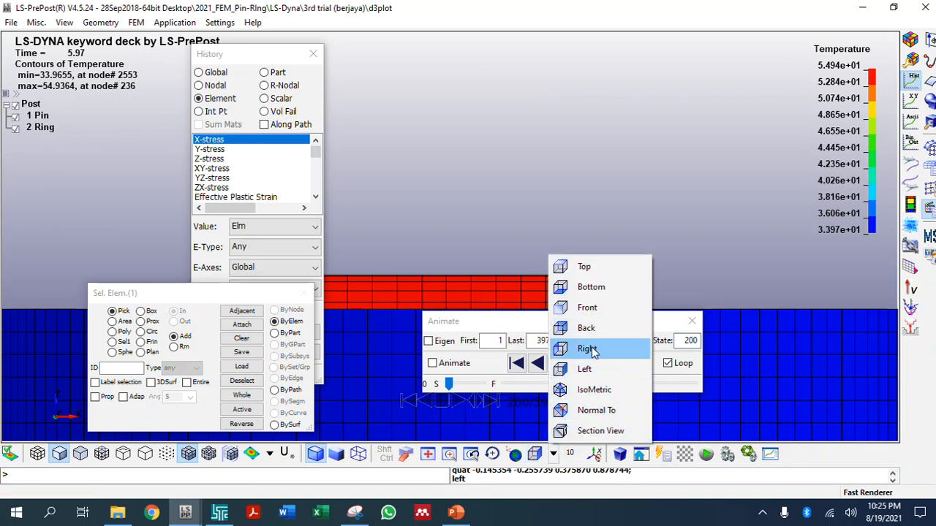
{"action": "left_click", "coordinate": [591, 350]}
{"action": "left_click", "coordinate": [554, 454]}
{"action": "left_click", "coordinate": [585, 329]}
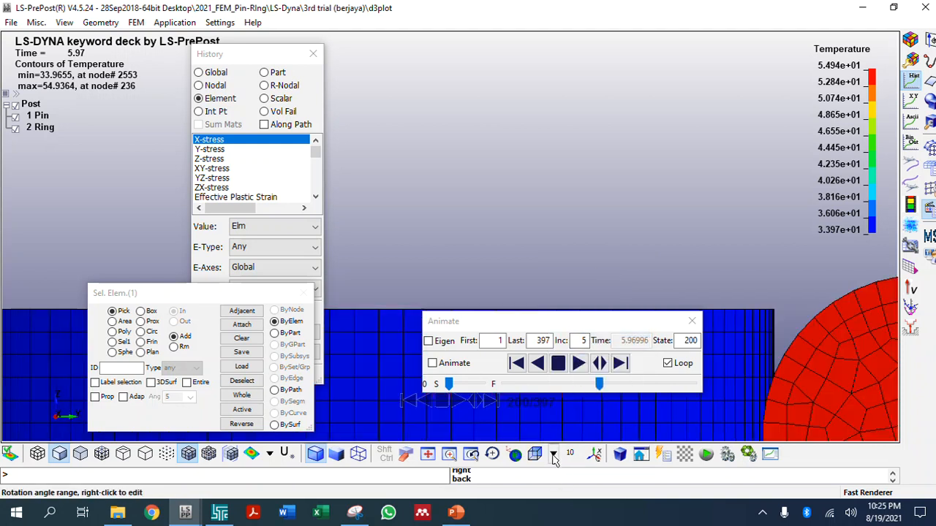
{"action": "left_click", "coordinate": [554, 454]}
{"action": "left_click", "coordinate": [563, 268]}
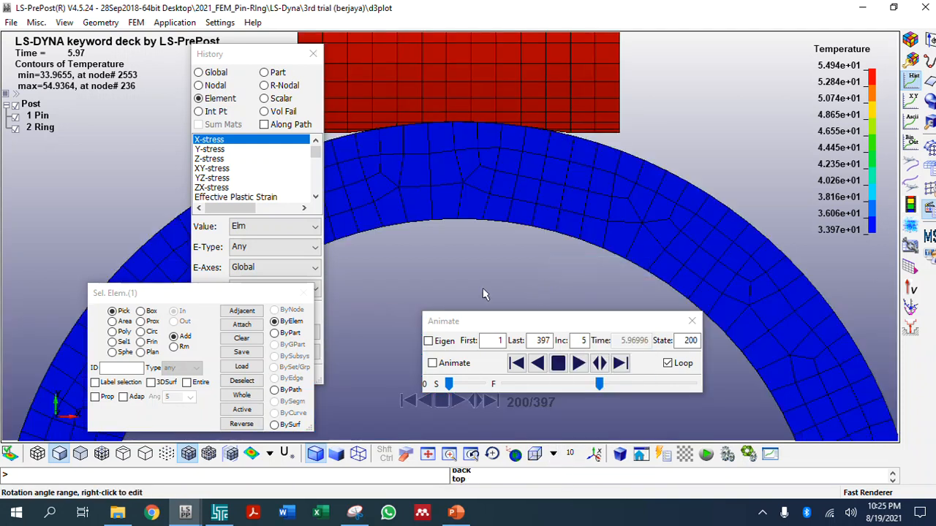
{"action": "scroll", "coordinate": [483, 292], "scroll_direction": "down", "scroll_amount": 5}
{"action": "scroll", "coordinate": [472, 249], "scroll_direction": "up", "scroll_amount": 12}
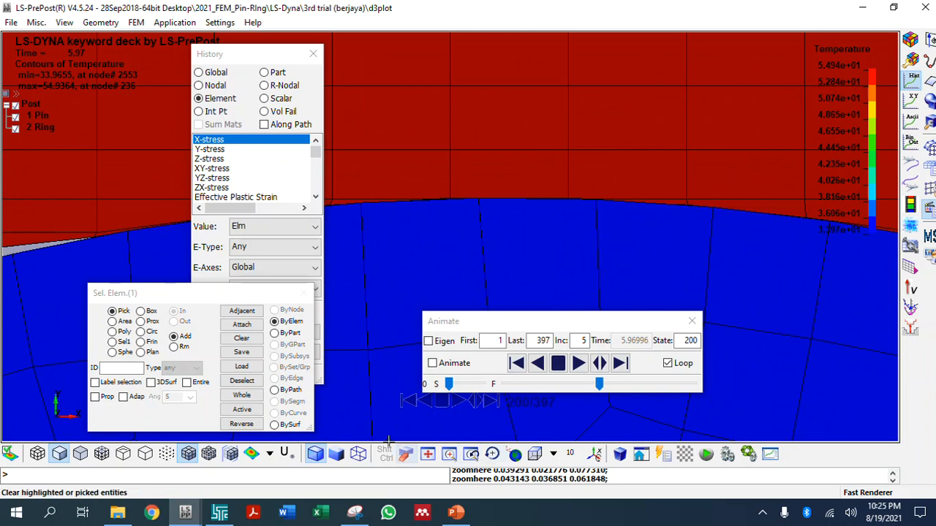
{"action": "left_click_drag", "start_coordinate": [508, 244], "coordinate": [395, 211], "text": "shift"}
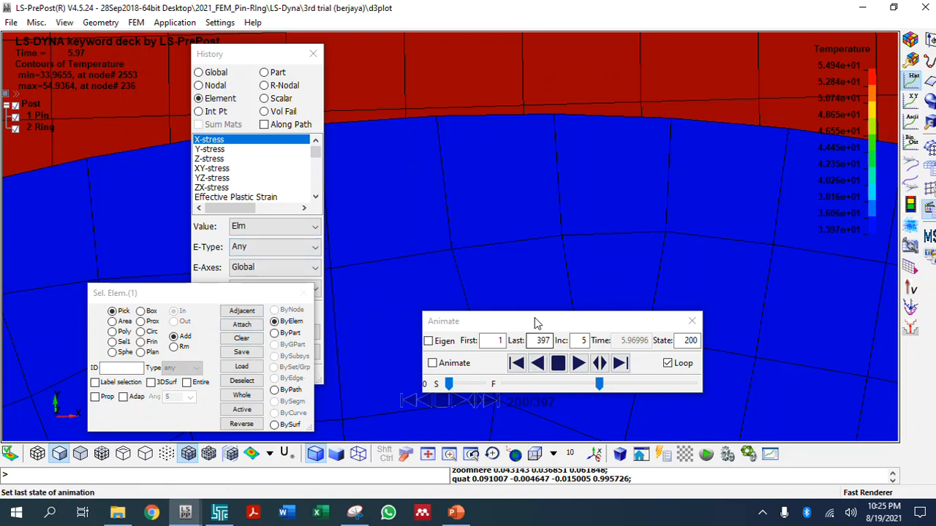
Step: Return the results to state 1 and add the element at the middle of the pin's lower contact edge to the selection
{"action": "left_click_drag", "start_coordinate": [600, 385], "coordinate": [504, 388]}
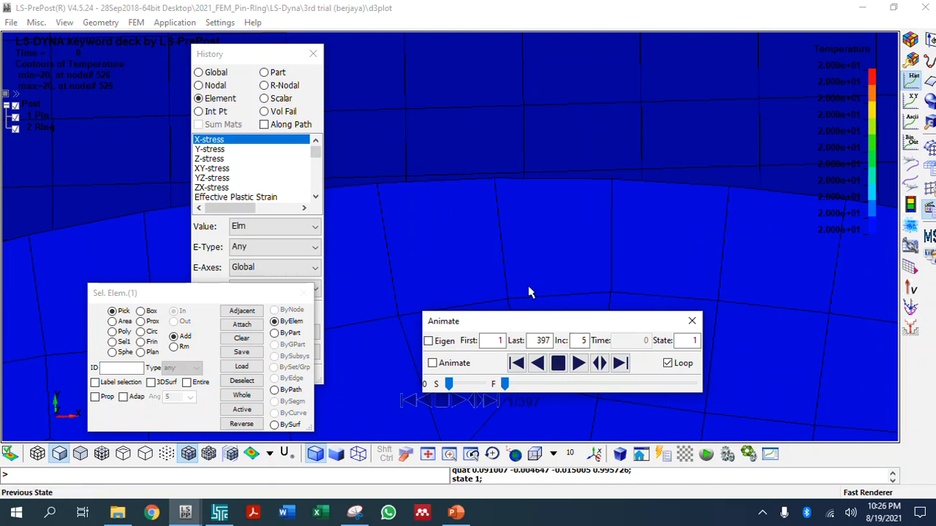
{"action": "scroll", "coordinate": [539, 267], "scroll_direction": "down", "scroll_amount": 2}
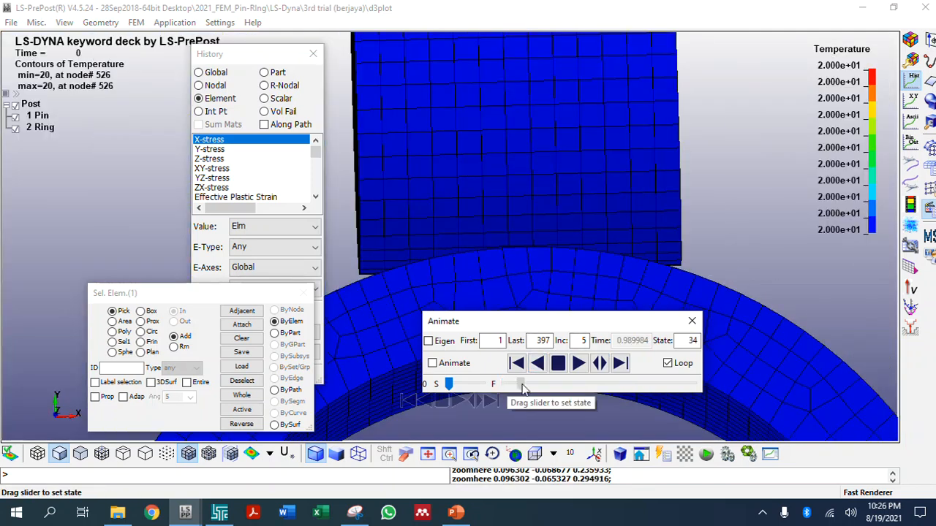
{"action": "left_click_drag", "start_coordinate": [505, 388], "coordinate": [626, 385]}
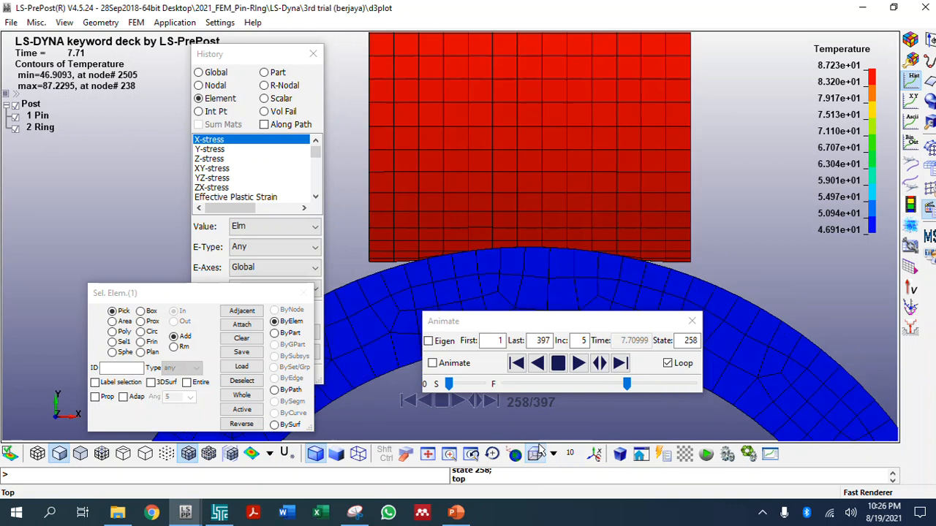
{"action": "left_click_drag", "start_coordinate": [627, 384], "coordinate": [497, 388]}
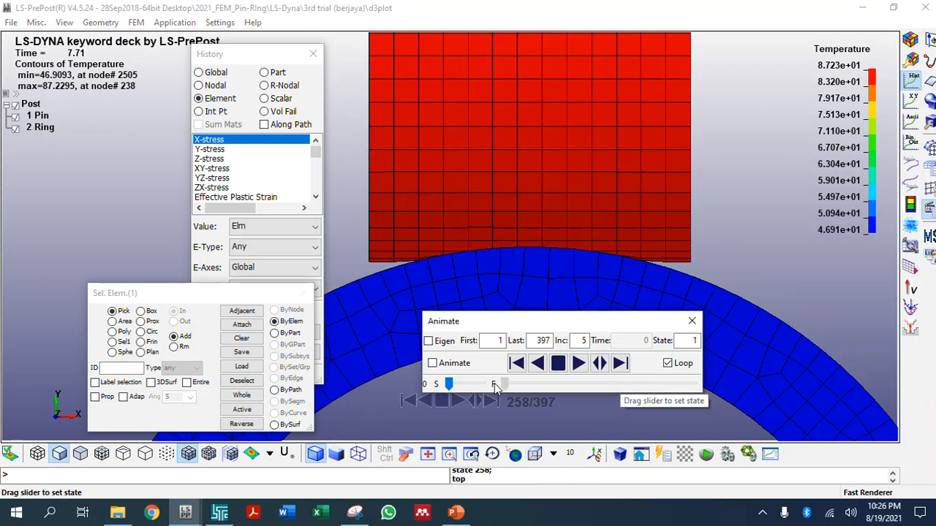
{"action": "scroll", "coordinate": [503, 276], "scroll_direction": "up", "scroll_amount": 2}
{"action": "left_click", "coordinate": [492, 268]}
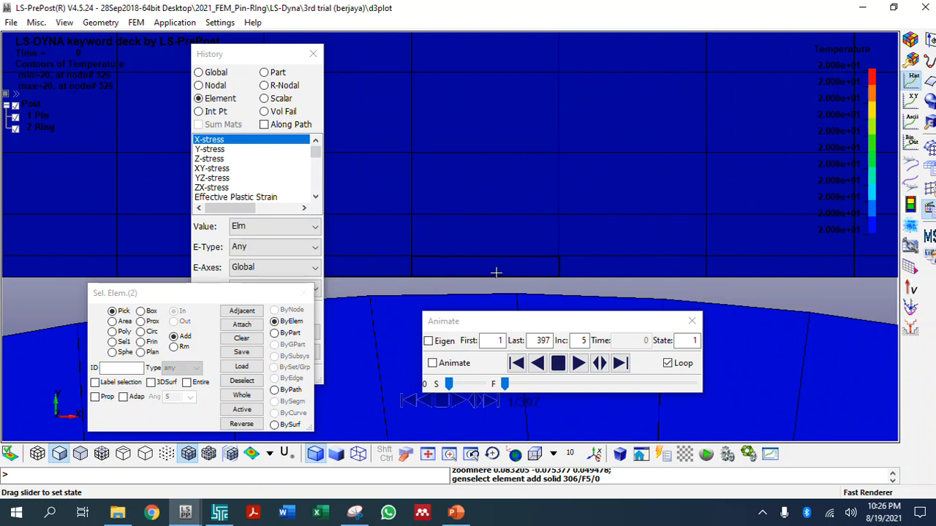
{"action": "scroll", "coordinate": [494, 279], "scroll_direction": "down", "scroll_amount": 2}
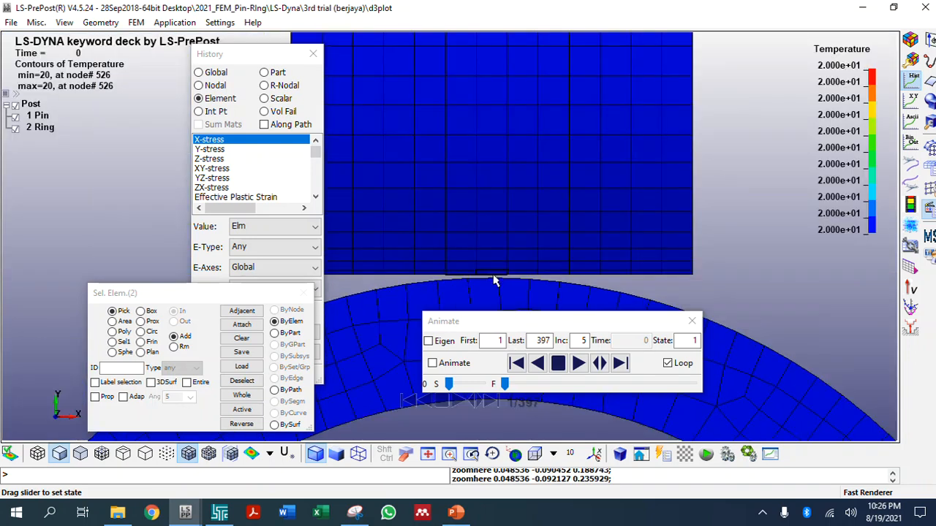
{"action": "scroll", "coordinate": [494, 279], "scroll_direction": "down", "scroll_amount": 1}
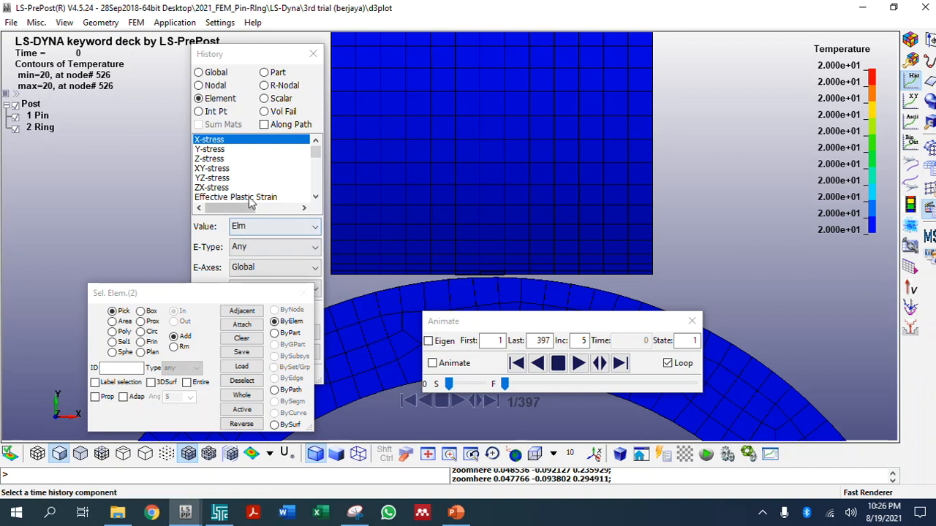
Step: Find Temperature among the element history components and plot it for the two selected pin elements
{"action": "scroll", "coordinate": [235, 171], "scroll_direction": "down", "scroll_amount": 1}
{"action": "scroll", "coordinate": [235, 180], "scroll_direction": "down", "scroll_amount": 5}
{"action": "scroll", "coordinate": [203, 198], "scroll_direction": "down", "scroll_amount": 2}
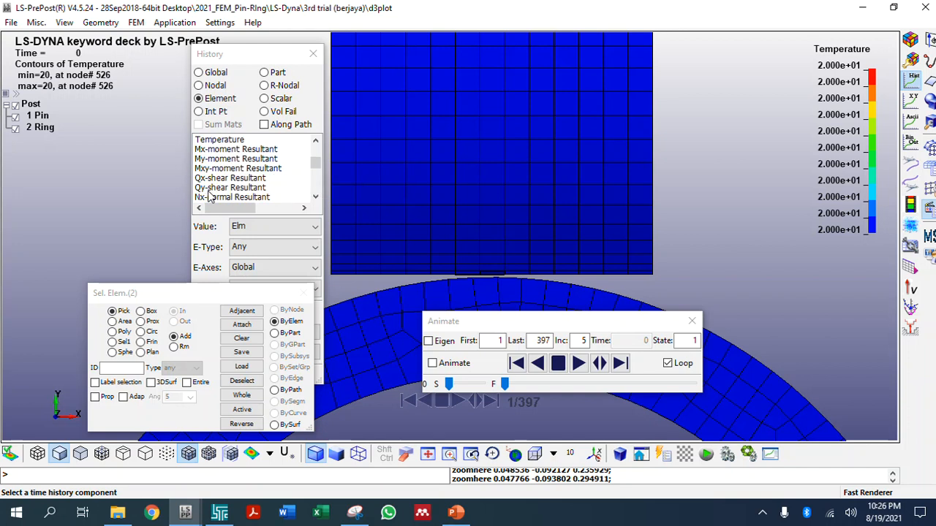
{"action": "scroll", "coordinate": [209, 196], "scroll_direction": "down", "scroll_amount": 3}
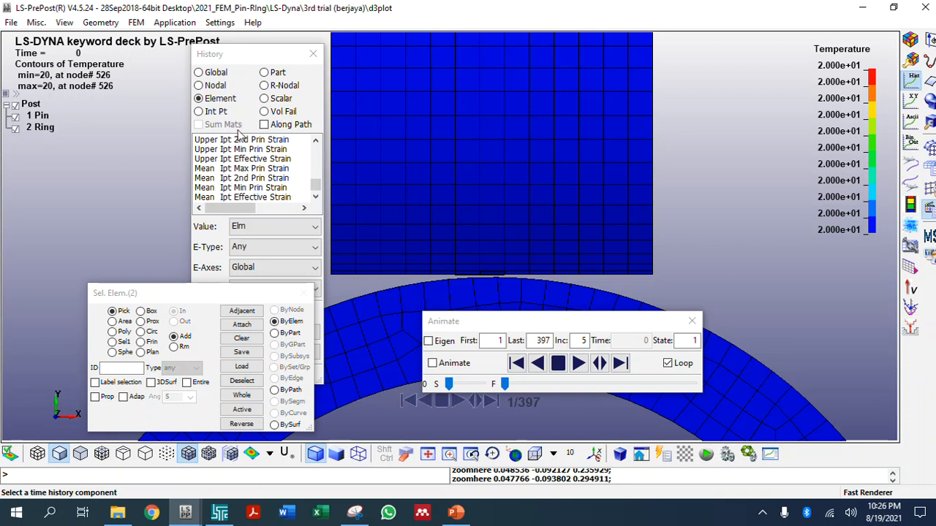
{"action": "scroll", "coordinate": [282, 196], "scroll_direction": "up", "scroll_amount": 3}
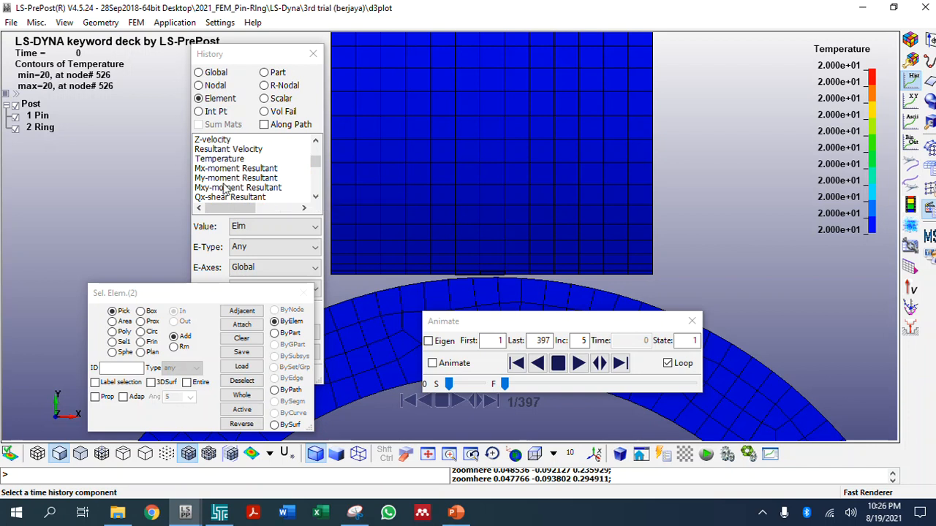
{"action": "left_click", "coordinate": [229, 160]}
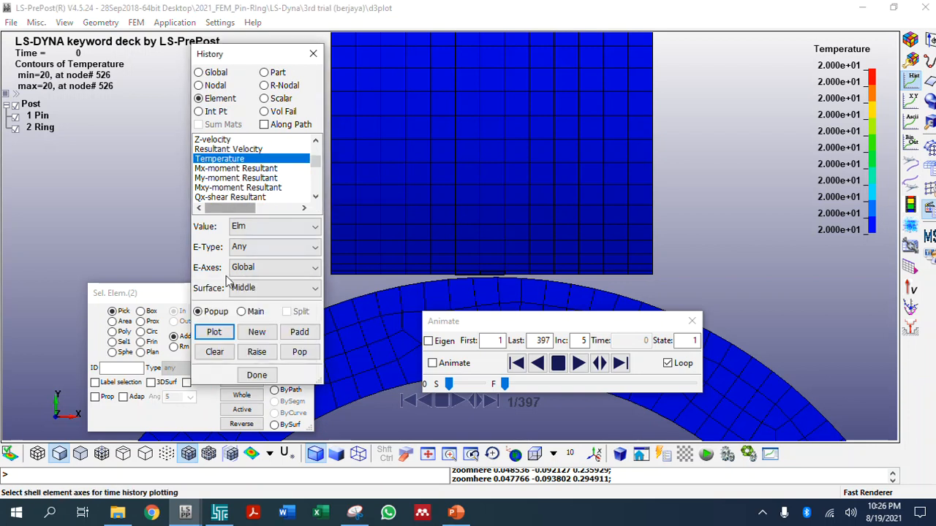
{"action": "left_click", "coordinate": [213, 331]}
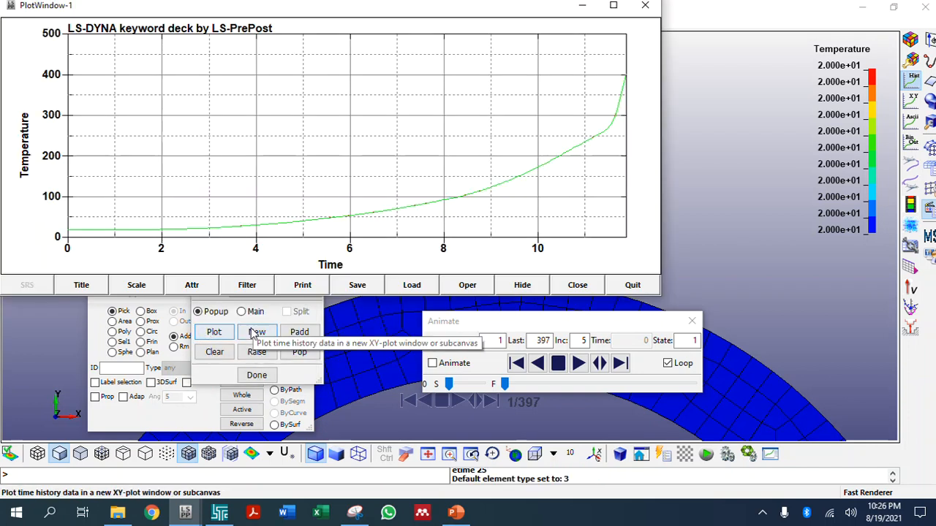
Step: Save both temperature curves as a curve file named PLOT_Temp.txt in the 3rd trial (berjaya) folder and close the plot
{"action": "left_click", "coordinate": [357, 285]}
{"action": "left_click", "coordinate": [545, 379]}
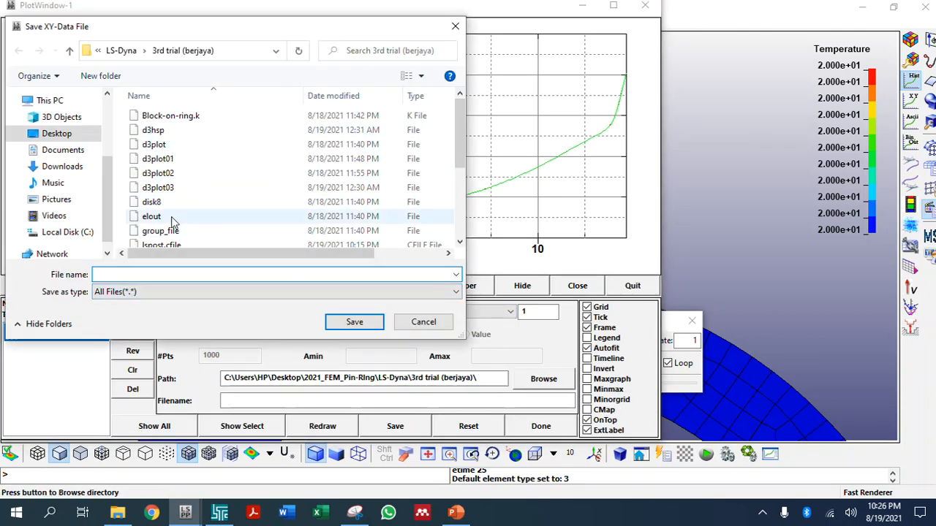
{"action": "left_click", "coordinate": [424, 321]}
{"action": "left_click", "coordinate": [264, 401]}
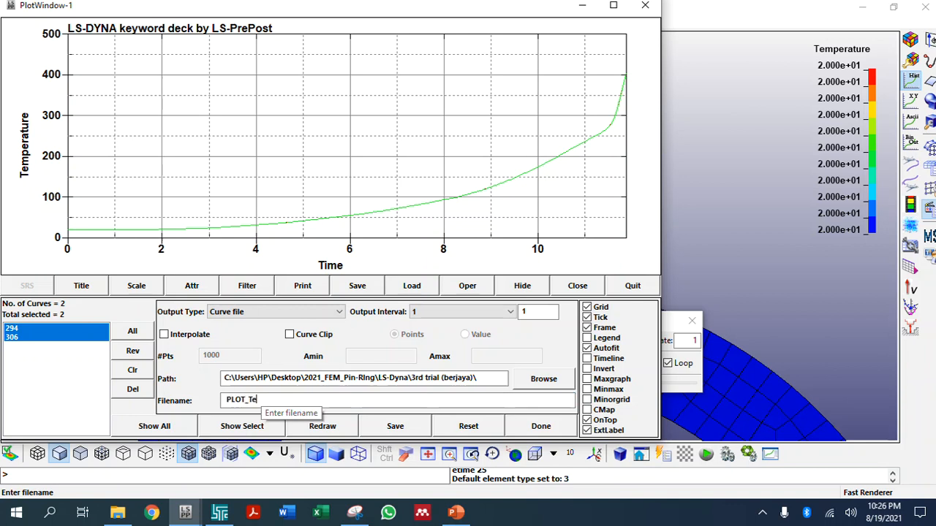
{"action": "type", "text": "PLOT_Temp."}
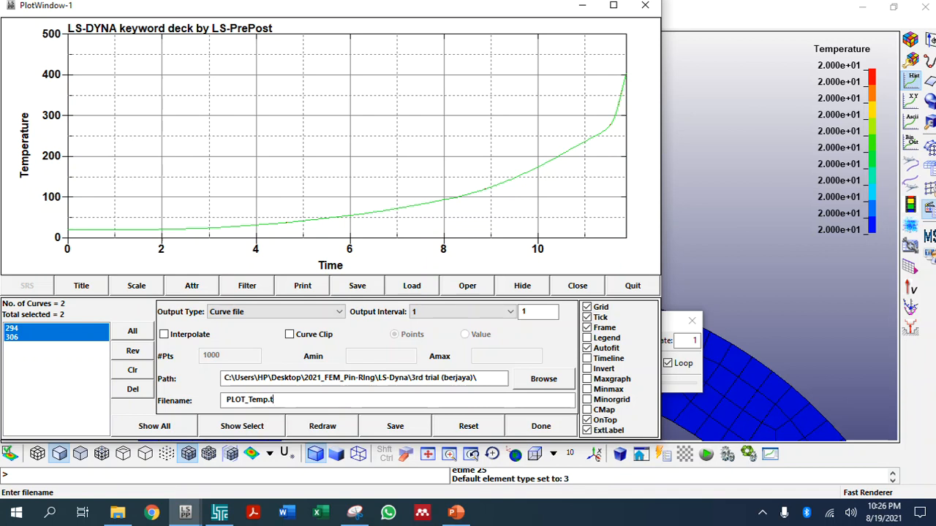
{"action": "type", "text": "txt"}
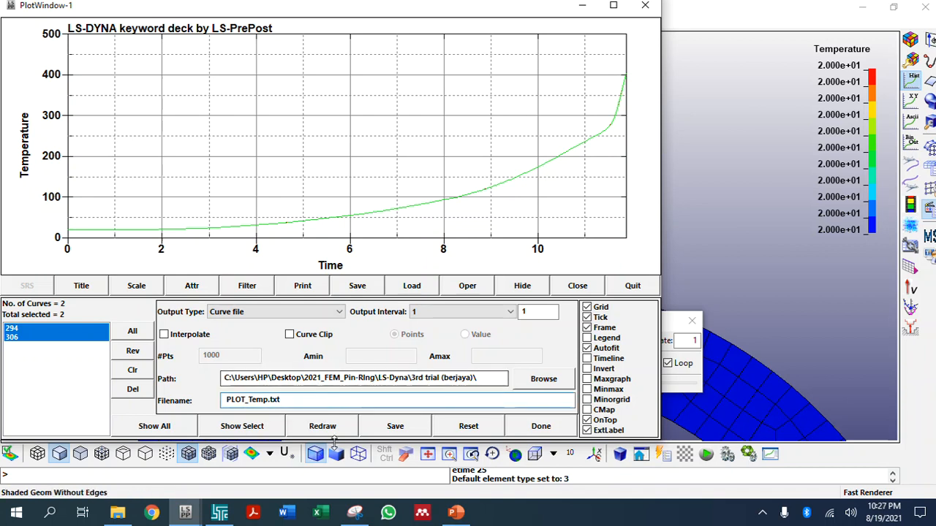
{"action": "left_click", "coordinate": [395, 428]}
{"action": "left_click", "coordinate": [541, 426]}
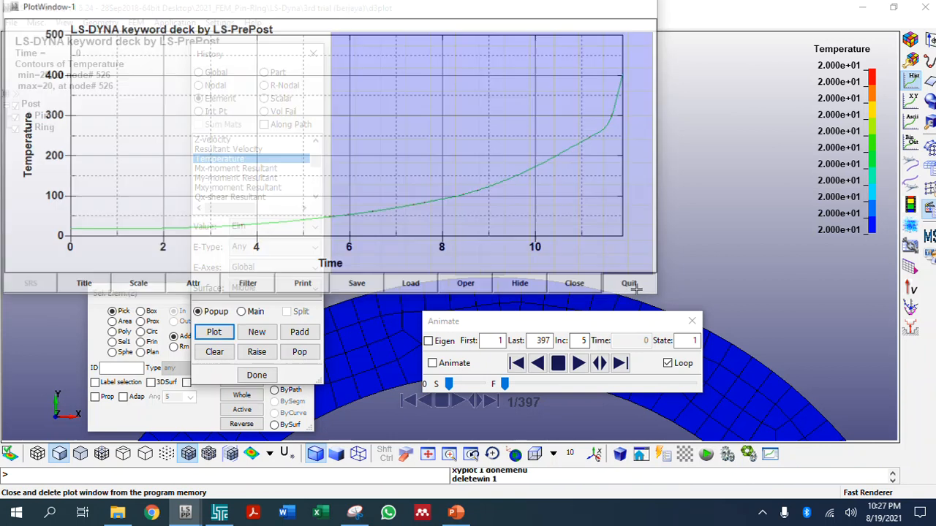
{"action": "left_click", "coordinate": [632, 286]}
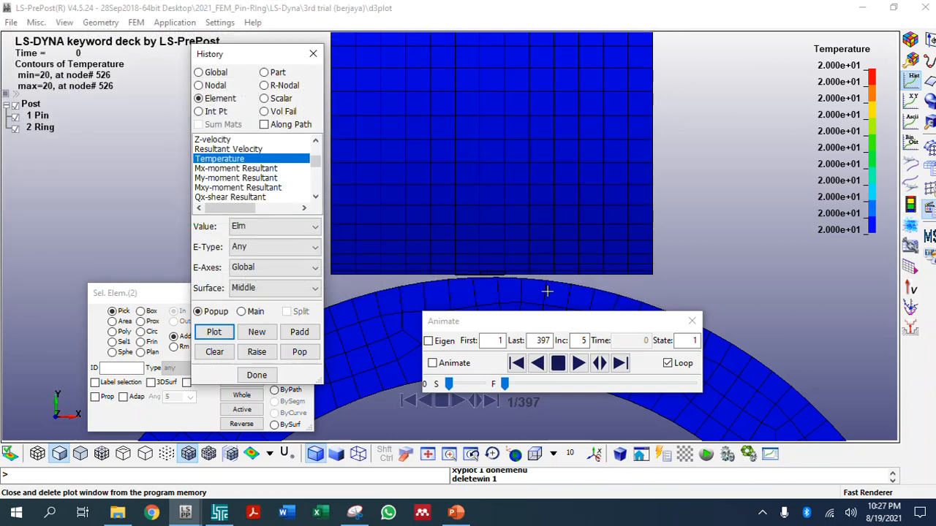
Step: Plot the X-velocity history of the two selected elements, look at the curves, and close the plot
{"action": "left_click", "coordinate": [254, 150]}
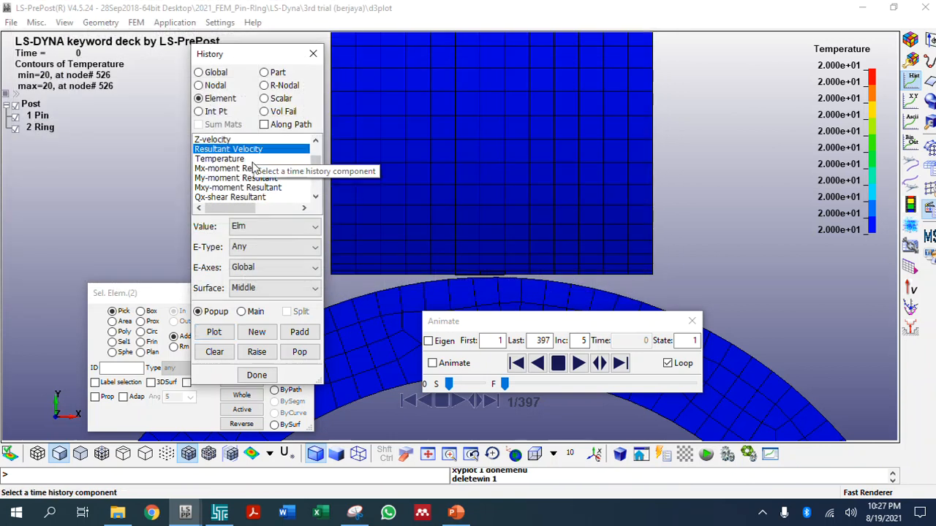
{"action": "scroll", "coordinate": [253, 175], "scroll_direction": "up", "scroll_amount": 1}
{"action": "left_click", "coordinate": [233, 158]}
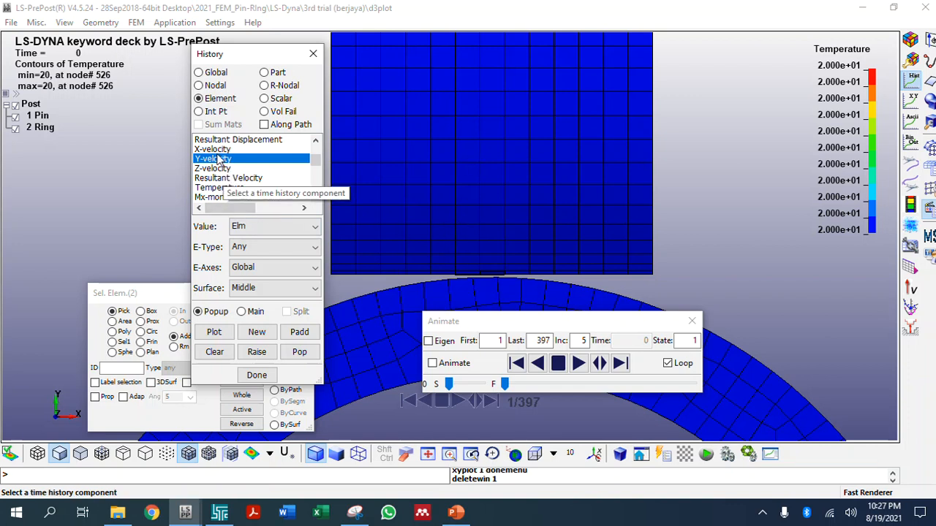
{"action": "left_click", "coordinate": [216, 149]}
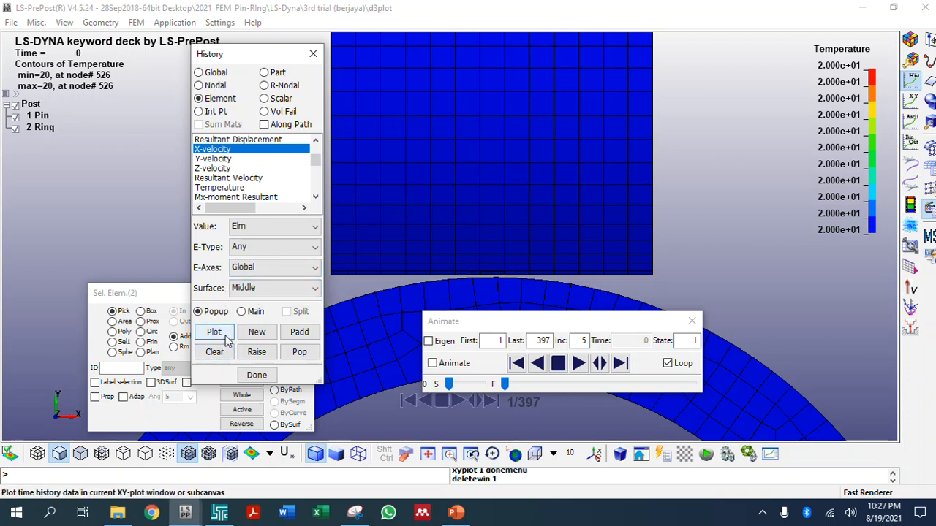
{"action": "left_click", "coordinate": [213, 332]}
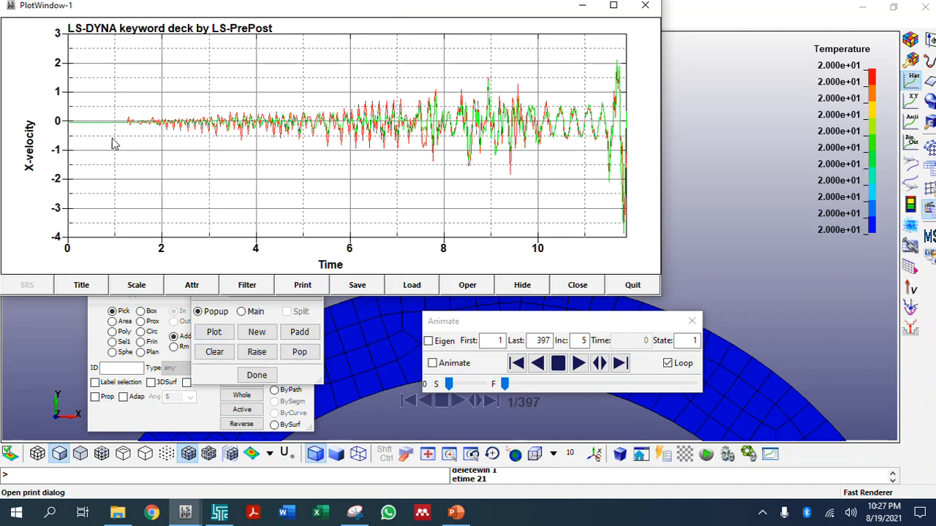
{"action": "left_click", "coordinate": [645, 5]}
Step: Plot the Y-displacement history of the two selected pin elements
{"action": "scroll", "coordinate": [249, 181], "scroll_direction": "up", "scroll_amount": 2}
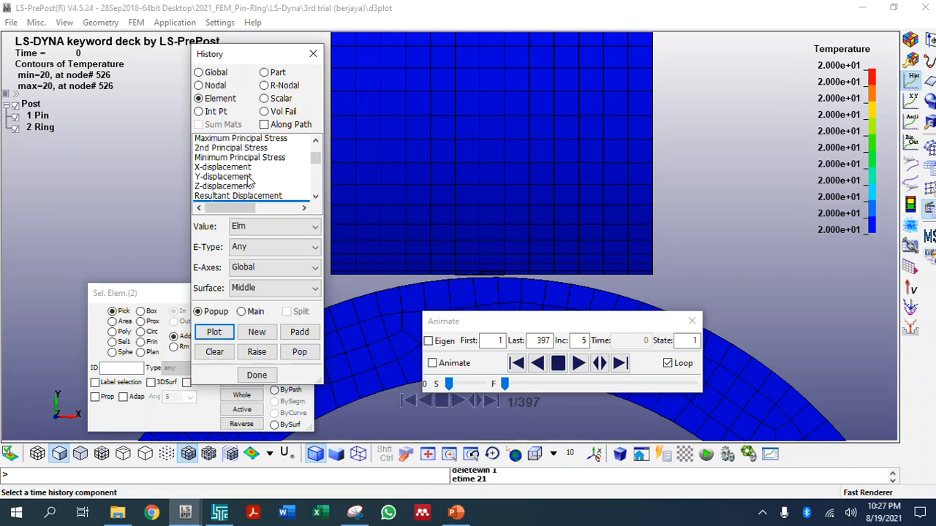
{"action": "left_click", "coordinate": [215, 179]}
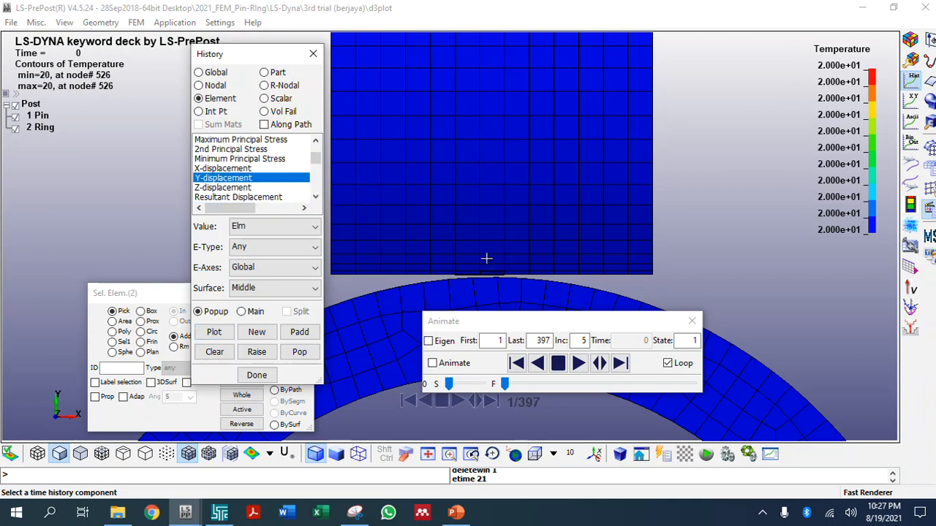
{"action": "left_click", "coordinate": [215, 335]}
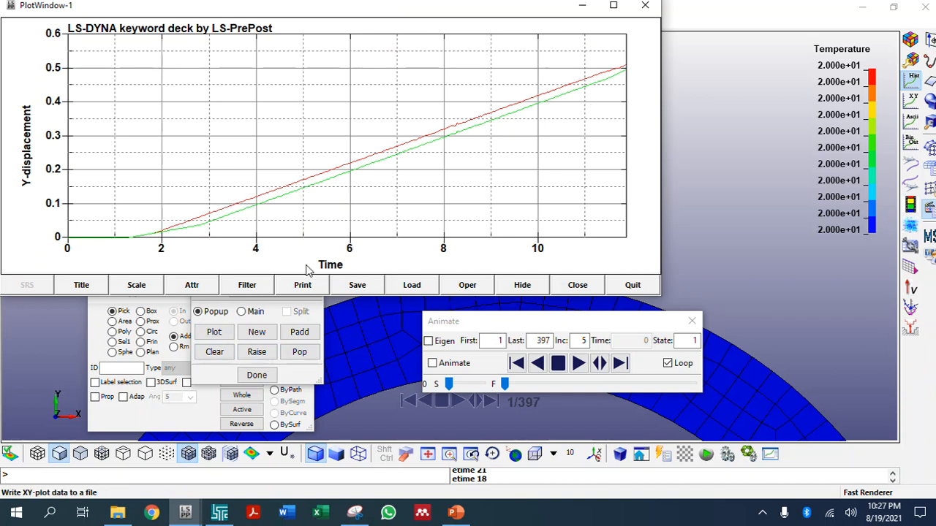
Step: Save both displacement curves as a curve file named PLOT_Displ-Y.txt in the same folder and close the plot
{"action": "left_click", "coordinate": [357, 285]}
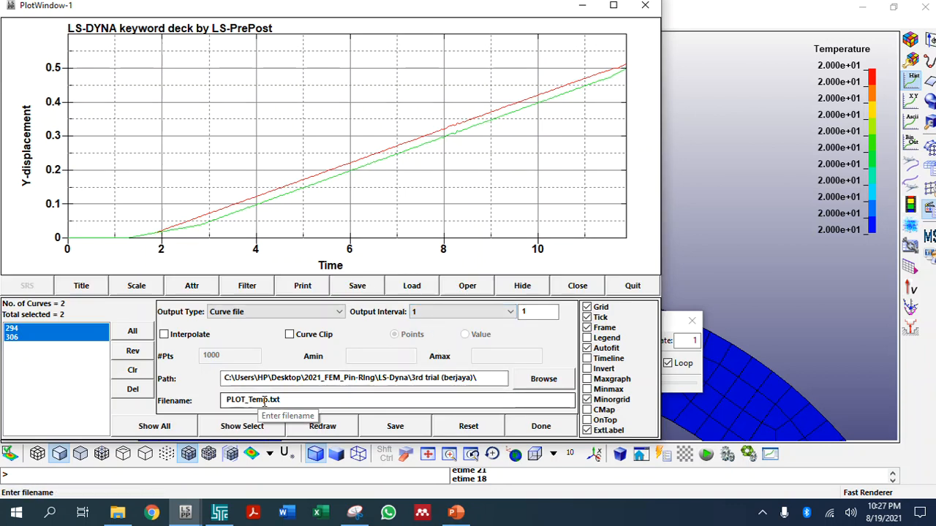
{"action": "left_click_drag", "start_coordinate": [269, 400], "coordinate": [249, 400]}
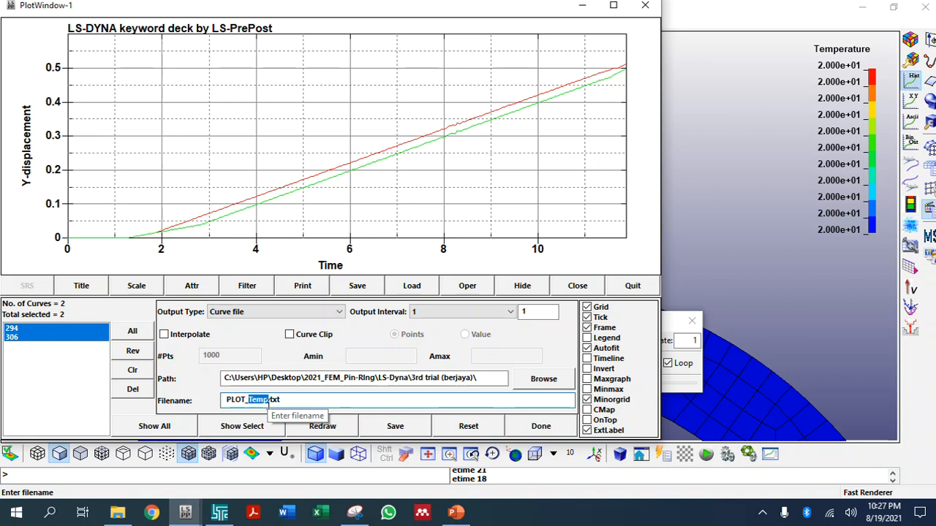
{"action": "type", "text": "Displ"}
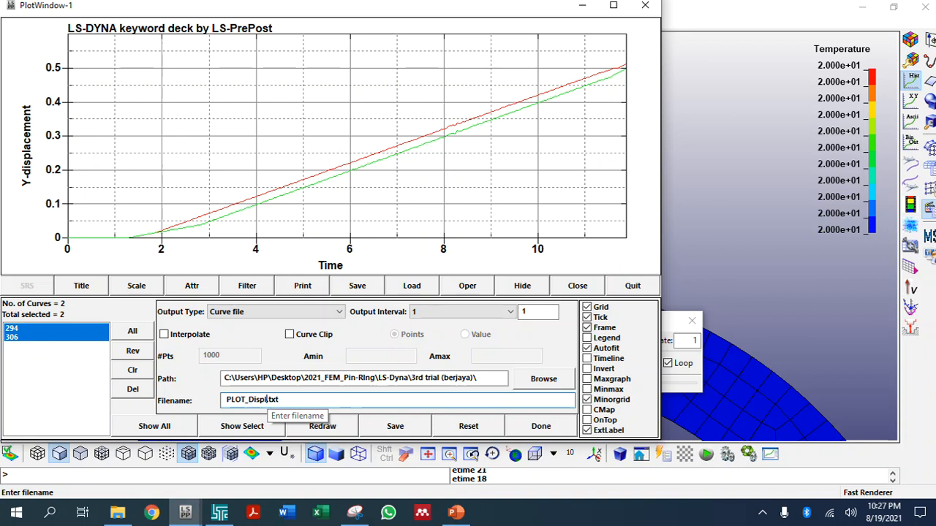
{"action": "type", "text": "-Y"}
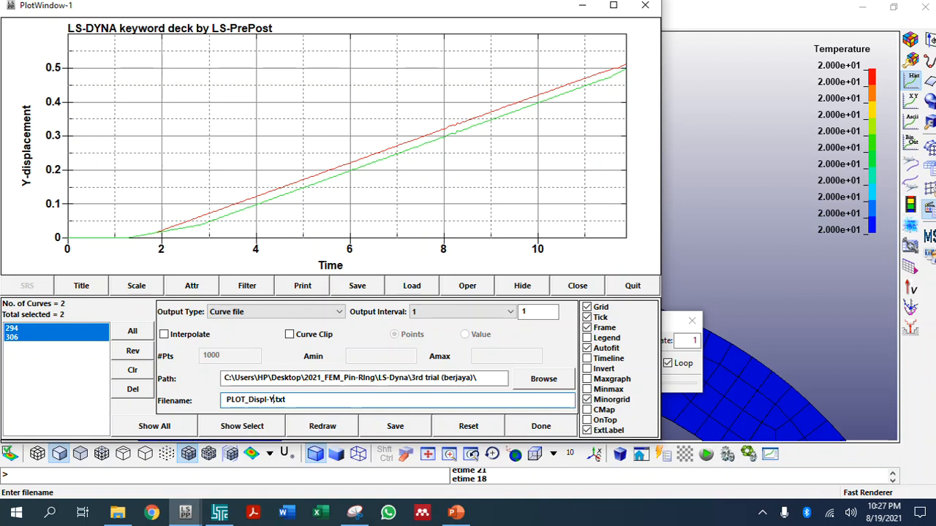
{"action": "left_click", "coordinate": [395, 427]}
{"action": "left_click", "coordinate": [542, 426]}
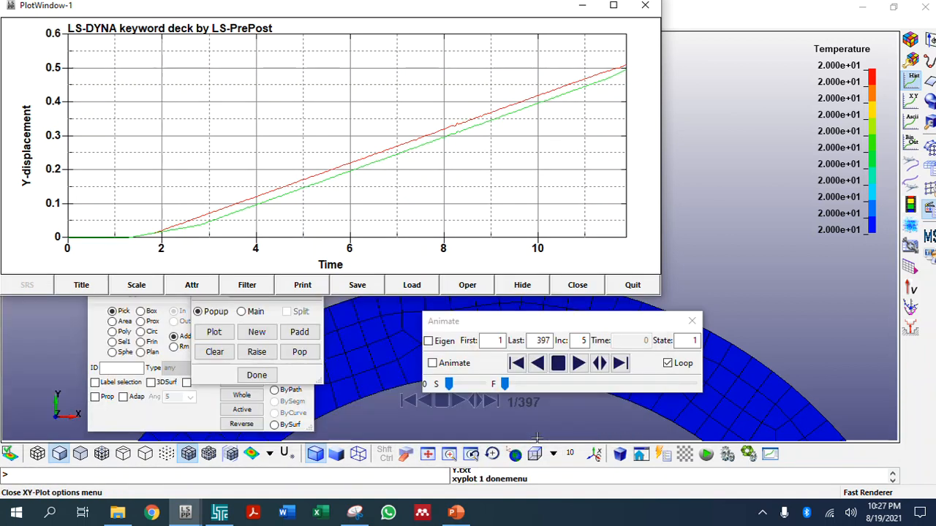
{"action": "left_click", "coordinate": [577, 285]}
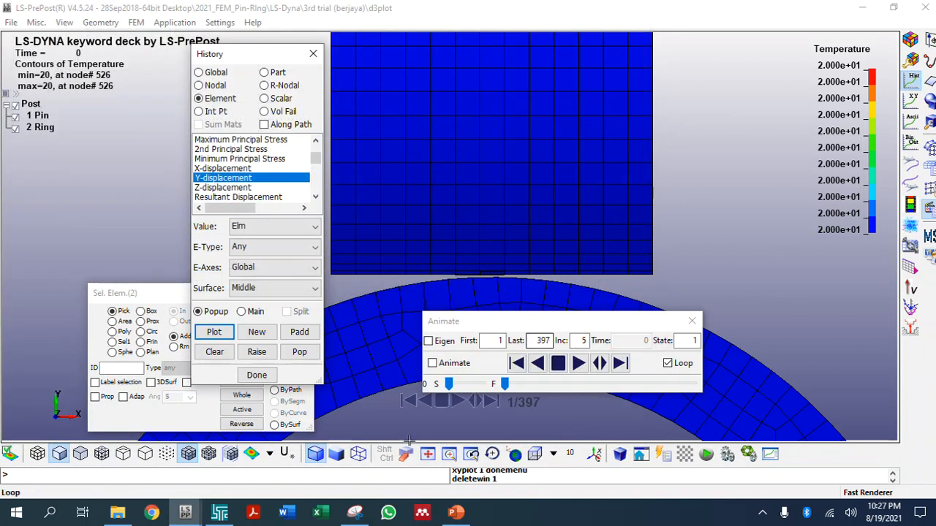
Step: Start Excel, switch to File Explorer, and open the PLOT_Displ-Y text file in the 3rd trial (berjaya) folder
{"action": "left_click", "coordinate": [316, 514]}
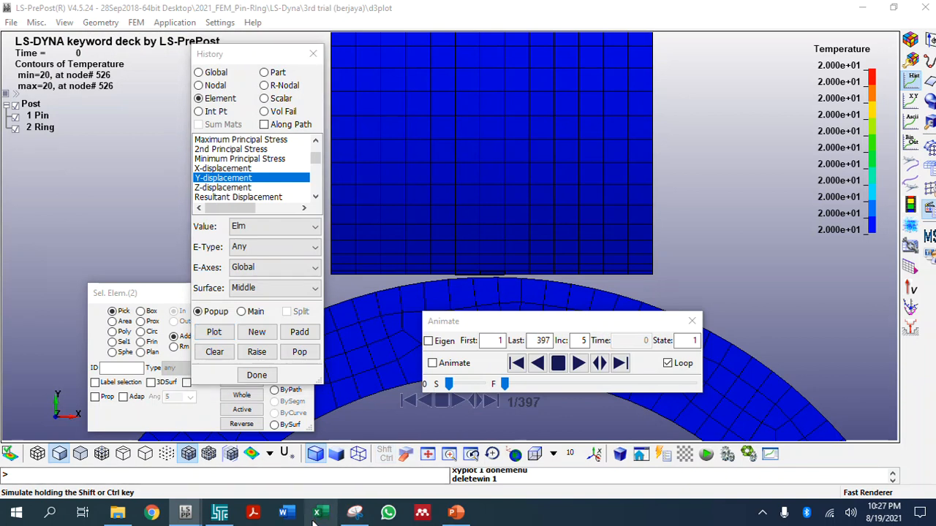
{"action": "left_click", "coordinate": [117, 514]}
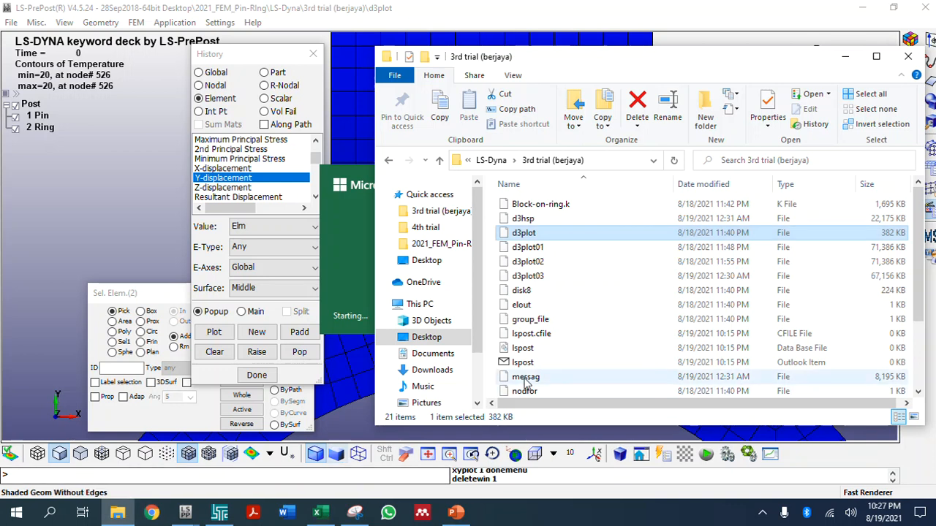
{"action": "scroll", "coordinate": [540, 292], "scroll_direction": "down", "scroll_amount": 3}
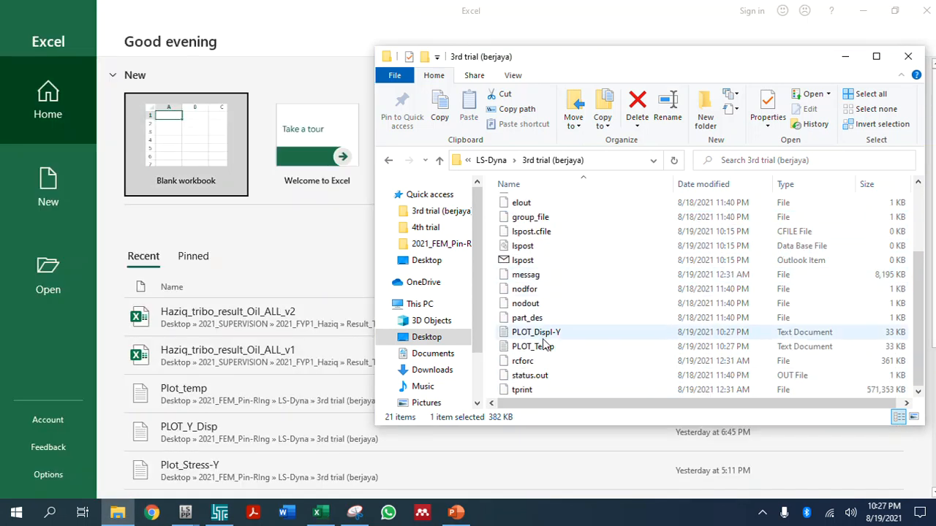
{"action": "double_click", "coordinate": [535, 333]}
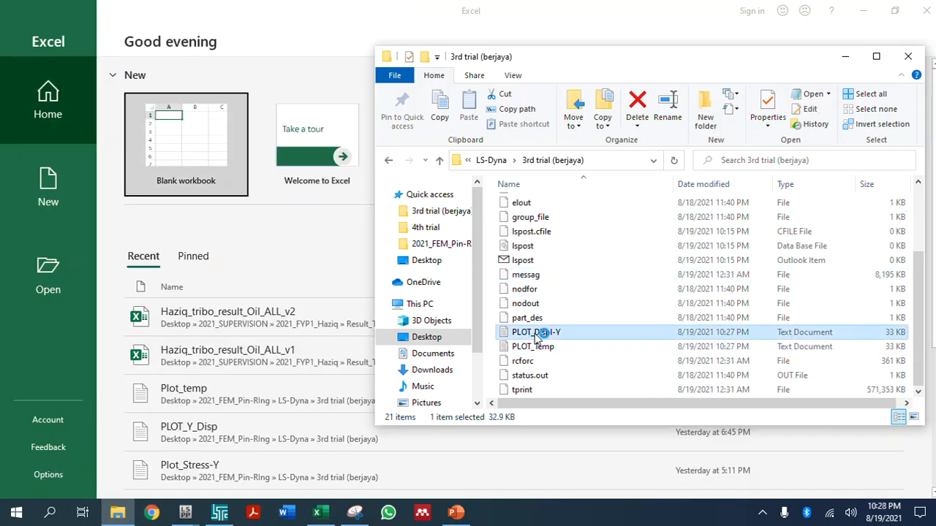
Step: Look over the Y-displacement text data, close Notepad, and create a blank workbook in Excel
{"action": "mouse_move", "coordinate": [678, 157]}
{"action": "left_mouse_down"}
{"action": "mouse_move", "coordinate": [677, 449]}
{"action": "mouse_move", "coordinate": [678, 153]}
{"action": "left_mouse_up"}
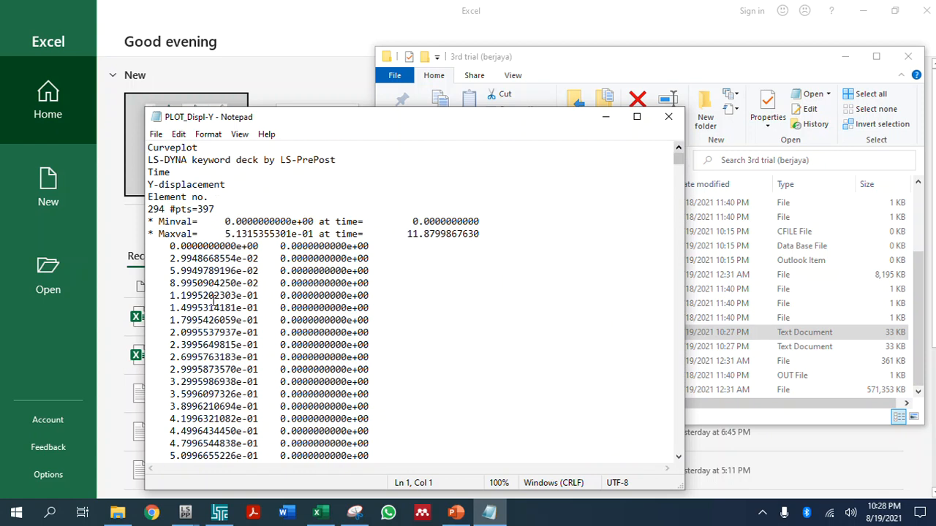
{"action": "left_click", "coordinate": [669, 117]}
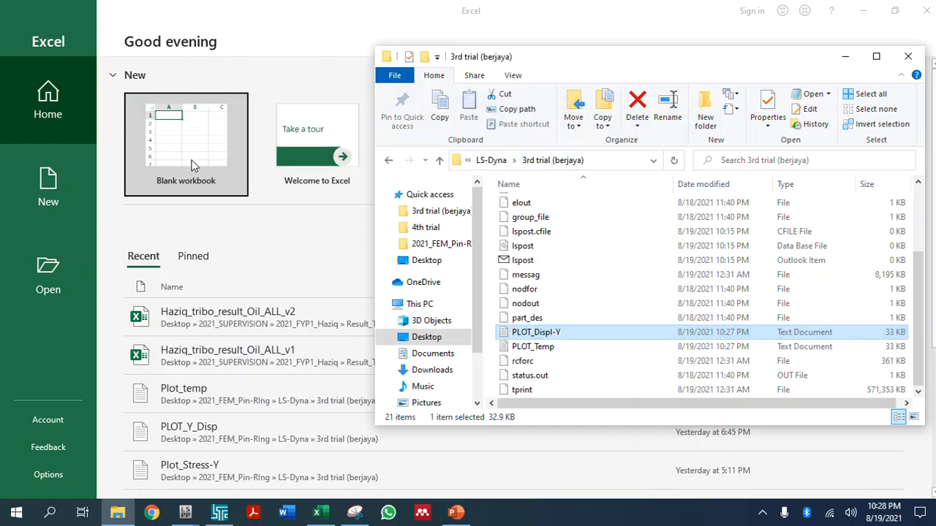
{"action": "left_click", "coordinate": [169, 151]}
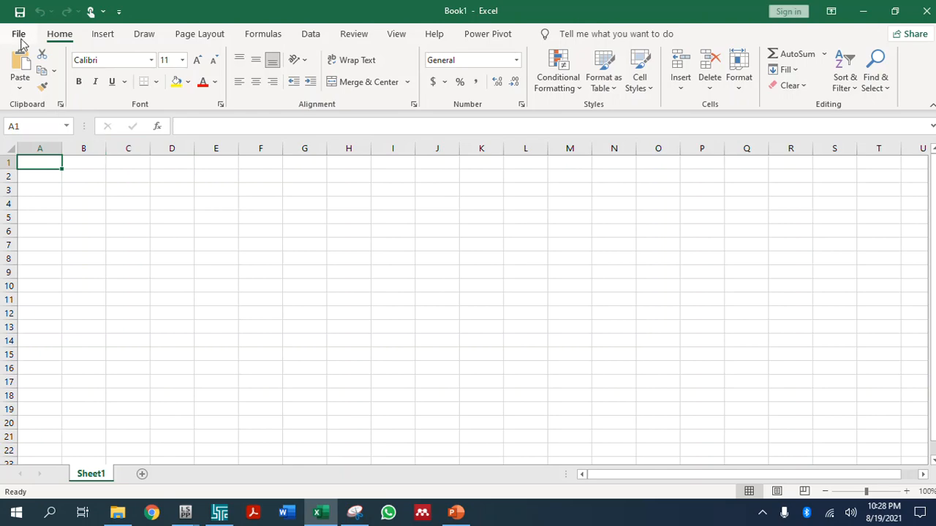
Step: Browse for a file to open and go to the 3rd trial (berjaya) folder inside 2021_FEM_Pin-RIng, LS-Dyna
{"action": "left_click", "coordinate": [18, 33]}
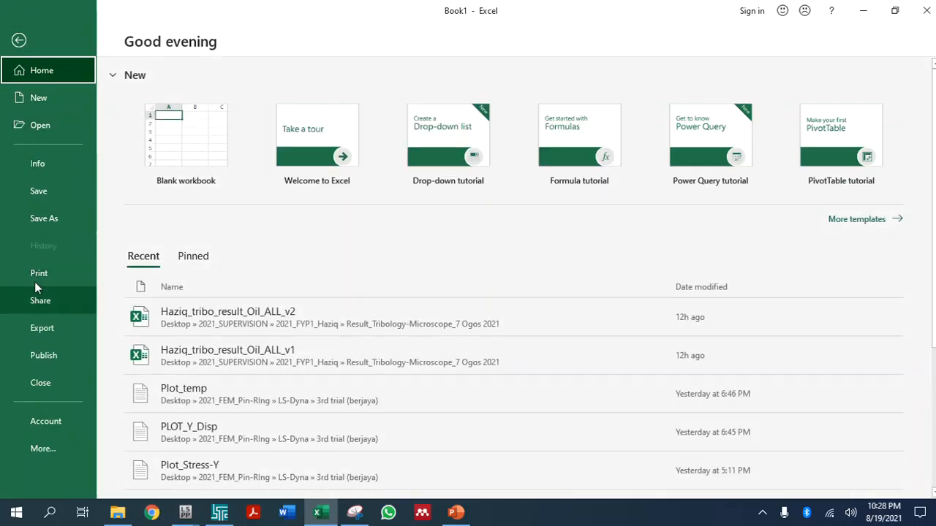
{"action": "left_click", "coordinate": [64, 134]}
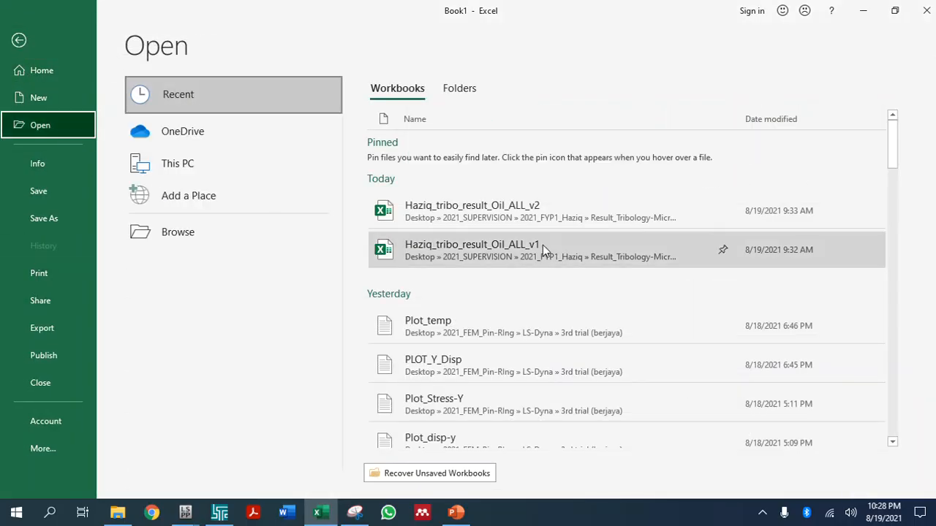
{"action": "left_click", "coordinate": [179, 247]}
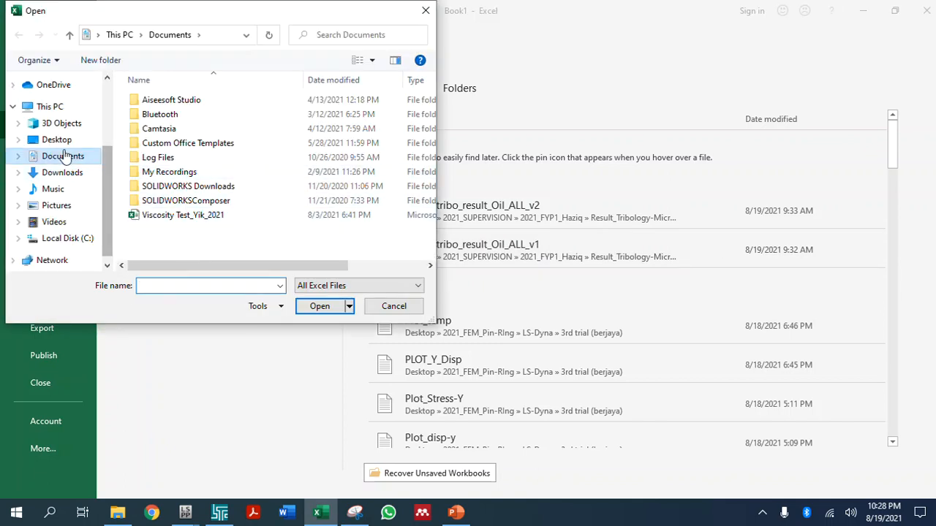
{"action": "left_click", "coordinate": [56, 141]}
{"action": "scroll", "coordinate": [60, 128], "scroll_direction": "up", "scroll_amount": 2}
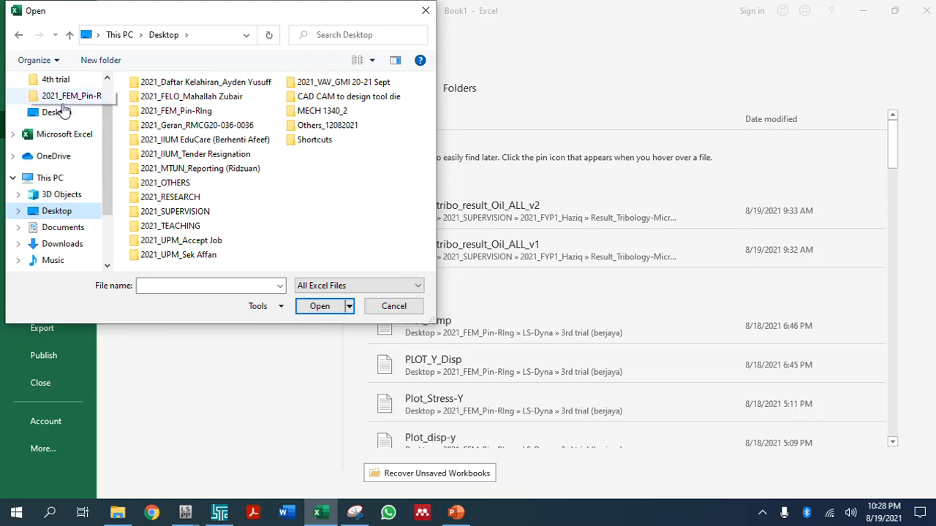
{"action": "left_click", "coordinate": [66, 100]}
{"action": "double_click", "coordinate": [167, 119]}
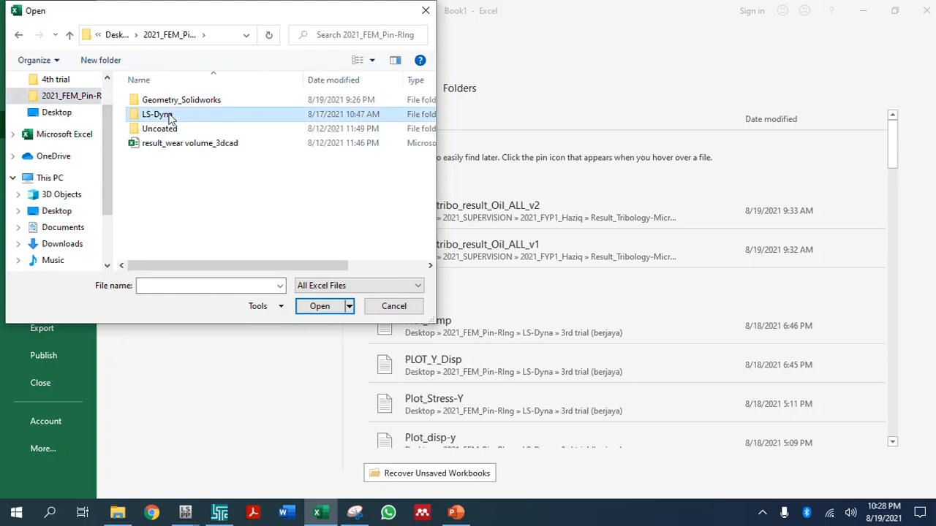
{"action": "double_click", "coordinate": [168, 129]}
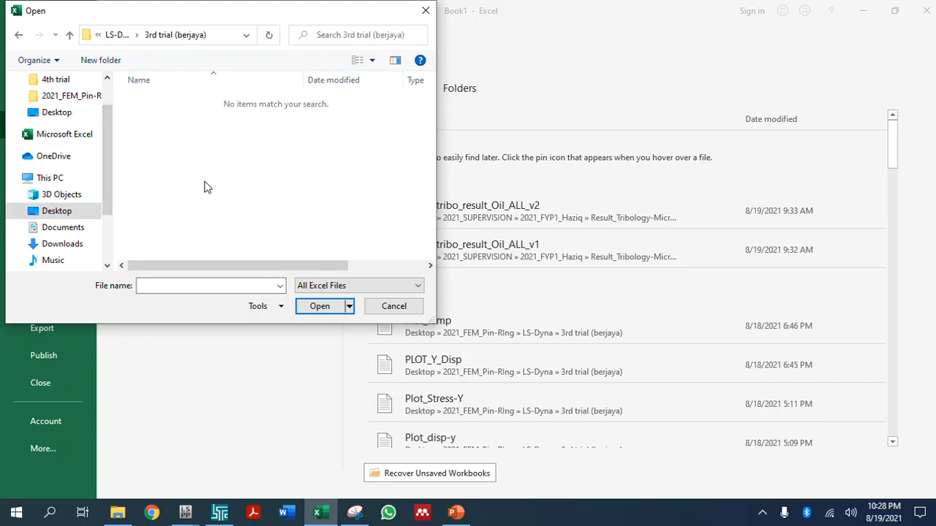
Step: Set the file filter to All Files and open the PLOT_Displ-Y text file for import
{"action": "left_click", "coordinate": [334, 286]}
{"action": "left_click", "coordinate": [326, 296]}
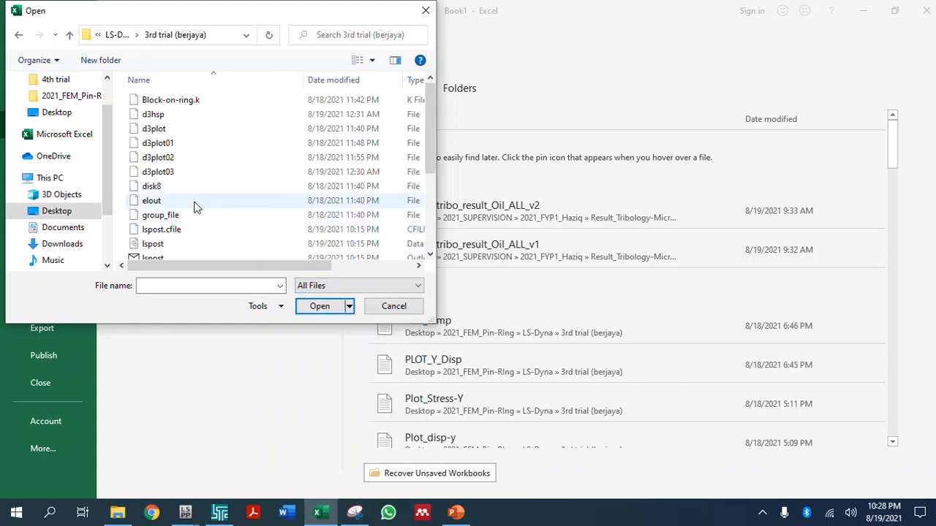
{"action": "scroll", "coordinate": [167, 192], "scroll_direction": "down", "scroll_amount": 3}
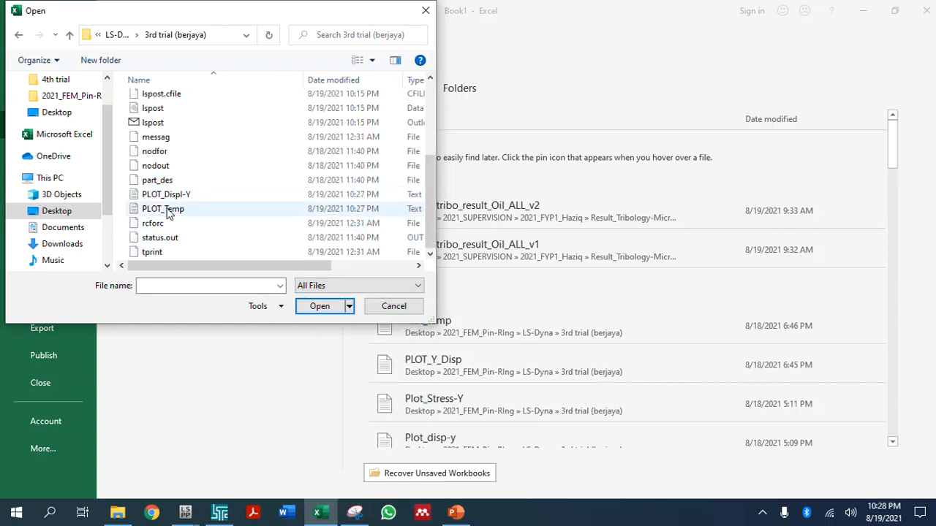
{"action": "left_click", "coordinate": [168, 195]}
{"action": "left_click", "coordinate": [315, 307]}
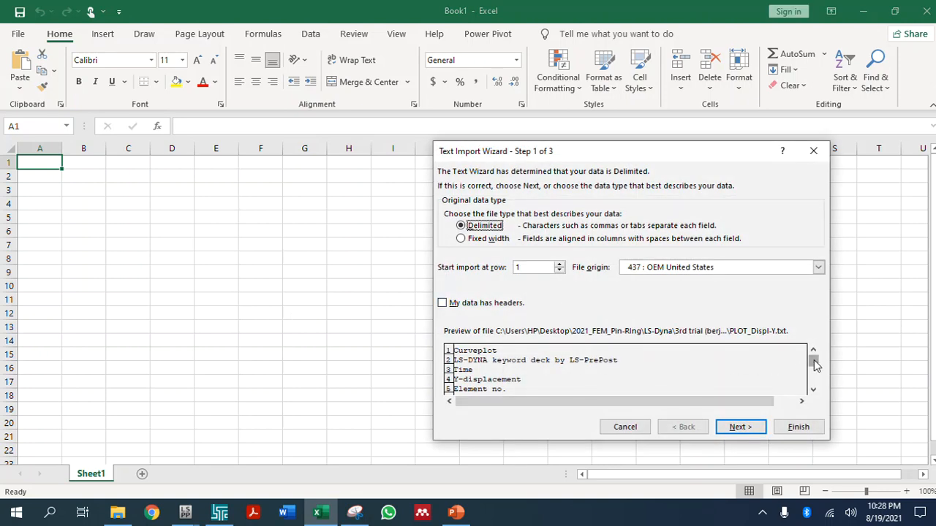
Step: Preview the data rows and import the displacement text as fixed-width data, keeping the proposed column break
{"action": "left_click_drag", "start_coordinate": [814, 363], "coordinate": [814, 373]}
{"action": "left_click", "coordinate": [741, 427]}
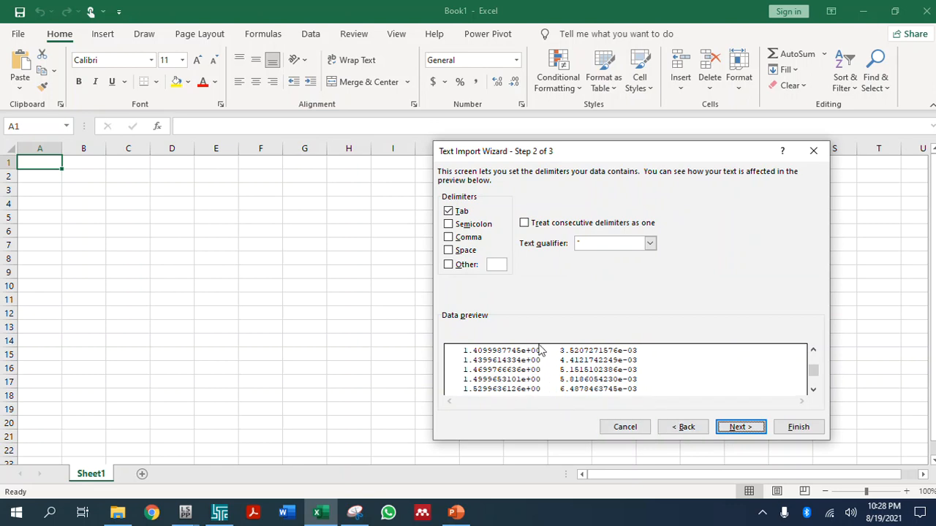
{"action": "left_click", "coordinate": [683, 427]}
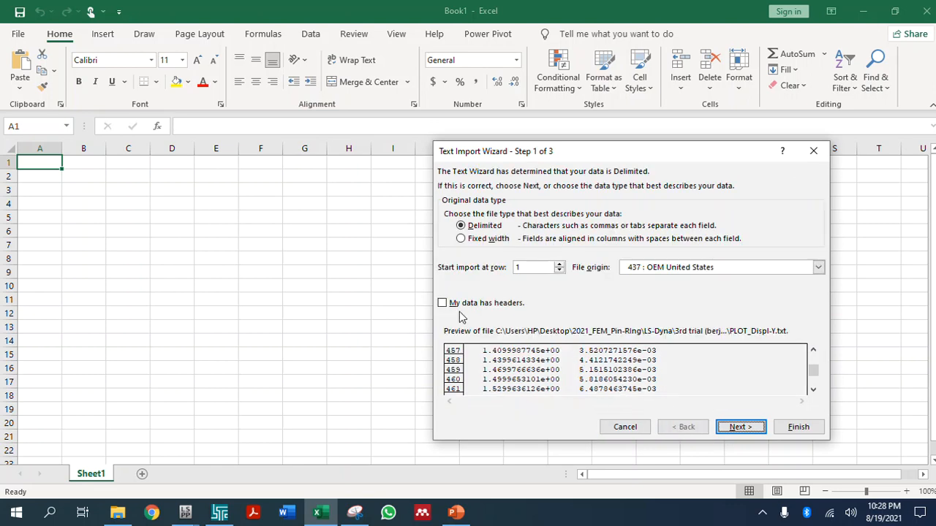
{"action": "left_click", "coordinate": [472, 244]}
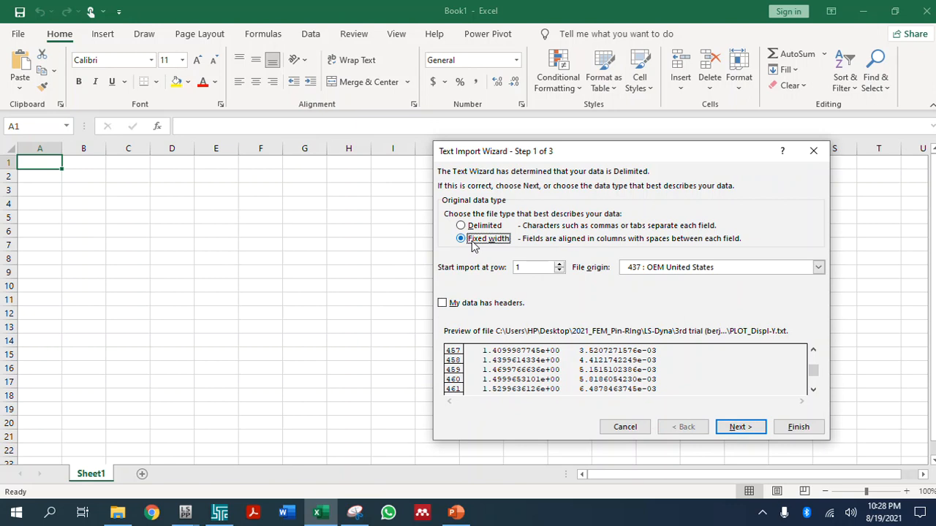
{"action": "left_click", "coordinate": [741, 427]}
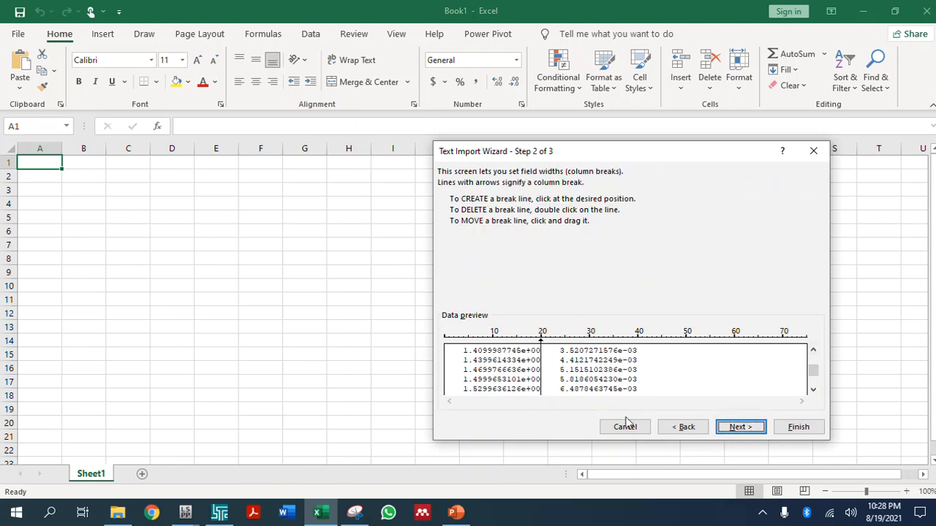
{"action": "left_click", "coordinate": [799, 429]}
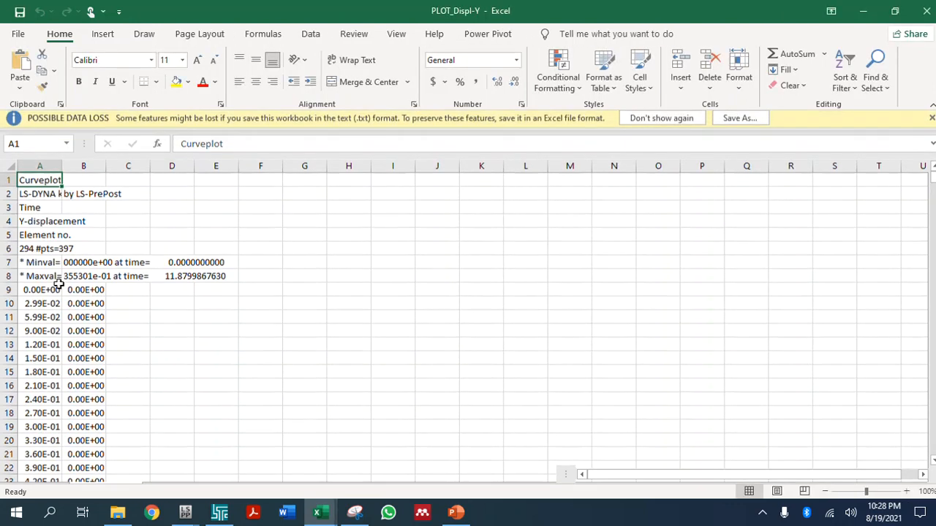
Step: Enter the column headings Time (s) in cell A8 and Disp Y (mm) in cell B8
{"action": "left_click", "coordinate": [47, 279]}
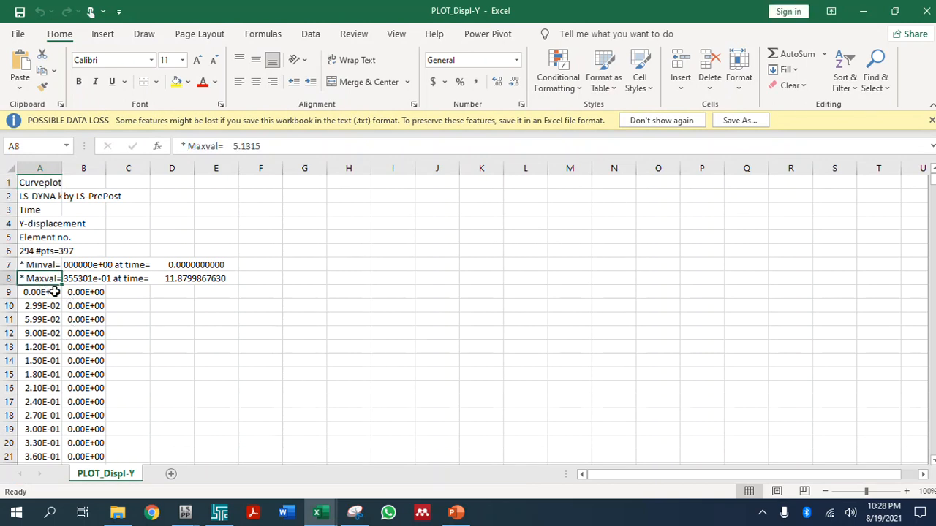
{"action": "type", "text": "Time"}
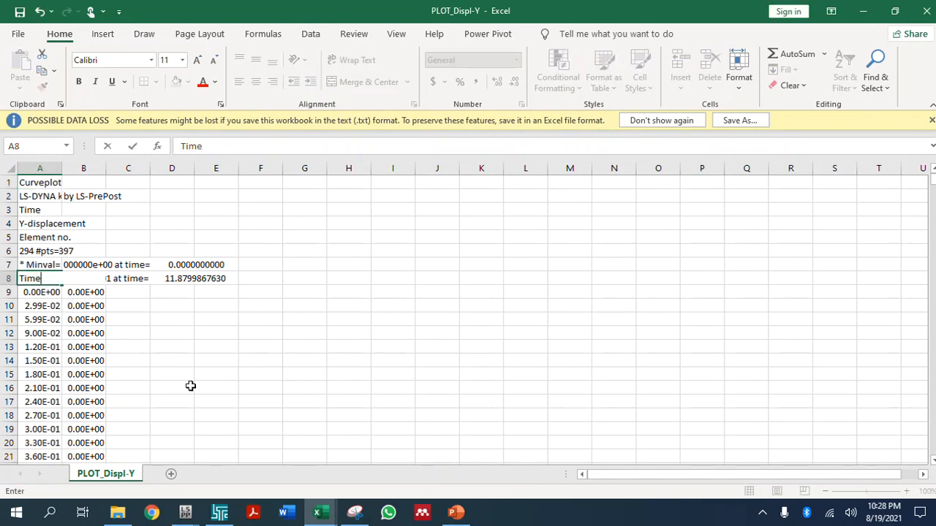
{"action": "key", "text": "Tab"}
{"action": "key", "text": "shift+Tab"}
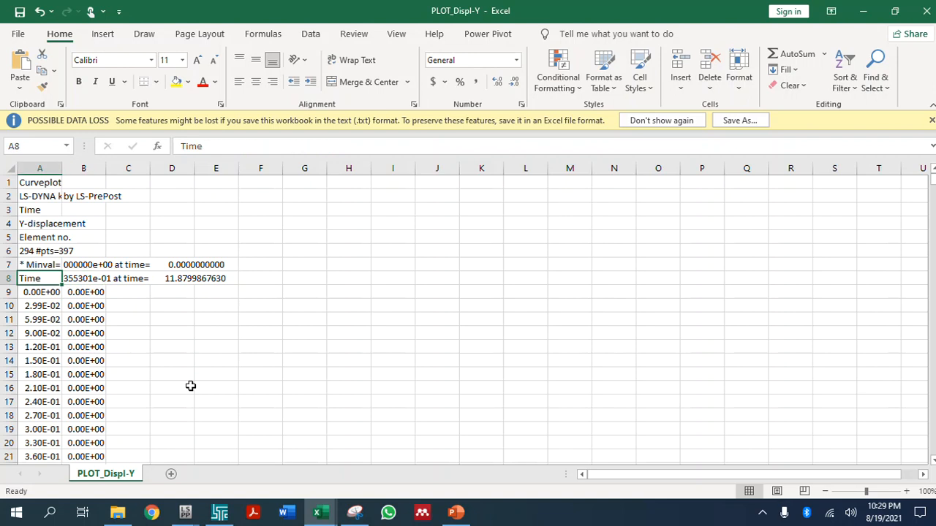
{"action": "type", "text": "Time"}
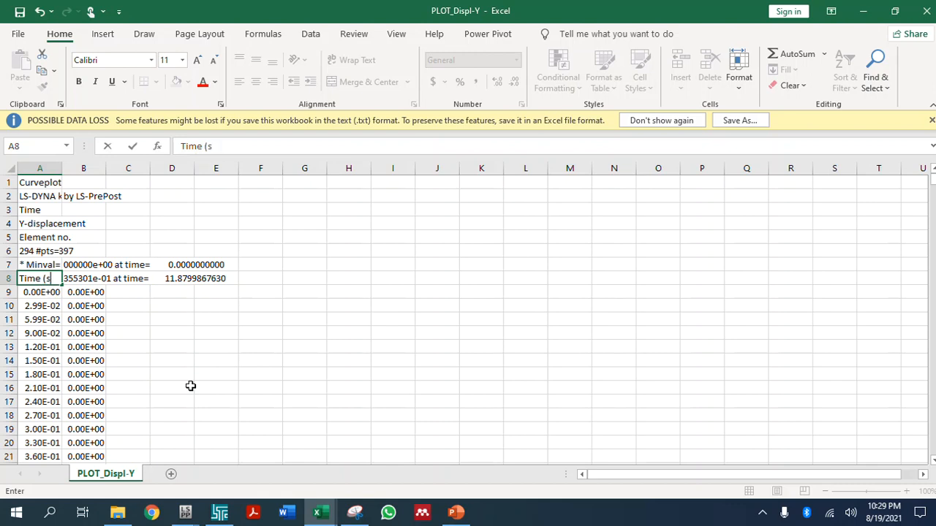
{"action": "key", "text": "Tab"}
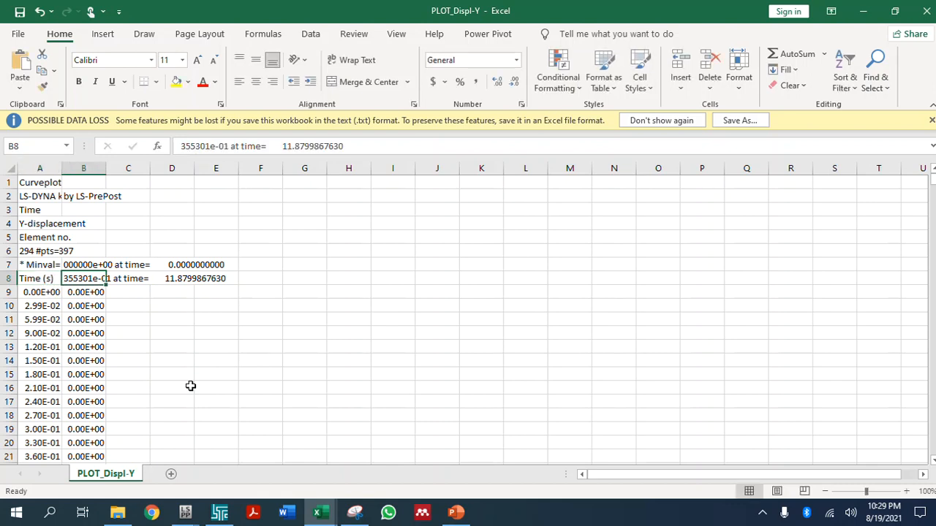
{"action": "type", "text": "Disp"}
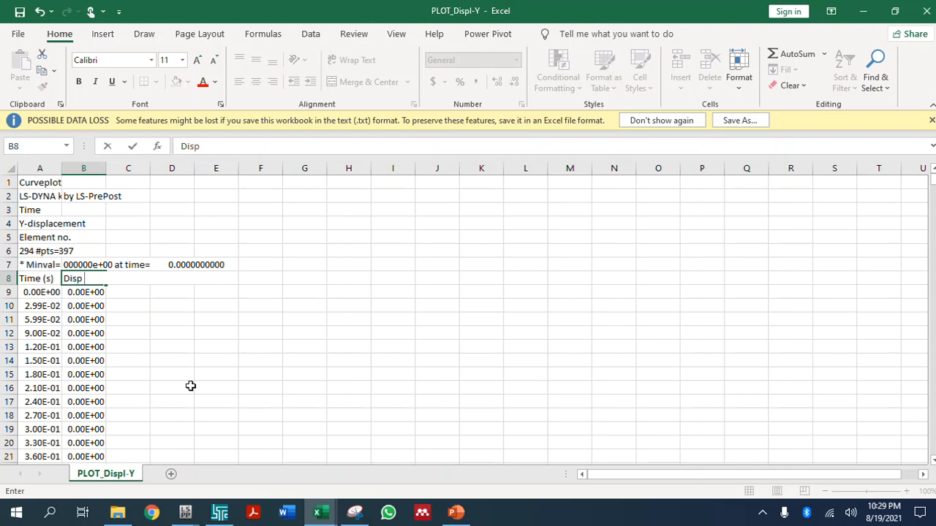
{"action": "type", "text": " Y (mm"}
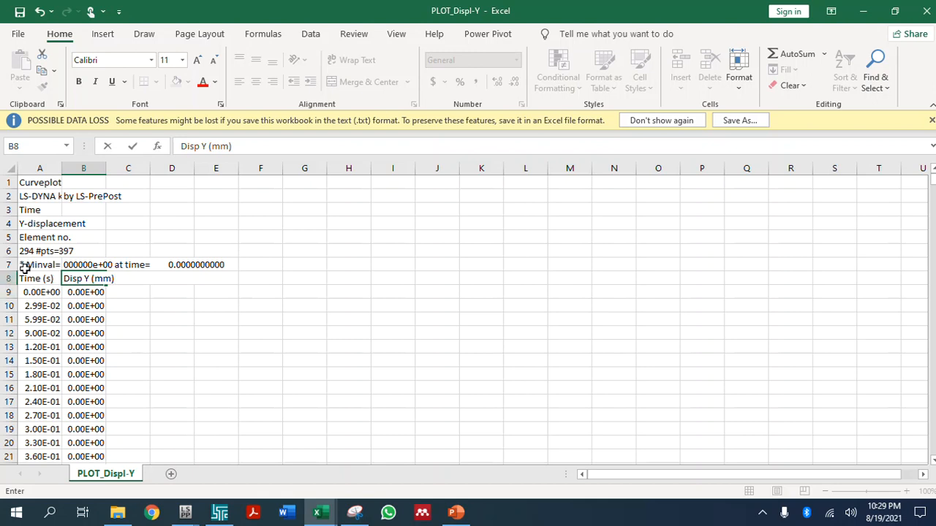
Step: Clear the file header text in A1:B7 and delete rows 1 to 6
{"action": "left_click_drag", "start_coordinate": [26, 268], "coordinate": [100, 182]}
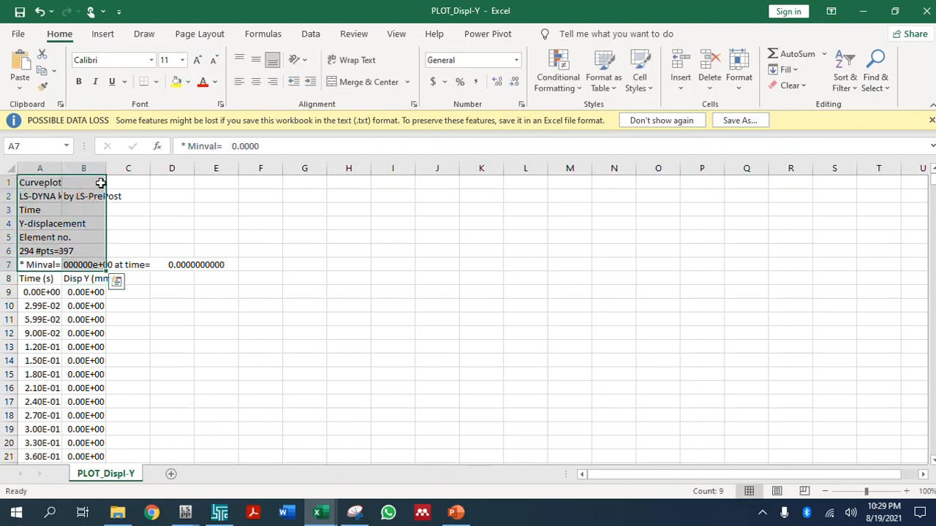
{"action": "key", "text": "Delete"}
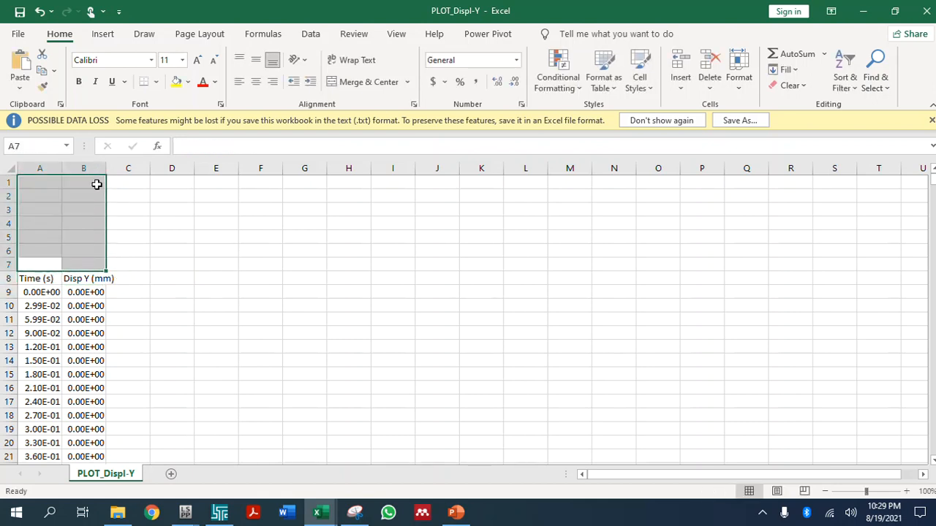
{"action": "left_click_drag", "start_coordinate": [6, 250], "coordinate": [4, 189]}
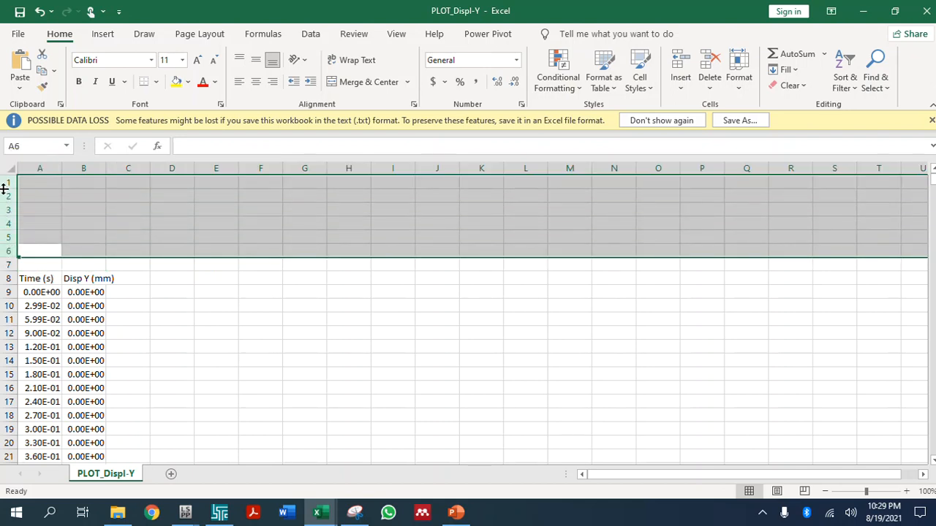
{"action": "right_click", "coordinate": [4, 188]}
{"action": "left_click", "coordinate": [56, 322]}
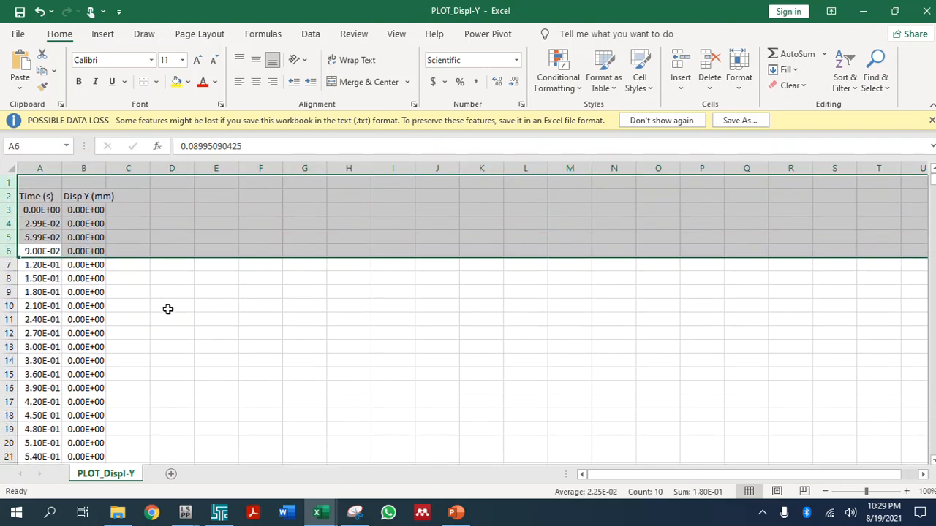
{"action": "left_click", "coordinate": [167, 309]}
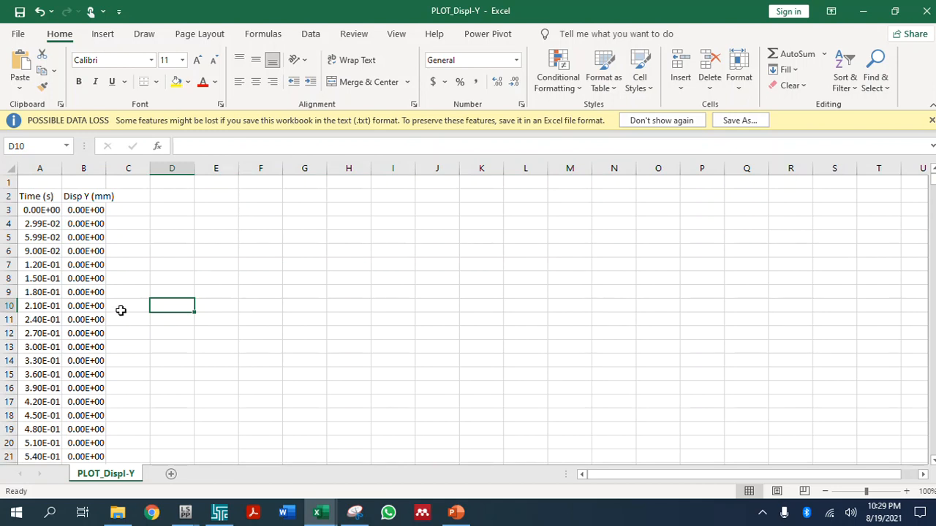
Step: Insert two blank columns before the Time (s) and Disp Y (mm) data columns
{"action": "left_click_drag", "start_coordinate": [53, 167], "coordinate": [92, 167]}
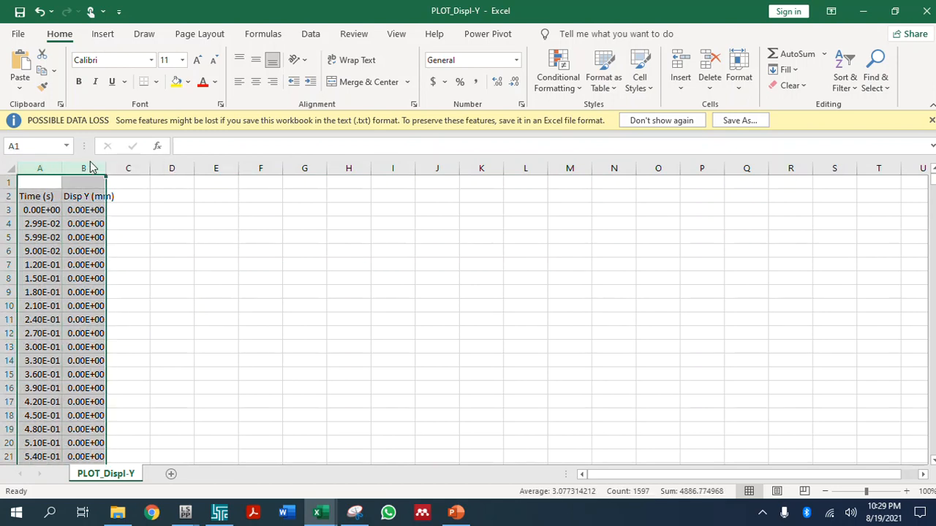
{"action": "right_click", "coordinate": [91, 167]}
{"action": "left_click", "coordinate": [131, 279]}
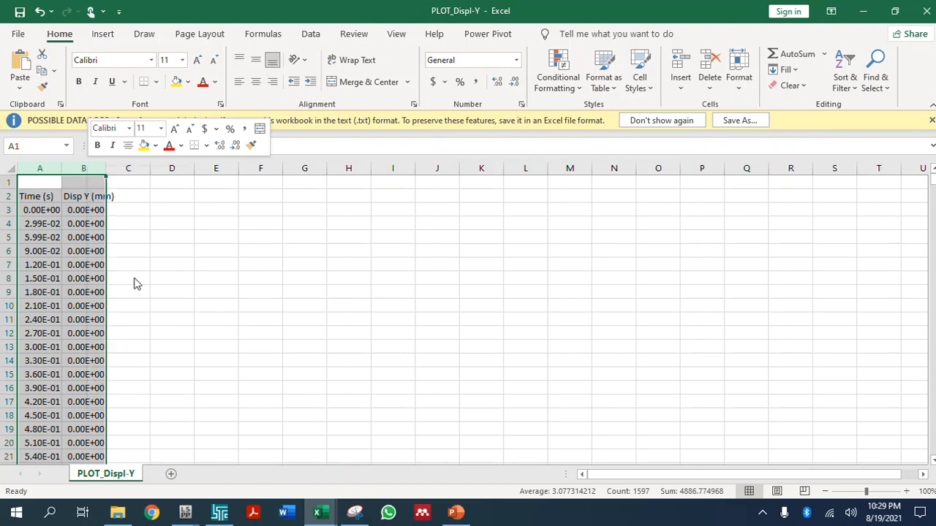
{"action": "left_click", "coordinate": [84, 305]}
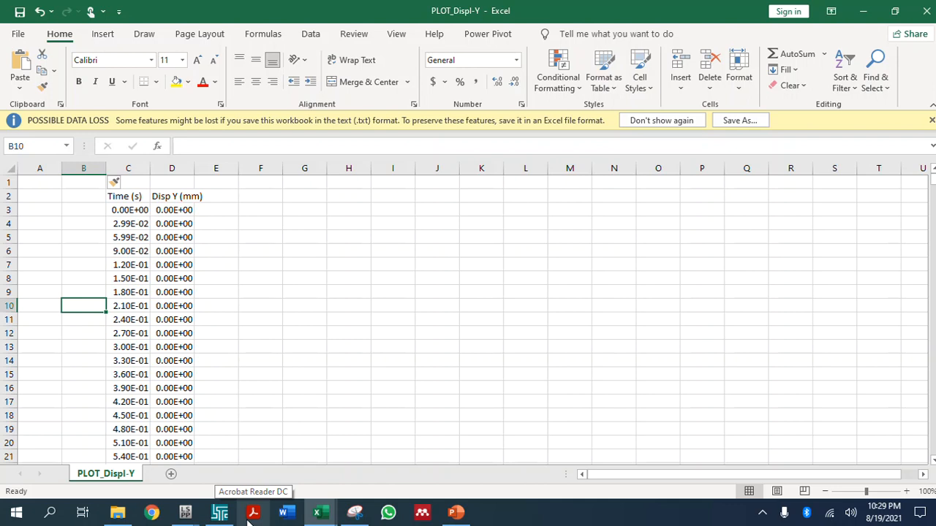
Step: Open the text file PLOT_Temp and import it as fixed-width data with the proposed column breaks
{"action": "mouse_move", "coordinate": [317, 516]}
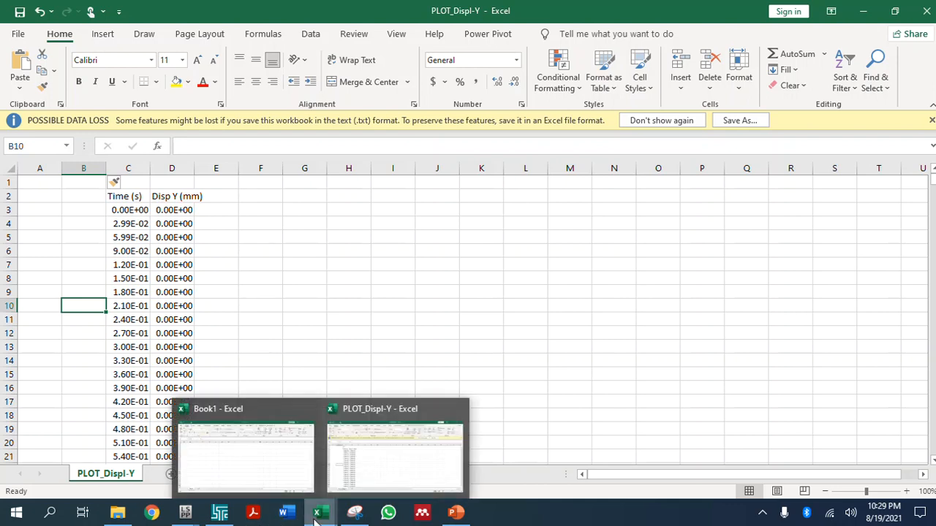
{"action": "left_click", "coordinate": [19, 34]}
{"action": "left_click", "coordinate": [45, 129]}
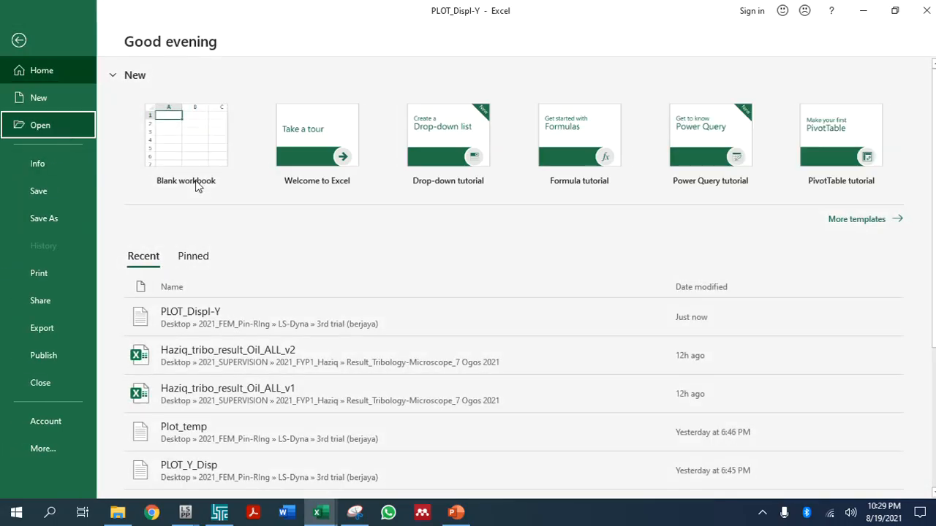
{"action": "left_click", "coordinate": [198, 231]}
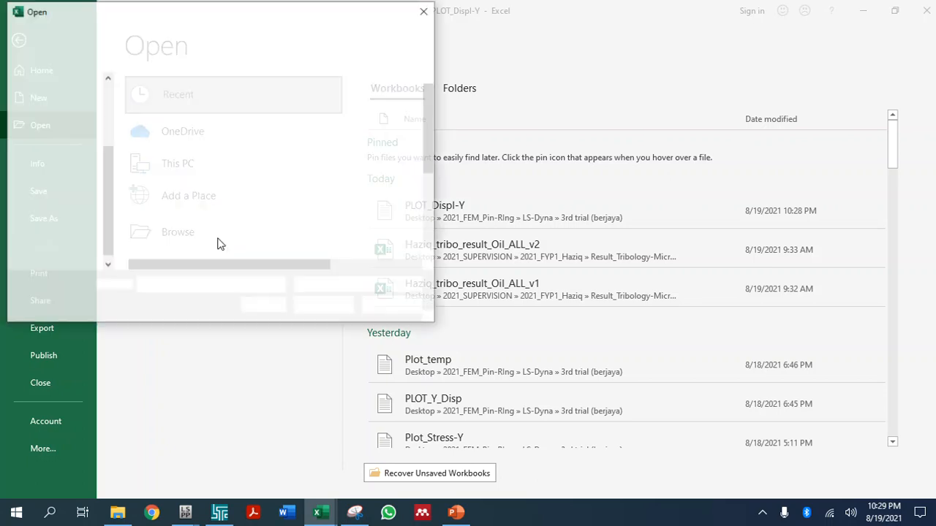
{"action": "scroll", "coordinate": [155, 219], "scroll_direction": "down", "scroll_amount": 3}
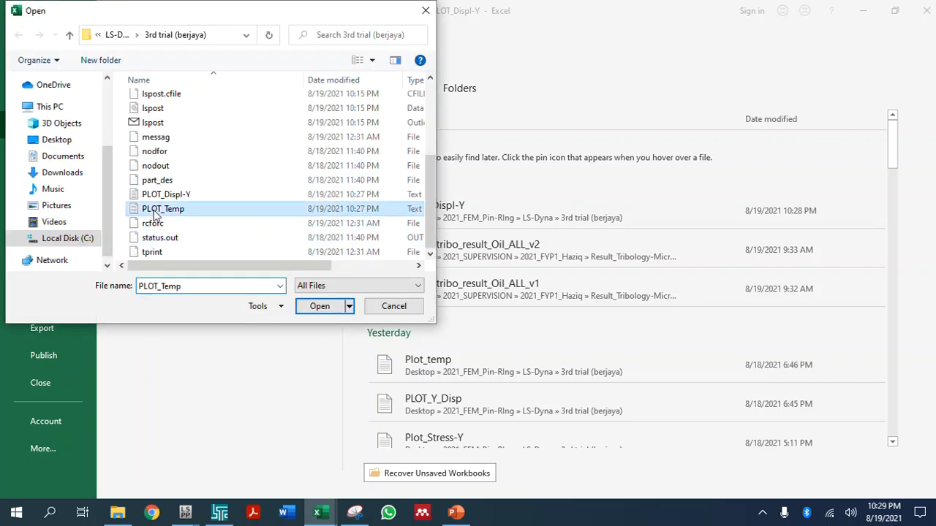
{"action": "double_click", "coordinate": [151, 217]}
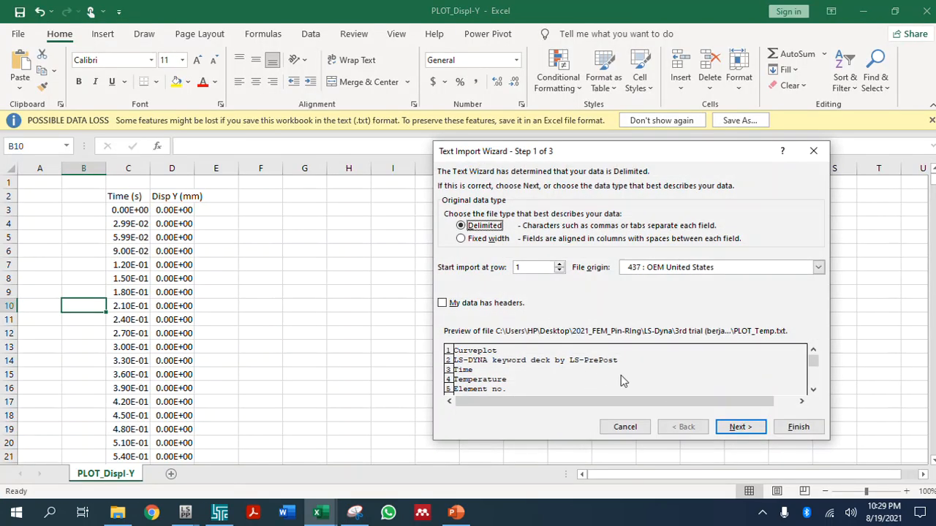
{"action": "left_click", "coordinate": [486, 240]}
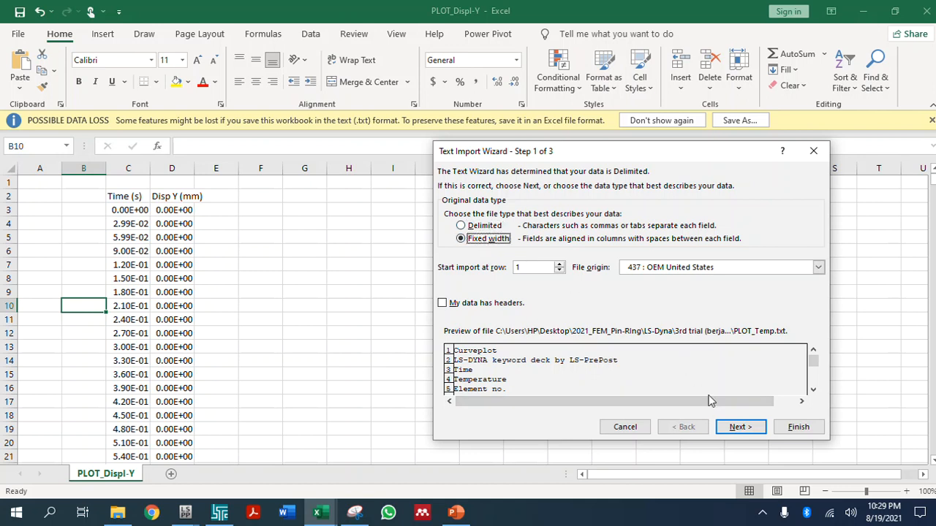
{"action": "left_click", "coordinate": [738, 427]}
{"action": "left_click", "coordinate": [798, 427]}
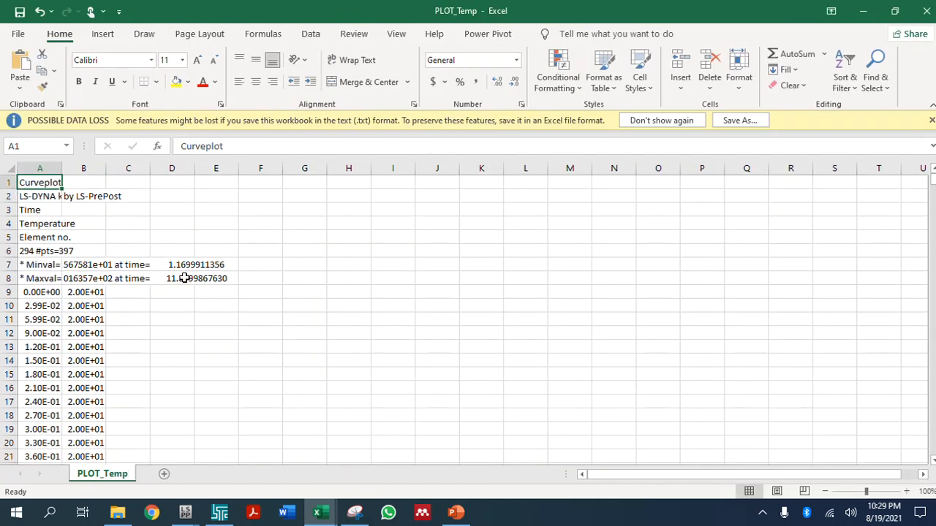
Step: Copy the time and temperature values A9:B806 without the endcurve row and paste them into the PLOT_Displ-Y workbook at cell A3
{"action": "left_click", "coordinate": [57, 294]}
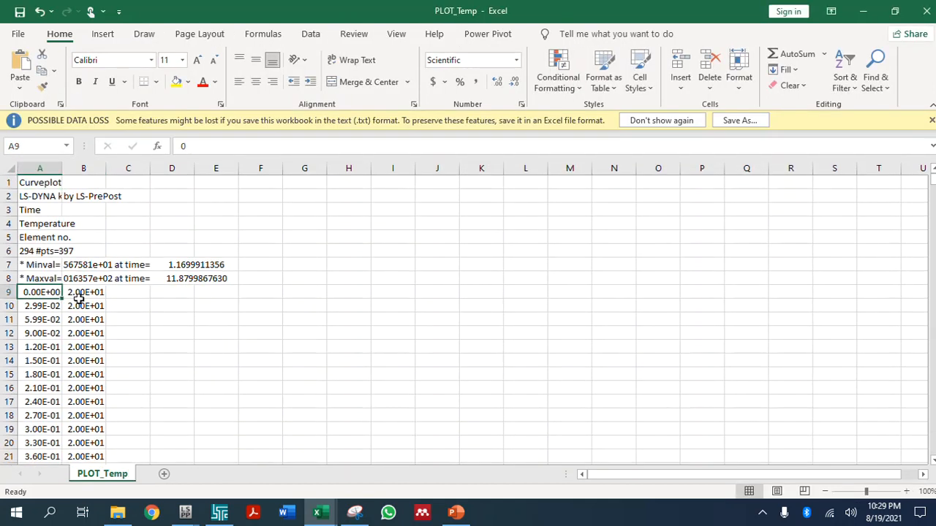
{"action": "left_click", "coordinate": [78, 299], "text": "shift"}
{"action": "key", "text": "ctrl+shift+Down"}
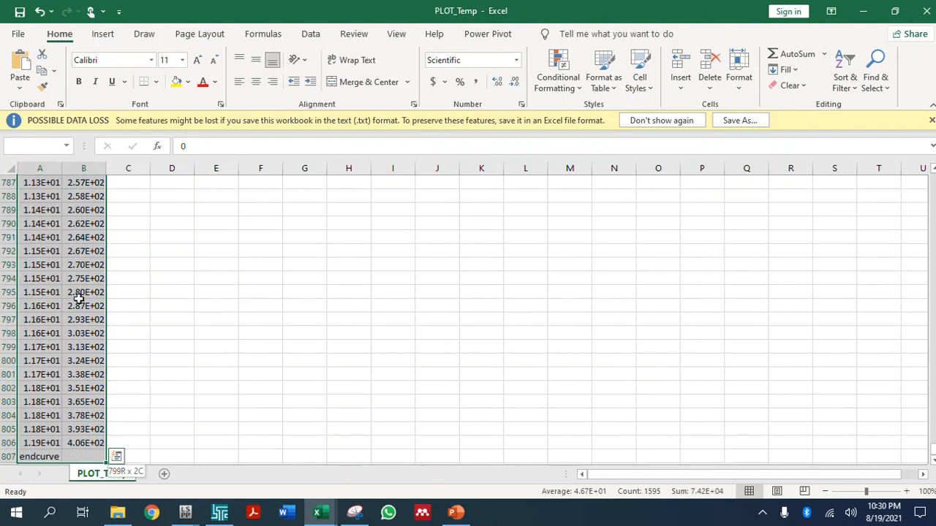
{"action": "key", "text": "ctrl+shift+Up"}
{"action": "key", "text": "shift+Up"}
{"action": "key", "text": "ctrl+c"}
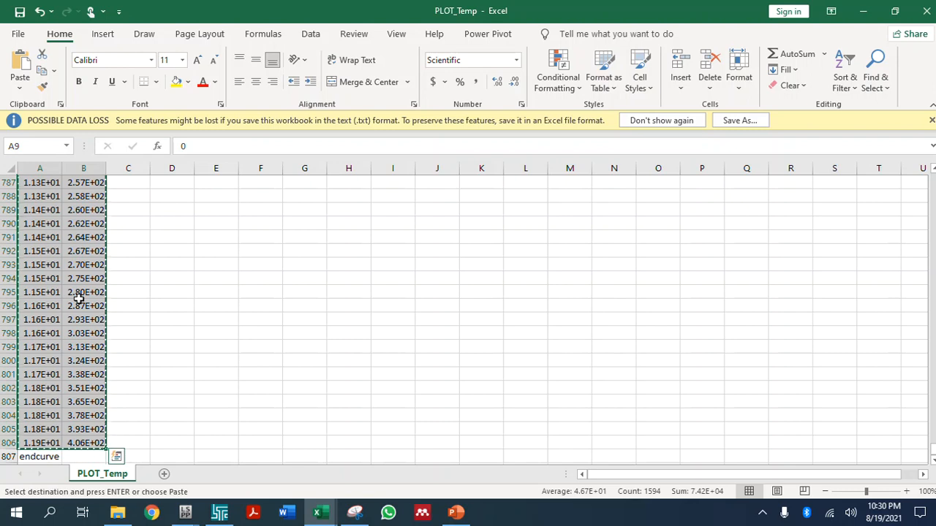
{"action": "key", "text": "alt+Tab"}
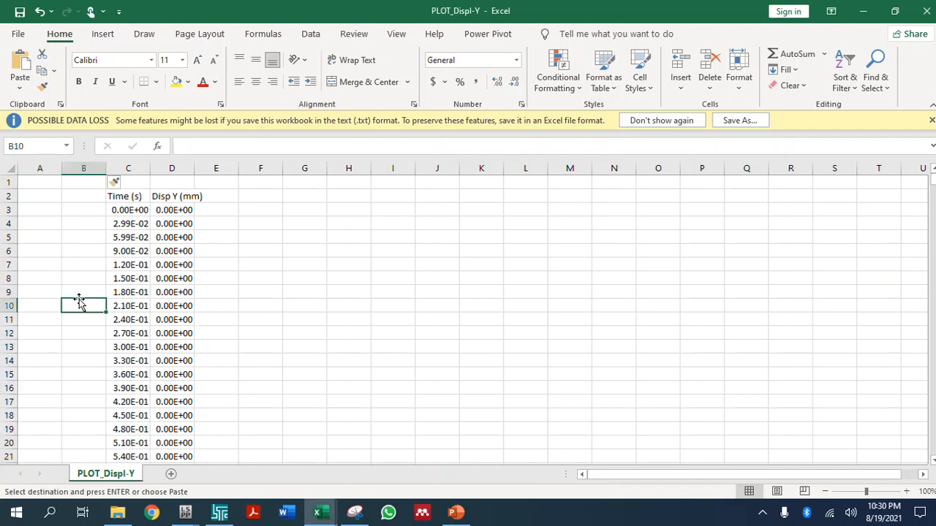
{"action": "left_click", "coordinate": [49, 210]}
{"action": "key", "text": "ctrl+v"}
Step: Copy the Time (s) heading into cell A2 and enter the heading Temp (deg C) in cell B2
{"action": "left_click", "coordinate": [114, 197]}
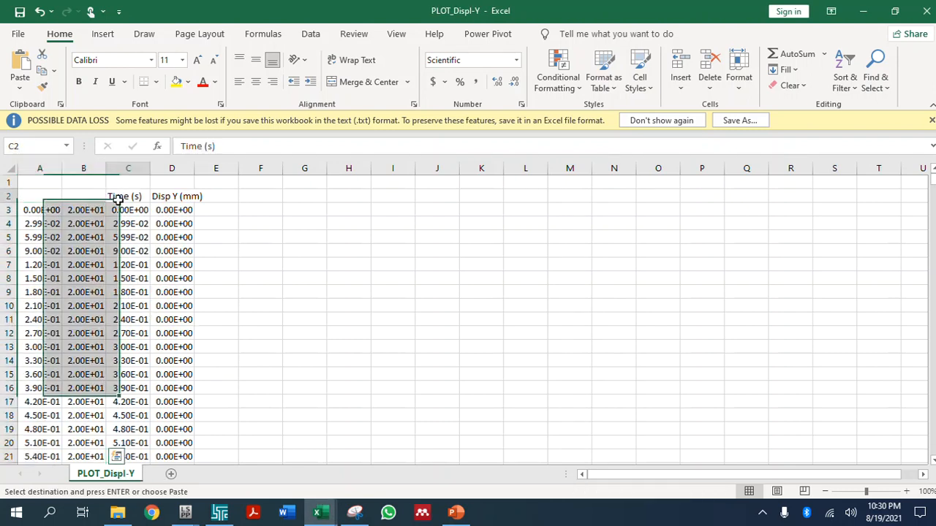
{"action": "key", "text": "ctrl+c"}
{"action": "left_click", "coordinate": [46, 197]}
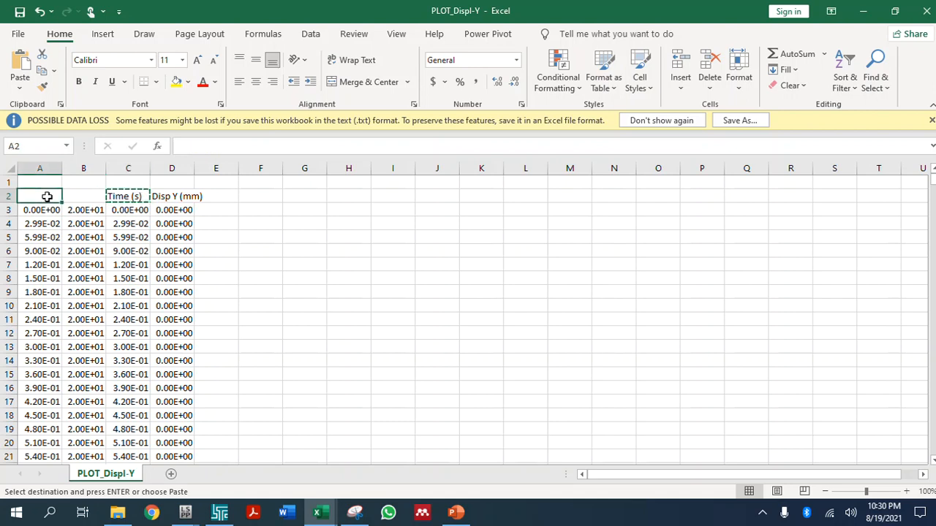
{"action": "key", "text": "Return"}
{"action": "left_click", "coordinate": [78, 194]}
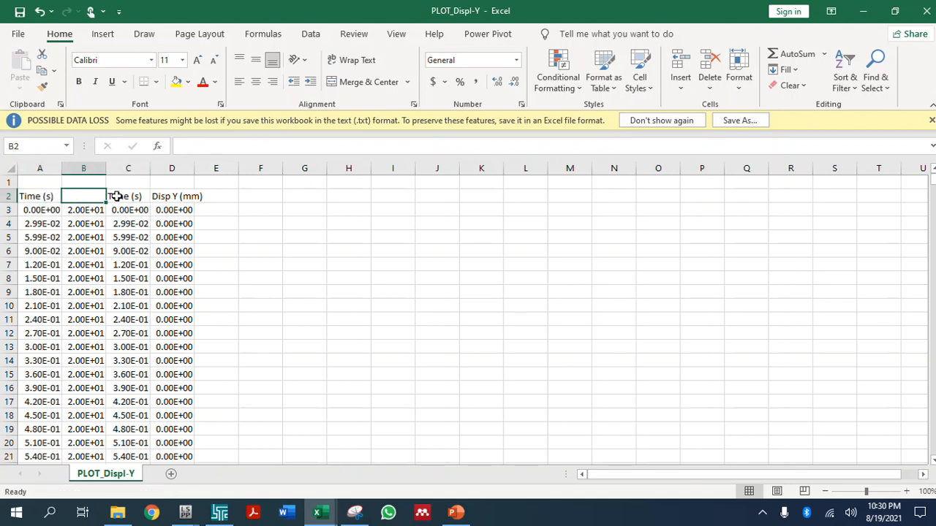
{"action": "type", "text": "Temp (deg C"}
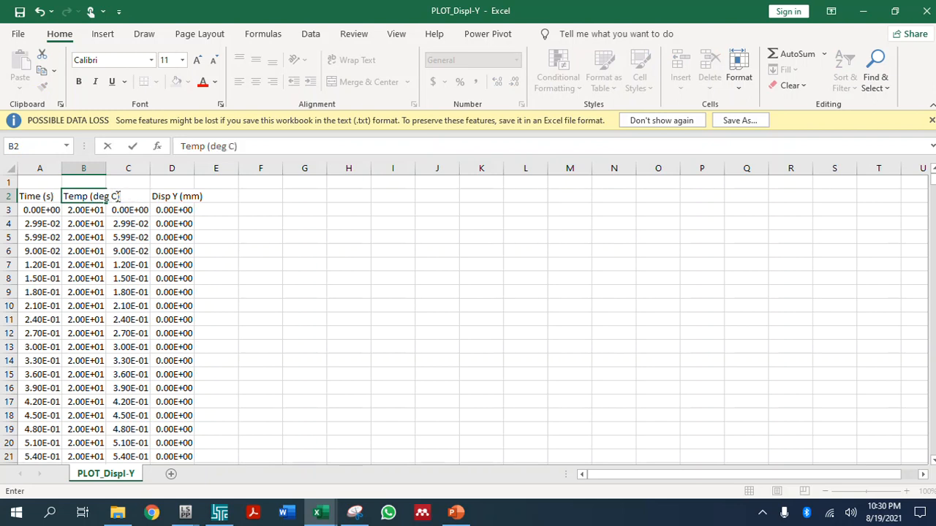
{"action": "key", "text": "Return"}
{"action": "left_click_drag", "start_coordinate": [52, 210], "coordinate": [161, 210]}
{"action": "key", "text": "ctrl+q"}
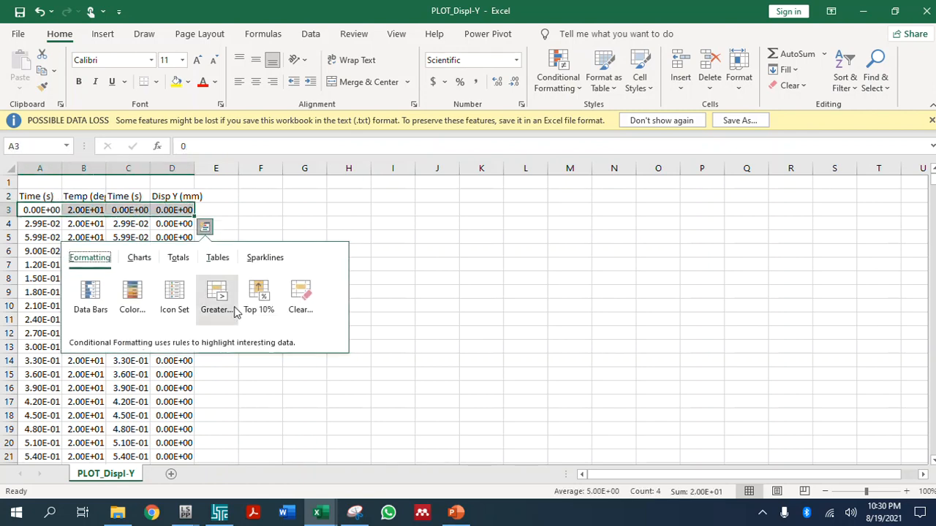
{"action": "left_click", "coordinate": [285, 222]}
Step: Set the number format of all data values in columns A to D, from row 3 down, to General
{"action": "left_click_drag", "start_coordinate": [36, 213], "coordinate": [175, 211]}
{"action": "key", "text": "ctrl+shift+Down"}
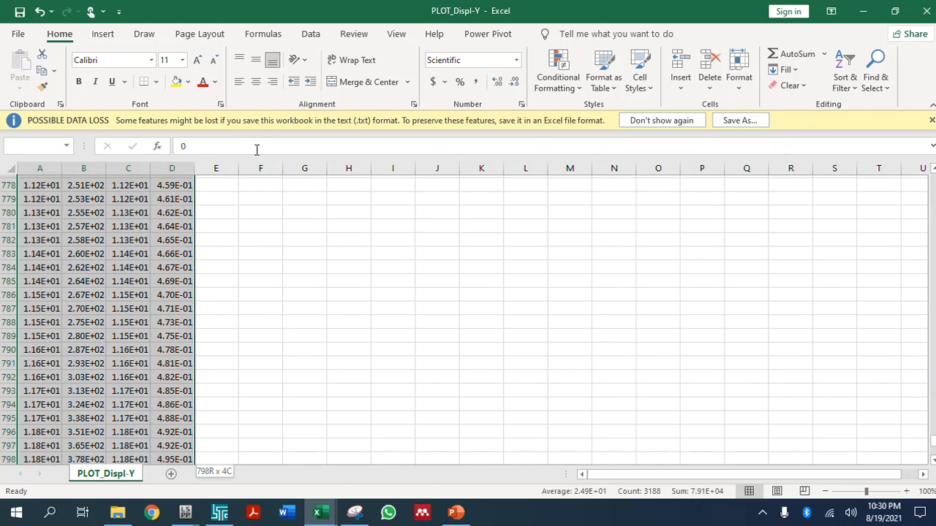
{"action": "left_click", "coordinate": [516, 60]}
{"action": "left_click", "coordinate": [472, 84]}
{"action": "key", "text": "ctrl+BackSpace"}
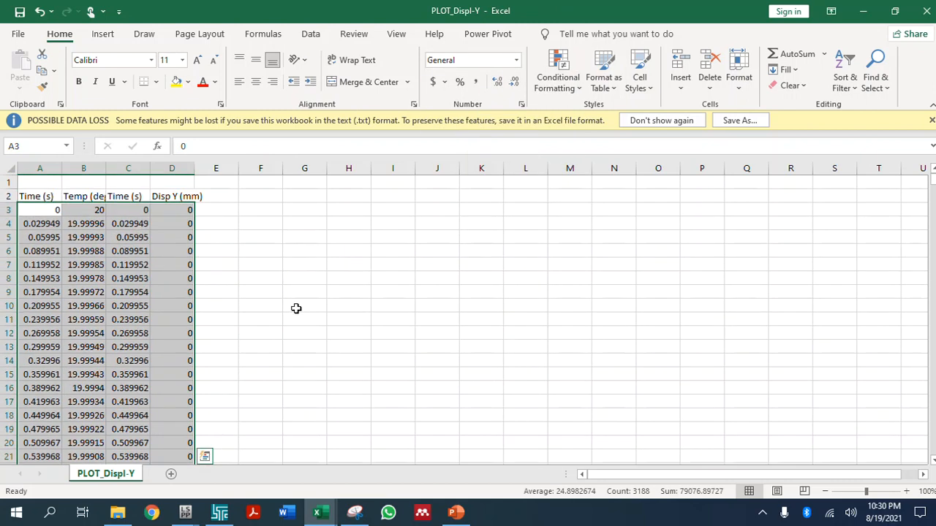
{"action": "left_click", "coordinate": [134, 375]}
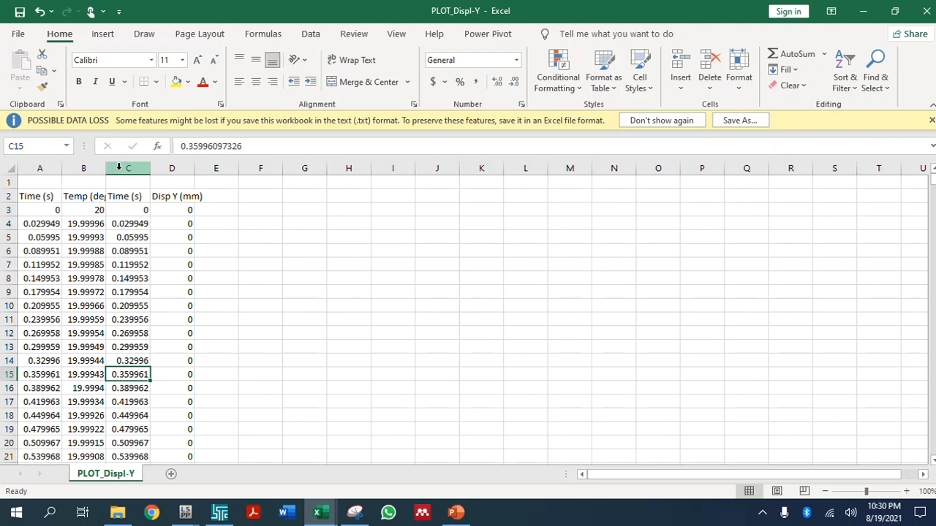
Step: Cut the Temp (deg C) column and insert it directly after the Disp Y (mm) column
{"action": "left_click", "coordinate": [80, 168]}
{"action": "right_click", "coordinate": [81, 170]}
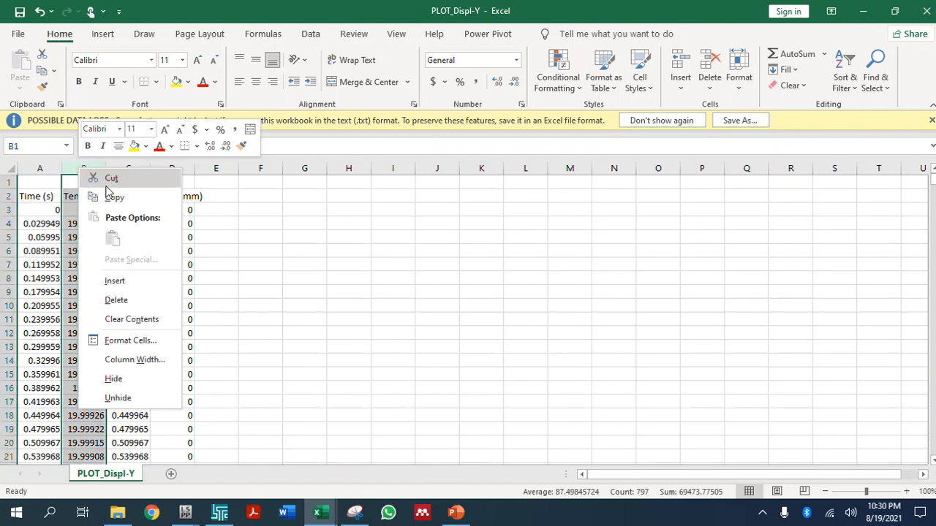
{"action": "left_click", "coordinate": [111, 179]}
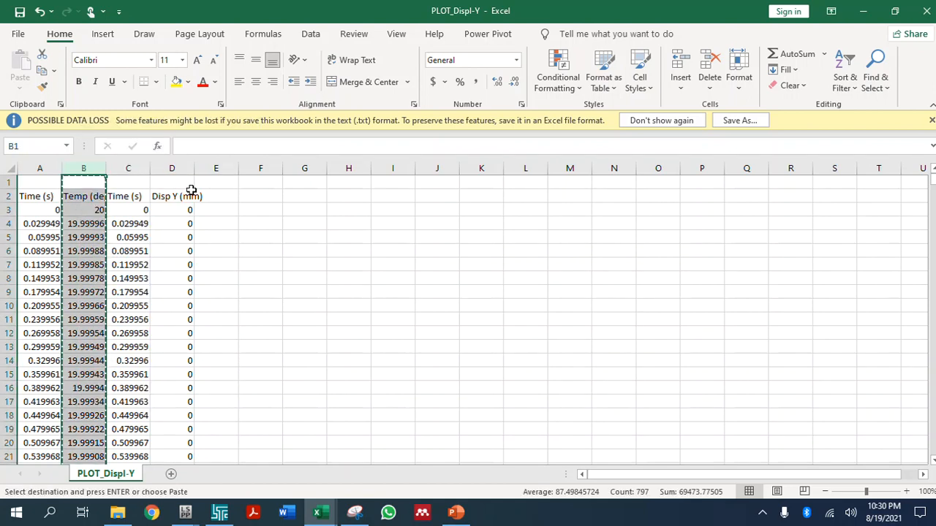
{"action": "left_click", "coordinate": [215, 168]}
{"action": "right_click", "coordinate": [221, 176]}
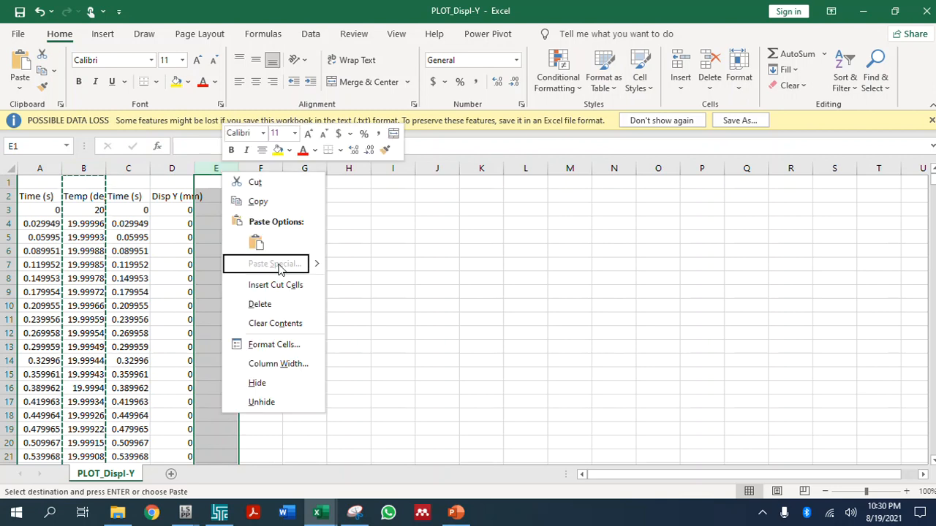
{"action": "left_click", "coordinate": [267, 286]}
Step: Delete the duplicate Time (s) column B and look through the remaining three data columns
{"action": "left_click", "coordinate": [85, 170]}
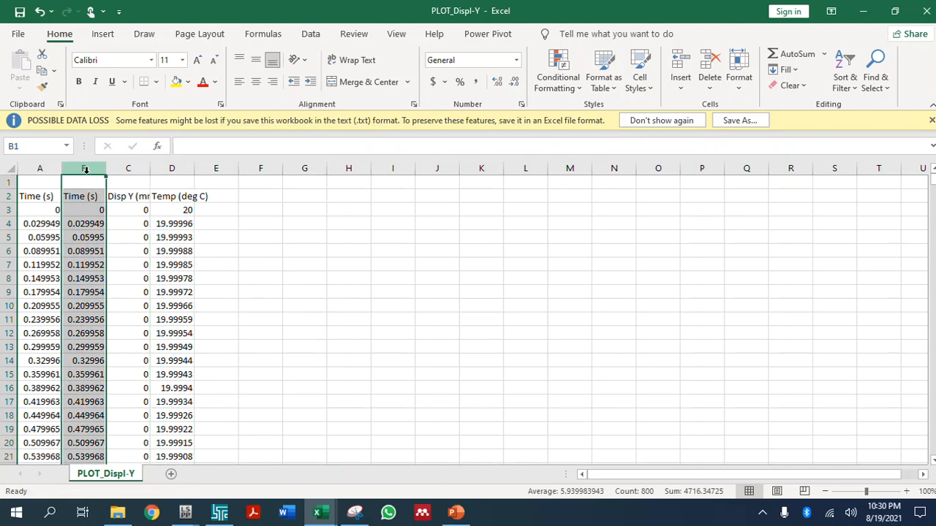
{"action": "right_click", "coordinate": [85, 171]}
{"action": "left_click", "coordinate": [130, 306]}
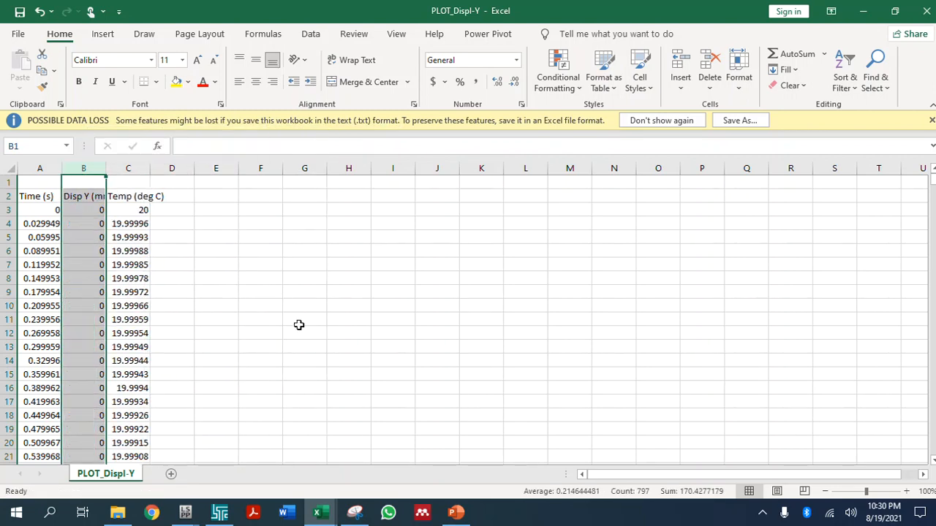
{"action": "left_click", "coordinate": [299, 324]}
{"action": "scroll", "coordinate": [104, 301], "scroll_direction": "down", "scroll_amount": 15}
{"action": "scroll", "coordinate": [98, 346], "scroll_direction": "down", "scroll_amount": 7}
{"action": "scroll", "coordinate": [99, 346], "scroll_direction": "up", "scroll_amount": 20}
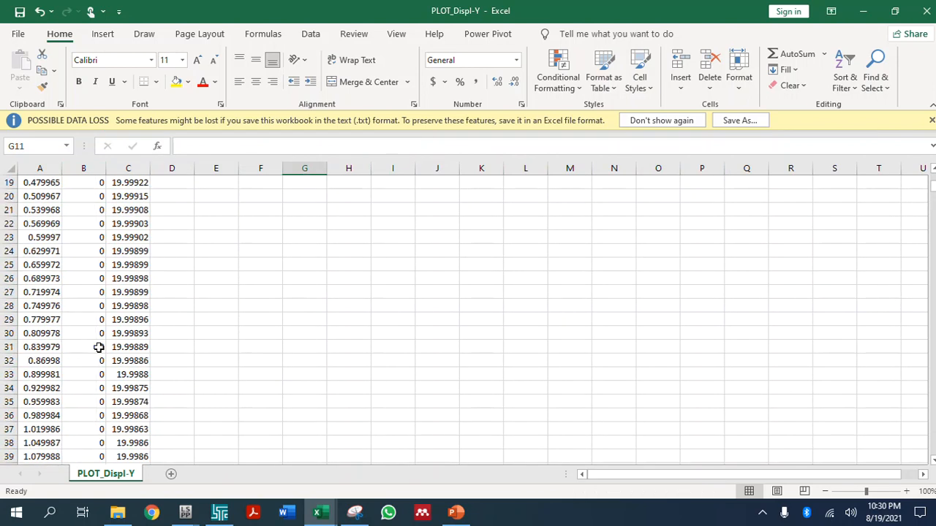
{"action": "left_click", "coordinate": [270, 256]}
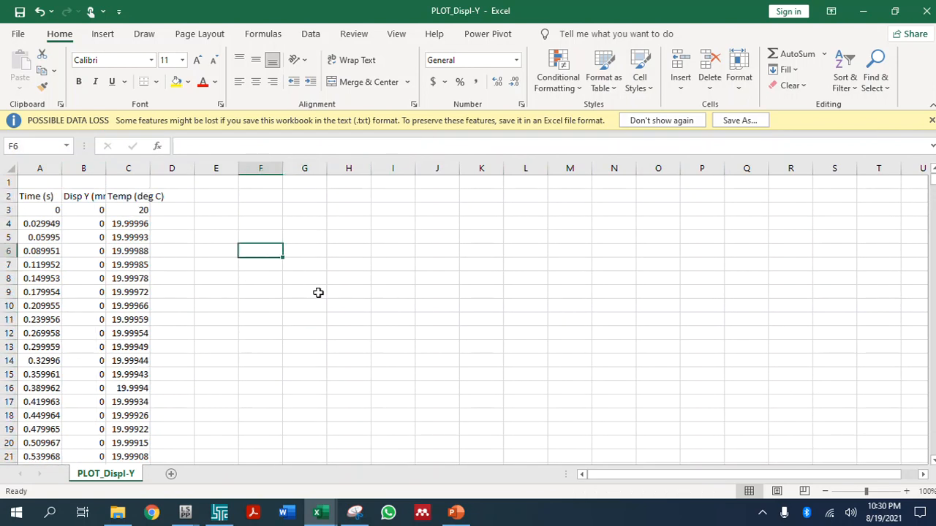
Step: Insert a markers-only scatter chart of Temp (deg C) against Disp Y (mm) from the range B2:C399
{"action": "left_click", "coordinate": [41, 210]}
{"action": "left_click_drag", "start_coordinate": [77, 211], "coordinate": [120, 196]}
{"action": "key", "text": "ctrl+shift+Down"}
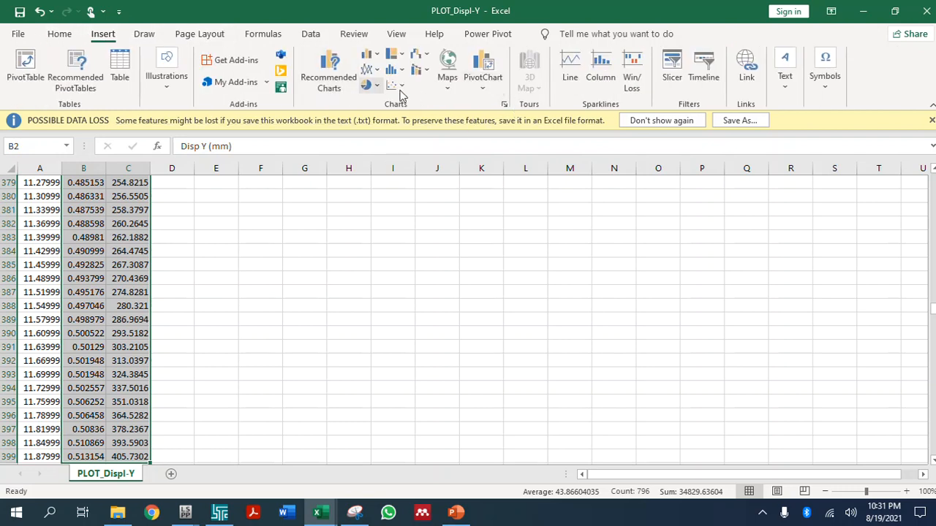
{"action": "left_click", "coordinate": [397, 93]}
{"action": "left_click", "coordinate": [444, 130]}
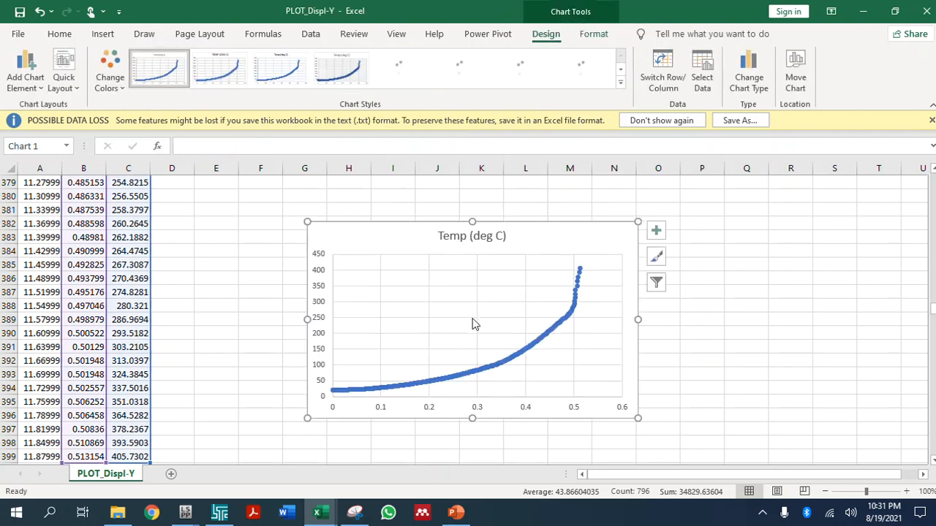
Step: Relocate the chart from the end of the data to cell F3, beside the first data rows
{"action": "left_click_drag", "start_coordinate": [519, 235], "coordinate": [432, 217]}
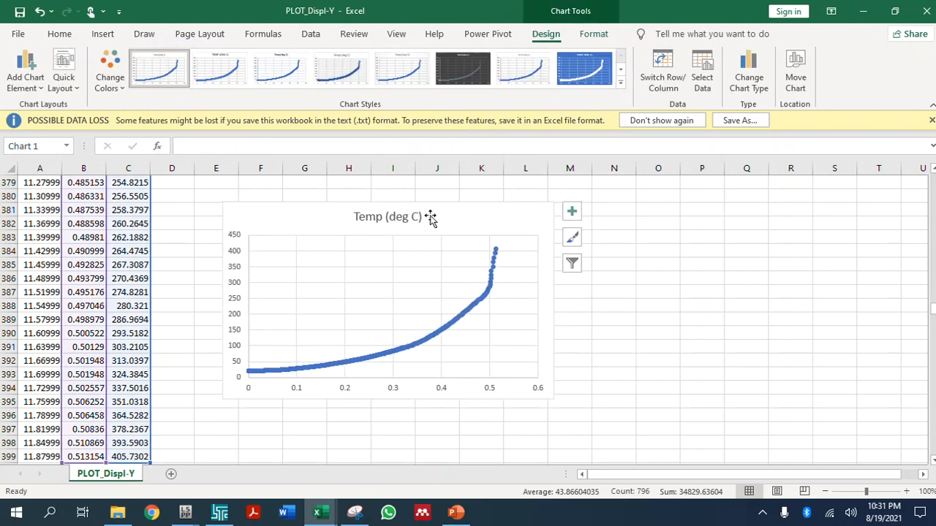
{"action": "key", "text": "Delete"}
{"action": "left_click_drag", "start_coordinate": [934, 330], "coordinate": [934, 183]}
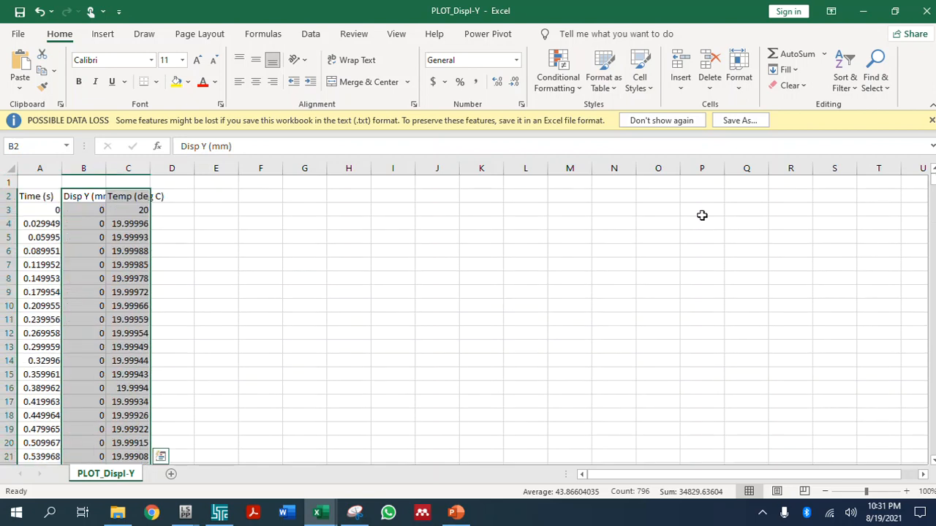
{"action": "left_click", "coordinate": [247, 210]}
{"action": "key", "text": "ctrl+z"}
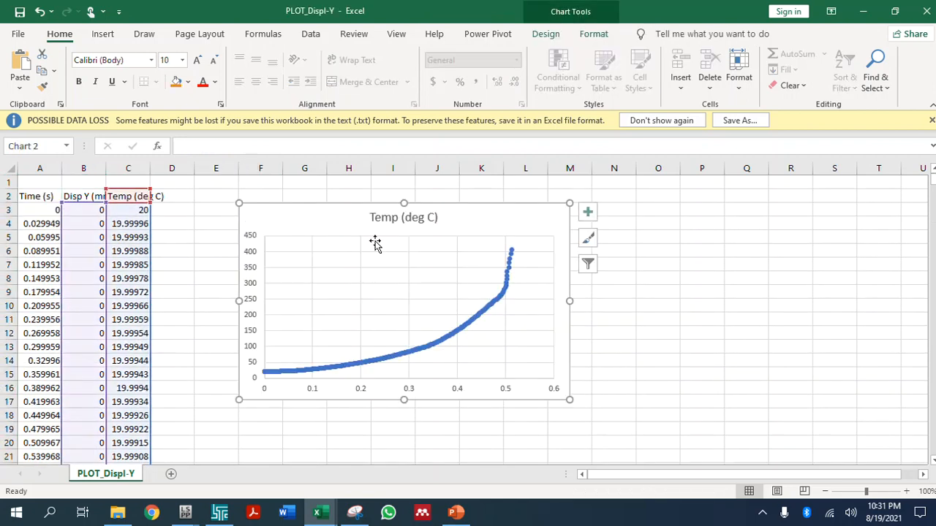
Step: Retitle the scatter chart "Temp (deg C) vs. Disp Y(mm)"
{"action": "left_click", "coordinate": [434, 221]}
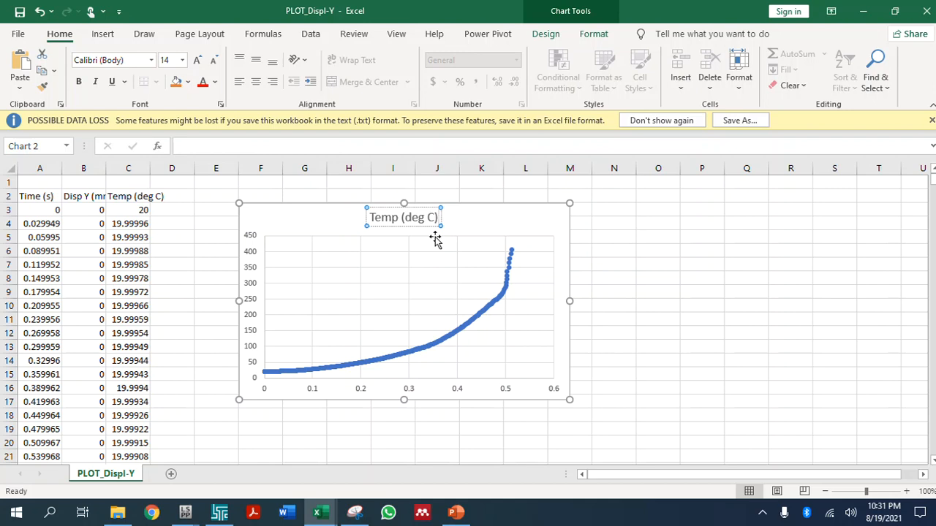
{"action": "type", "text": "vd"}
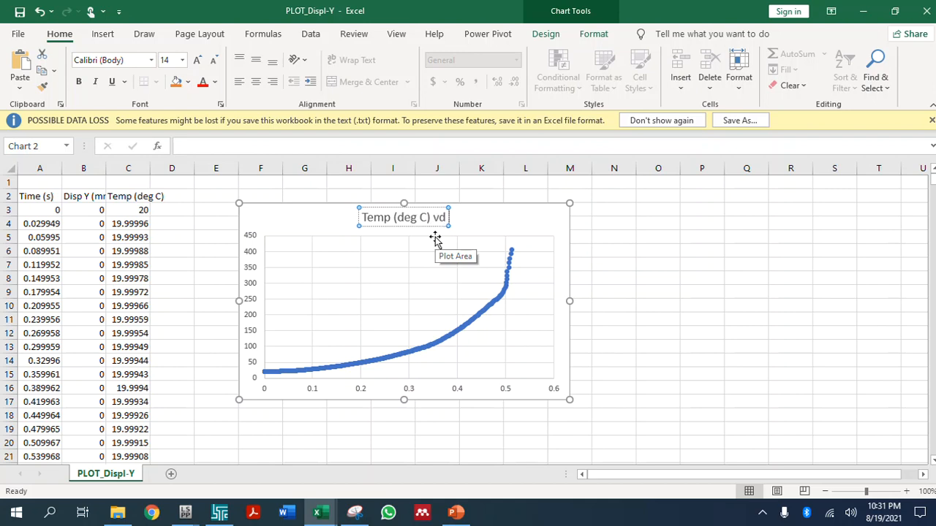
{"action": "key", "text": "BackSpace"}
{"action": "type", "text": "s."}
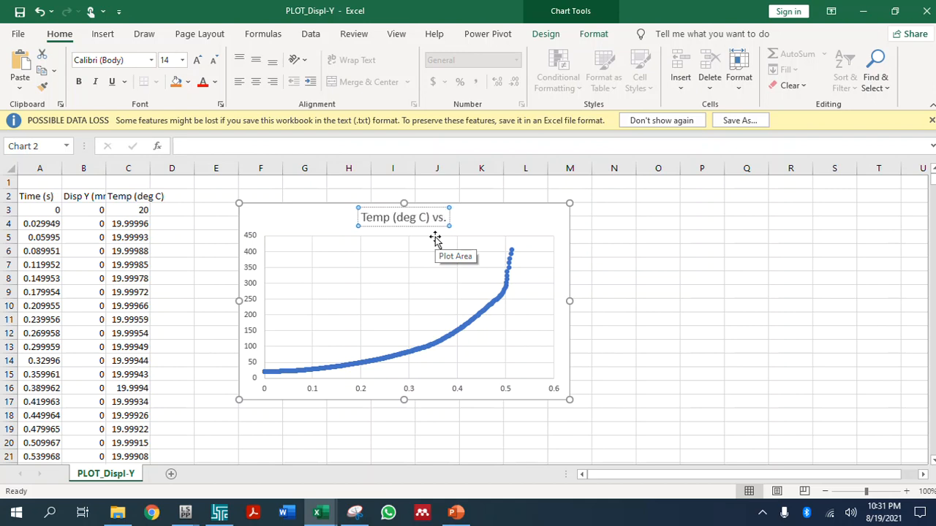
{"action": "type", "text": " Dsip"}
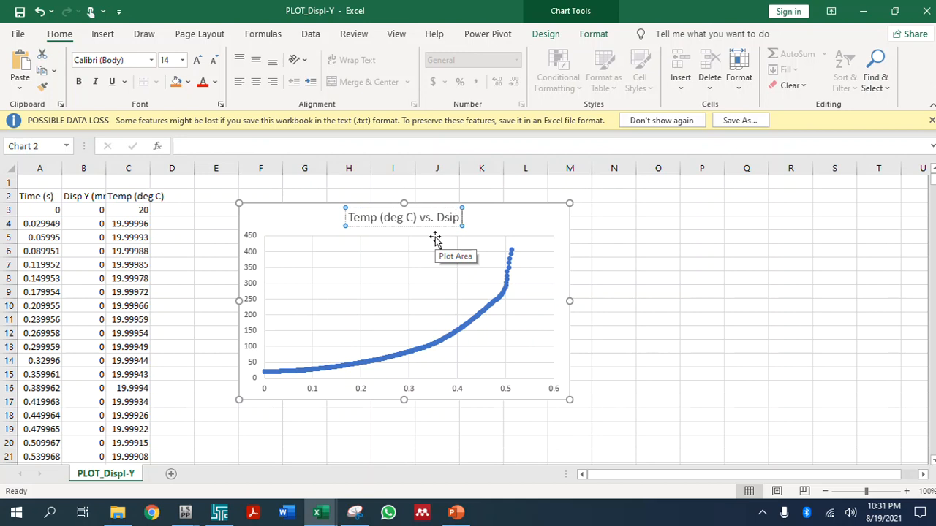
{"action": "type", "text": " Y"}
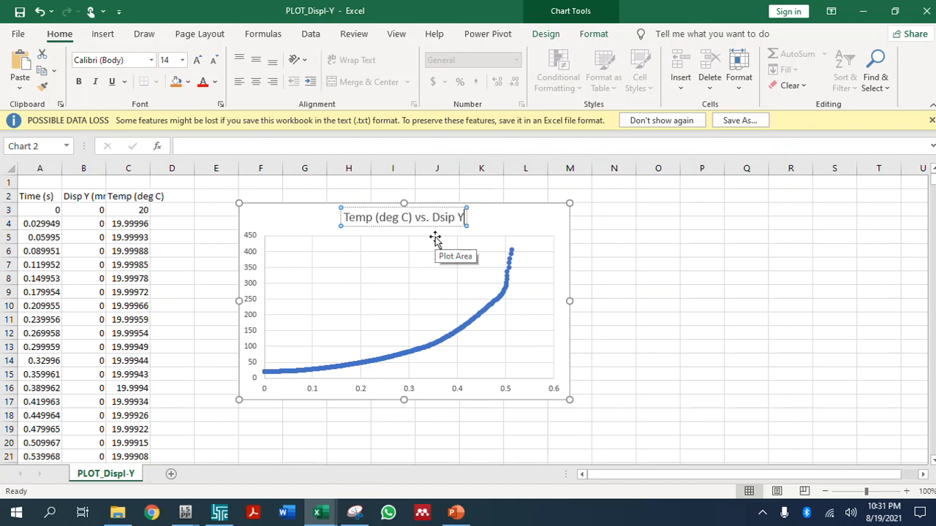
{"action": "key", "text": "BackSpace"}
{"action": "type", "text": "s"}
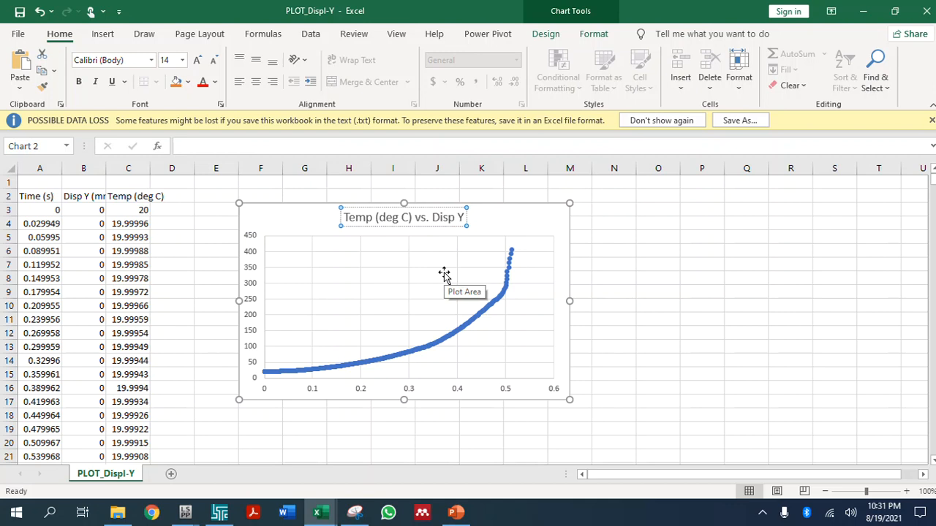
{"action": "left_click", "coordinate": [704, 242]}
{"action": "left_click", "coordinate": [461, 217]}
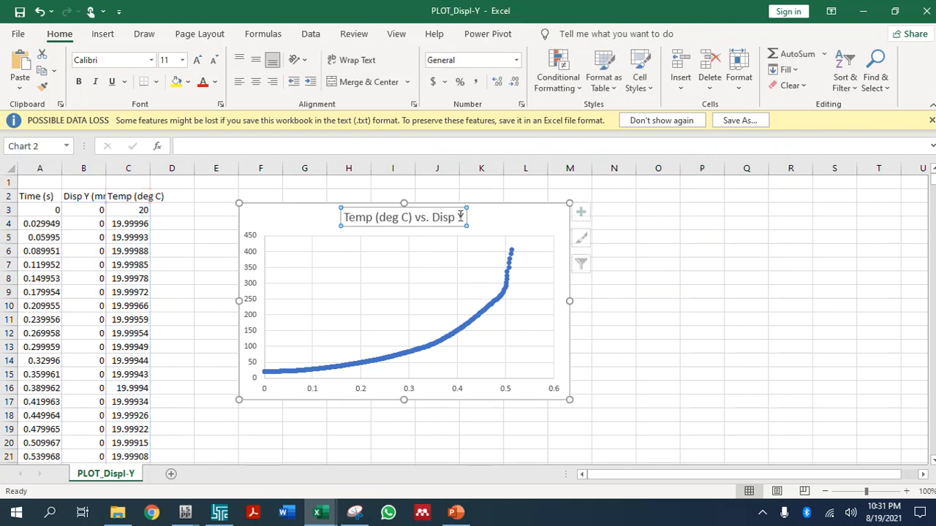
{"action": "type", "text": "(mmO"}
{"action": "key", "text": "BackSpace"}
{"action": "type", "text": ")"}
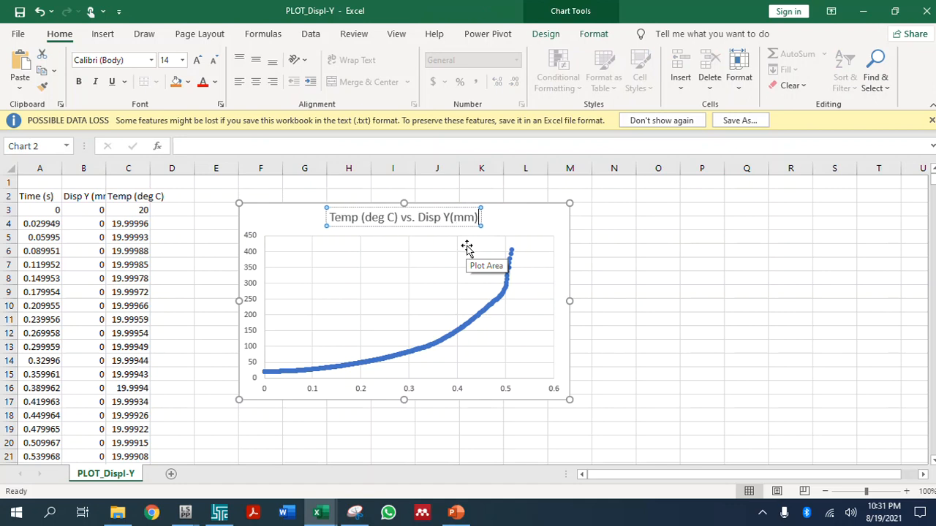
{"action": "left_click", "coordinate": [516, 222]}
Step: Paste a copy of the chart at cell N3 and retitle the copy "Temp (deg C) vs. Time (s)"
{"action": "left_click", "coordinate": [587, 211]}
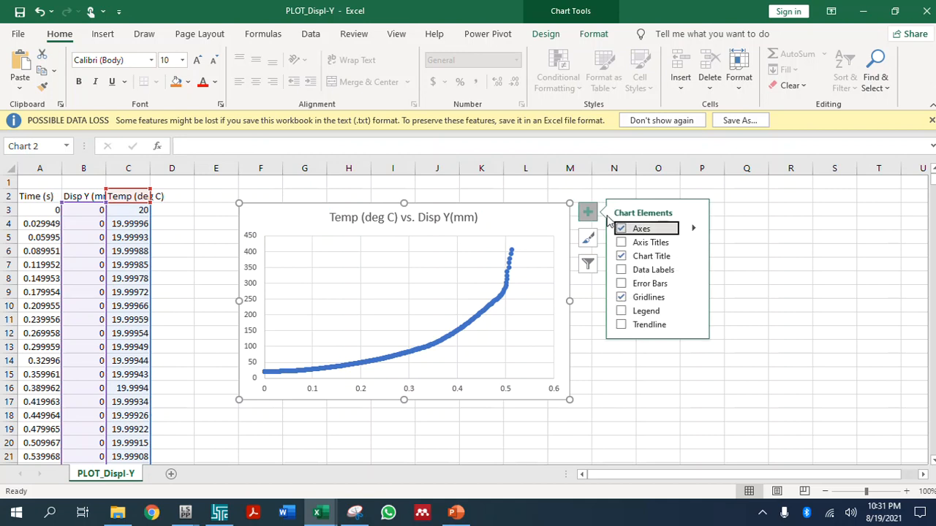
{"action": "left_click", "coordinate": [625, 213]}
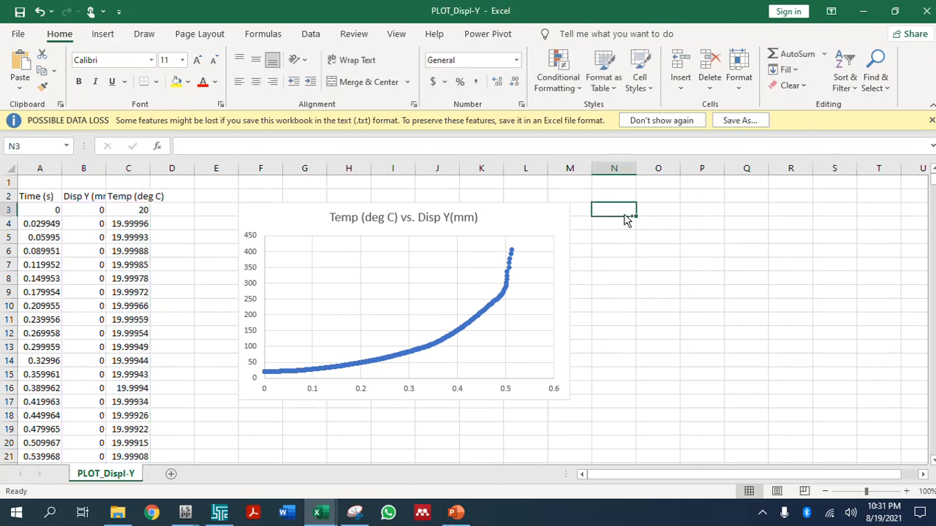
{"action": "key", "text": "ctrl+v"}
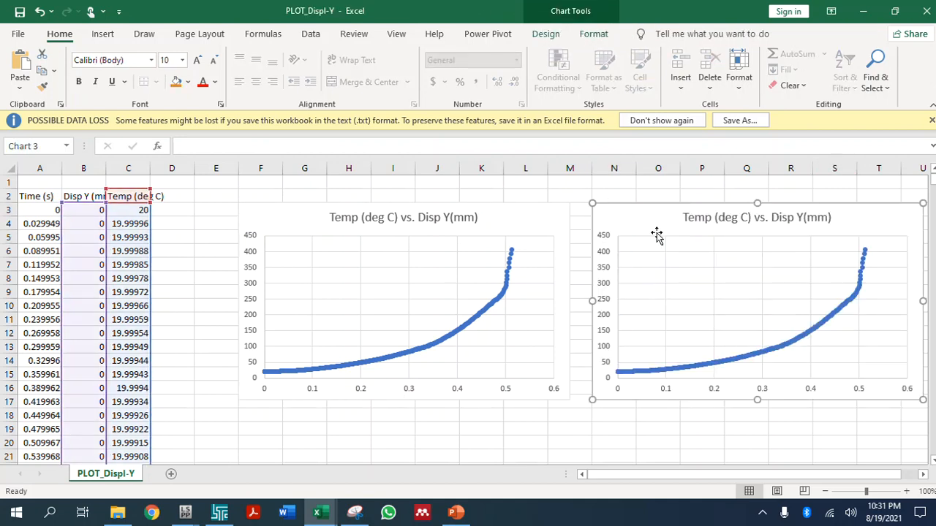
{"action": "left_click", "coordinate": [767, 219]}
{"action": "left_click_drag", "start_coordinate": [771, 218], "coordinate": [841, 218]}
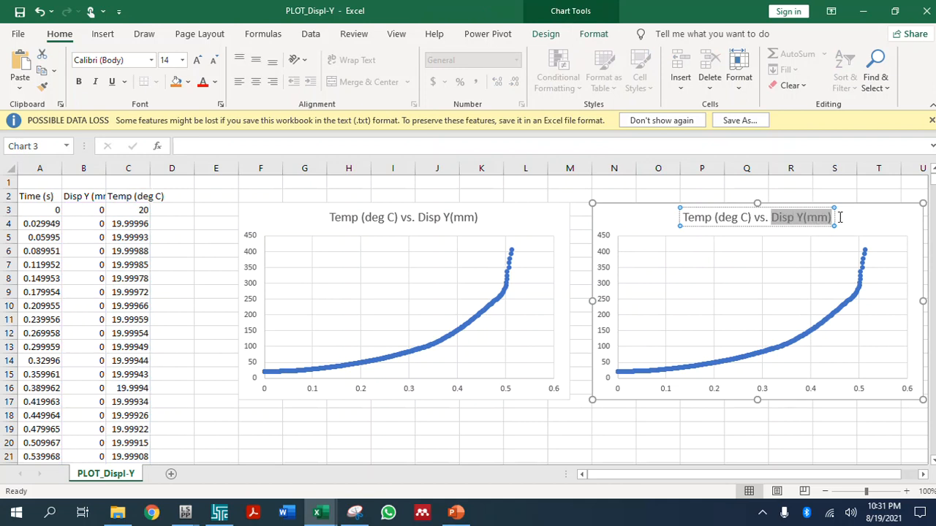
{"action": "type", "text": "Time (s)"}
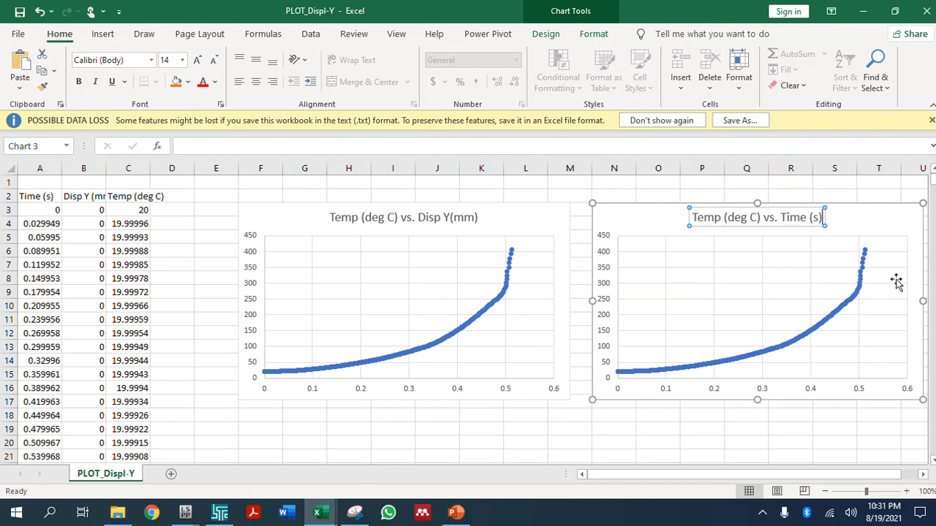
Step: Change the X values of the copied chart's Temp (deg C) series to the Time column range A3:A800
{"action": "left_click", "coordinate": [873, 218]}
{"action": "right_click", "coordinate": [874, 218]}
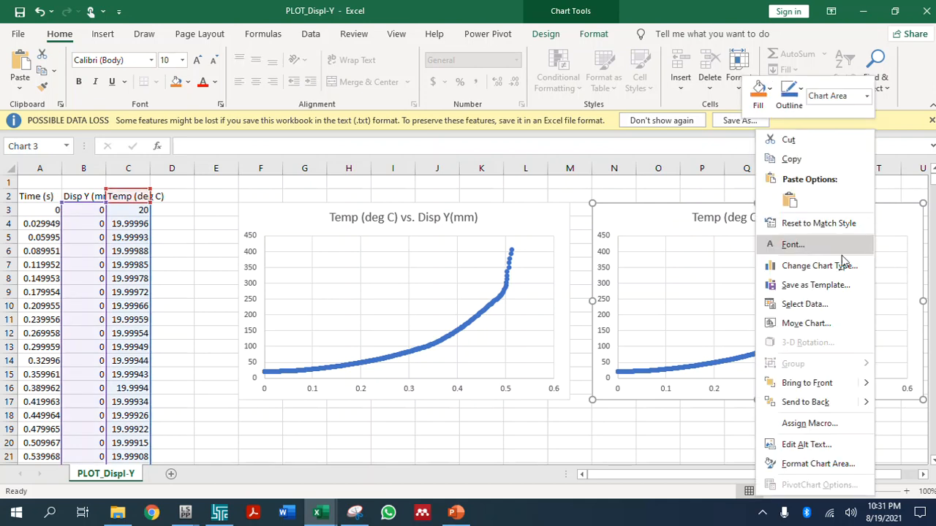
{"action": "left_click", "coordinate": [813, 305]}
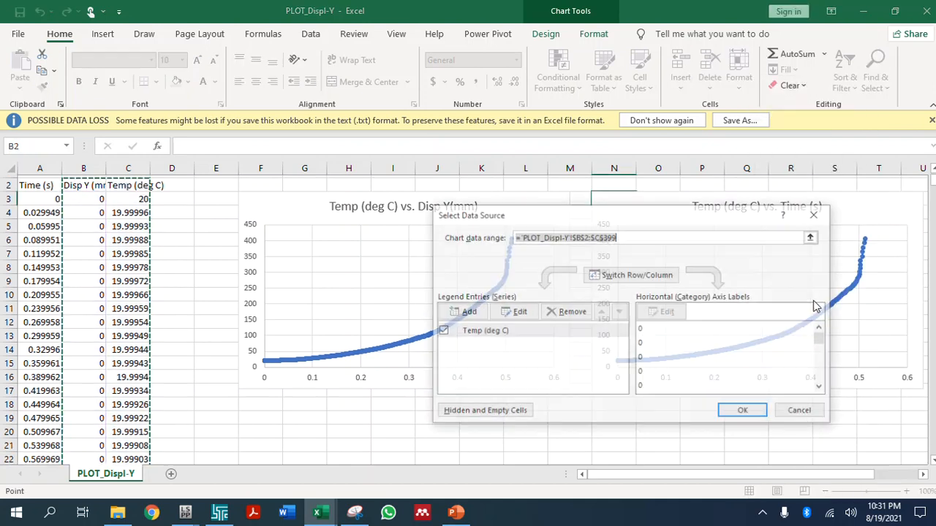
{"action": "left_click", "coordinate": [523, 332]}
{"action": "left_click", "coordinate": [516, 312]}
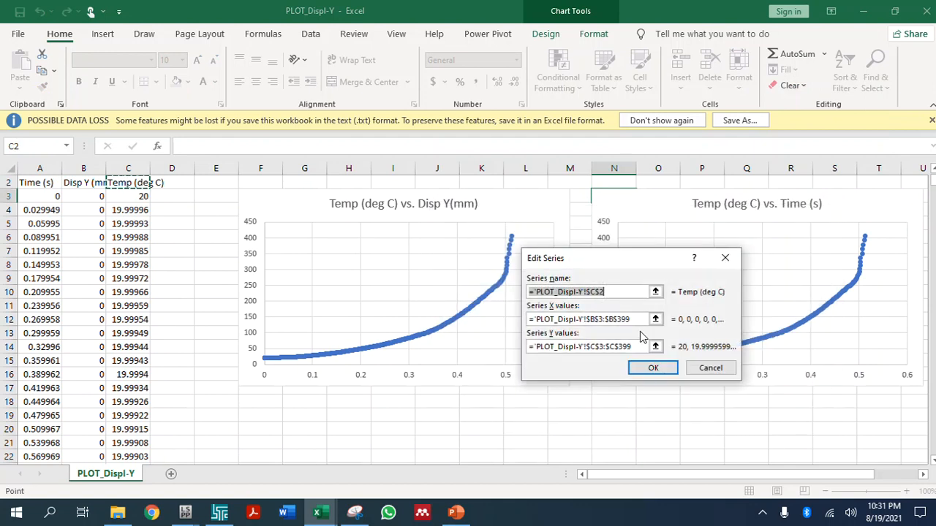
{"action": "left_click", "coordinate": [656, 319]}
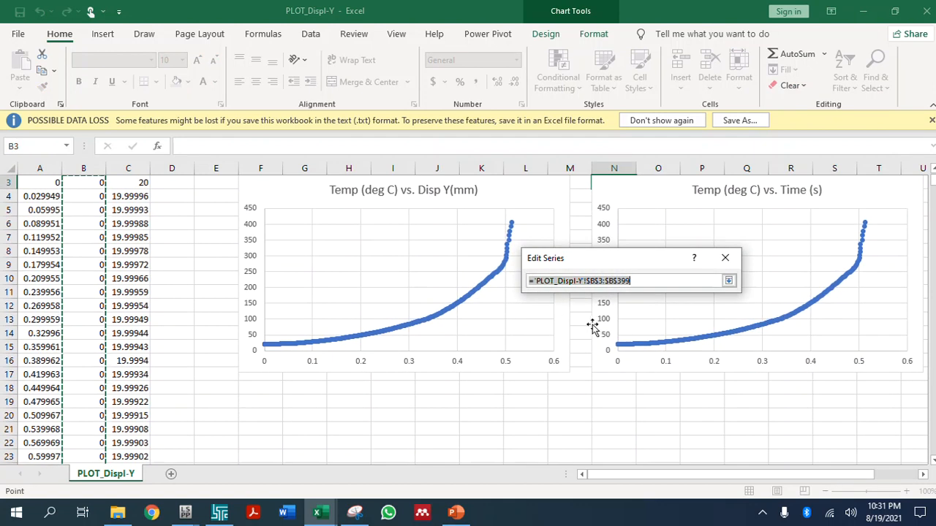
{"action": "left_click", "coordinate": [47, 210]}
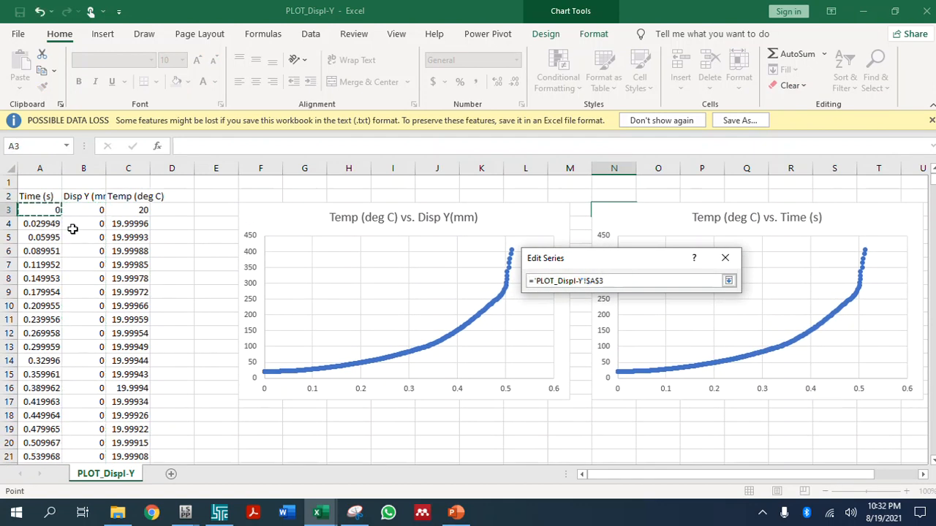
{"action": "key", "text": "ctrl+shift+Down"}
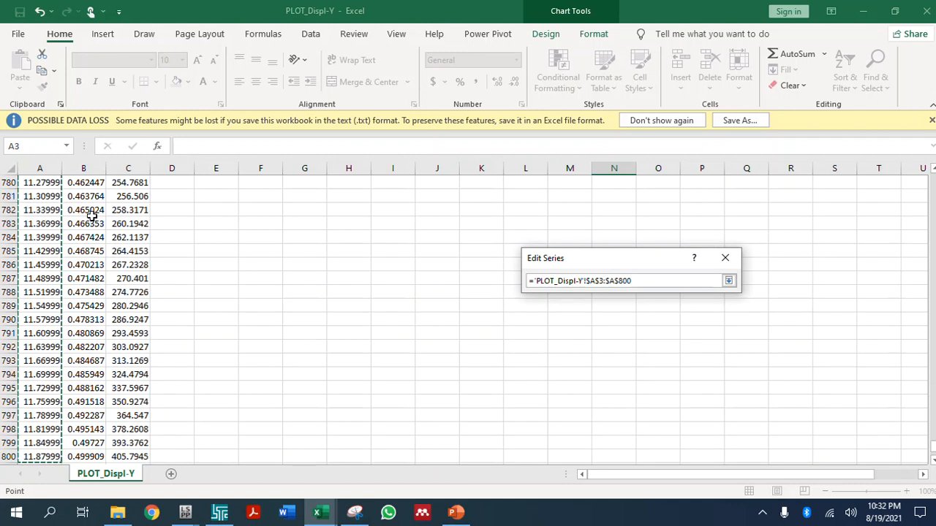
{"action": "left_click", "coordinate": [729, 283]}
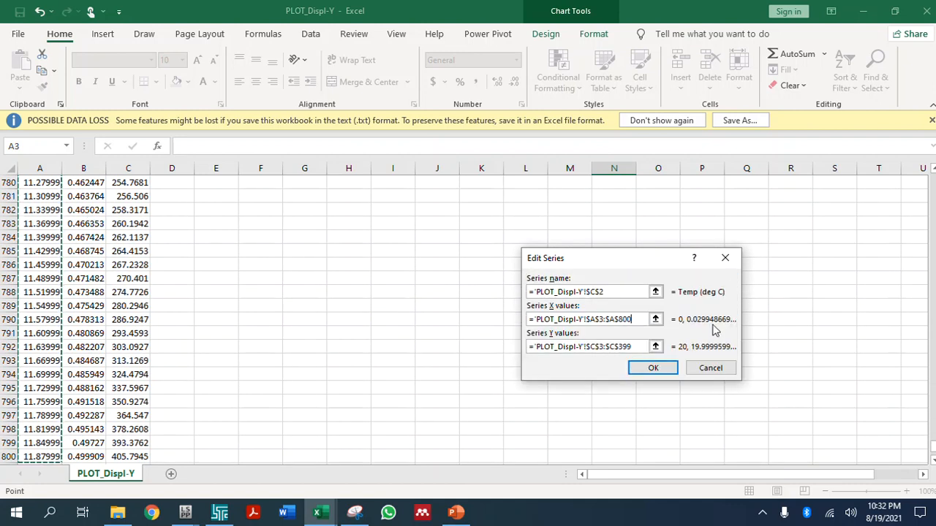
{"action": "left_click", "coordinate": [654, 368]}
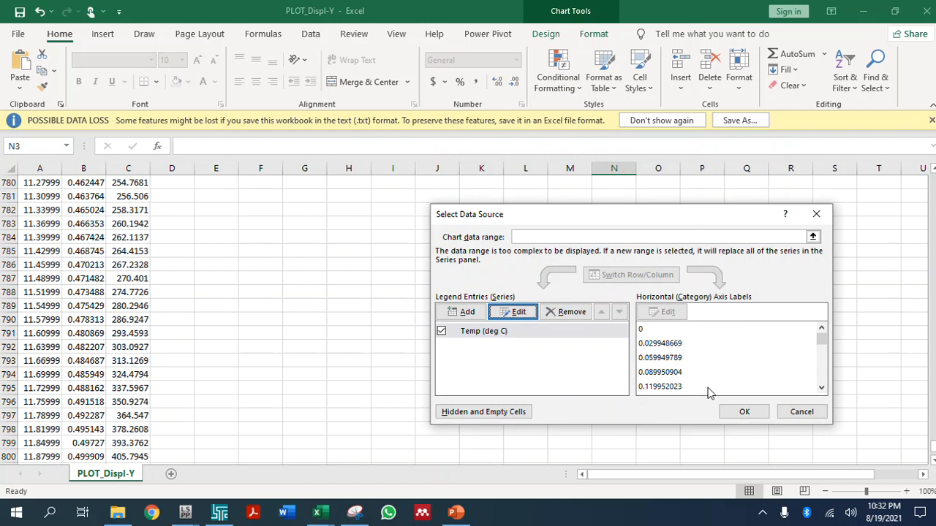
{"action": "left_click", "coordinate": [744, 412]}
{"action": "left_click_drag", "start_coordinate": [933, 446], "coordinate": [933, 175]}
{"action": "left_click", "coordinate": [819, 436]}
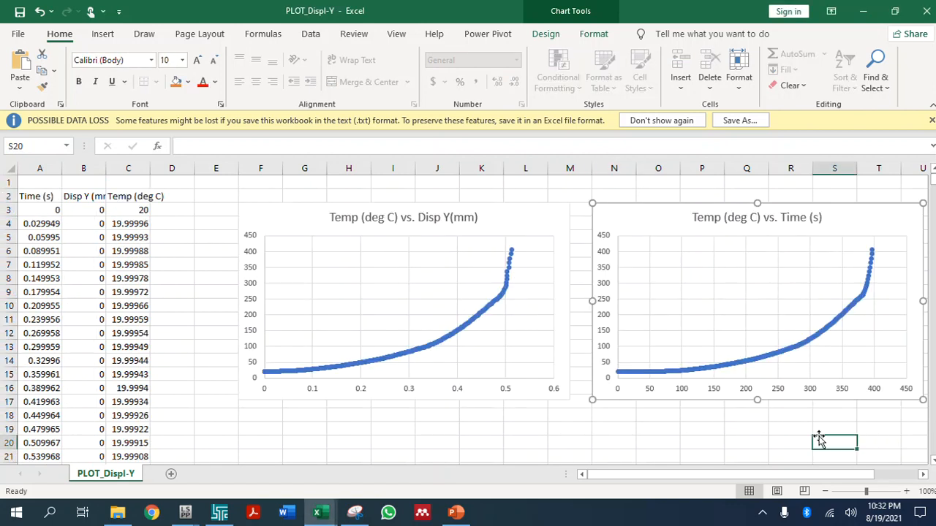
Step: Check the horizontal axis of the Temp (deg C) vs. Time (s) chart against the displacement chart
{"action": "left_click", "coordinate": [761, 392]}
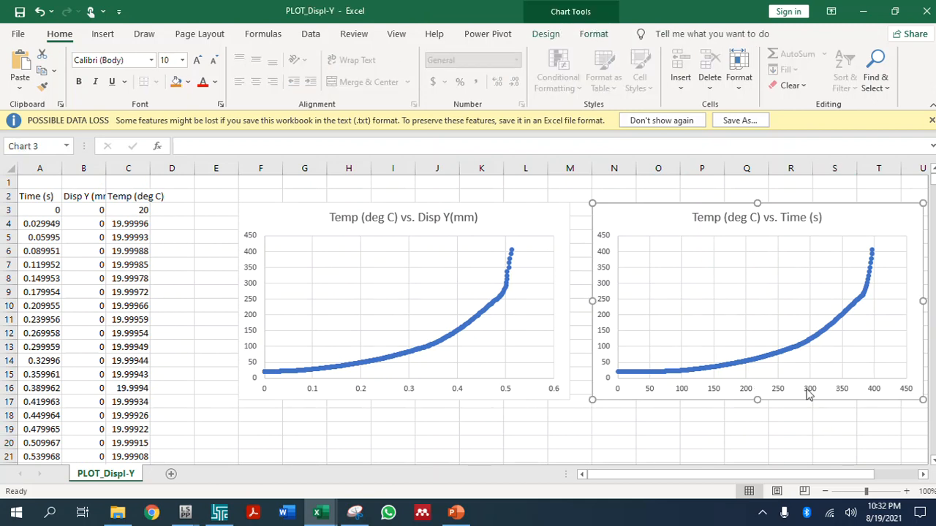
{"action": "left_click", "coordinate": [818, 393]}
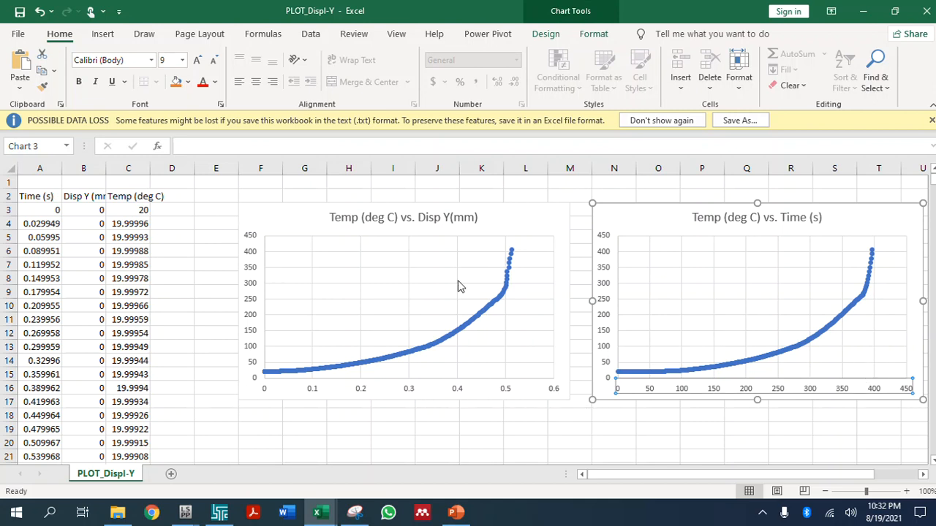
{"action": "left_click", "coordinate": [424, 413]}
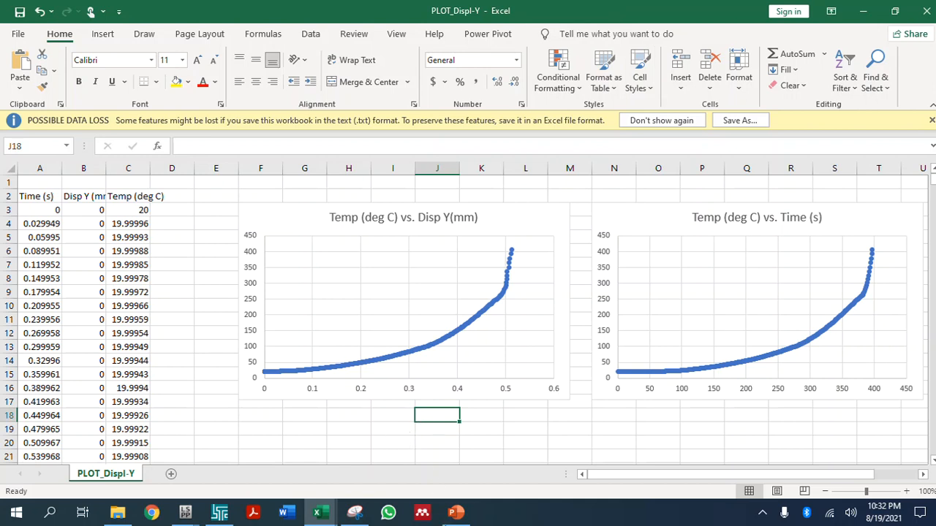
{"action": "mouse_move", "coordinate": [456, 513]}
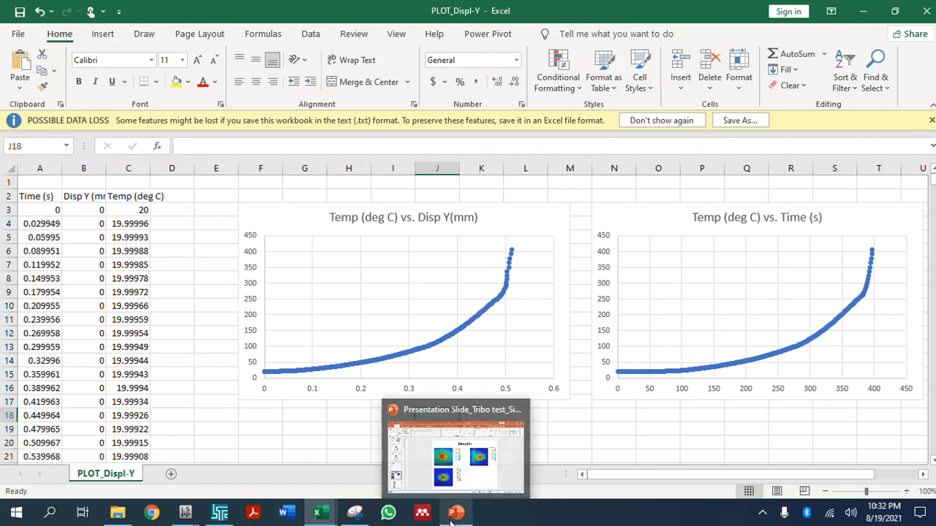
{"action": "left_click", "coordinate": [629, 443]}
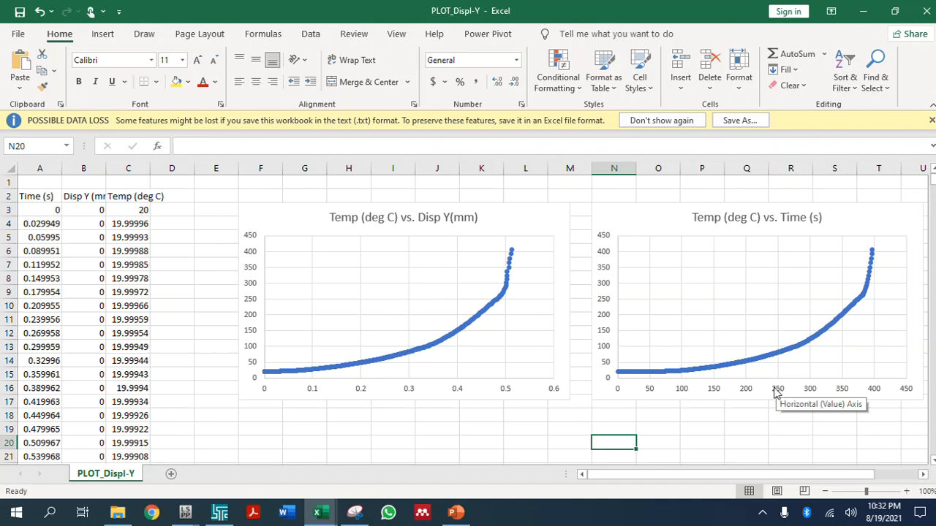
Step: Switch to the PowerPoint presentation and review the FE Model slide 3 and the tribological experiment slide 2
{"action": "left_click", "coordinate": [456, 513]}
{"action": "left_click", "coordinate": [59, 187]}
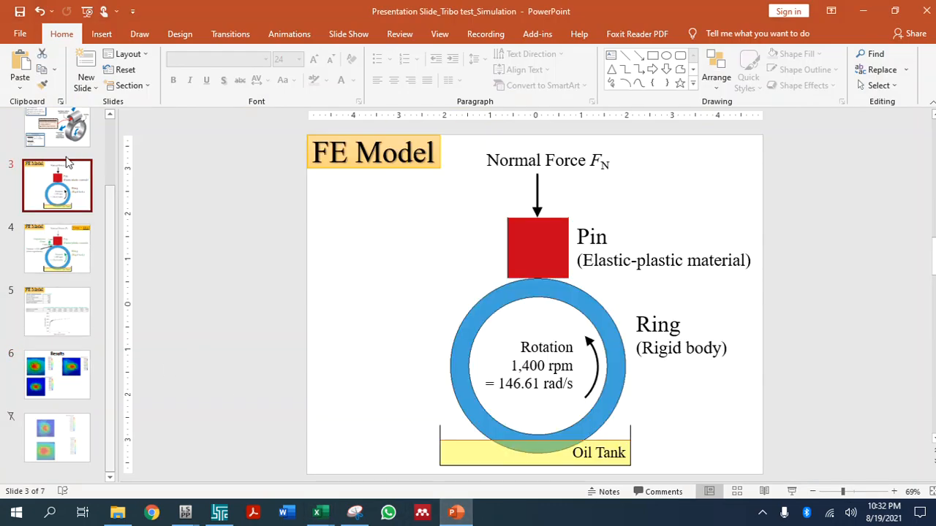
{"action": "left_click", "coordinate": [72, 138]}
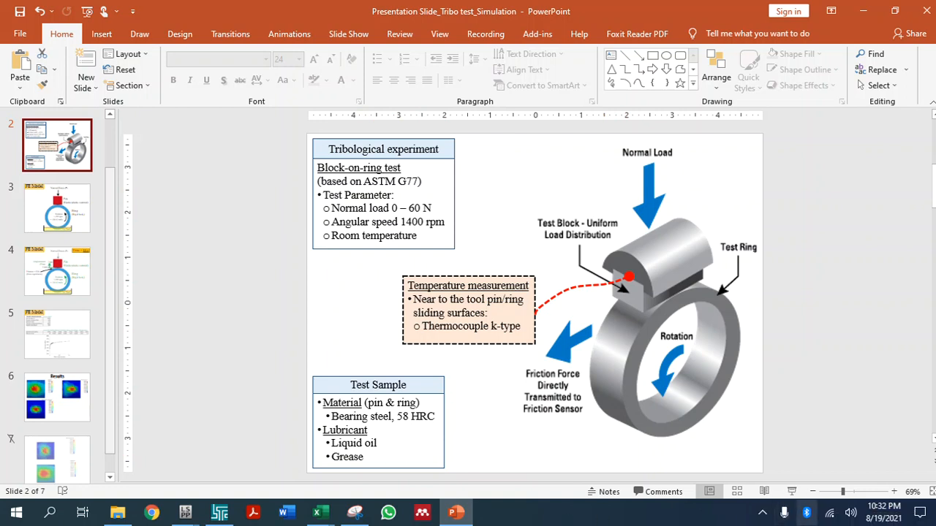
{"action": "left_click", "coordinate": [764, 513]}
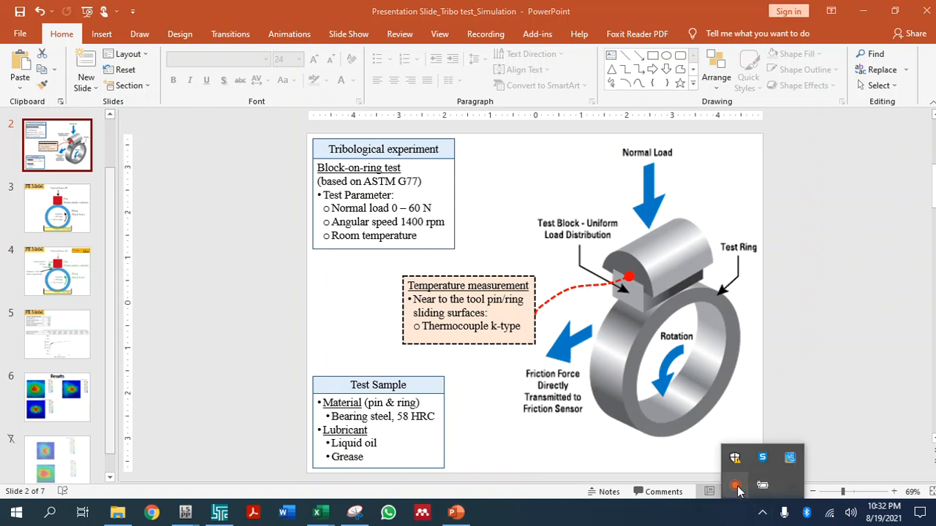